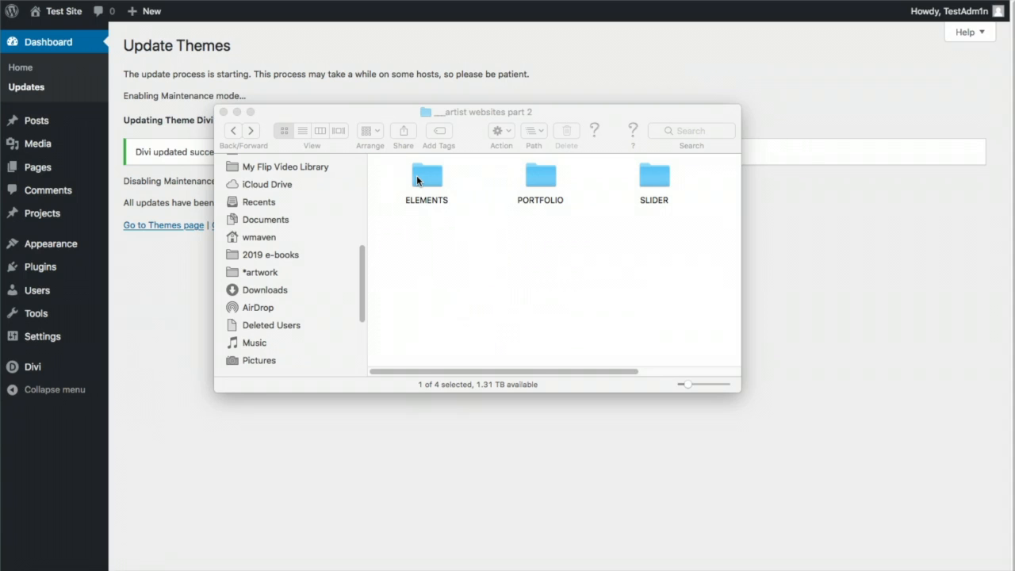
Bring the WordPress Update Themes page, which confirms Divi updated, in front of Finder
click(870, 224)
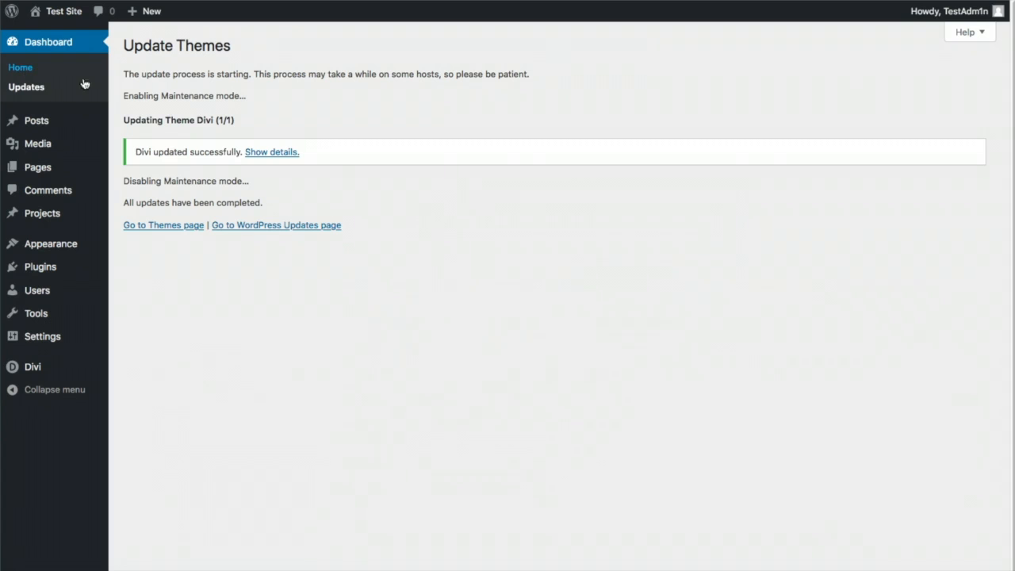
Go to the Dashboard home page and look over its widgets
click(33, 70)
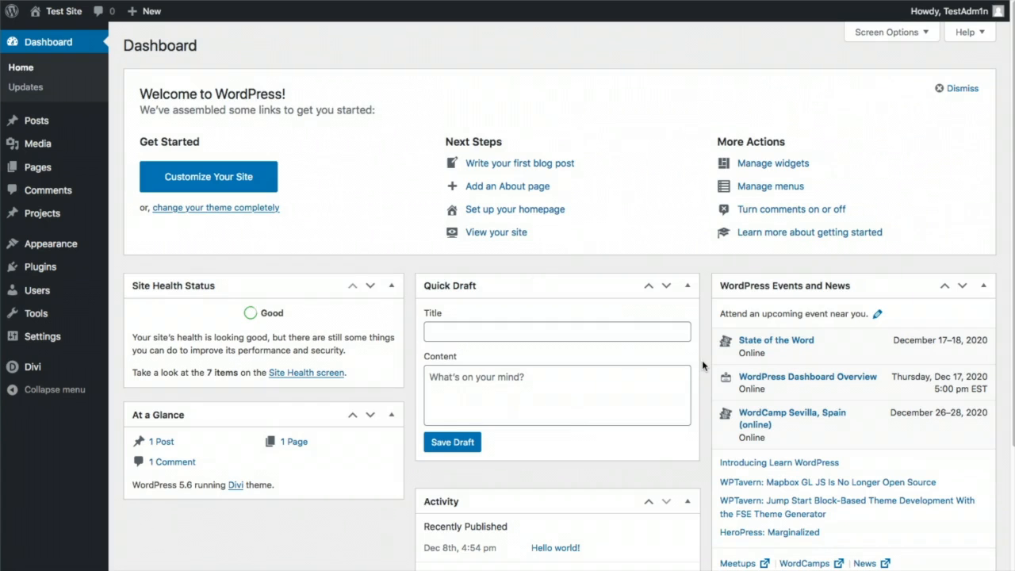
scroll(702, 360, down, 5)
scroll(702, 360, up, 4)
scroll(702, 360, up, 1)
Hide the At a Glance, Activity, Quick Draft and WordPress Events and News widgets in Screen Options
click(930, 35)
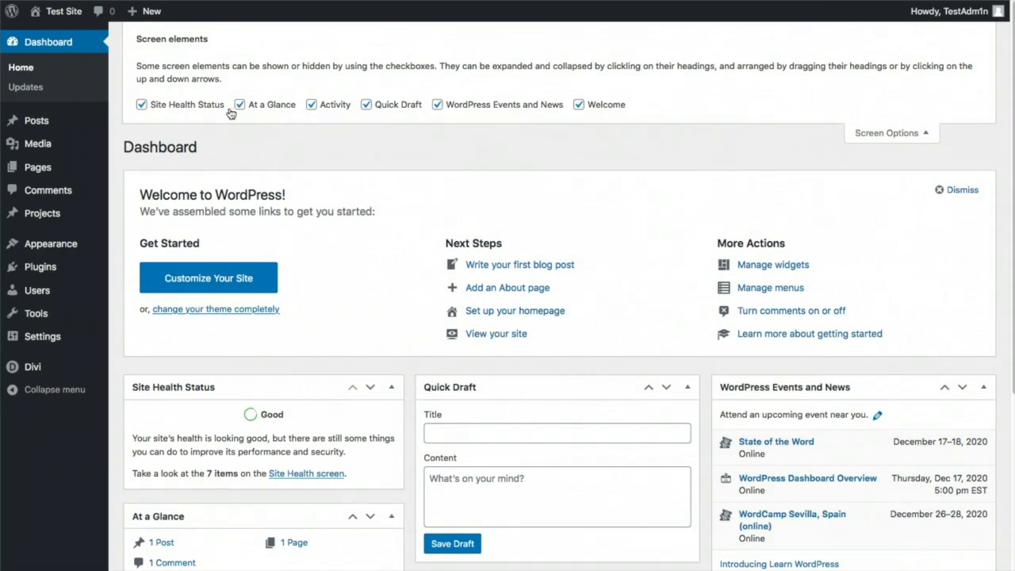
click(241, 107)
click(312, 105)
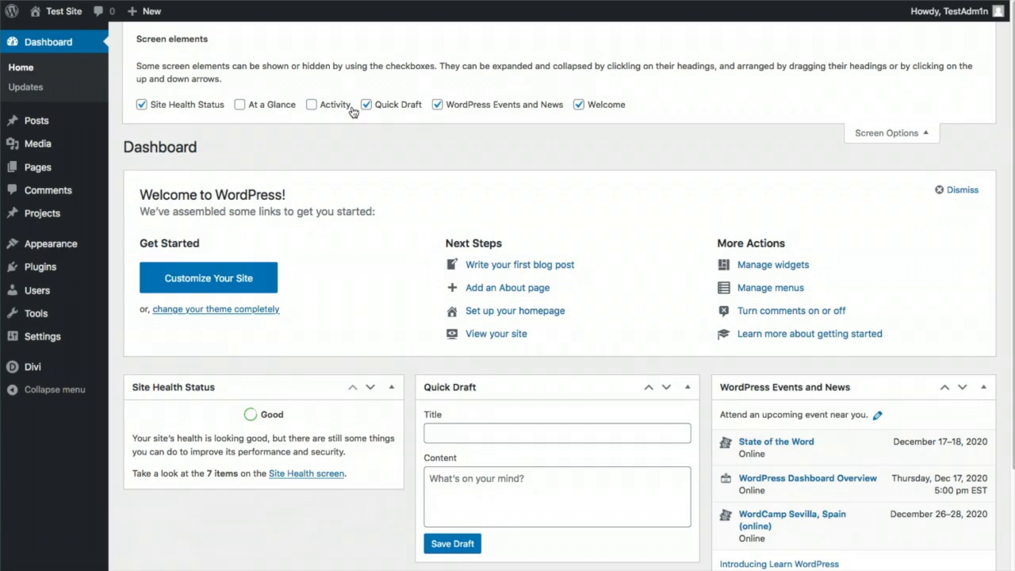
click(367, 106)
click(436, 105)
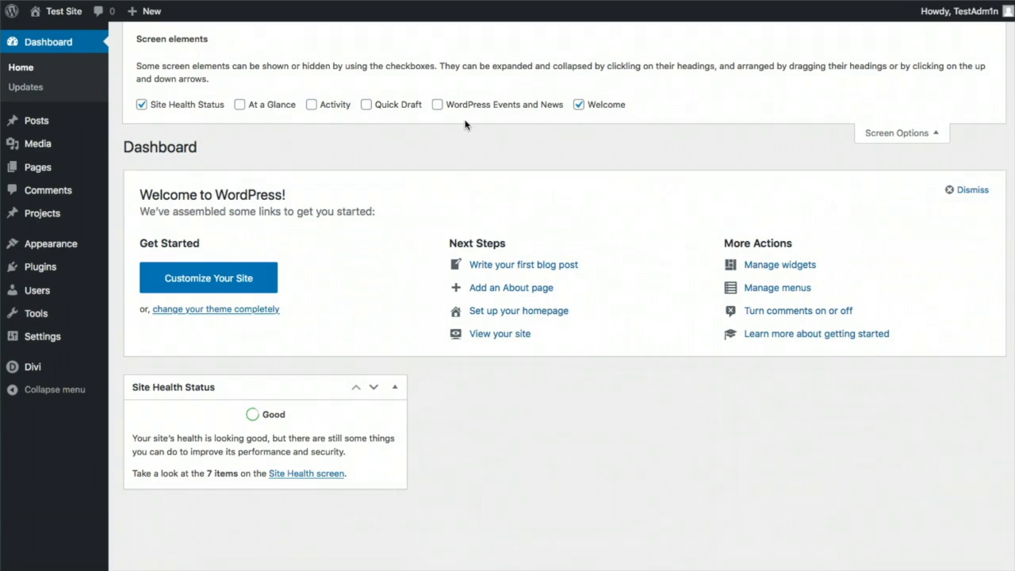
click(927, 134)
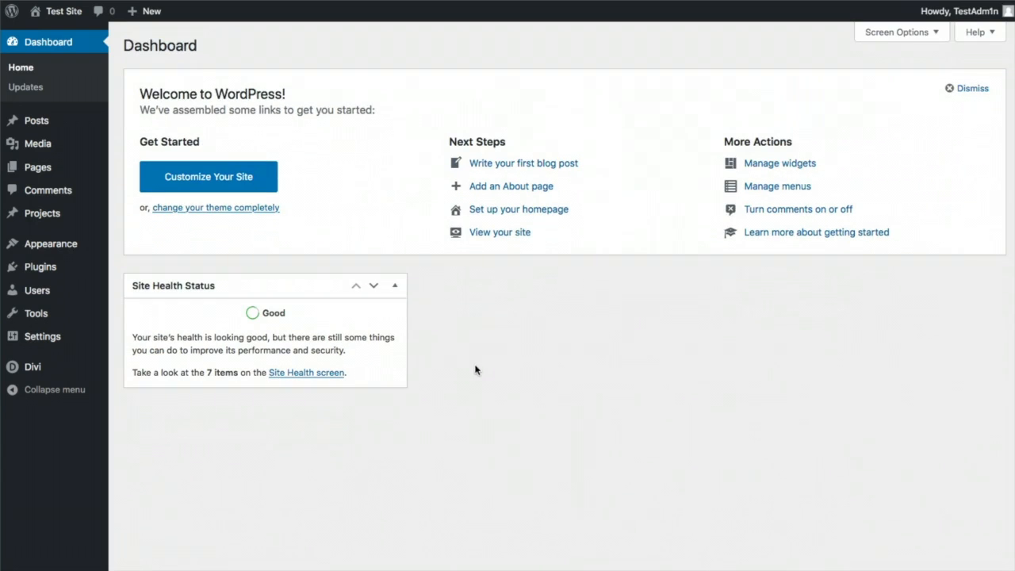
mouse_move(37, 121)
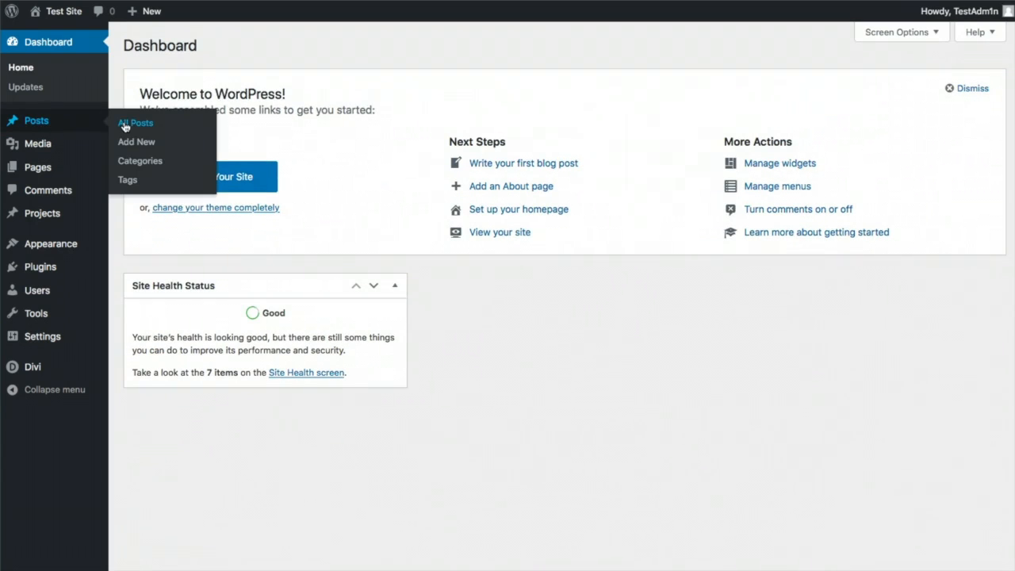
mouse_move(42, 148)
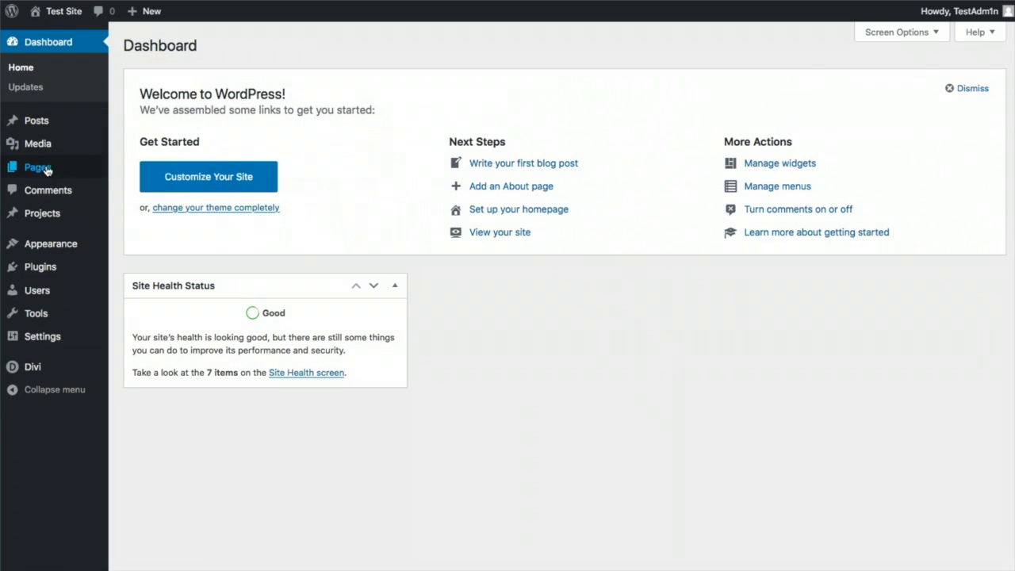
mouse_move(37, 172)
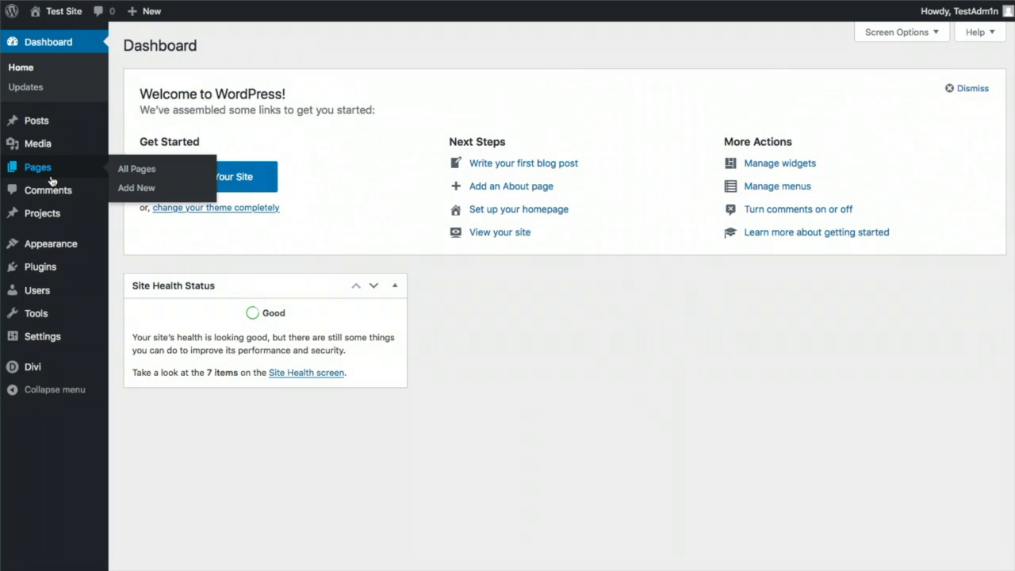
mouse_move(46, 254)
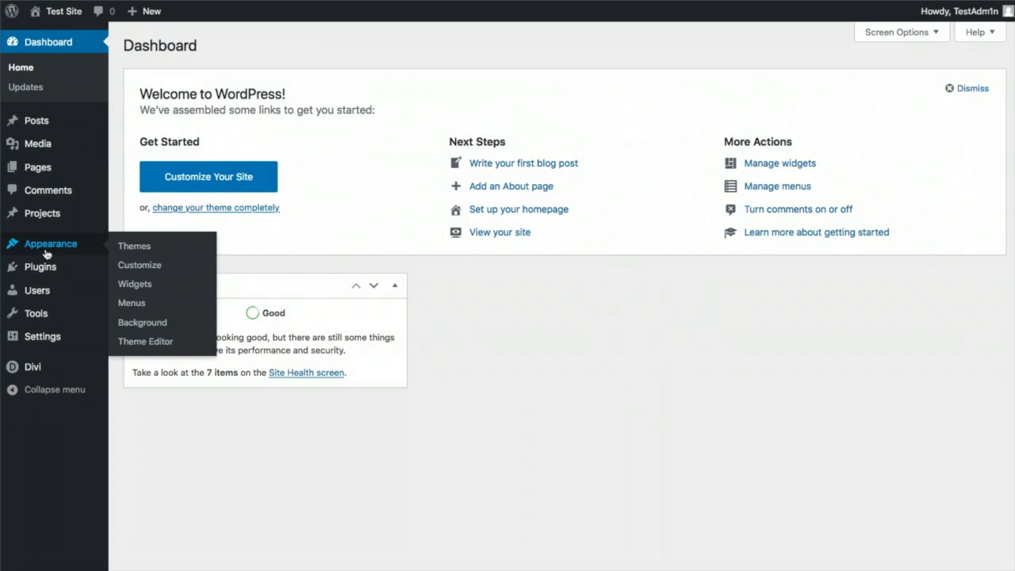
Open the Upload Theme area under Appearance > Themes > Add New
click(134, 248)
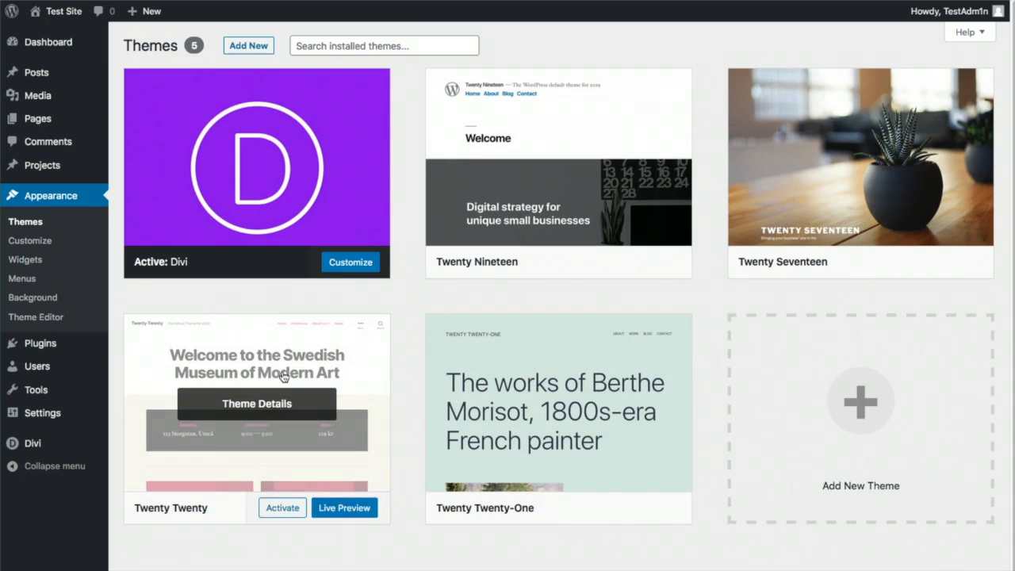
click(258, 48)
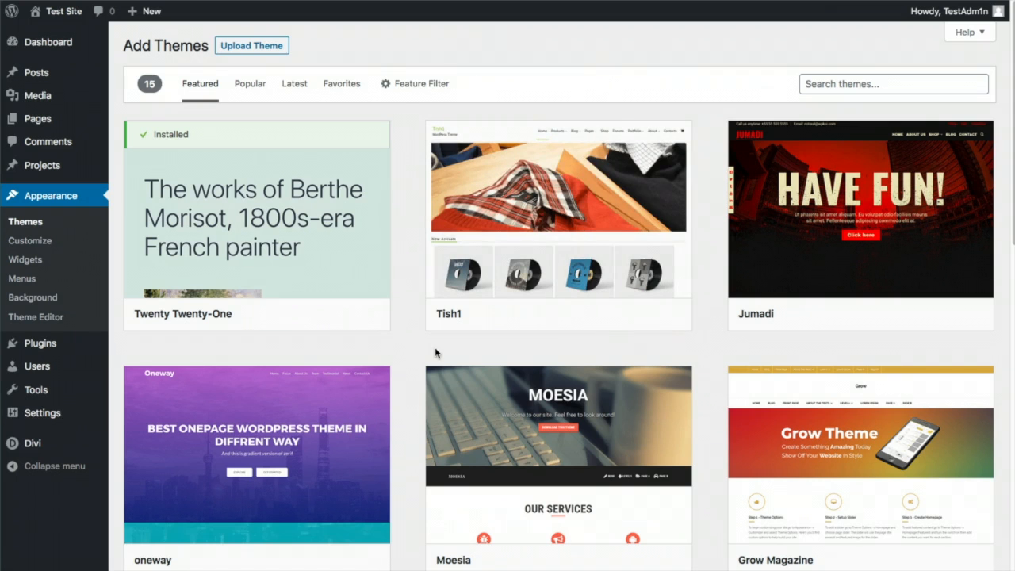
scroll(435, 352, down, 3)
scroll(435, 353, up, 3)
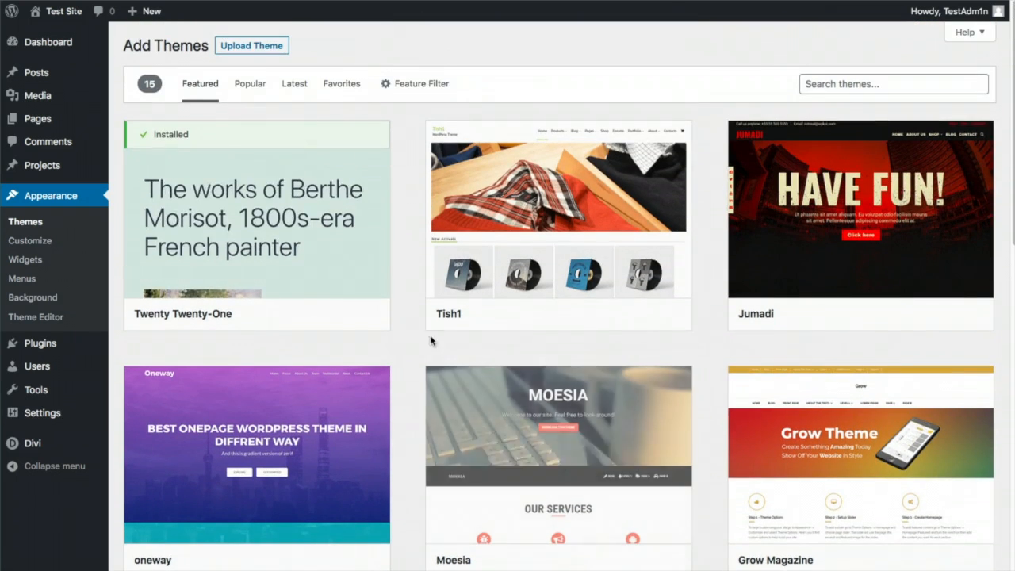
click(247, 50)
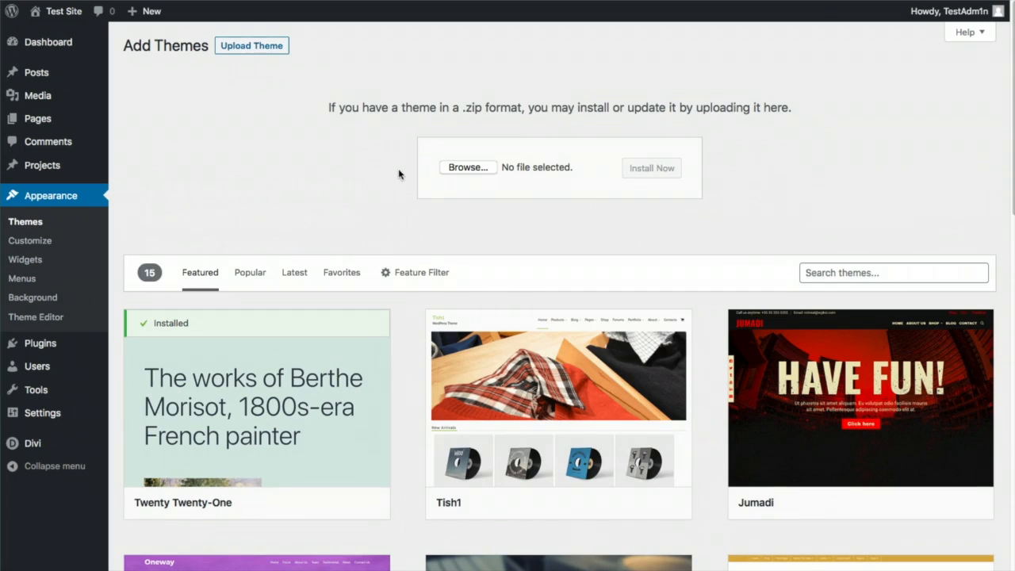
Upload artst-theme.zip from the Video folder, install it, and activate the Vena child theme
click(470, 168)
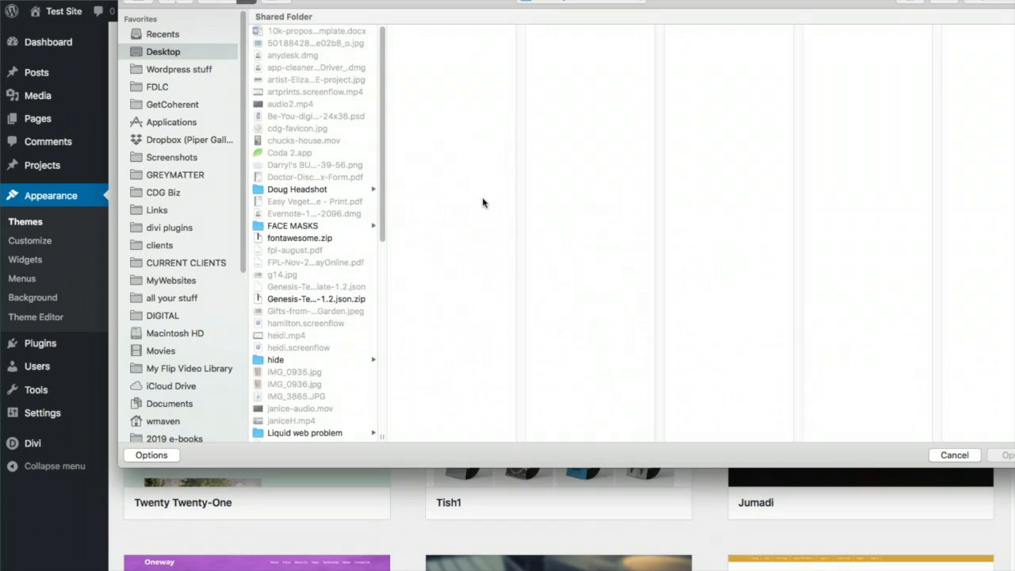
click(596, 2)
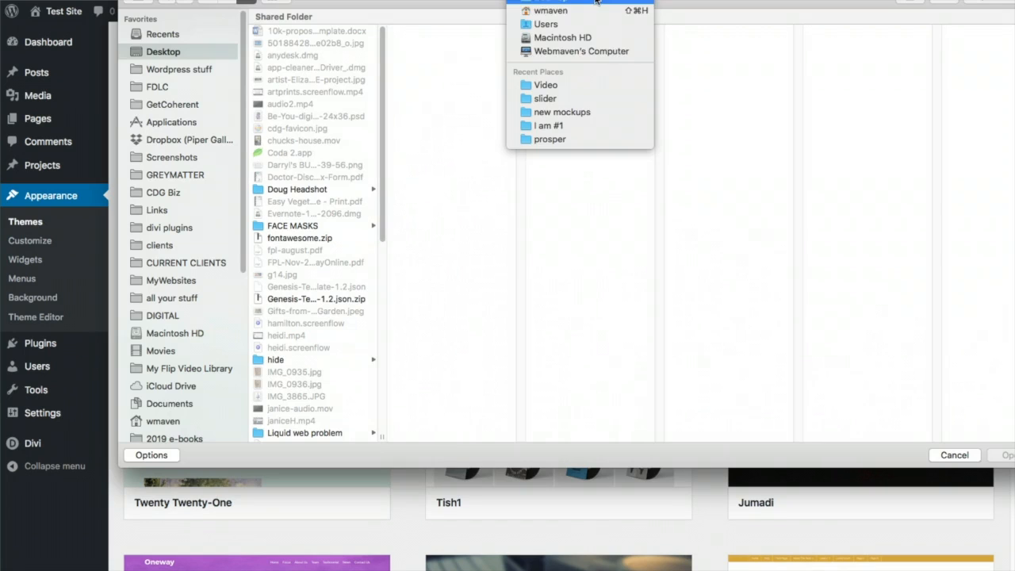
click(573, 85)
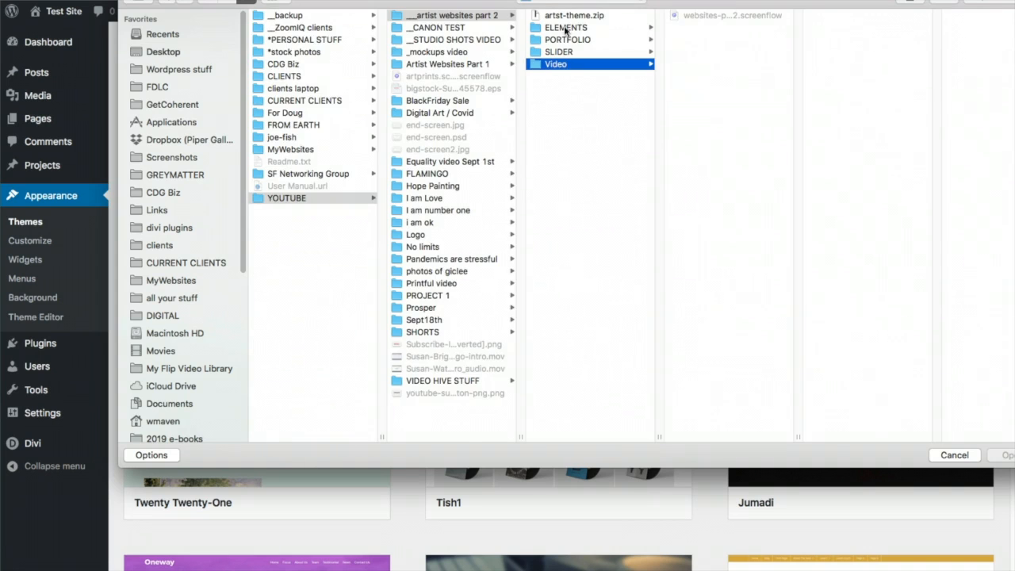
click(558, 16)
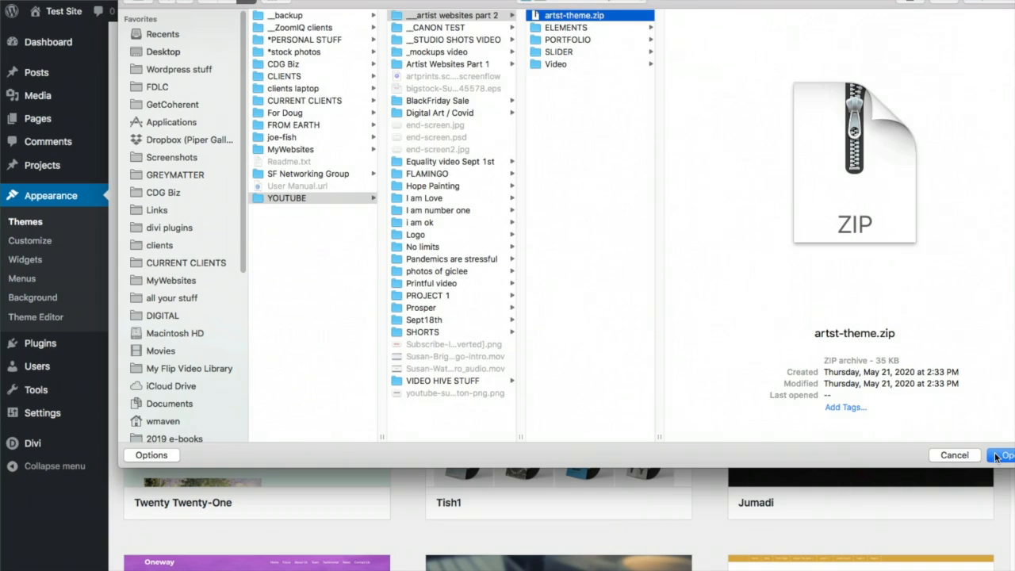
click(999, 456)
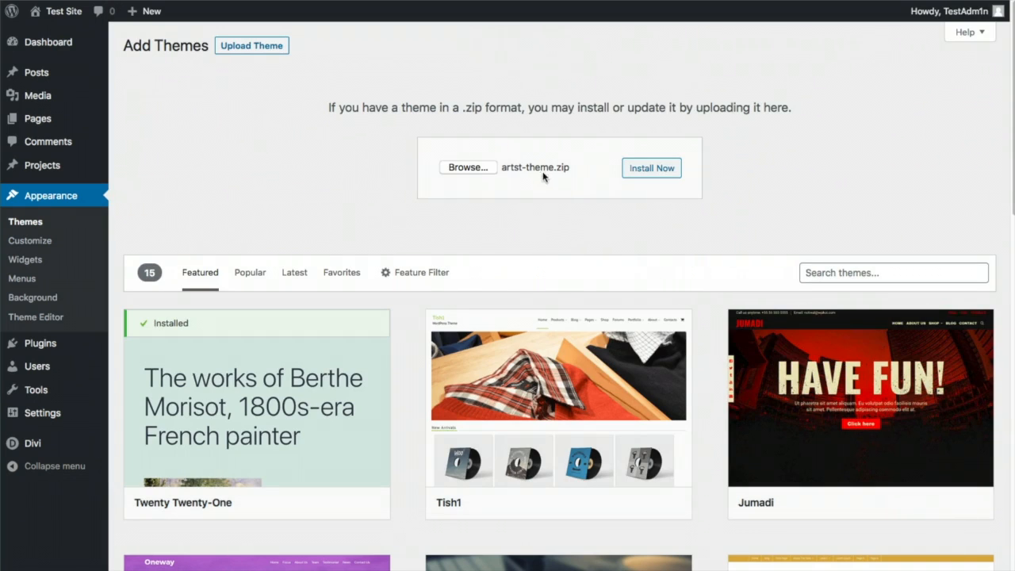
click(636, 171)
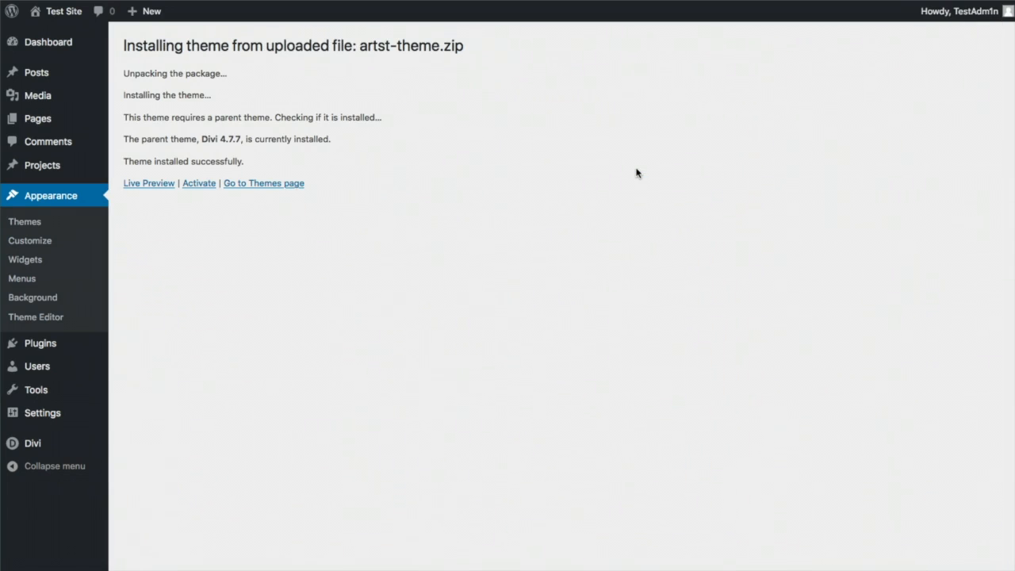
click(185, 183)
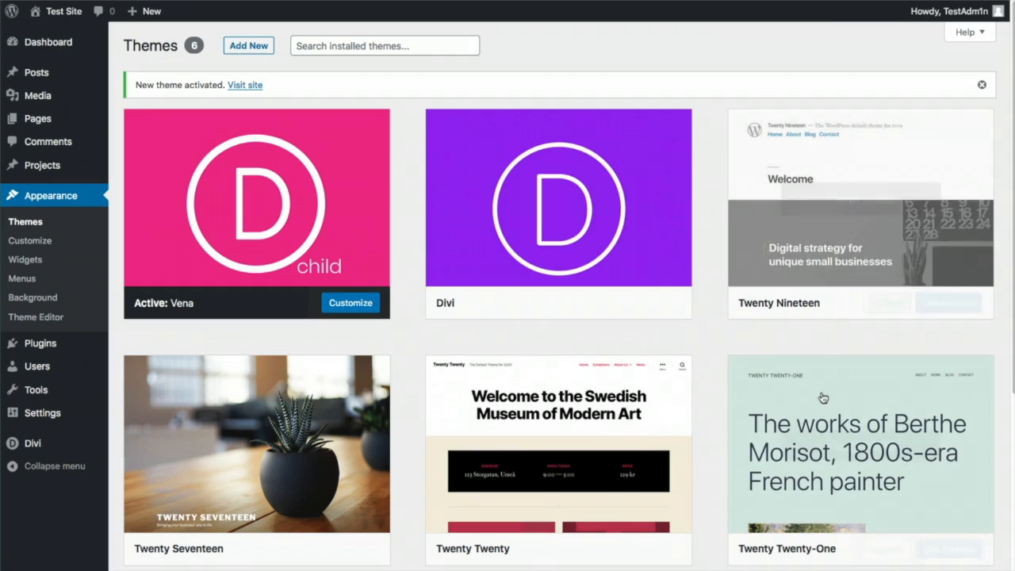
Search plugins for 'yoast', then install and activate Yoast SEO
scroll(691, 463, down, 1)
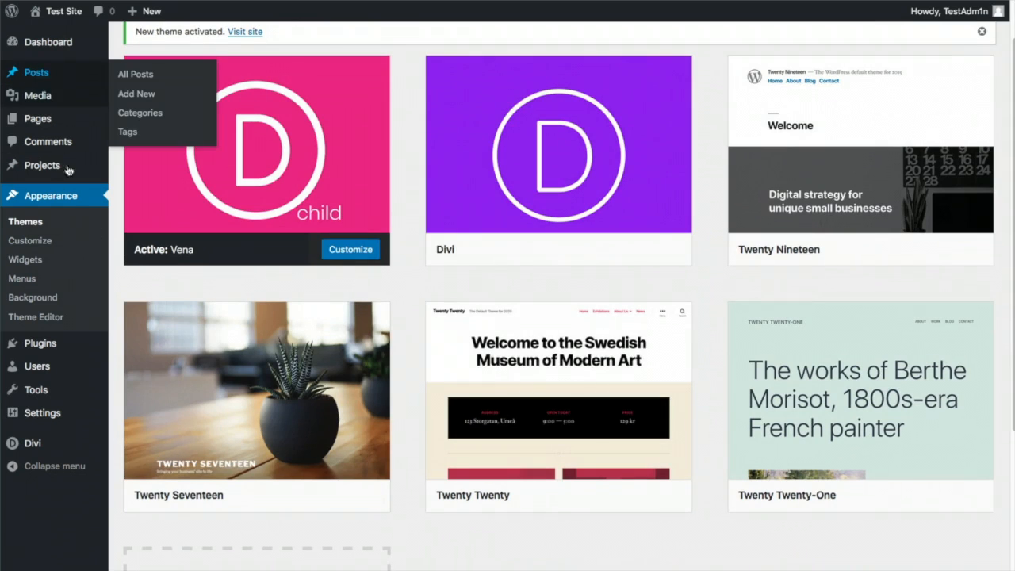
mouse_move(43, 347)
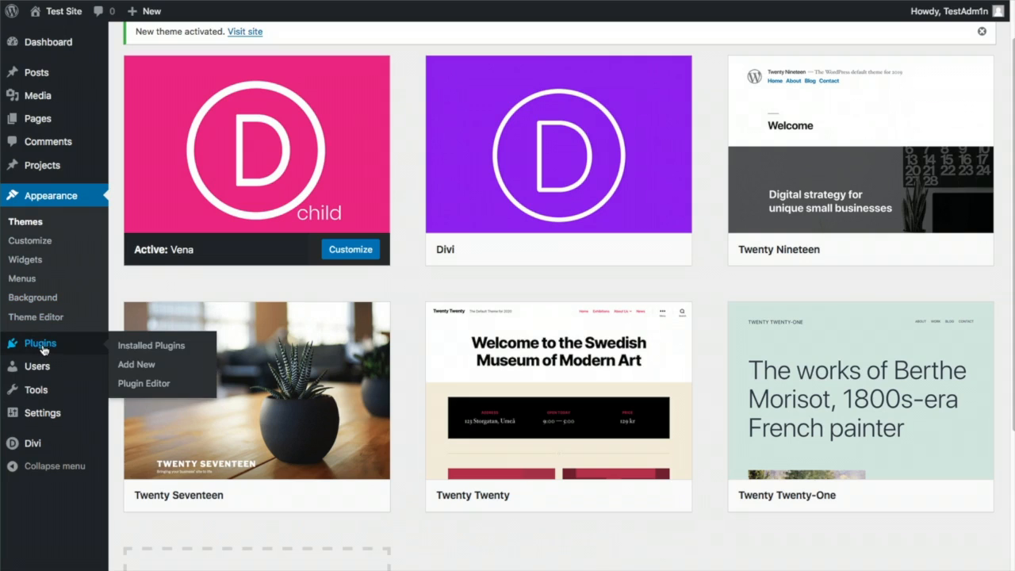
click(126, 344)
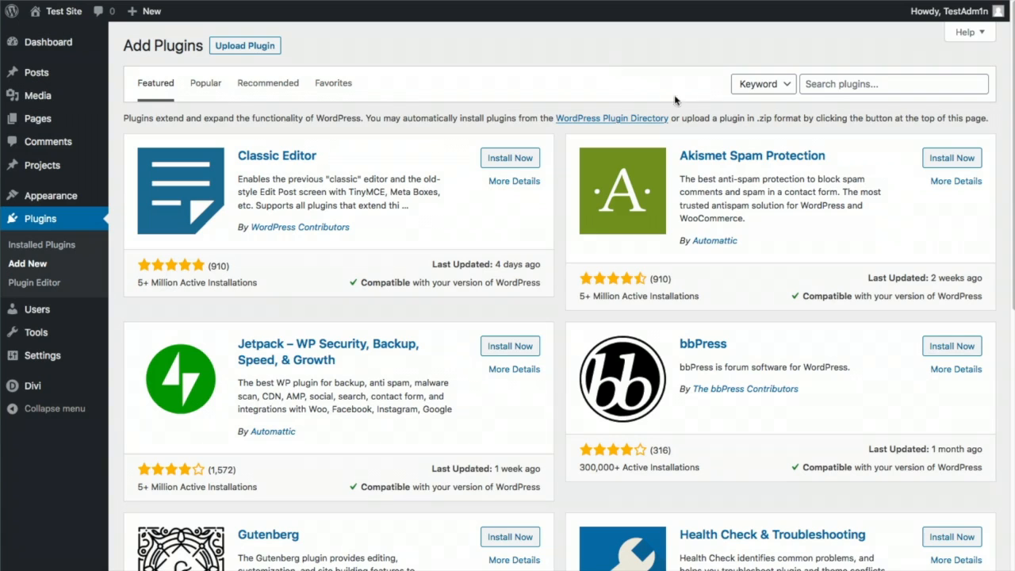
click(837, 81)
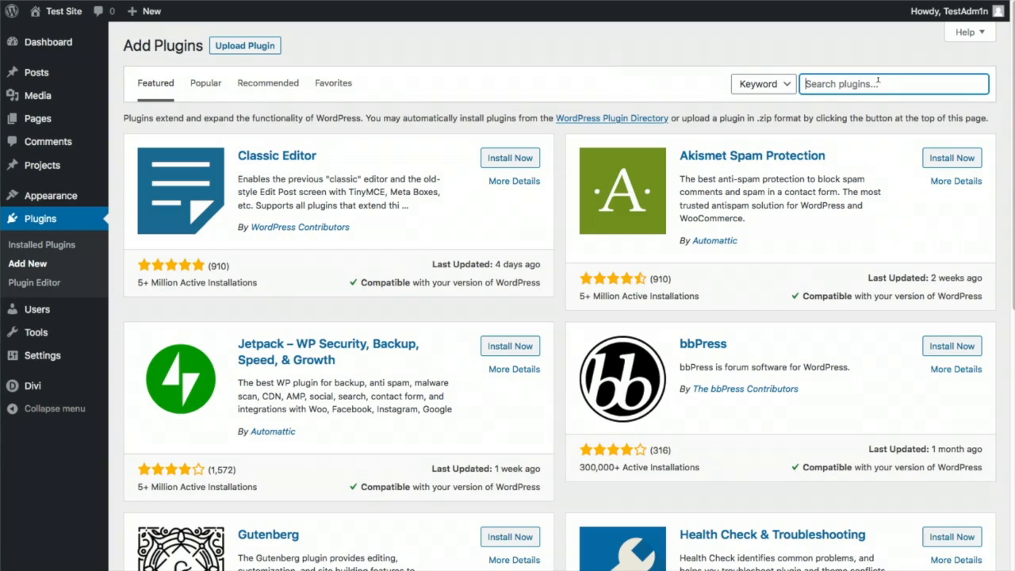
text(yoast)
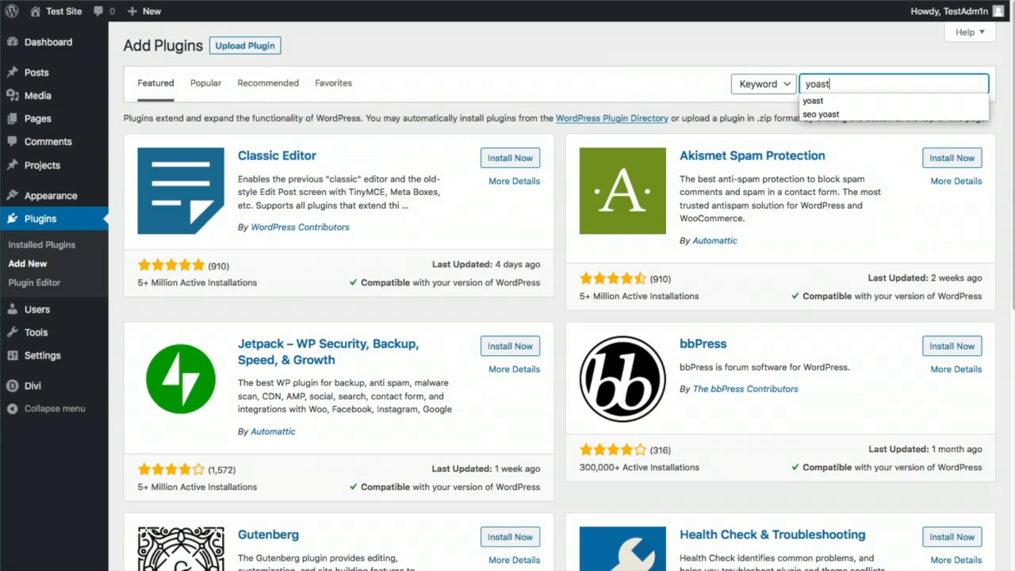
key(Return)
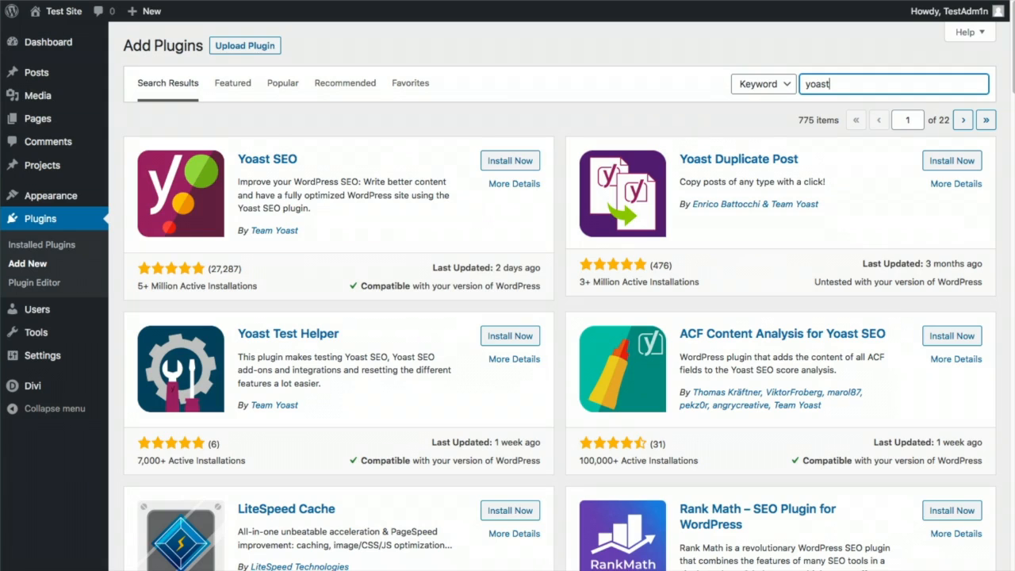
click(519, 162)
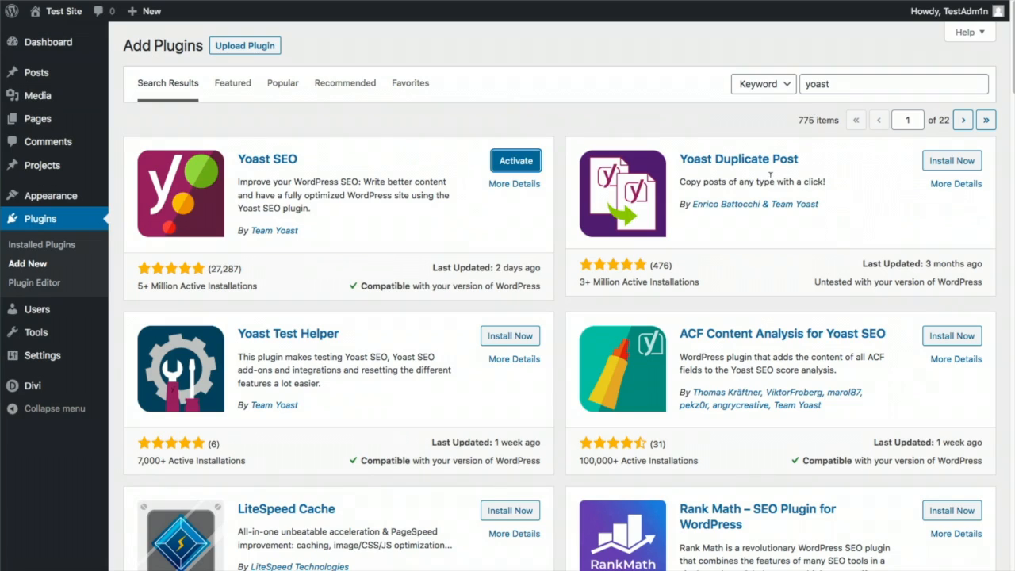
click(517, 162)
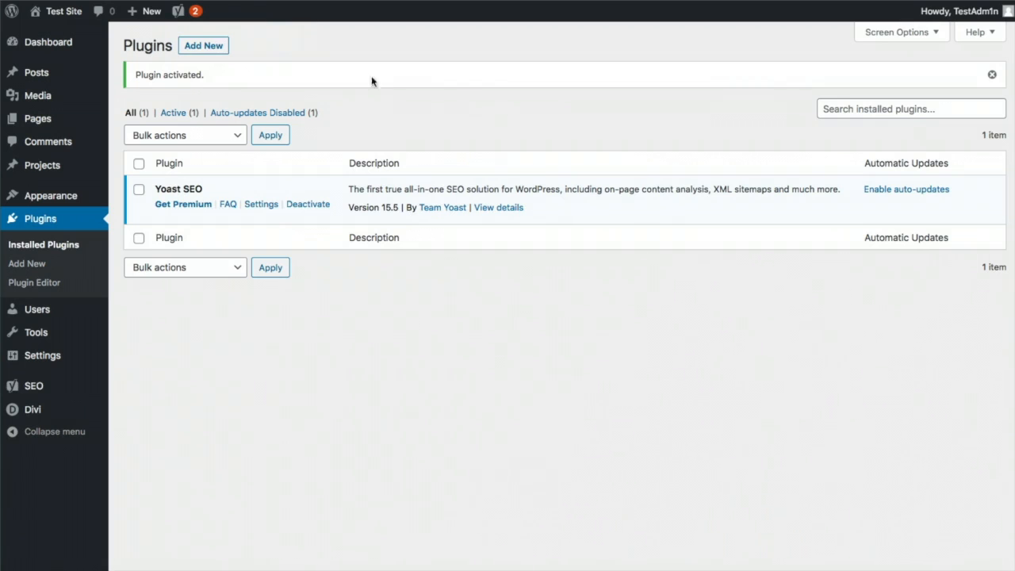
click(208, 45)
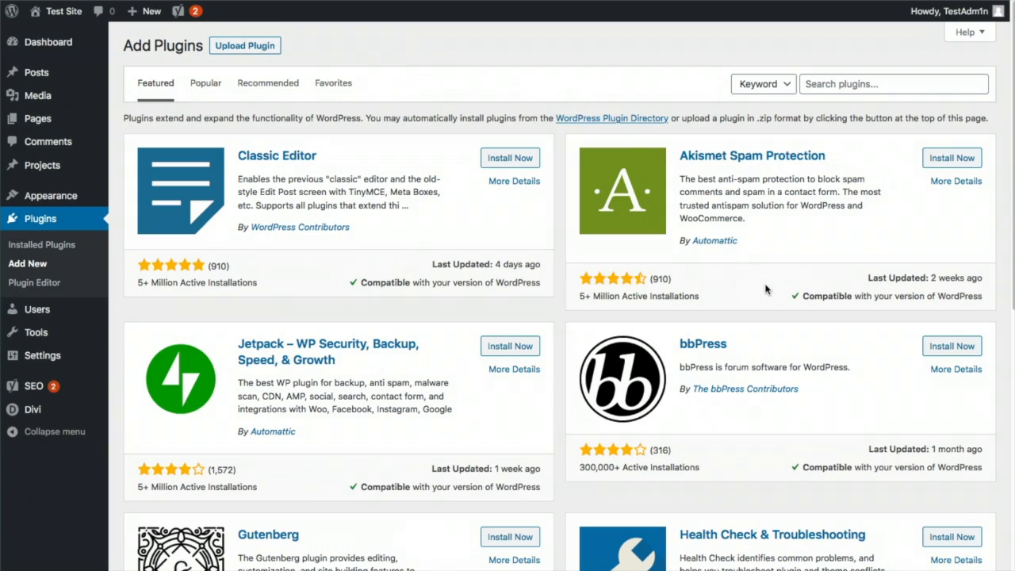
Search plugins for 'divi', install and activate Battle Suit for Divi, skipping the tracking opt-in
click(905, 79)
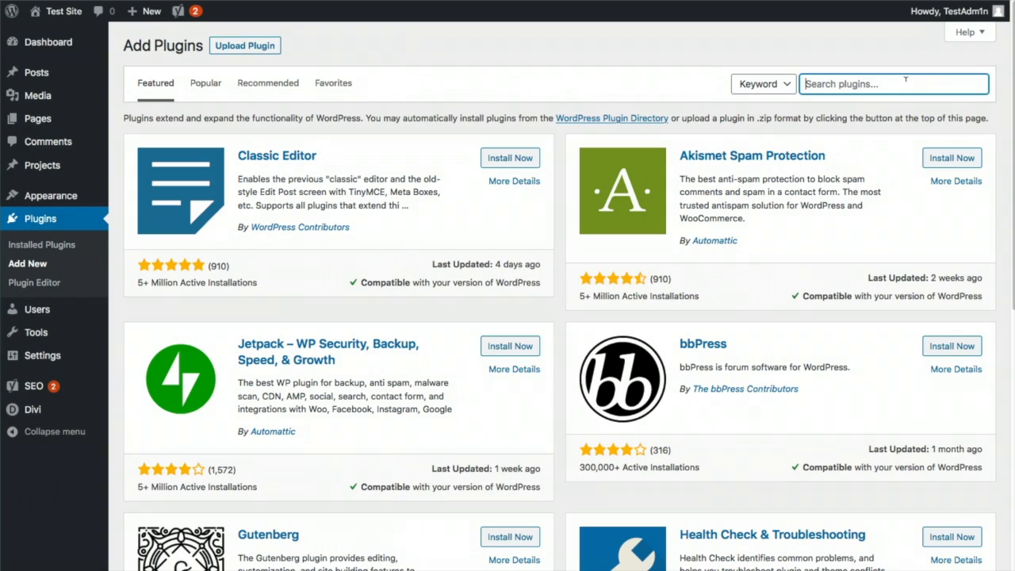
text(divi)
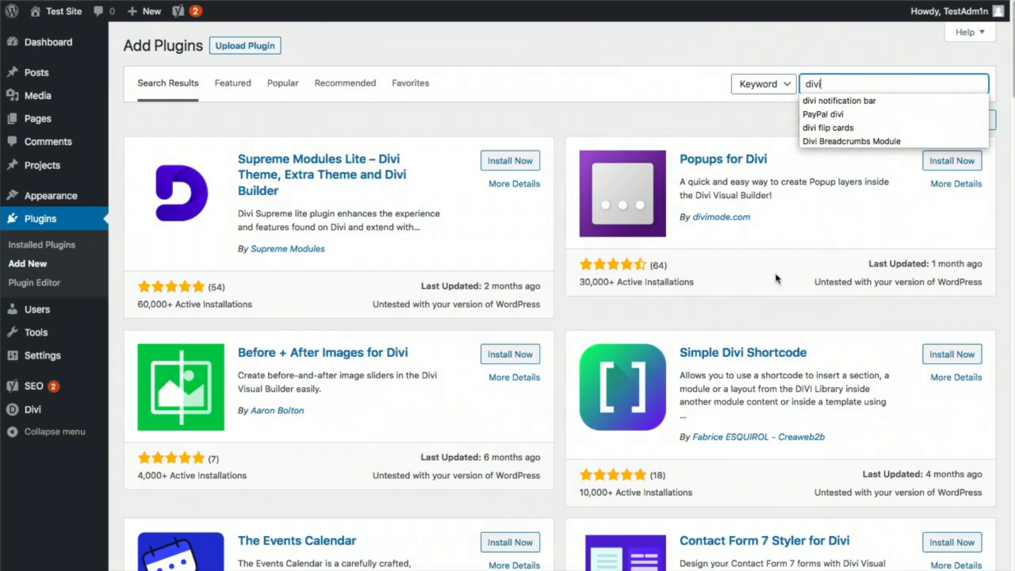
scroll(734, 301, down, 3)
scroll(732, 296, down, 2)
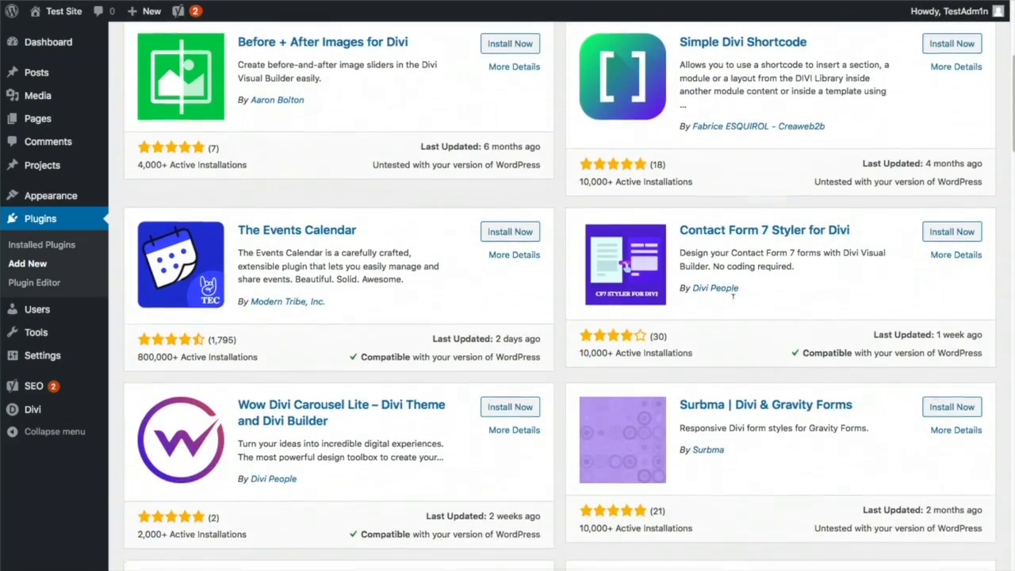
scroll(734, 302, down, 3)
scroll(733, 303, down, 10)
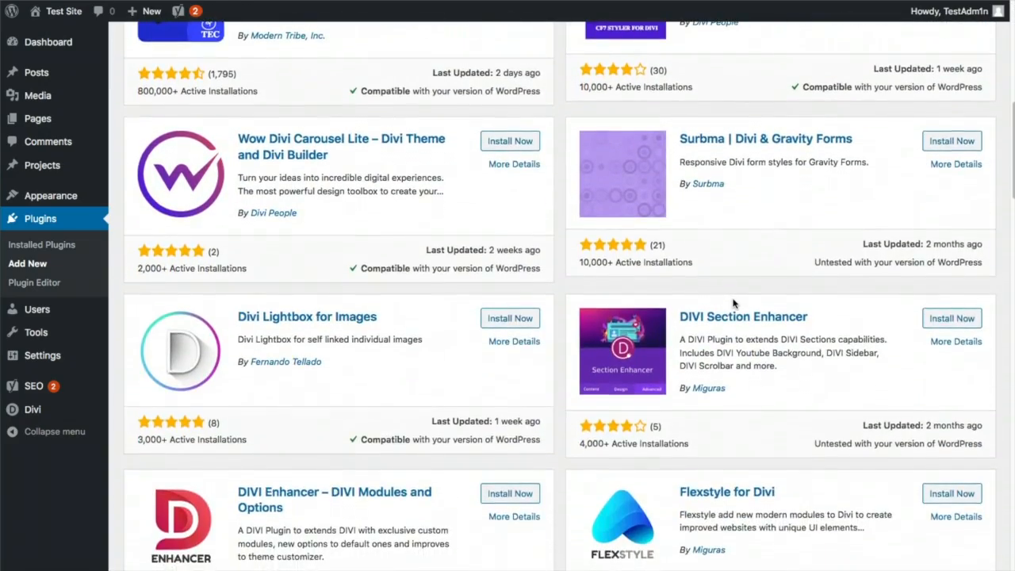
scroll(733, 297, down, 15)
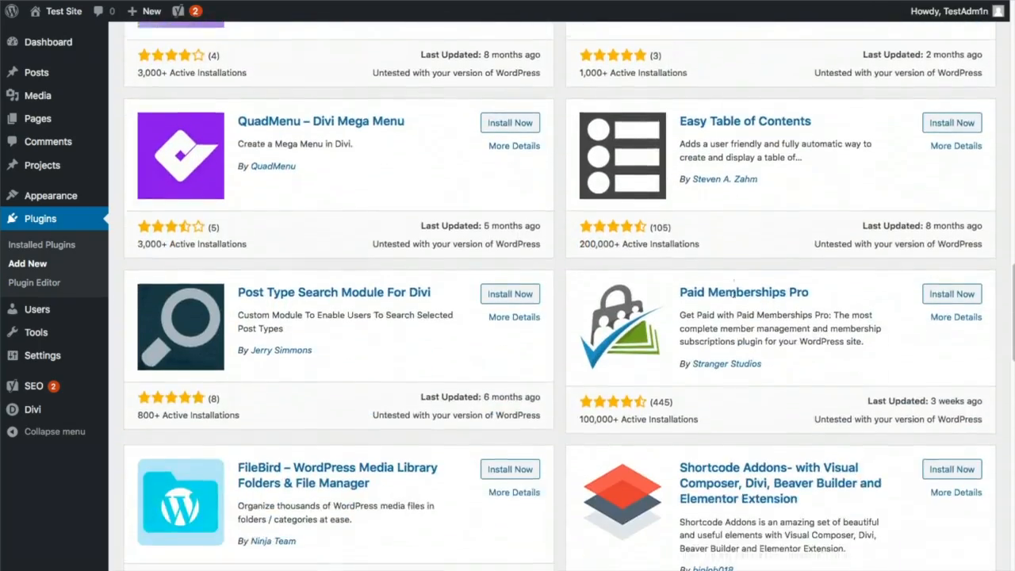
scroll(734, 303, down, 3)
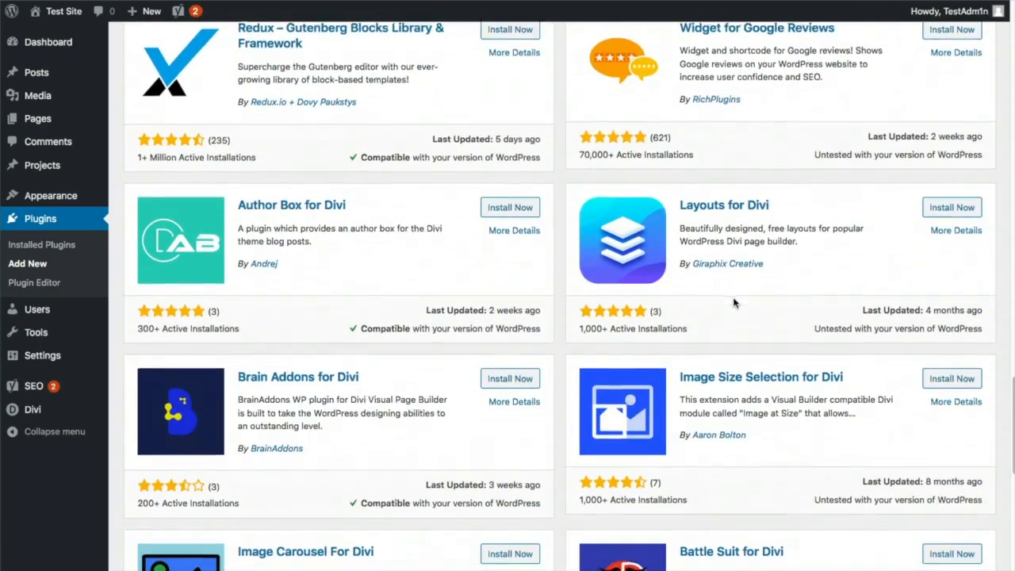
scroll(777, 444, down, 1)
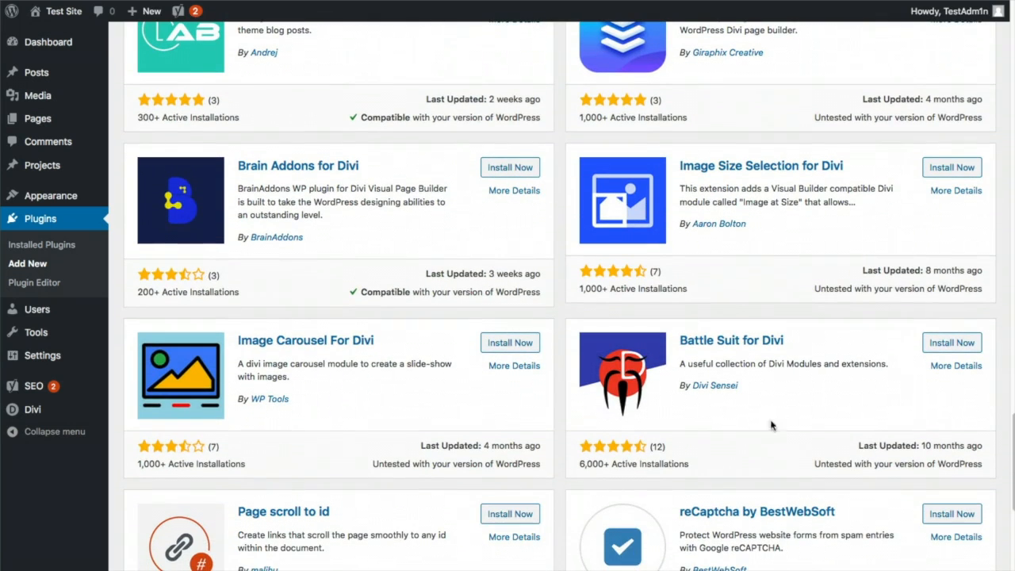
click(939, 345)
click(936, 342)
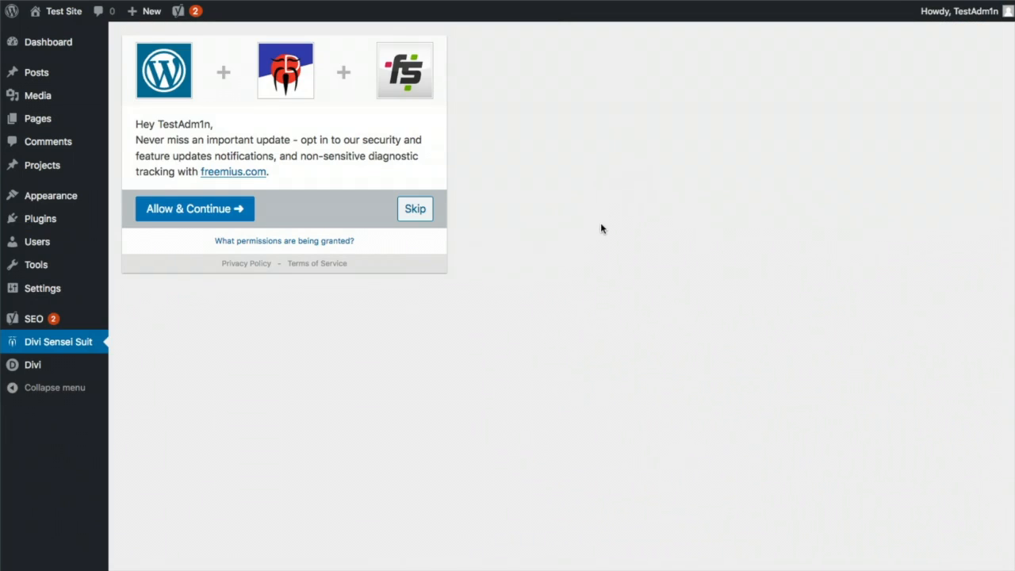
click(415, 208)
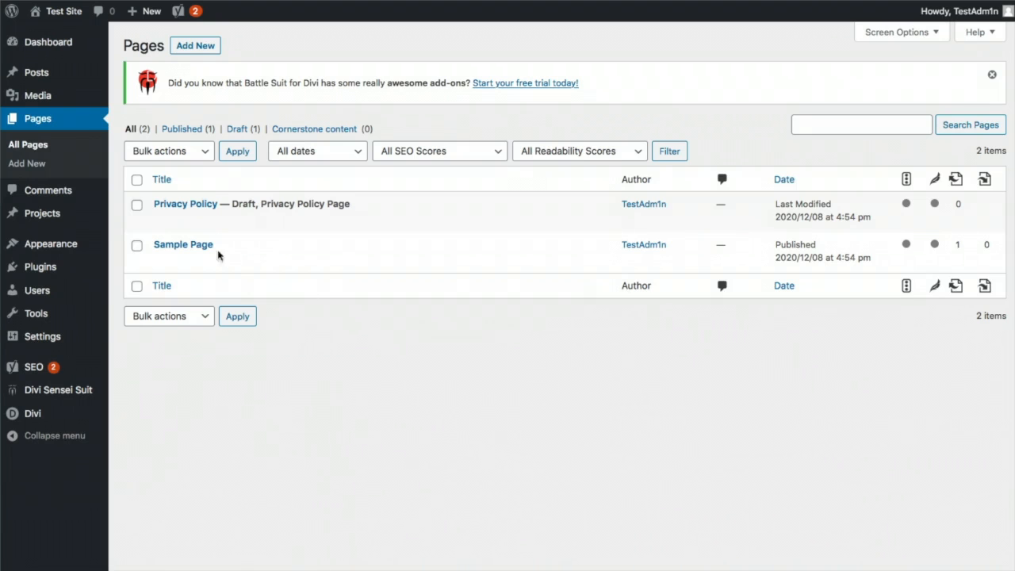
click(184, 204)
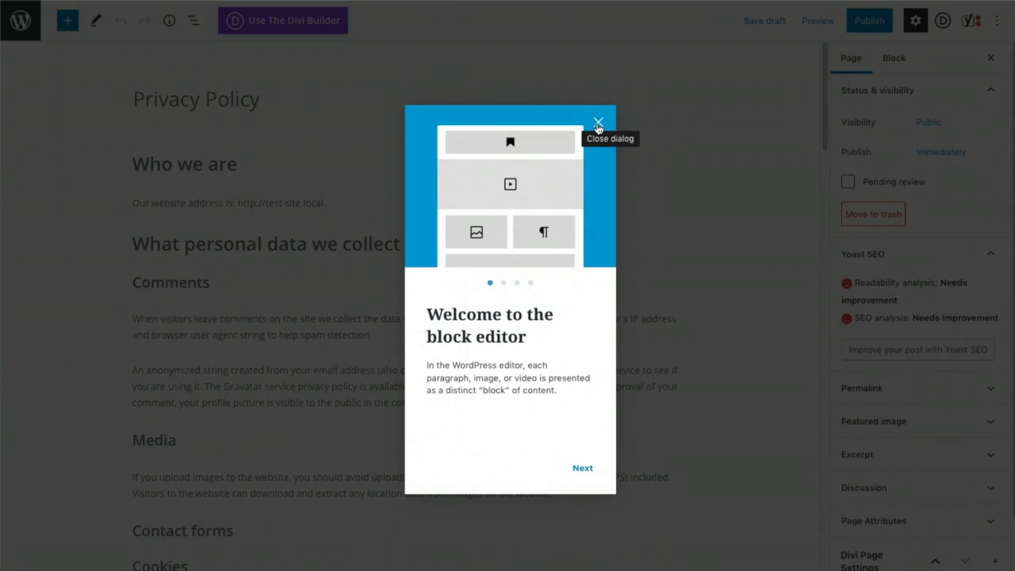
click(598, 123)
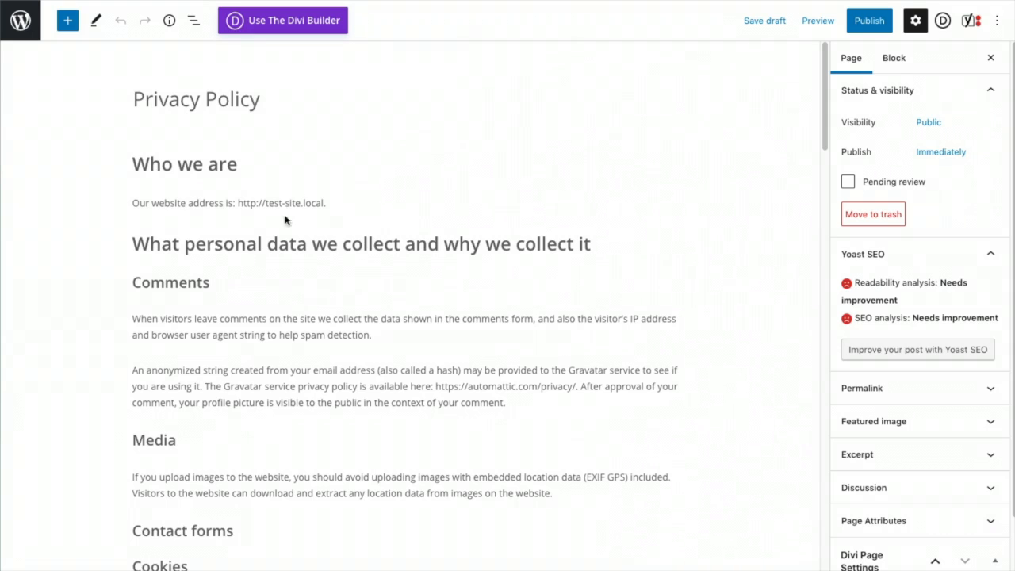
click(19, 19)
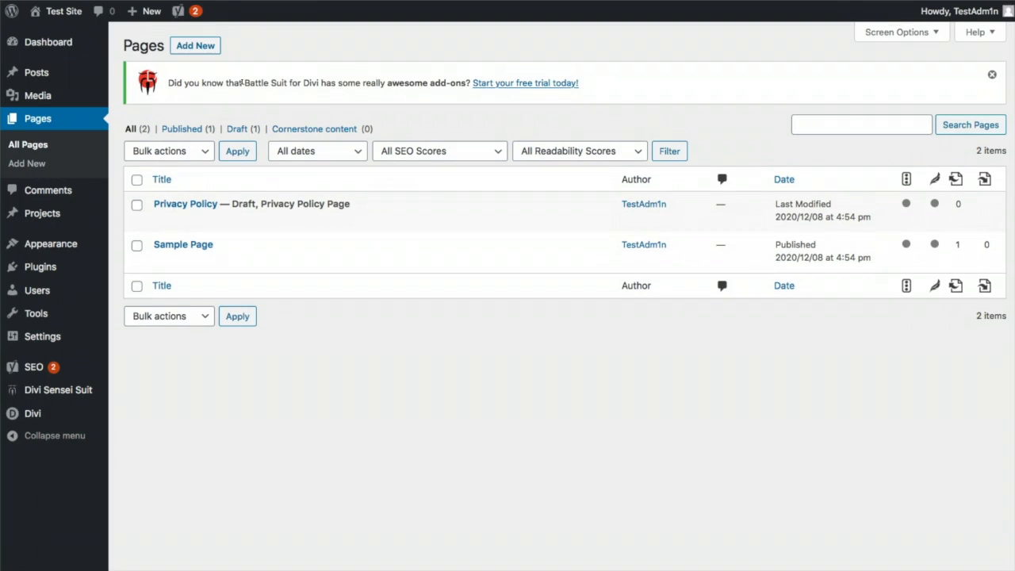
mouse_move(36, 421)
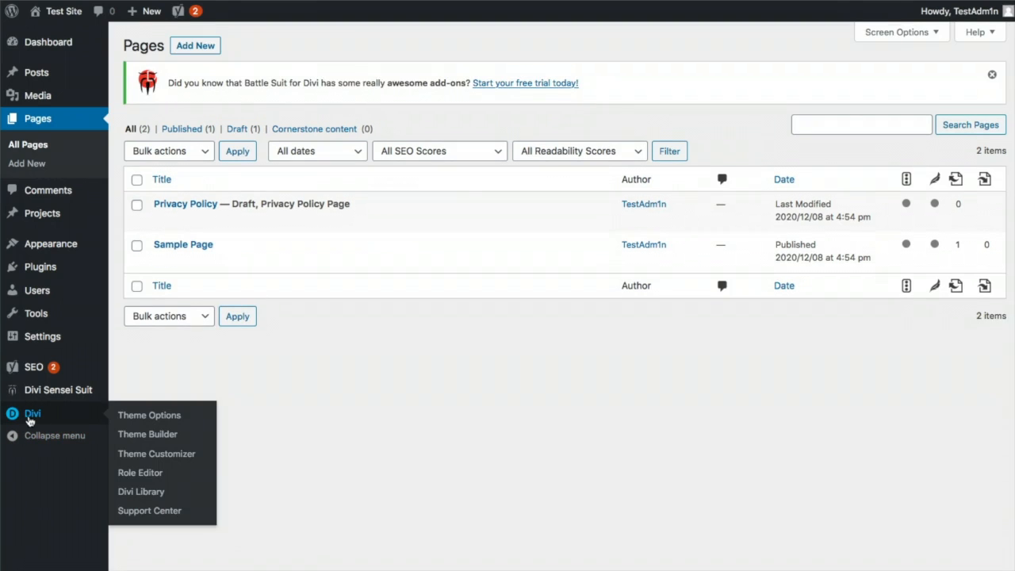
Turn on Enable Classic Editor in Divi Theme Options > Builder > Advanced and save
click(156, 417)
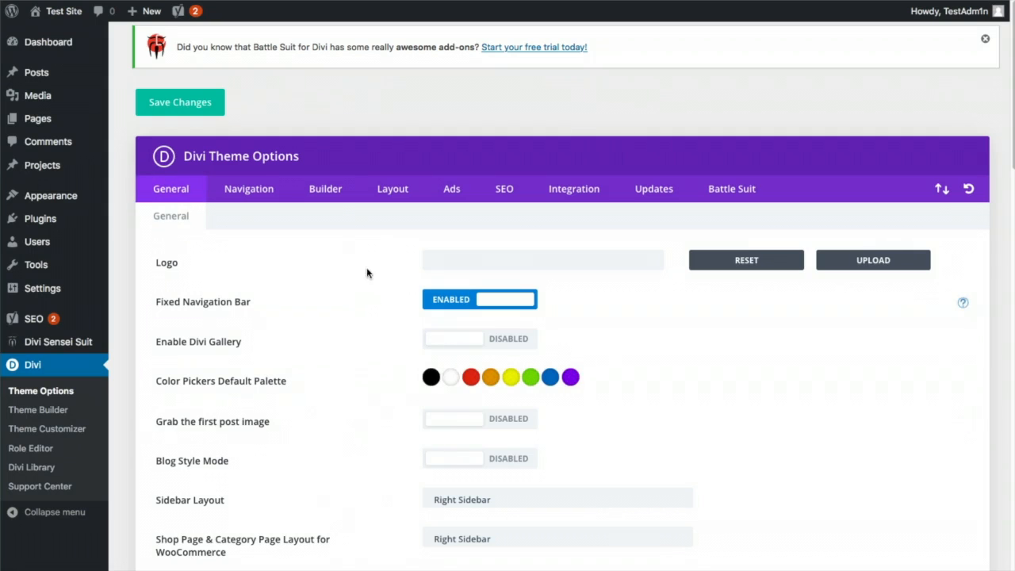
click(324, 190)
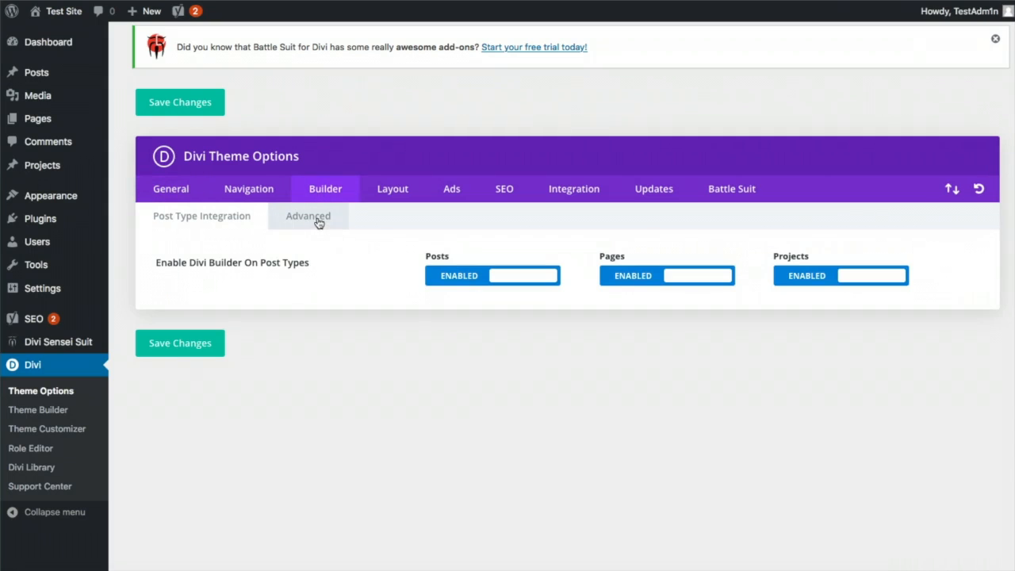
click(316, 219)
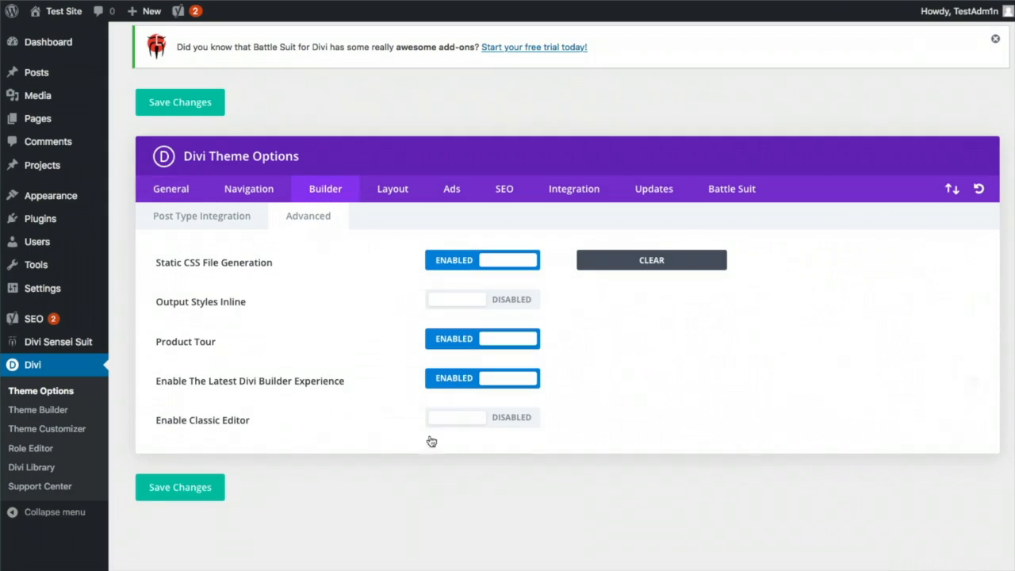
click(521, 422)
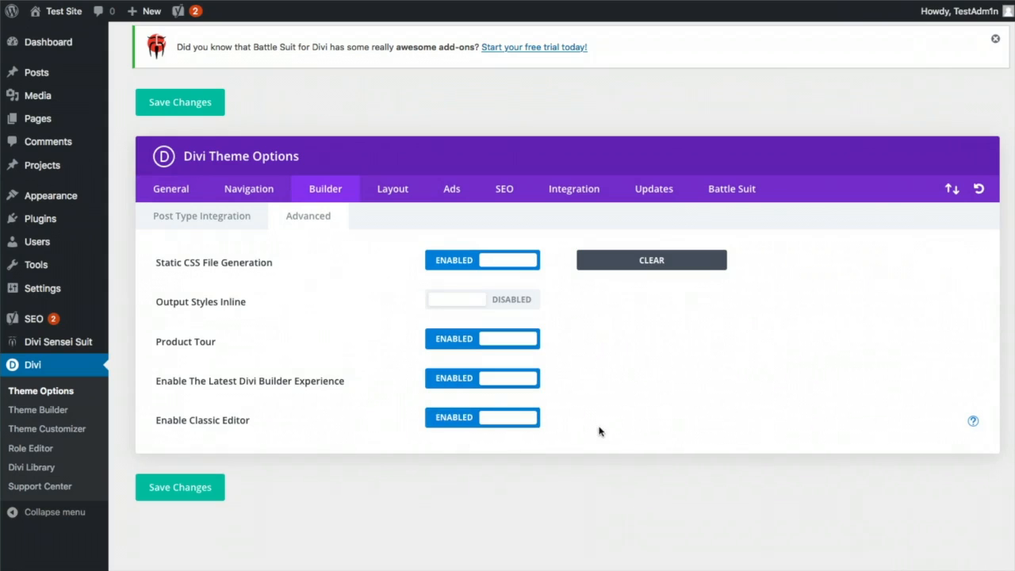
click(199, 492)
Open the Privacy Policy page from All Pages and review it in the classic editor
mouse_move(95, 123)
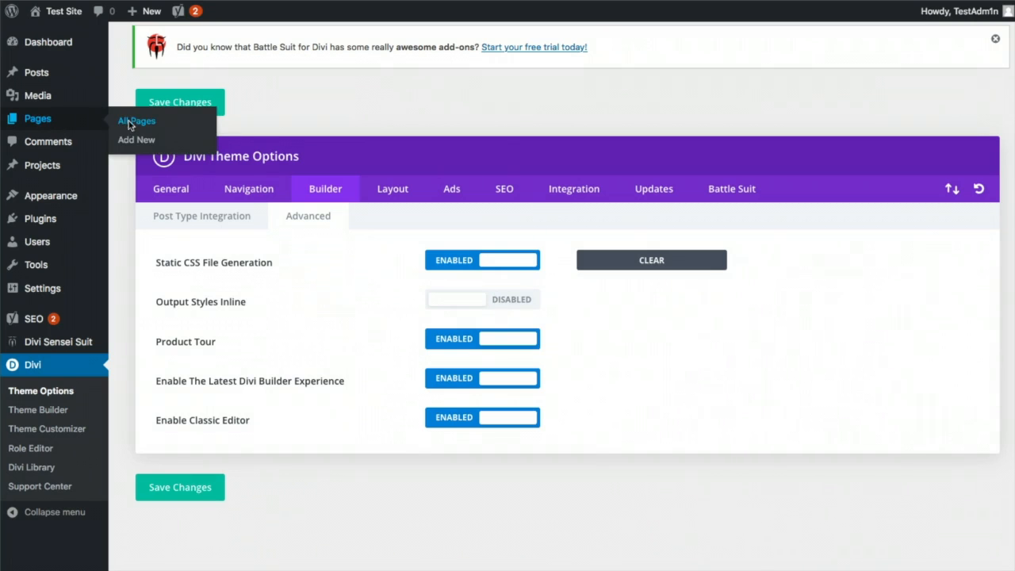
click(131, 122)
click(187, 206)
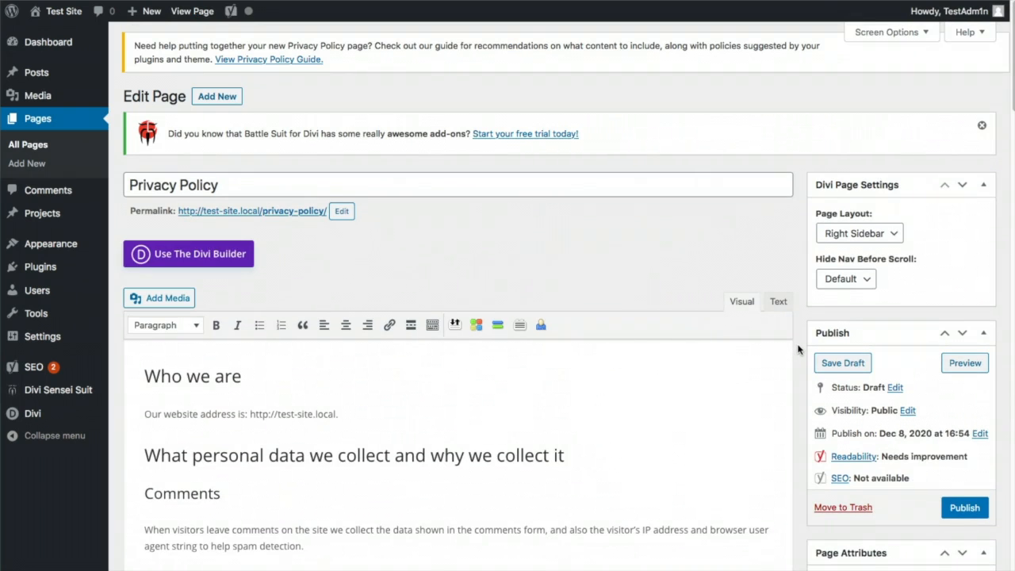
scroll(795, 351, down, 5)
scroll(799, 348, down, 1)
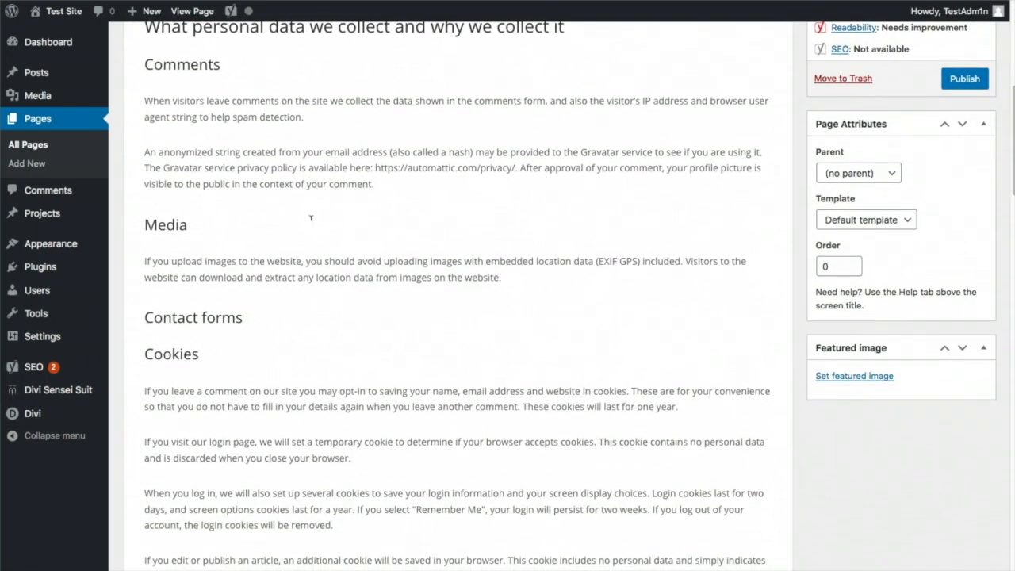
scroll(261, 358, up, 4)
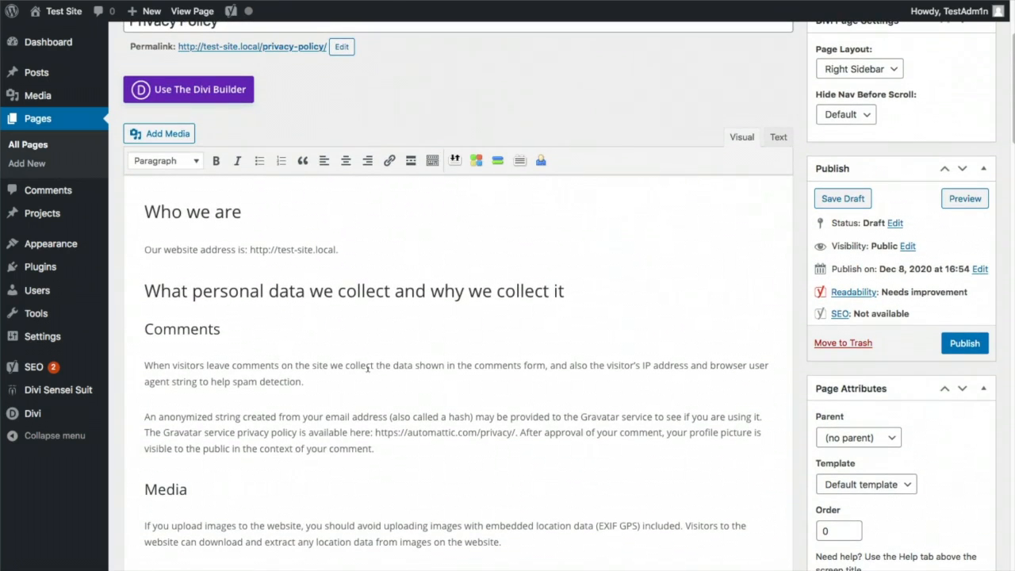
scroll(338, 465, down, 7)
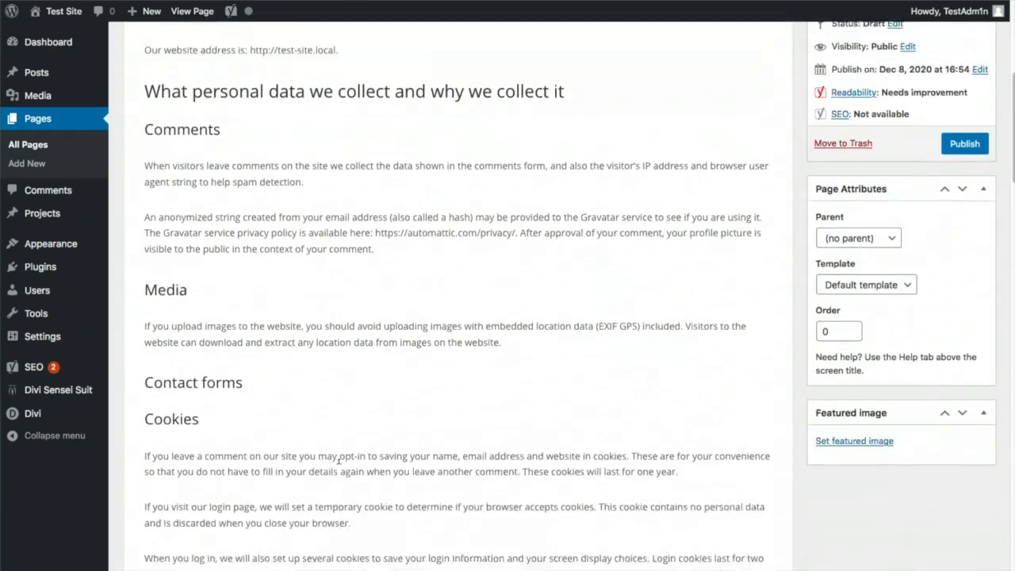
scroll(341, 459, down, 2)
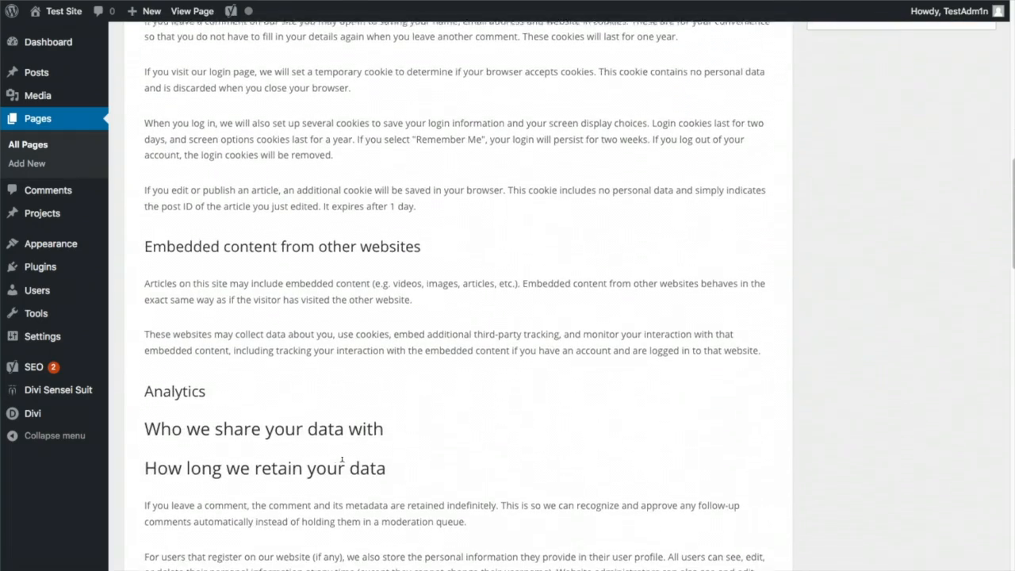
scroll(367, 458, up, 12)
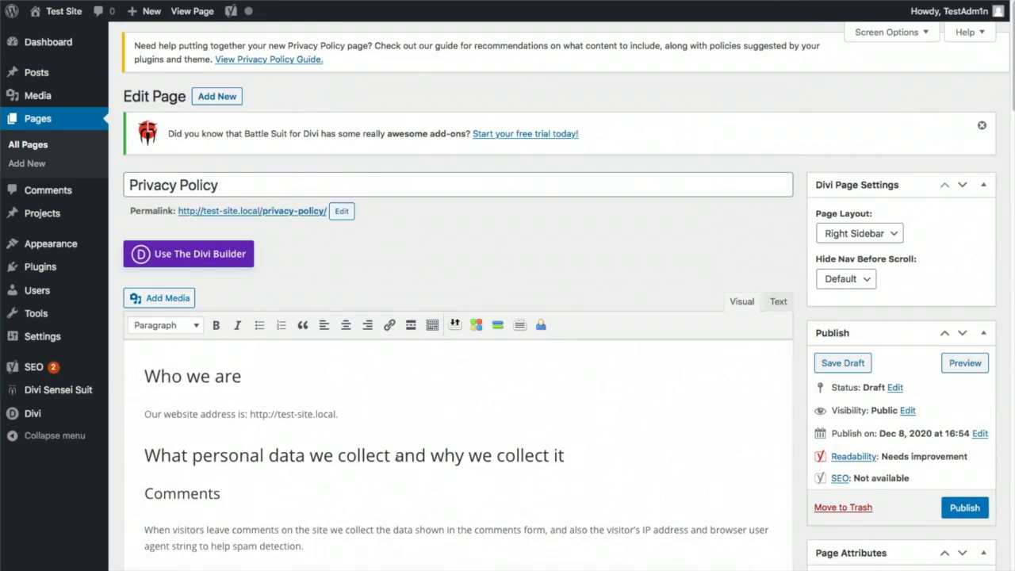
click(42, 146)
click(192, 246)
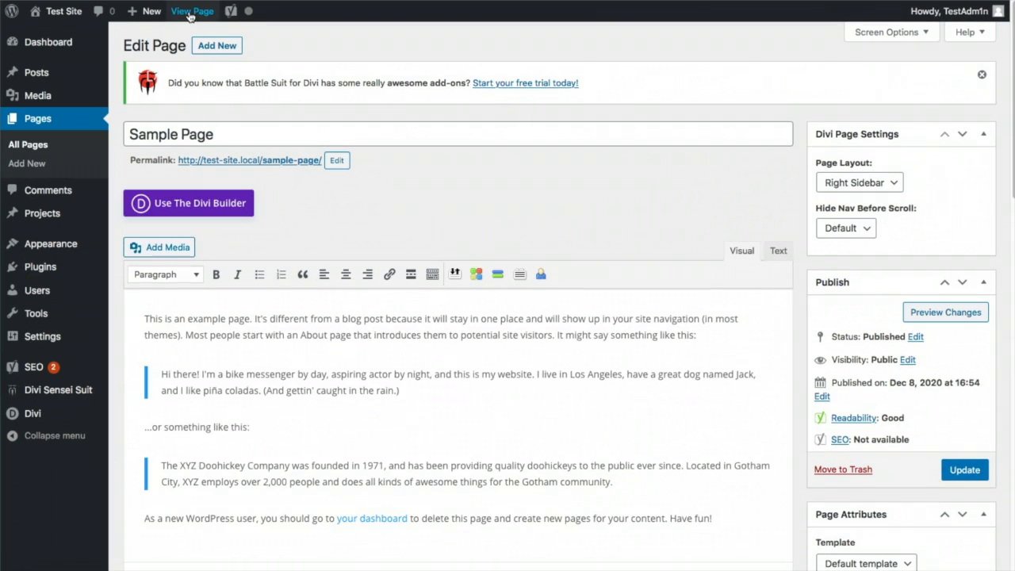
click(264, 161)
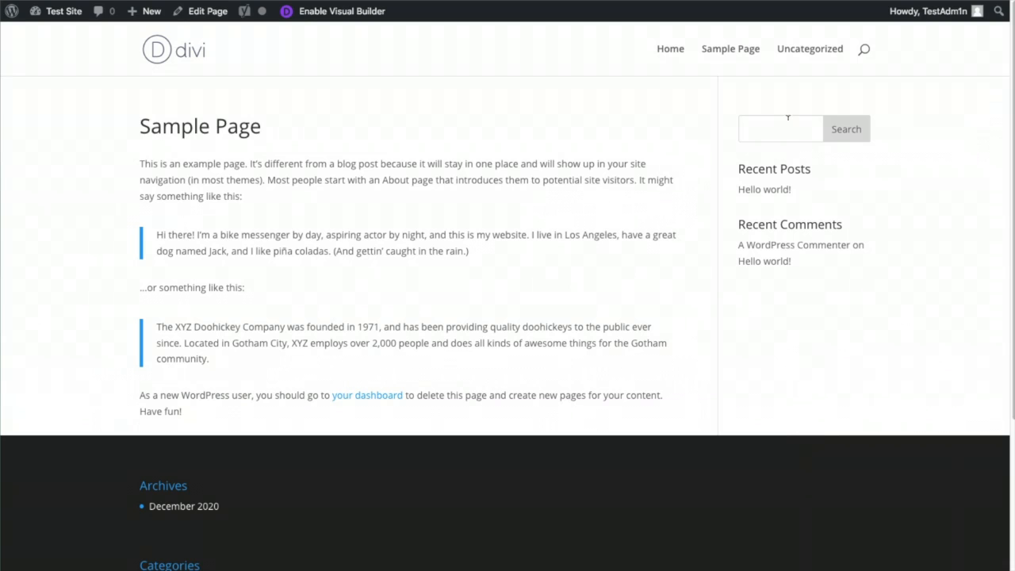
scroll(812, 344, down, 3)
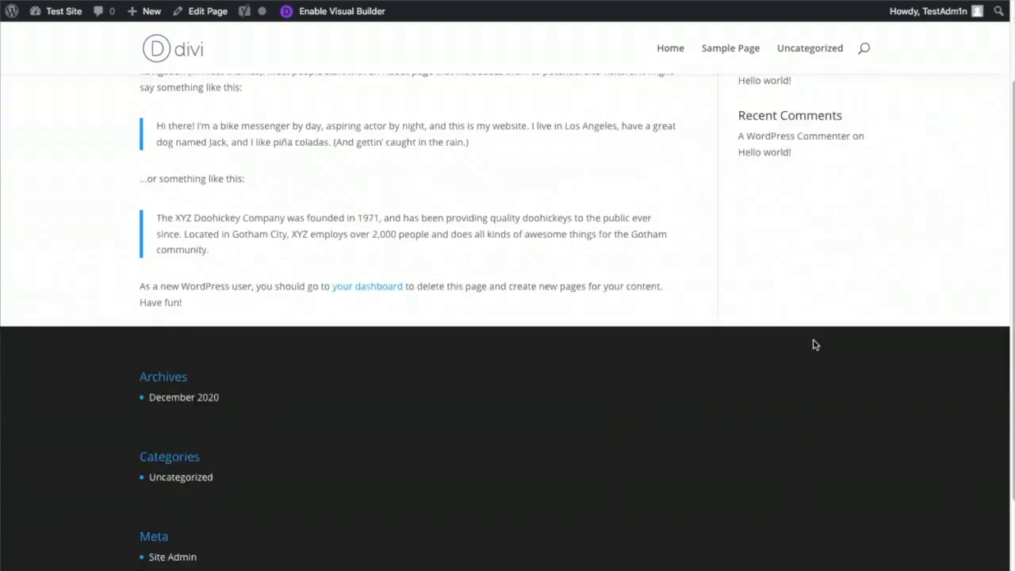
scroll(813, 344, up, 3)
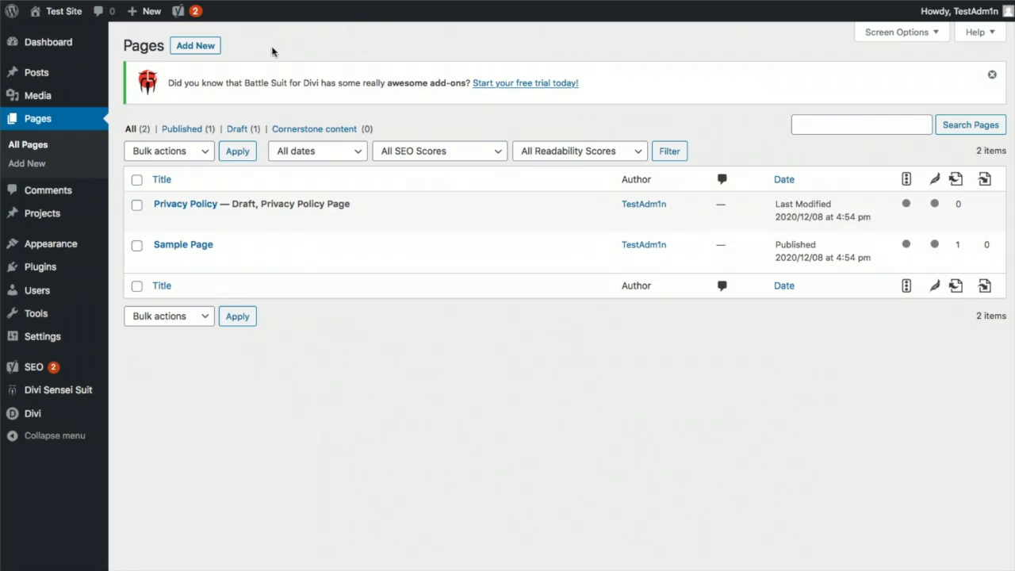
Create and publish the Bio and Artist Statement pages
click(198, 45)
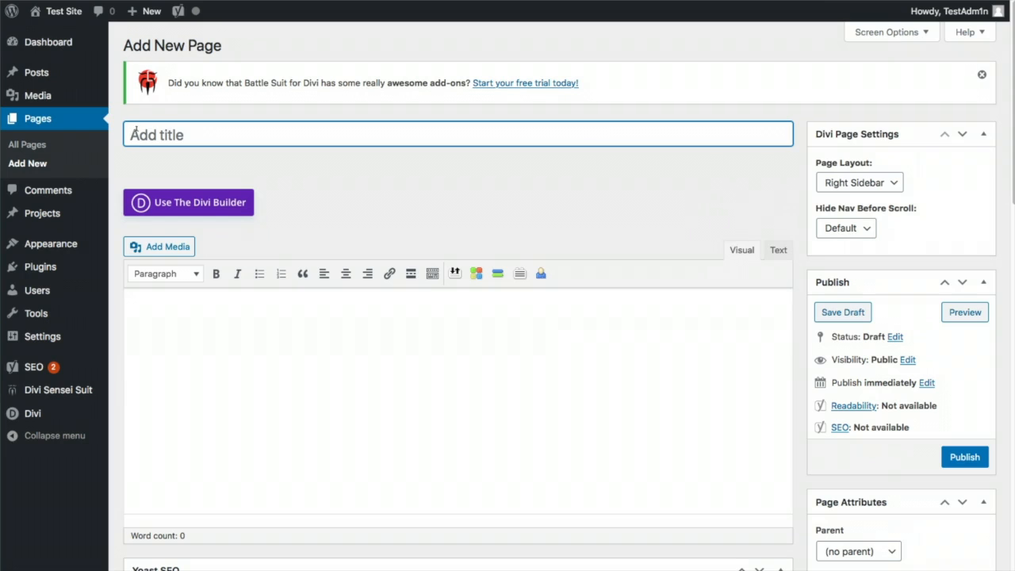
text(Bio)
click(953, 467)
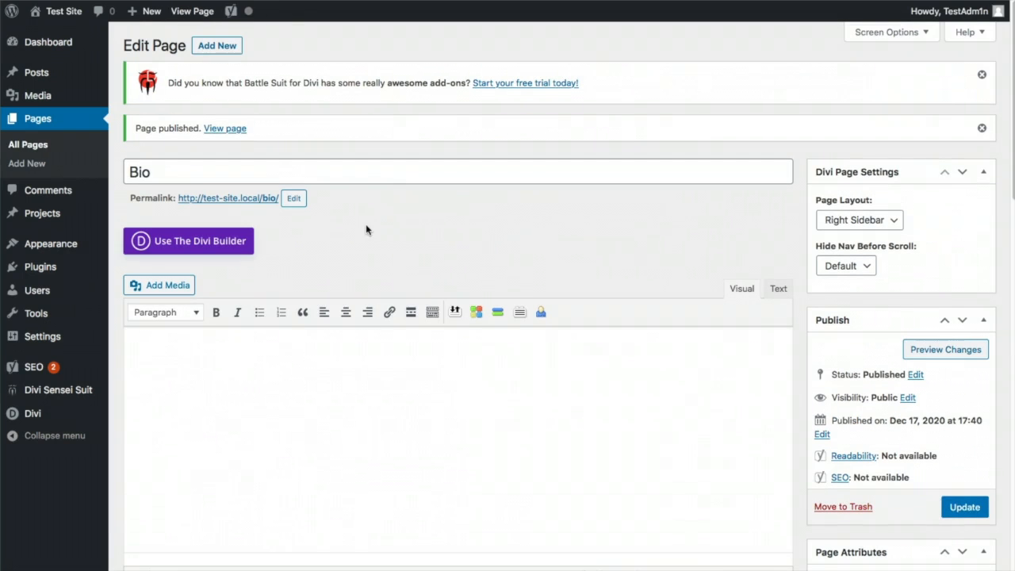
click(229, 46)
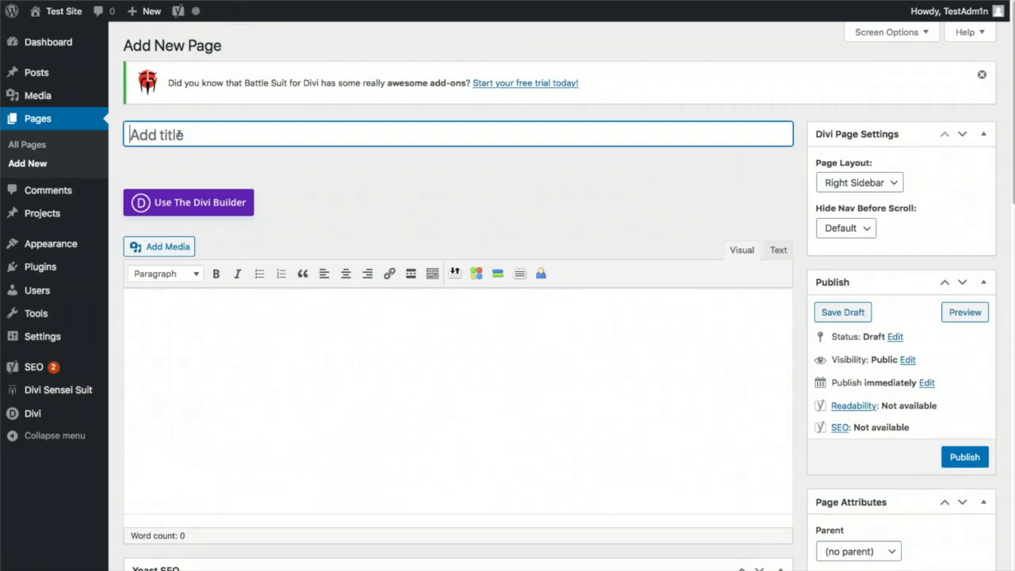
text(Artist )
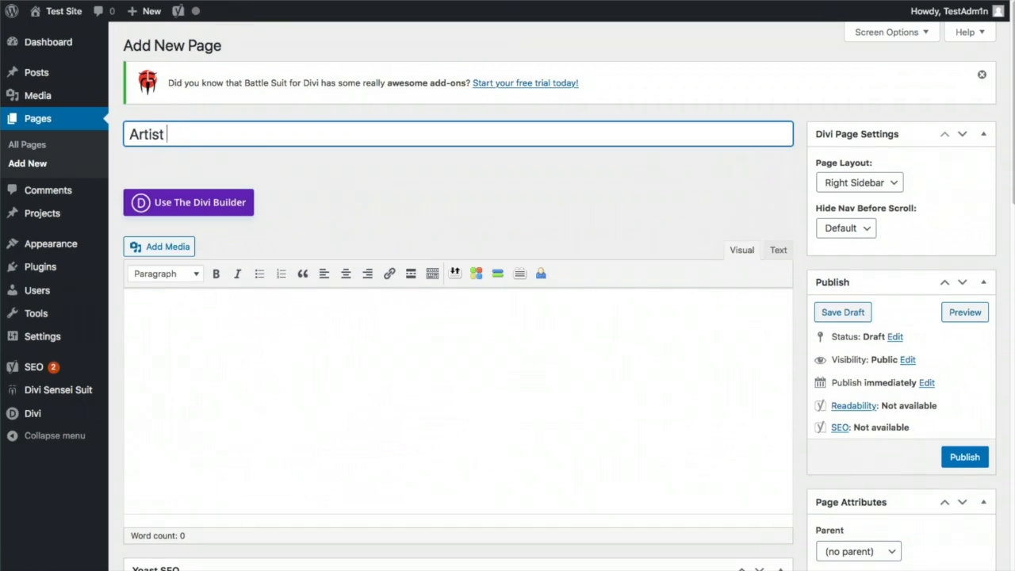
text(Statement)
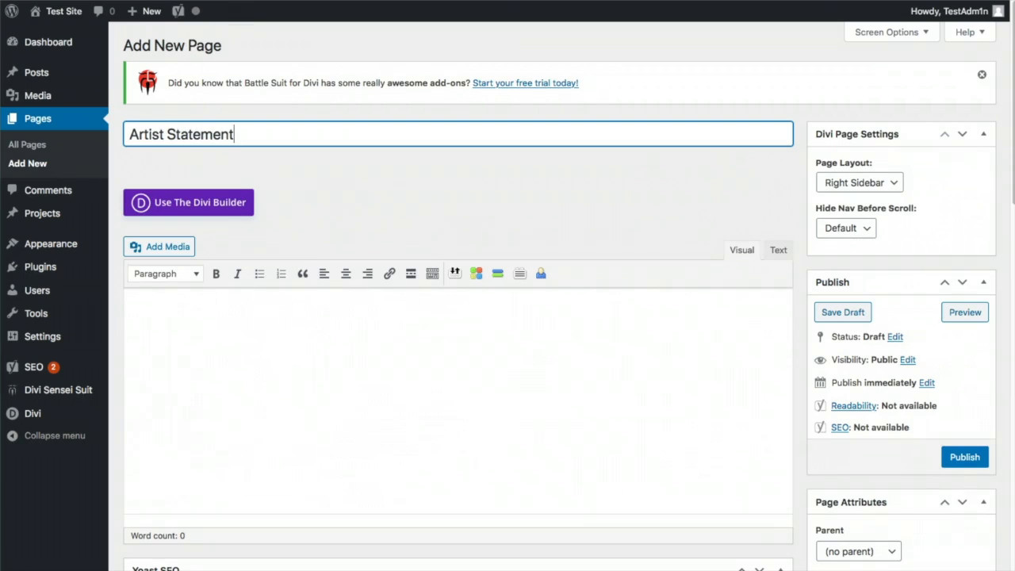
click(959, 458)
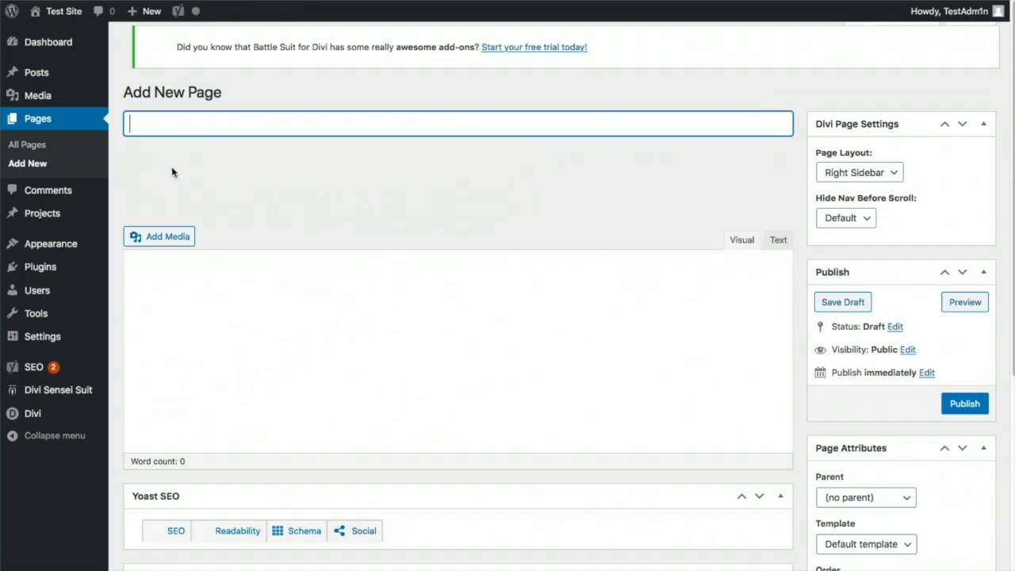
Create and publish the Portfolio and Contact pages, then view All Pages
text(Portfolio)
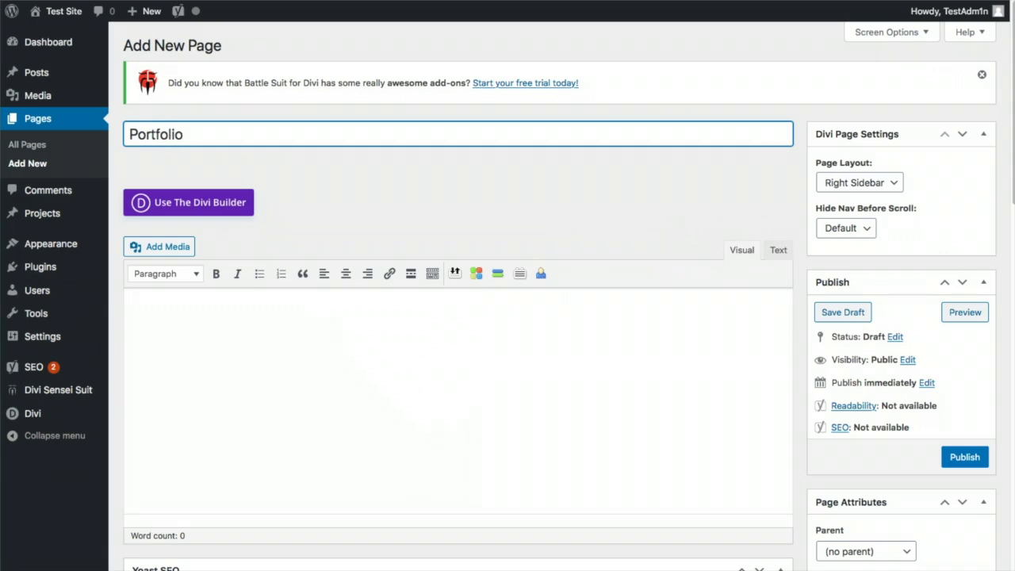
click(975, 456)
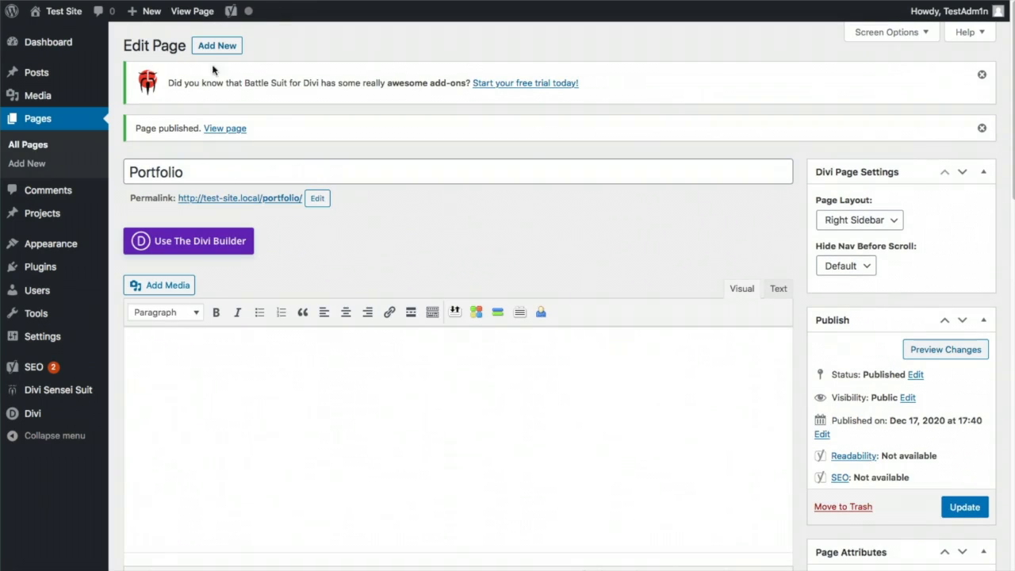
click(214, 46)
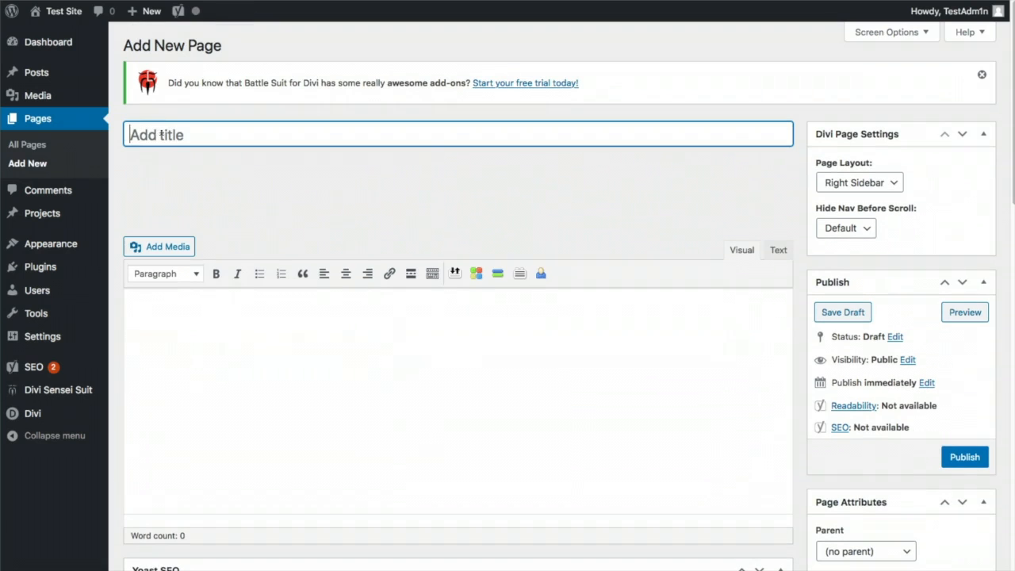
text(Conta)
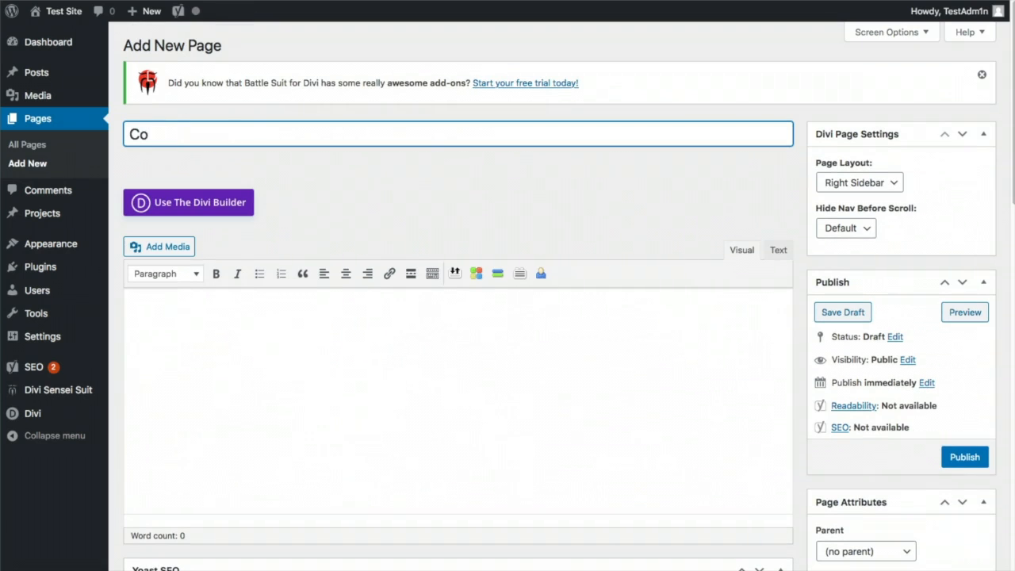
text(ct)
click(967, 458)
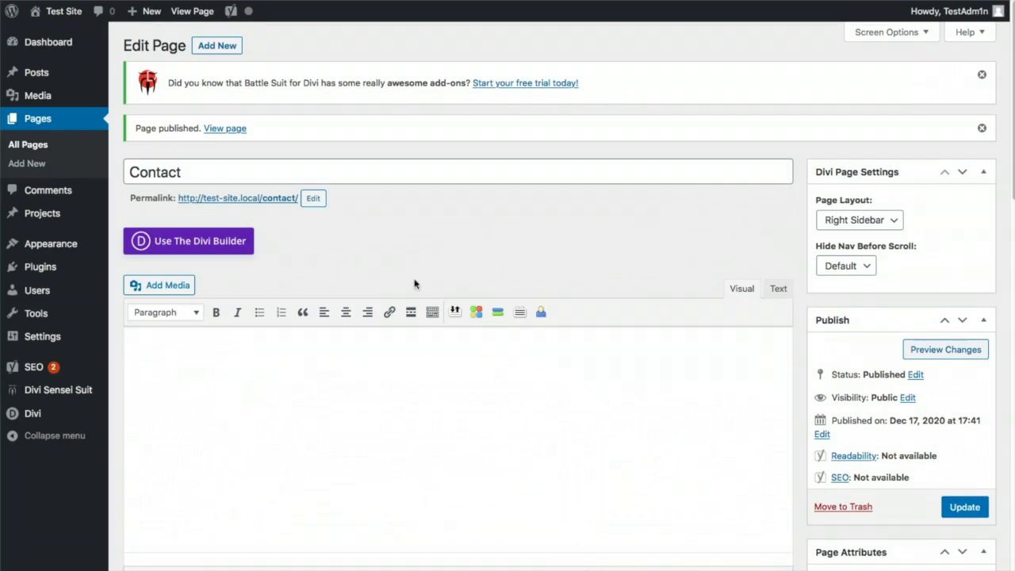
click(34, 146)
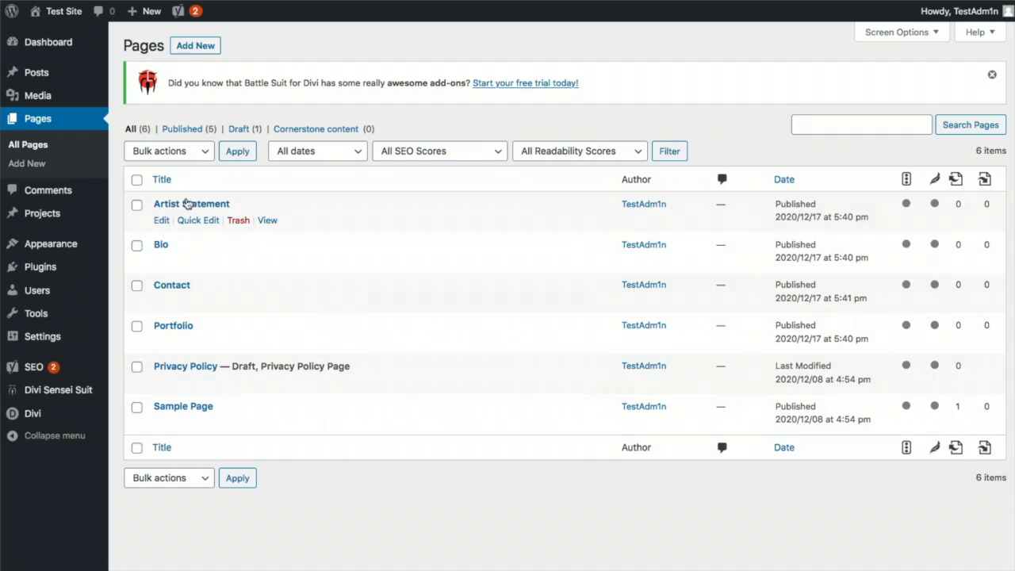
Retitle Sample Page to 'Home', change its slug to 'home', and update it
click(188, 407)
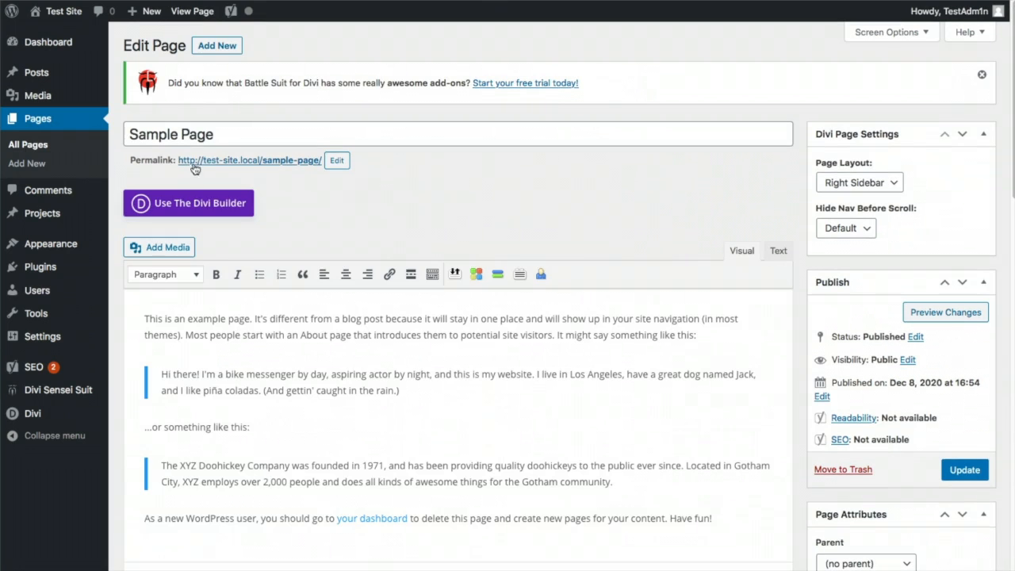
drag(216, 130, 111, 143)
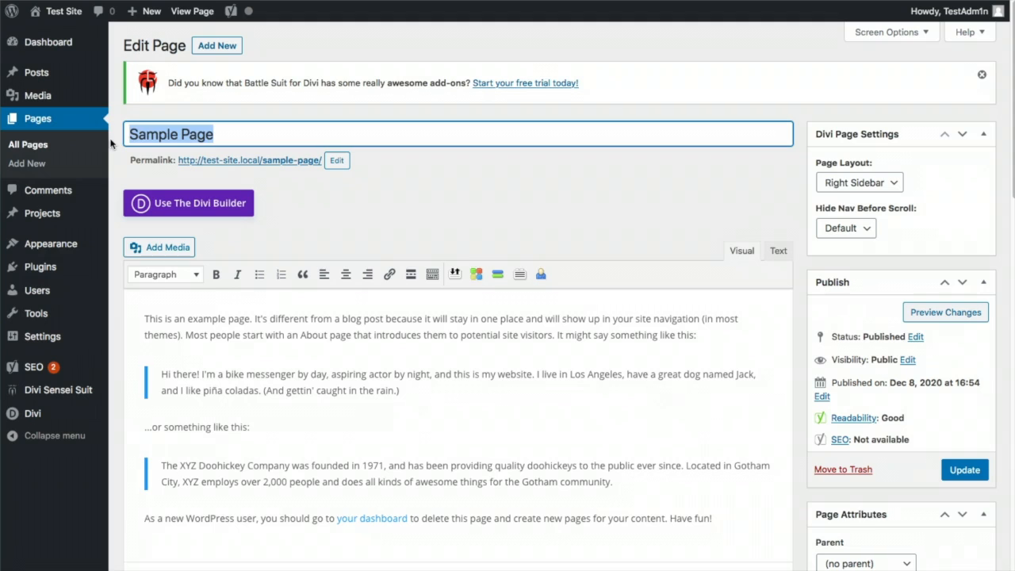
text(Home)
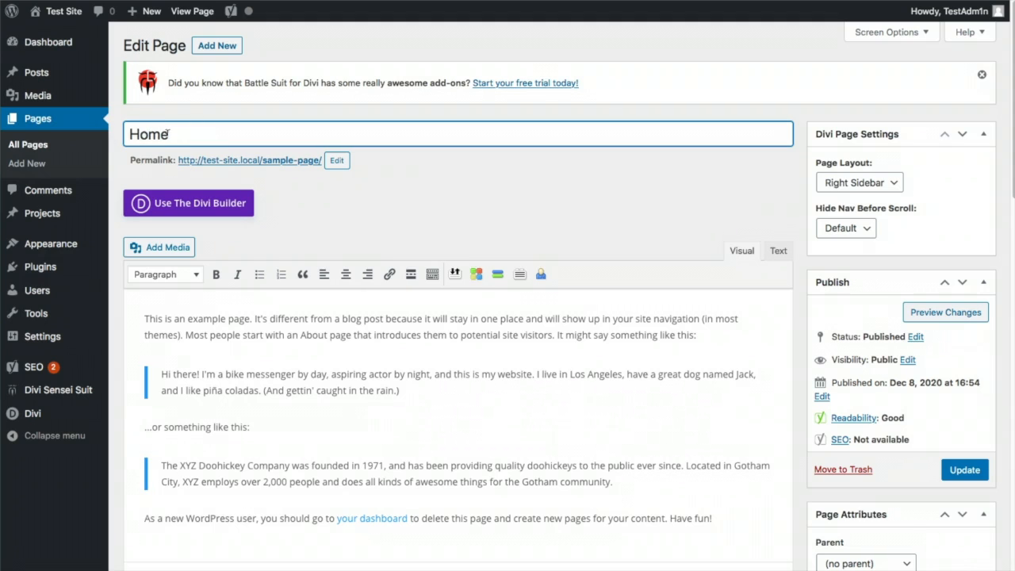
click(336, 160)
text(home)
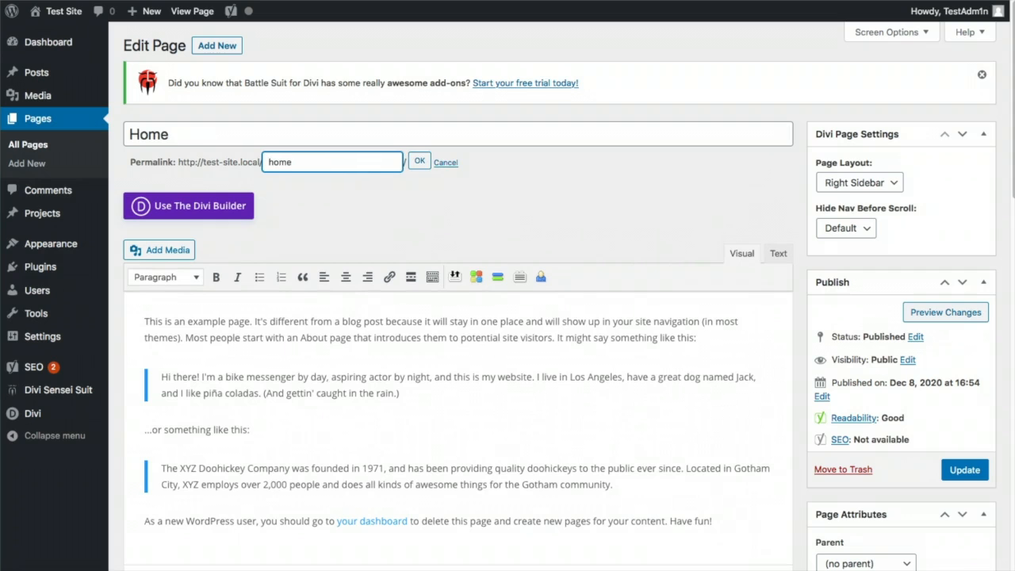
click(419, 162)
click(960, 472)
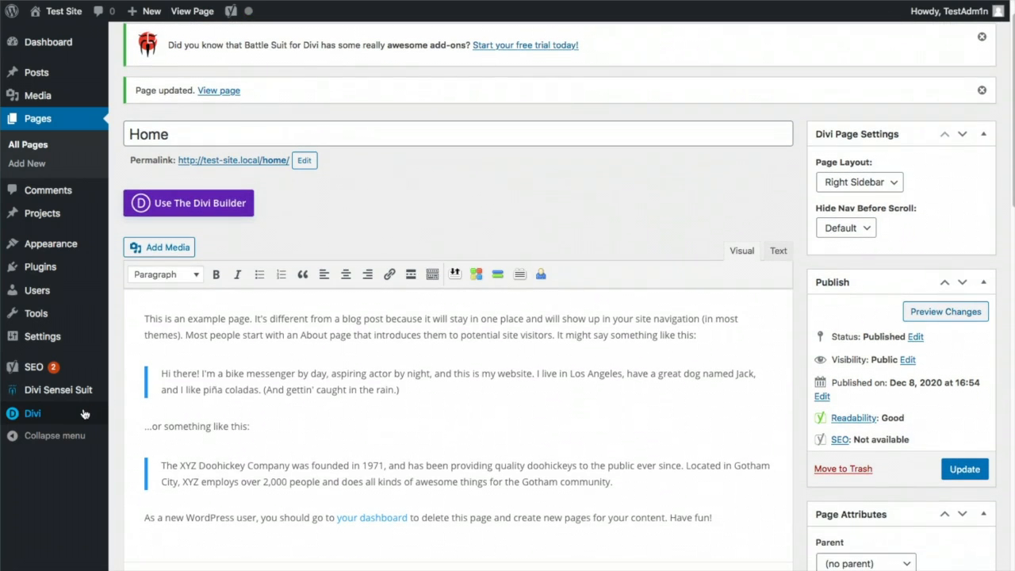
mouse_move(84, 414)
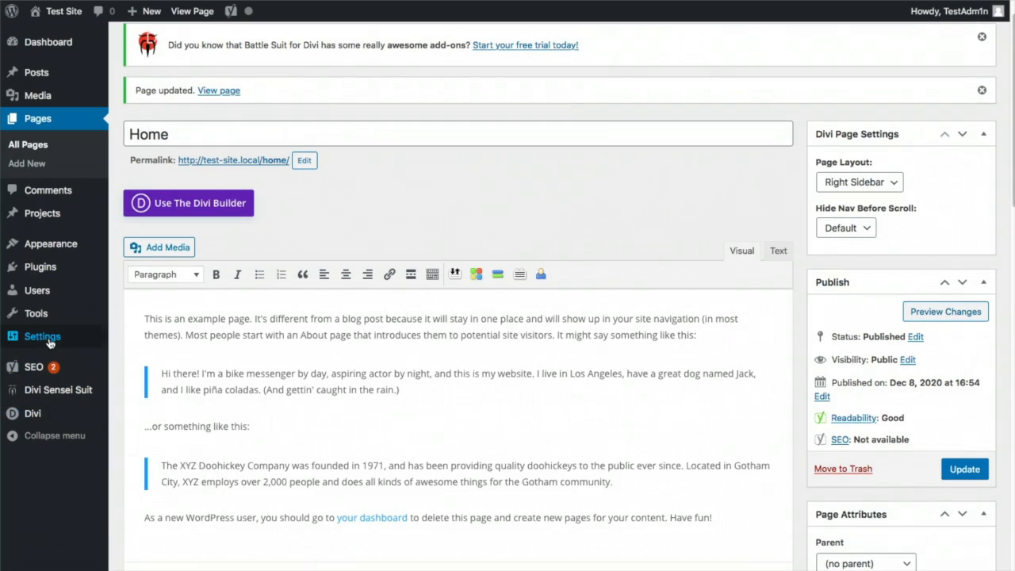
mouse_move(31, 339)
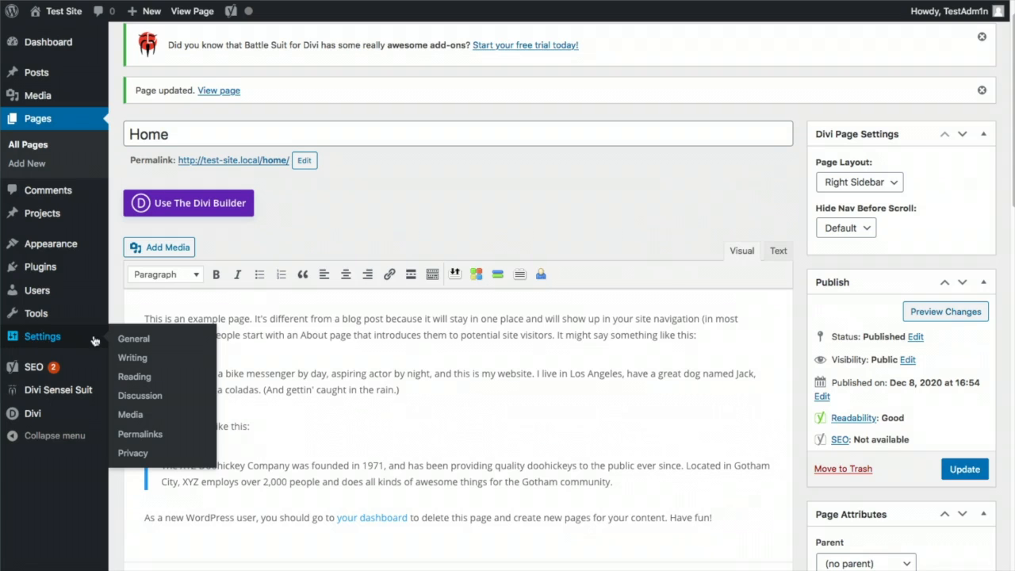
In Reading settings, set Home as the static homepage, discourage search engines, and save
click(133, 377)
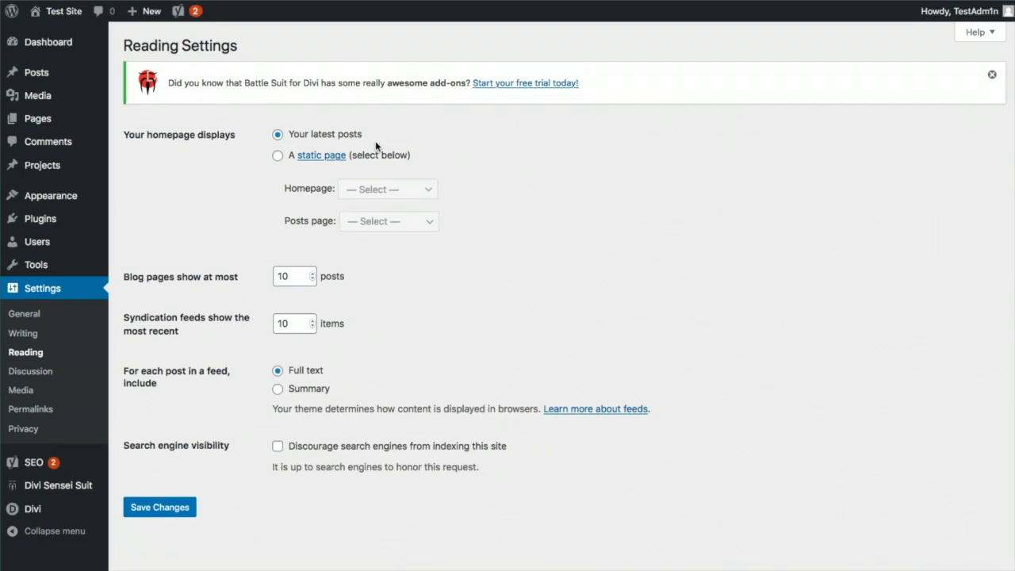
click(278, 156)
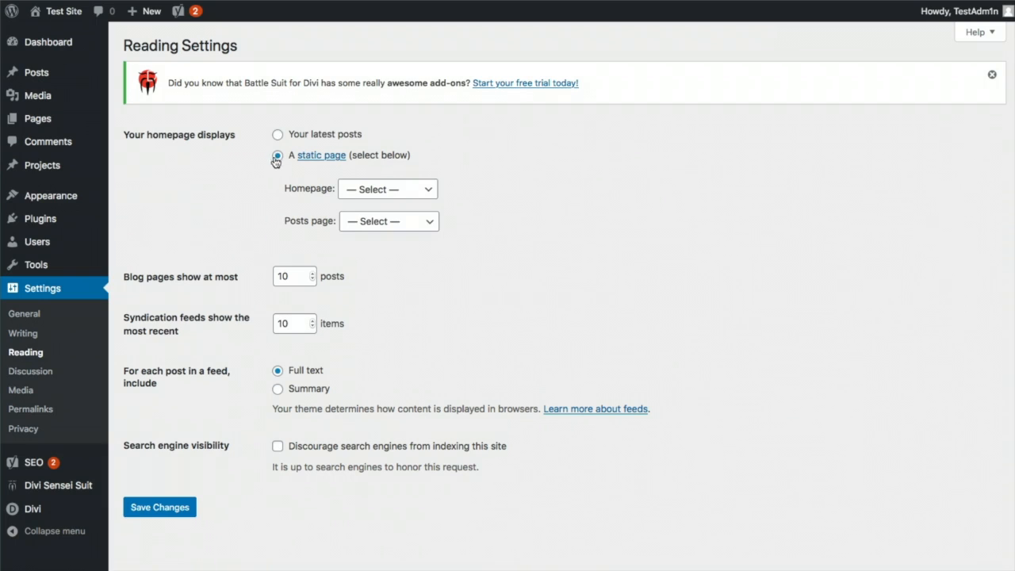
click(415, 196)
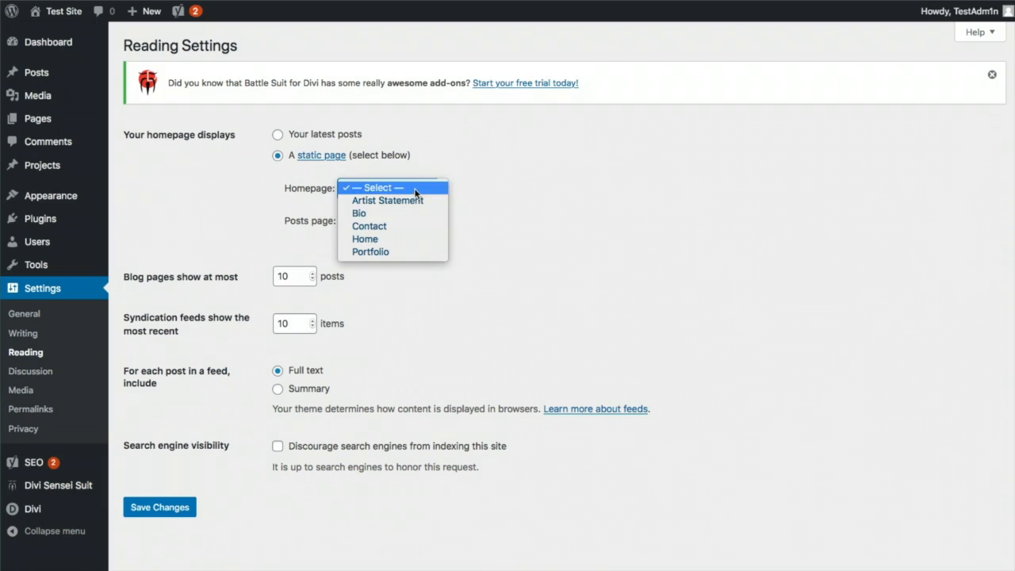
click(391, 239)
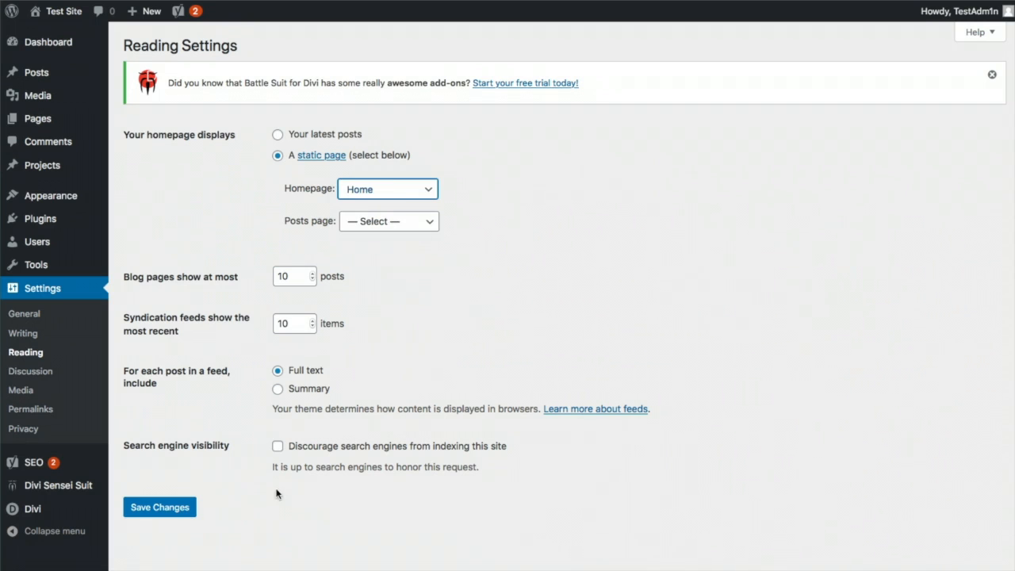
click(279, 448)
click(179, 516)
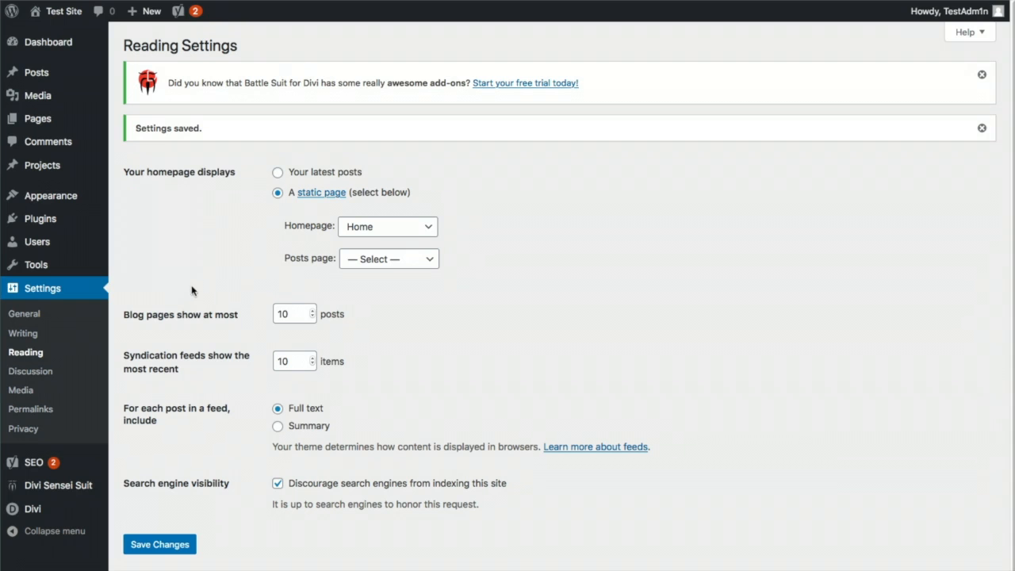
Create a new navigation menu named 'main menu'
mouse_move(50, 198)
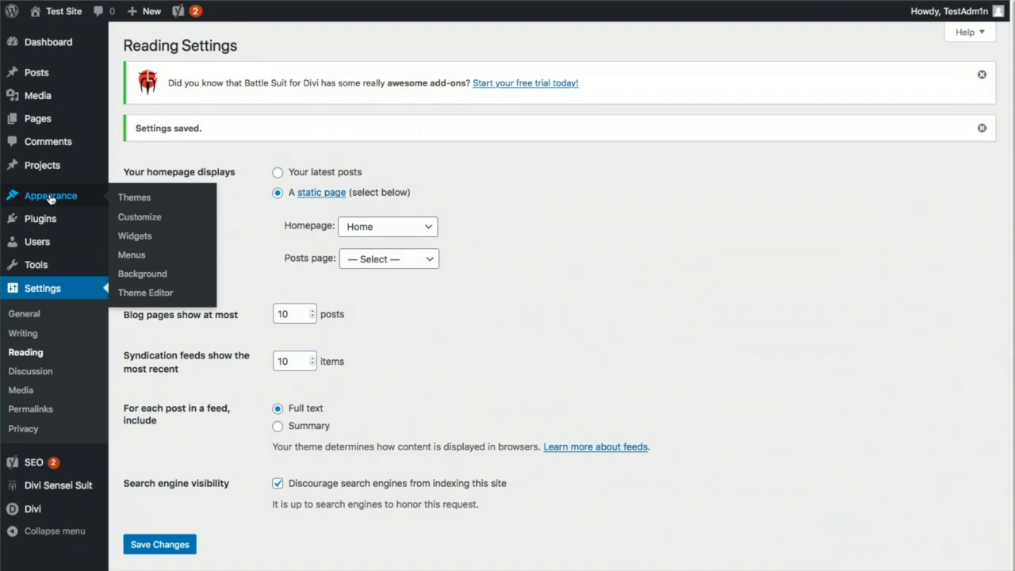
click(133, 256)
click(420, 250)
text(main menu)
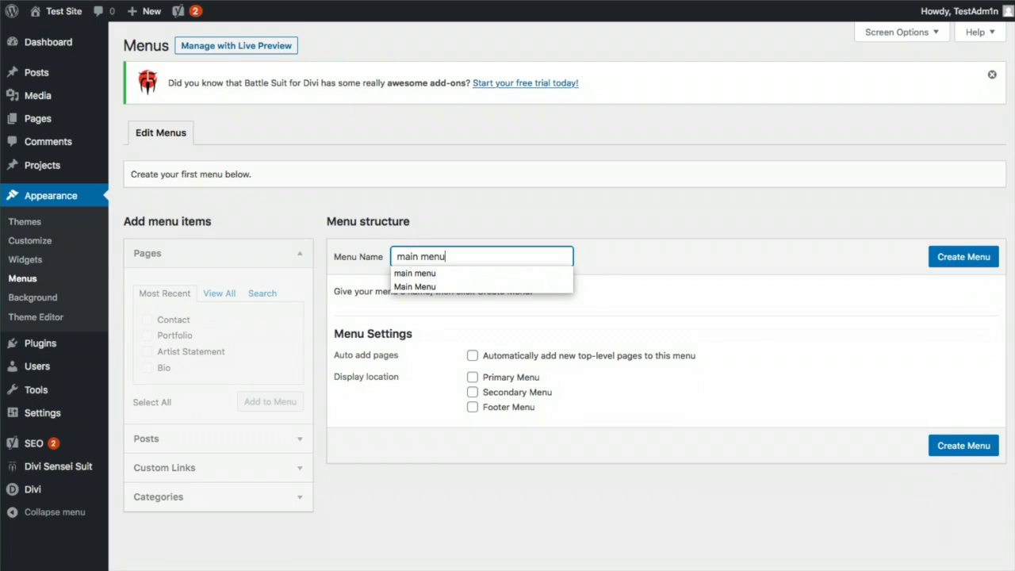
click(932, 265)
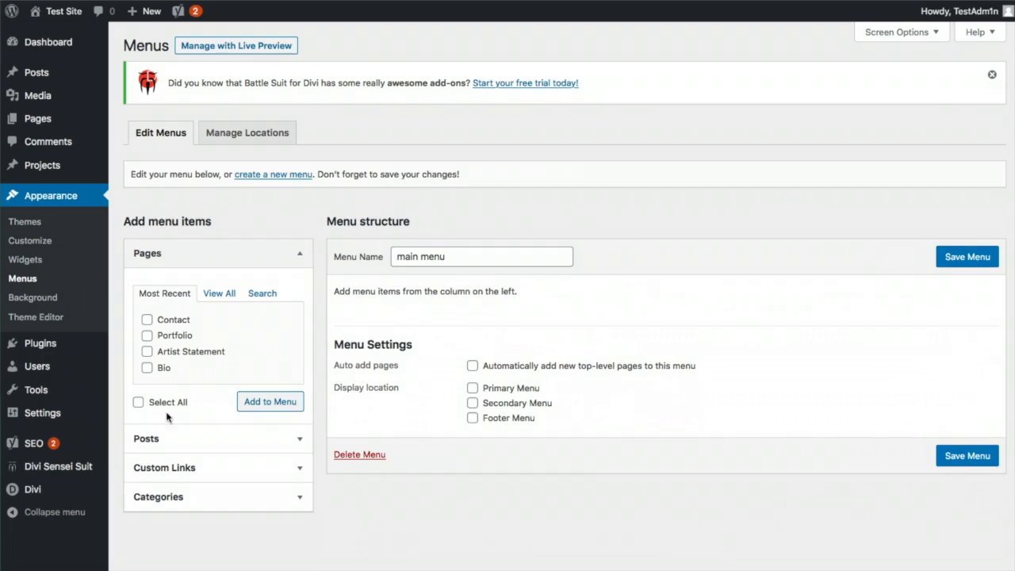
Add the Contact, Portfolio, Artist Statement, Bio and Home pages to the menu
click(146, 321)
click(146, 336)
click(147, 352)
click(147, 368)
click(269, 403)
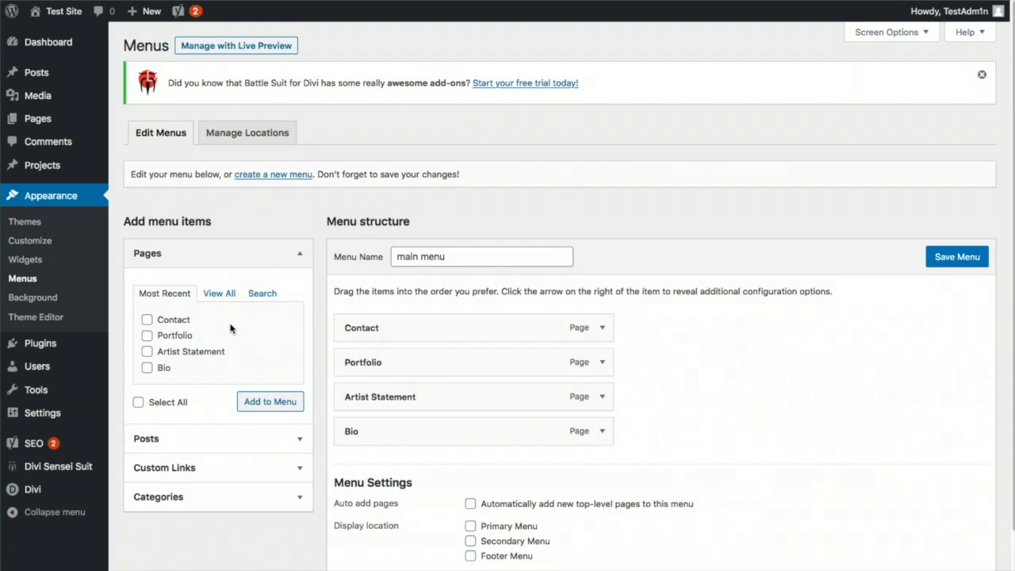
click(220, 295)
click(147, 321)
click(265, 417)
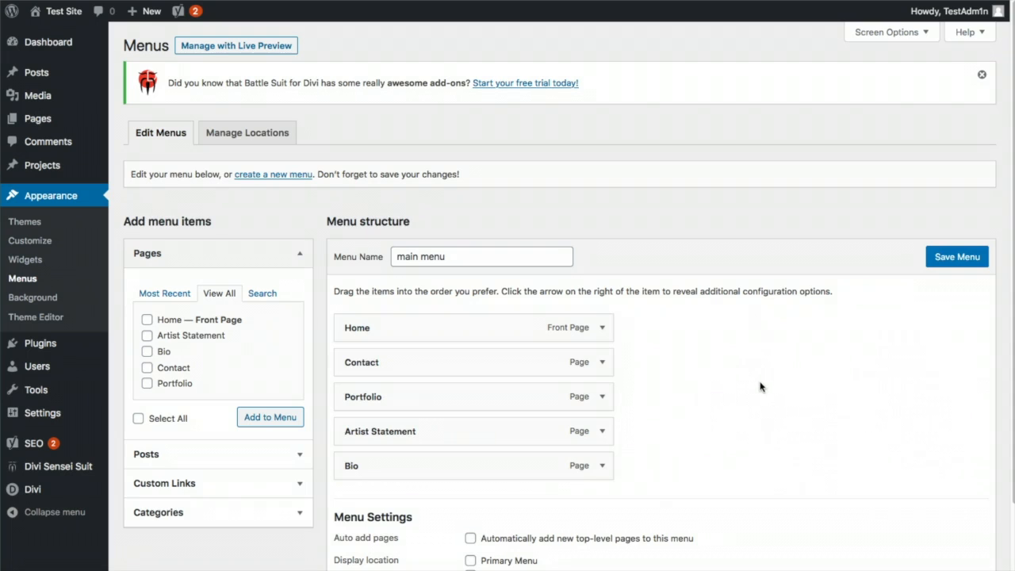
Order the menu Home, Bio, Artist Statement, Portfolio, Contact, assign it as primary, and save
drag(508, 361, 507, 465)
drag(414, 425, 417, 359)
drag(401, 419, 501, 396)
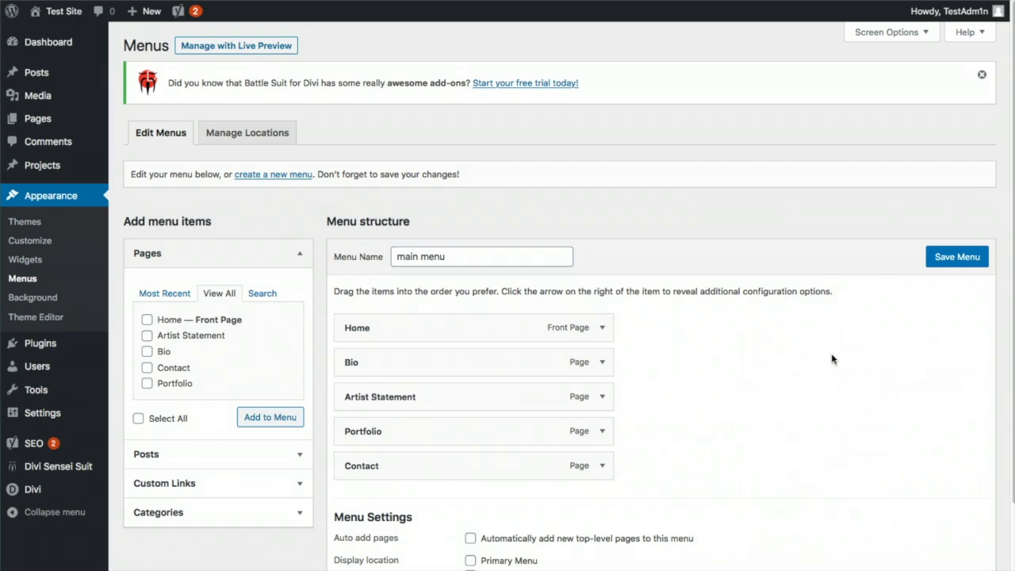
scroll(832, 359, down, 3)
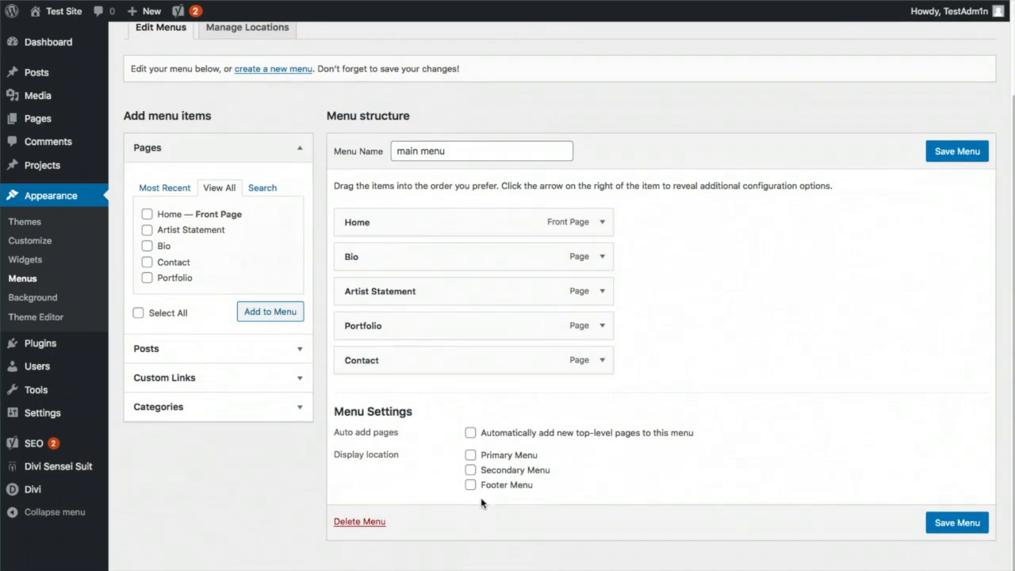
click(470, 456)
click(950, 161)
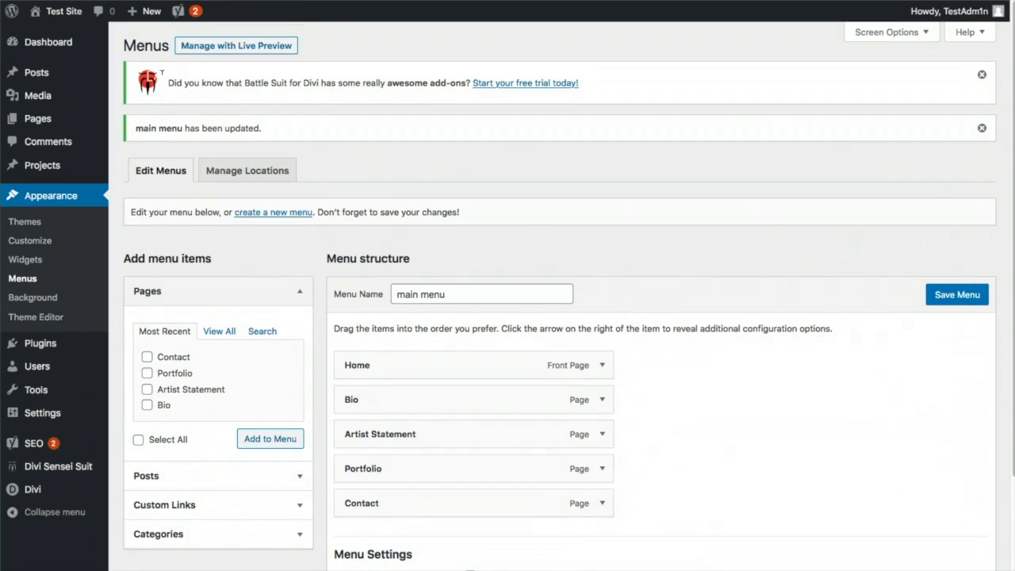
mouse_move(58, 16)
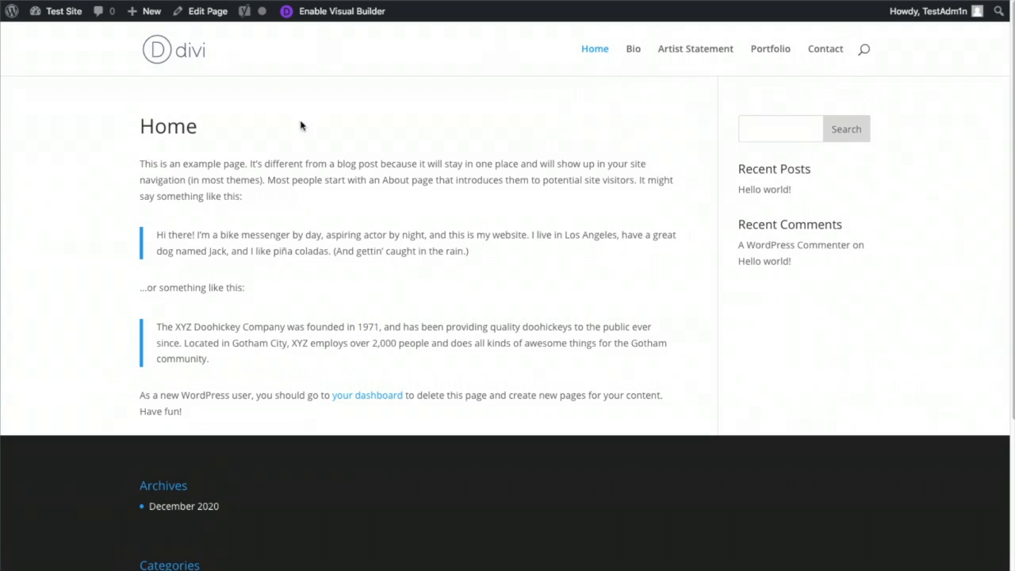
Scroll through the live Home page's new navigation, then return to the admin Dashboard
scroll(405, 306, down, 3)
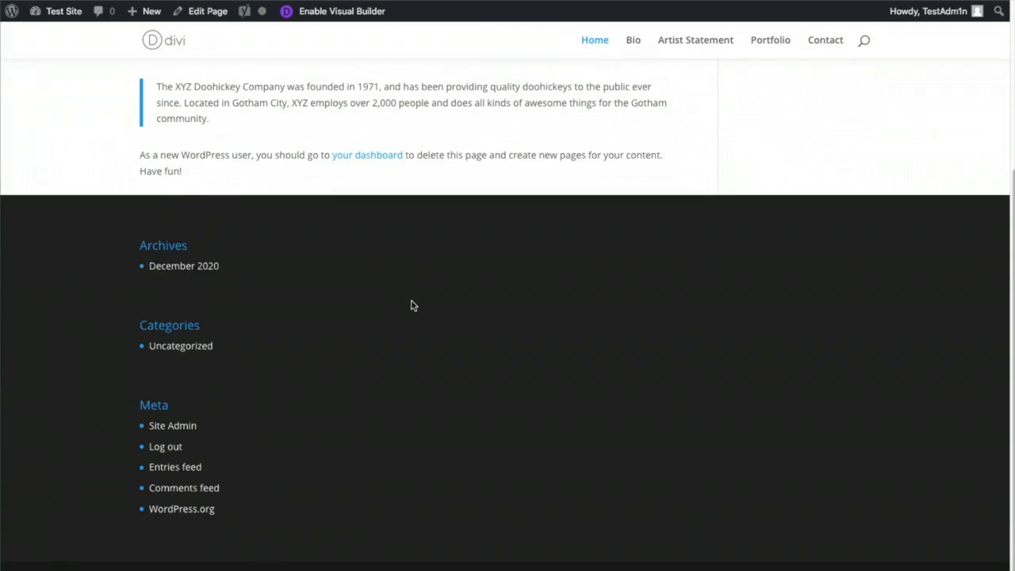
scroll(411, 305, up, 3)
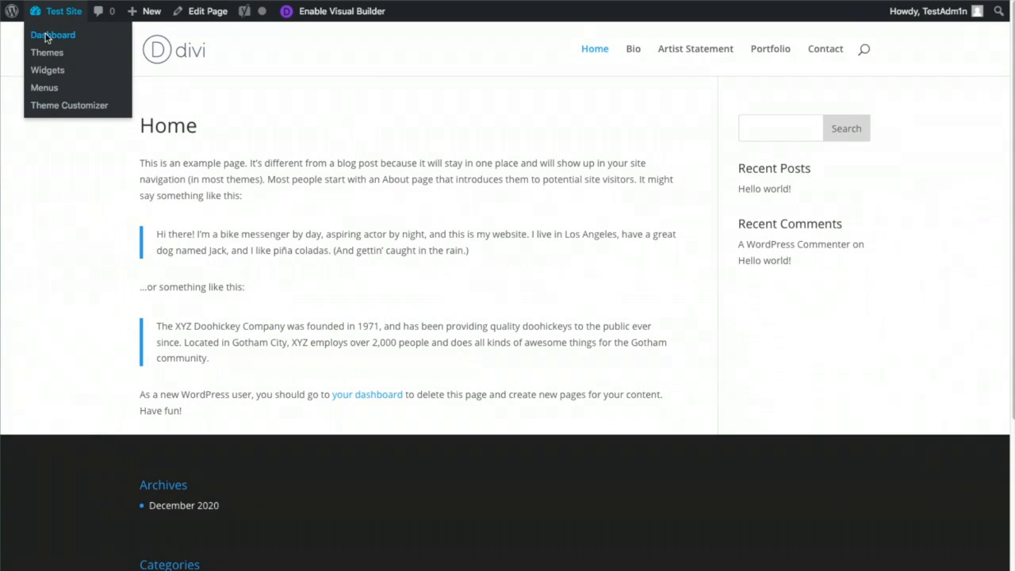
click(45, 37)
mouse_move(84, 163)
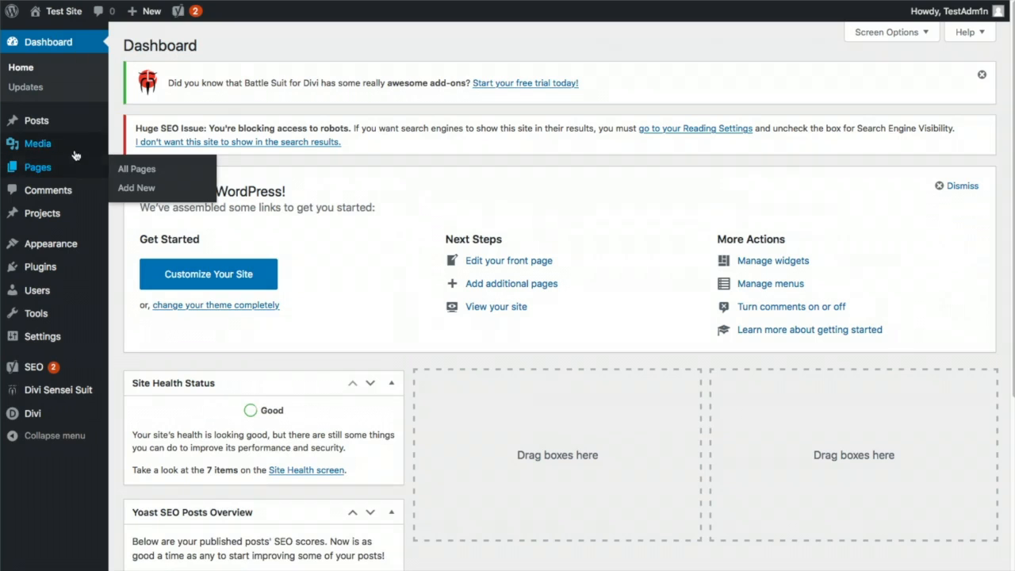
In Divi Theme Options, upload the logo jpg from the ELEMENTS folder
click(121, 171)
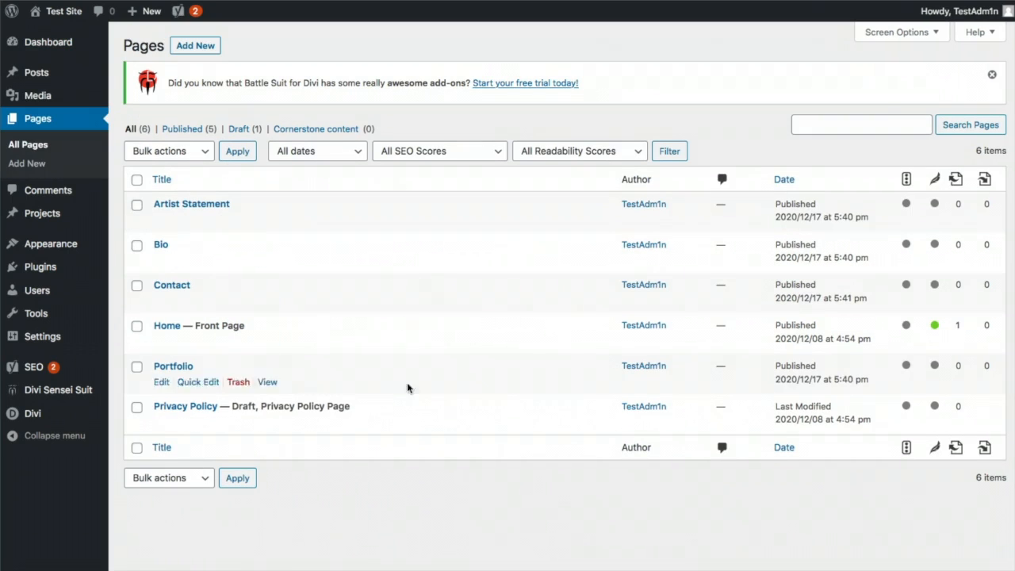
mouse_move(182, 333)
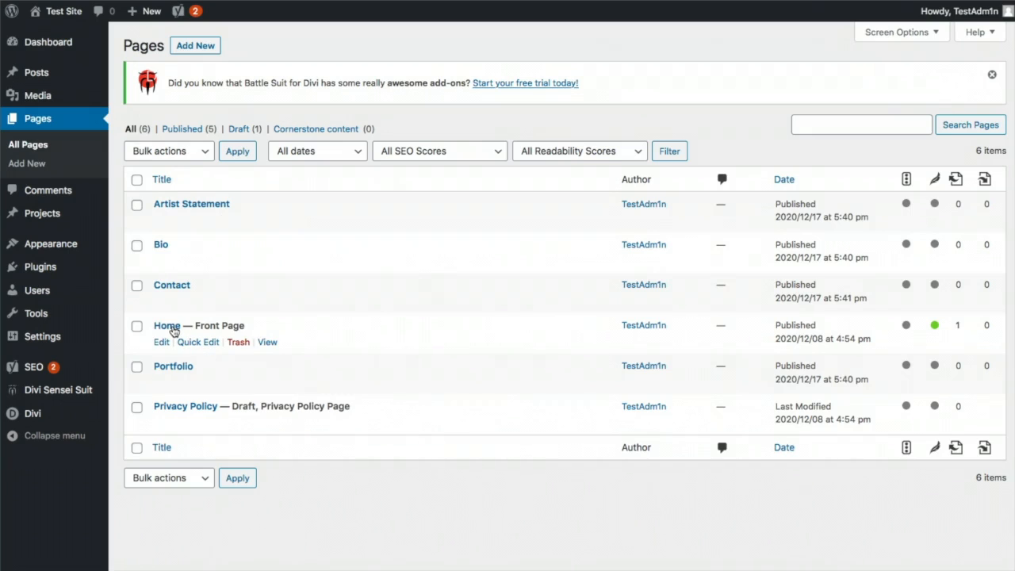
mouse_move(58, 412)
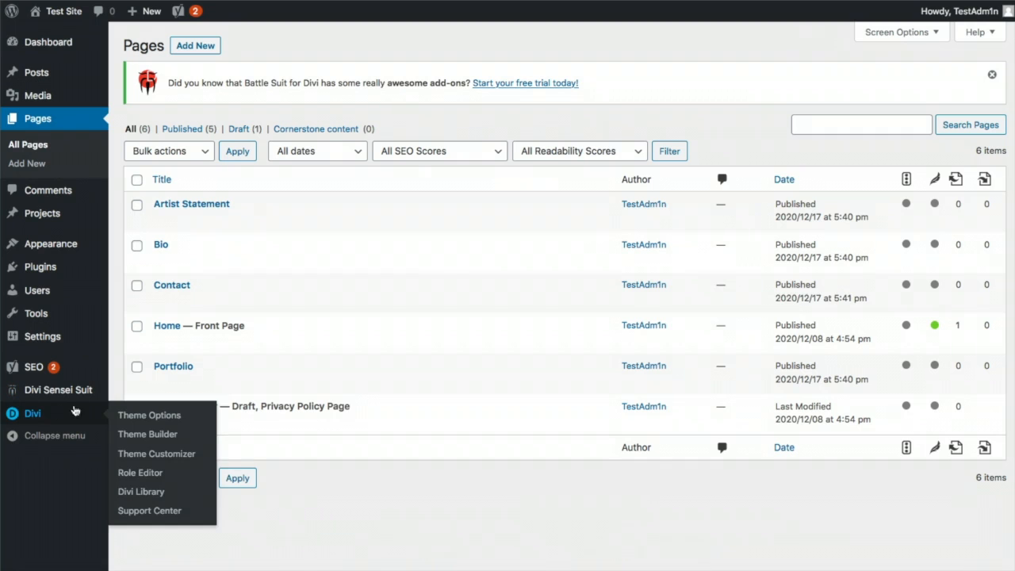
click(137, 416)
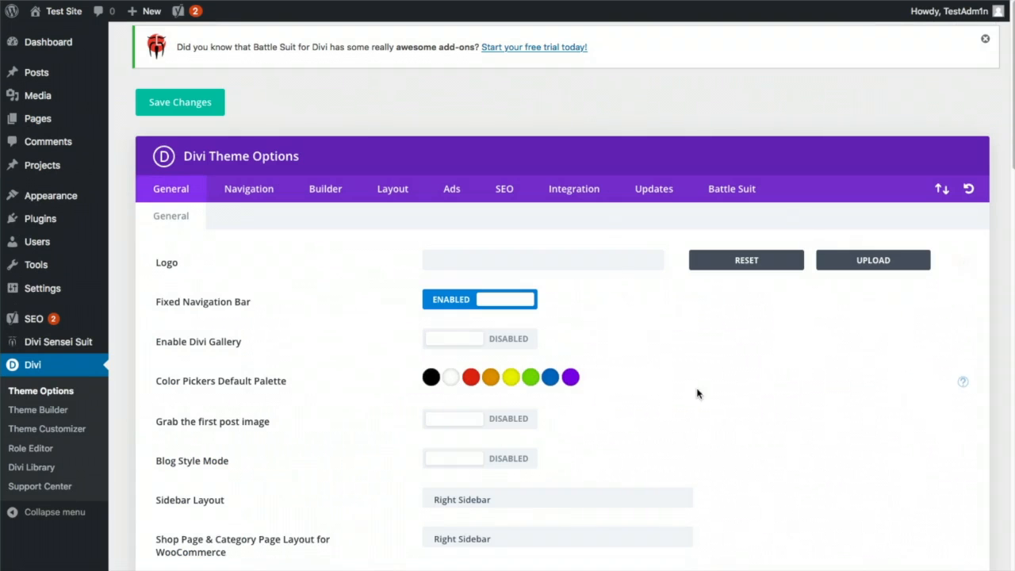
click(862, 263)
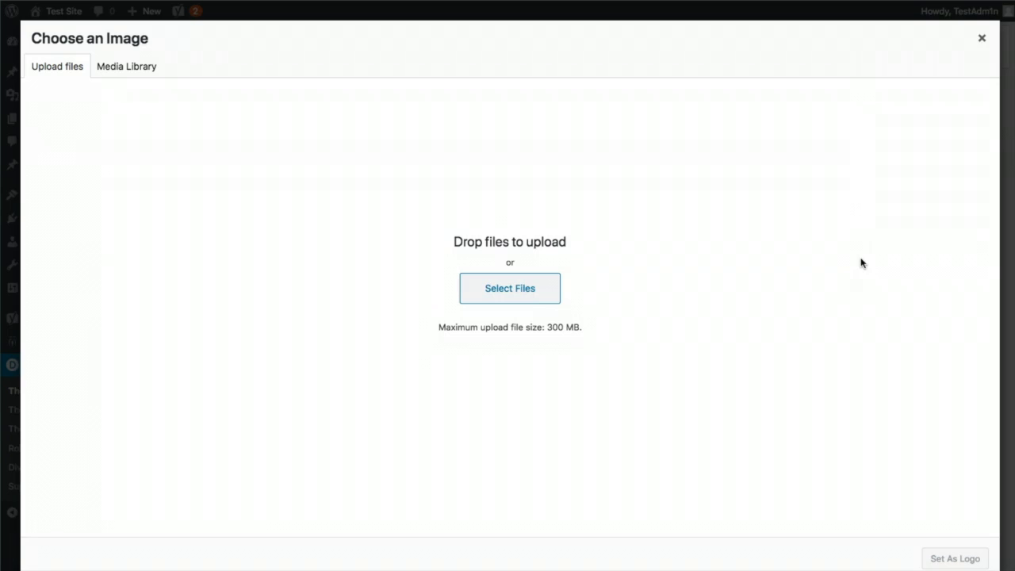
click(510, 288)
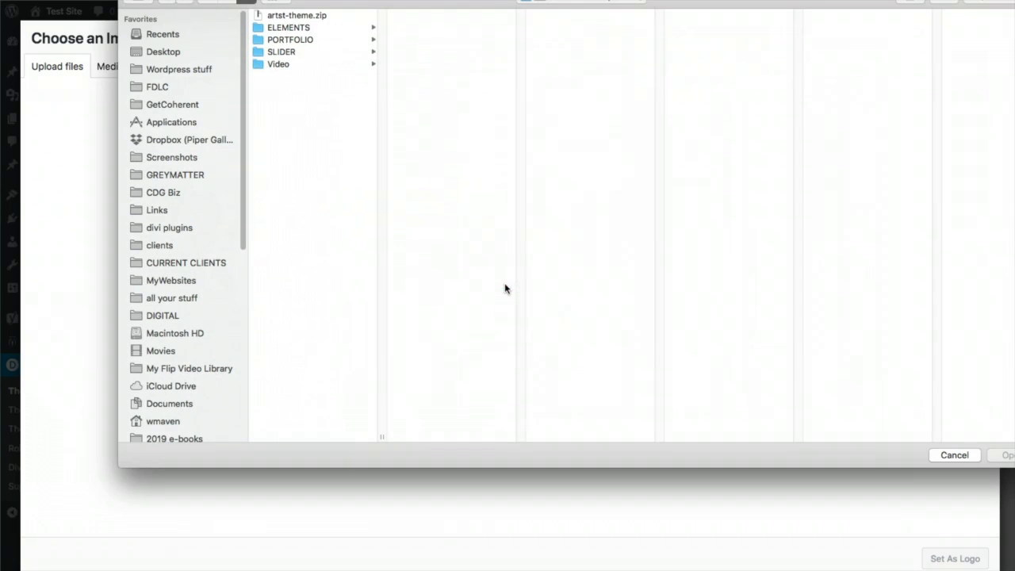
click(314, 31)
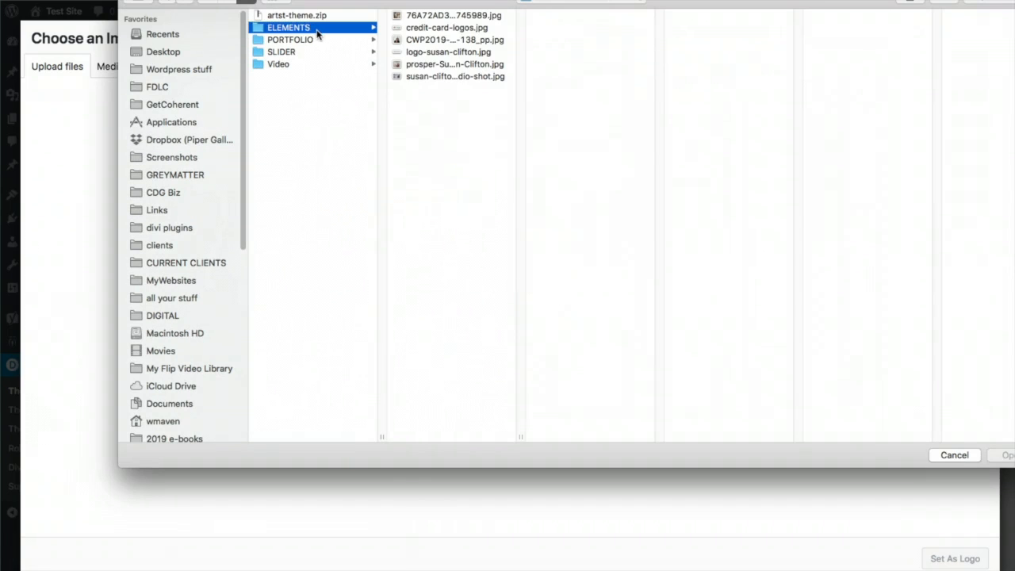
click(420, 52)
click(1005, 457)
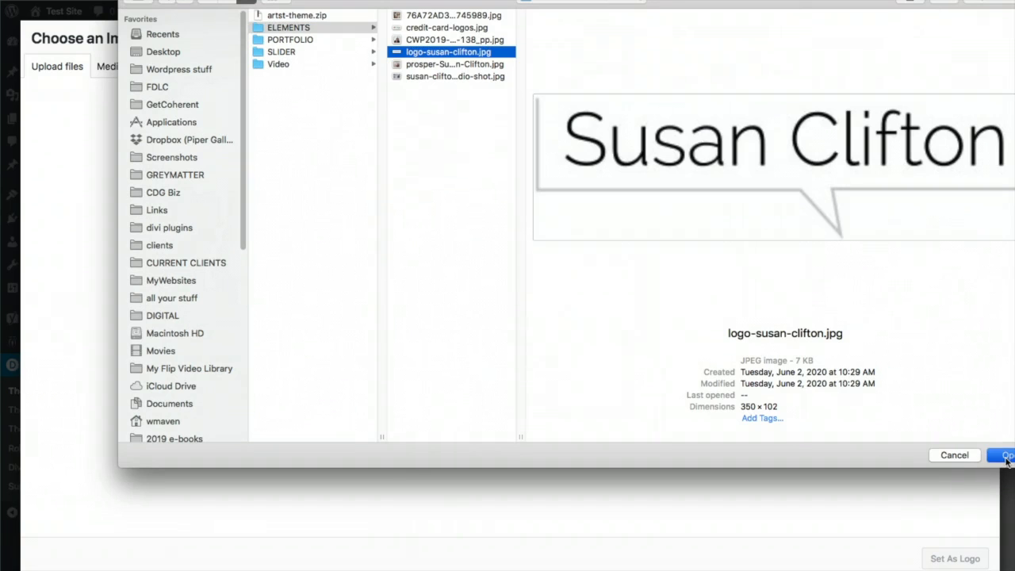
Give the uploaded logo alt text naming the artist and set it as the site logo
click(912, 210)
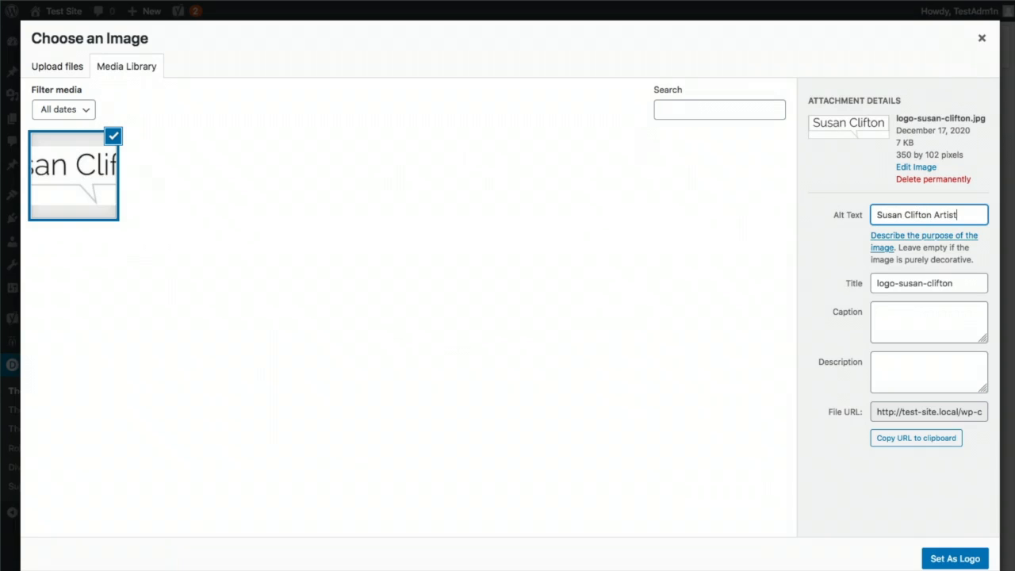
click(882, 492)
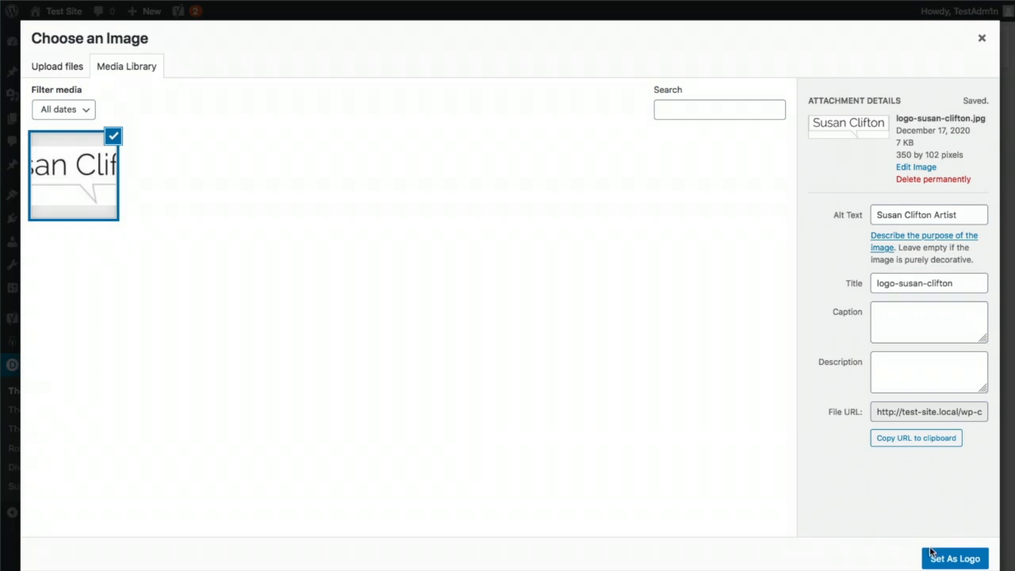
click(940, 561)
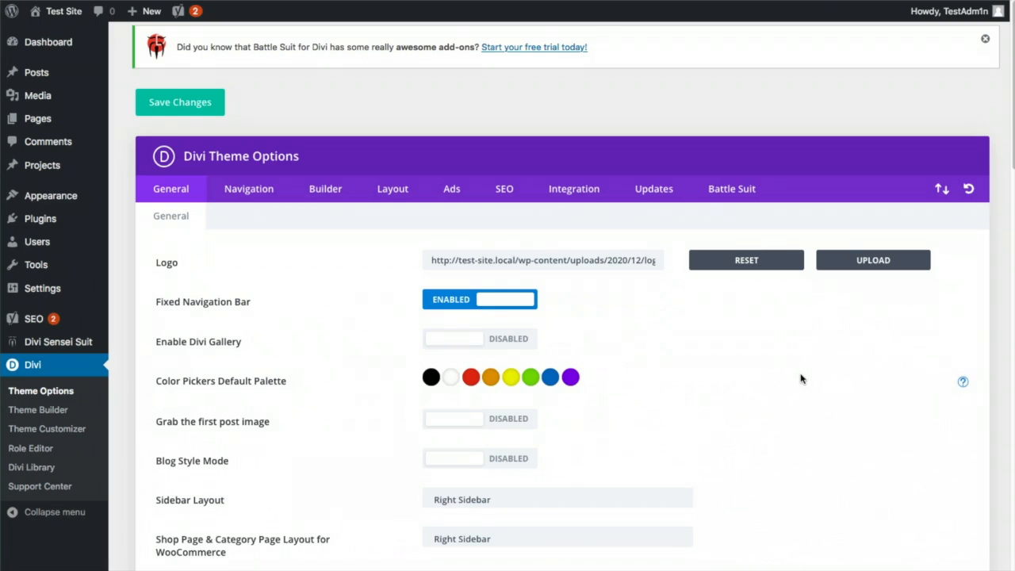
Save the Divi theme options with the new logo
scroll(800, 378, down, 20)
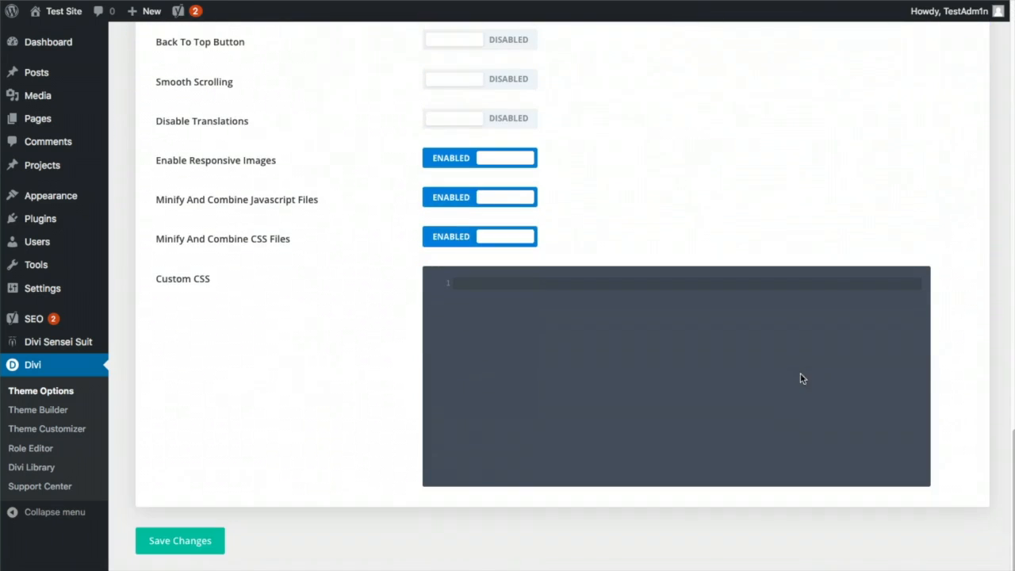
click(158, 540)
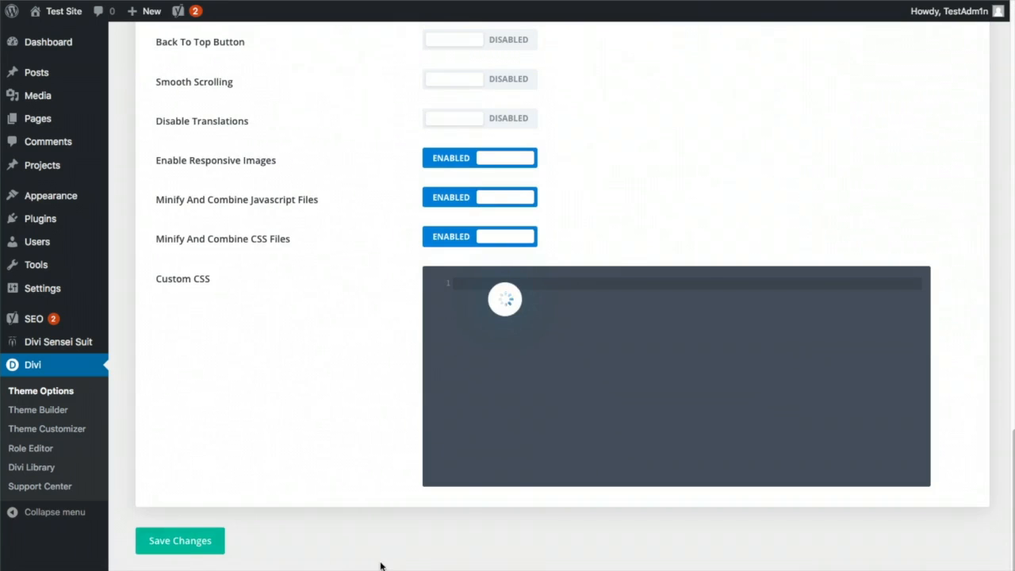
scroll(777, 227, up, 12)
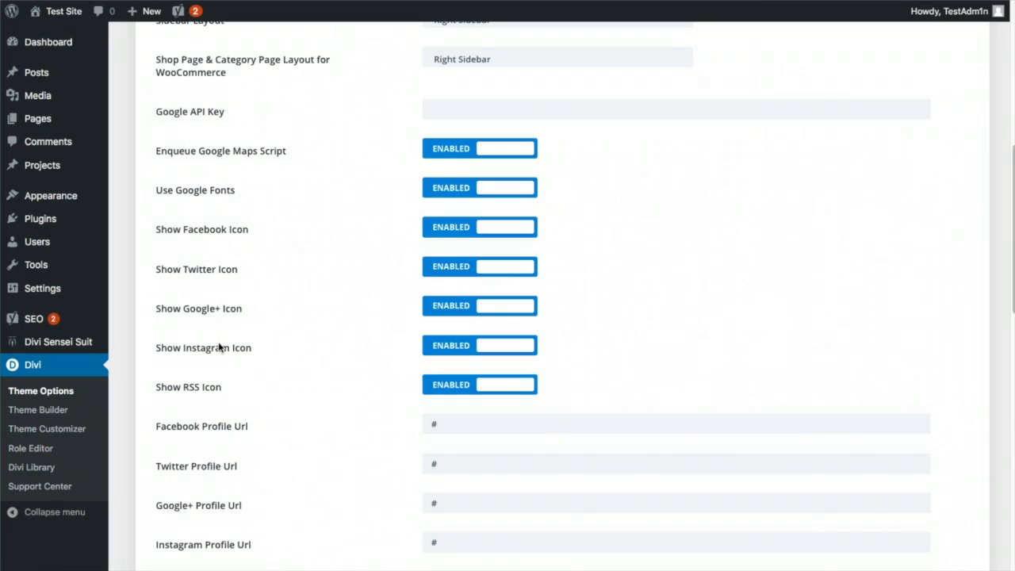
Disable the Google+ and RSS social icons and save the theme options again
click(434, 311)
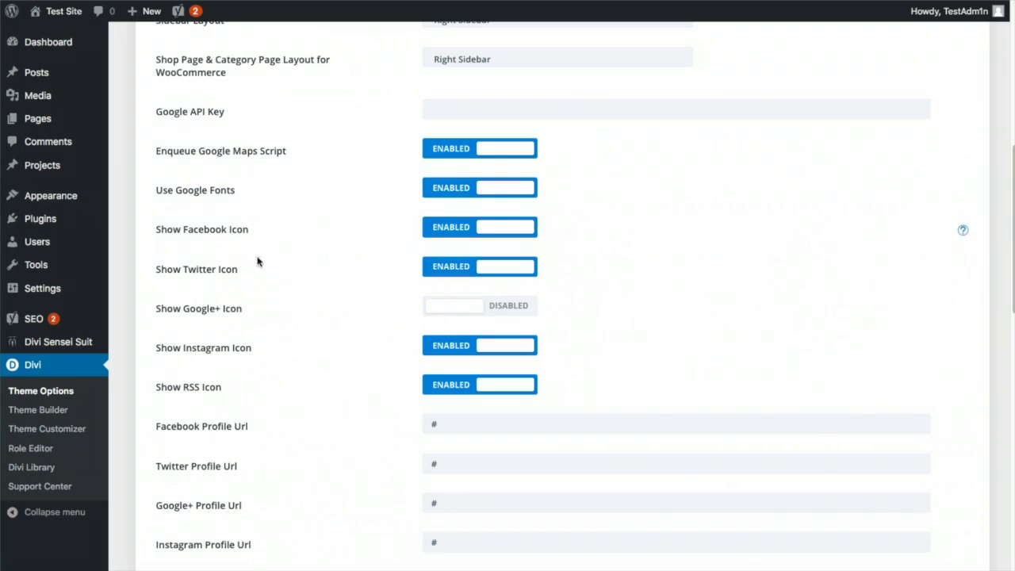
click(451, 389)
scroll(619, 364, down, 5)
scroll(619, 363, down, 4)
scroll(619, 362, up, 10)
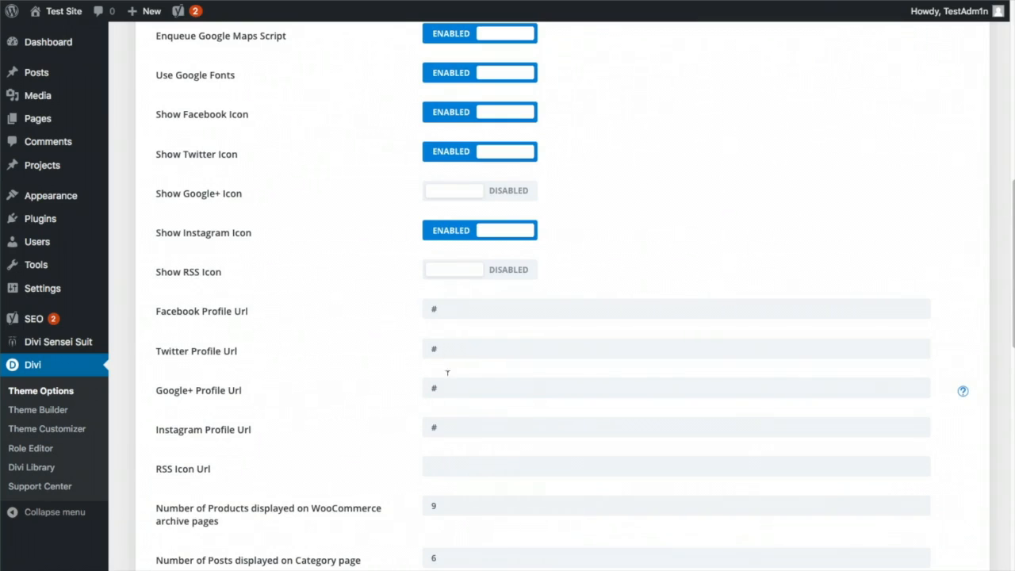
scroll(446, 312, up, 1)
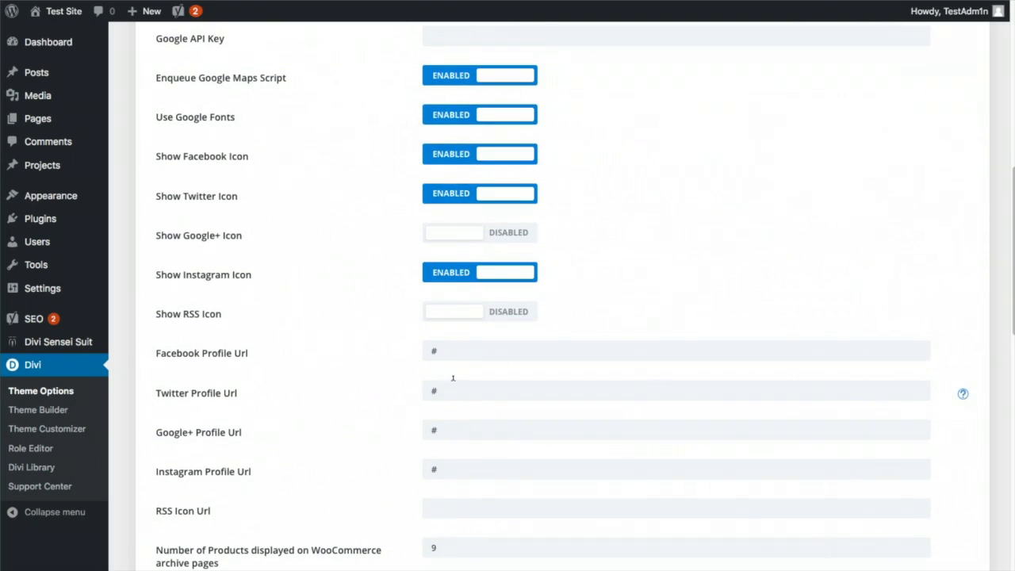
scroll(544, 503, down, 20)
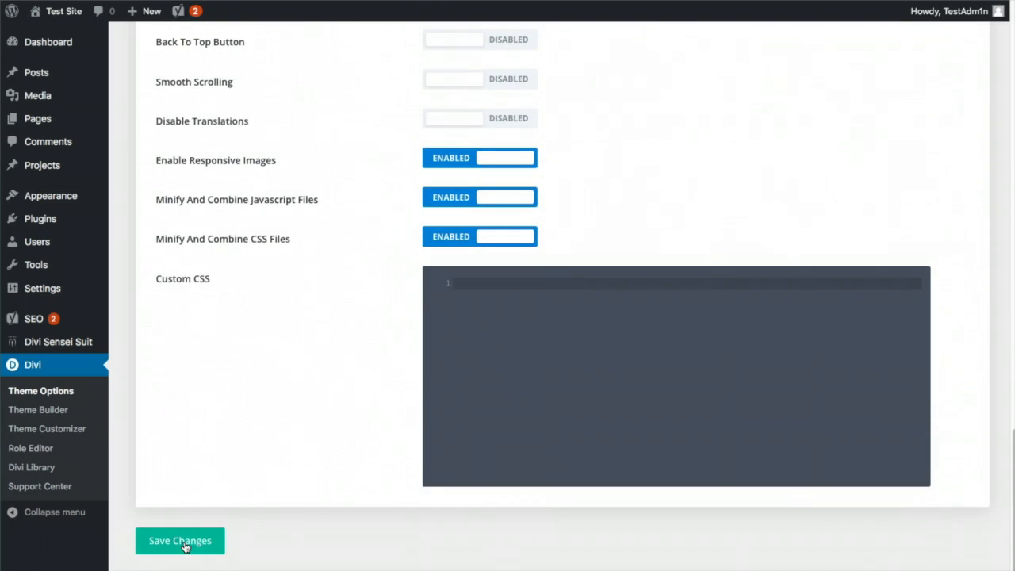
click(187, 541)
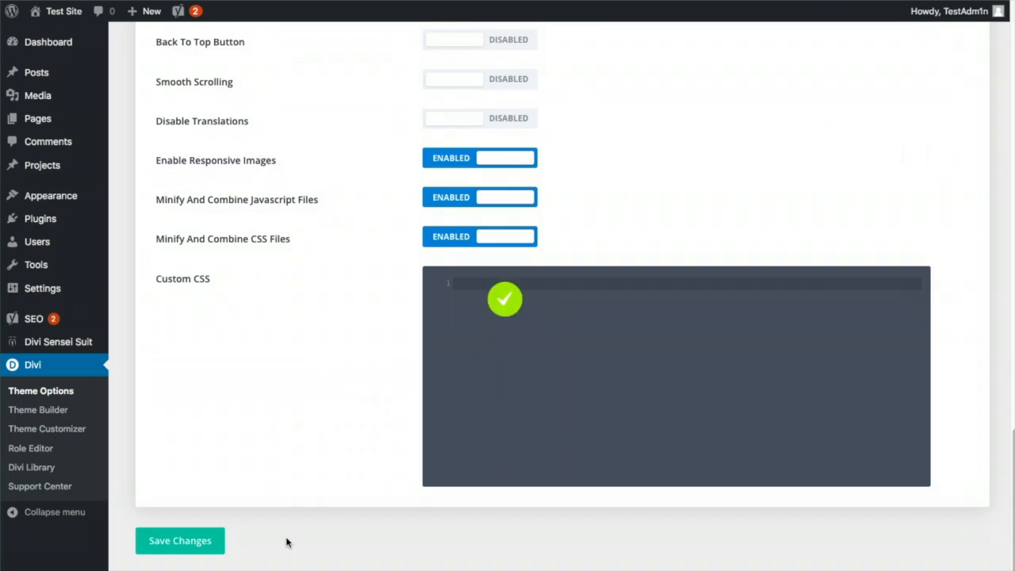
scroll(285, 542, up, 4)
scroll(287, 542, up, 20)
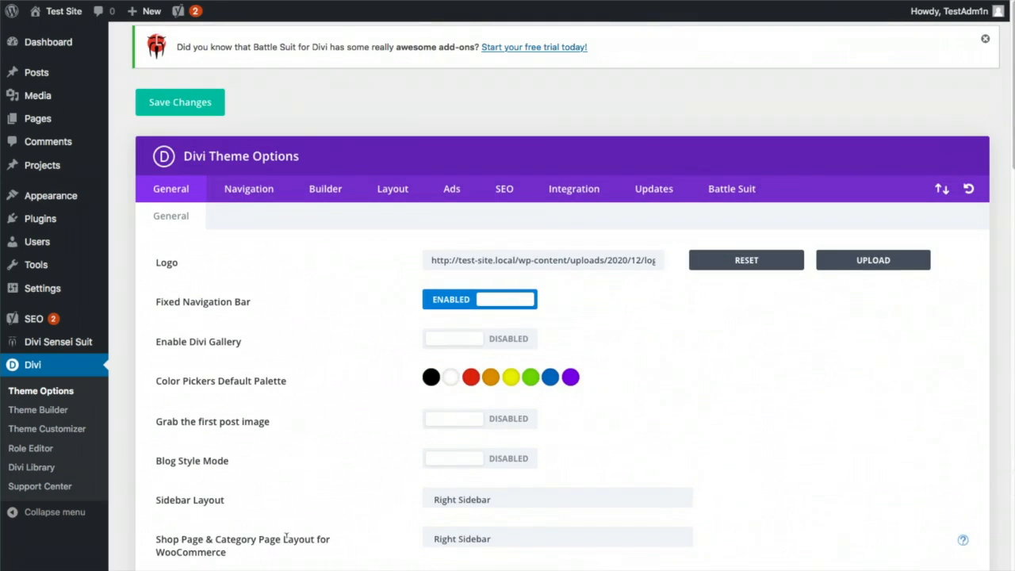
View the live Home page showing the new logo, then open the Theme Customizer
mouse_move(75, 17)
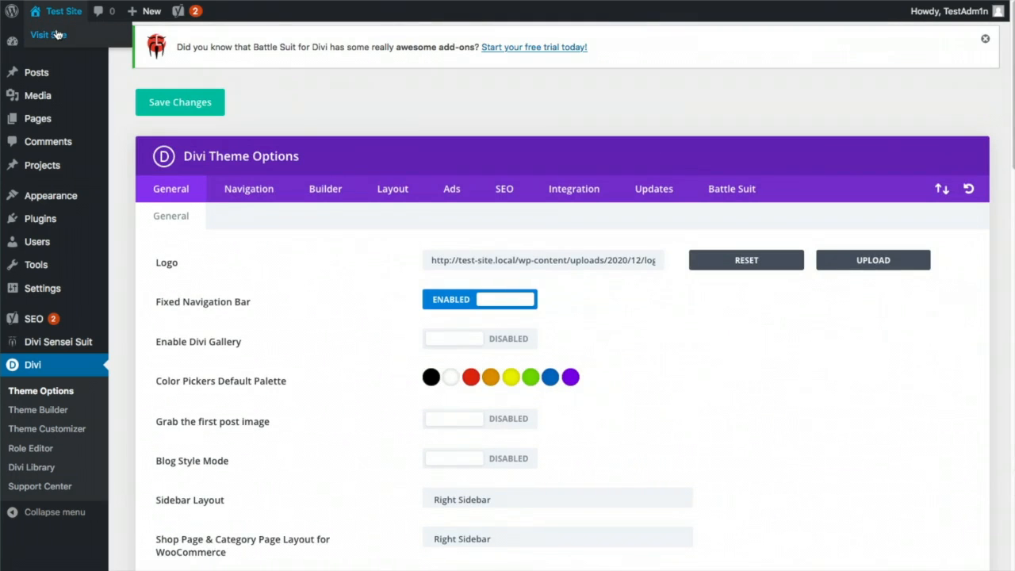
click(54, 34)
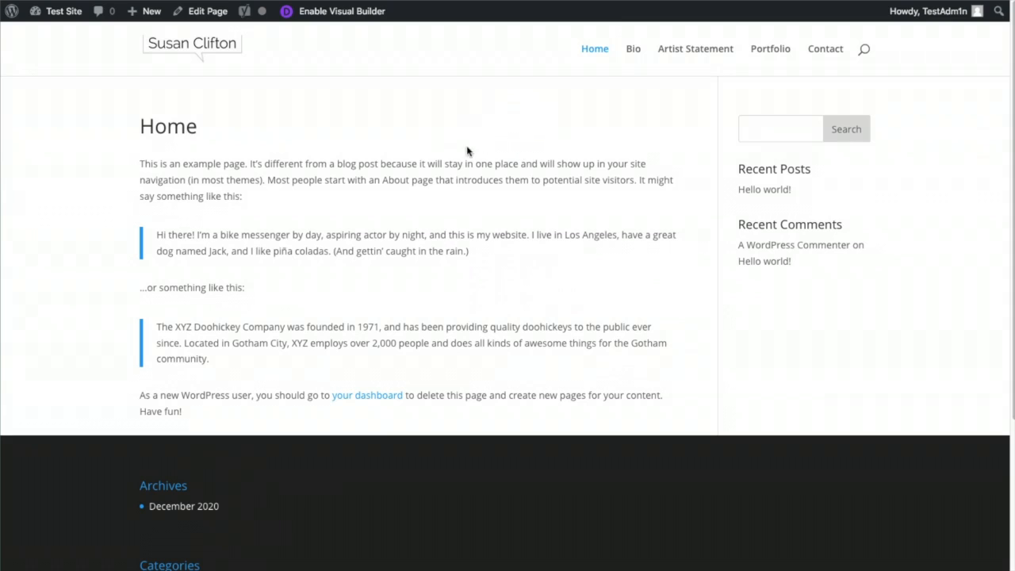
mouse_move(69, 19)
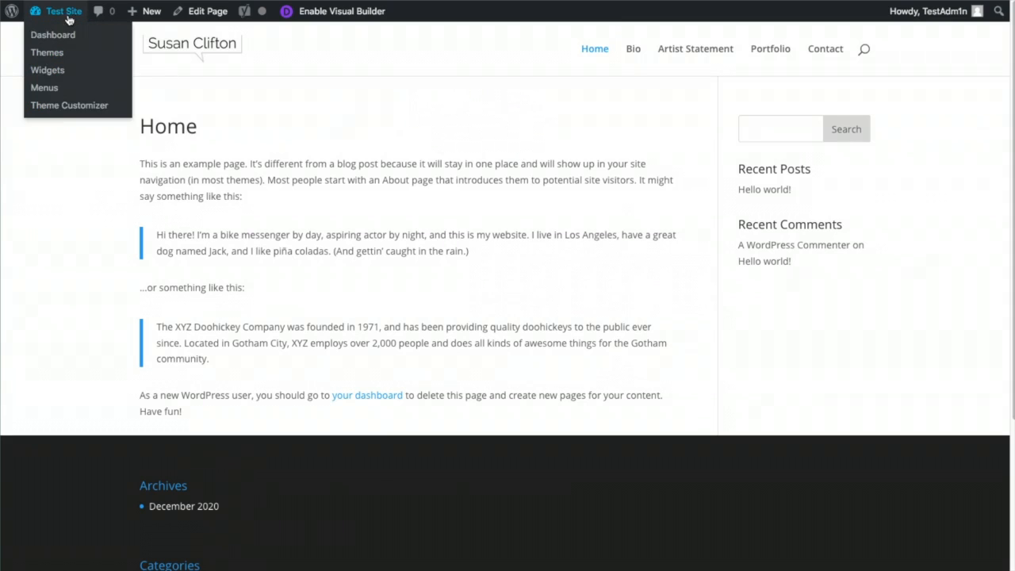
click(62, 107)
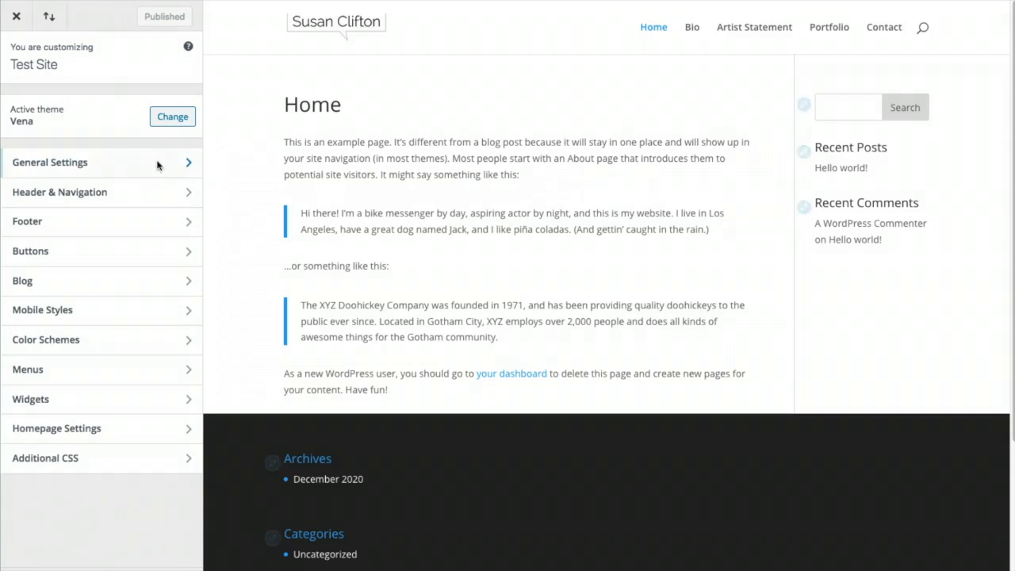
Set the site title to the artist's name and the tagline to 'South Florida Artist', then publish
click(156, 163)
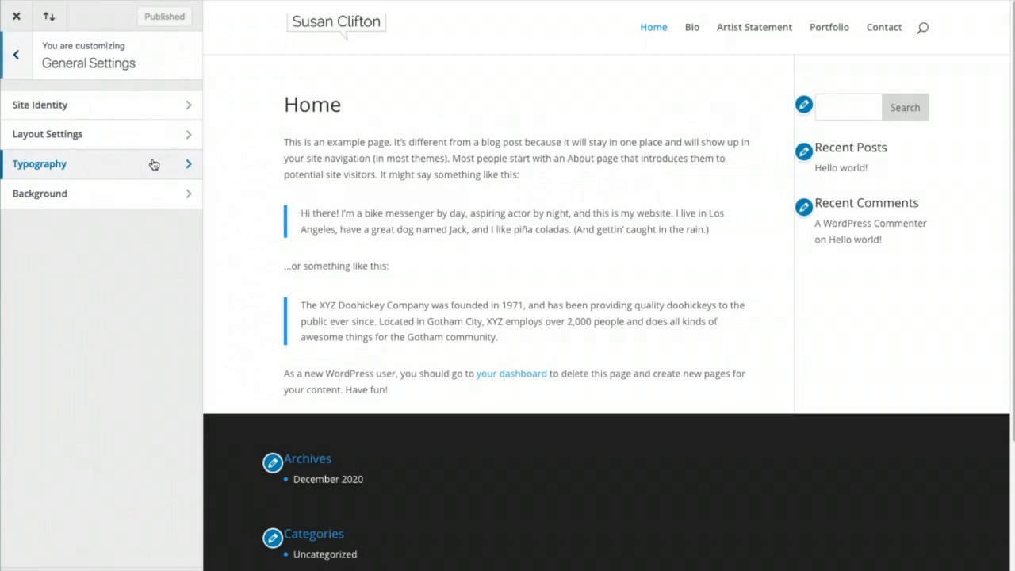
click(122, 104)
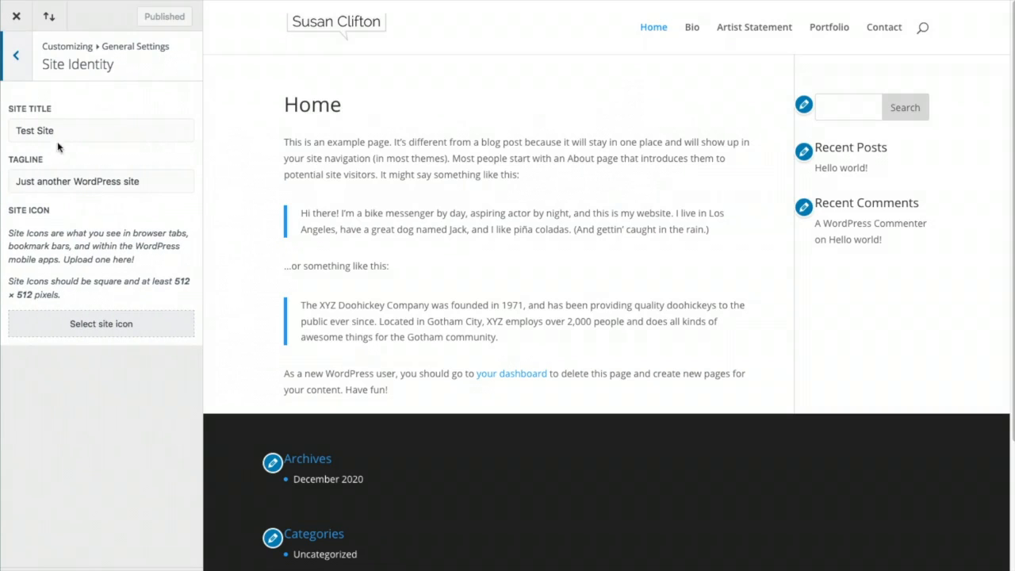
triple_click(32, 130)
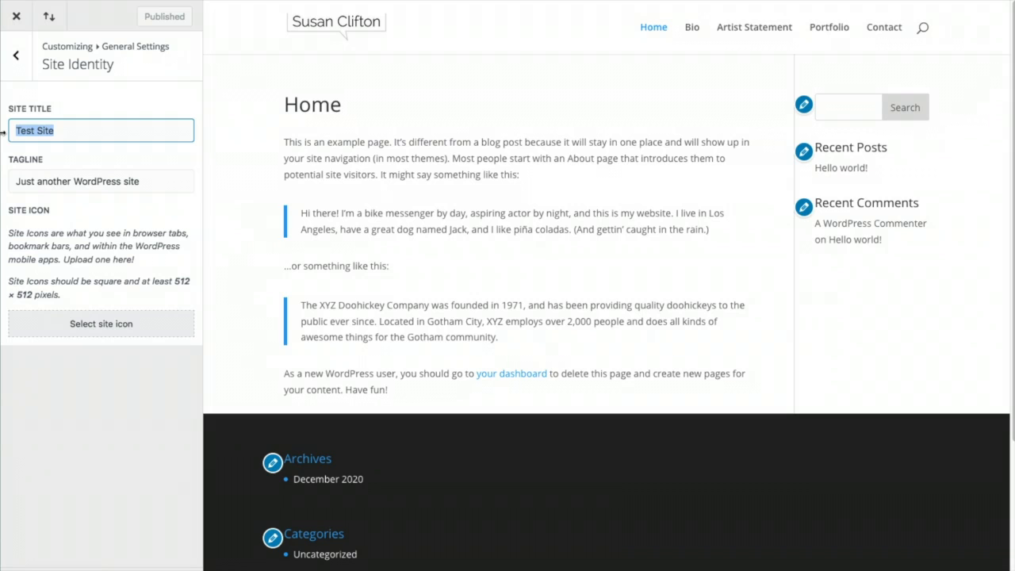
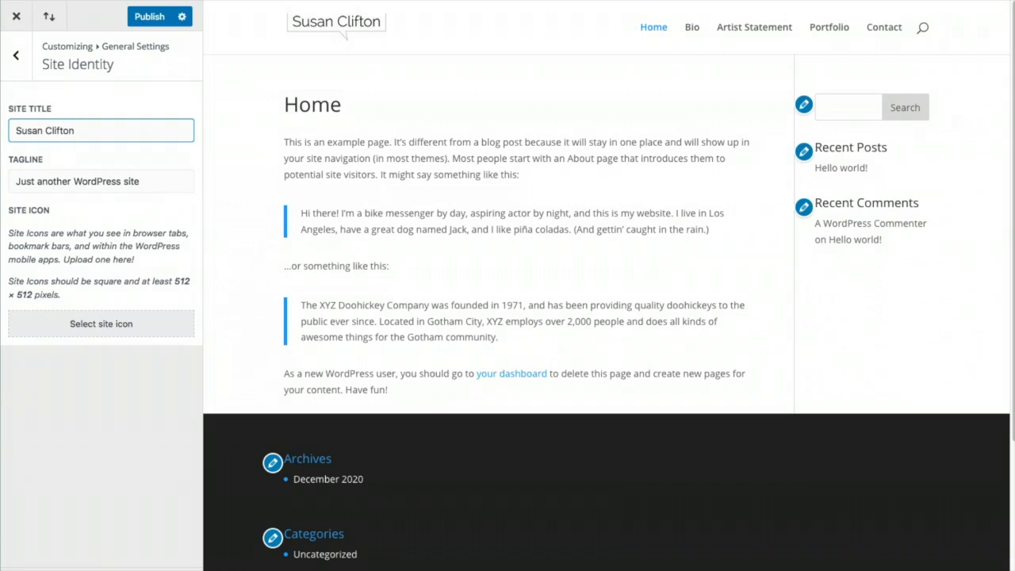
triple_click(33, 181)
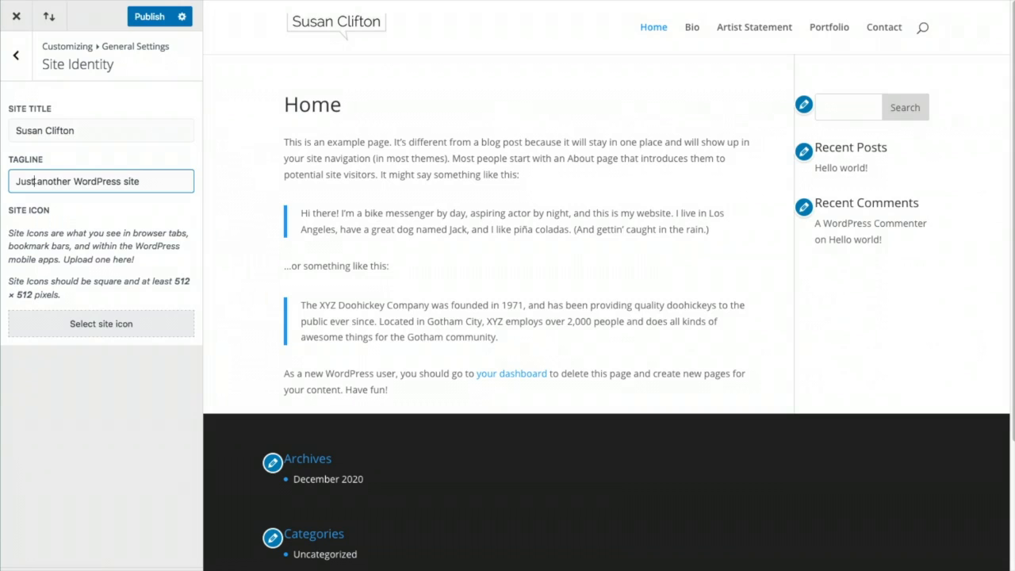
text(South Florida Artist)
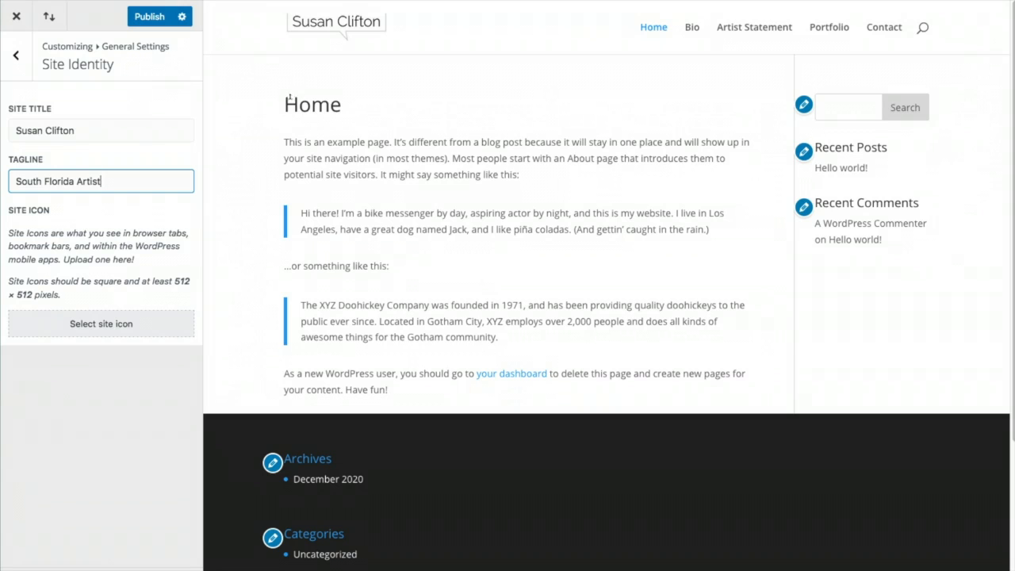
drag(174, 281, 179, 281)
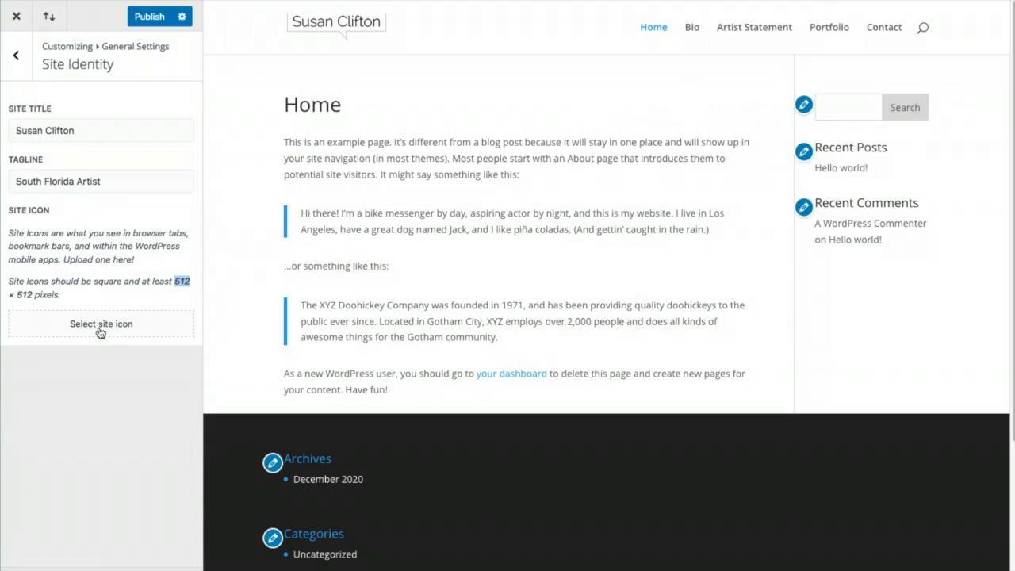
click(146, 24)
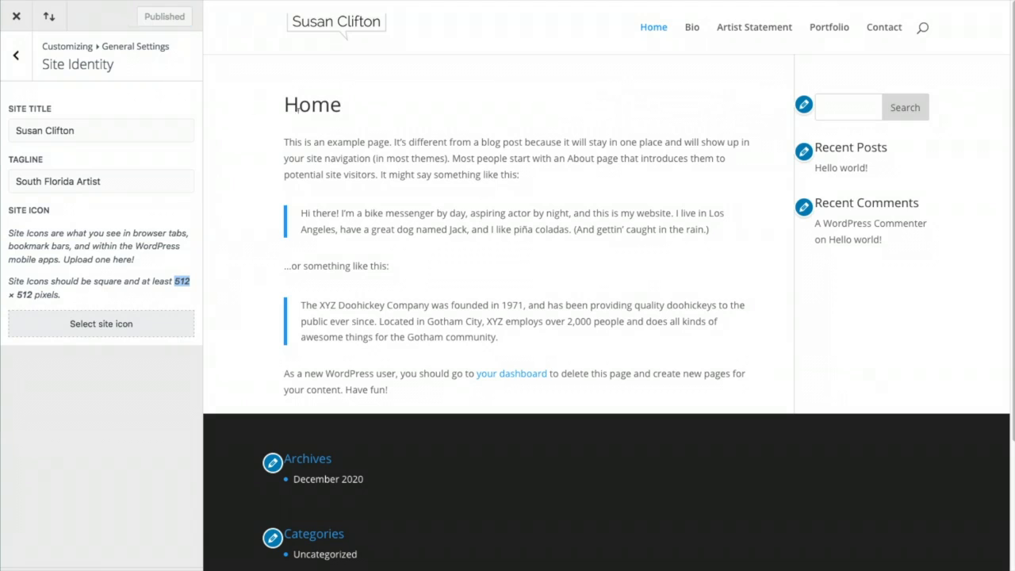
Change the Layout Settings theme accent colour from #2ea3f2 to darker blue #0c71c3 and publish
click(17, 57)
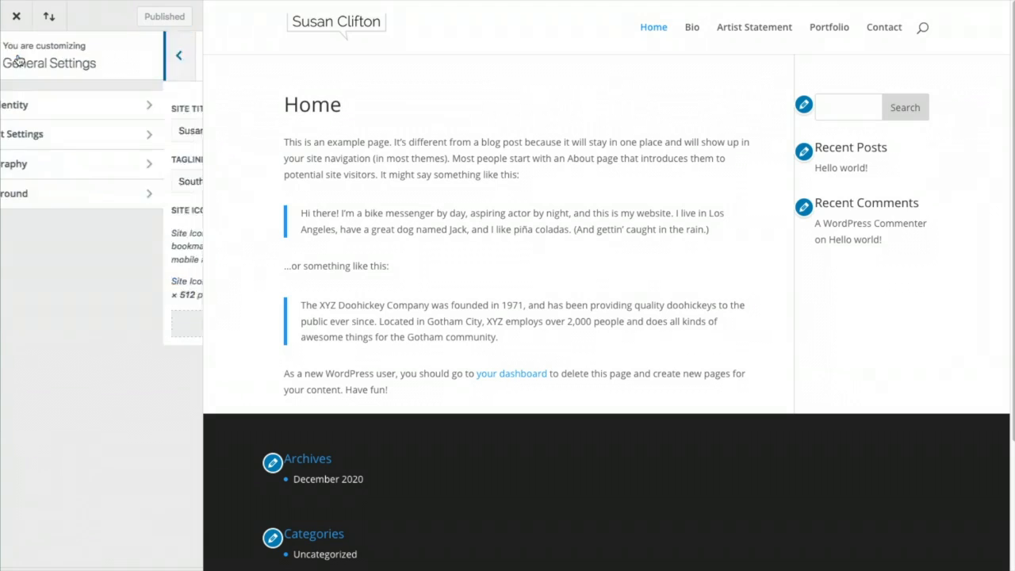
click(139, 135)
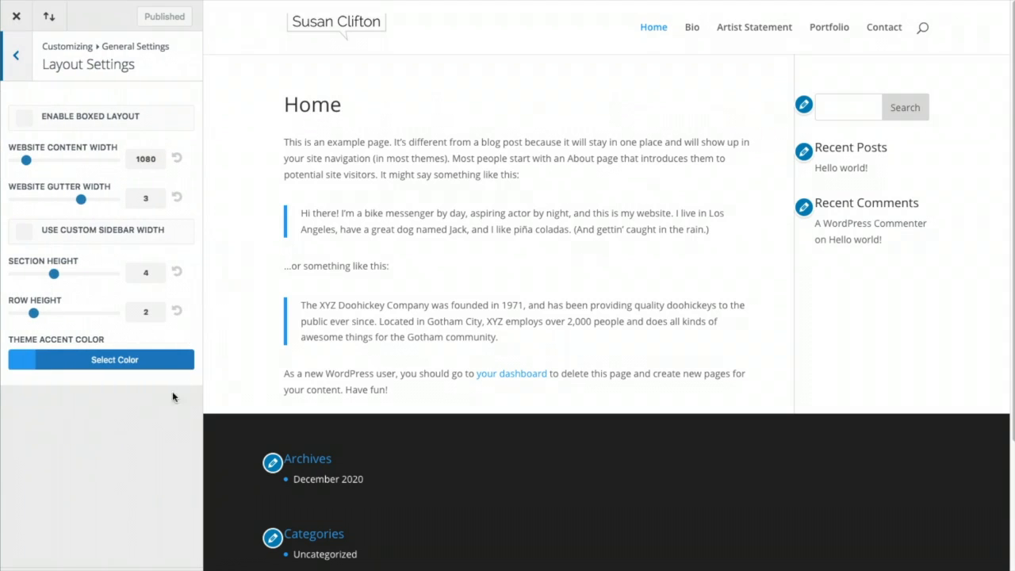
click(23, 363)
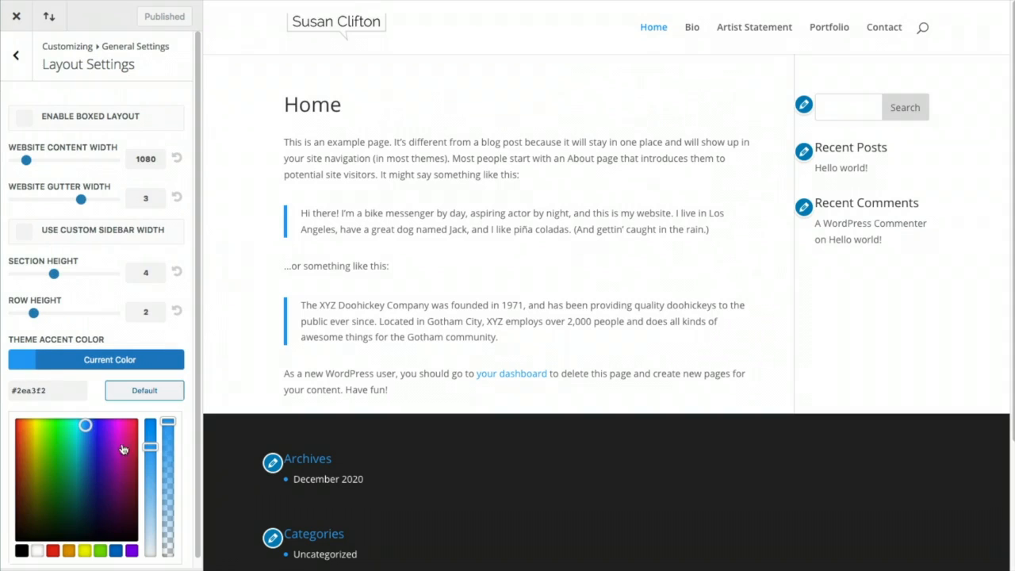
click(115, 552)
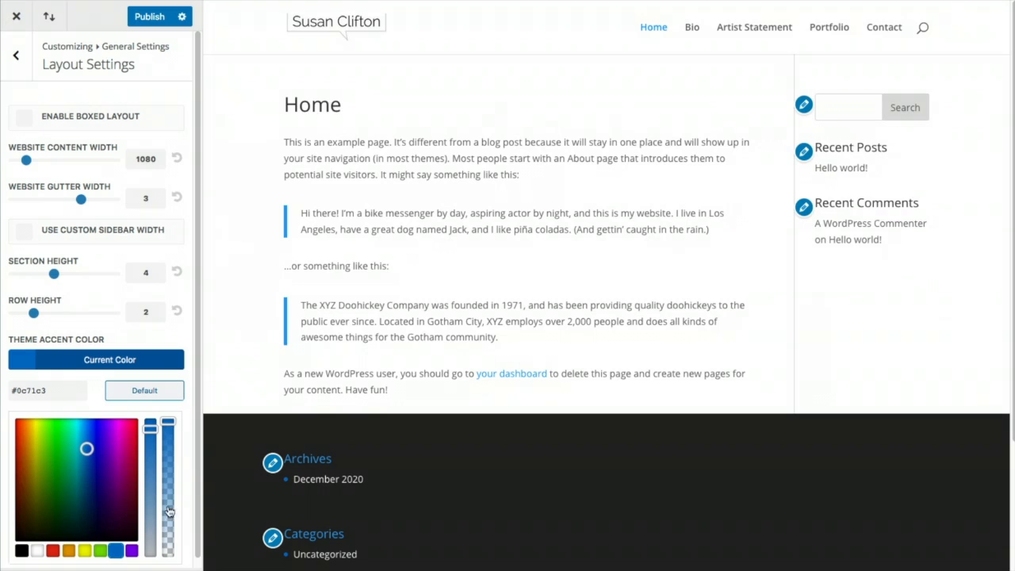
click(150, 17)
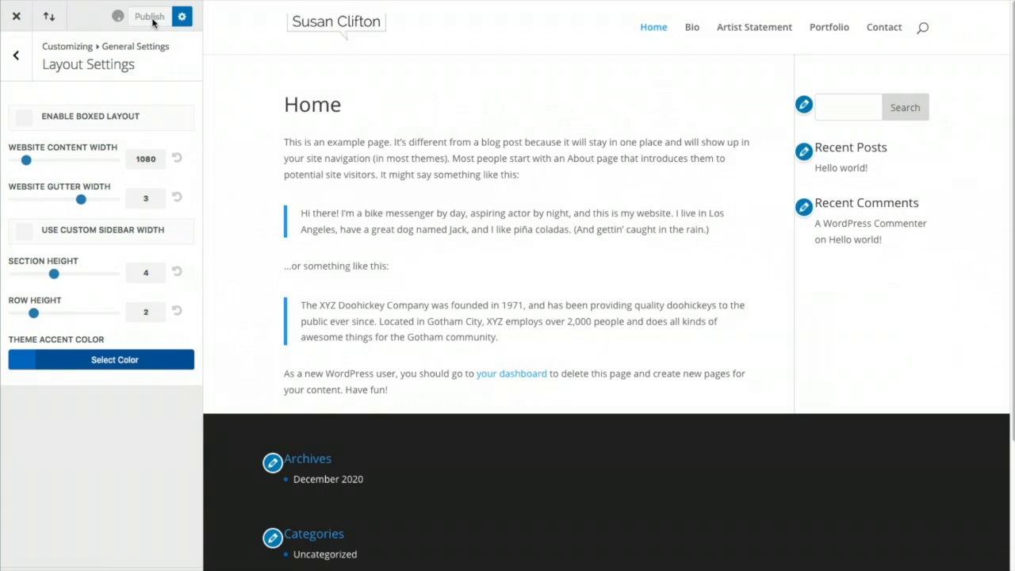
click(18, 57)
Set the body text size to 16 and the body link colour to blue #0c71c3
click(63, 165)
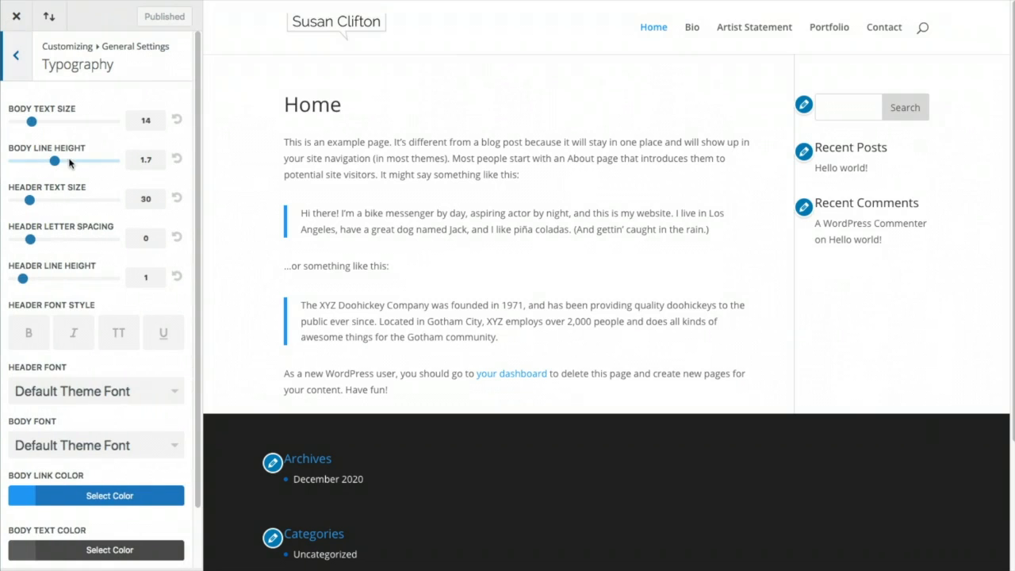
drag(155, 120, 134, 120)
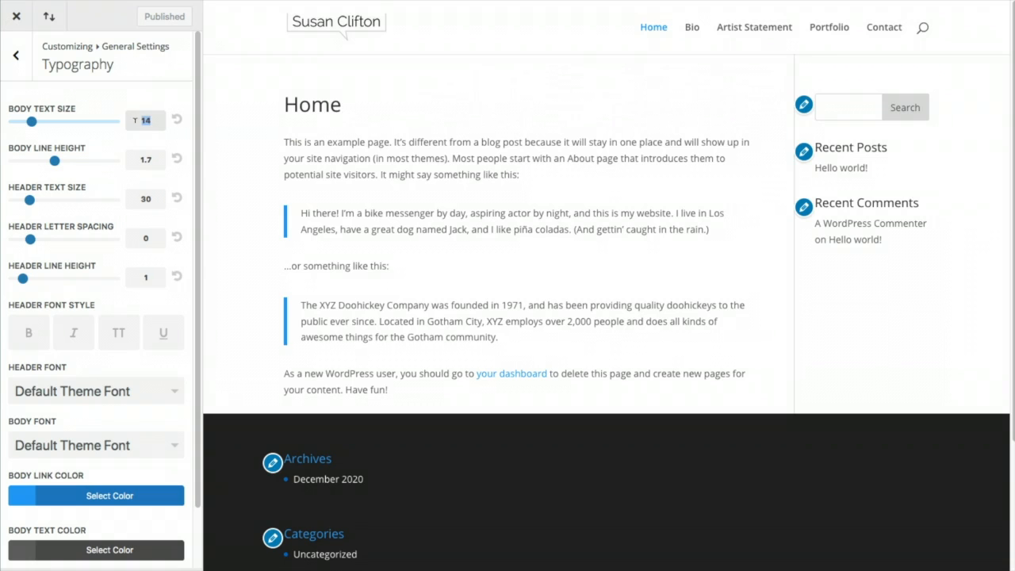
text(16)
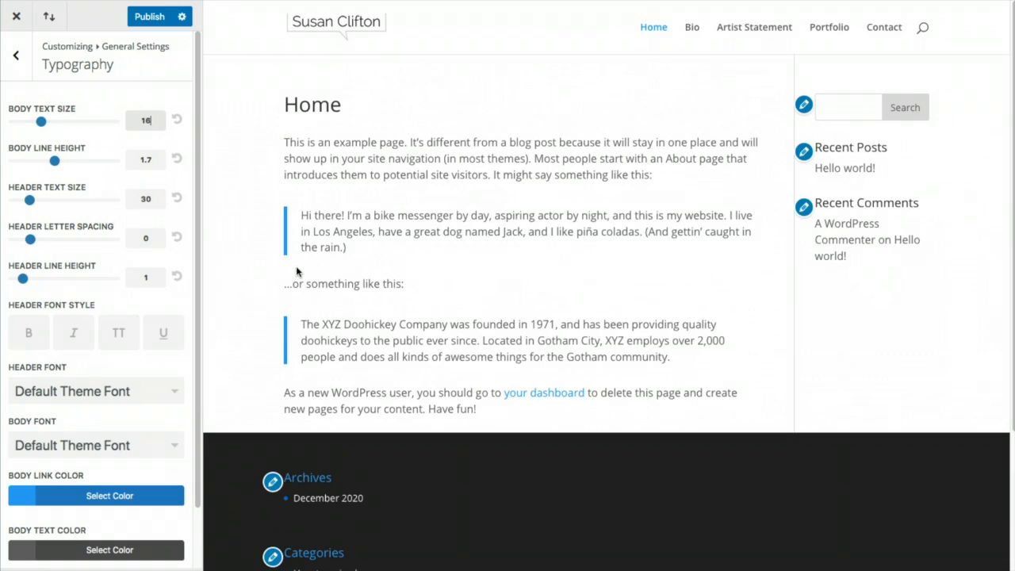
click(26, 500)
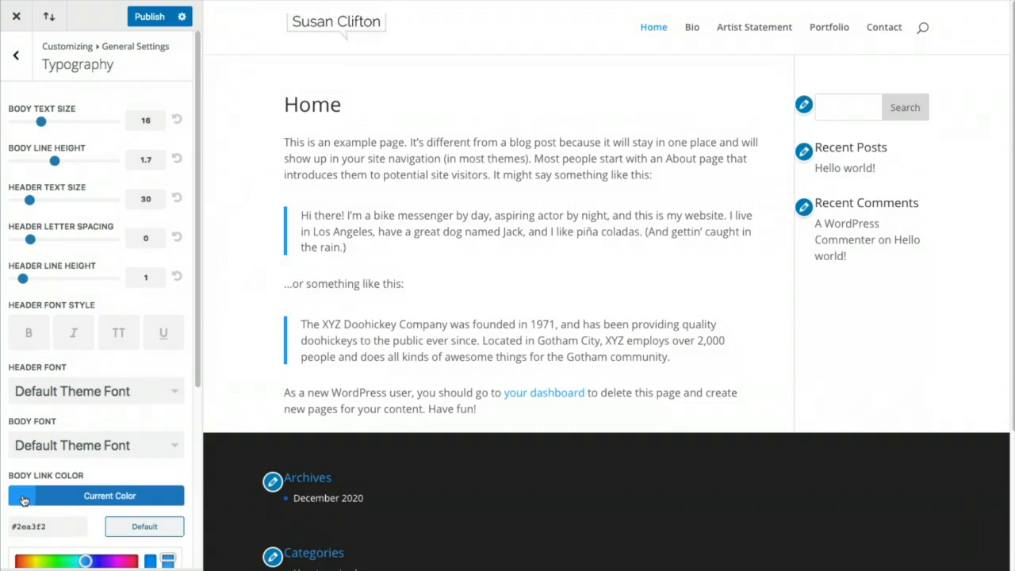
scroll(79, 497, down, 5)
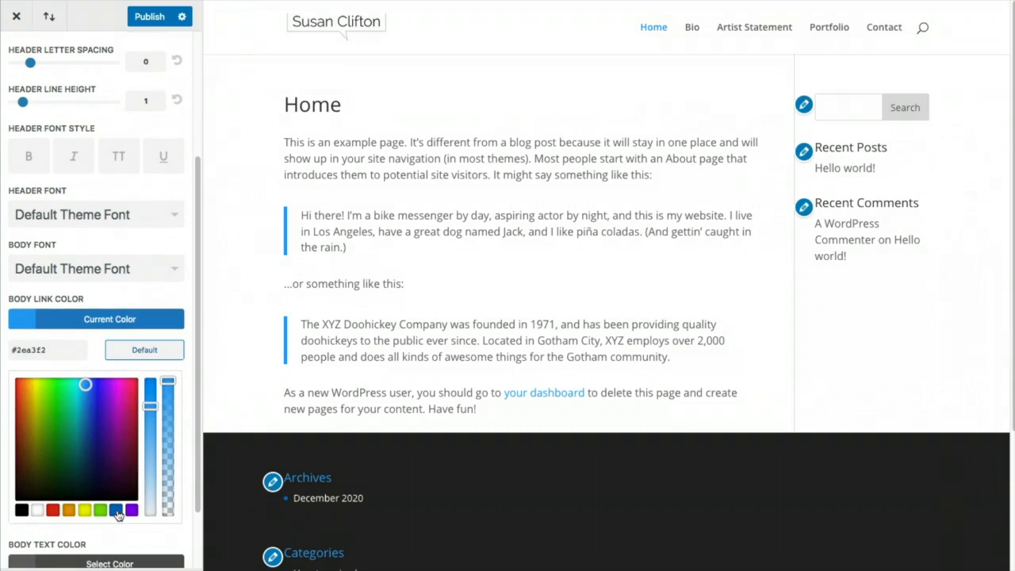
click(116, 510)
scroll(117, 501, down, 2)
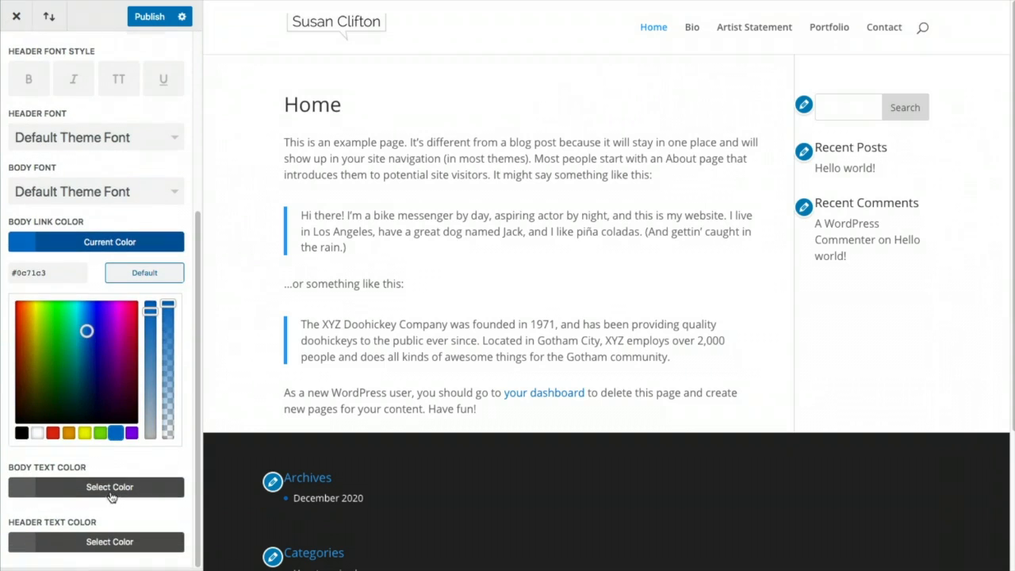
Make the body and header text colours black (#000000) and publish the typography changes
click(22, 493)
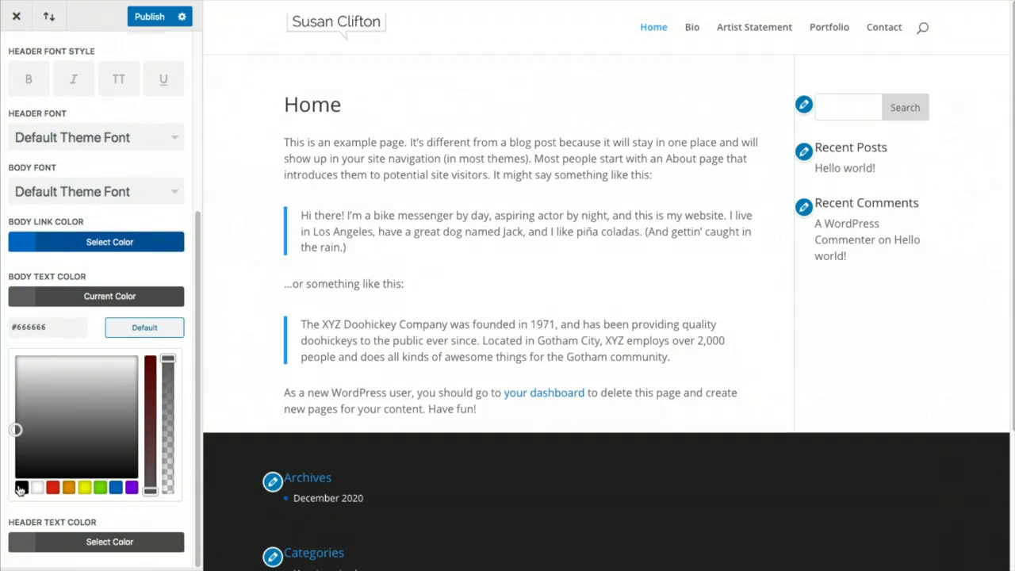
click(19, 484)
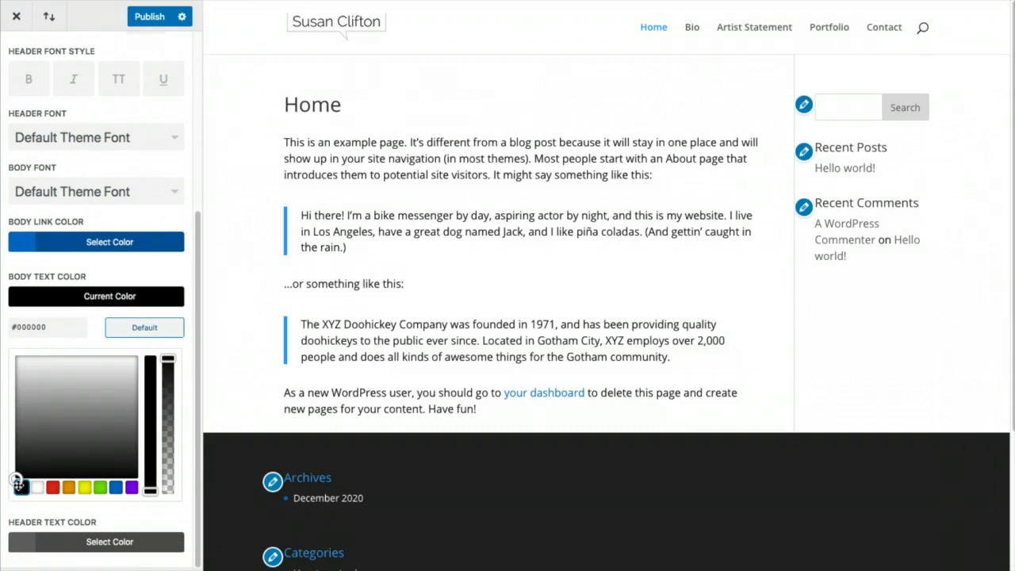
click(23, 544)
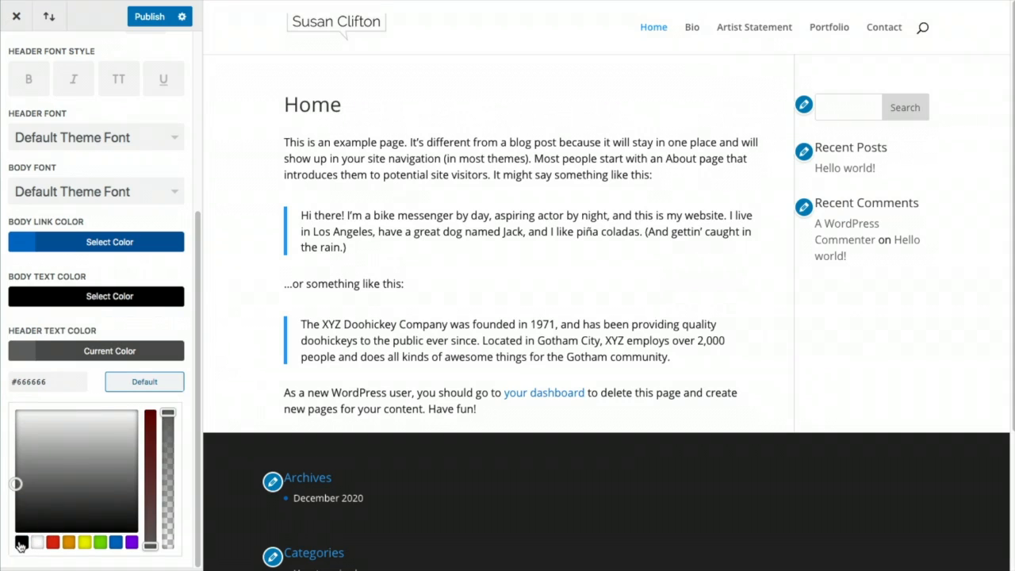
click(21, 541)
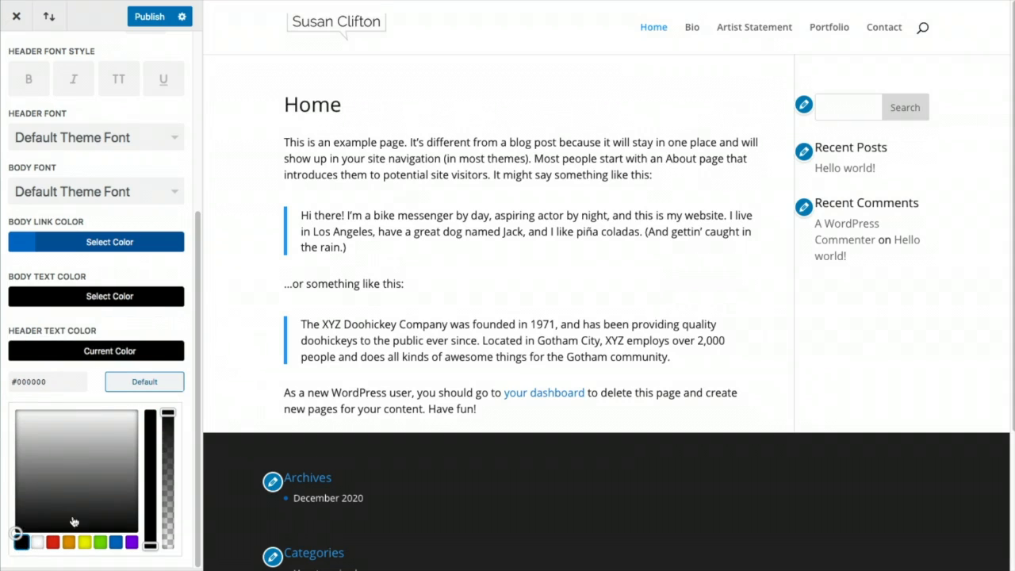
click(147, 19)
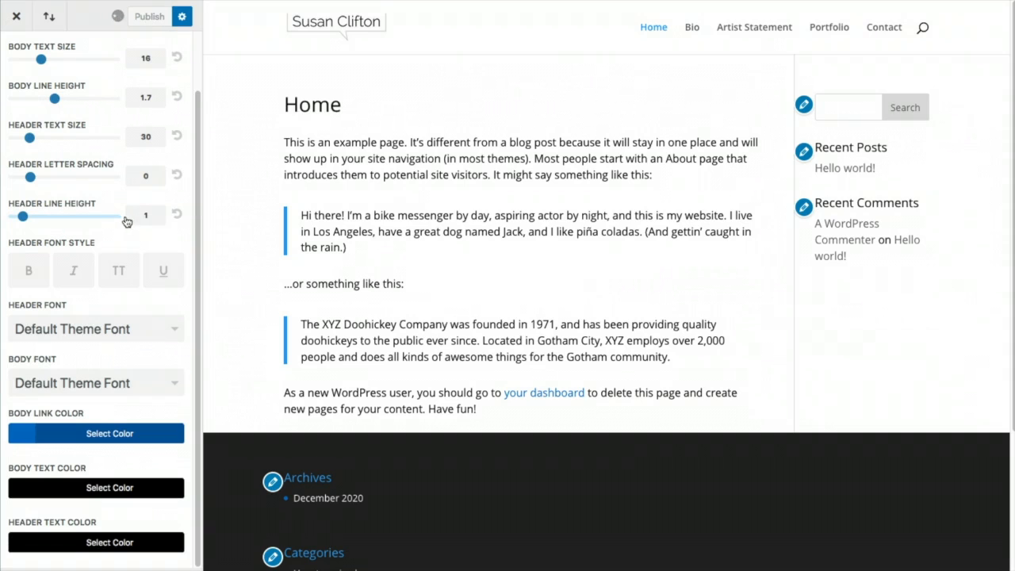
scroll(169, 304, up, 2)
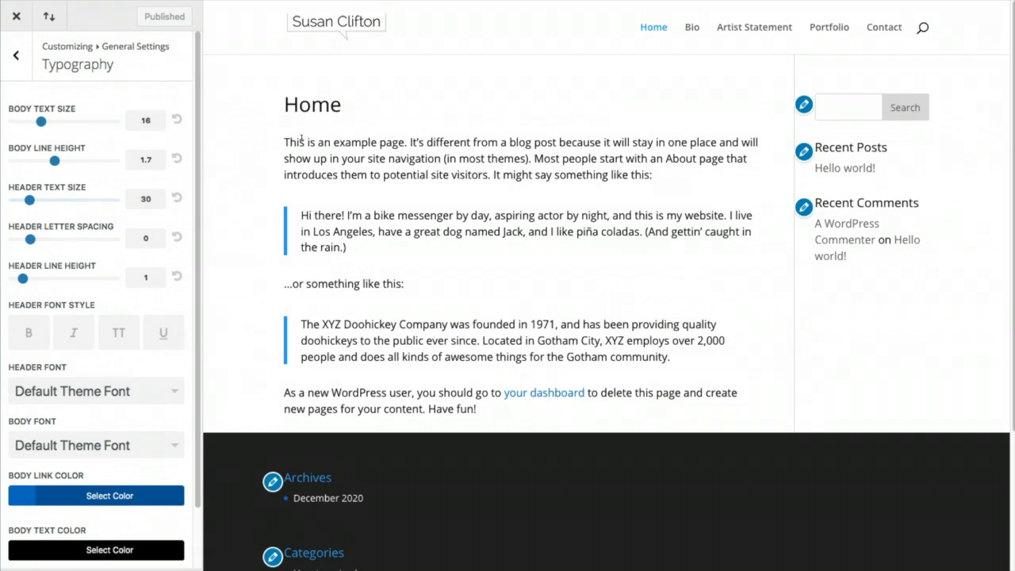
drag(283, 104, 342, 105)
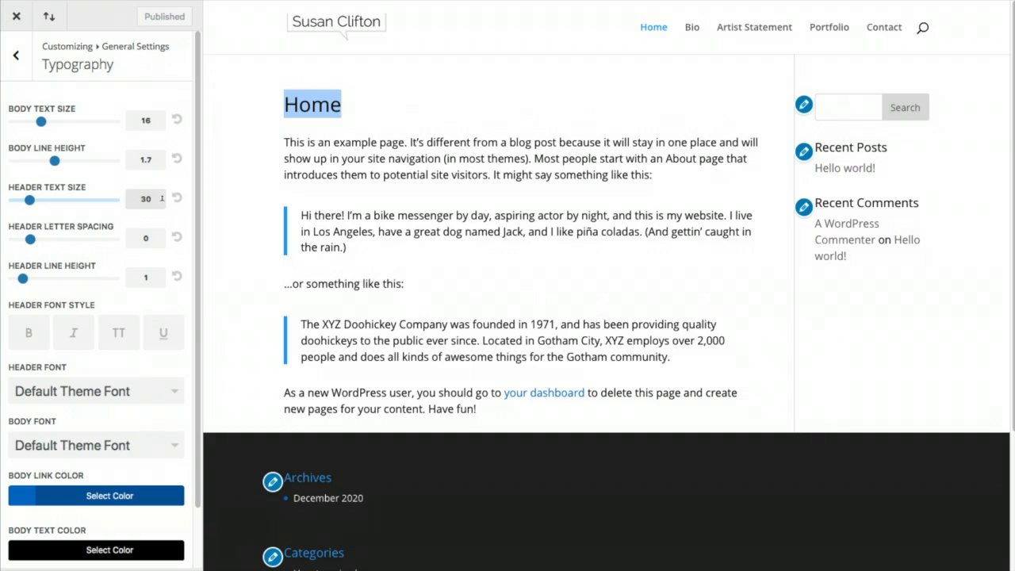
Make the headings bold and choose Poppins as the header font
click(29, 339)
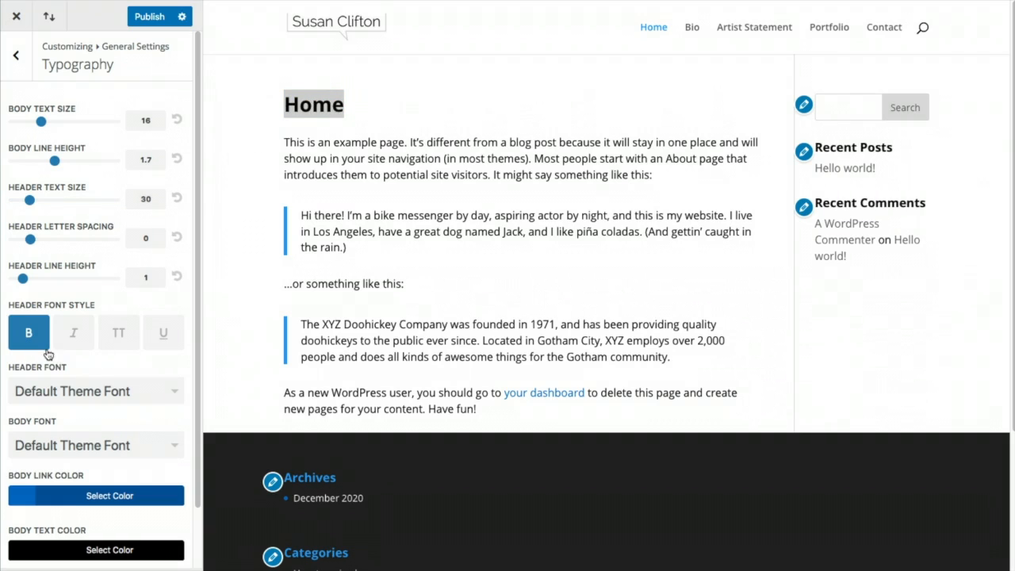
scroll(70, 428, down, 1)
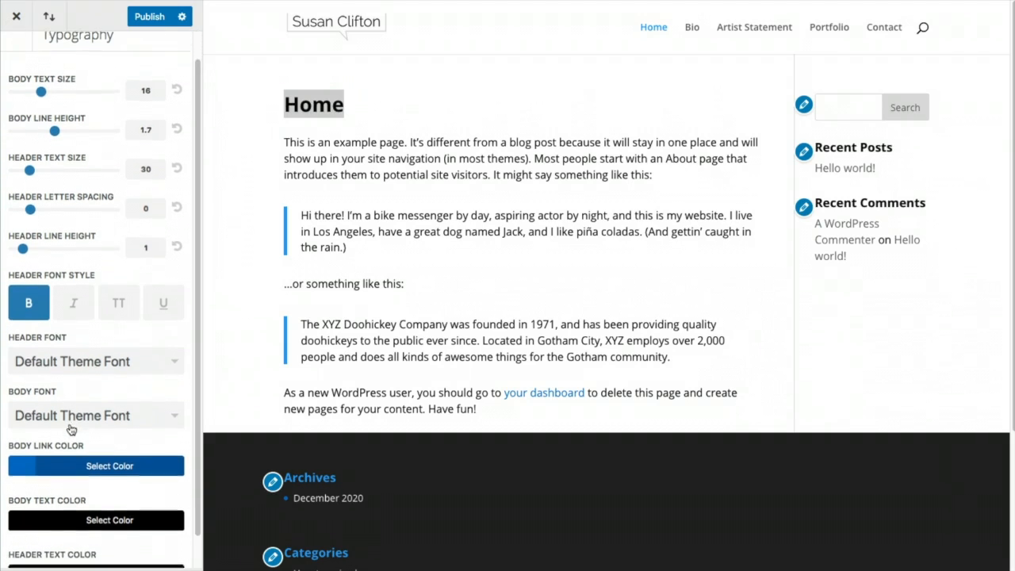
click(131, 350)
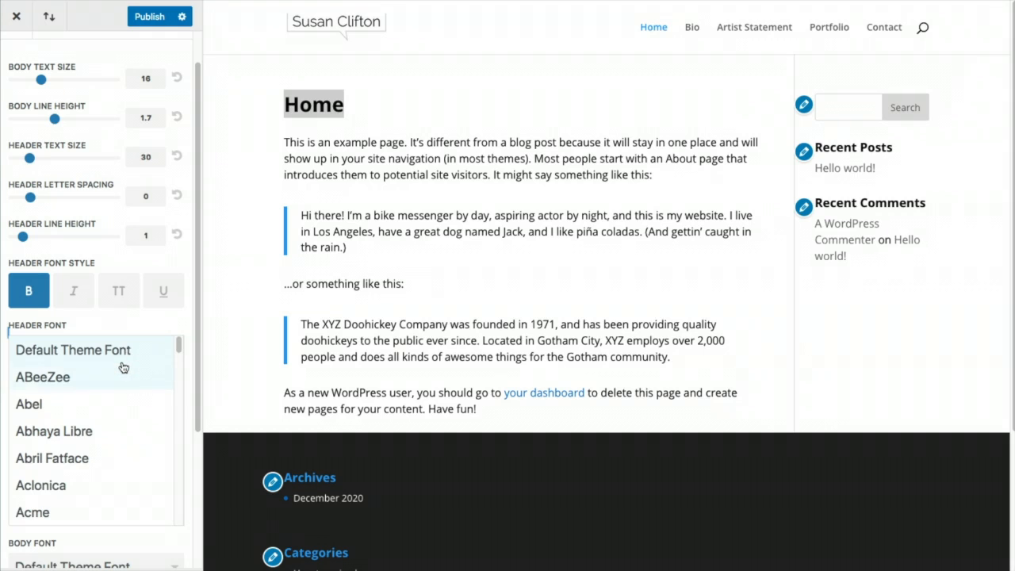
scroll(125, 368, down, 5)
scroll(123, 371, down, 20)
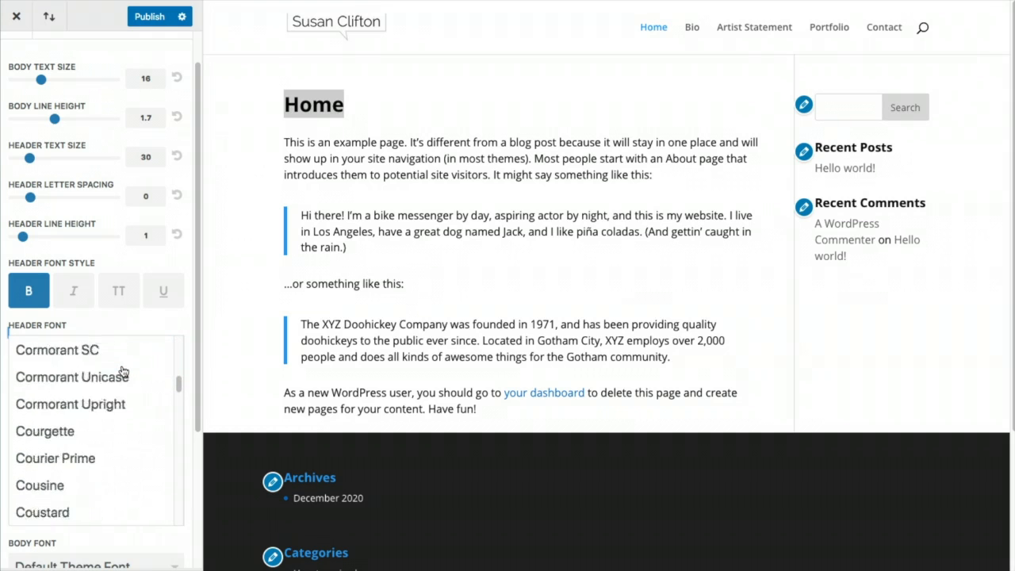
scroll(123, 371, down, 20)
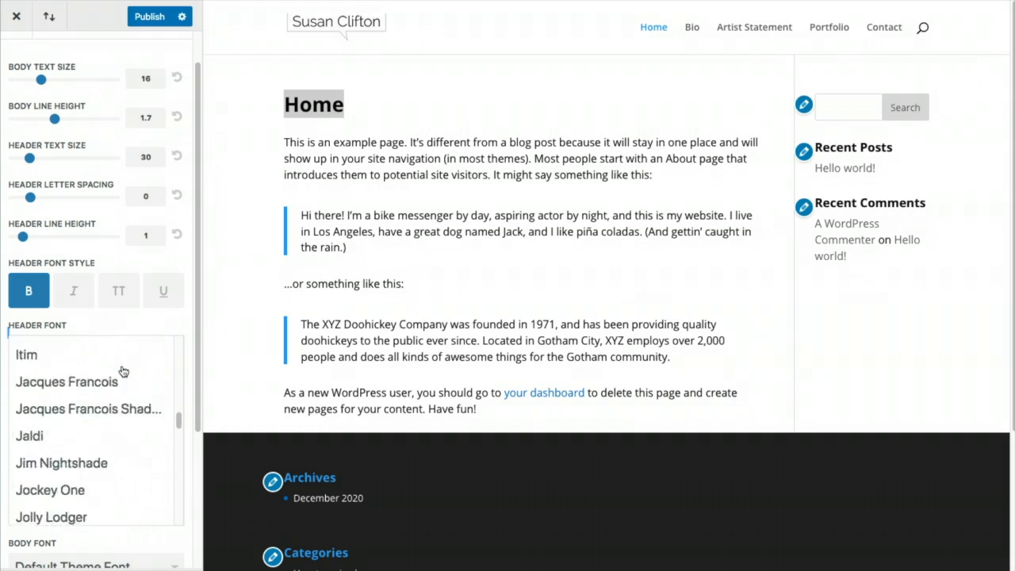
scroll(123, 371, down, 20)
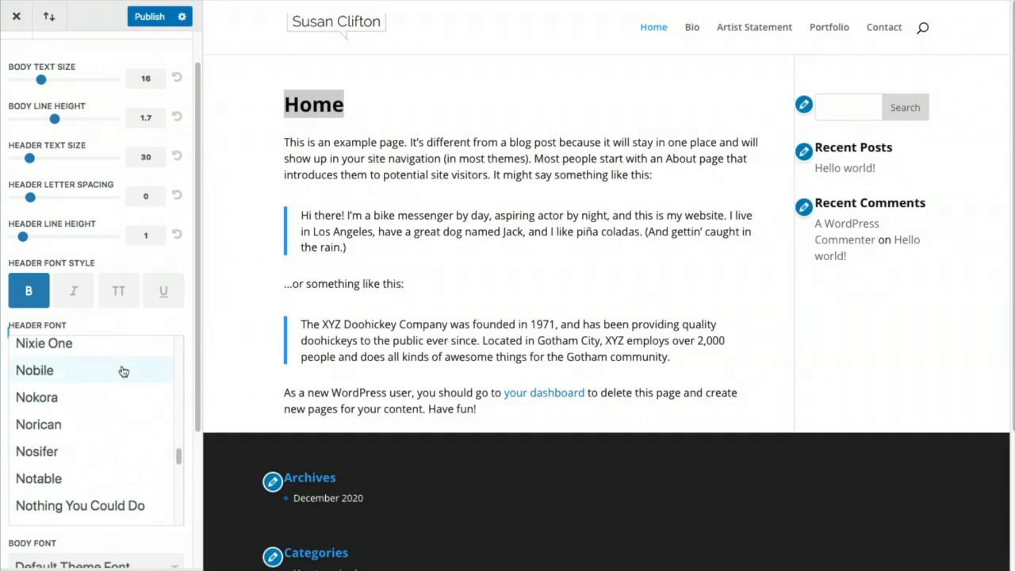
scroll(123, 371, down, 20)
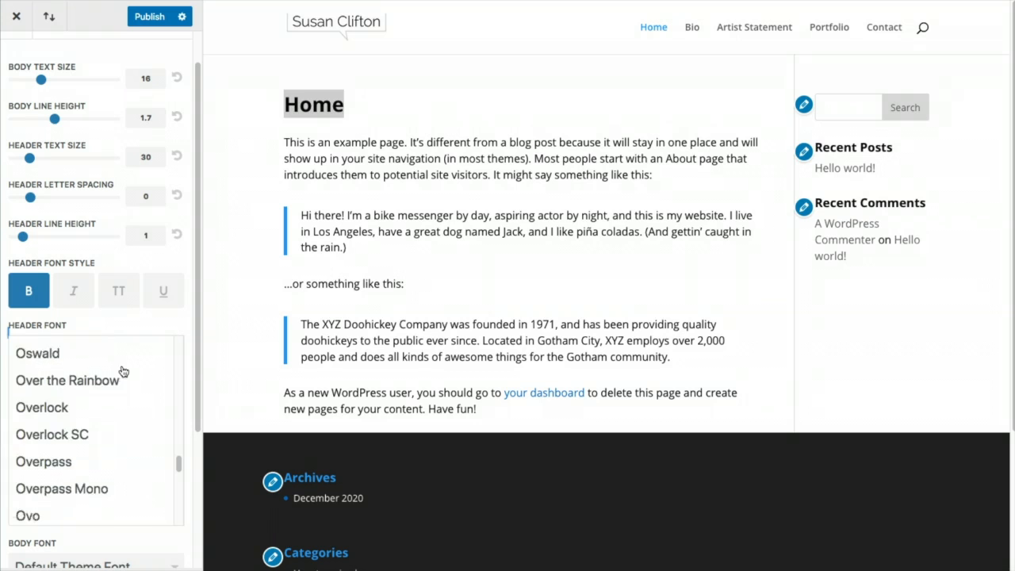
scroll(123, 371, down, 15)
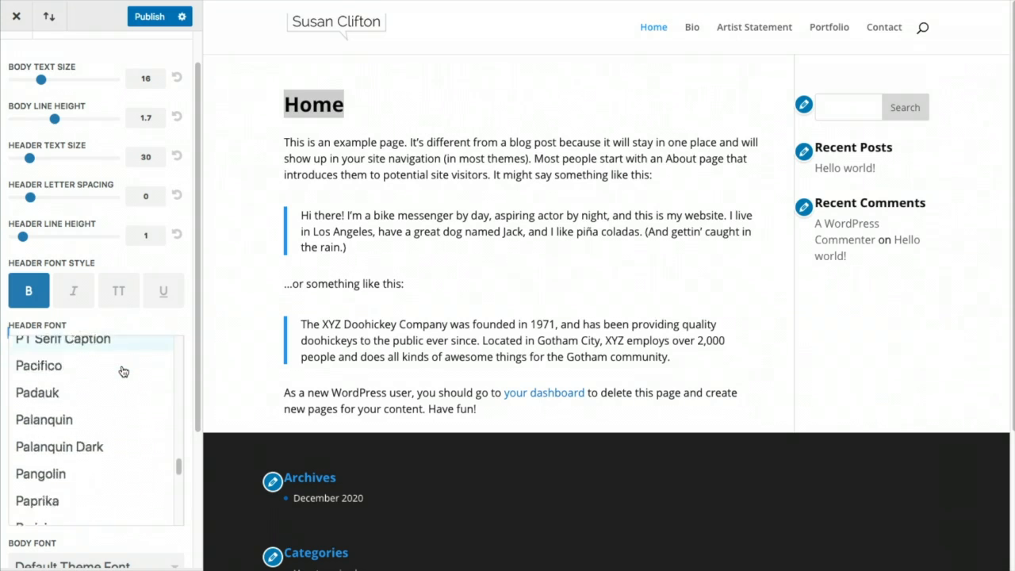
scroll(123, 371, down, 10)
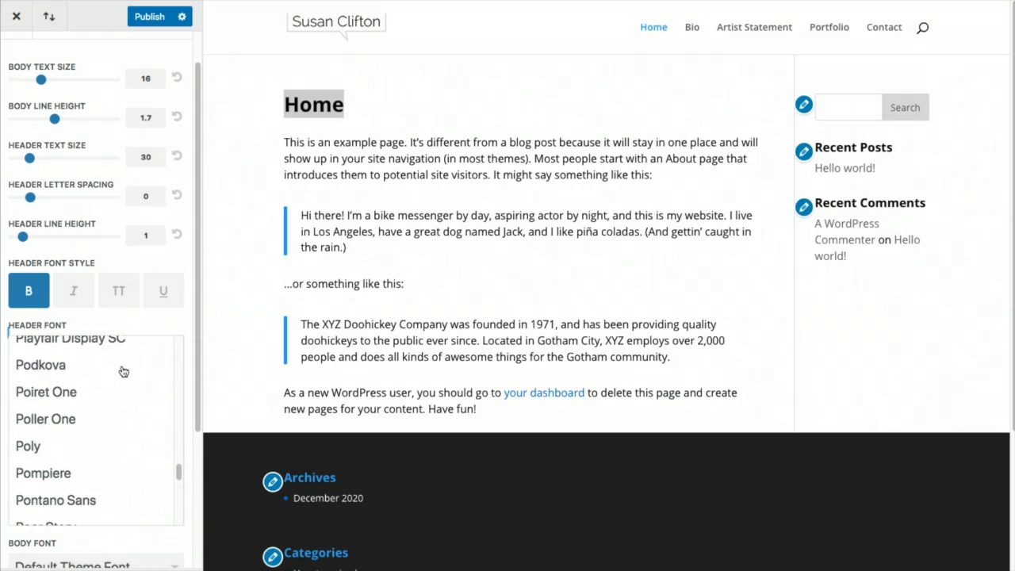
scroll(92, 458, down, 3)
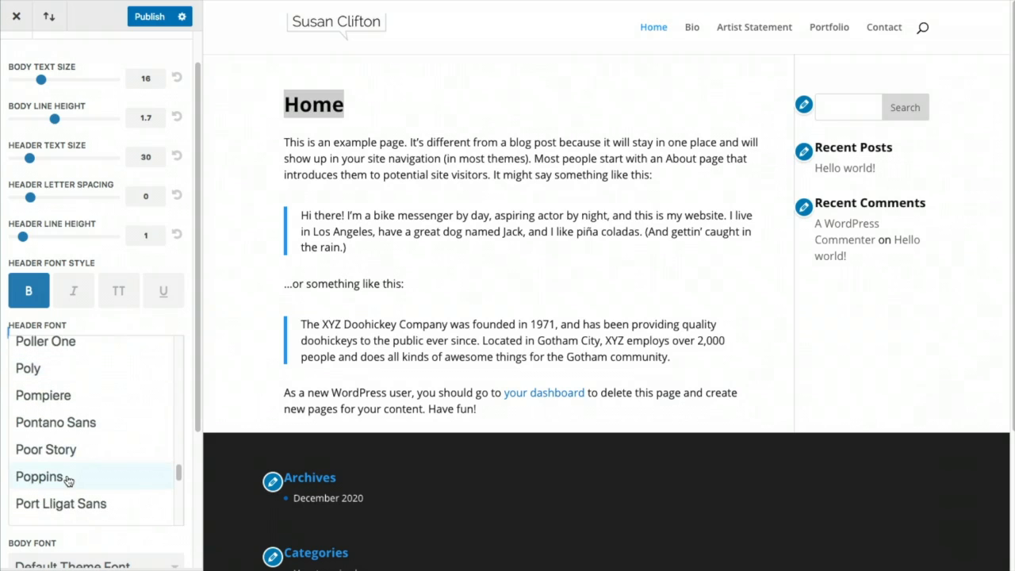
click(68, 477)
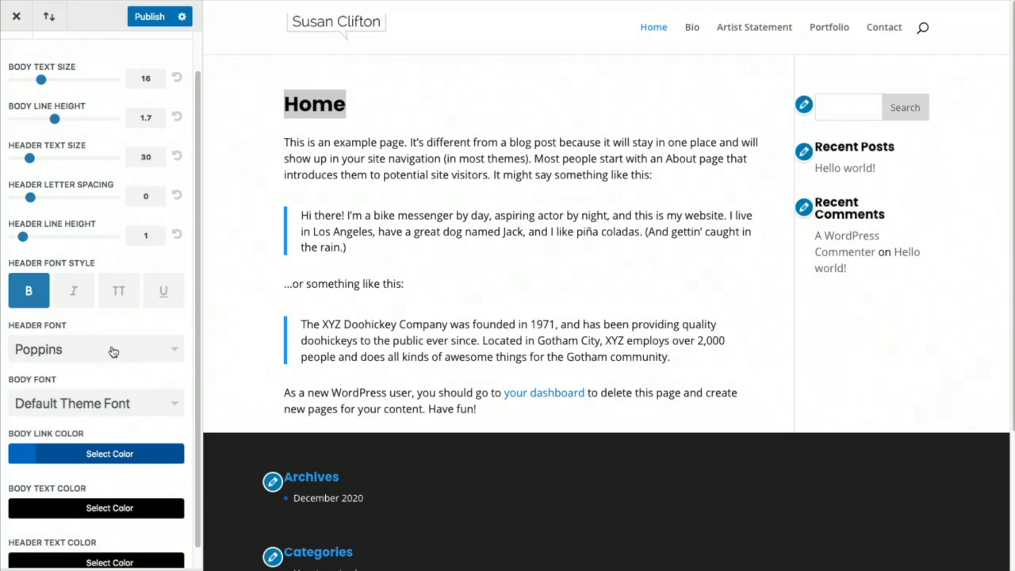
Set the body font to Poppins and turn off the bold header style
click(127, 406)
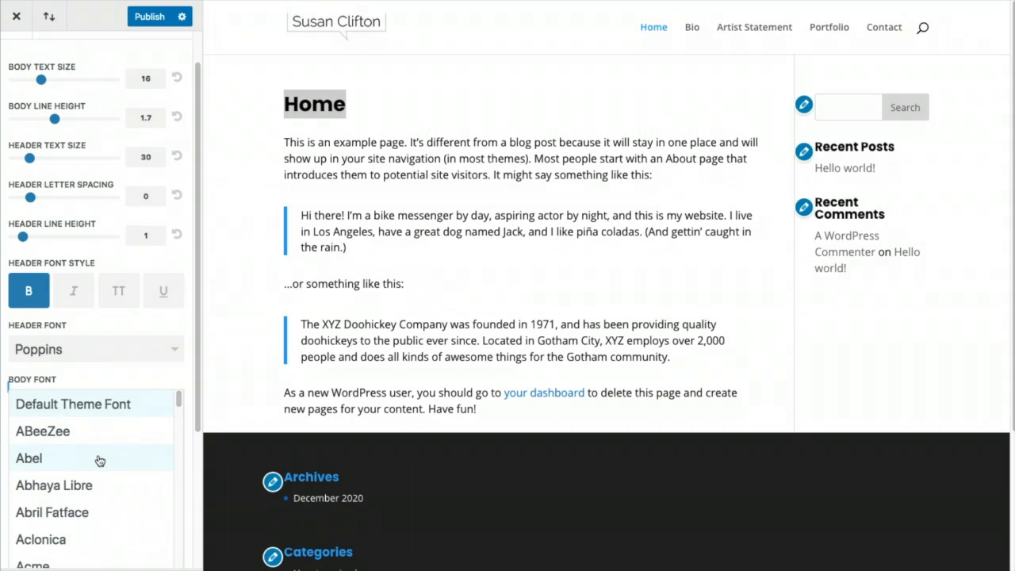
scroll(85, 475, down, 20)
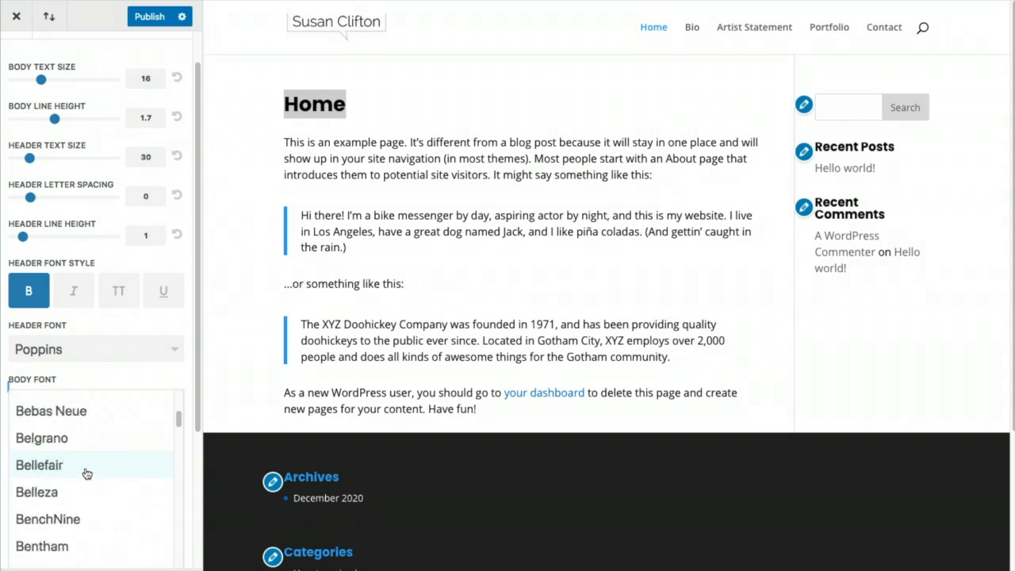
scroll(86, 474, down, 20)
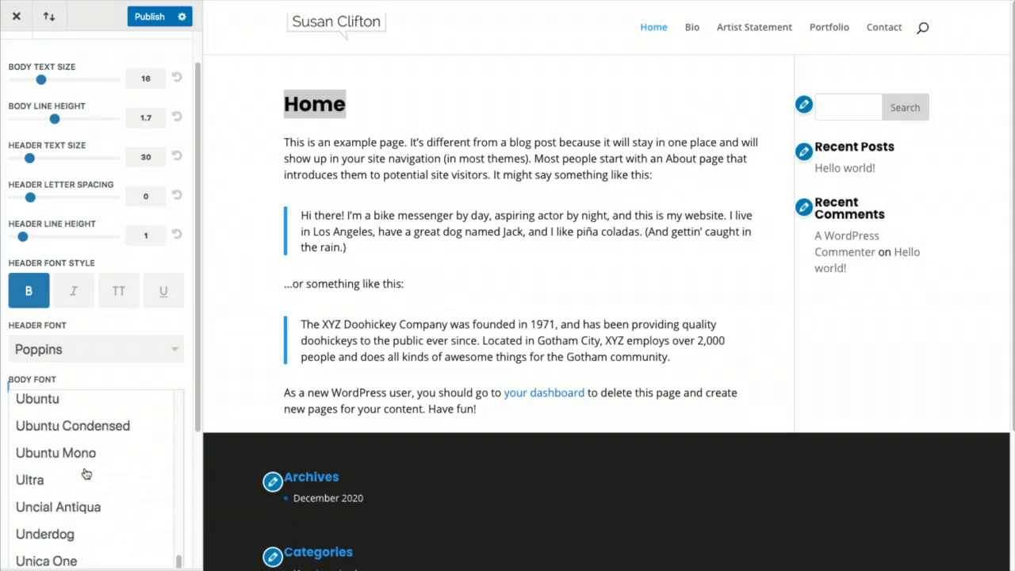
scroll(85, 473, up, 6)
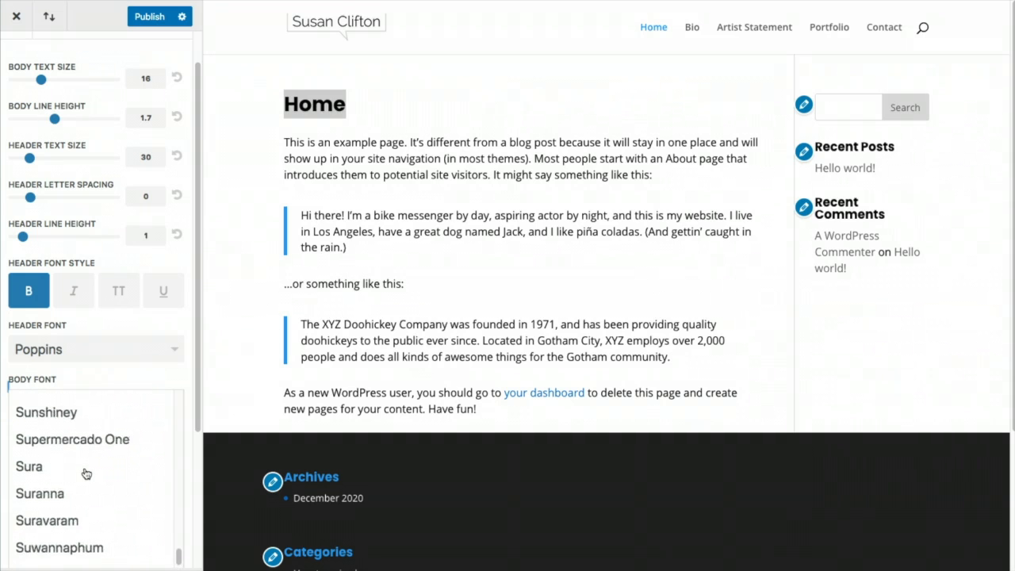
scroll(86, 473, up, 3)
scroll(86, 474, up, 20)
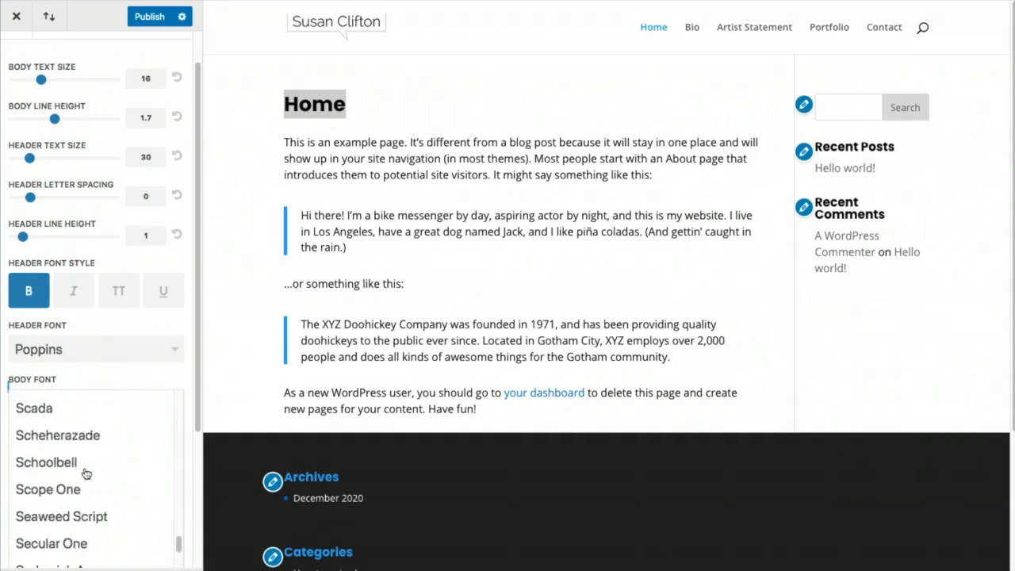
scroll(85, 473, down, 10)
scroll(86, 474, down, 8)
scroll(86, 474, down, 8)
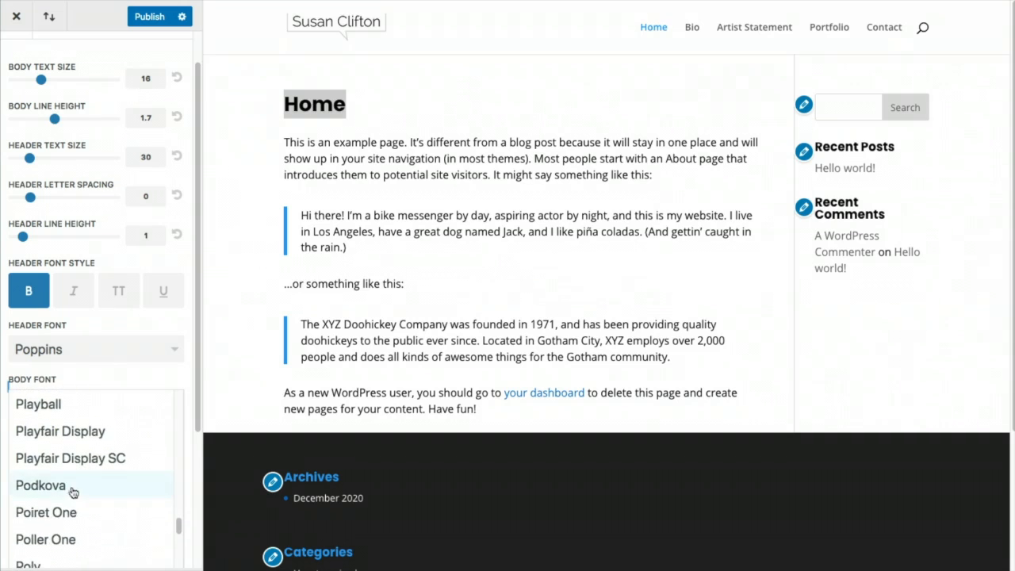
scroll(65, 535, down, 2)
scroll(57, 539, down, 3)
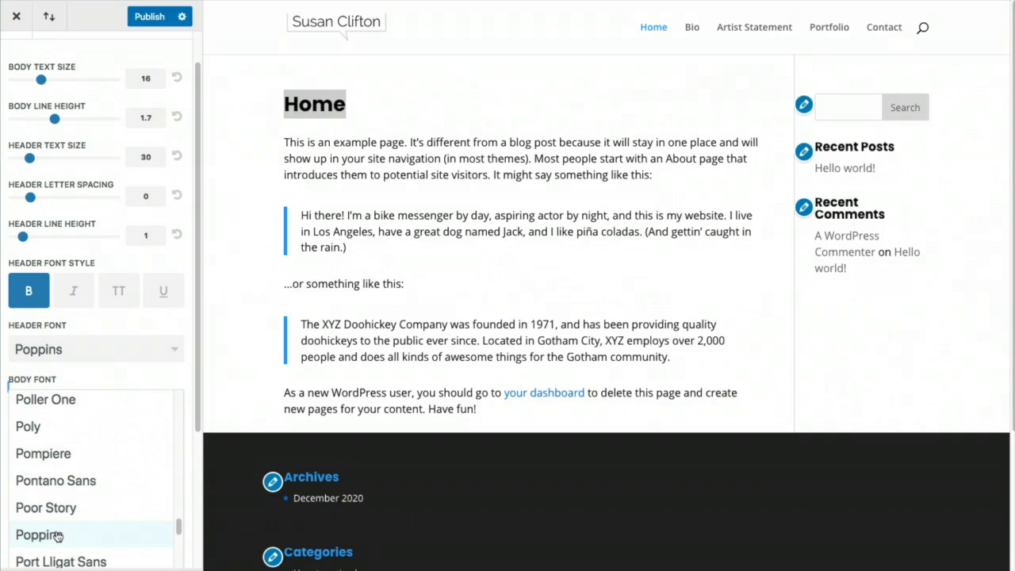
click(38, 536)
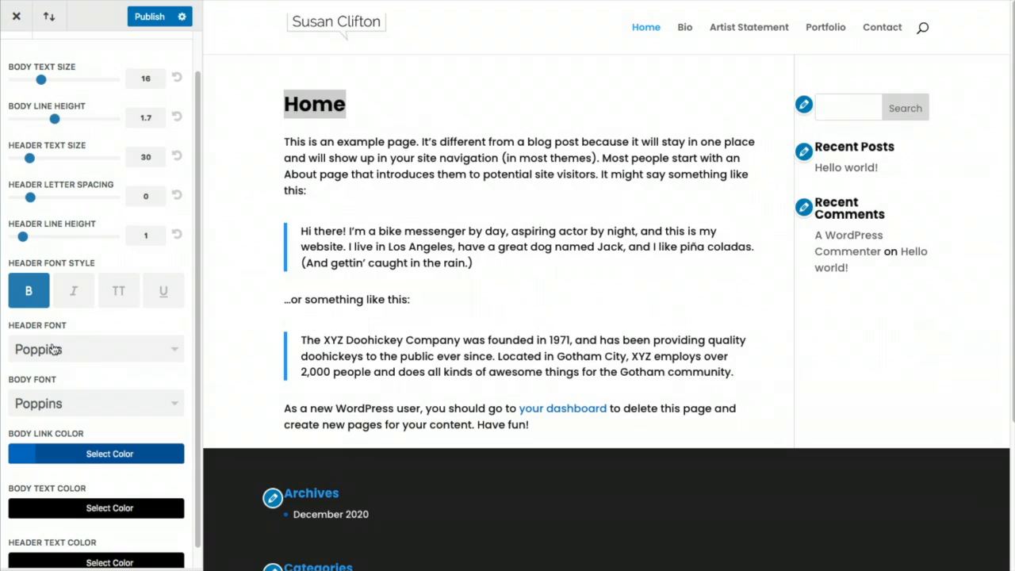
click(31, 302)
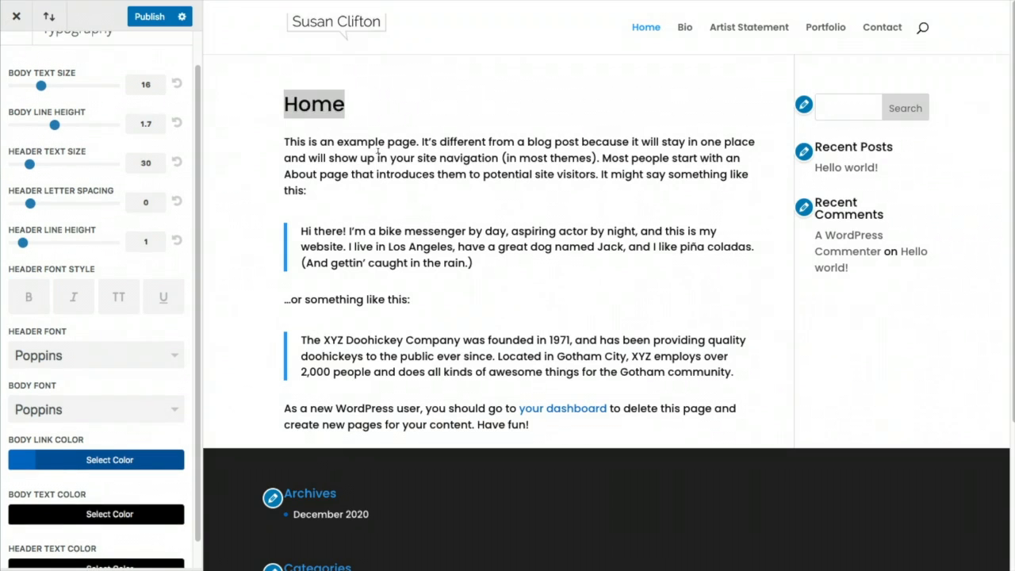
Switch the body font to Open Sans and publish the typography changes
click(140, 414)
scroll(106, 429, up, 1)
scroll(106, 429, down, 3)
scroll(106, 429, up, 3)
scroll(105, 429, up, 10)
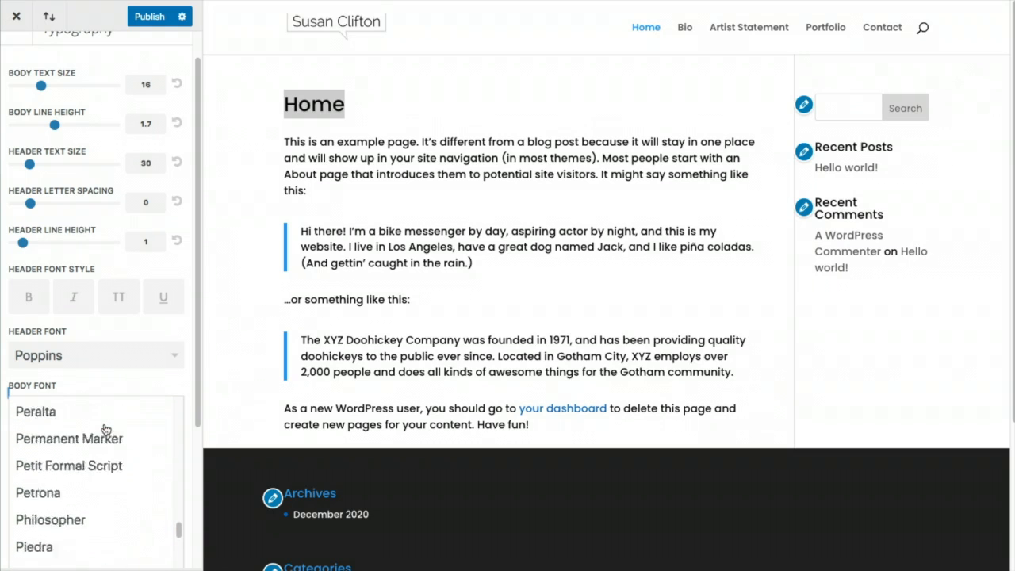
scroll(105, 429, up, 10)
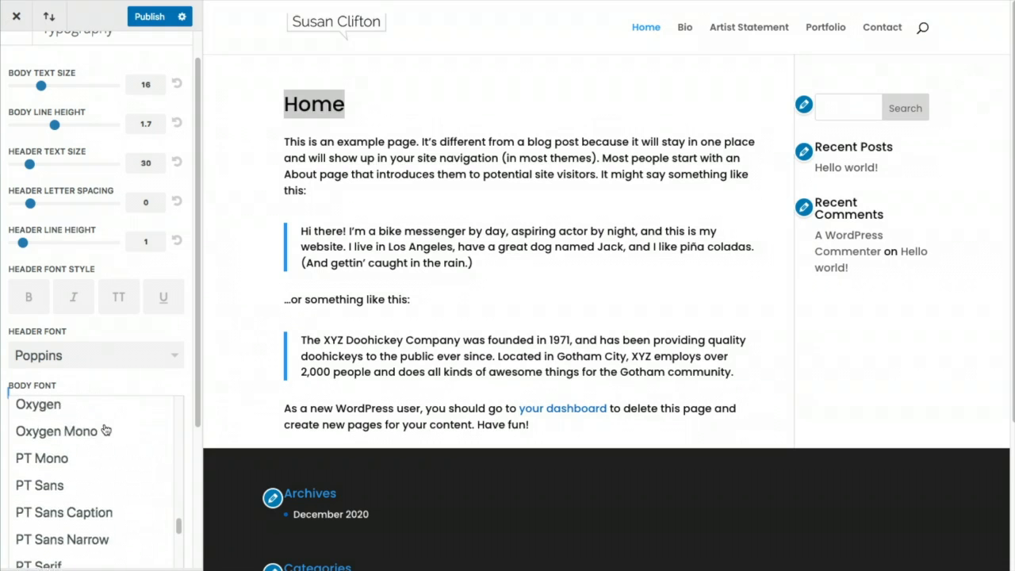
scroll(105, 429, up, 10)
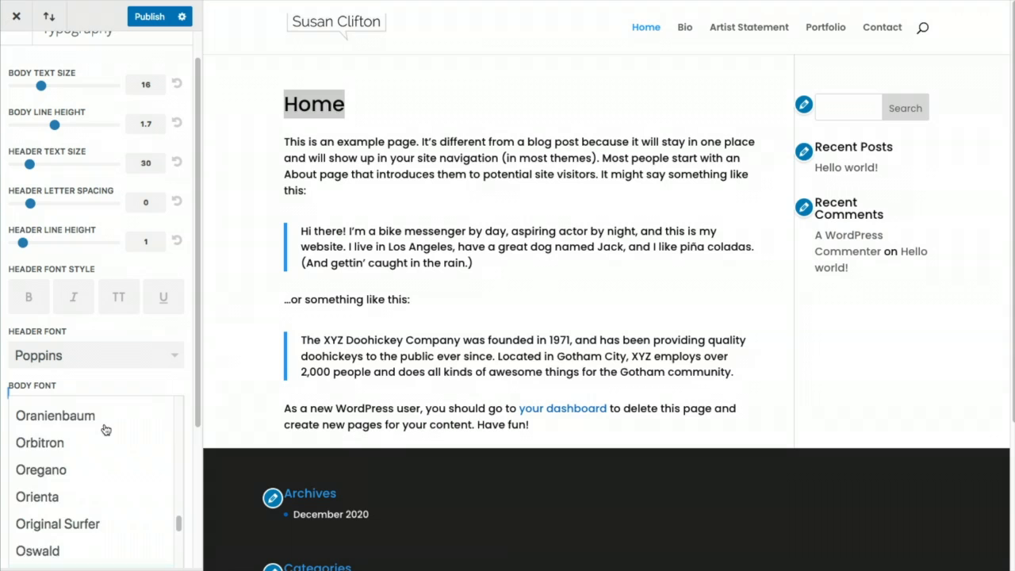
click(87, 453)
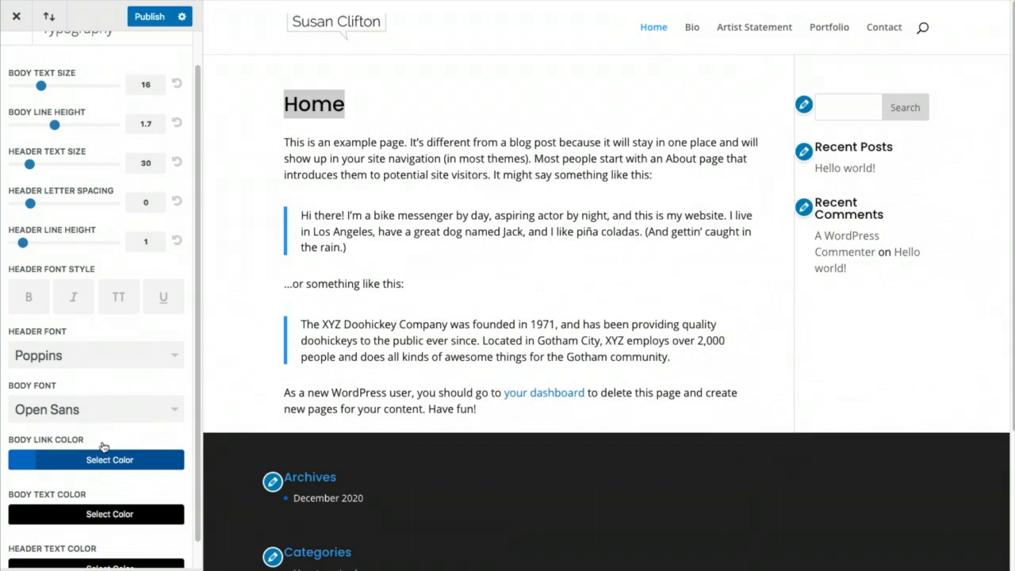
click(138, 18)
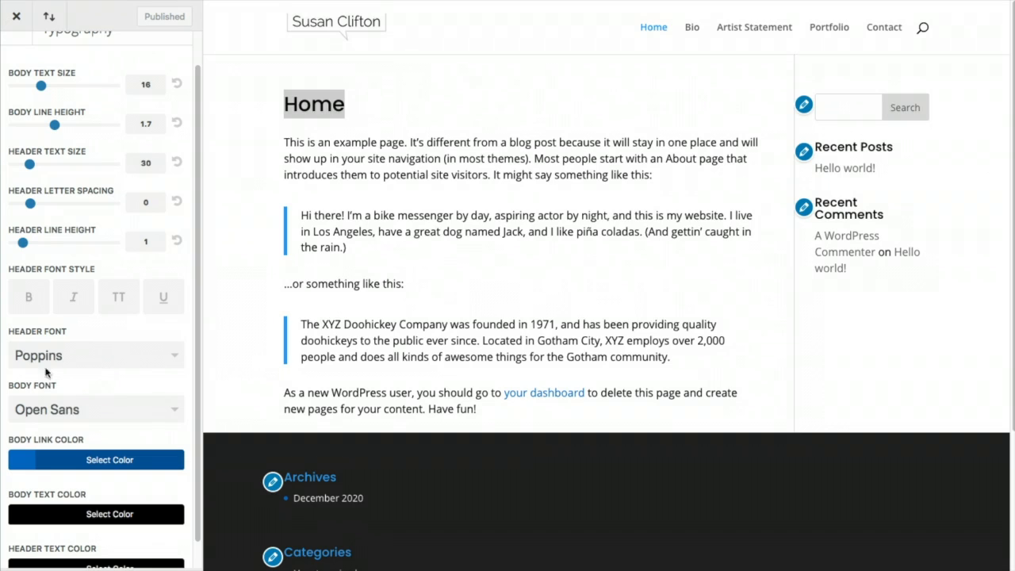
Return to the main Customizer list and open Header & Navigation's Header Format settings
scroll(94, 97, up, 1)
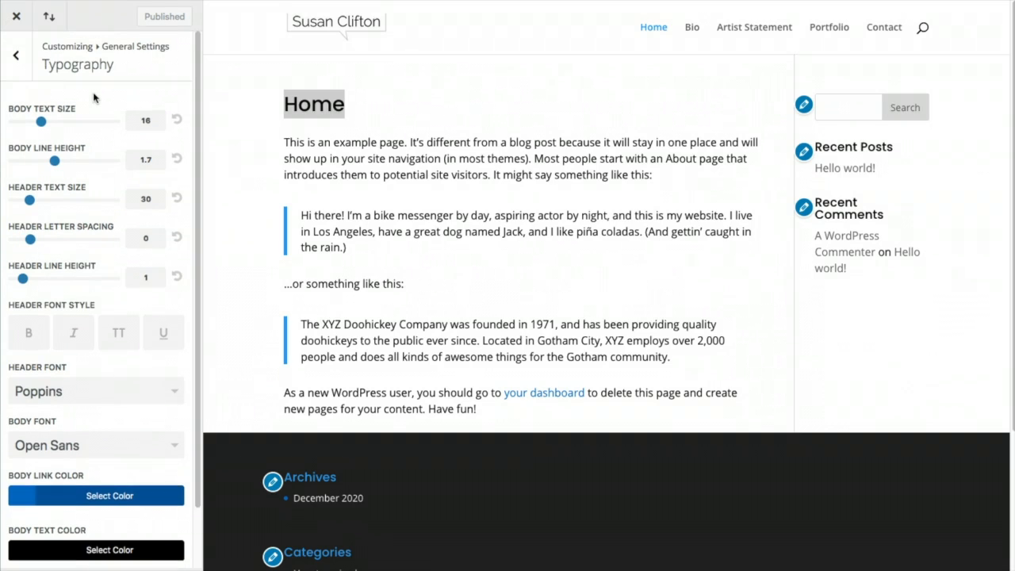
click(15, 55)
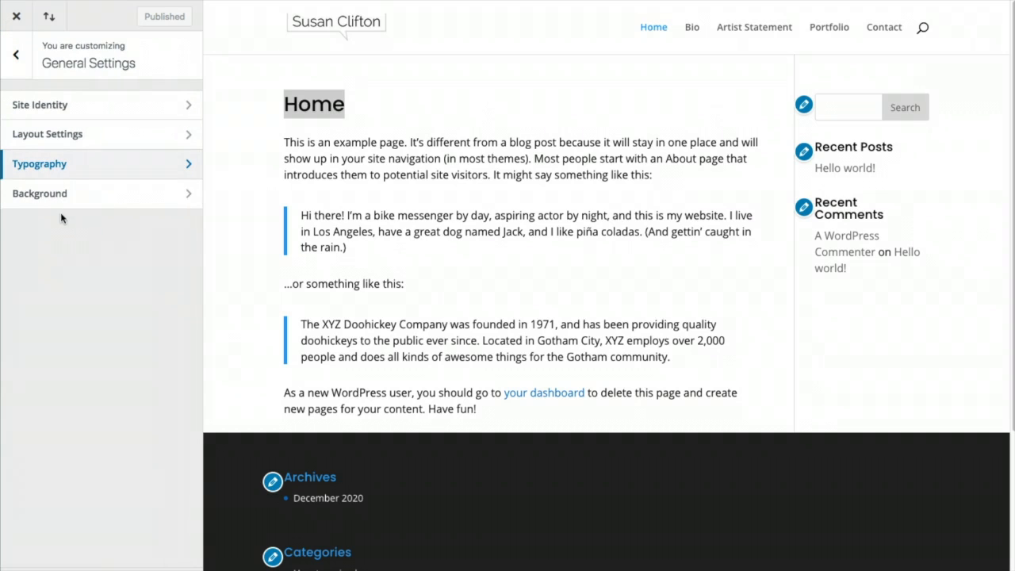
click(22, 60)
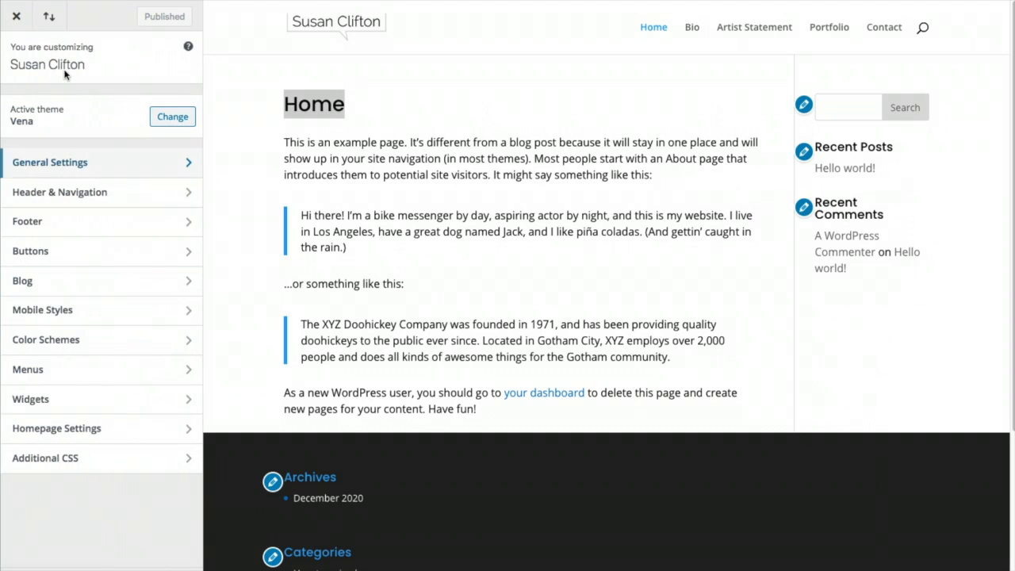
click(96, 195)
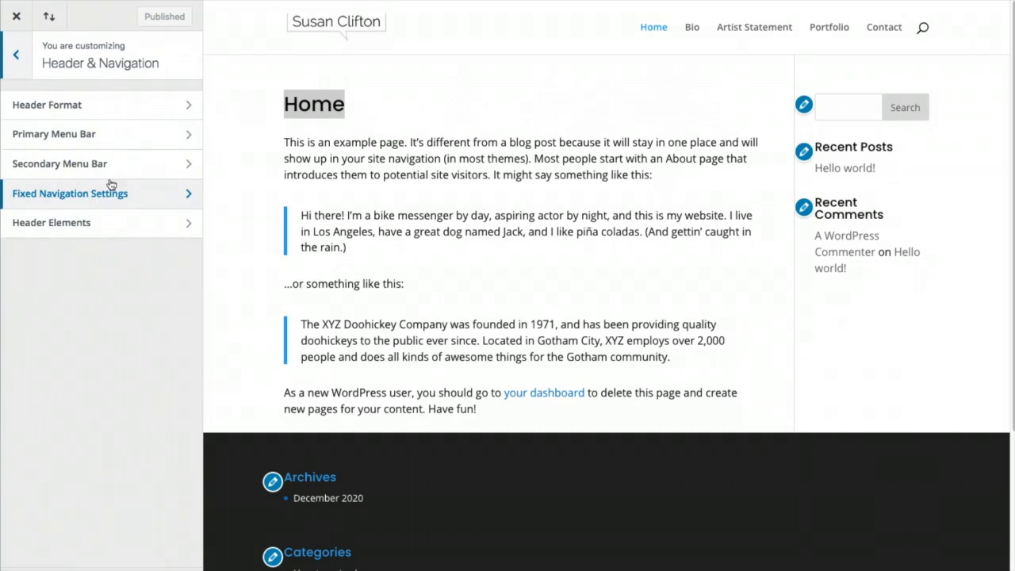
click(107, 105)
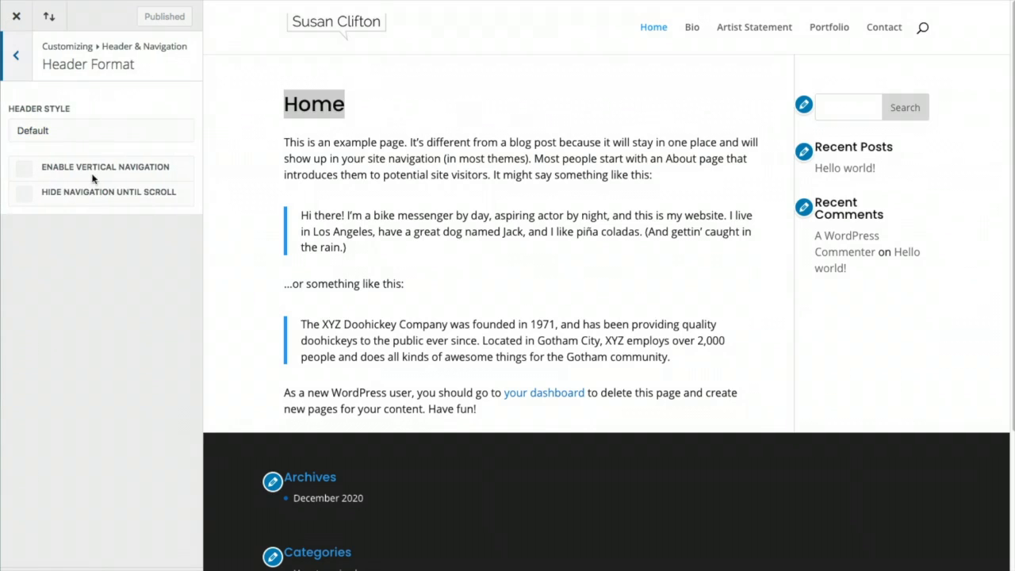
Try the centered, inline-logo and Slide In header styles, previewing the slide-in menu panel
click(105, 133)
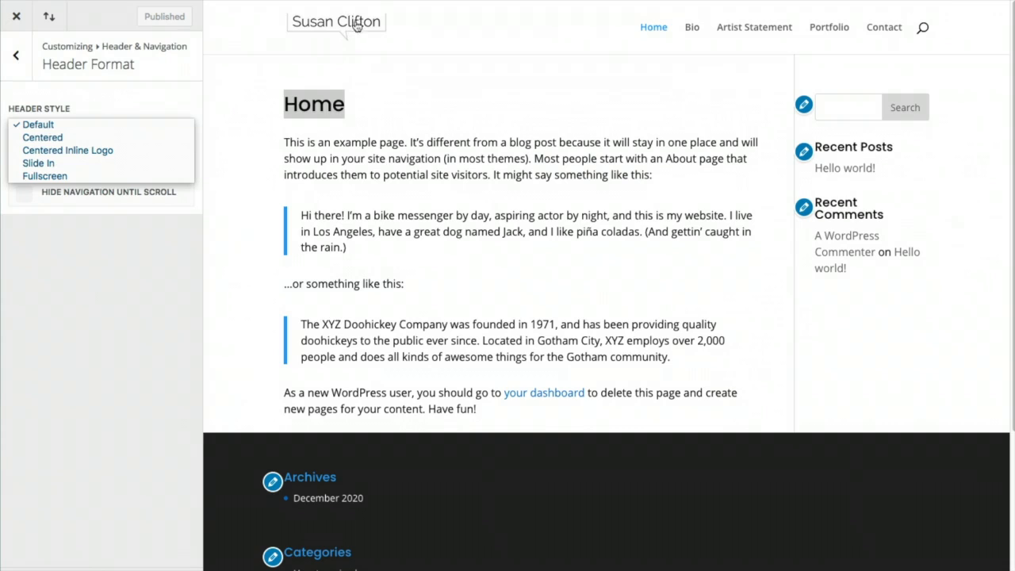
click(67, 138)
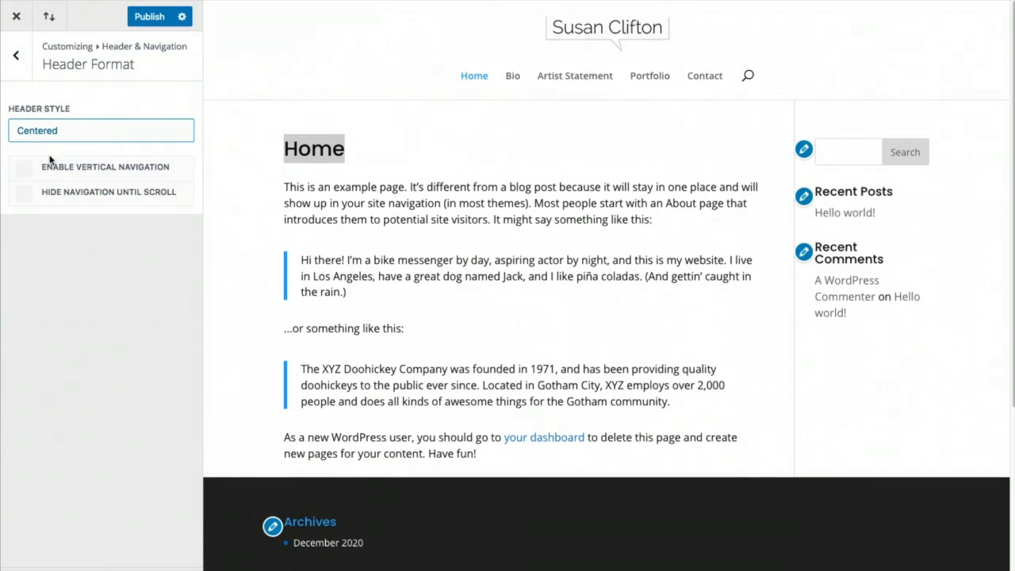
click(56, 132)
click(58, 139)
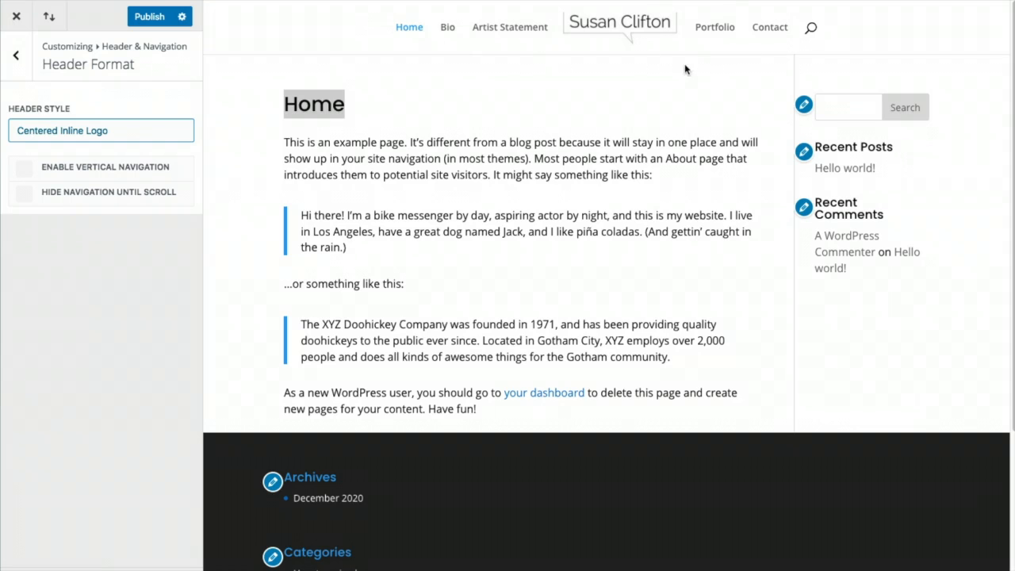
click(66, 130)
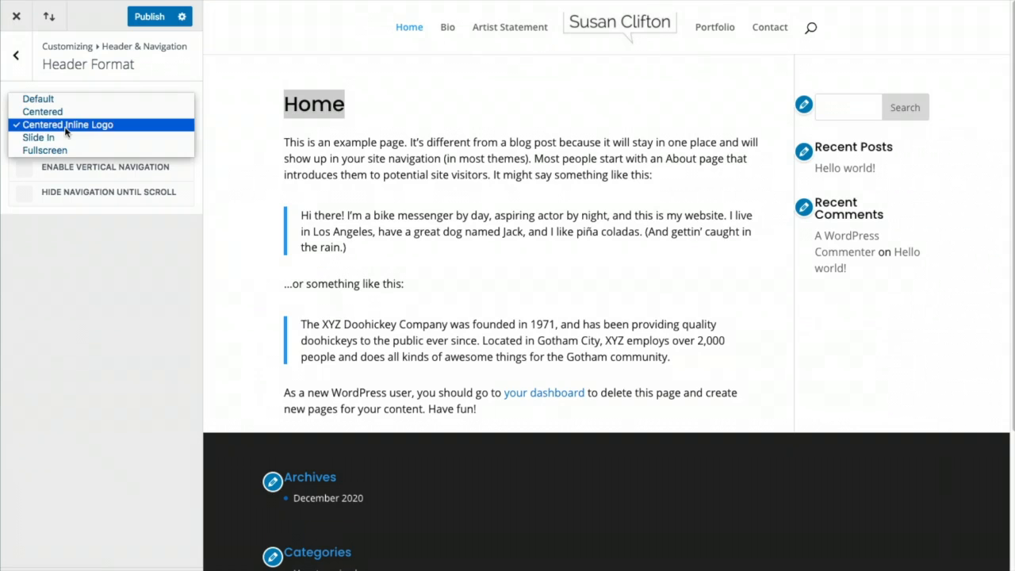
click(59, 138)
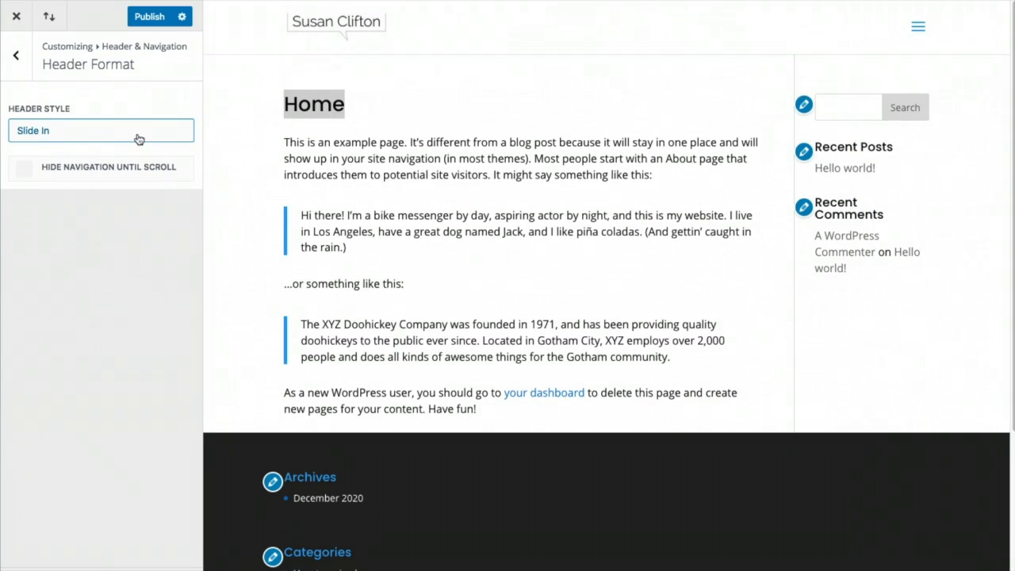
click(915, 26)
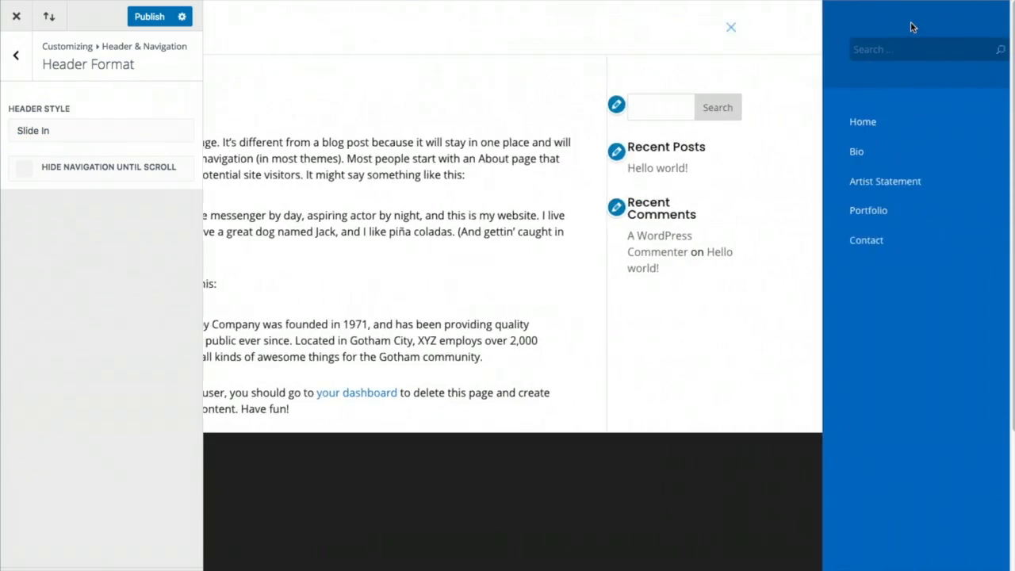
click(701, 27)
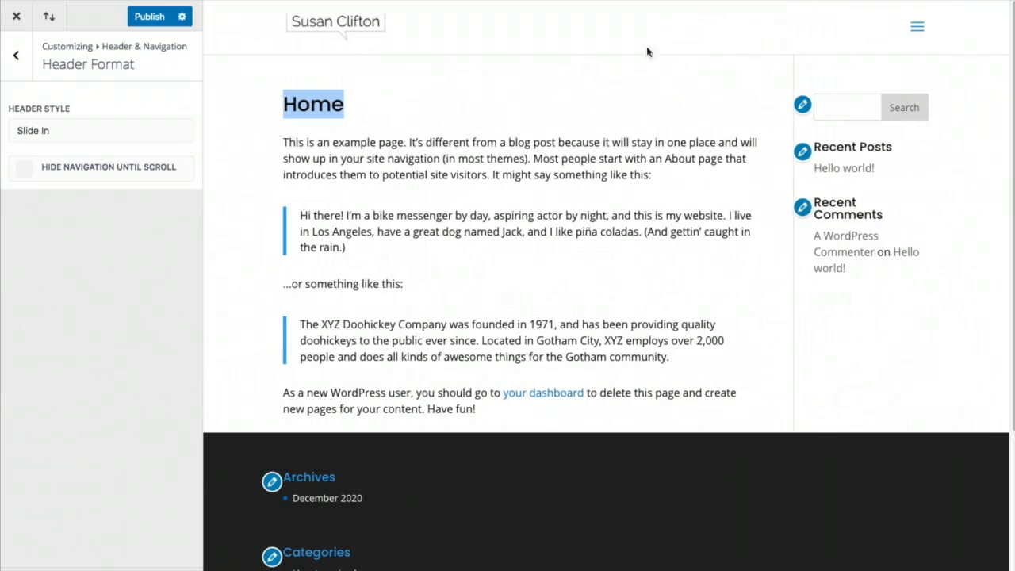
Preview the Fullscreen header style, then set the header style back to Default and publish
click(77, 138)
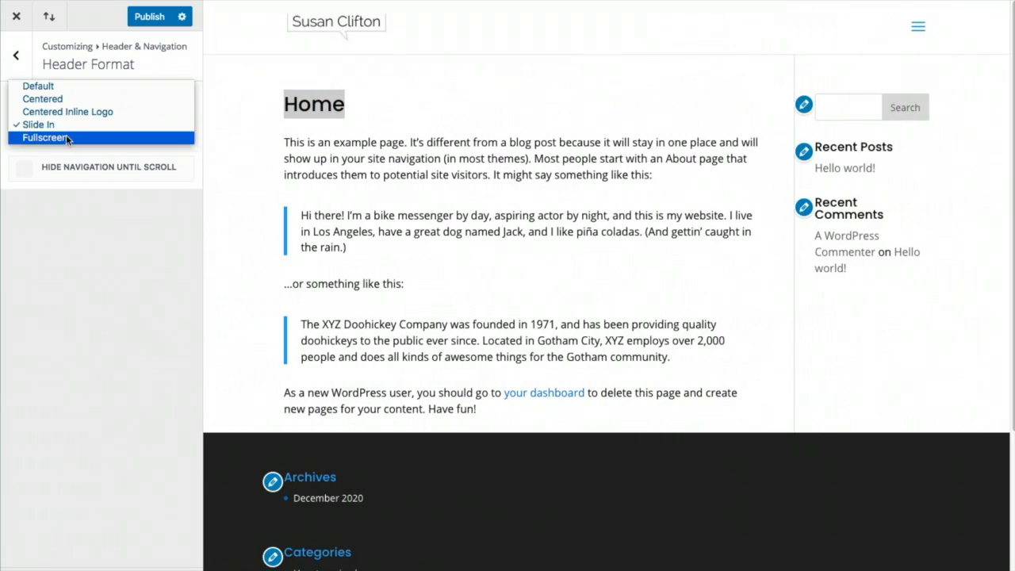
click(72, 134)
click(917, 30)
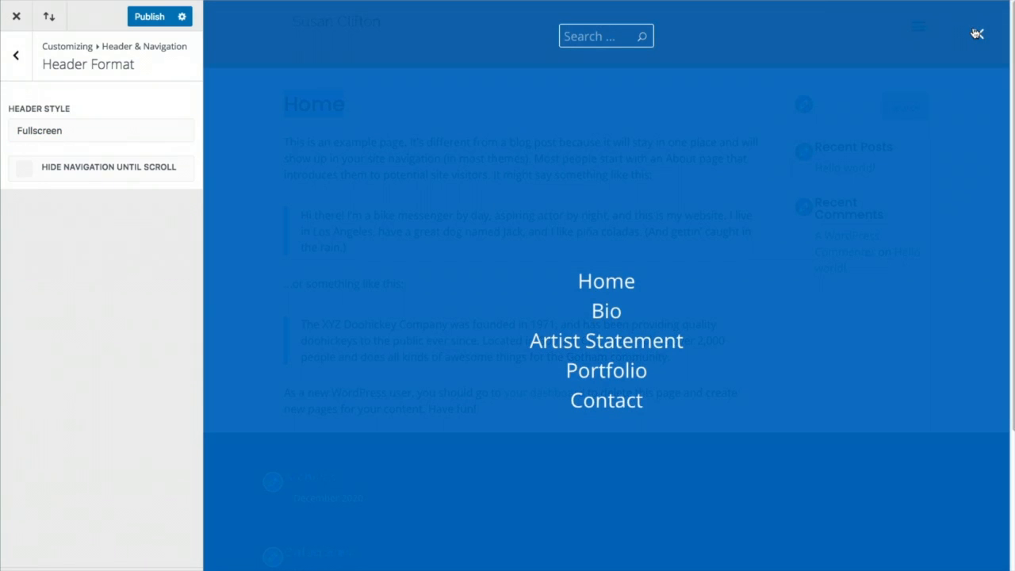
click(977, 33)
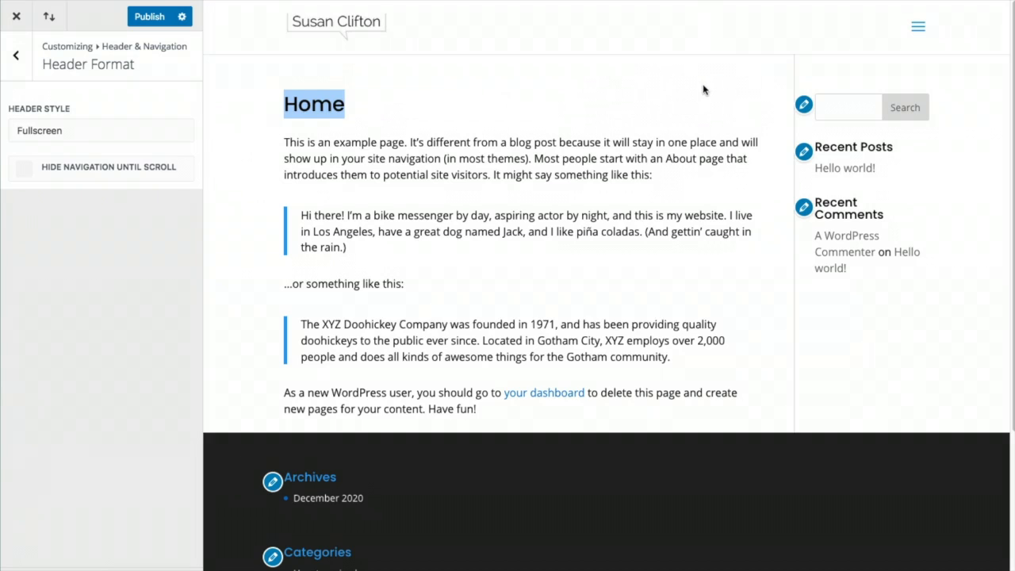
click(153, 136)
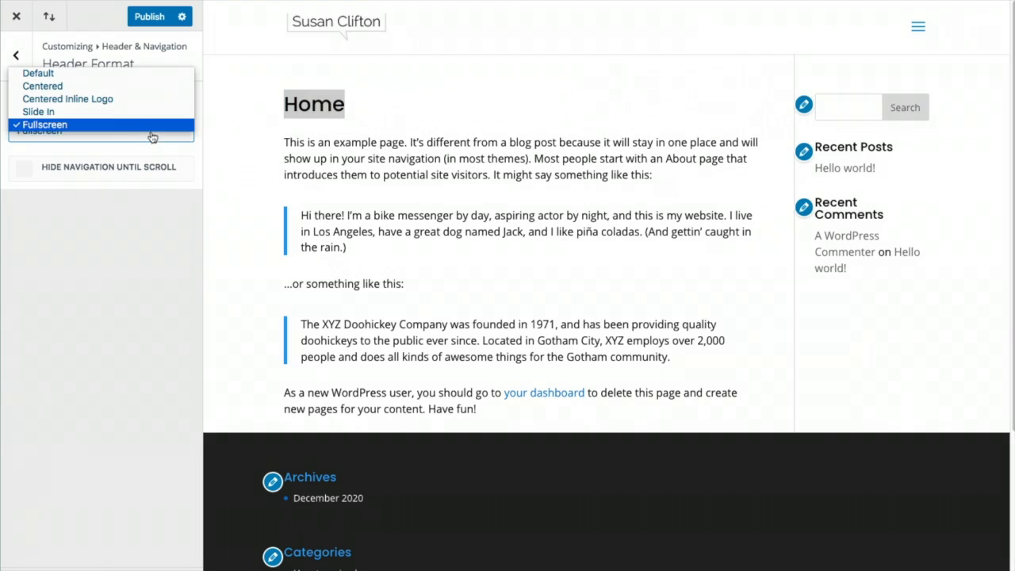
click(48, 72)
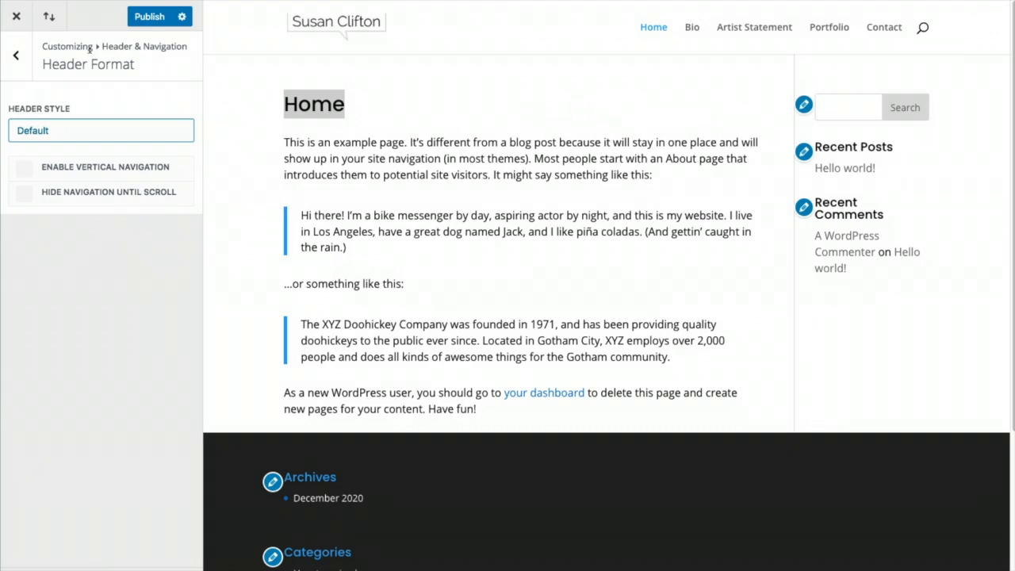
click(148, 21)
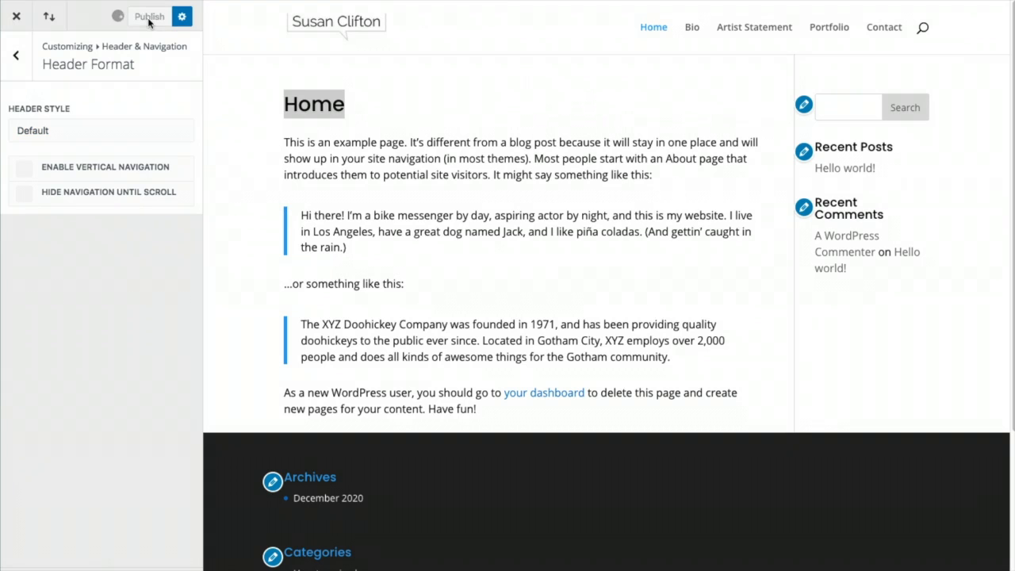
In Primary Menu Bar, set logo max height 88, menu height 81 and menu text size 16
click(17, 57)
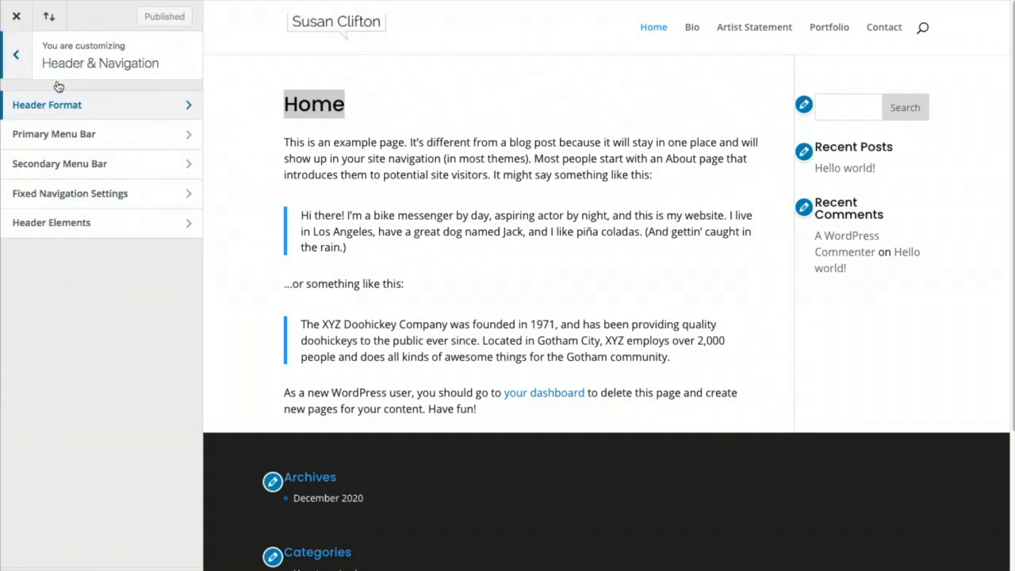
click(74, 135)
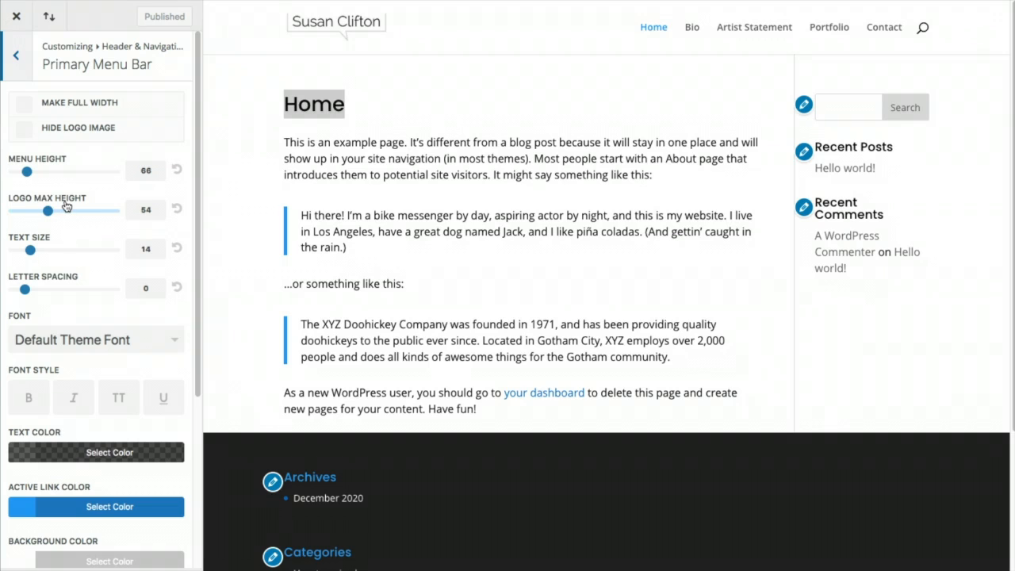
drag(48, 211, 121, 212)
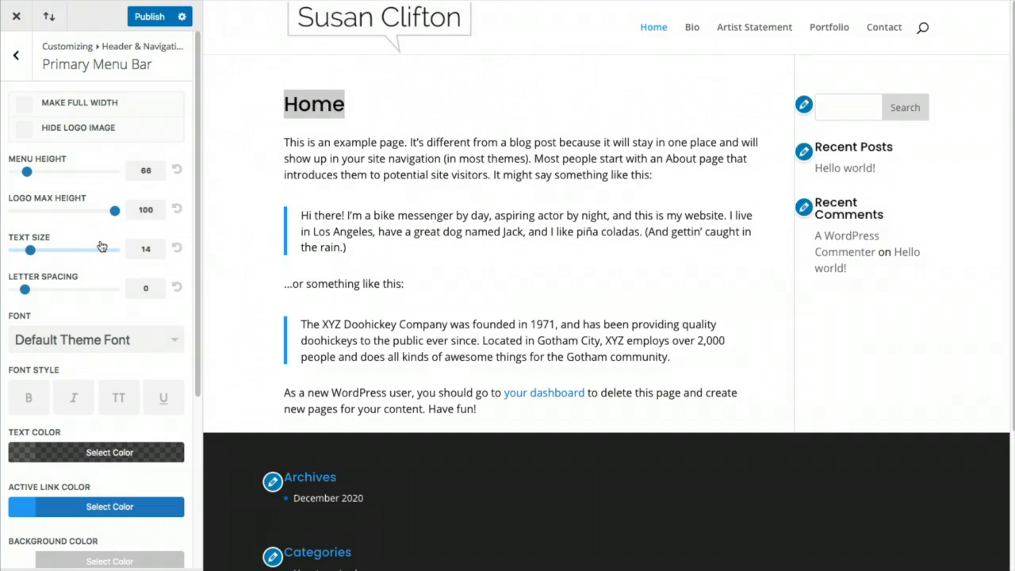
drag(27, 172, 33, 174)
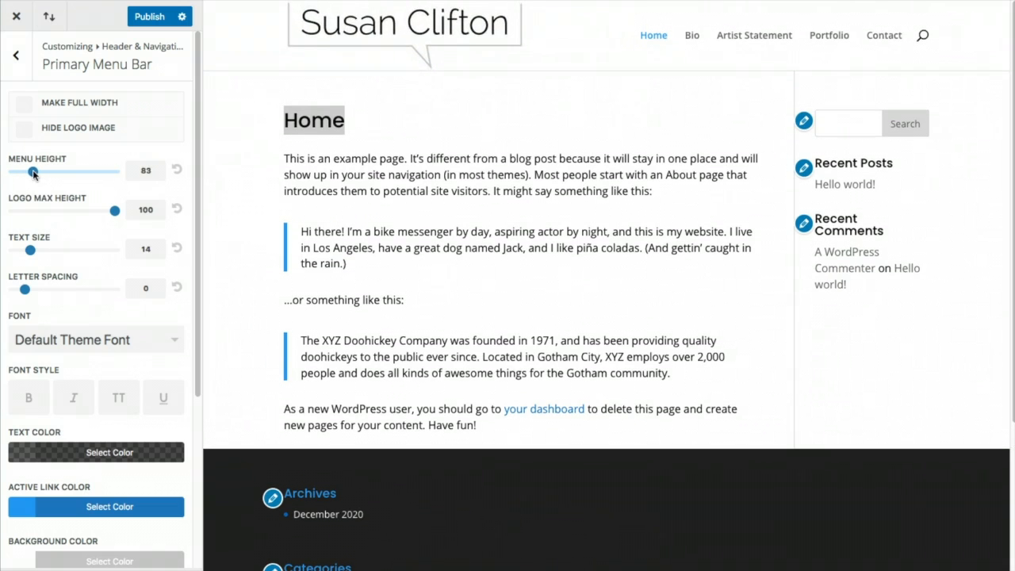
drag(33, 175, 32, 173)
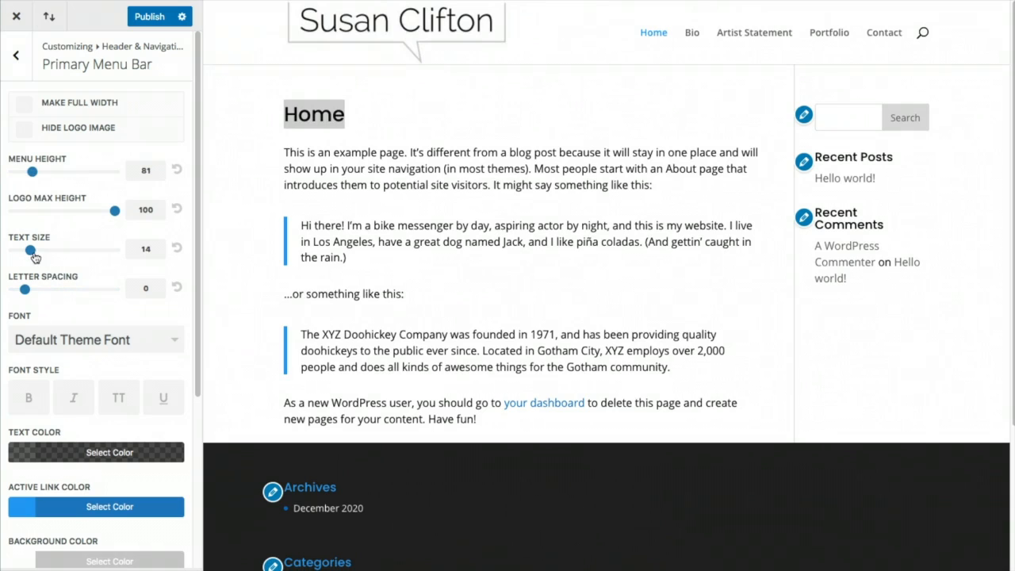
drag(33, 254, 44, 254)
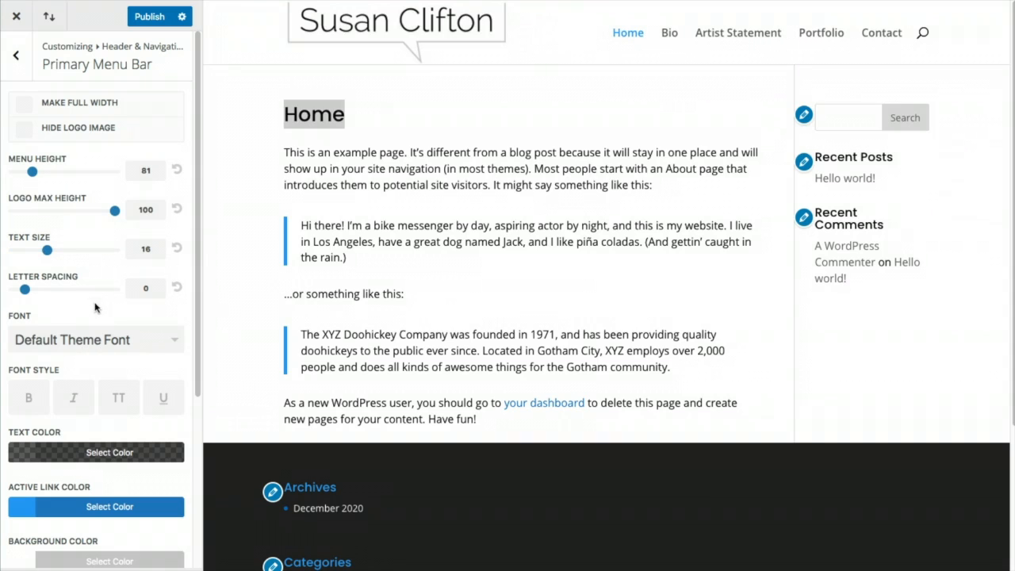
drag(114, 211, 98, 218)
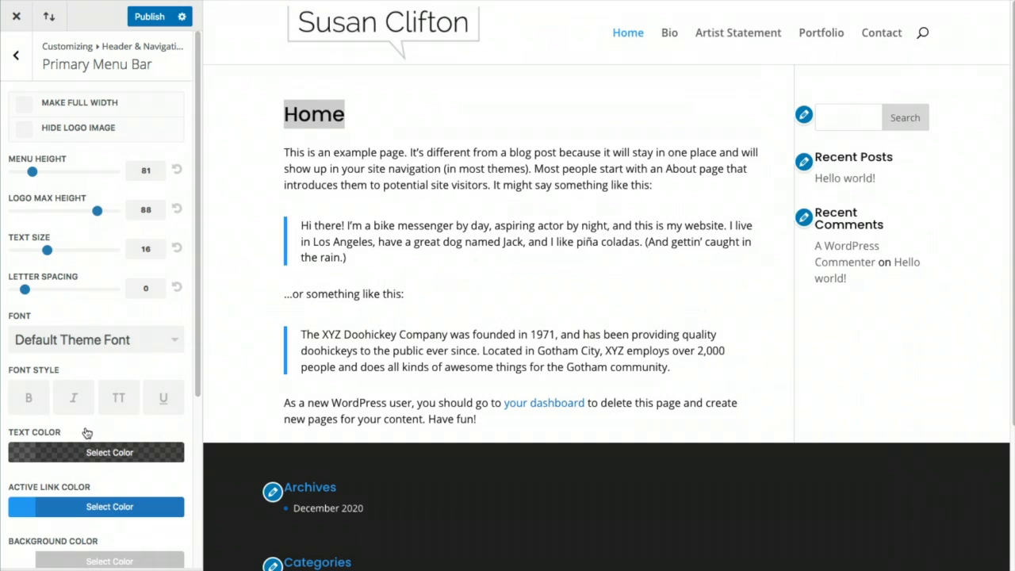
scroll(85, 428, down, 1)
scroll(85, 426, down, 2)
click(28, 271)
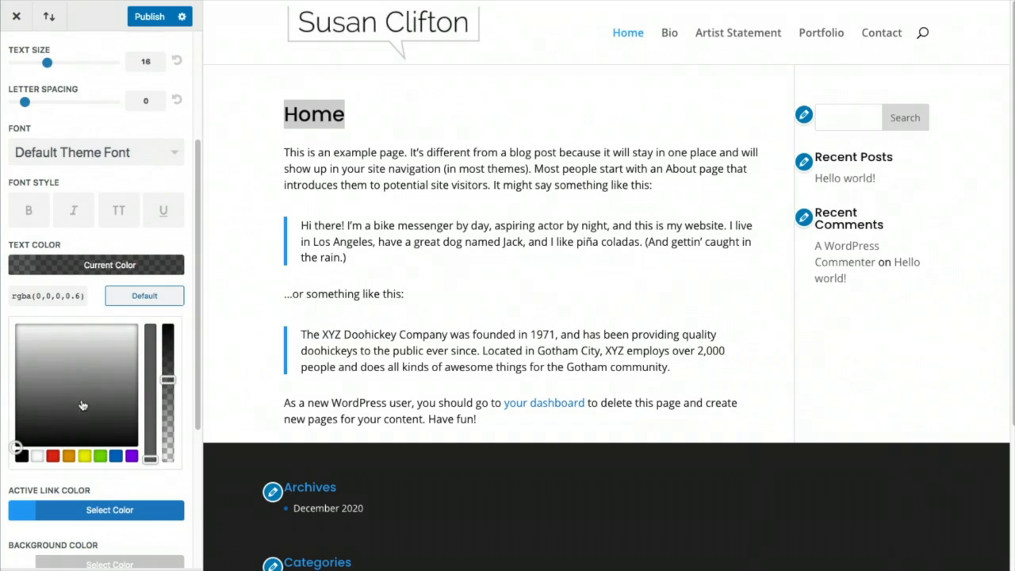
Make the menu text solid black #000000 and the active link colour dark blue #0c71c3
drag(167, 378, 169, 316)
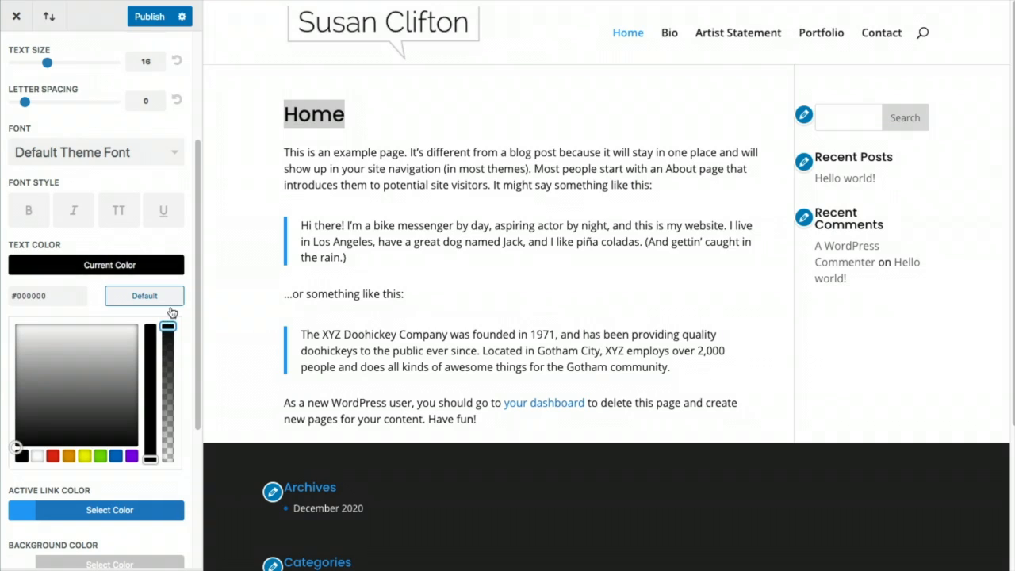
click(22, 513)
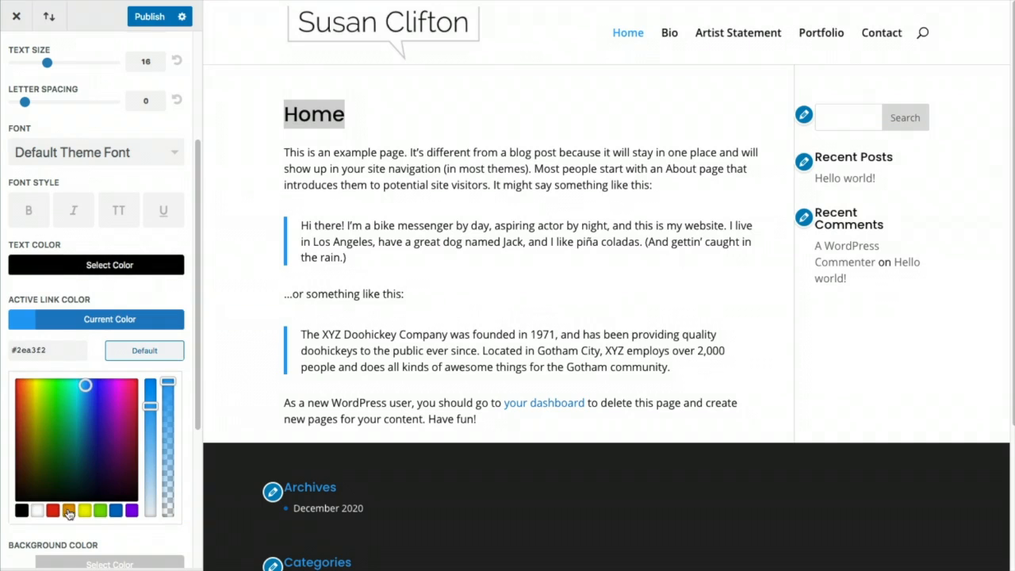
click(116, 511)
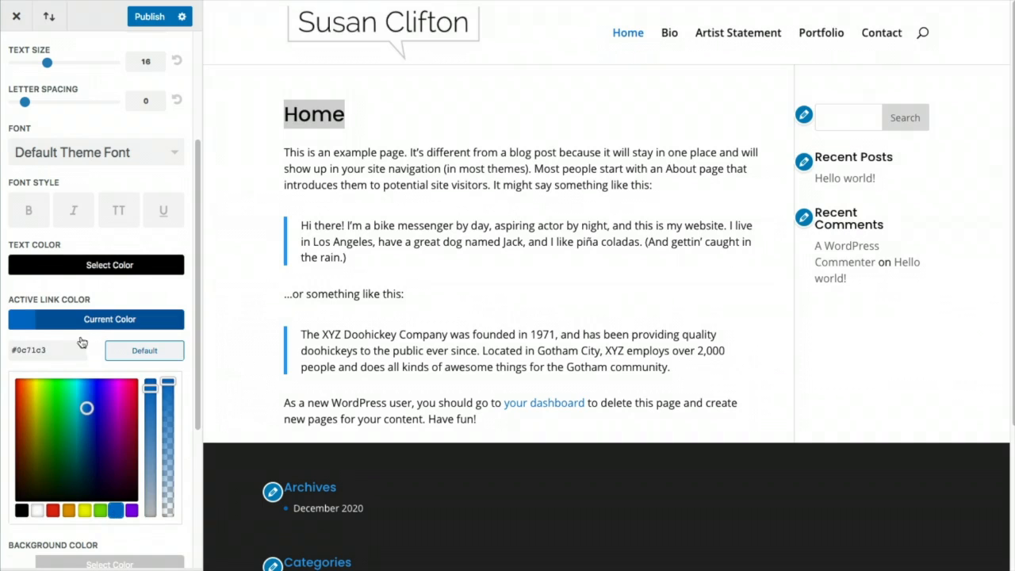
Switch the menu items to uppercase and set the menu text size to 14
click(118, 211)
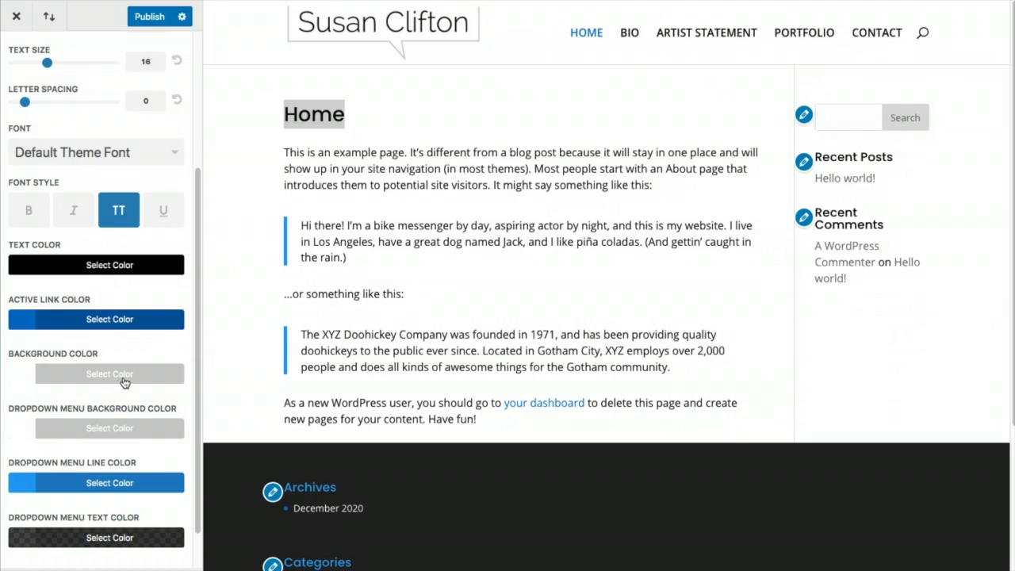
scroll(140, 282, up, 3)
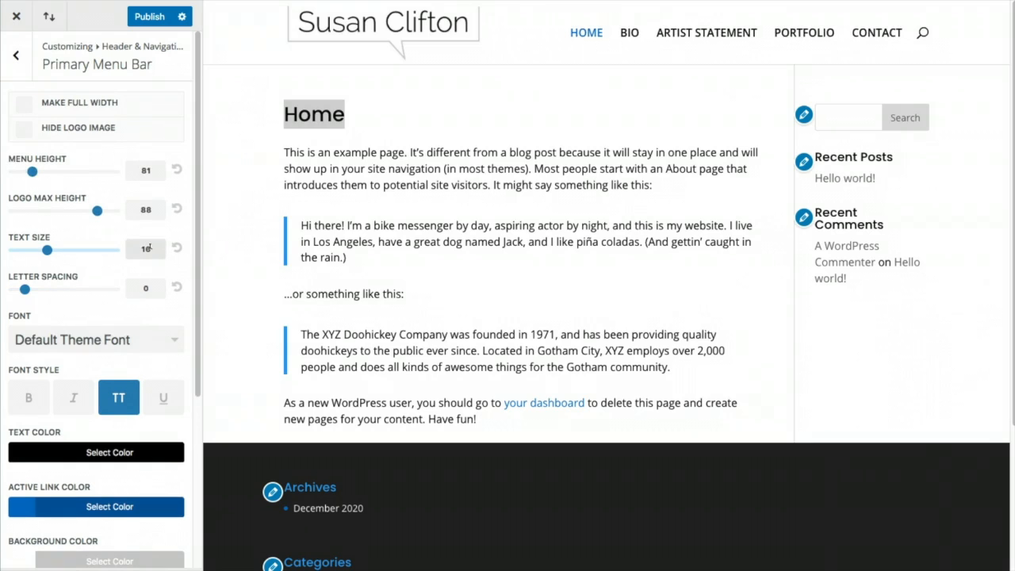
text(14)
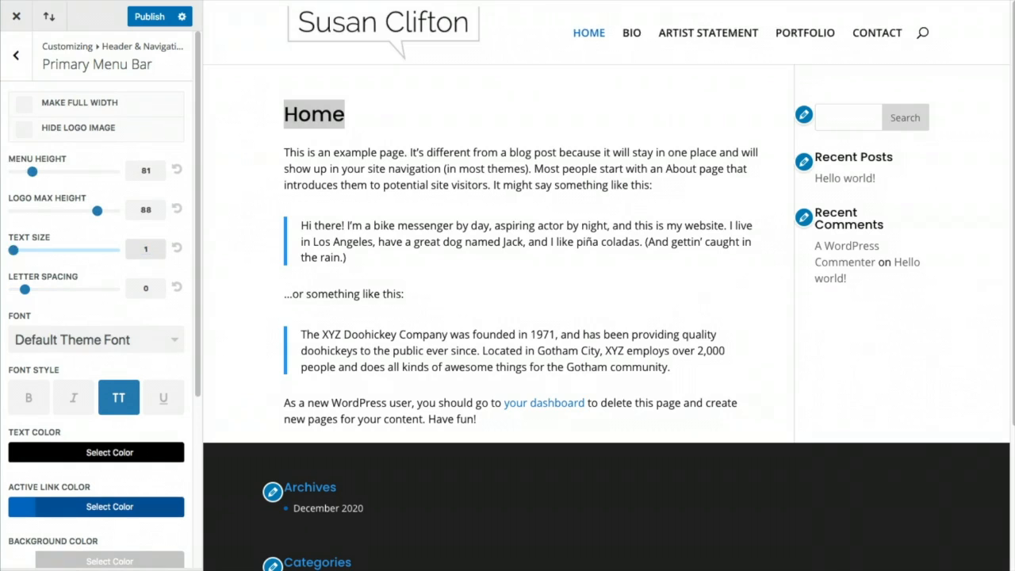
click(150, 340)
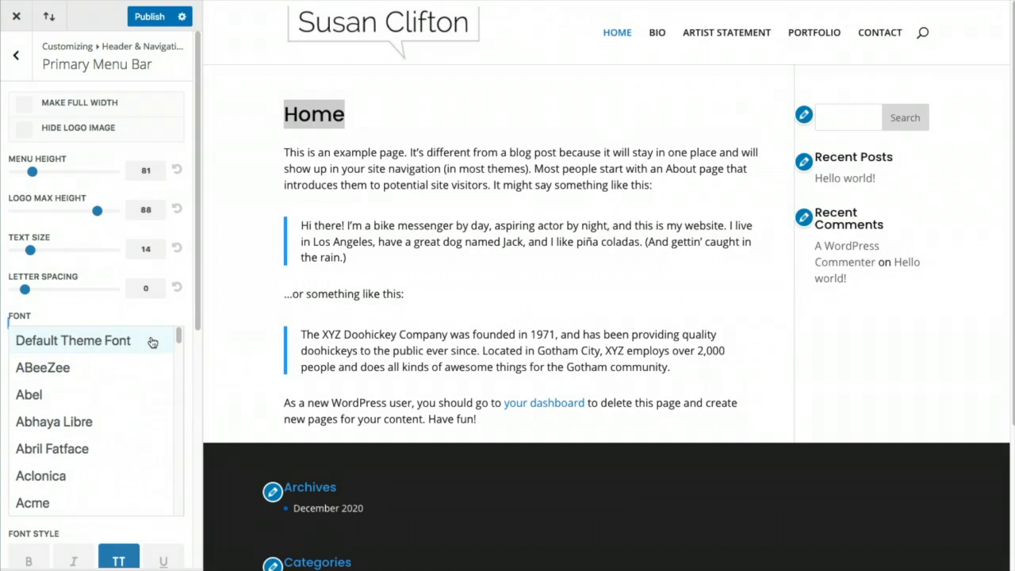
Set the primary menu font to Open Sans and publish
scroll(119, 394, down, 5)
scroll(119, 395, down, 20)
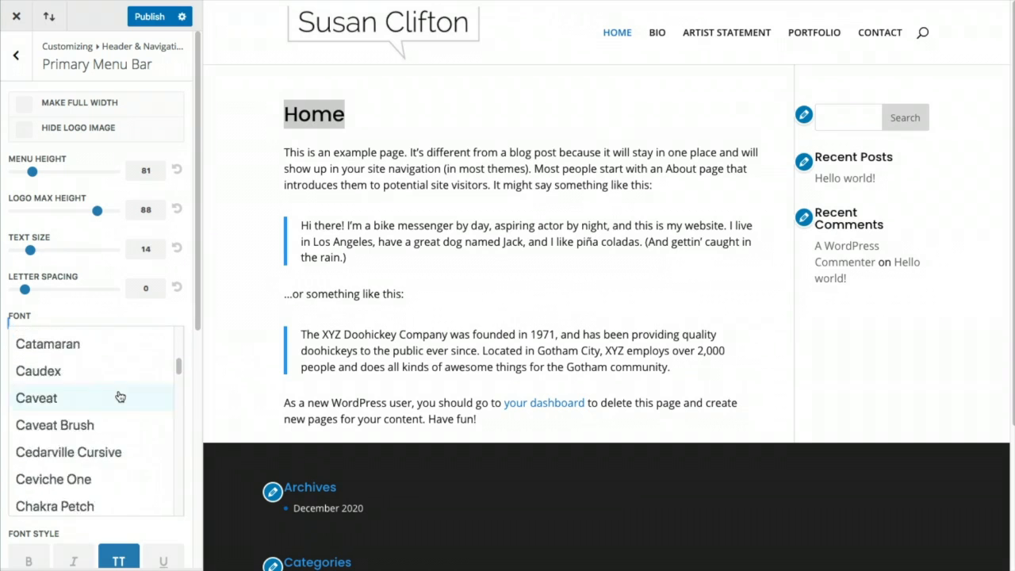
scroll(119, 396, down, 20)
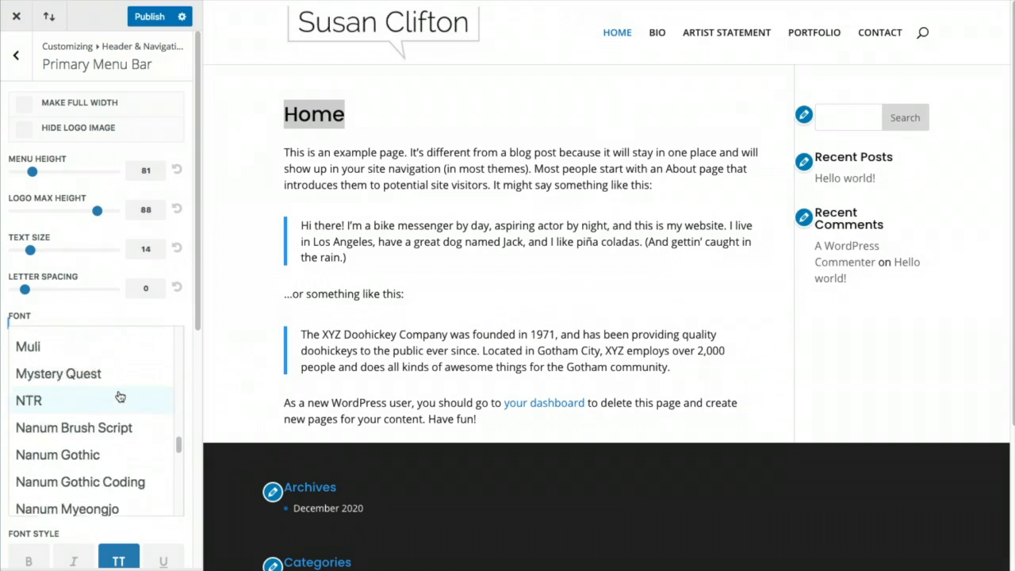
scroll(119, 396, down, 20)
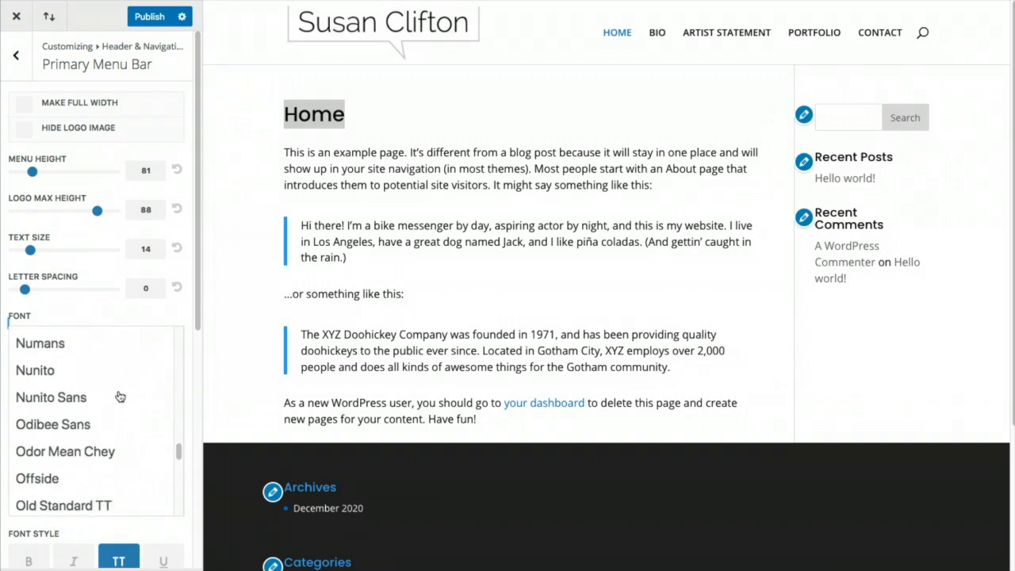
scroll(119, 394, up, 3)
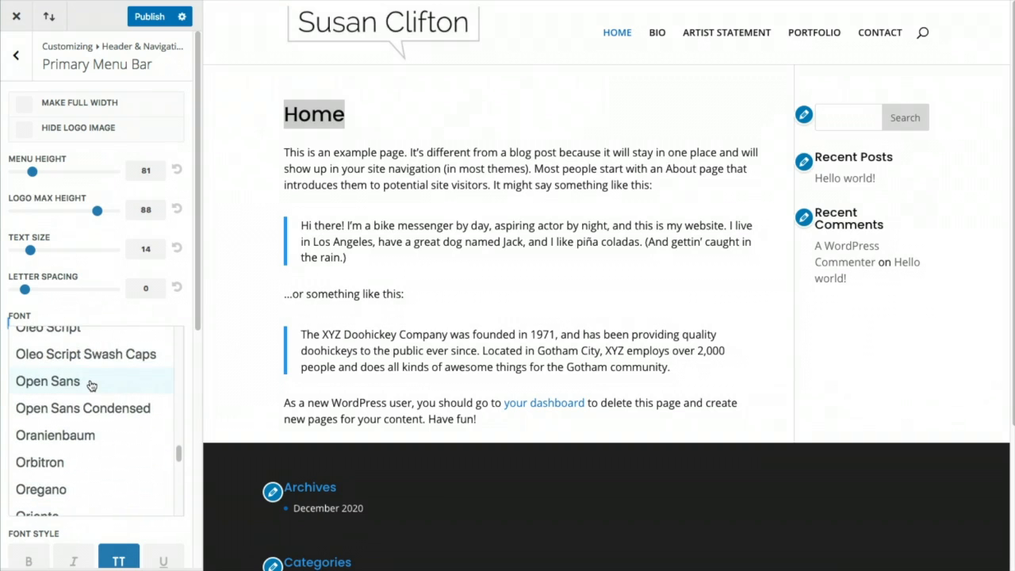
click(92, 384)
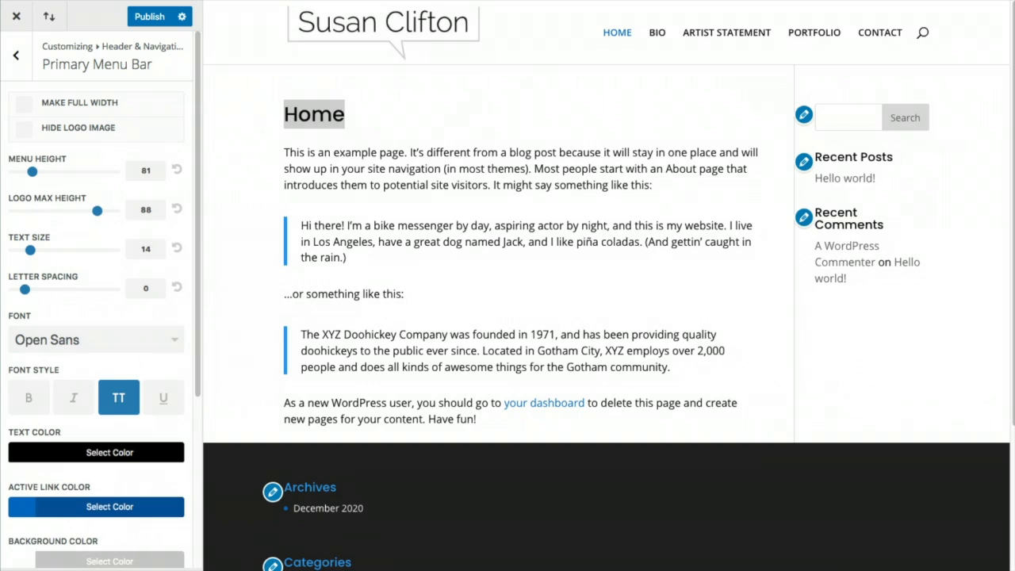
click(149, 16)
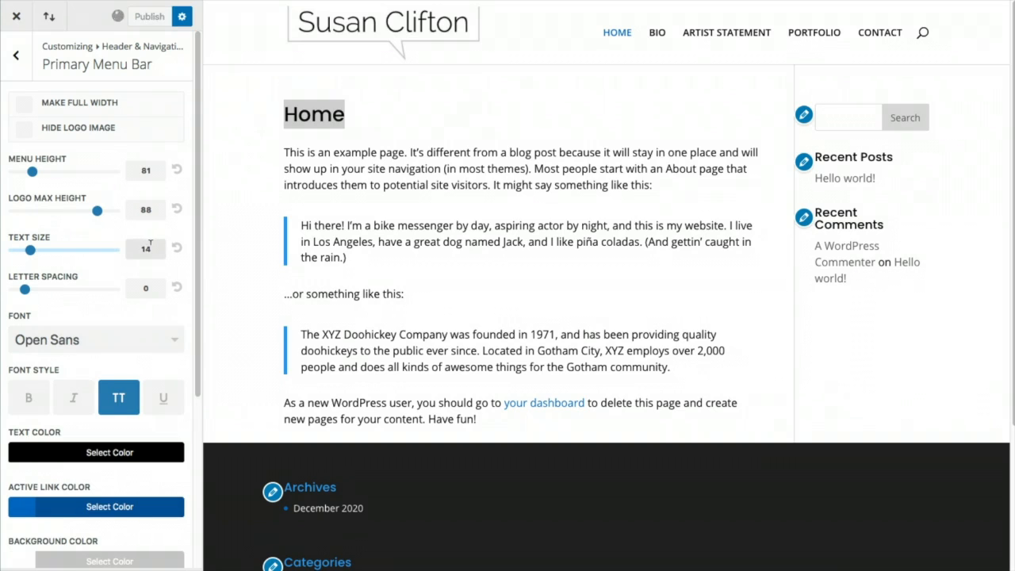
Set the dropdown menu line colour to dark blue #0c71c3 and publish
scroll(140, 342, down, 5)
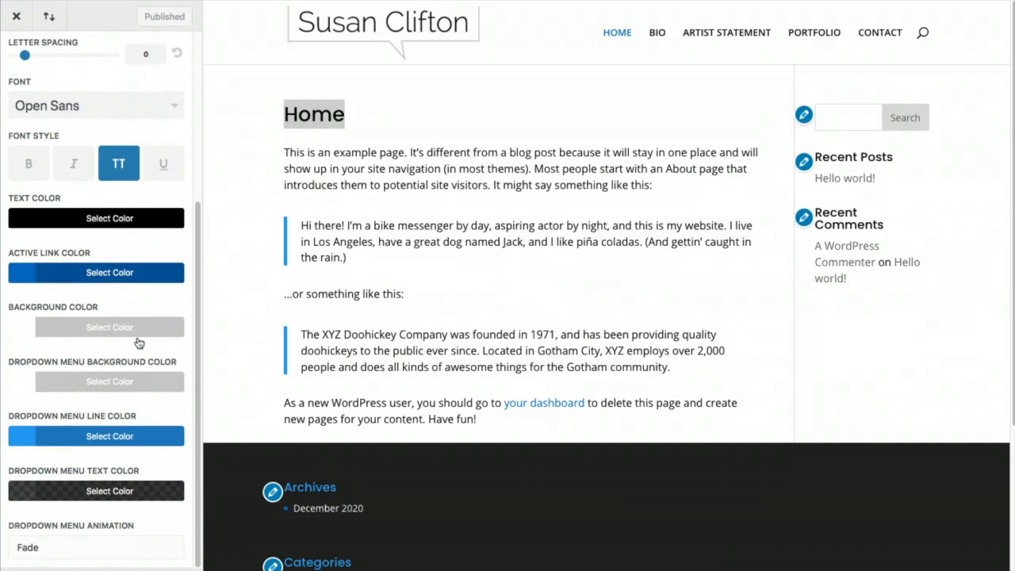
click(17, 439)
scroll(108, 492, down, 2)
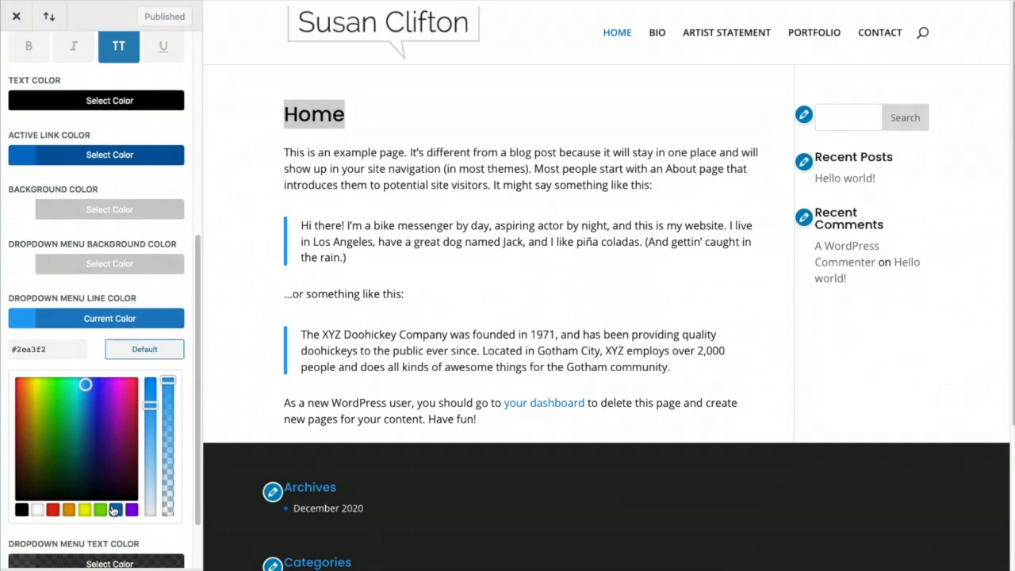
click(115, 509)
click(155, 22)
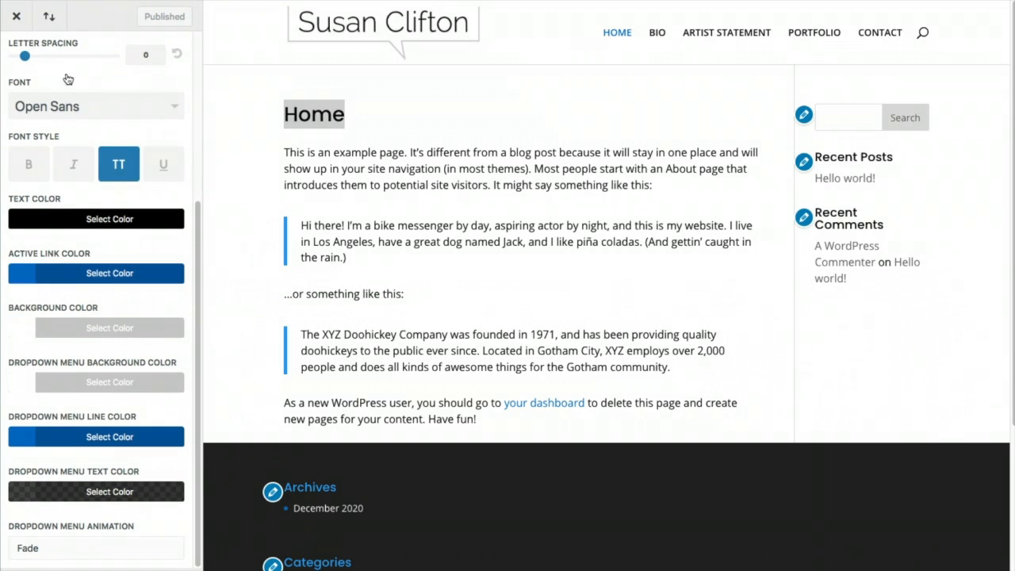
scroll(16, 56, up, 5)
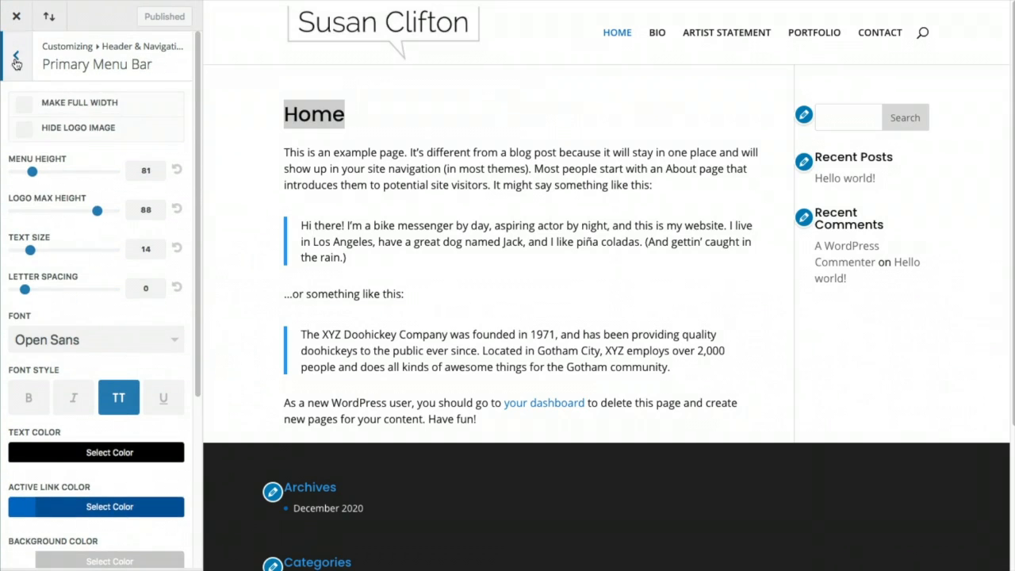
In Header Elements, show the social icons and hide the search icon
click(16, 57)
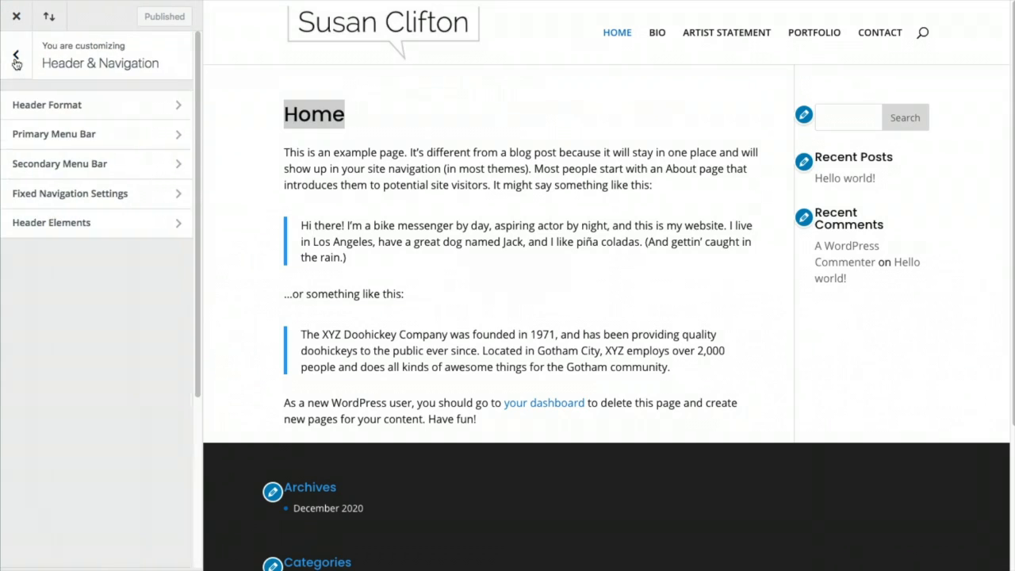
click(97, 166)
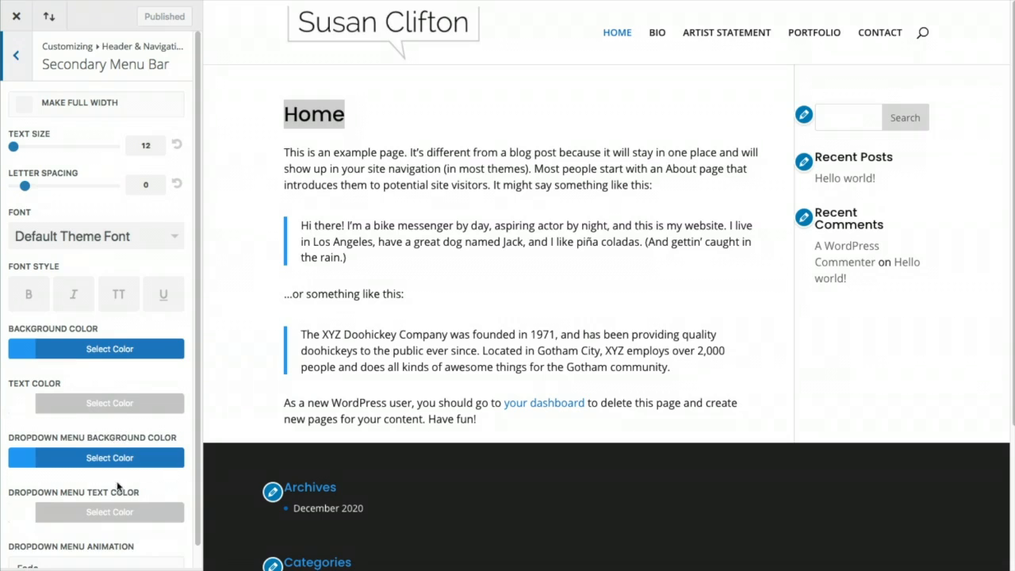
scroll(117, 484, down, 1)
scroll(69, 170, up, 1)
click(18, 67)
click(46, 222)
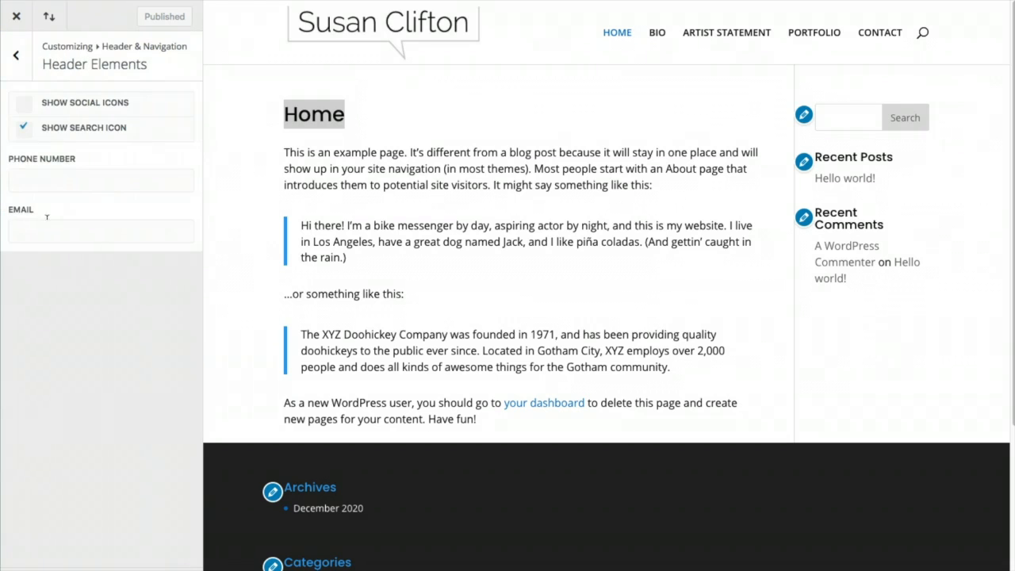
click(24, 103)
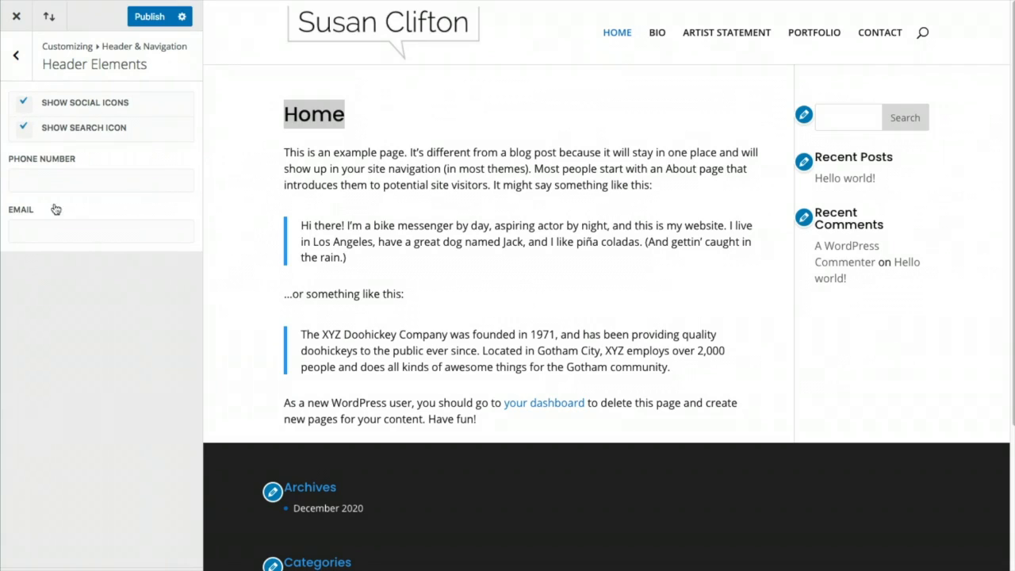
click(24, 129)
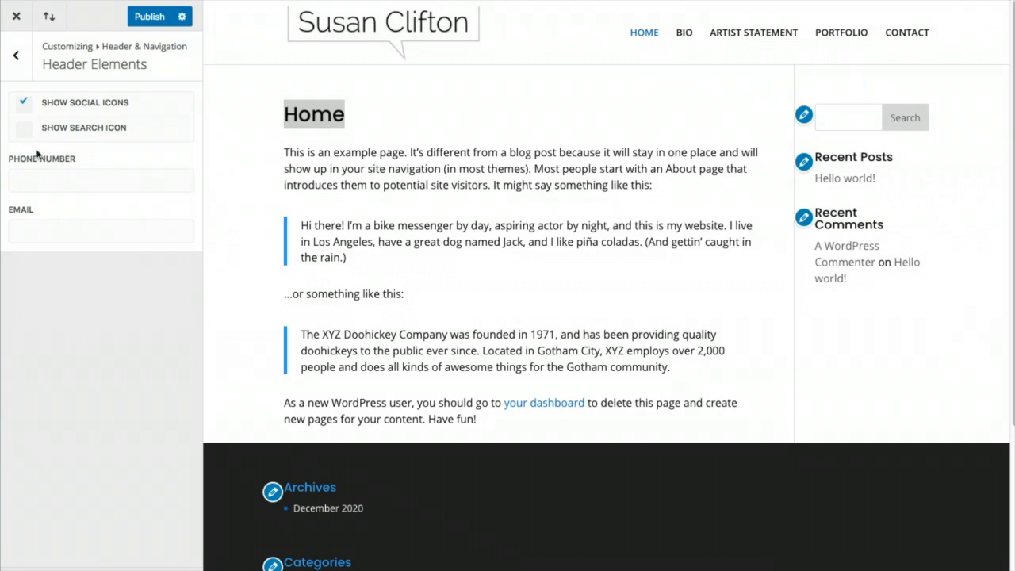
Enter the header contact phone number and e-mail address, and publish
click(33, 173)
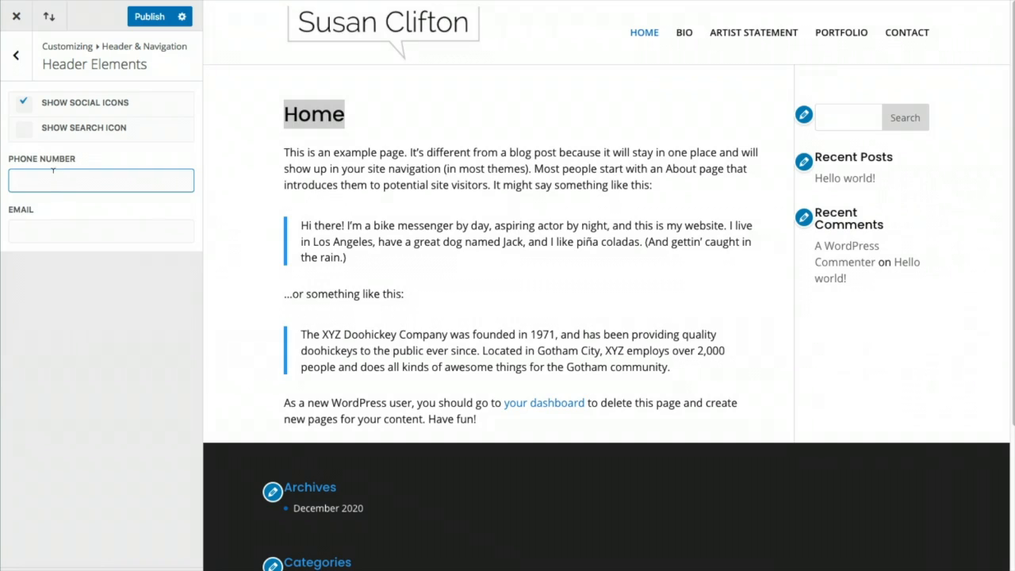
text(555-555-5555)
click(73, 224)
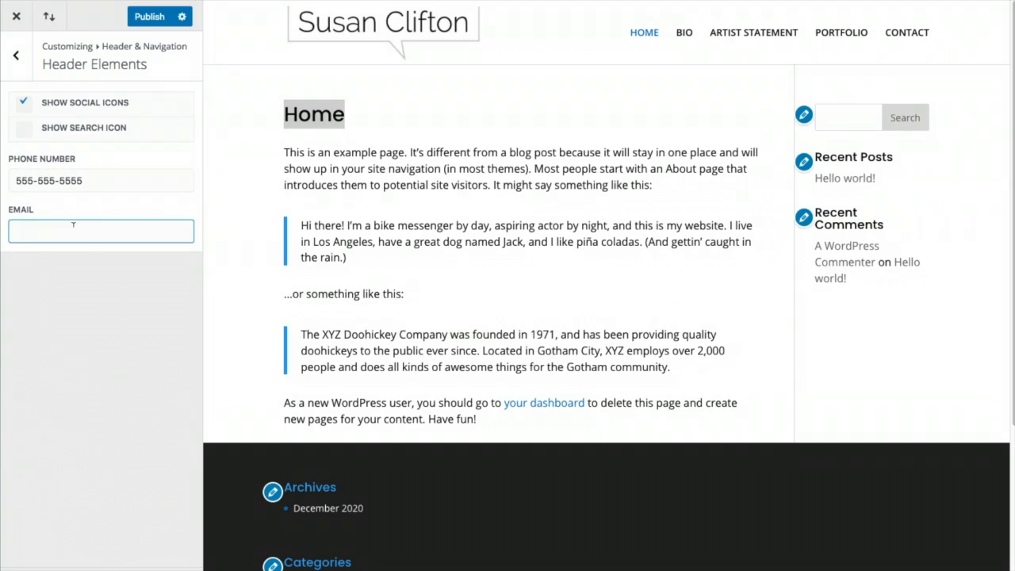
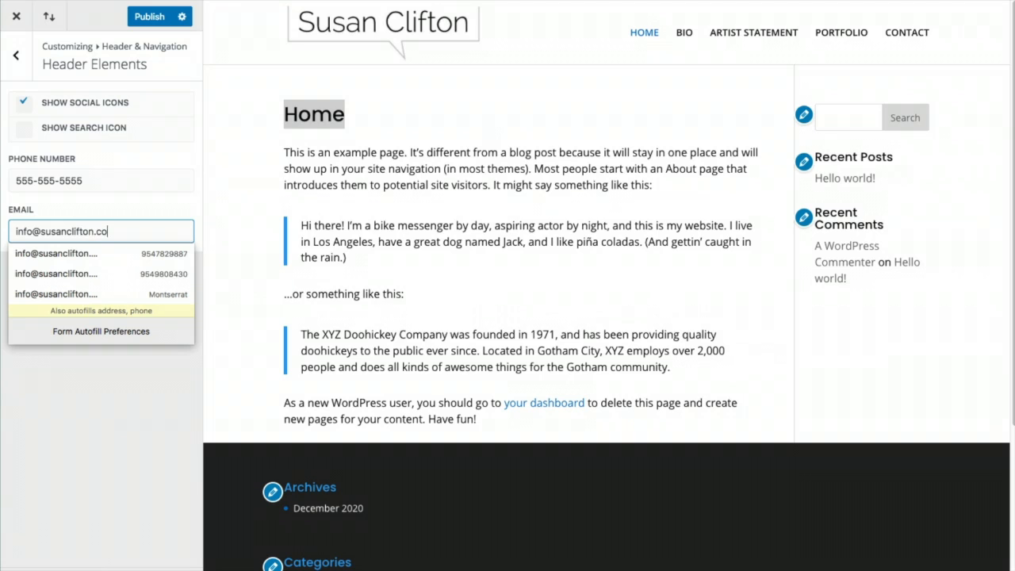
click(151, 17)
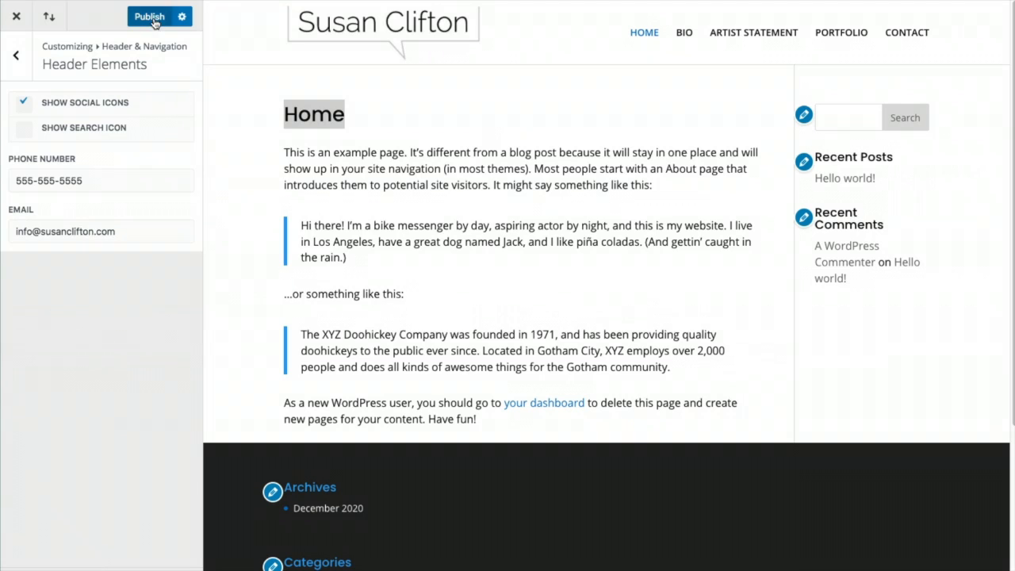
click(17, 60)
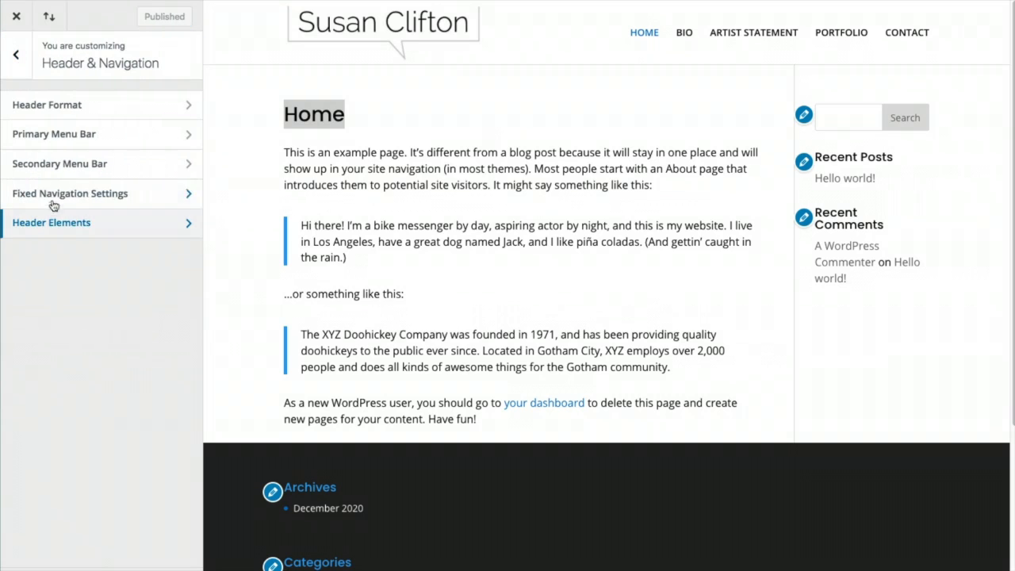
click(50, 164)
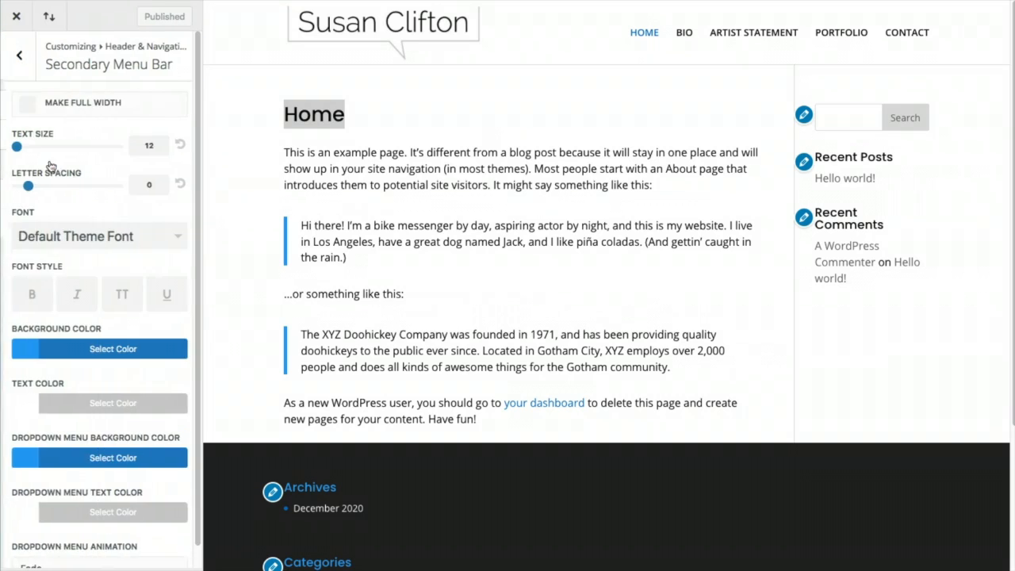
Try a darker blue background colour for the secondary menu bar
click(21, 356)
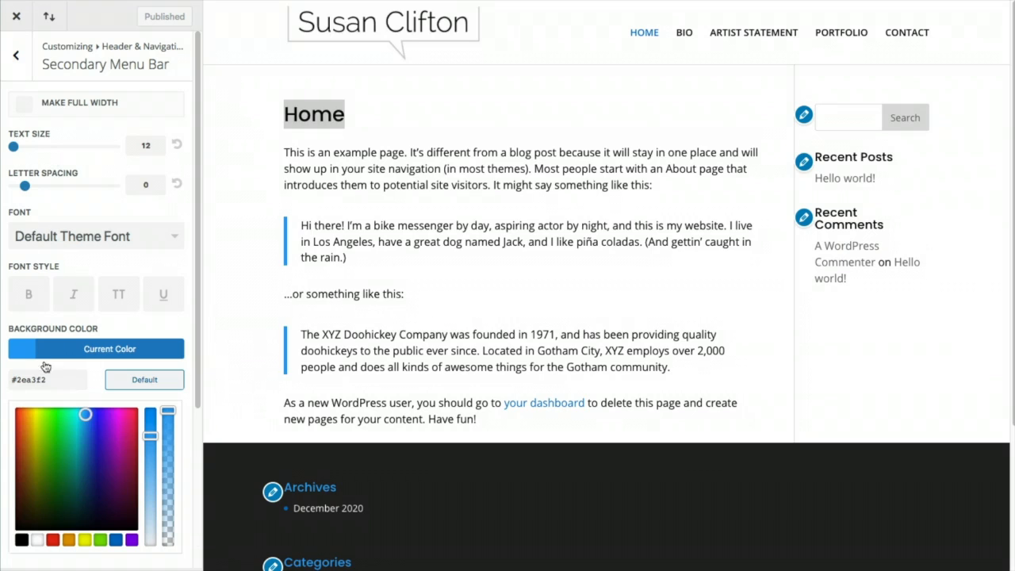
click(117, 542)
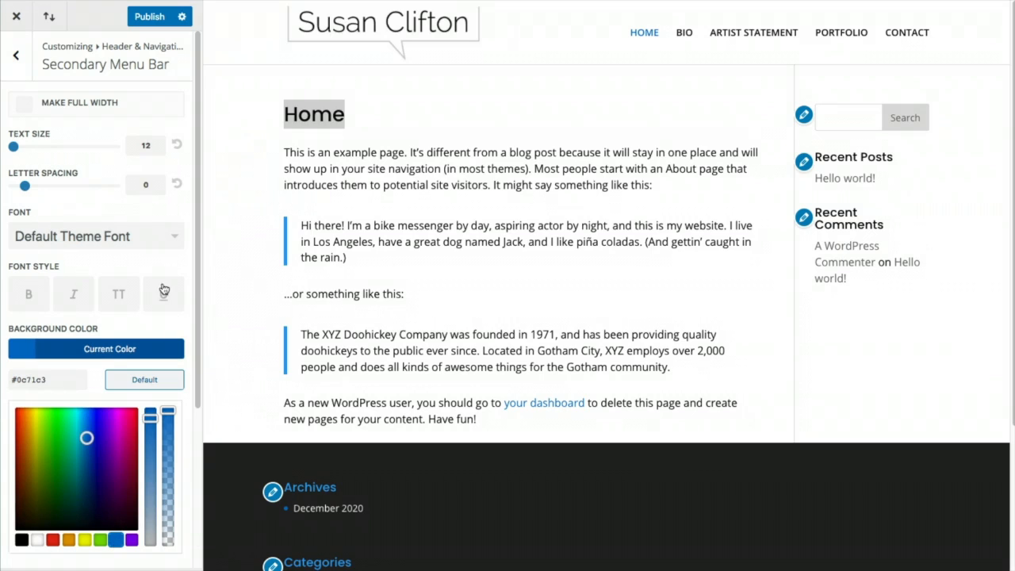
scroll(163, 288, down, 1)
scroll(163, 288, down, 3)
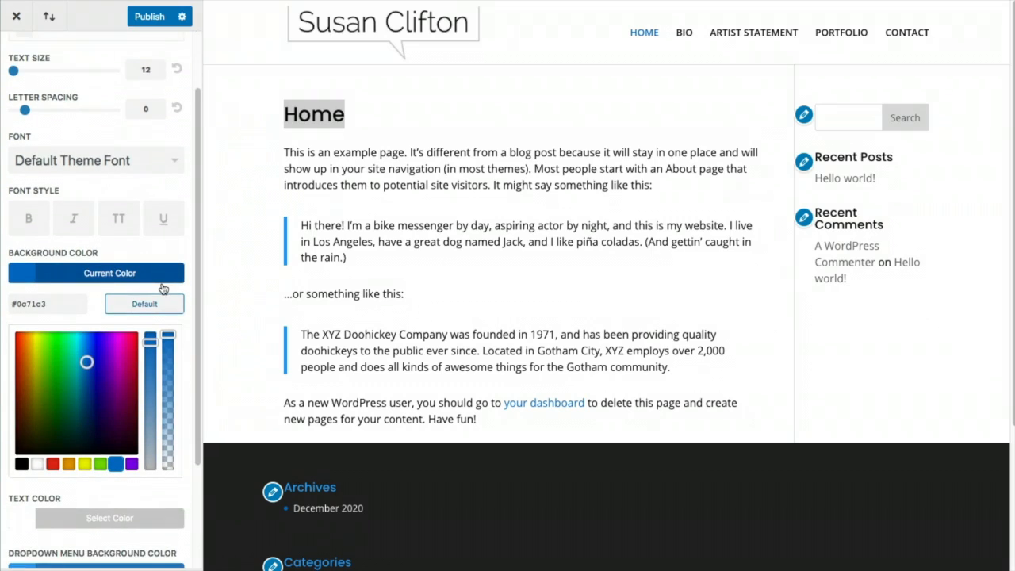
click(26, 280)
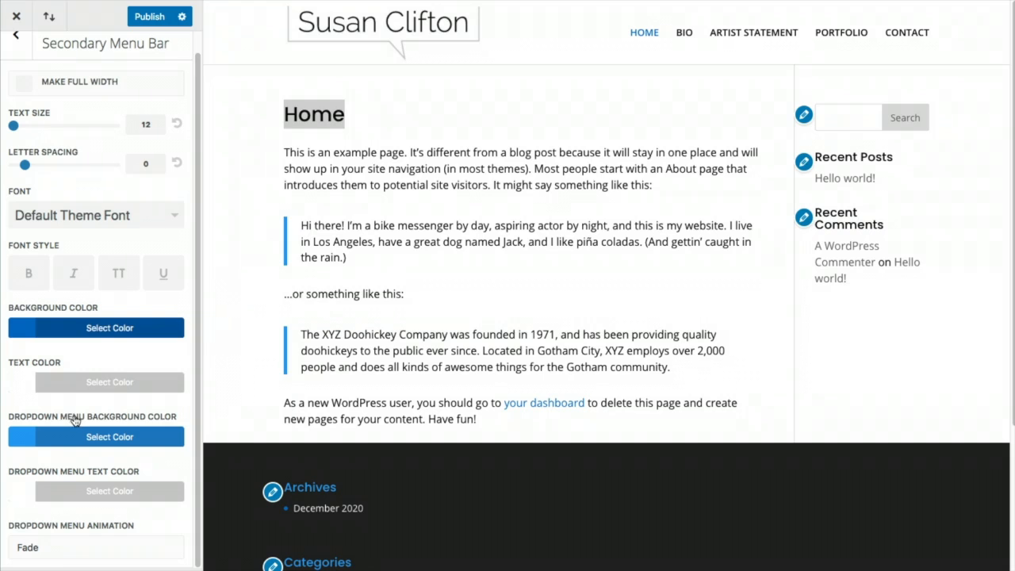
click(40, 338)
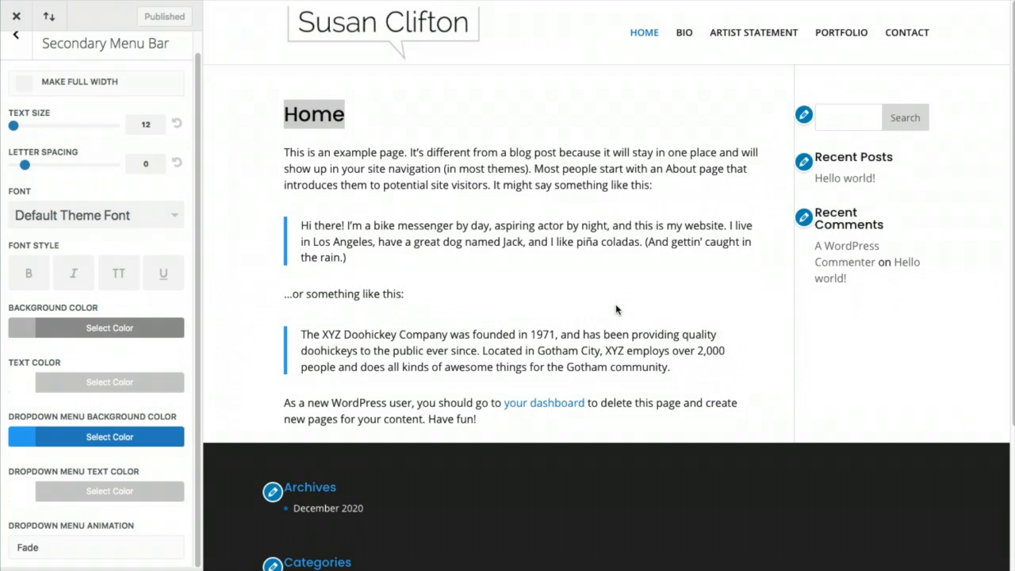
Set the secondary menu bar text colour to black #000000 and publish
click(23, 386)
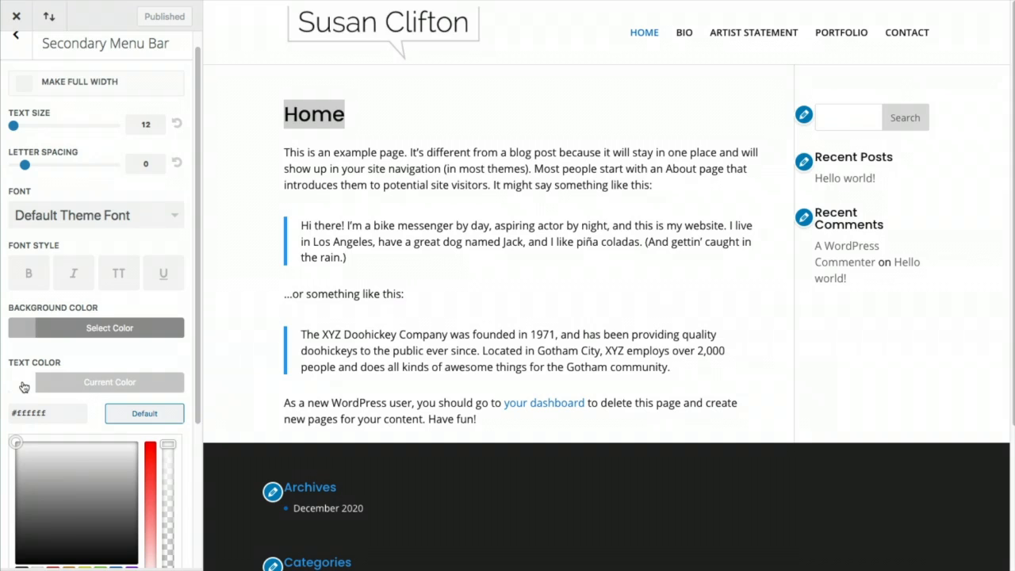
scroll(23, 421, down, 2)
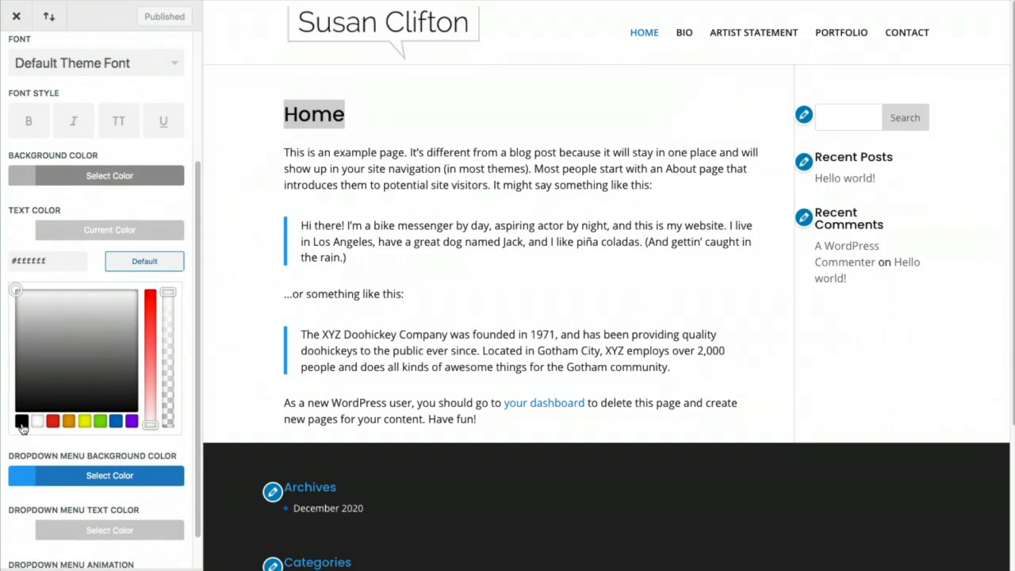
click(21, 420)
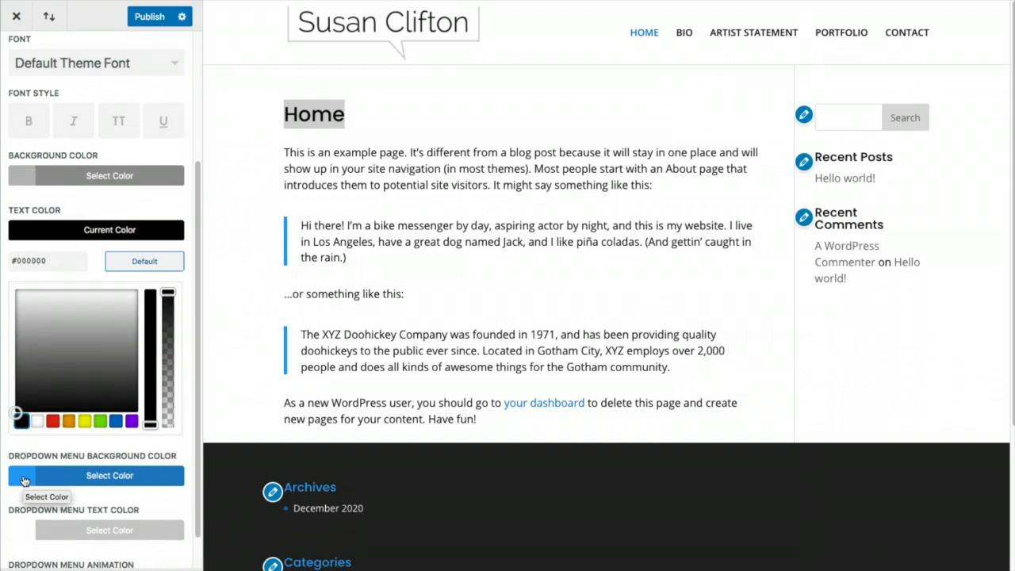
click(147, 22)
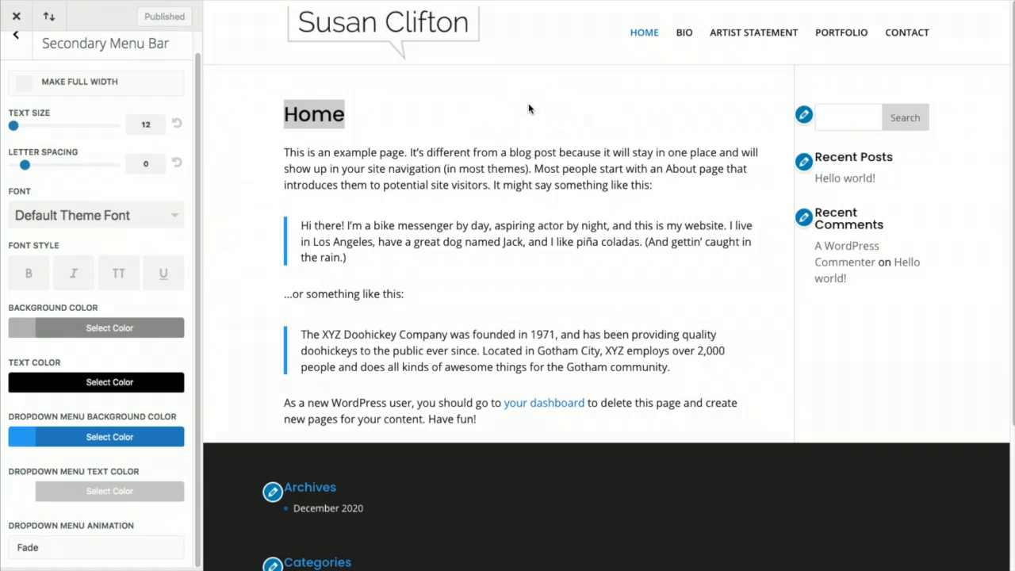
click(20, 44)
click(16, 56)
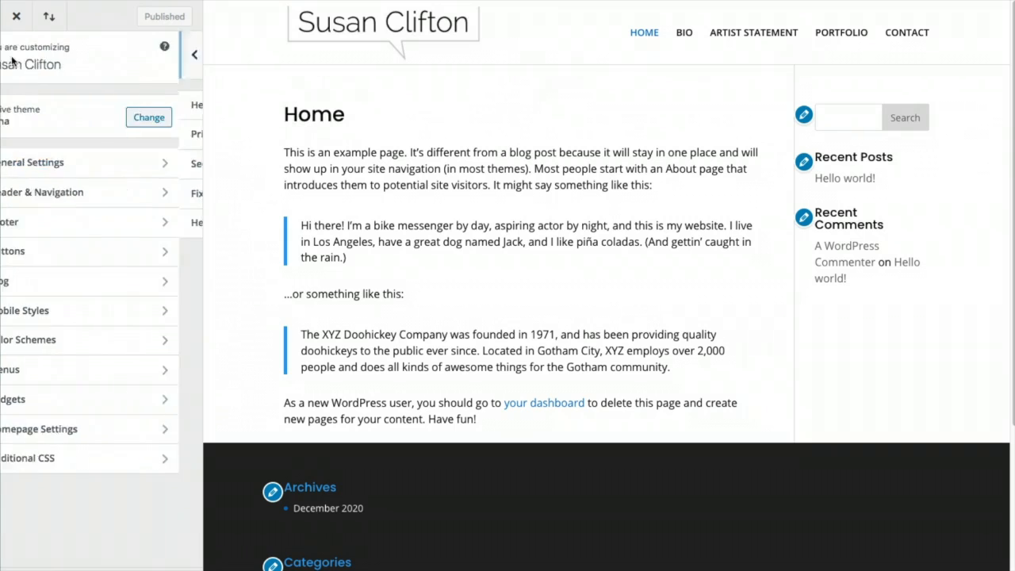
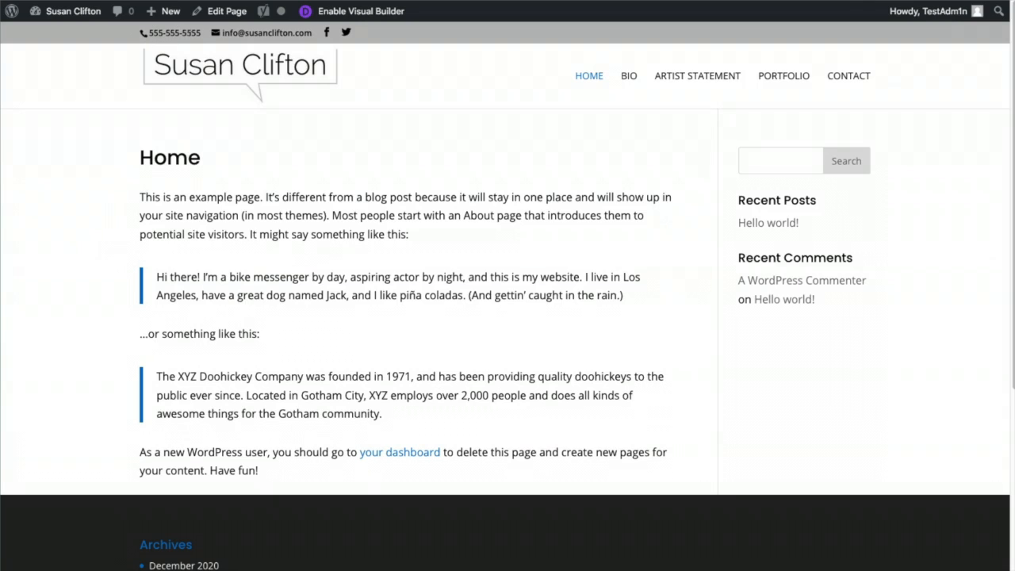
Lighten the secondary menu bar background to light grey #e5e5e5
mouse_move(48, 11)
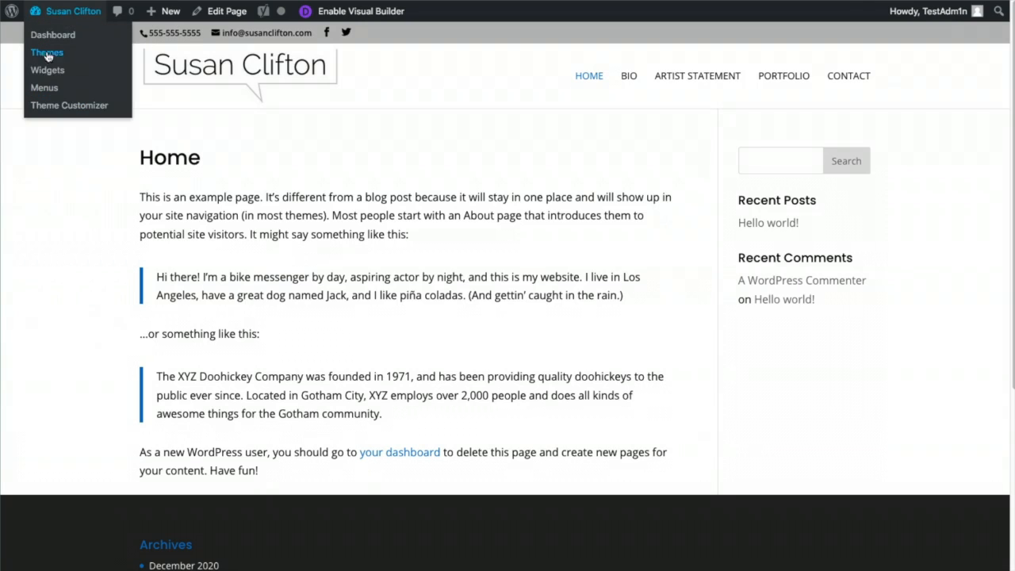
click(42, 107)
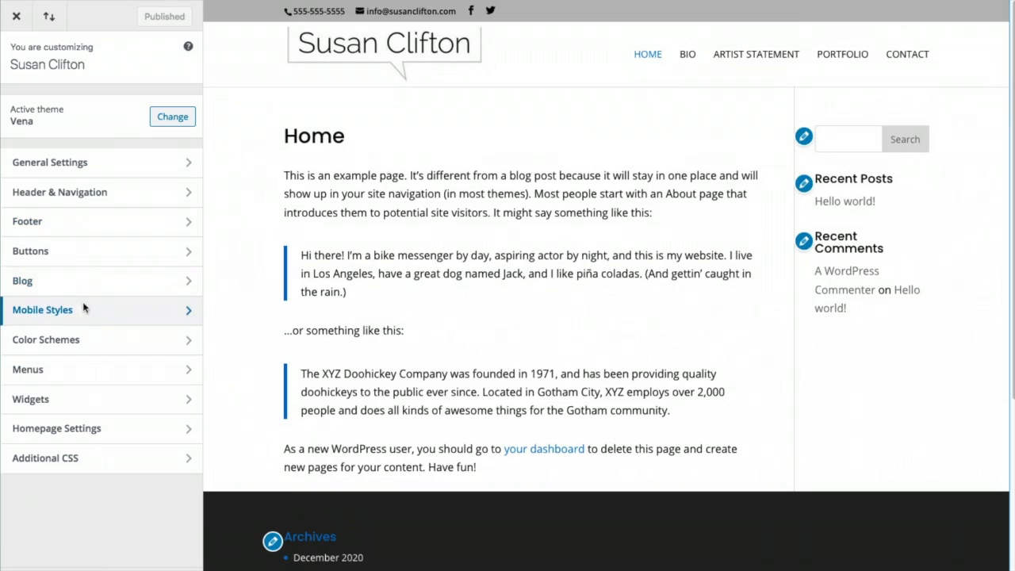
click(72, 192)
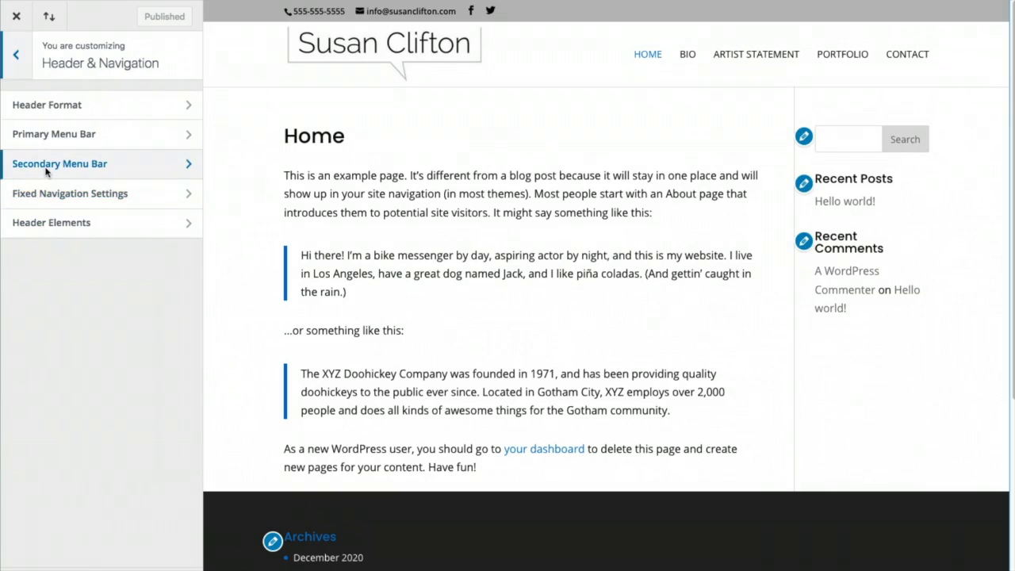
click(49, 167)
click(20, 352)
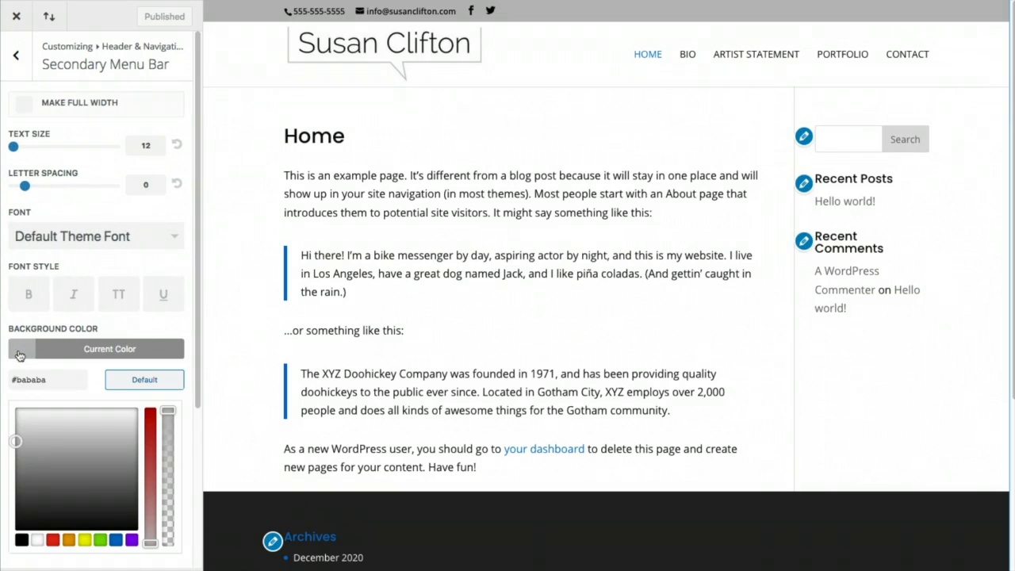
click(16, 424)
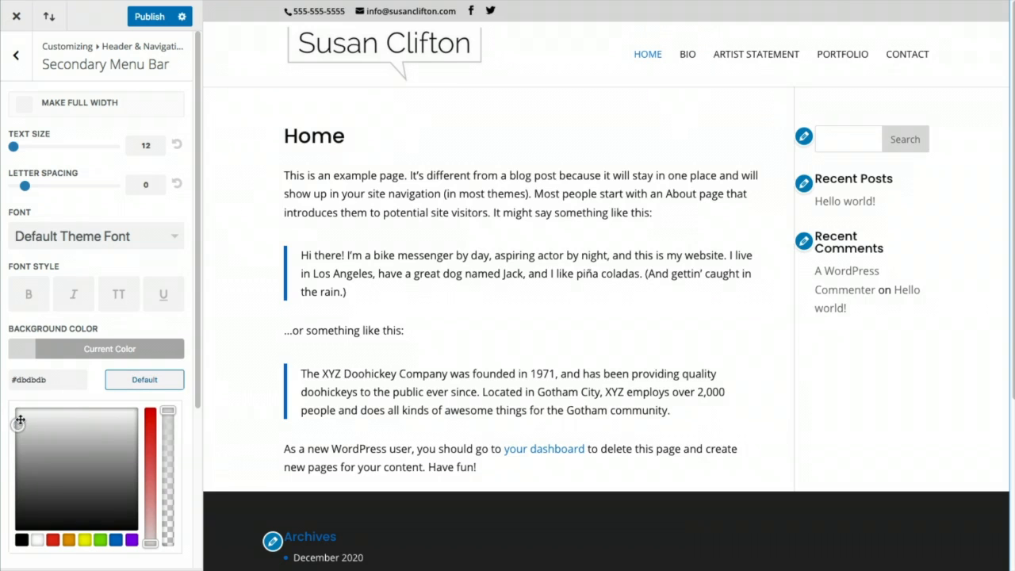
click(17, 420)
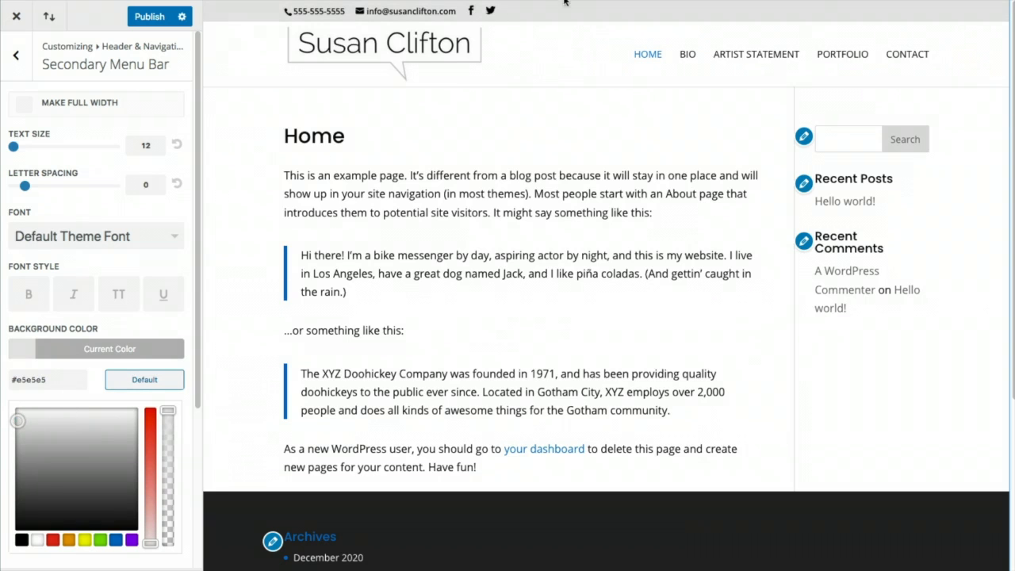
Set the secondary menu bar text colour to mid grey #606060
scroll(119, 303, down, 5)
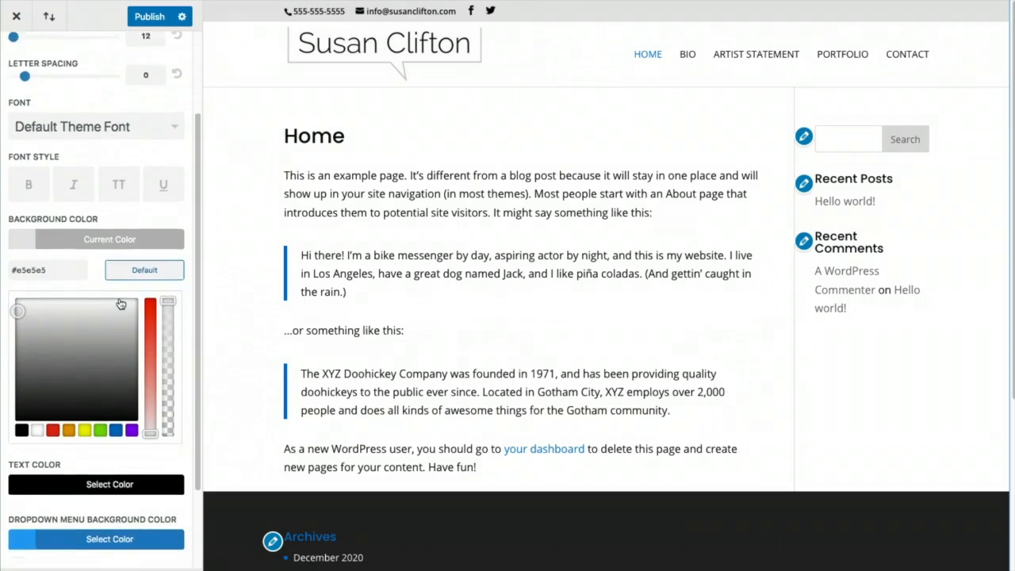
click(26, 389)
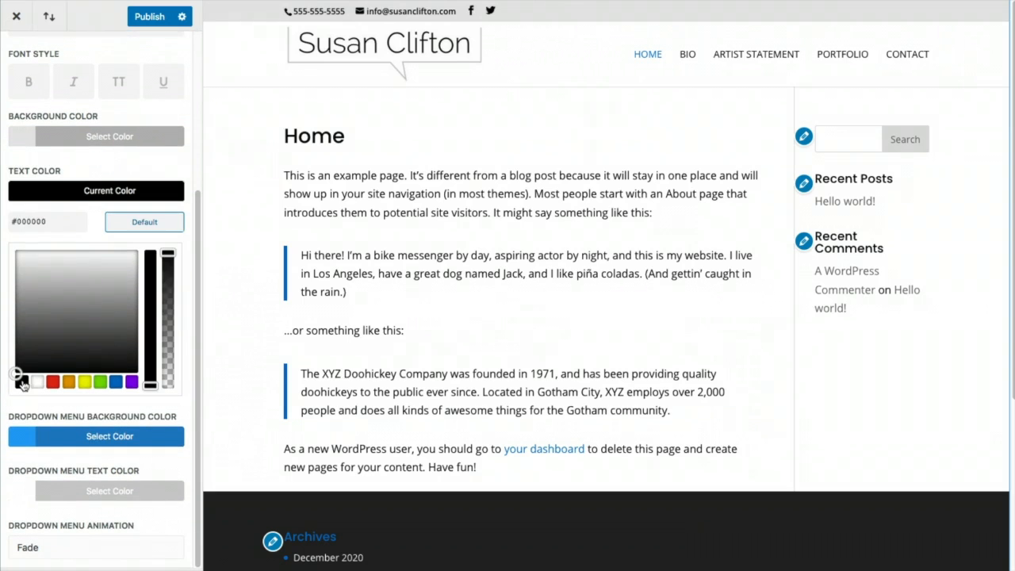
click(17, 352)
click(16, 344)
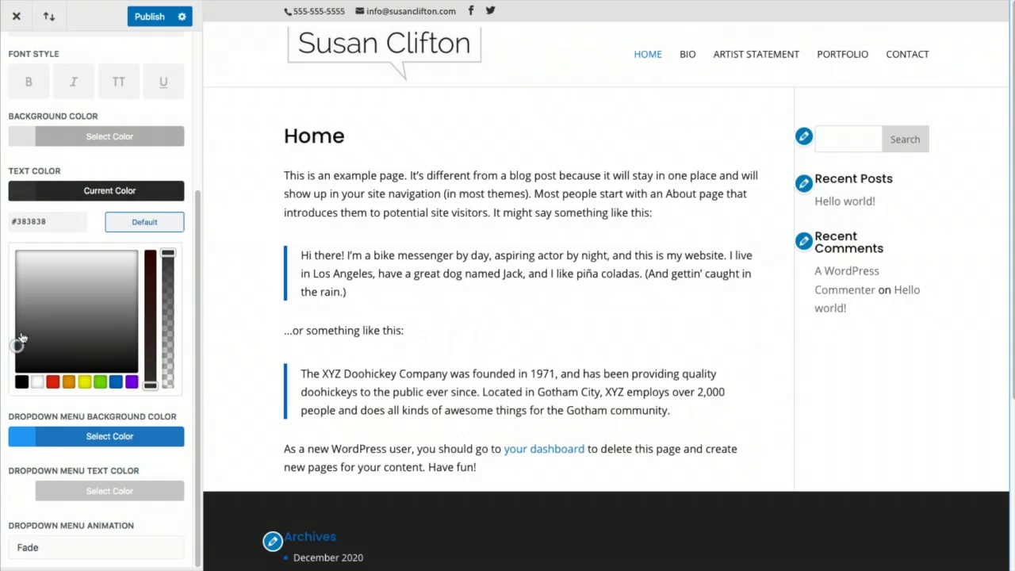
click(21, 333)
drag(25, 332, 20, 326)
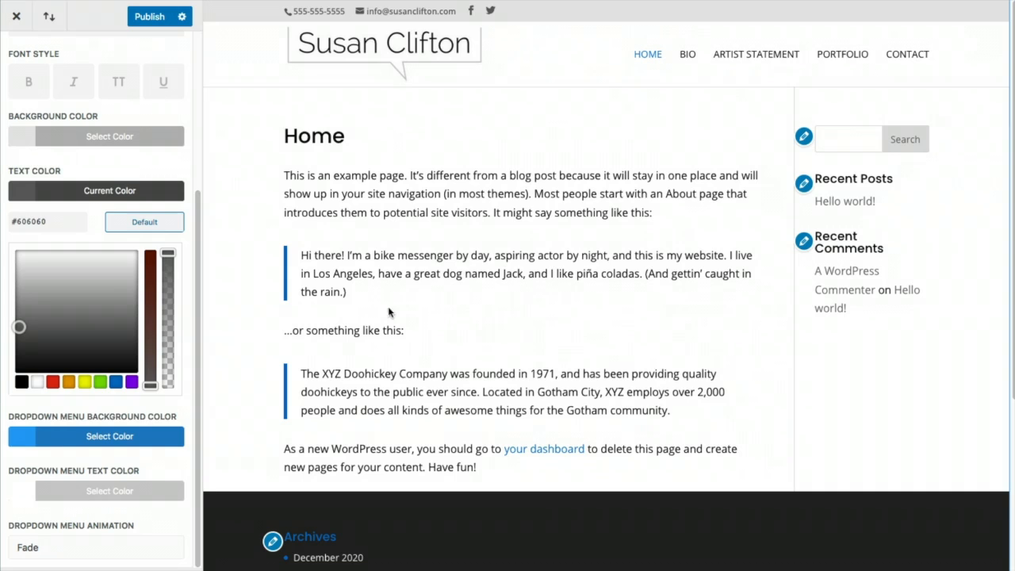
scroll(135, 314, up, 5)
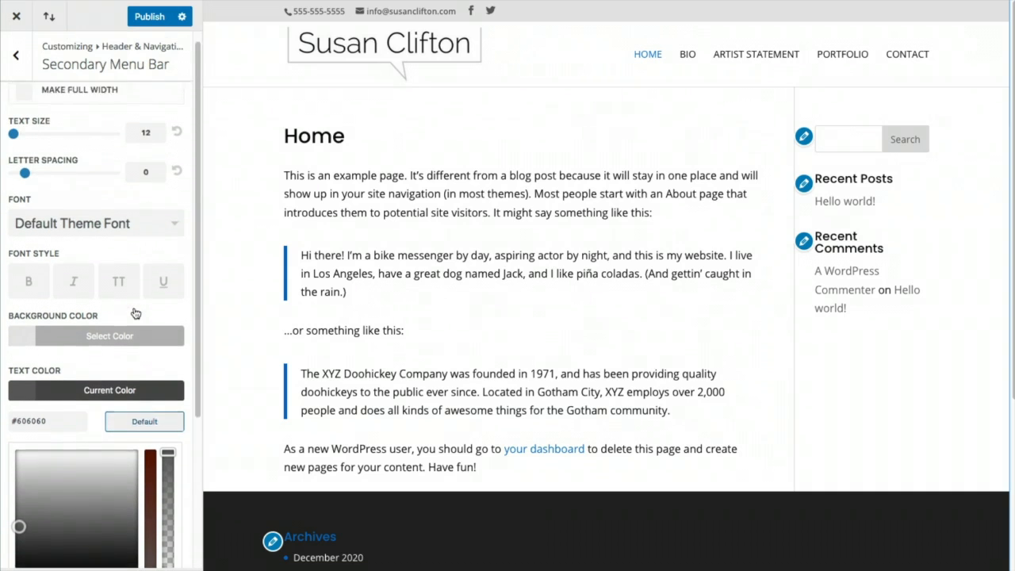
Set the secondary bar text size to 15 and its font to Open Sans
double_click(144, 144)
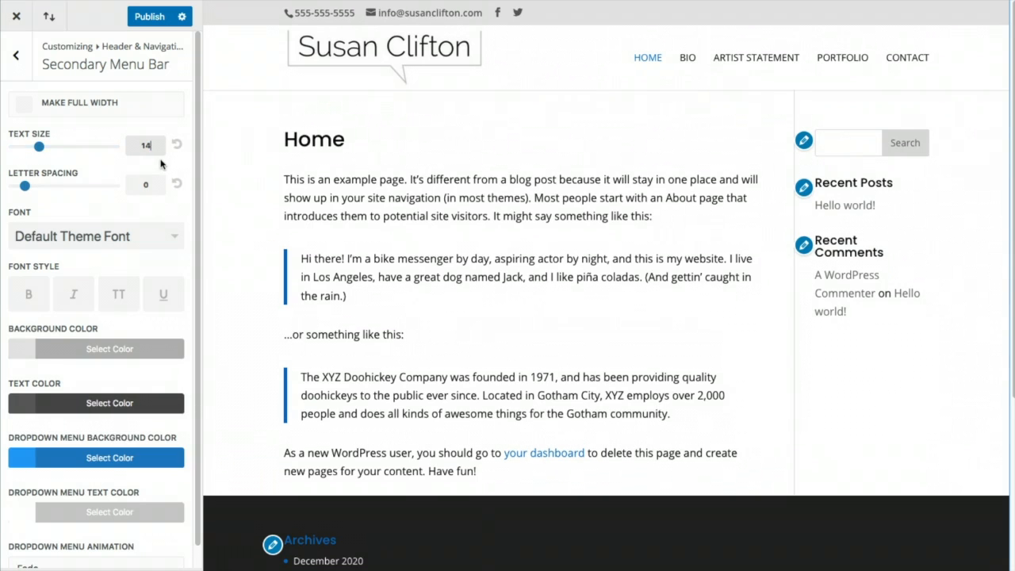
key(Up)
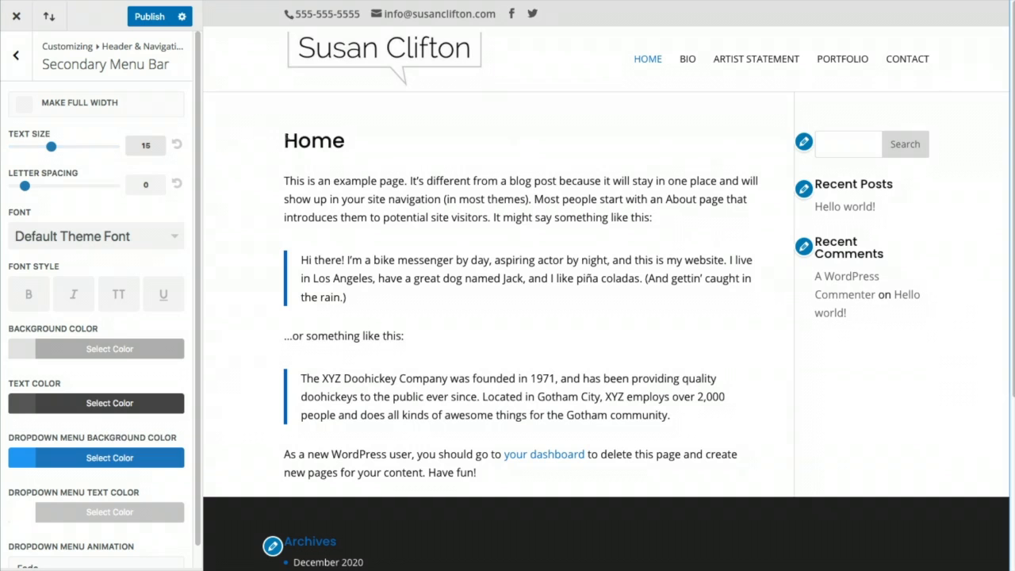
click(168, 242)
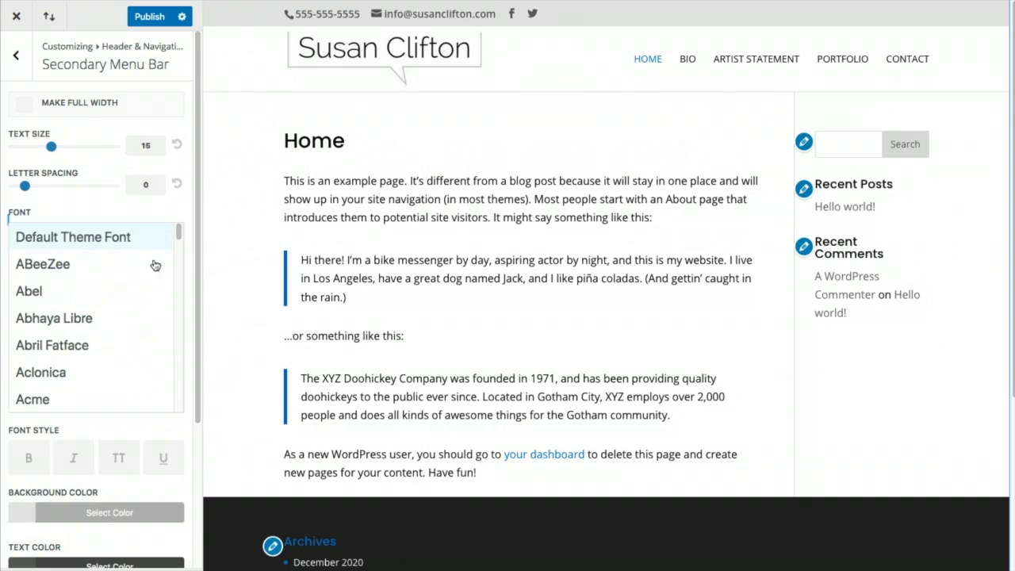
scroll(109, 359, down, 3)
scroll(108, 356, down, 20)
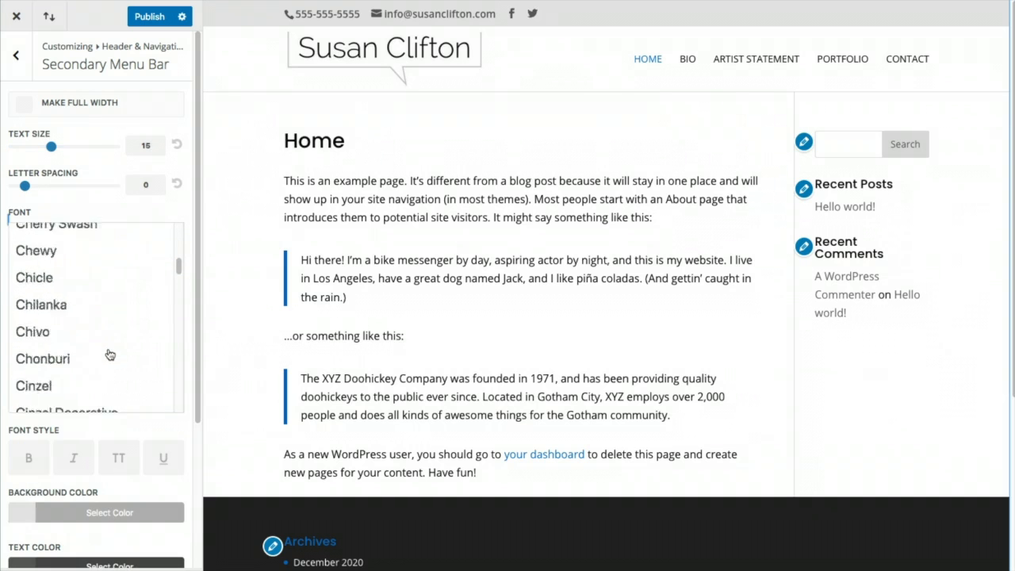
scroll(110, 355, down, 20)
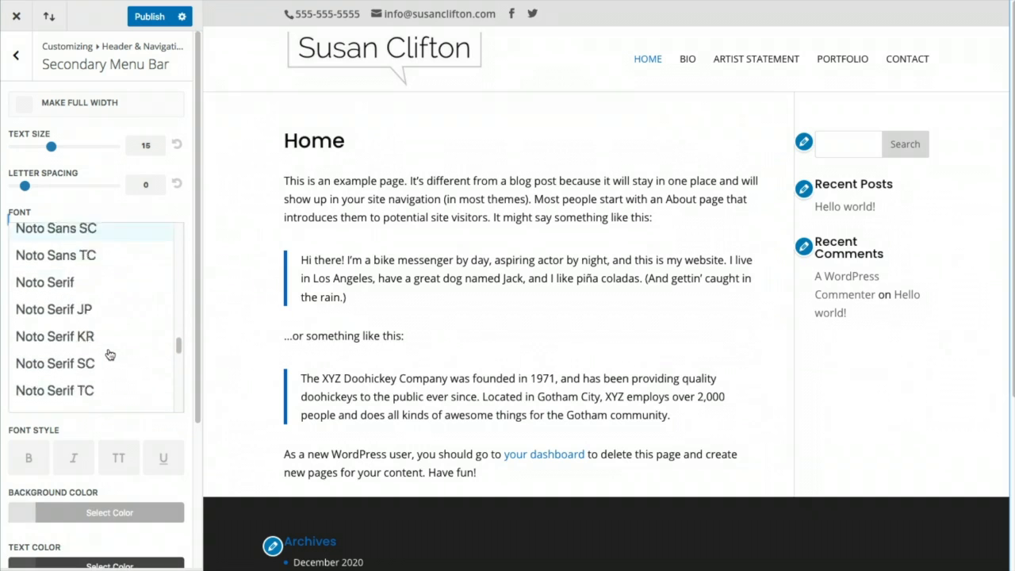
scroll(109, 355, down, 5)
scroll(109, 351, down, 2)
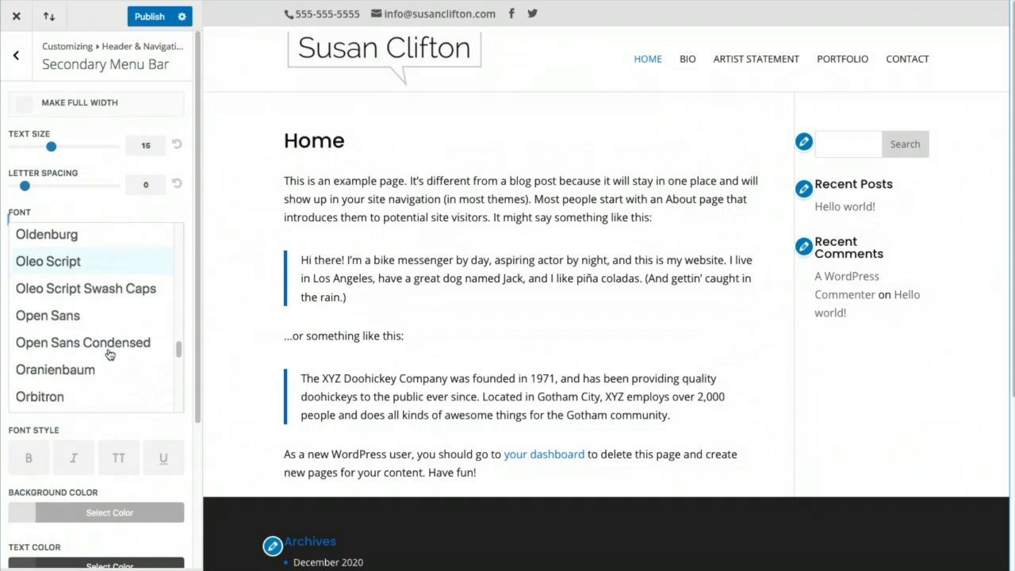
click(84, 316)
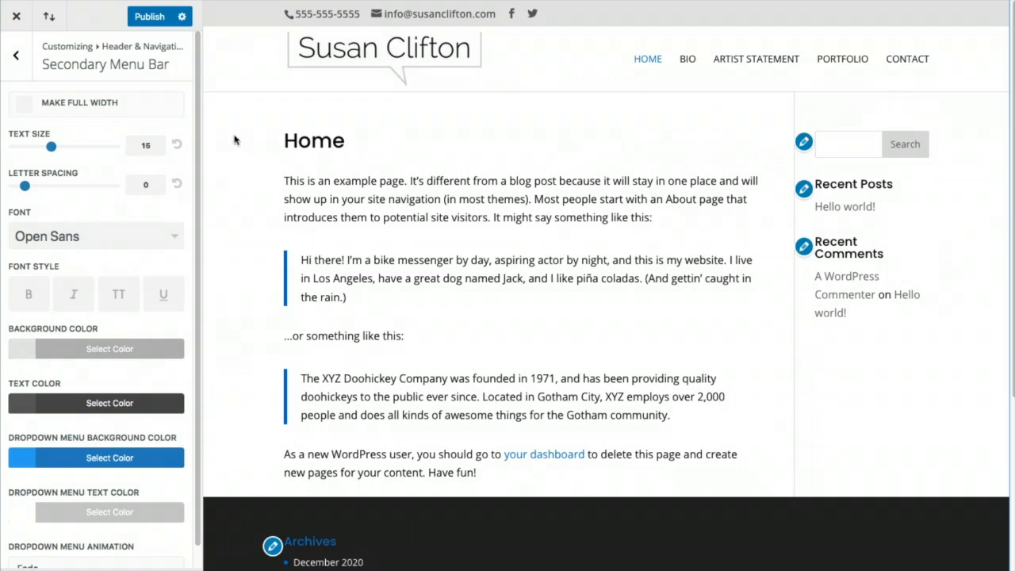
Publish the secondary menu bar changes and check the live preview
click(148, 19)
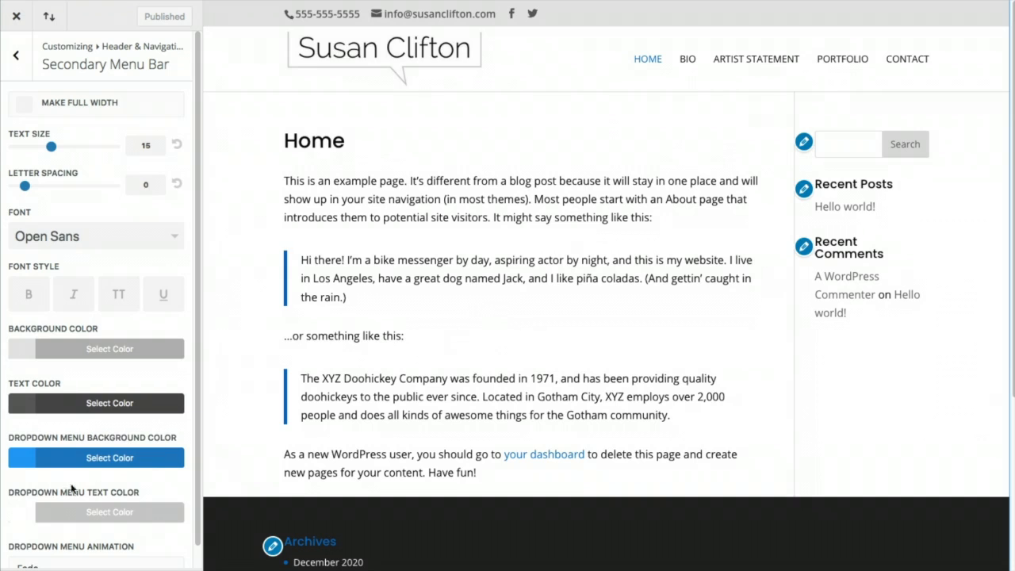
scroll(95, 445, down, 1)
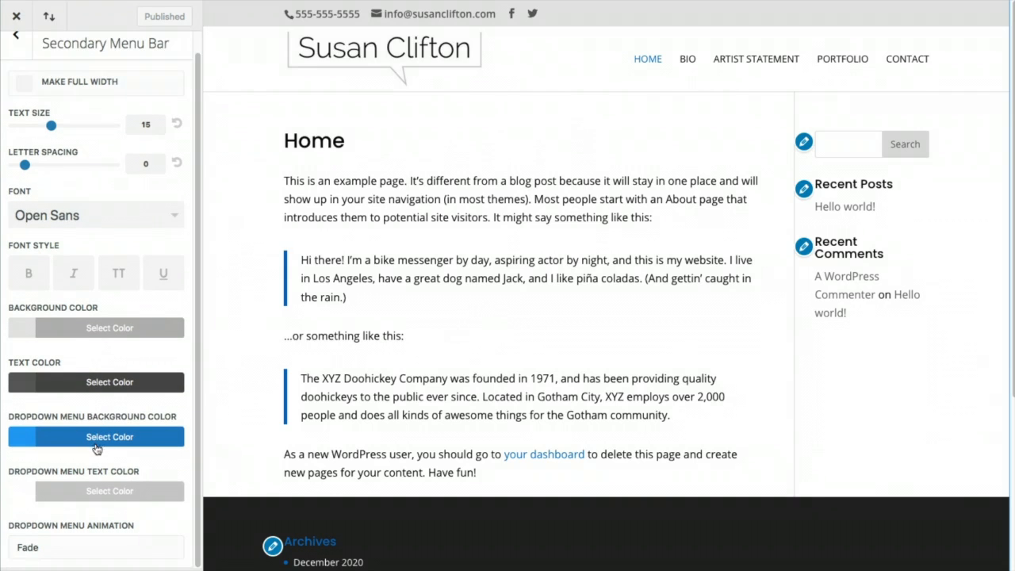
scroll(152, 262, up, 1)
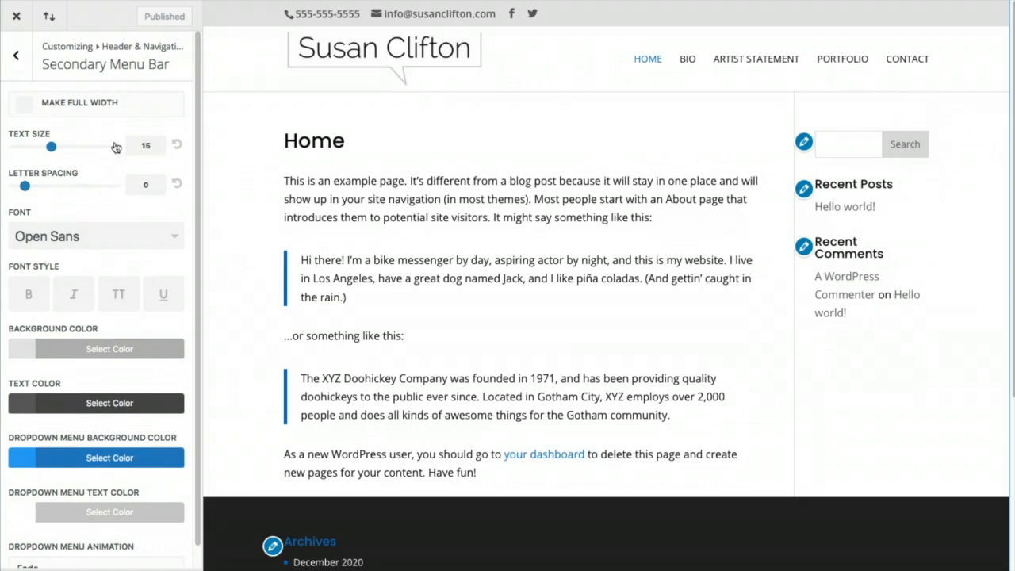
Switch the footer column layout to three columns, placing Archives and Categories side by side
click(13, 60)
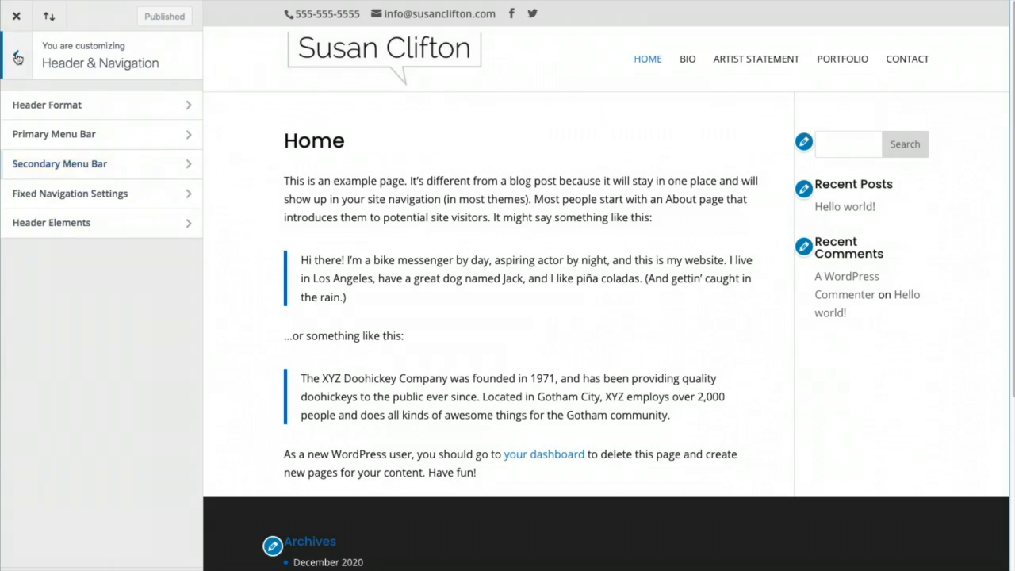
click(17, 58)
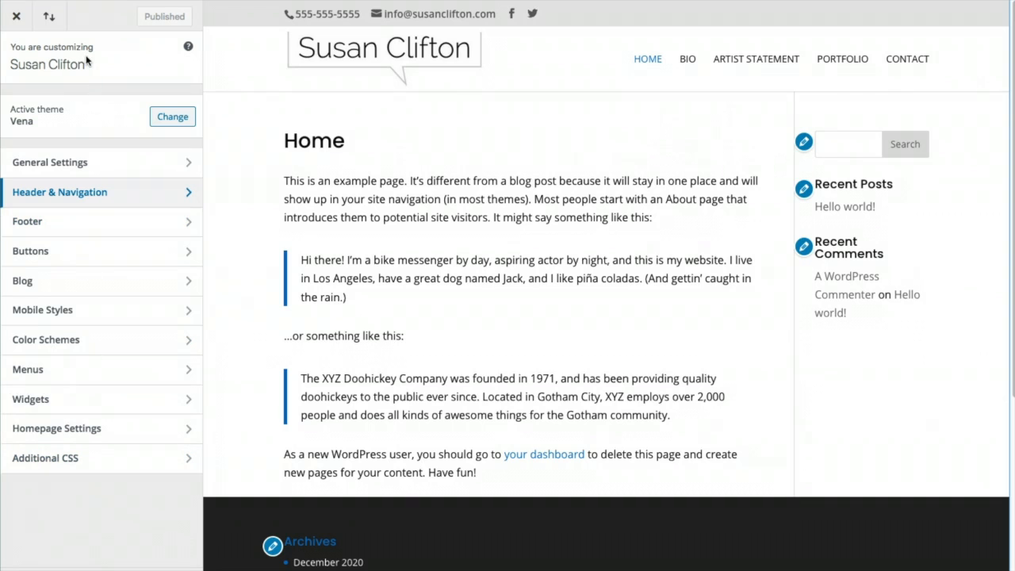
click(74, 227)
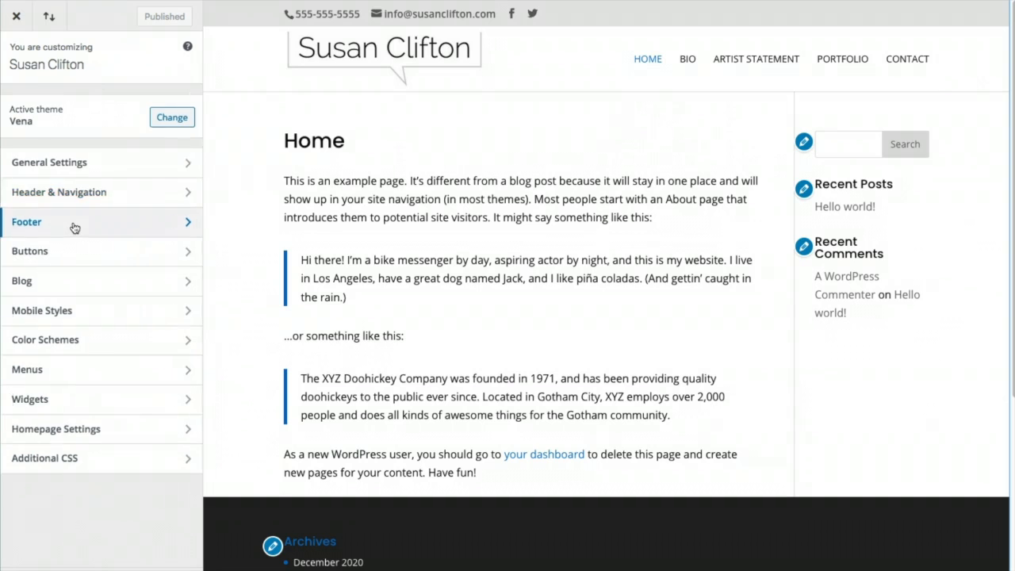
click(61, 111)
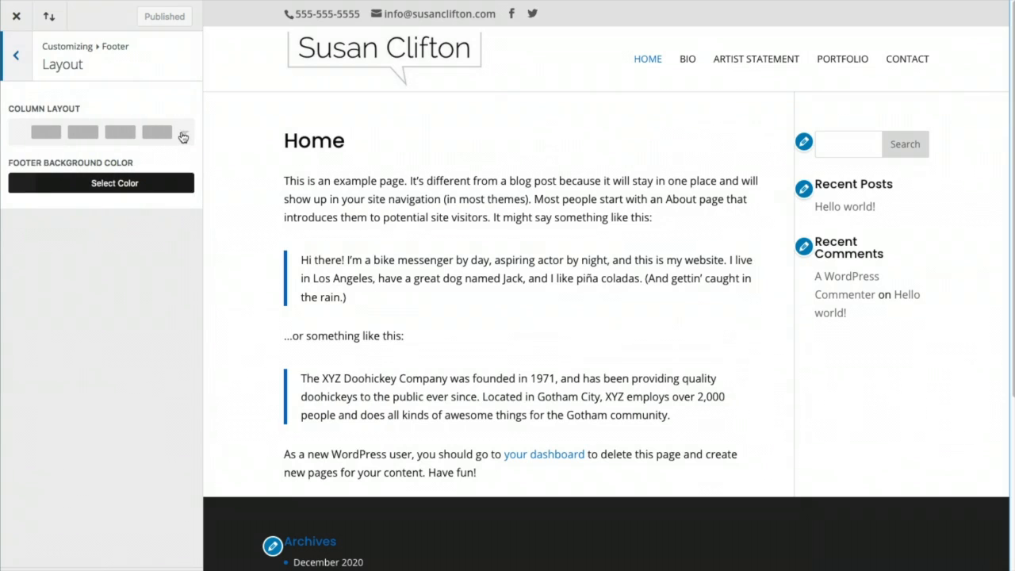
scroll(634, 550, down, 3)
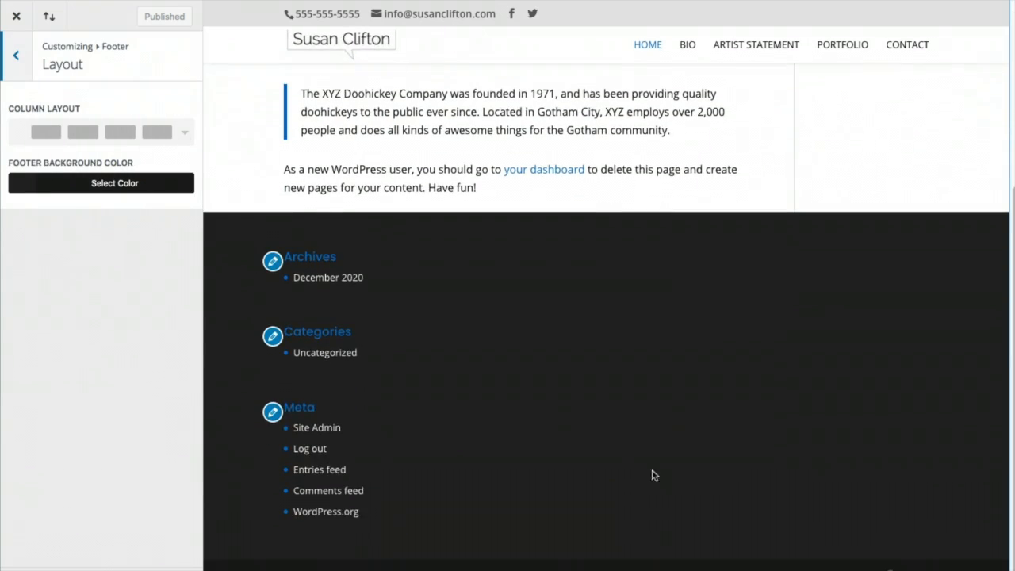
click(178, 137)
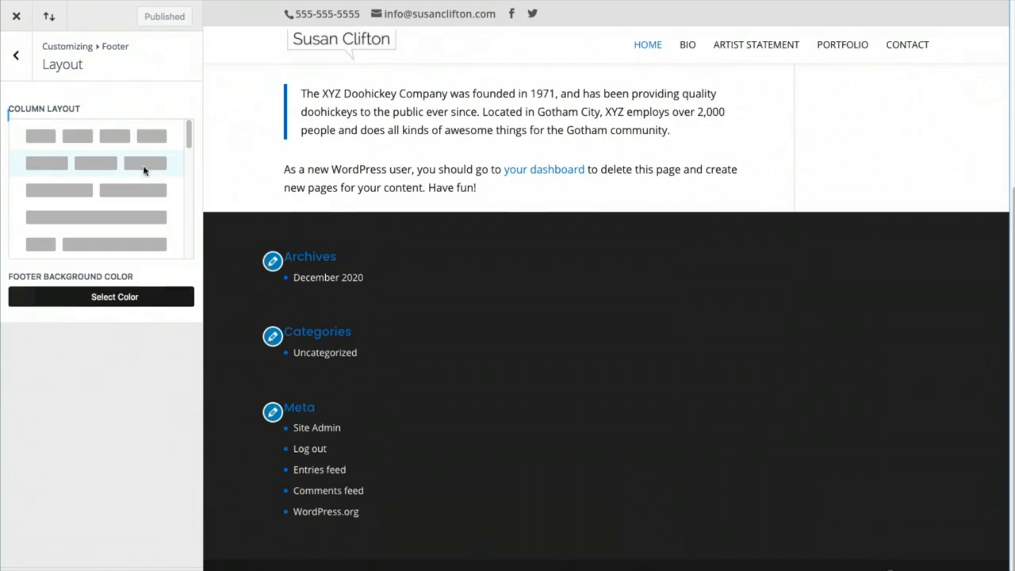
click(97, 162)
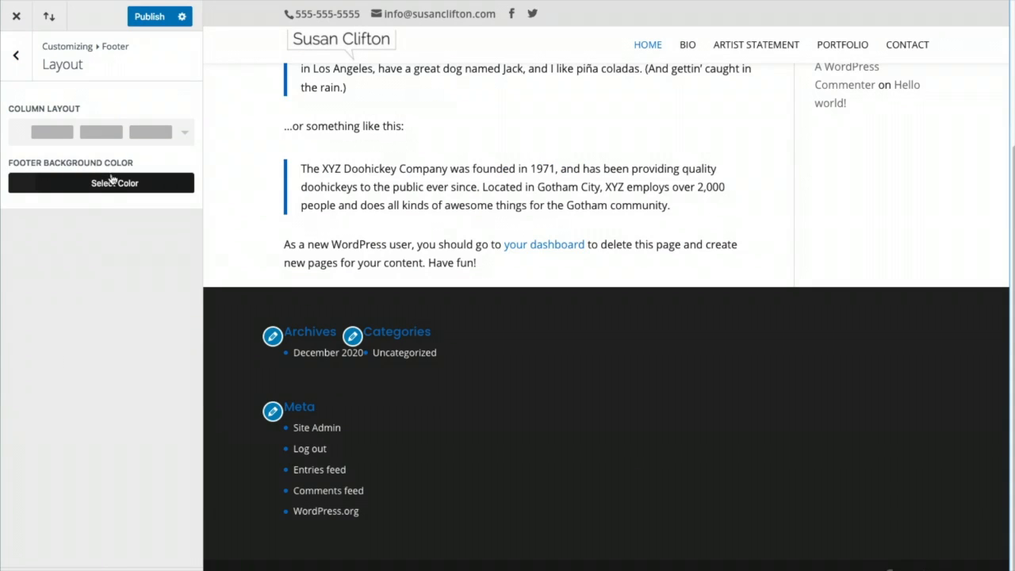
click(15, 57)
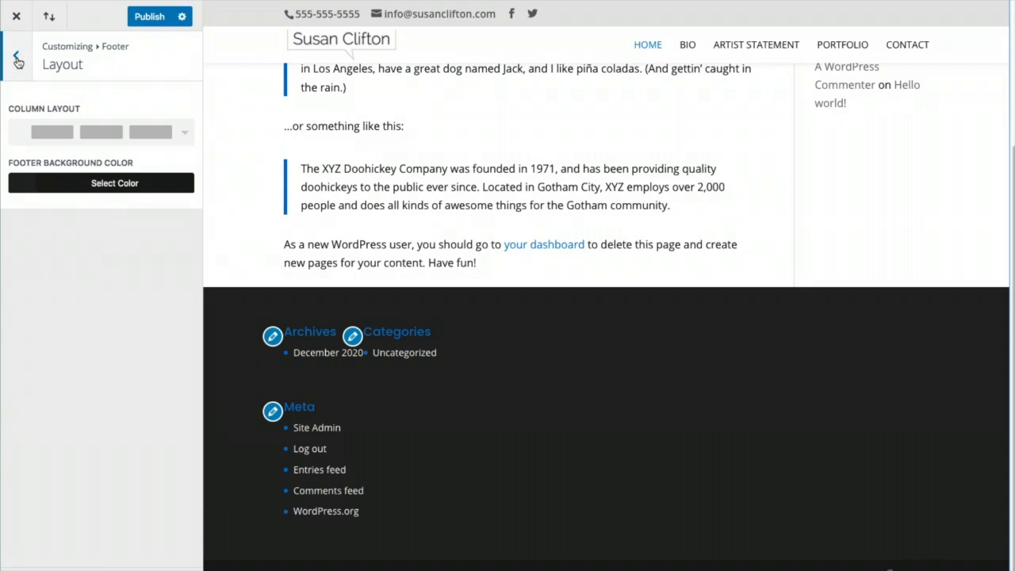
click(64, 134)
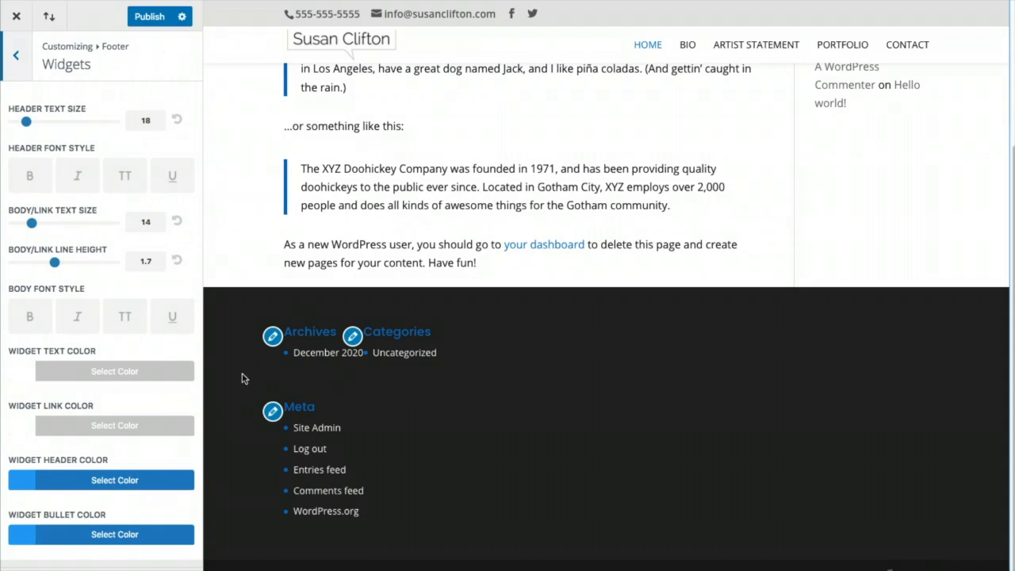
Make the footer widget headings white (#ffffff) and publish
click(26, 480)
scroll(26, 529, down, 4)
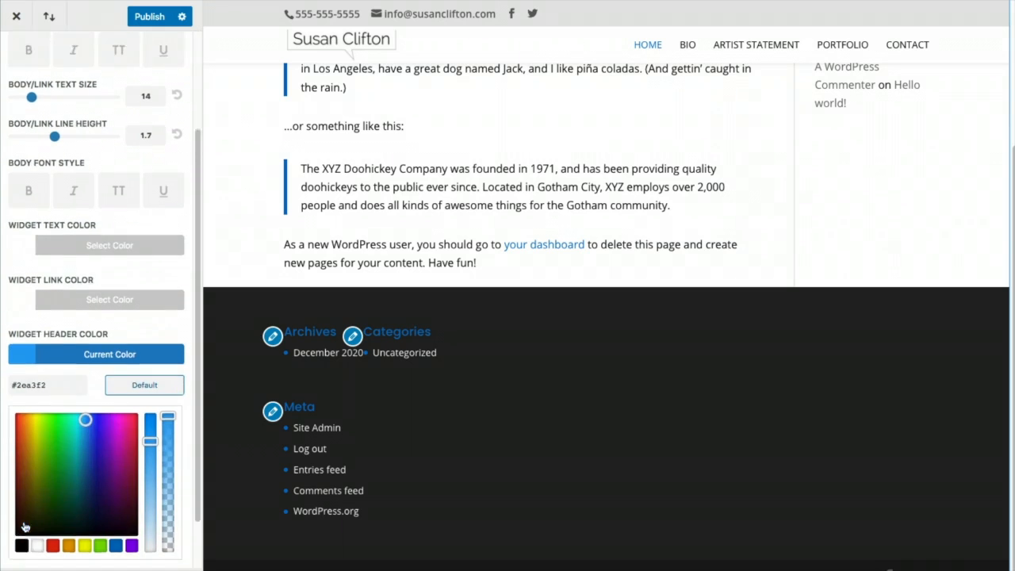
click(37, 519)
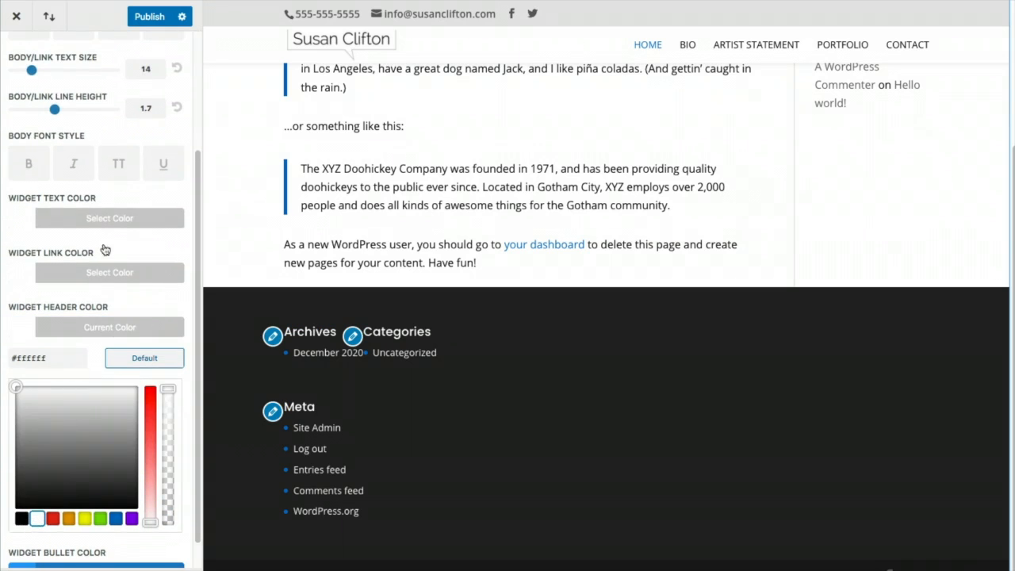
click(147, 15)
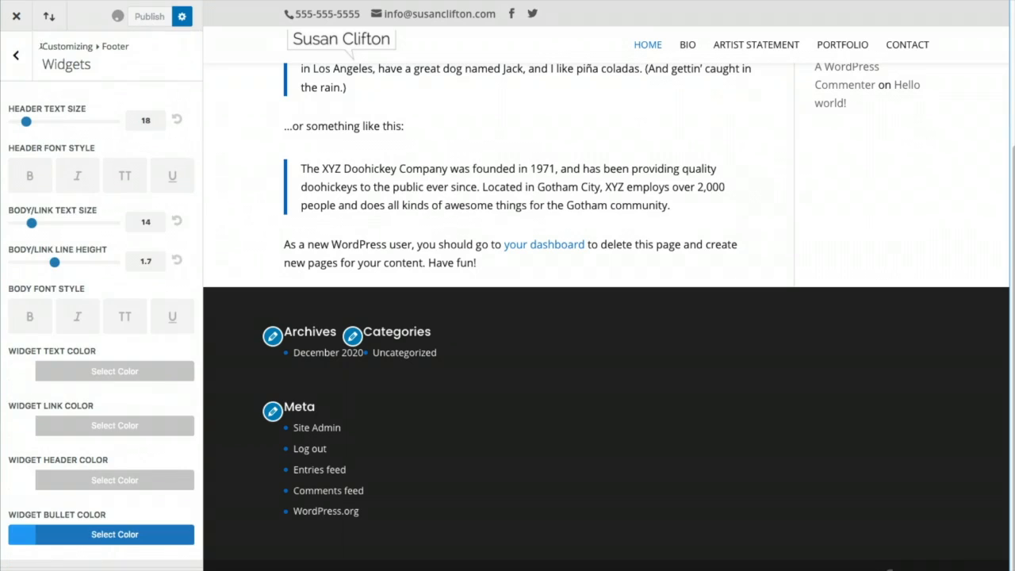
click(16, 55)
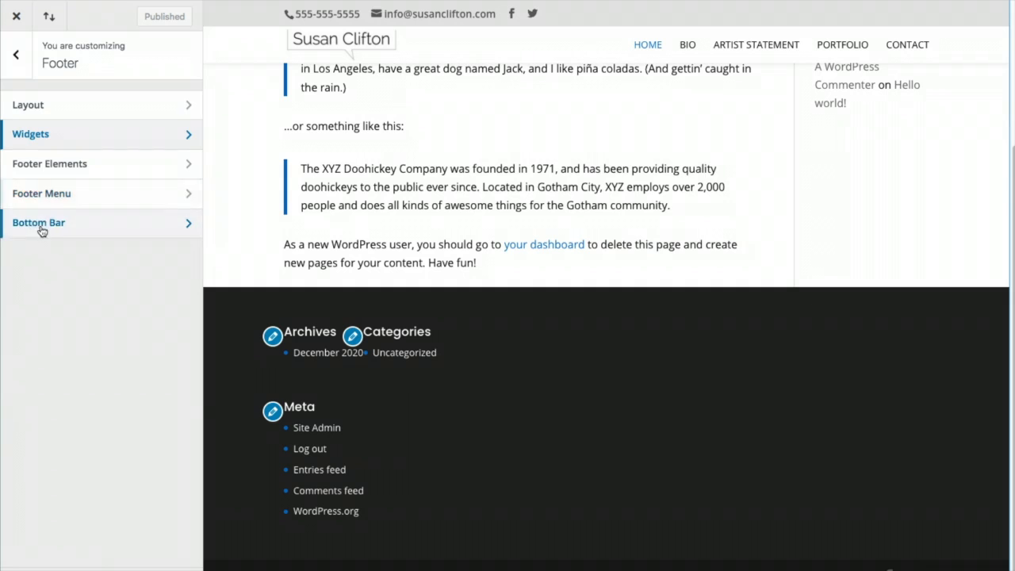
Look through the footer Menu and Footer Elements settings
click(49, 195)
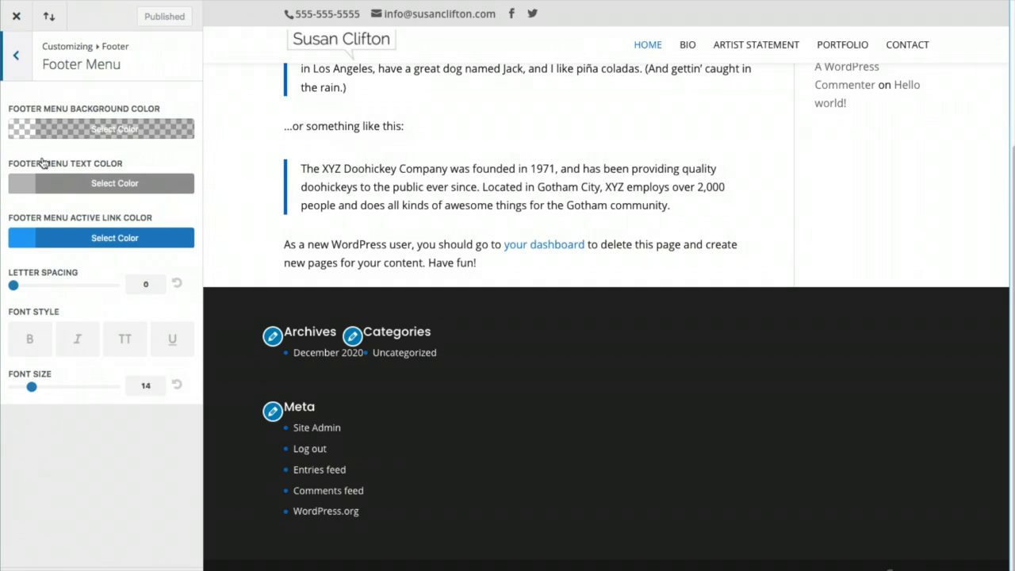
click(16, 56)
click(61, 169)
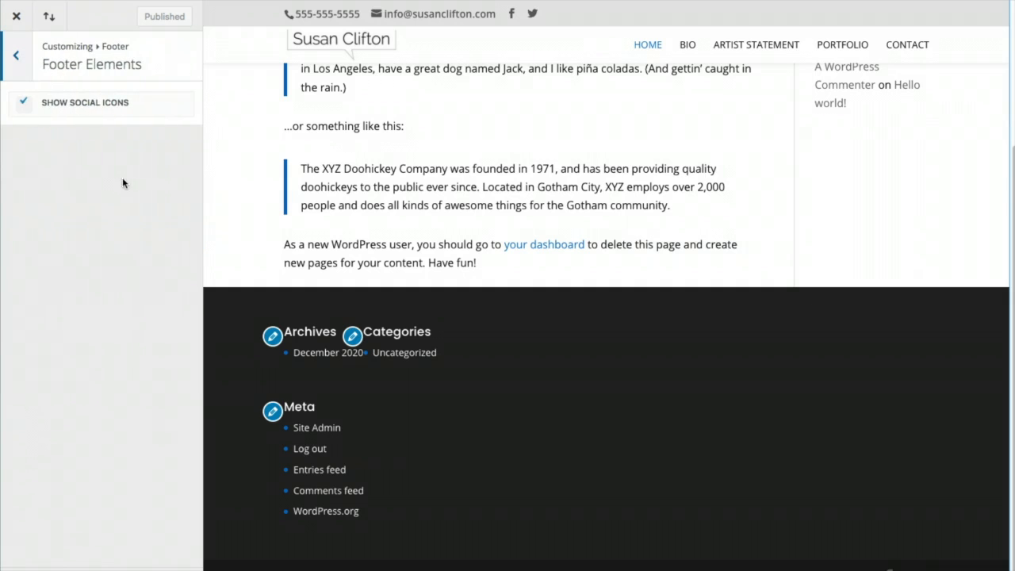
click(16, 55)
Set the footer bottom bar text colour to light grey #ededed
click(44, 225)
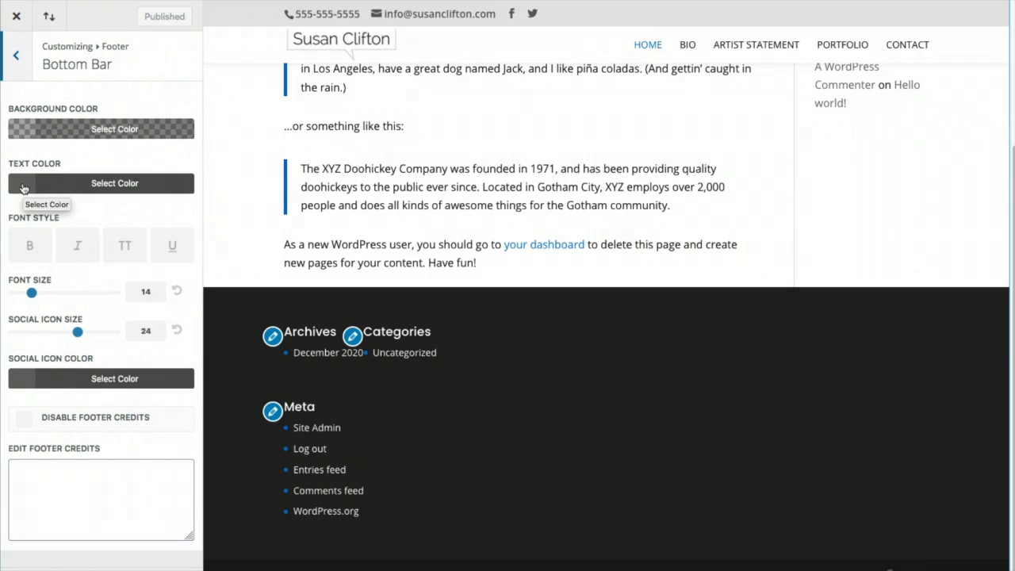
click(20, 123)
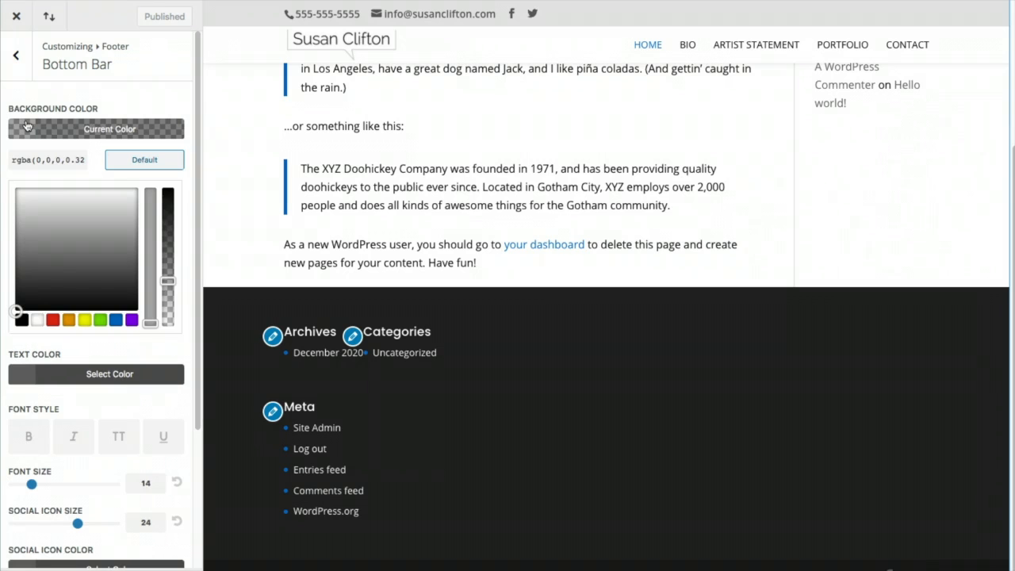
click(23, 378)
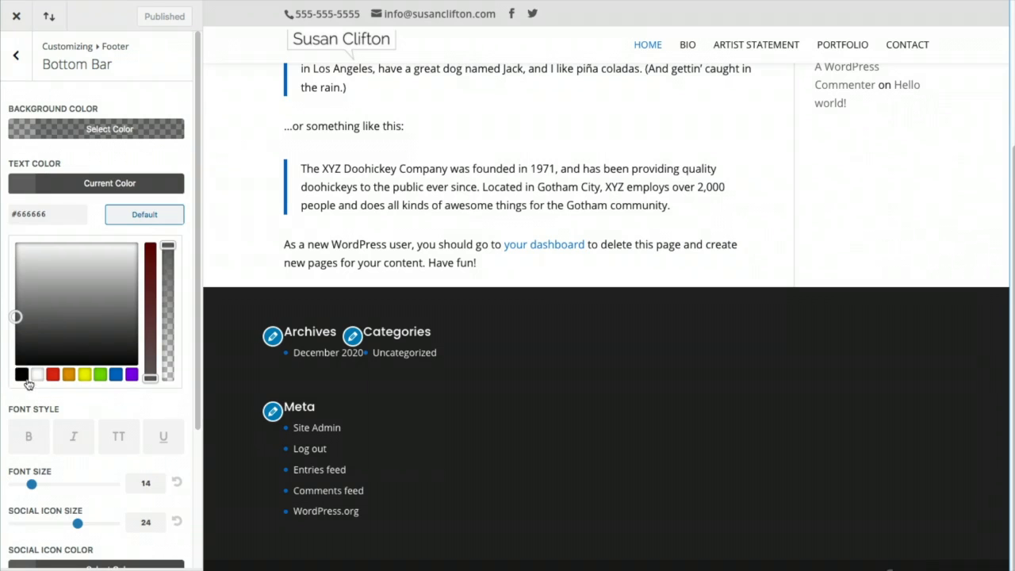
click(115, 375)
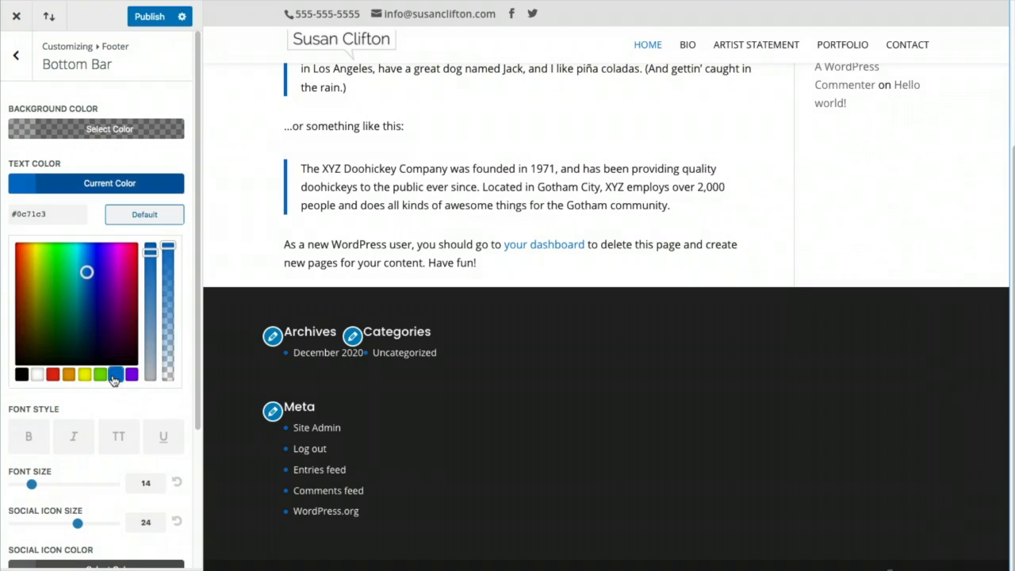
click(22, 374)
drag(24, 296, 15, 251)
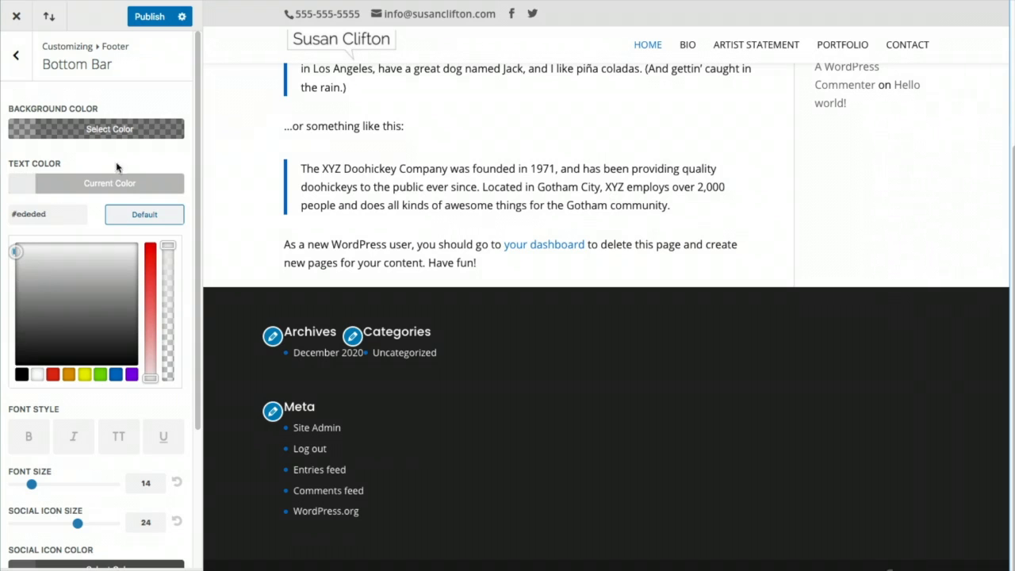
click(16, 54)
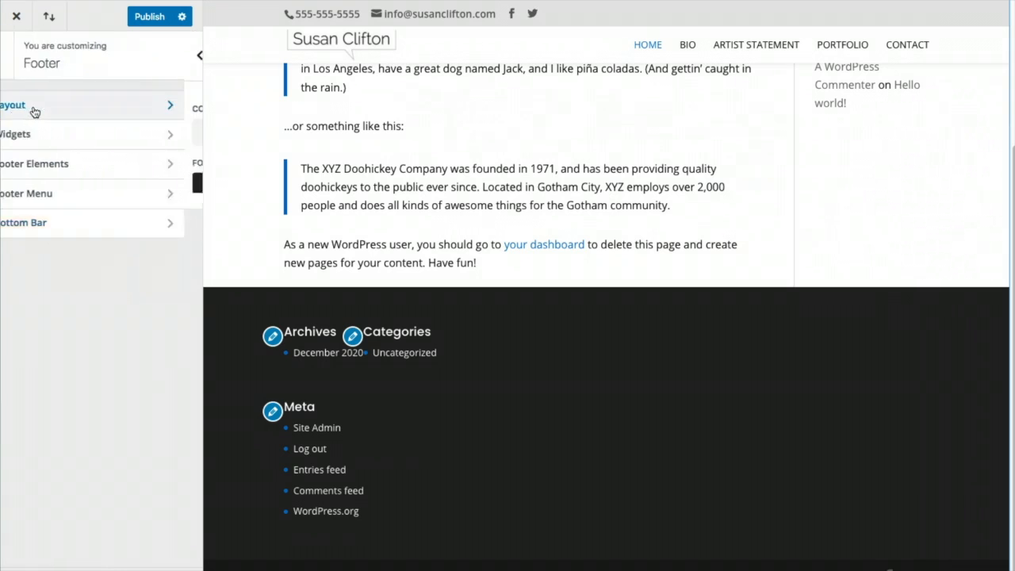
Change the footer background from dark #222222 to light grey #e5e5e5
click(34, 111)
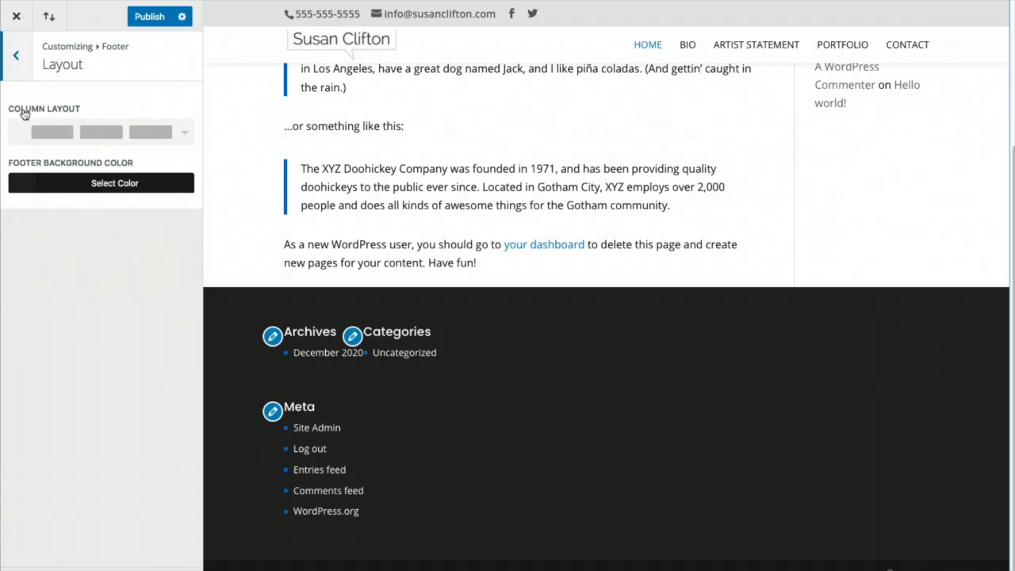
click(17, 190)
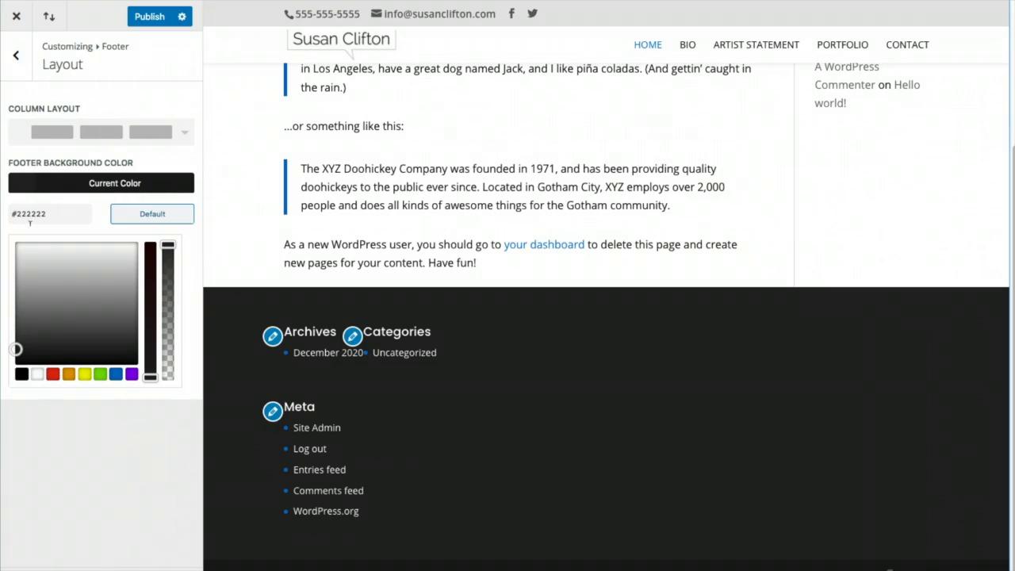
click(18, 293)
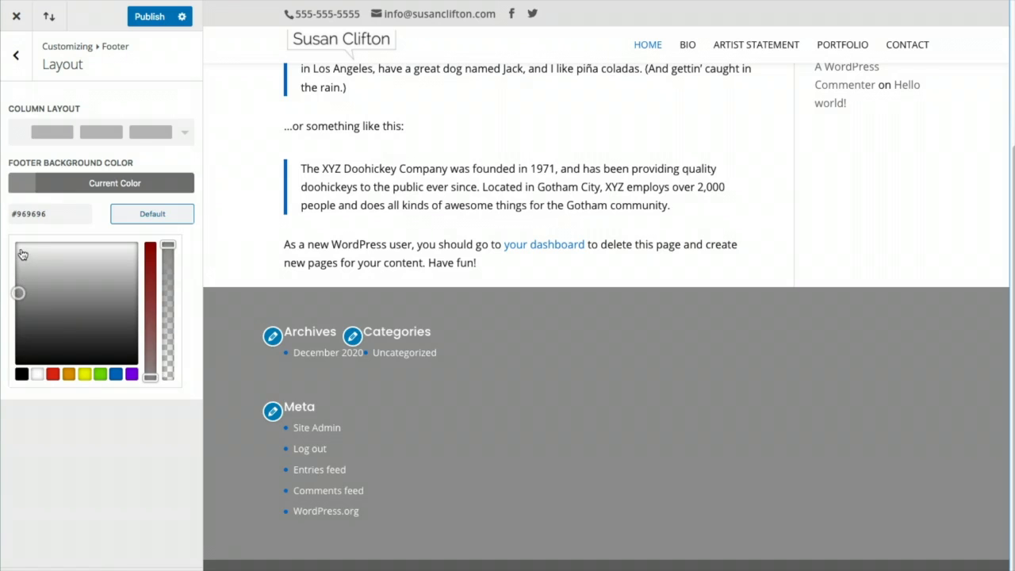
click(22, 253)
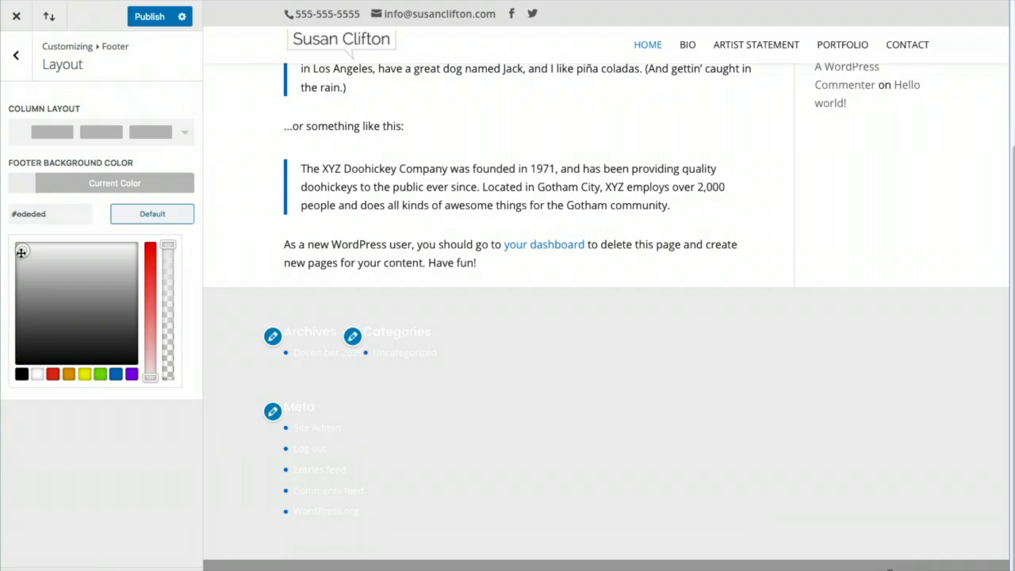
click(19, 257)
drag(18, 257, 17, 255)
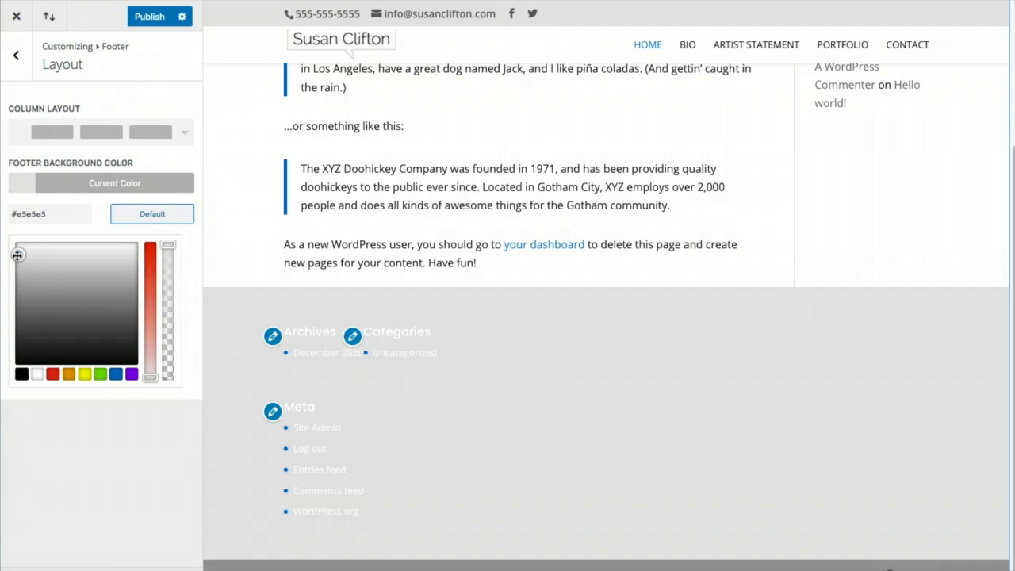
click(16, 55)
click(41, 172)
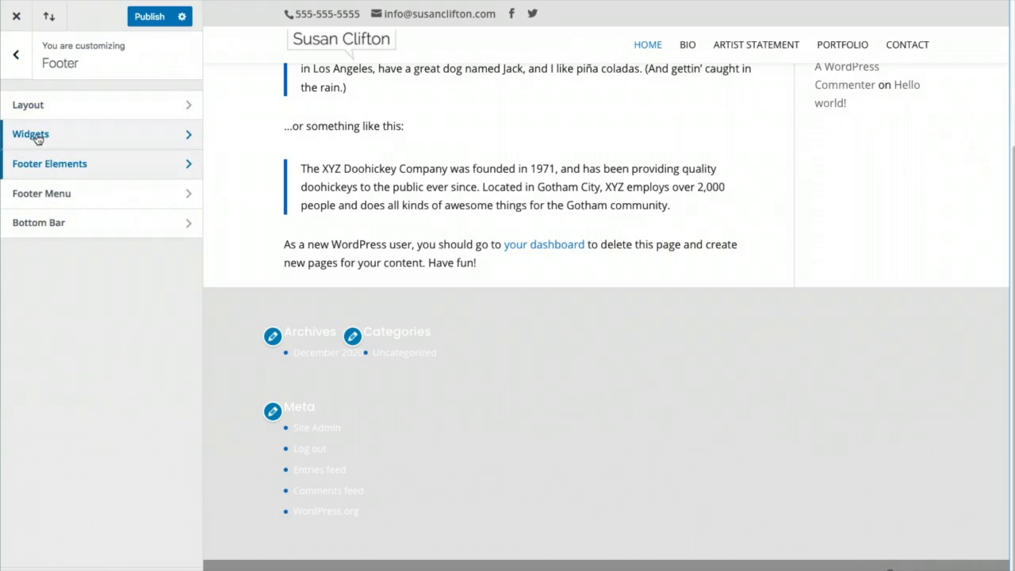
click(38, 135)
Make footer widget text and headings black, links and bullets blue, and publish
click(37, 378)
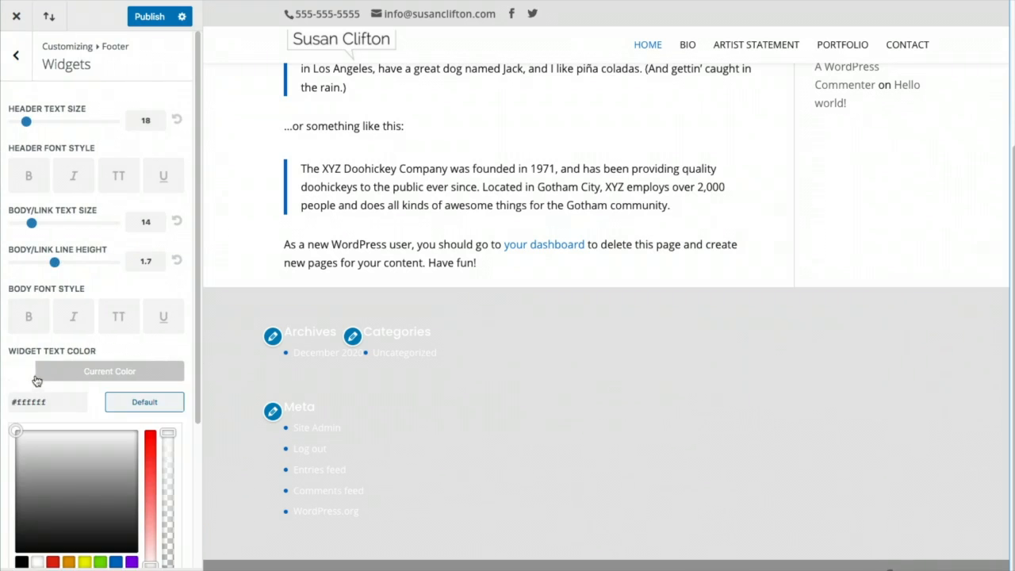
click(21, 561)
scroll(36, 492, down, 3)
click(37, 485)
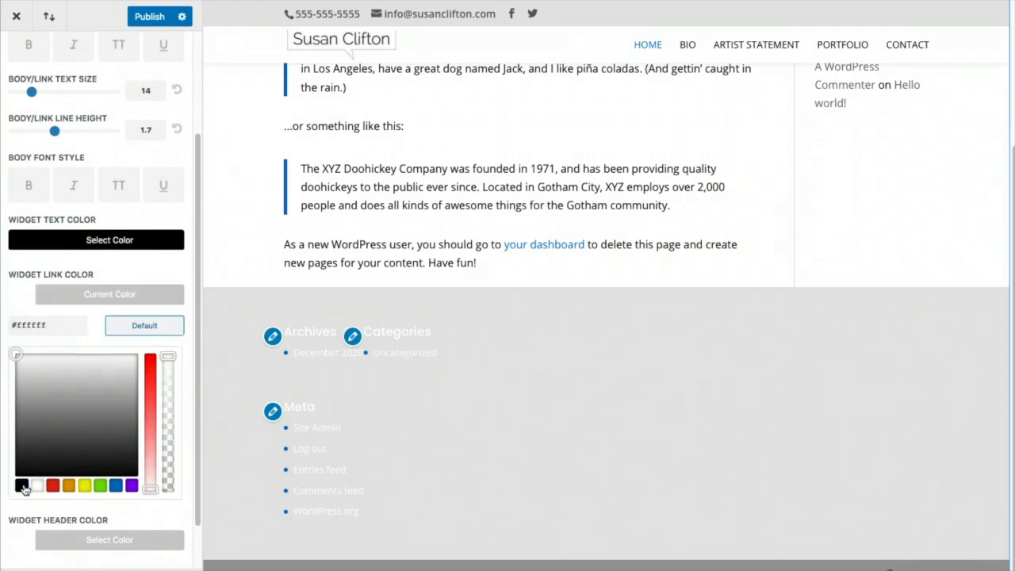
click(115, 485)
scroll(71, 500, down, 1)
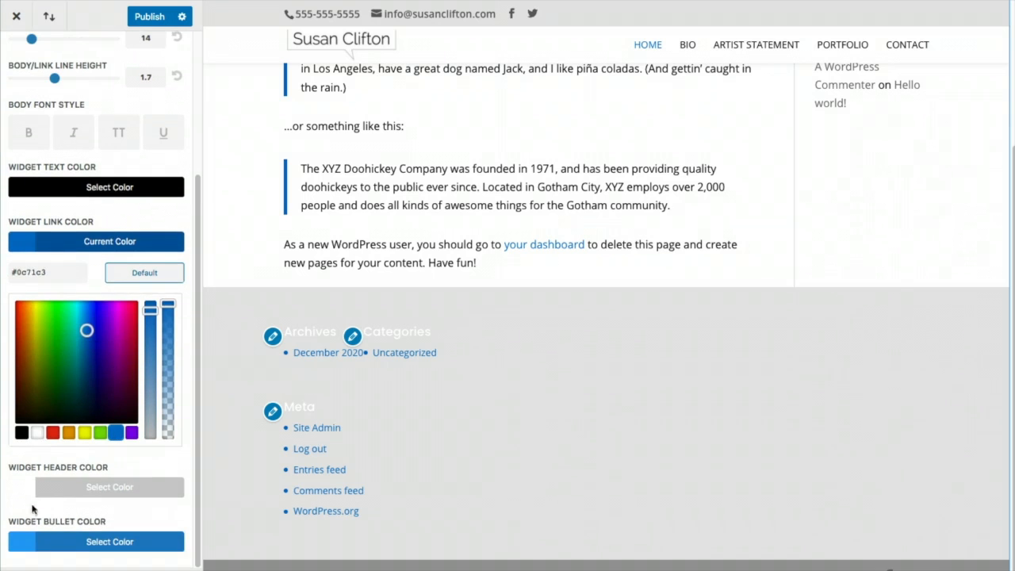
click(14, 491)
click(20, 487)
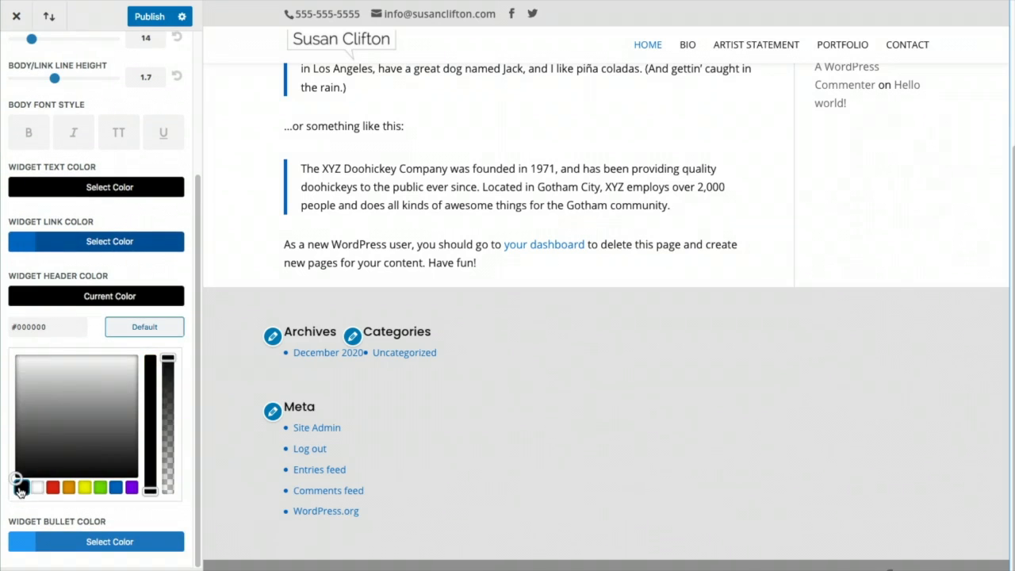
click(23, 541)
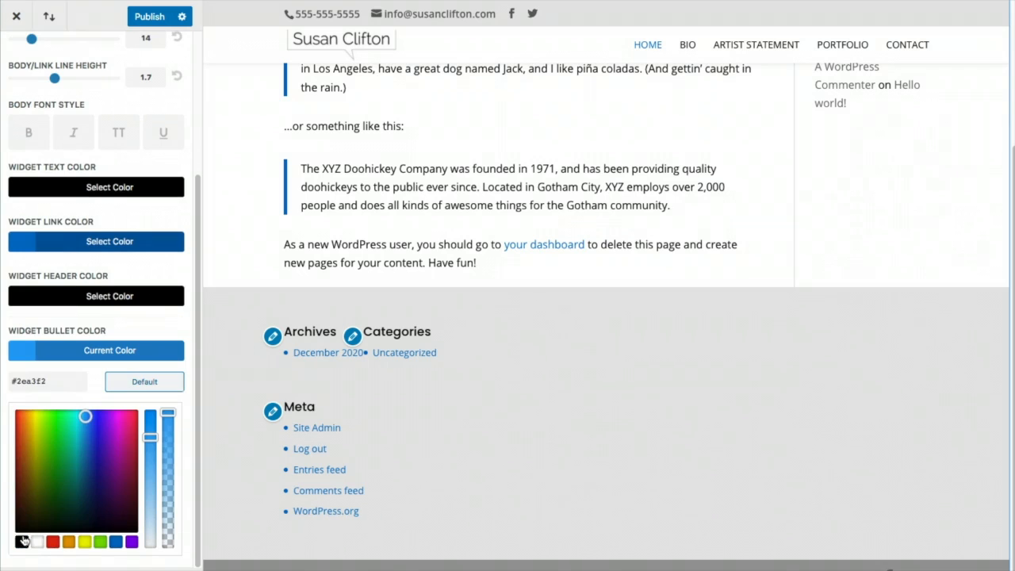
click(115, 542)
click(151, 16)
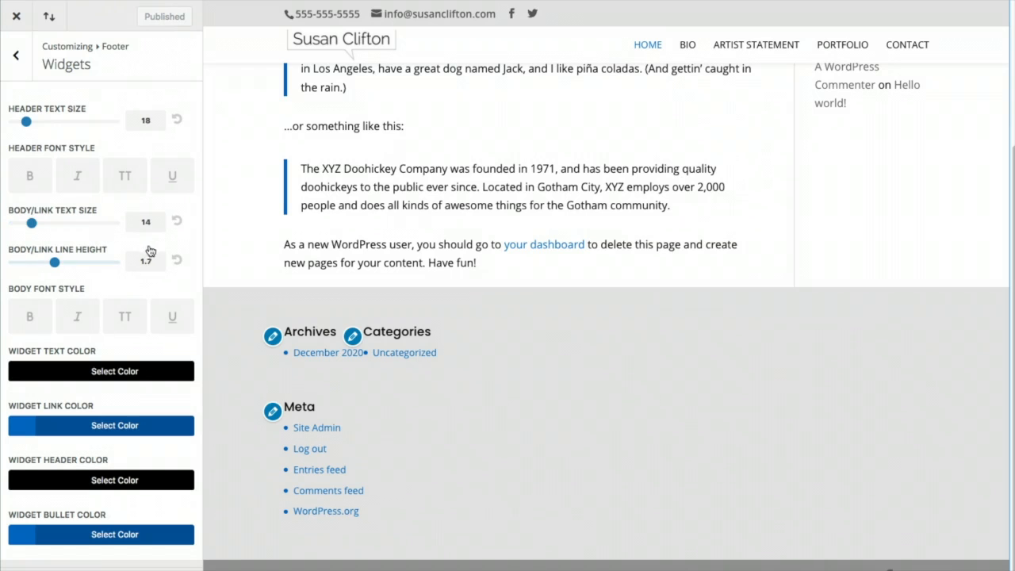
Enlarge the footer widget body and link text to 16 and publish
click(39, 223)
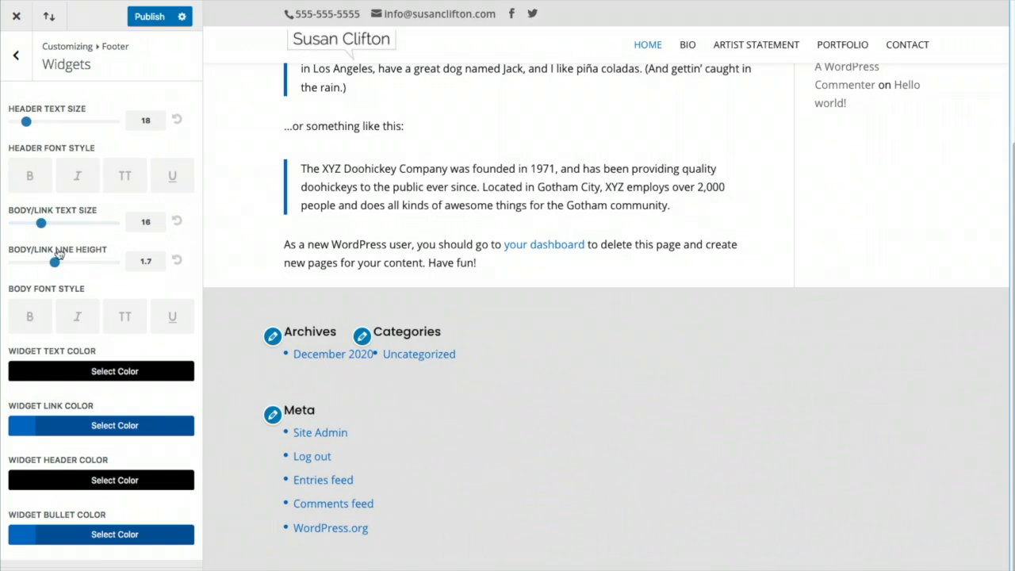
click(148, 17)
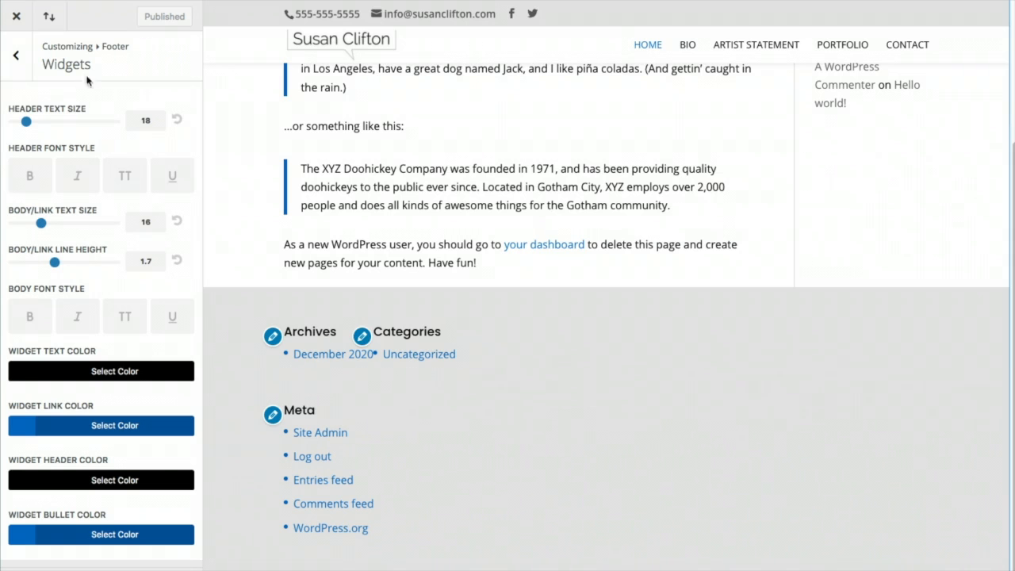
click(16, 57)
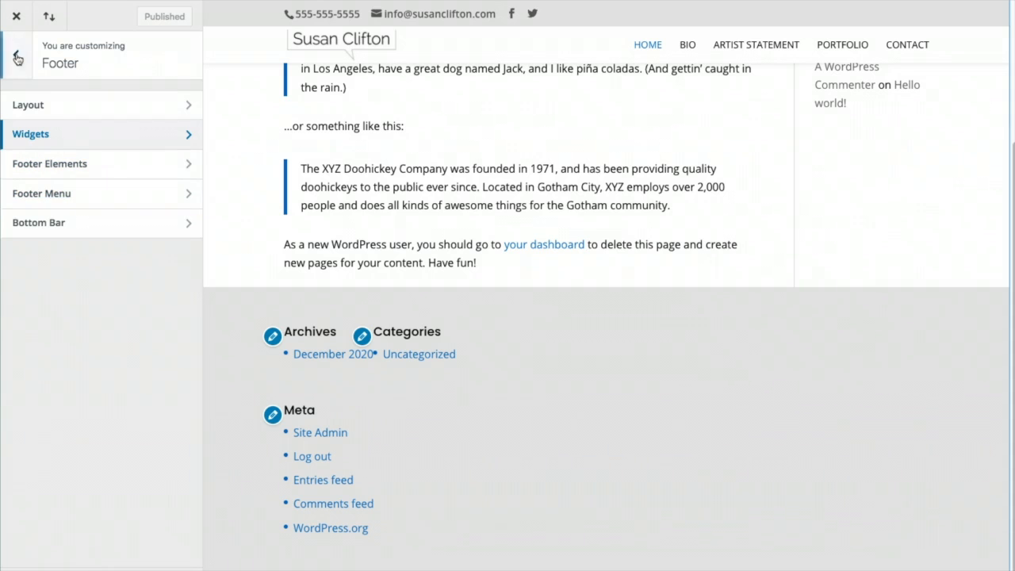
click(46, 163)
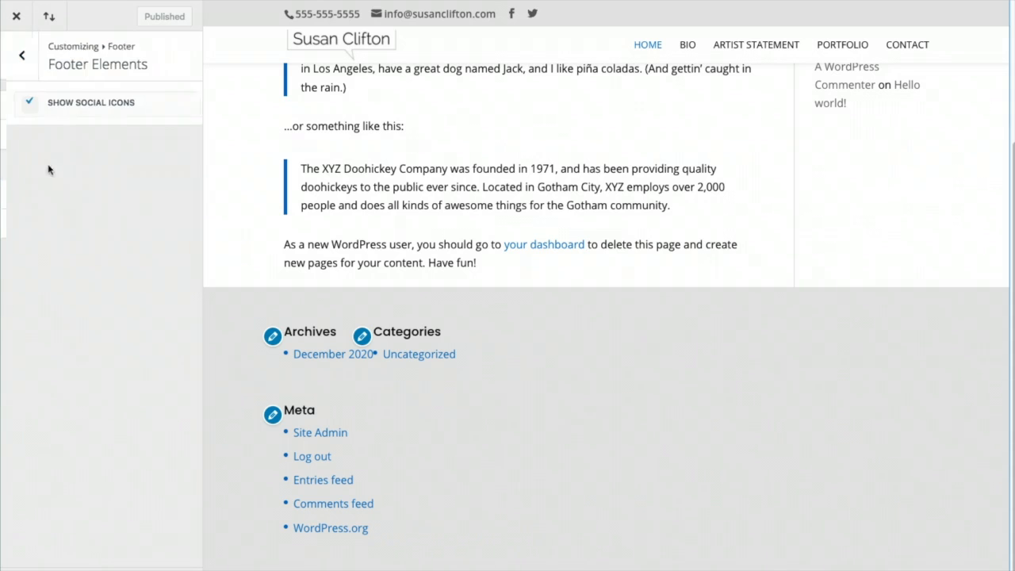
Replace the bottom bar footer credits with a © 2020 copyright line ending 'All Rights Reserved' and publish
click(15, 57)
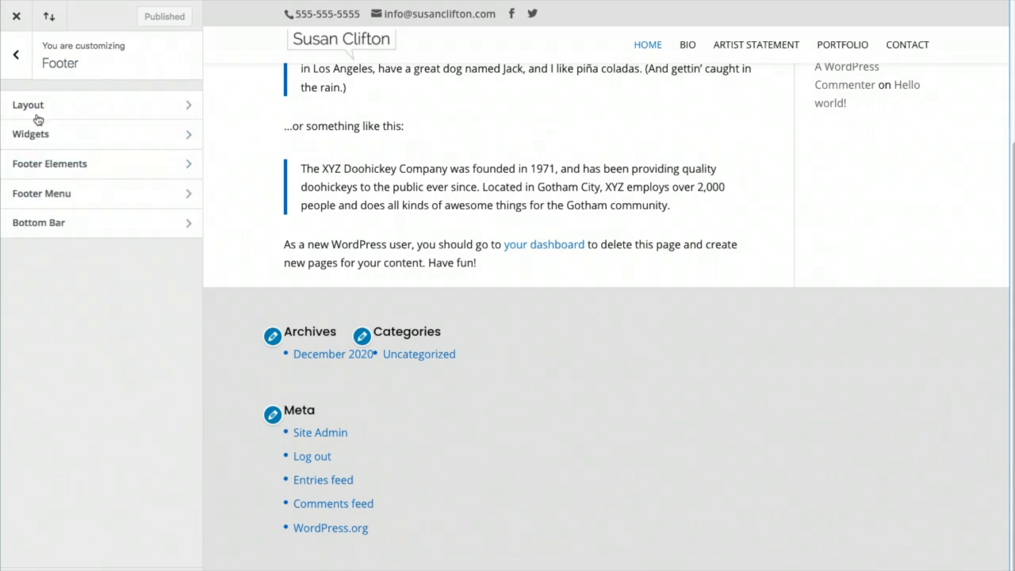
click(28, 223)
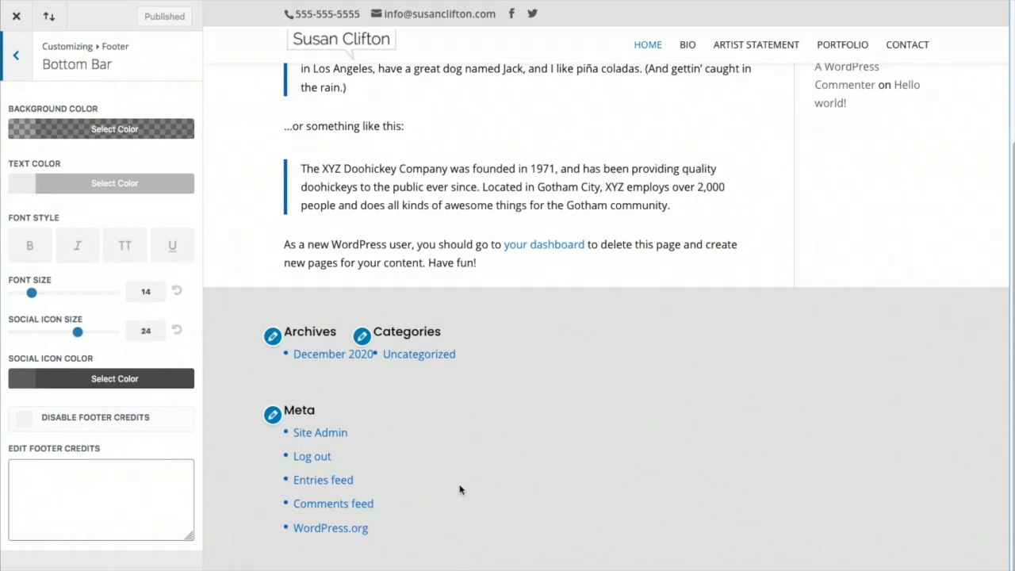
scroll(459, 489, down, 1)
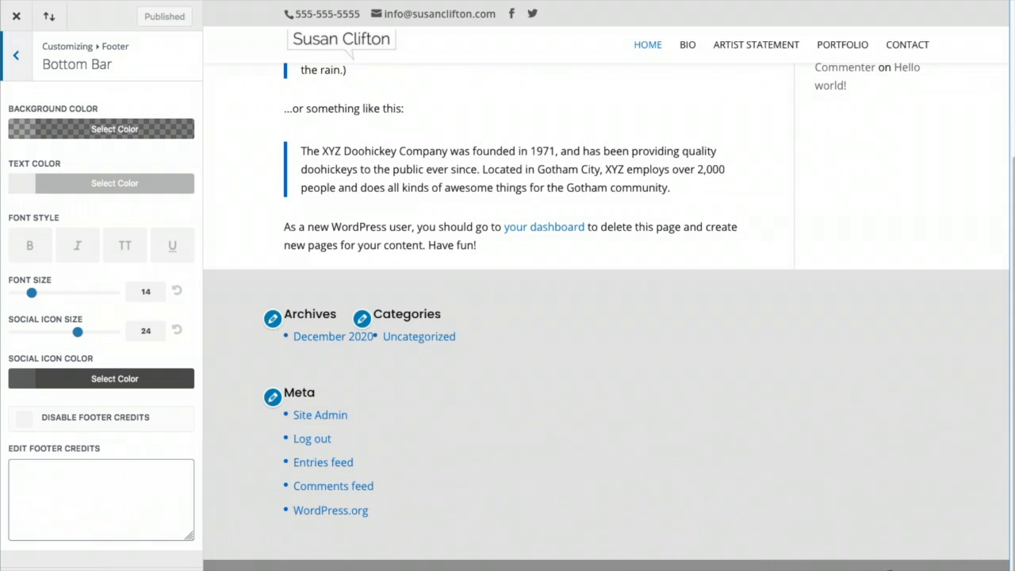
click(34, 478)
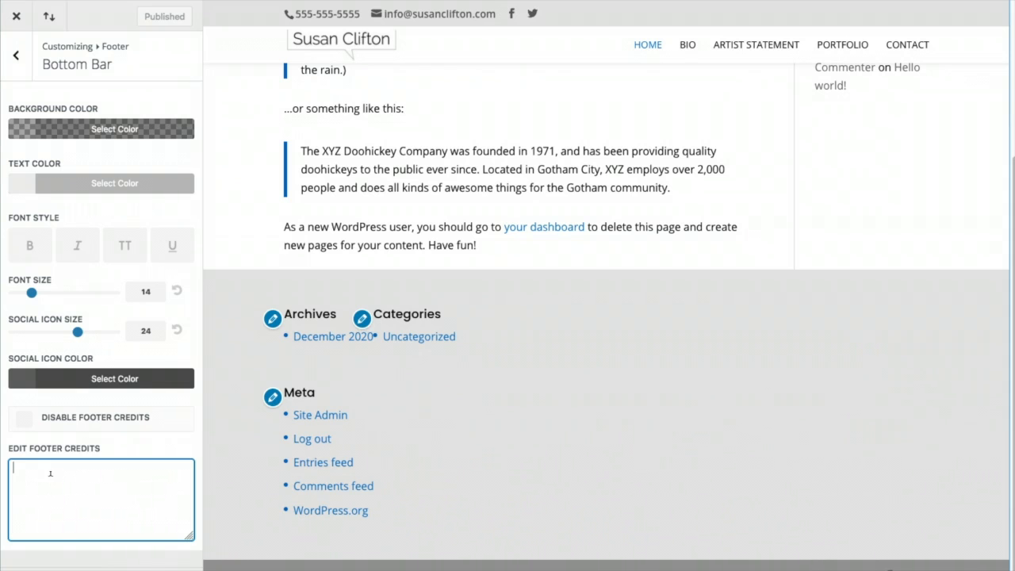
key(super+g)
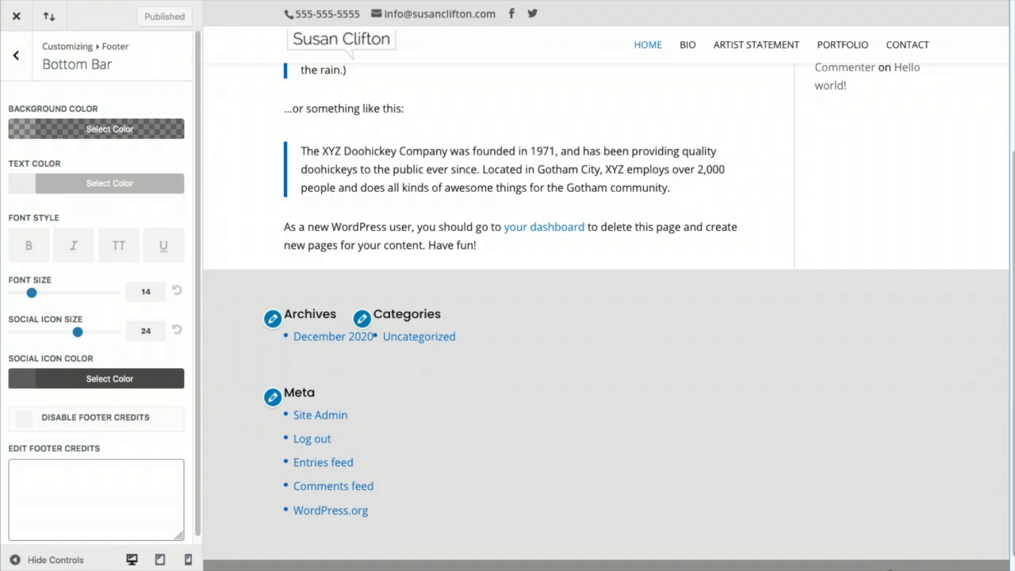
click(34, 468)
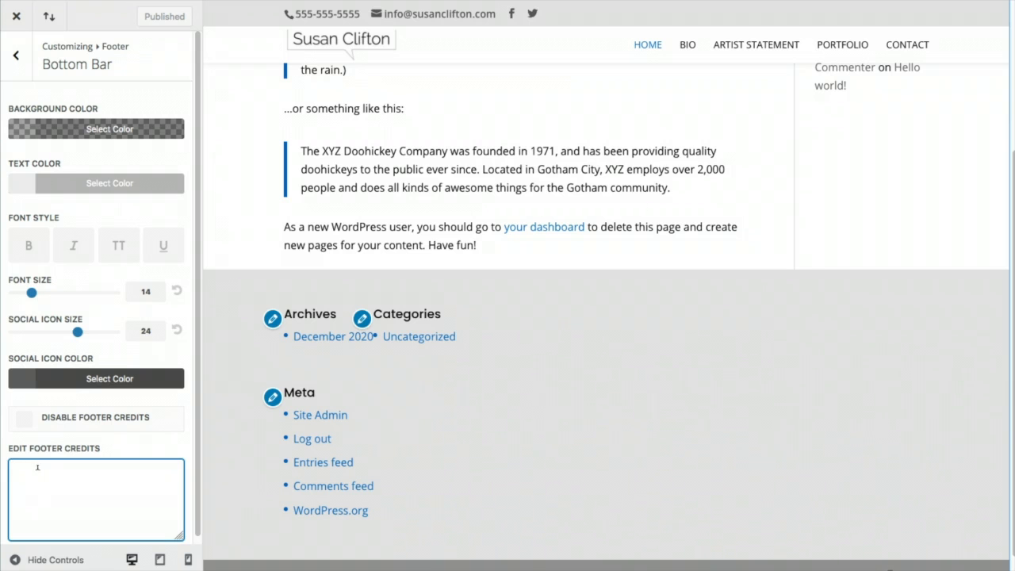
text(©)
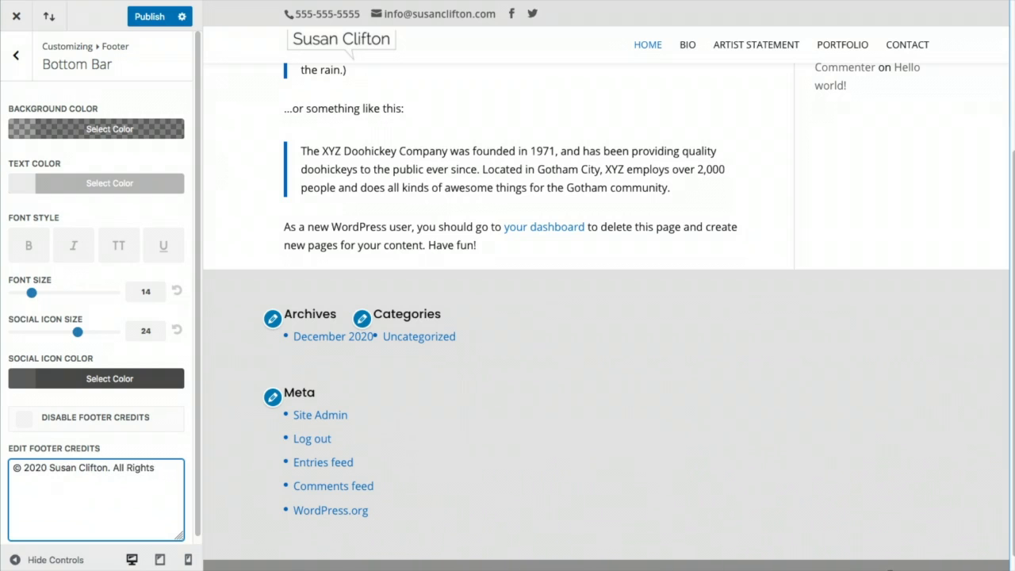
text(rved.)
scroll(294, 416, down, 1)
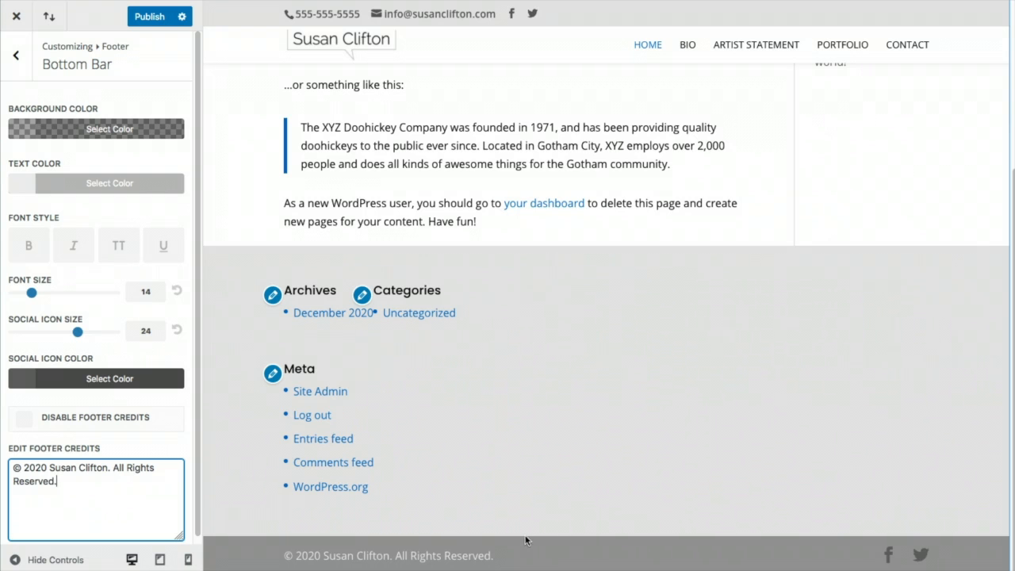
click(147, 27)
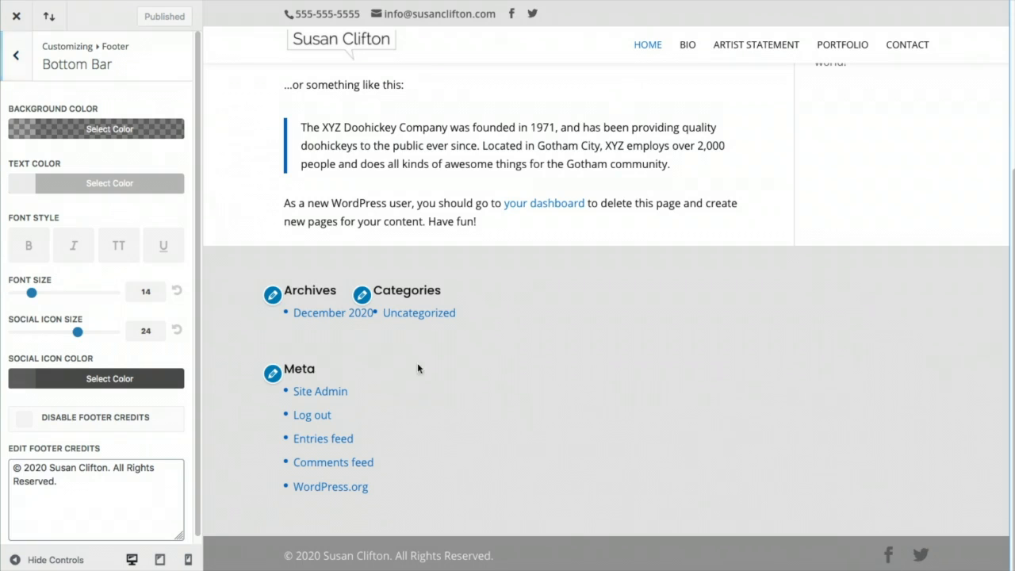
click(16, 56)
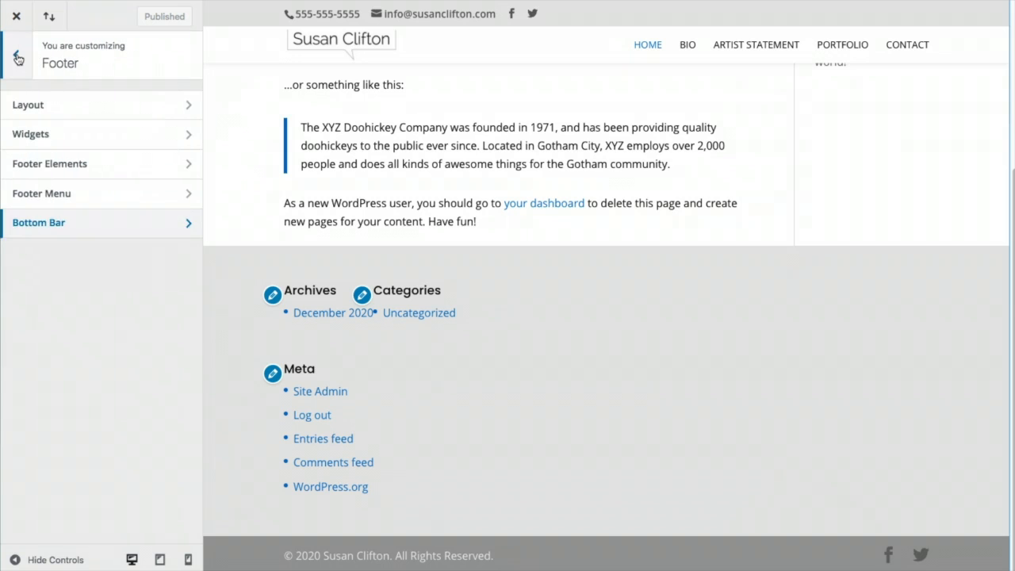
Review the Buttons Style and Blog Post settings without changing them
click(18, 57)
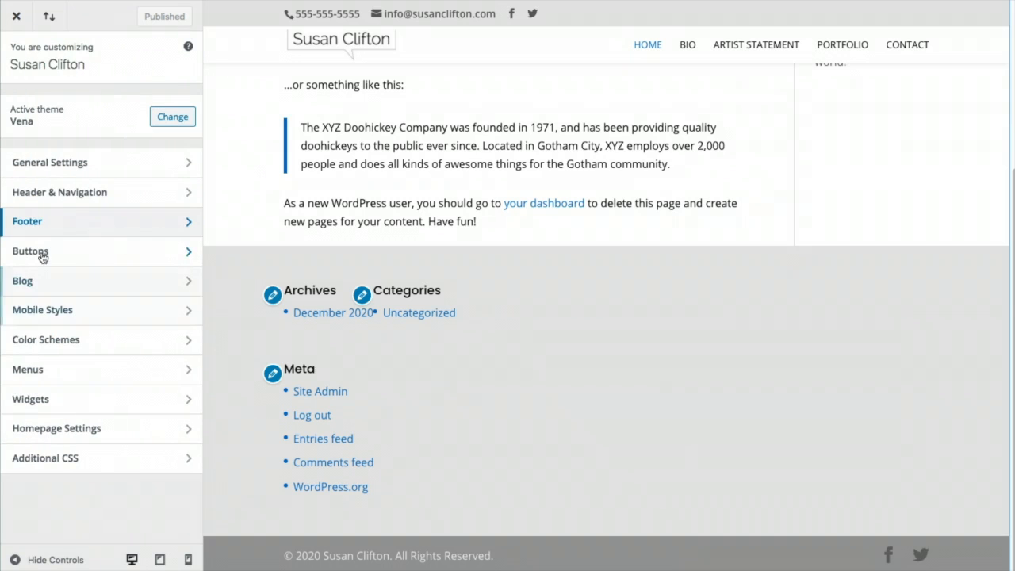
click(32, 251)
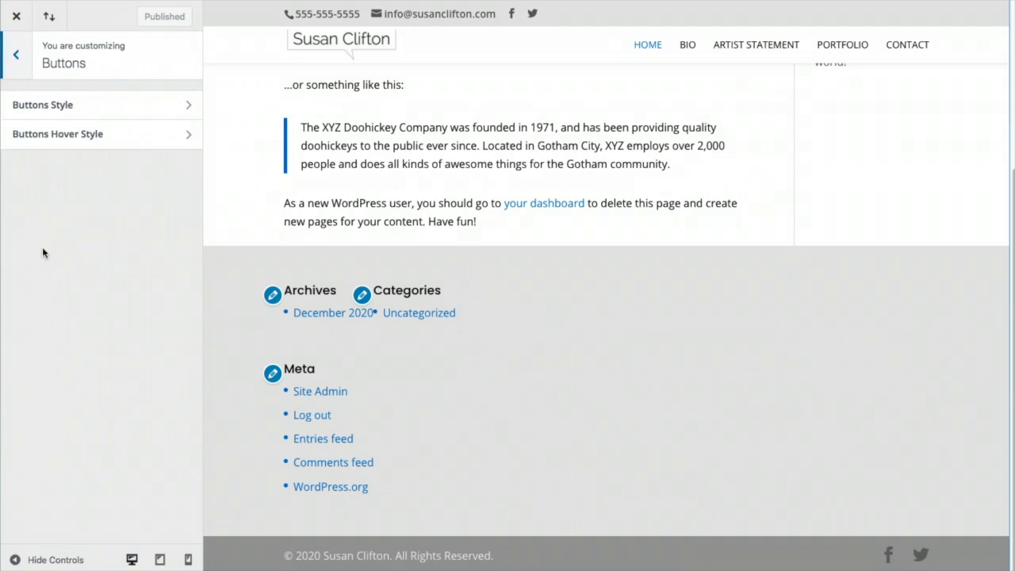
click(117, 107)
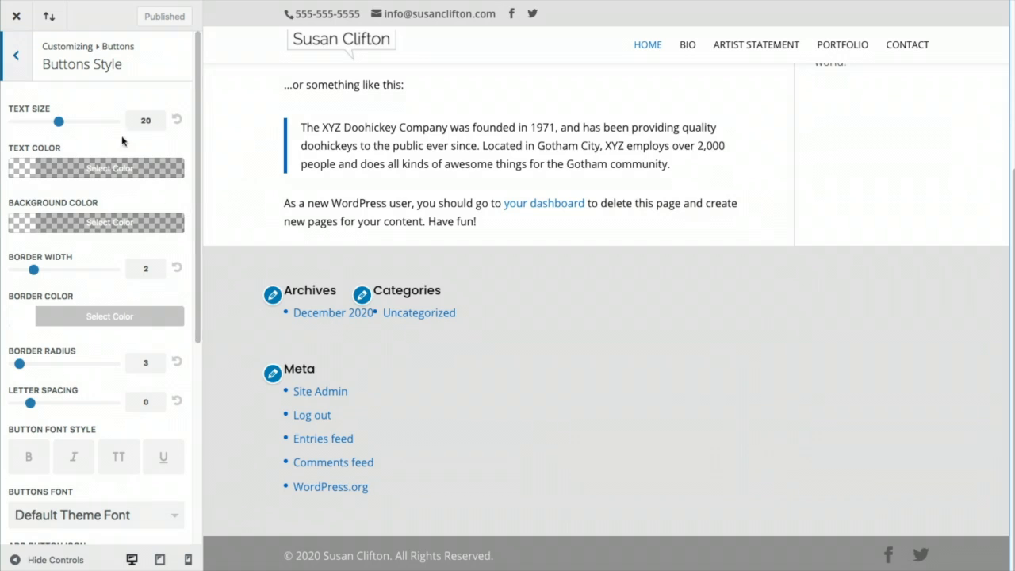
click(15, 63)
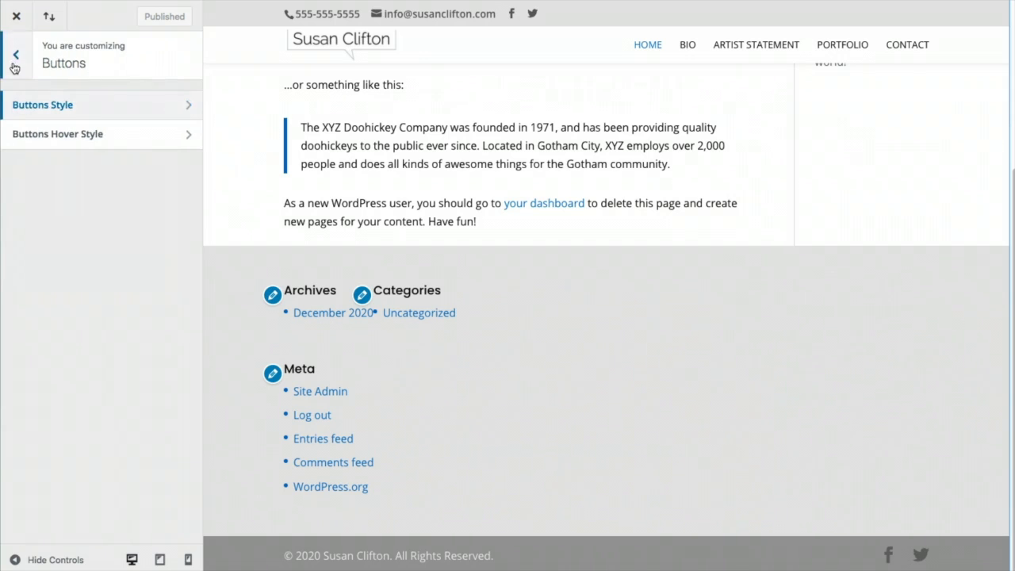
click(16, 56)
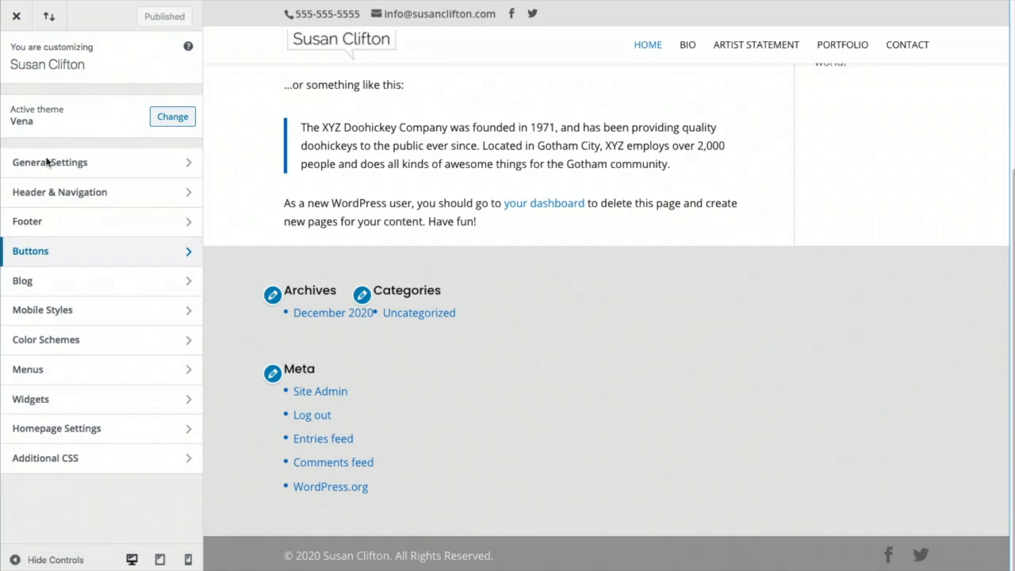
click(54, 277)
click(152, 103)
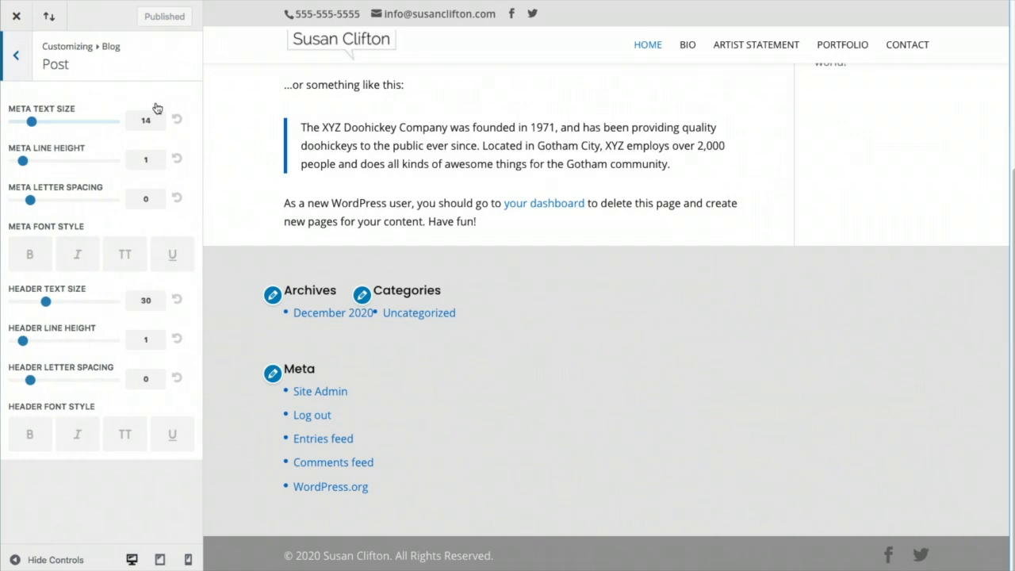
click(22, 62)
click(16, 57)
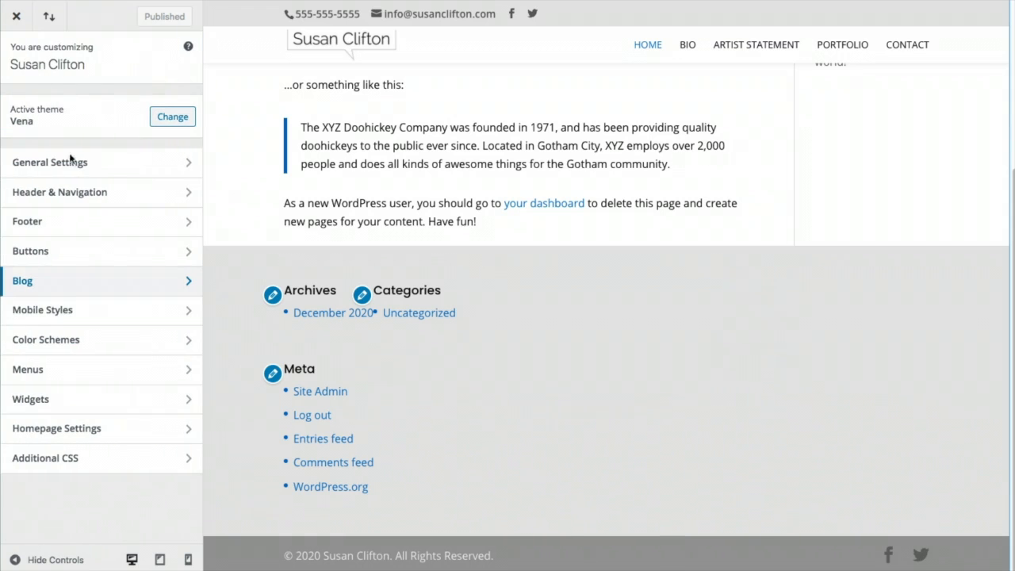
Check the Phone mobile styles (body text 14, header text 30) in a phone-width preview
click(64, 311)
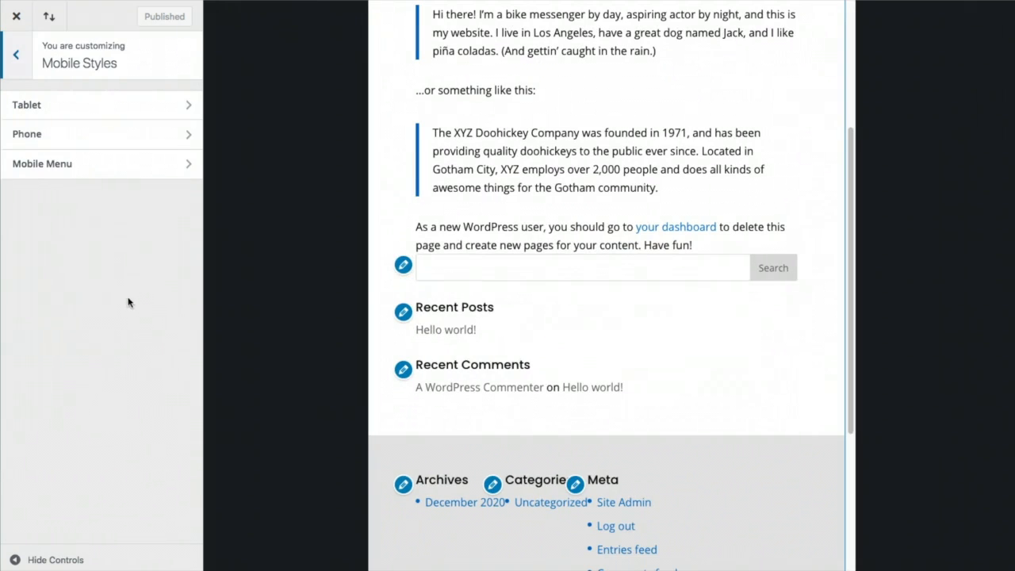
scroll(495, 275, up, 3)
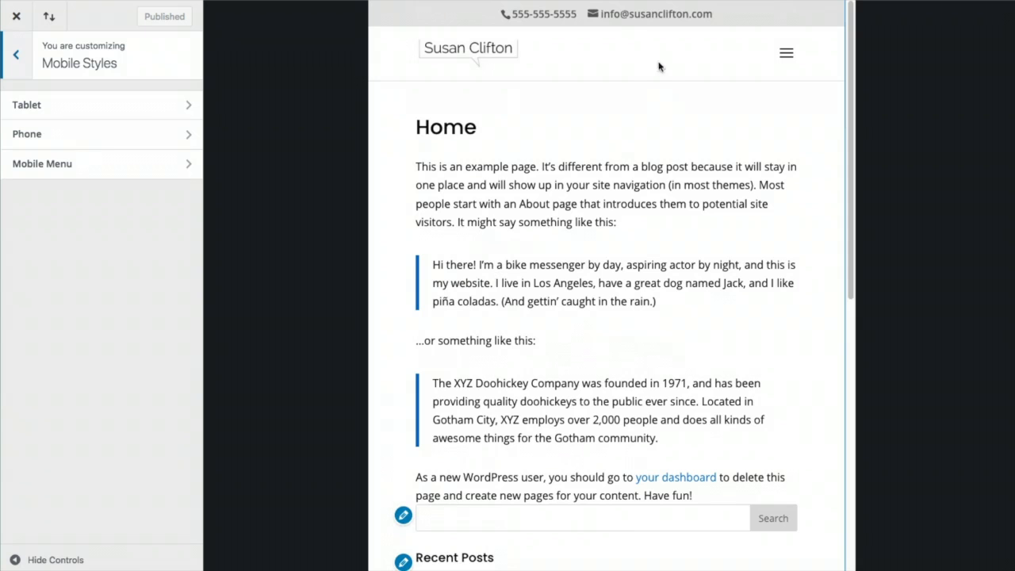
click(117, 136)
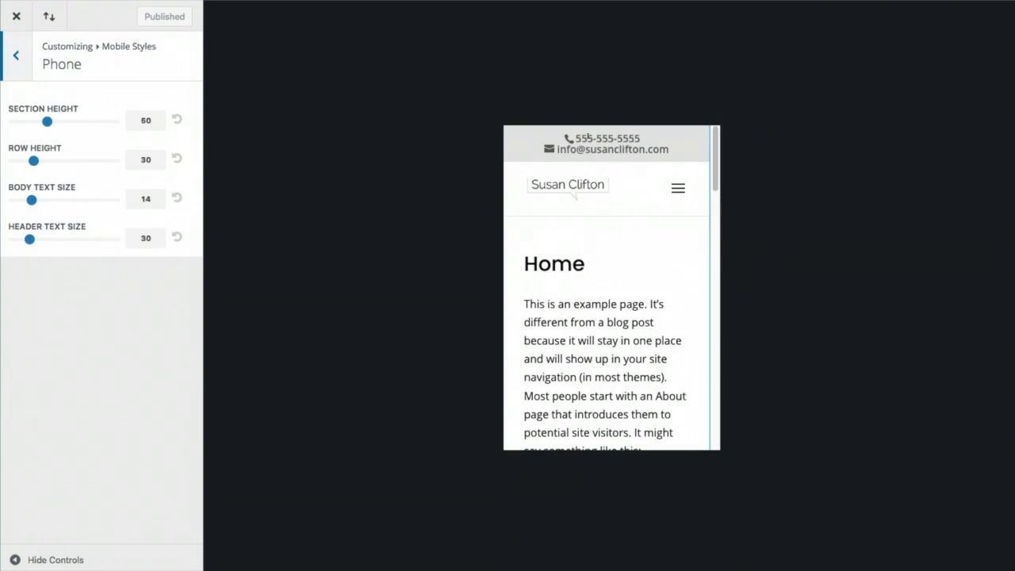
scroll(654, 317, down, 15)
scroll(654, 295, up, 5)
scroll(654, 295, up, 10)
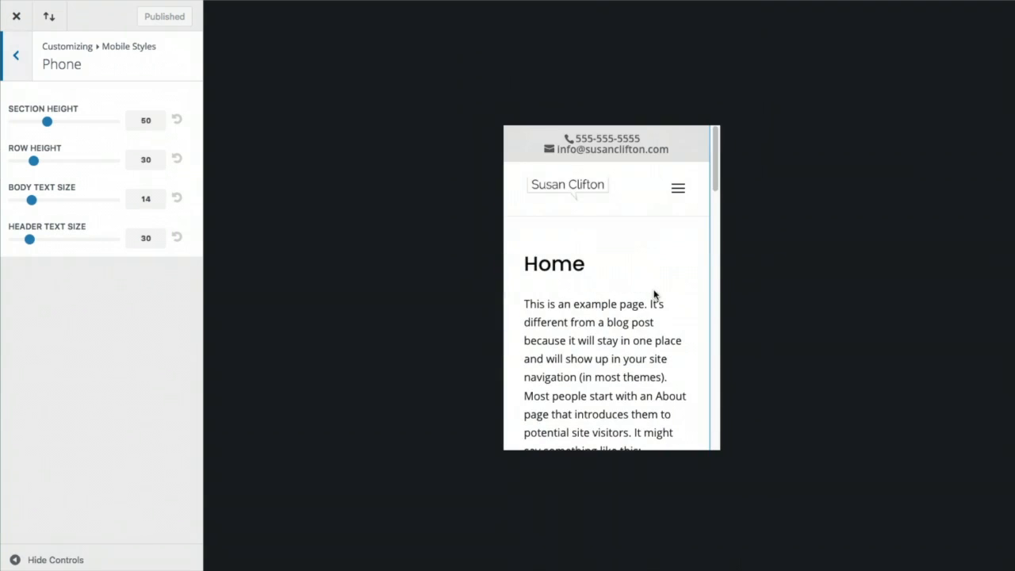
click(20, 56)
click(18, 54)
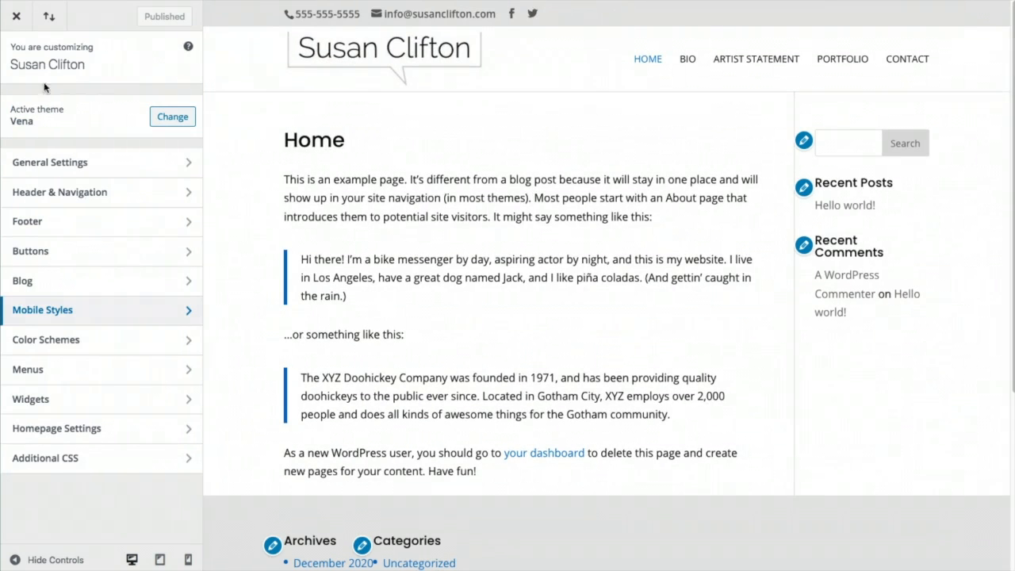
Glance at Color Schemes, then inspect the main menu: Home, Bio, Artist Statement, Portfolio, Contact
click(77, 341)
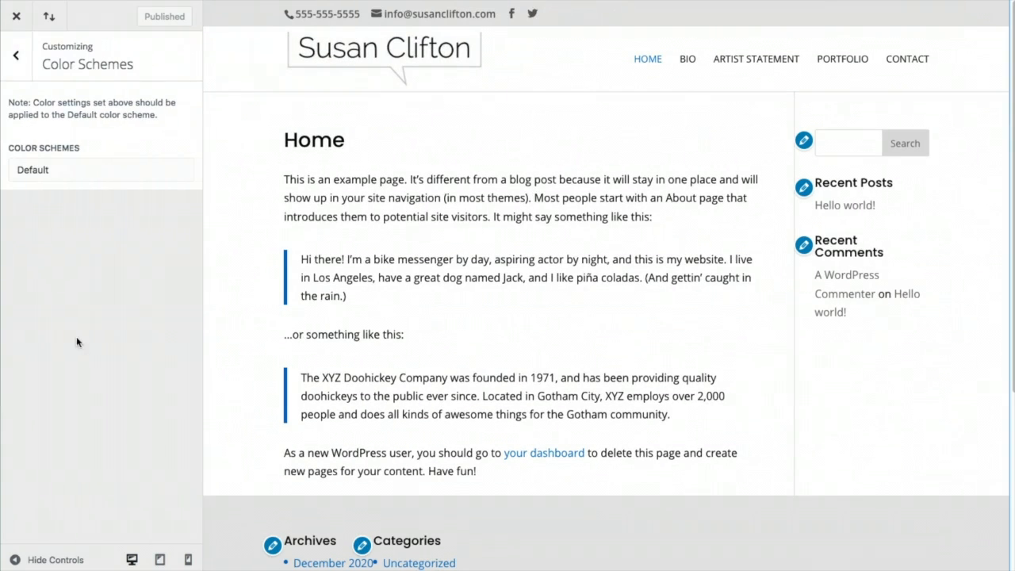
click(15, 57)
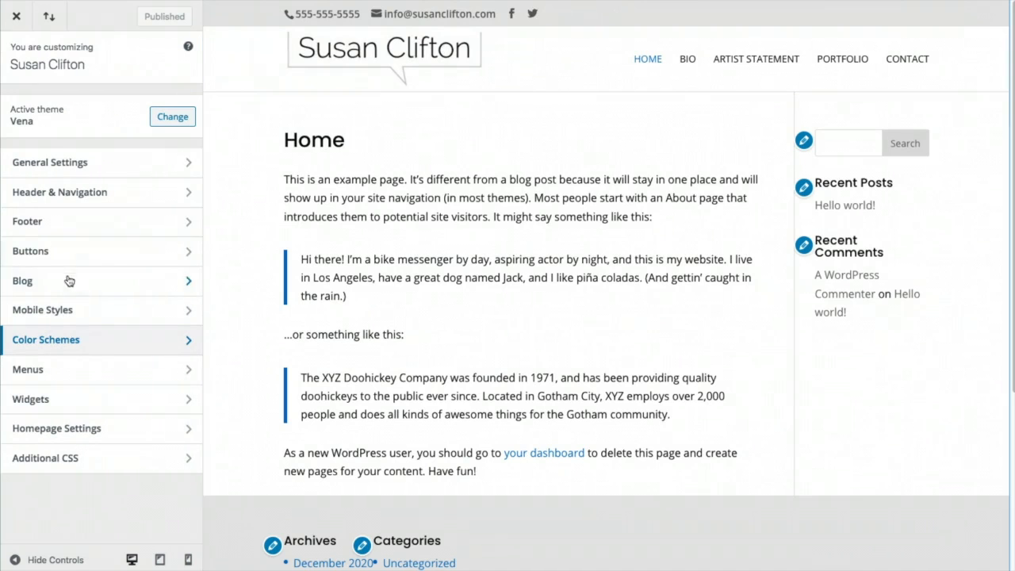
click(62, 370)
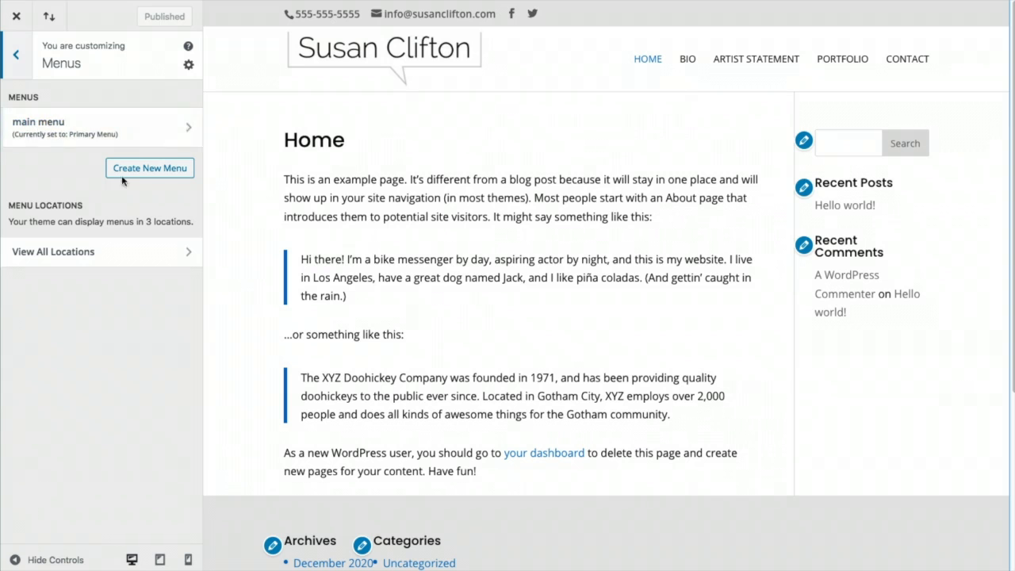
click(153, 127)
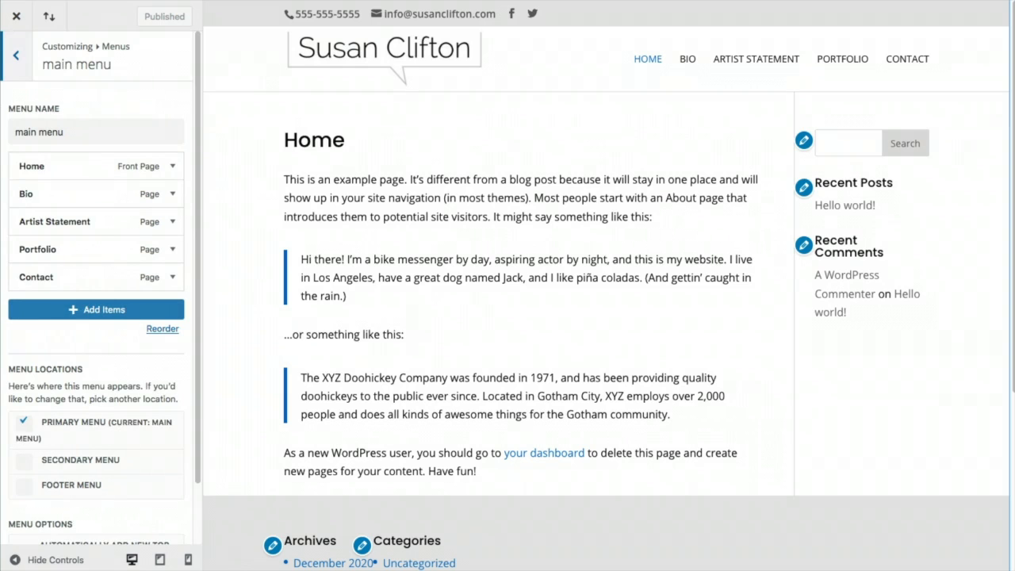
click(15, 59)
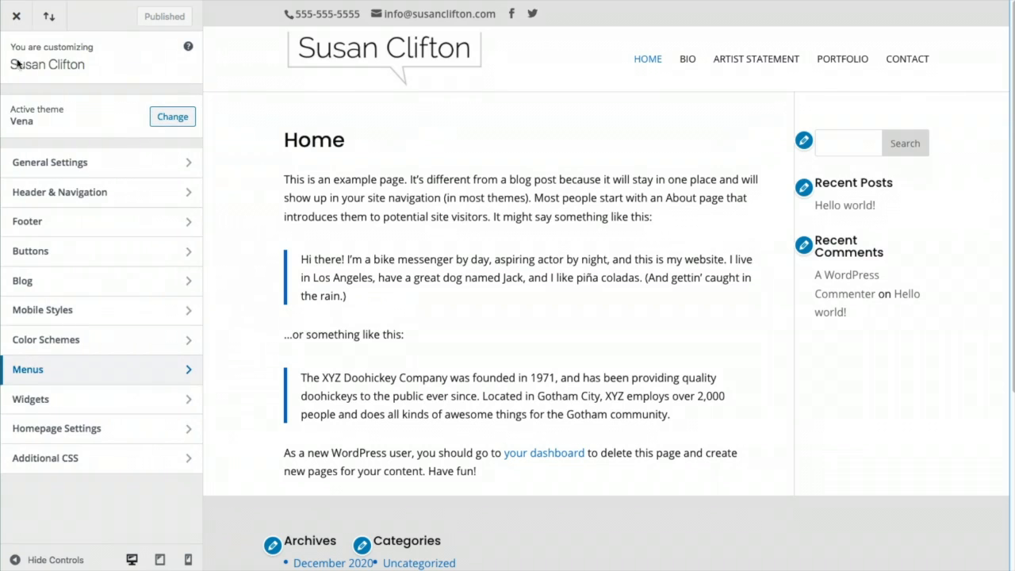
click(65, 401)
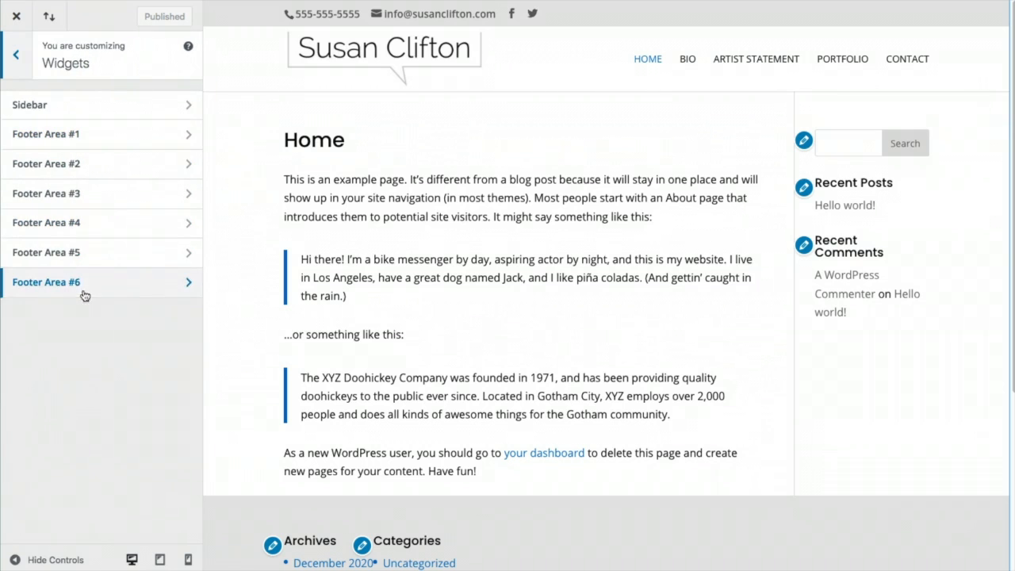
scroll(471, 493, down, 3)
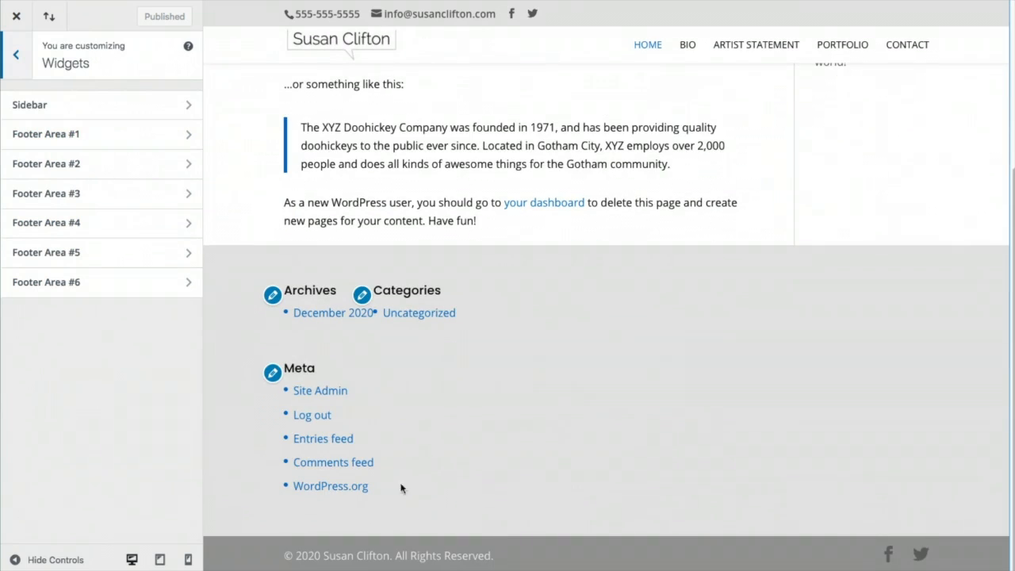
scroll(215, 140, up, 3)
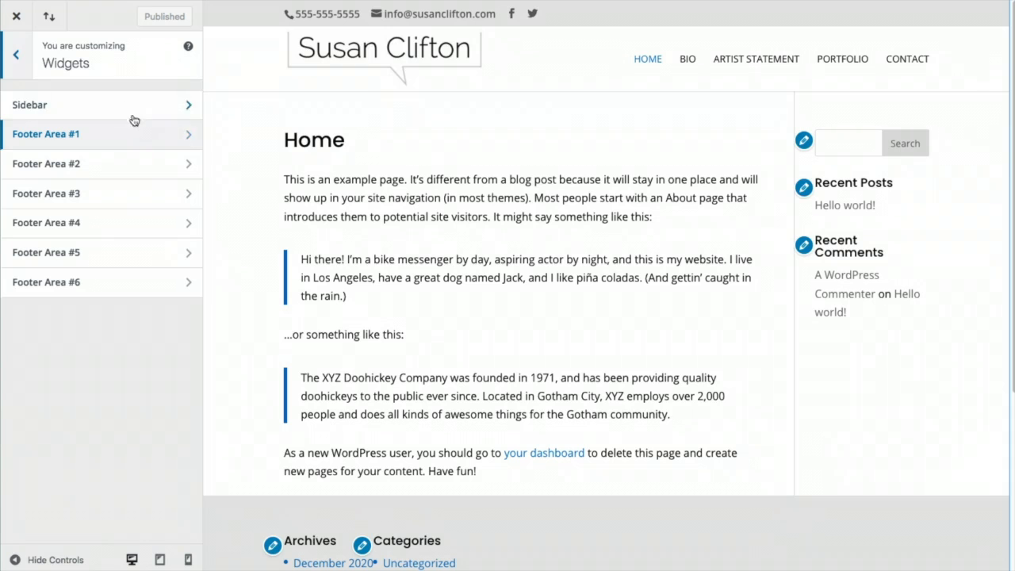
click(80, 106)
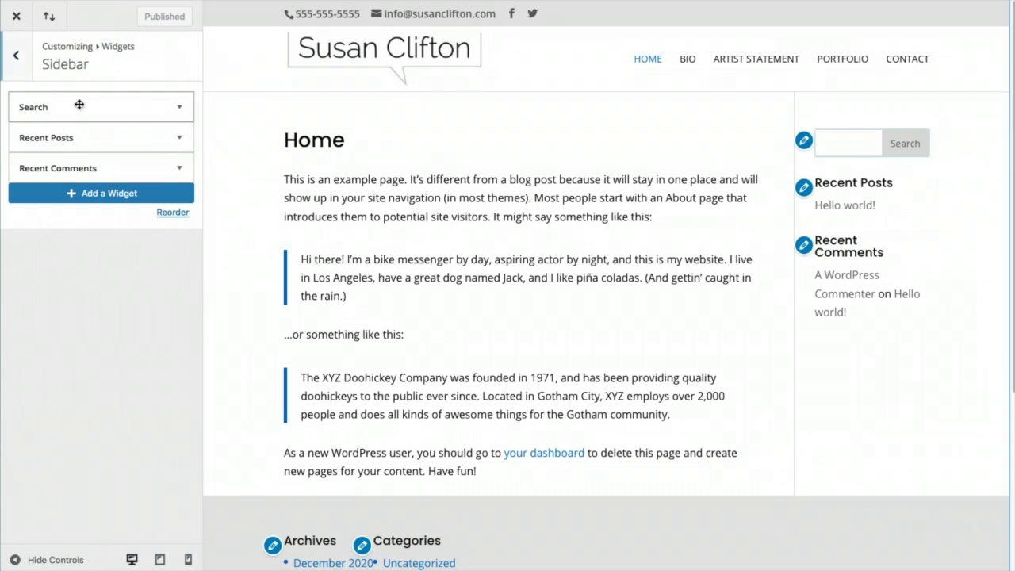
scroll(499, 497, down, 3)
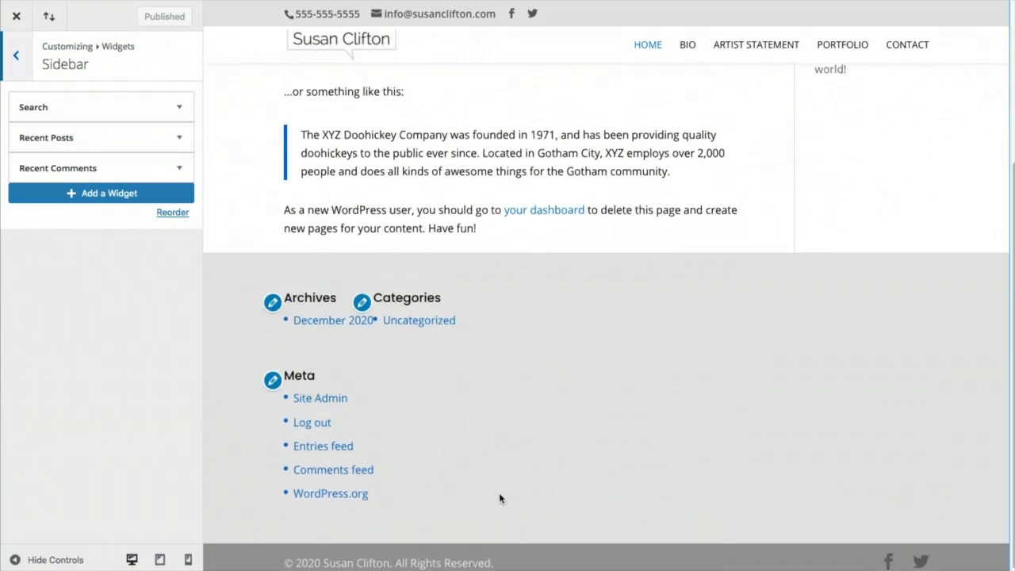
scroll(501, 497, up, 3)
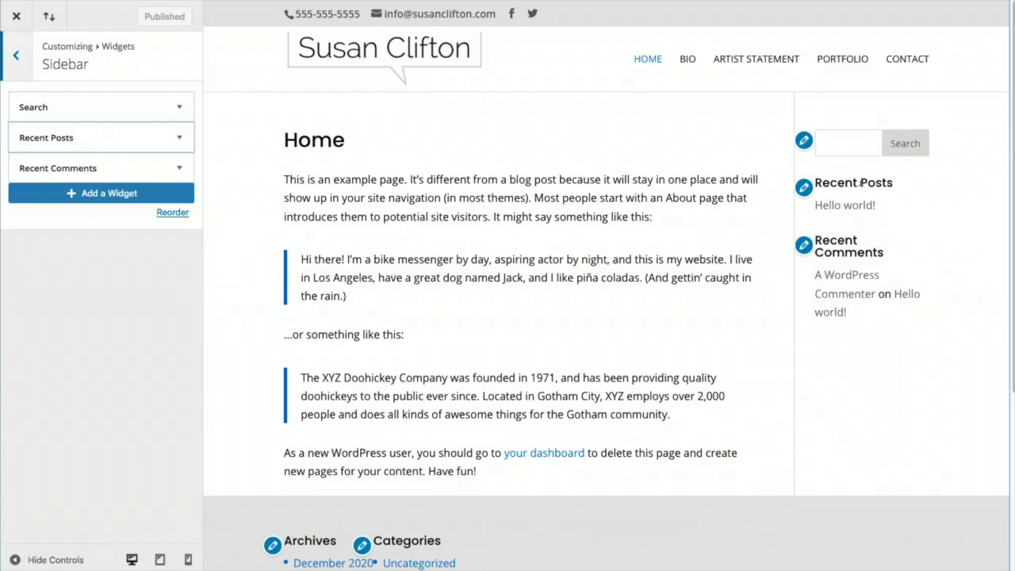
click(16, 56)
click(53, 134)
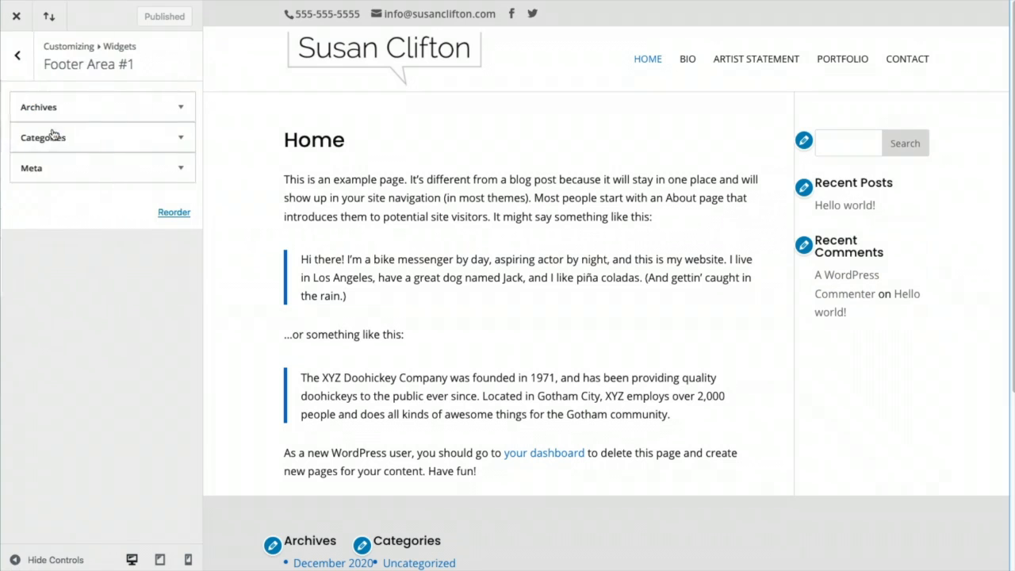
scroll(540, 505, down, 1)
scroll(540, 505, down, 2)
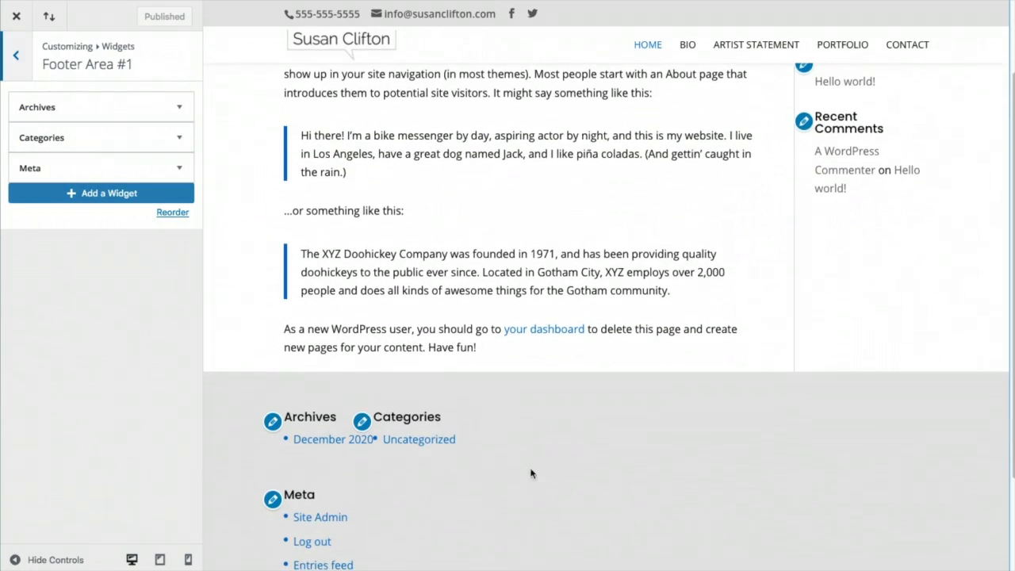
scroll(444, 475, down, 1)
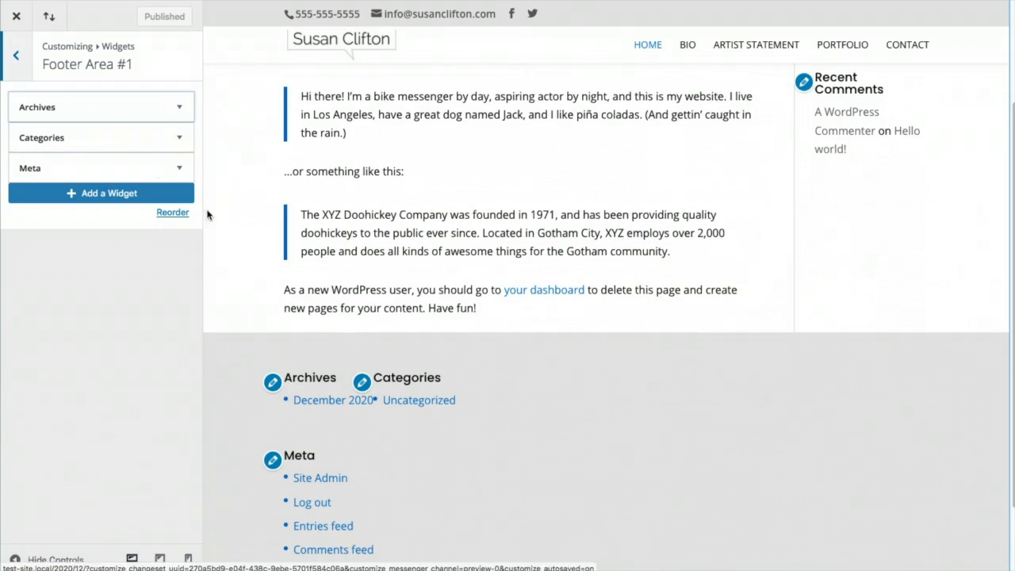
click(16, 57)
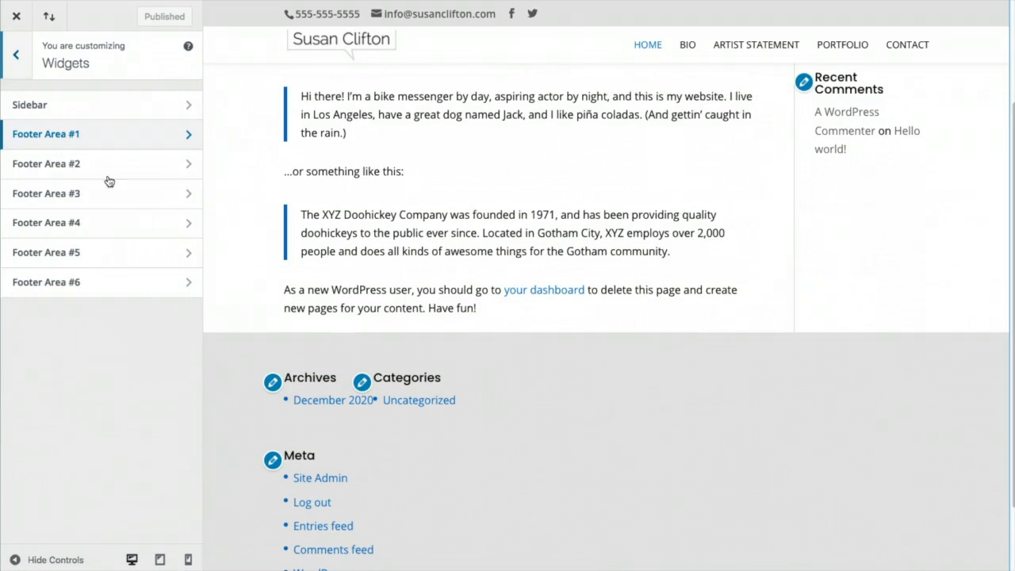
click(23, 60)
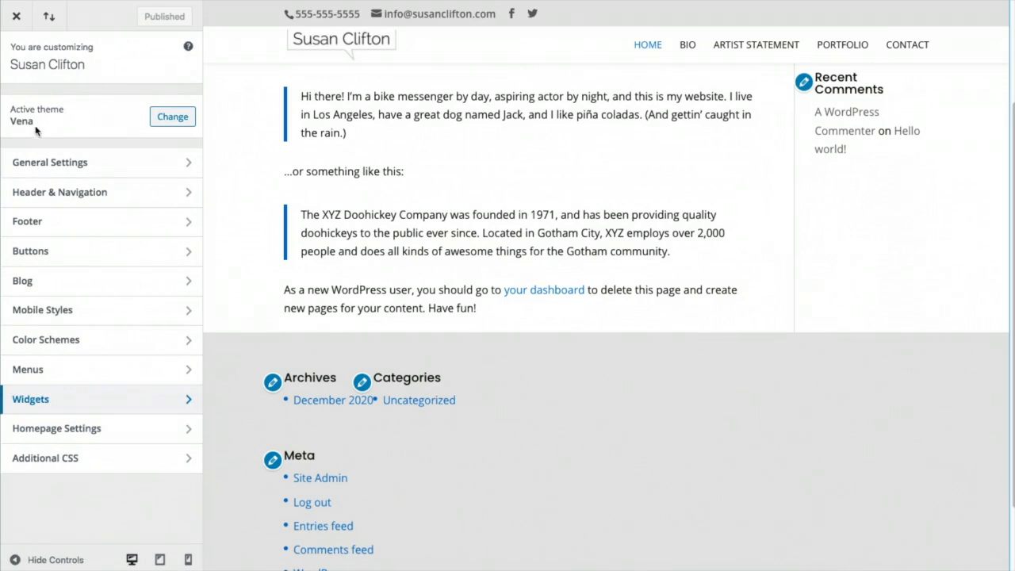
click(19, 21)
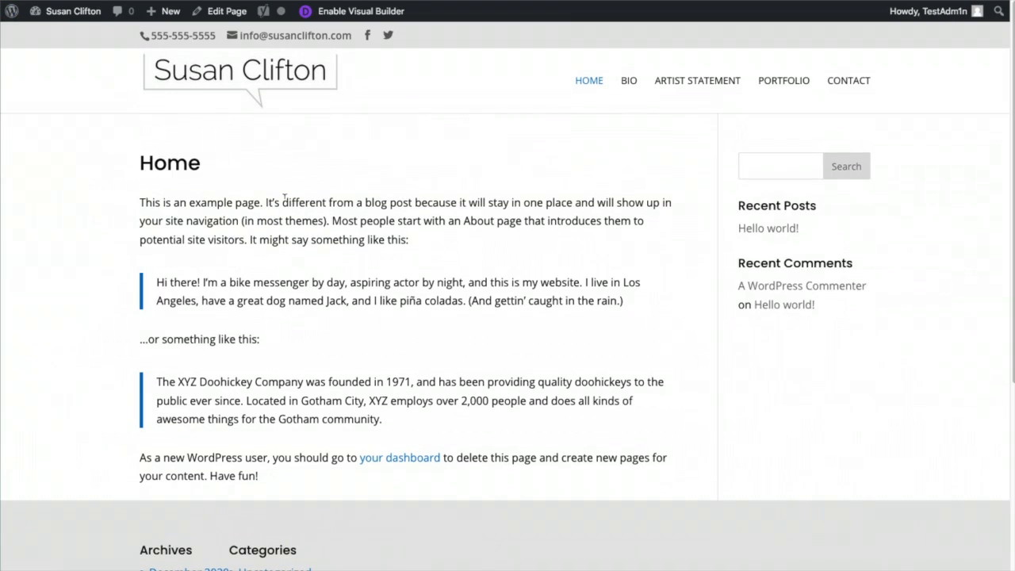
Go to the Widgets admin page through the site-name menu in the admin bar
mouse_move(72, 20)
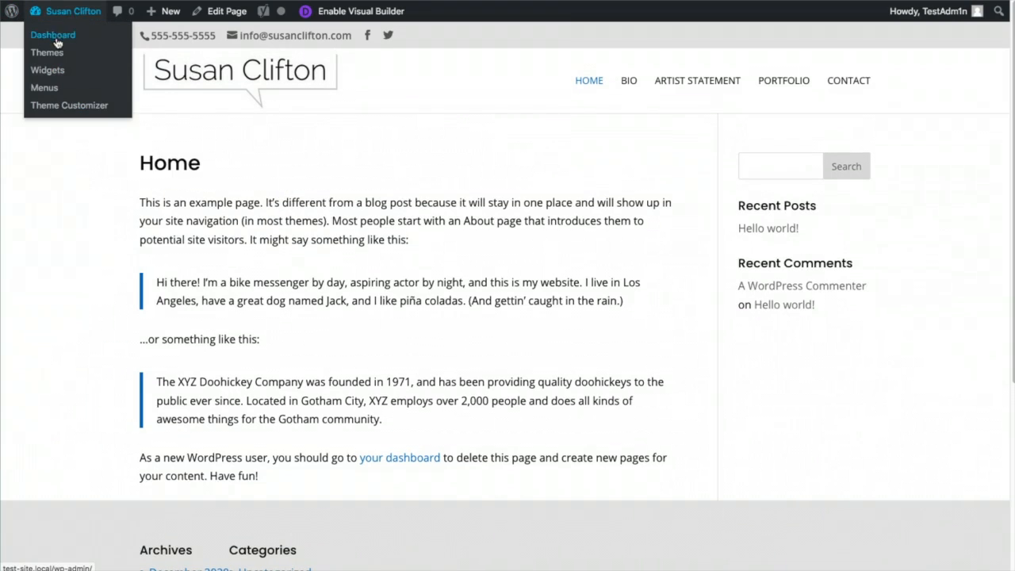
click(47, 70)
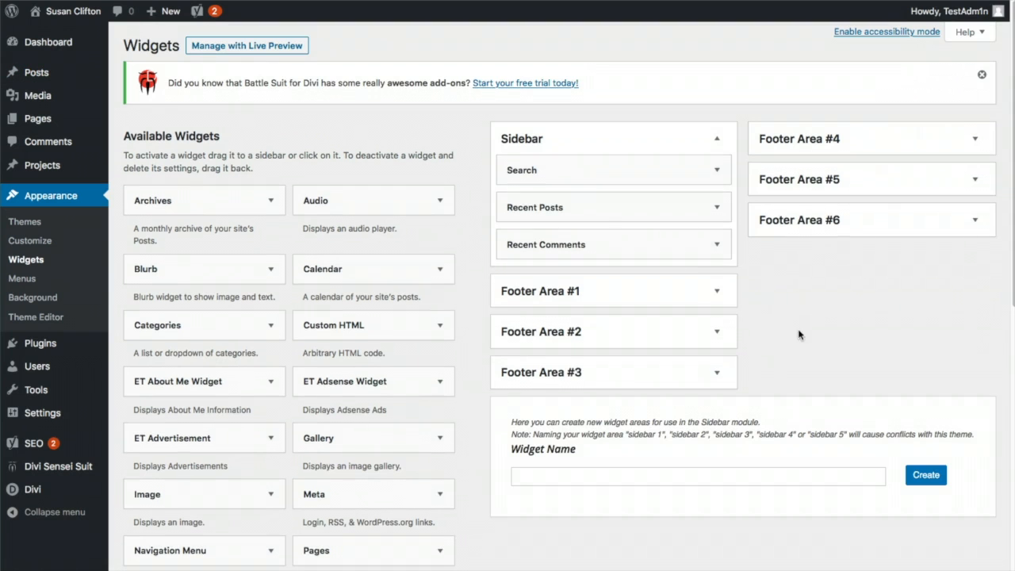
Delete Recent Comments from the Sidebar and add a Categories widget below Search
click(715, 245)
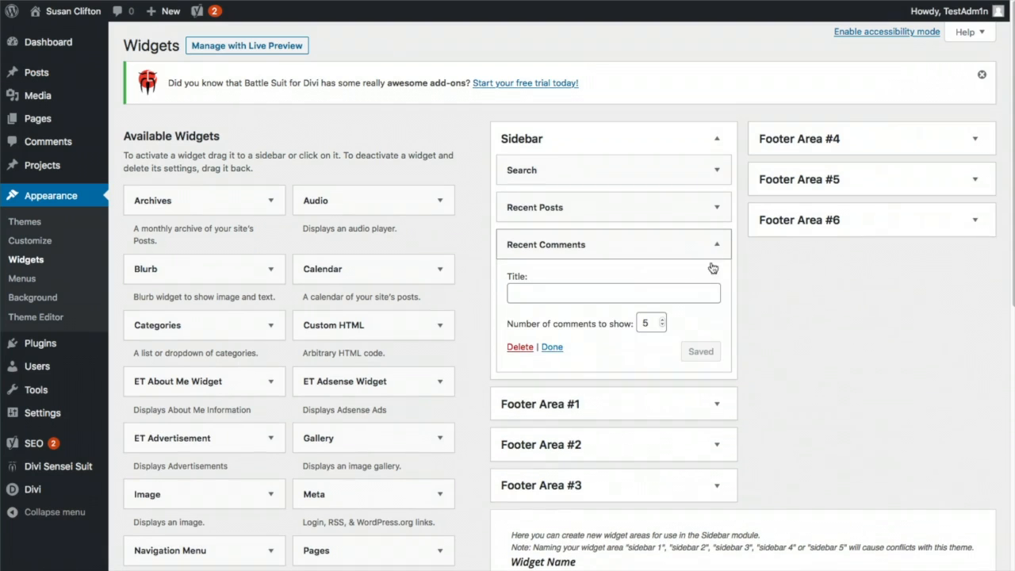
click(520, 346)
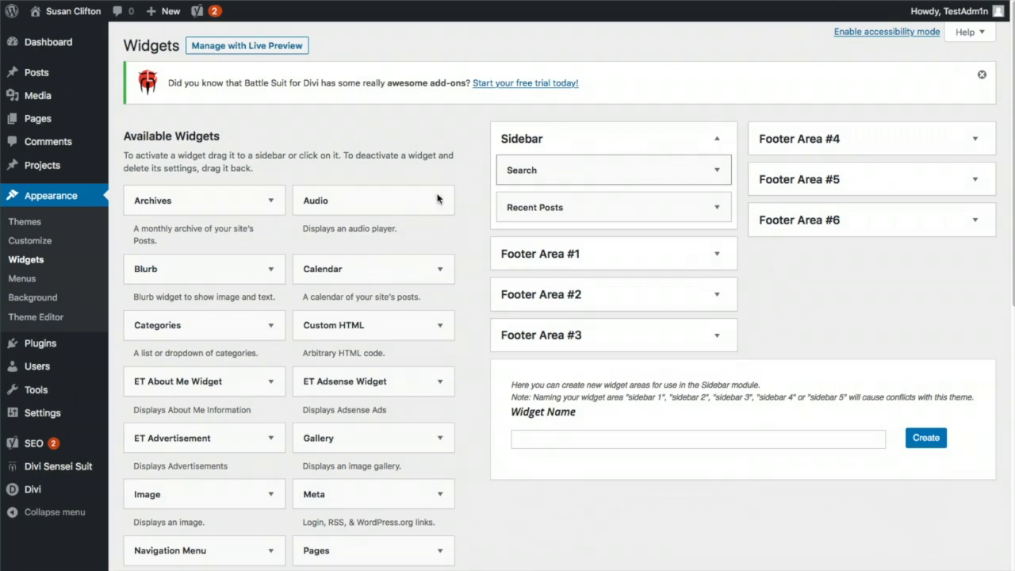
drag(198, 326, 594, 199)
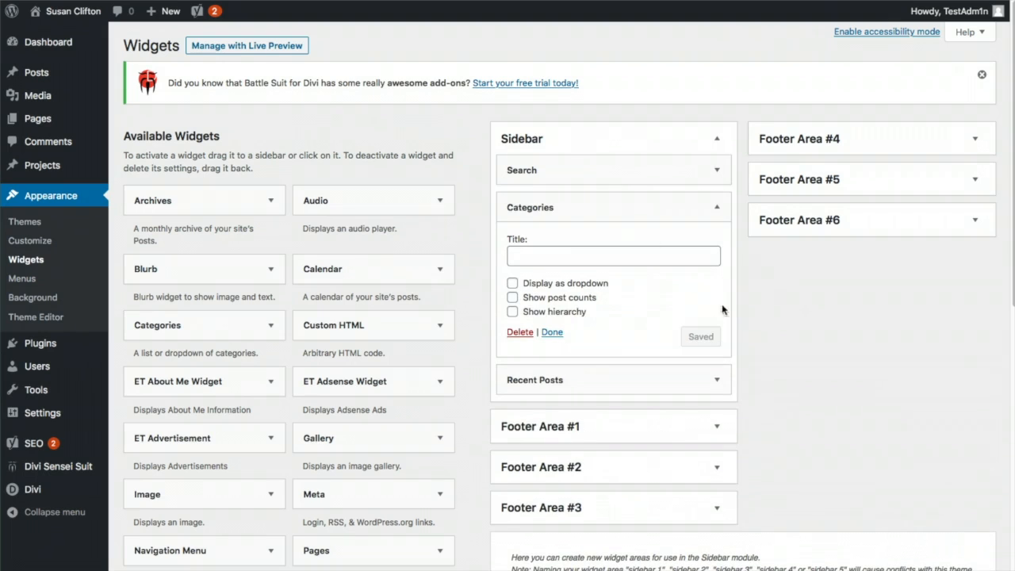
Title the Categories widget 'Categories', save it, and expand Footer Area #1
click(572, 257)
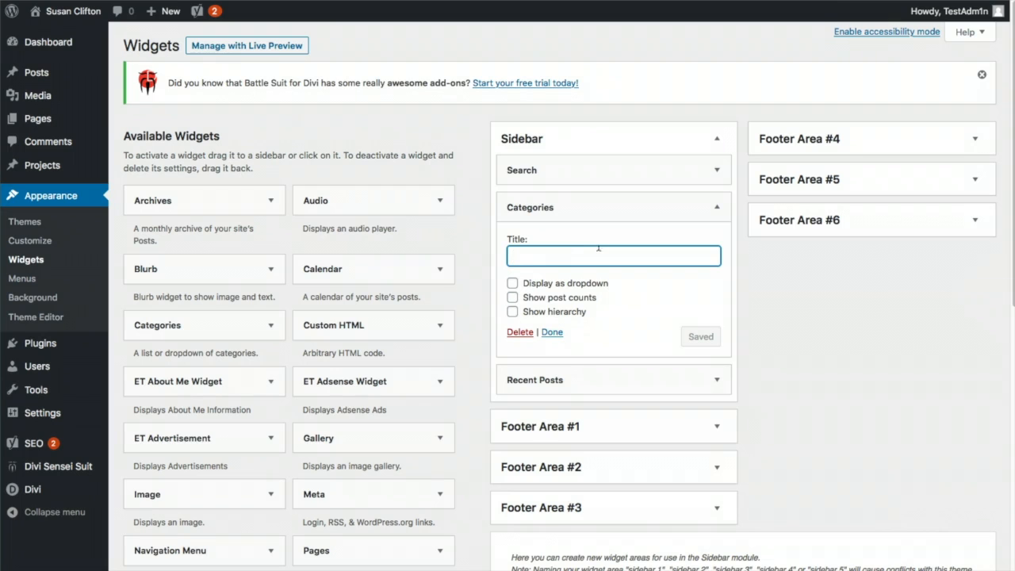
text(Categories)
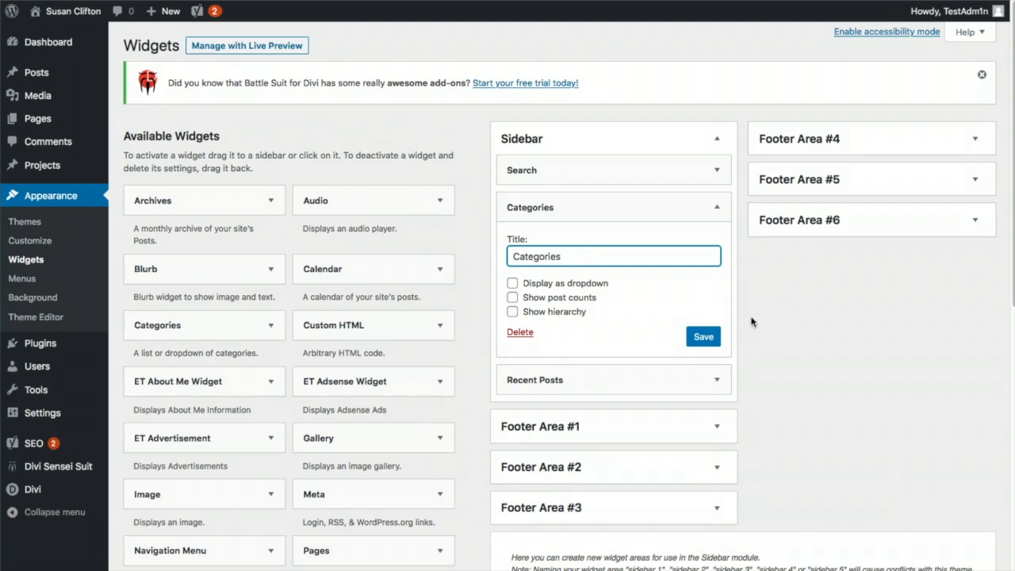
click(703, 339)
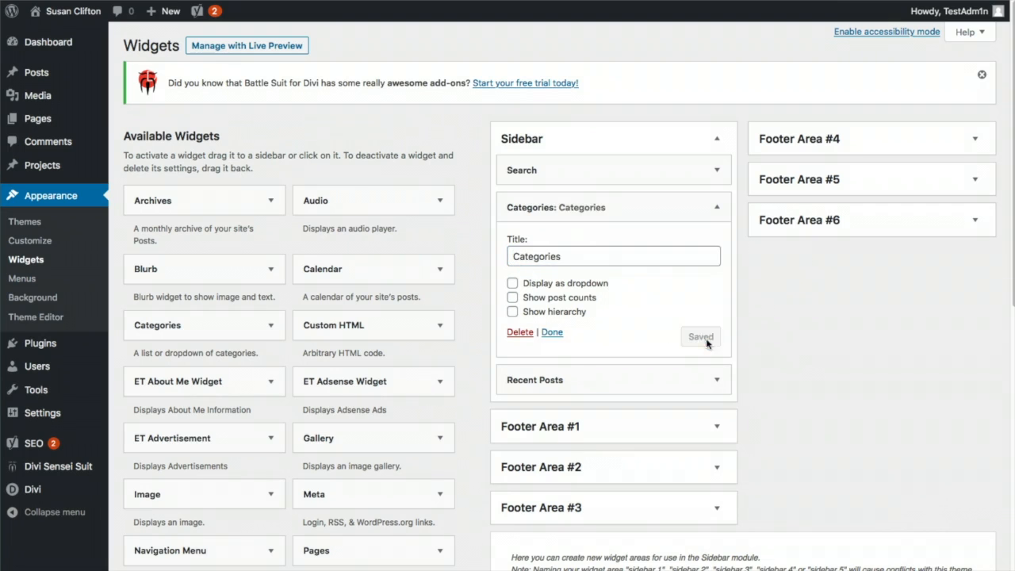
scroll(812, 348, down, 2)
click(713, 321)
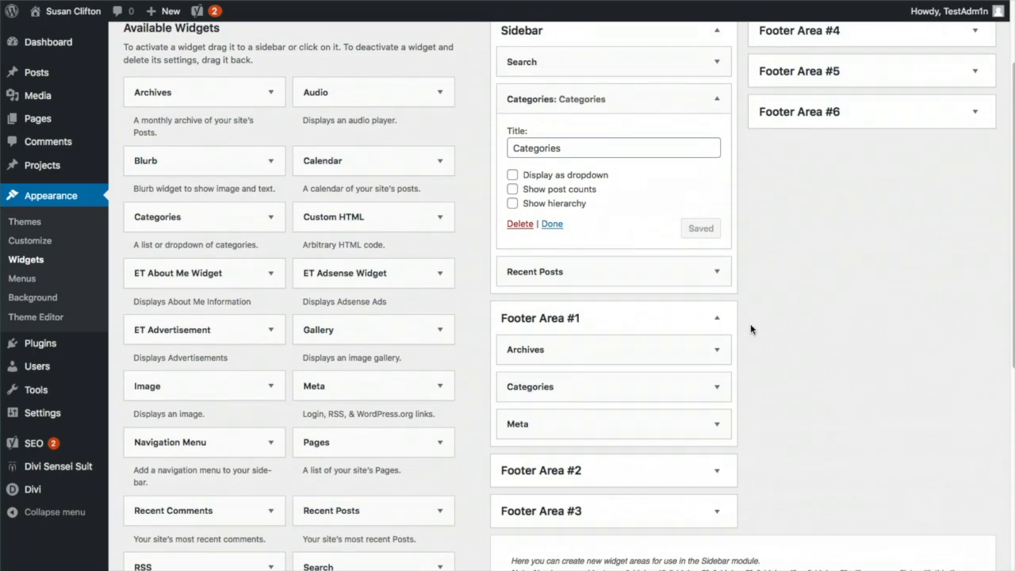
Delete the Archives, Categories and Meta widgets from Footer Area #1, then bring in Custom HTML
click(718, 351)
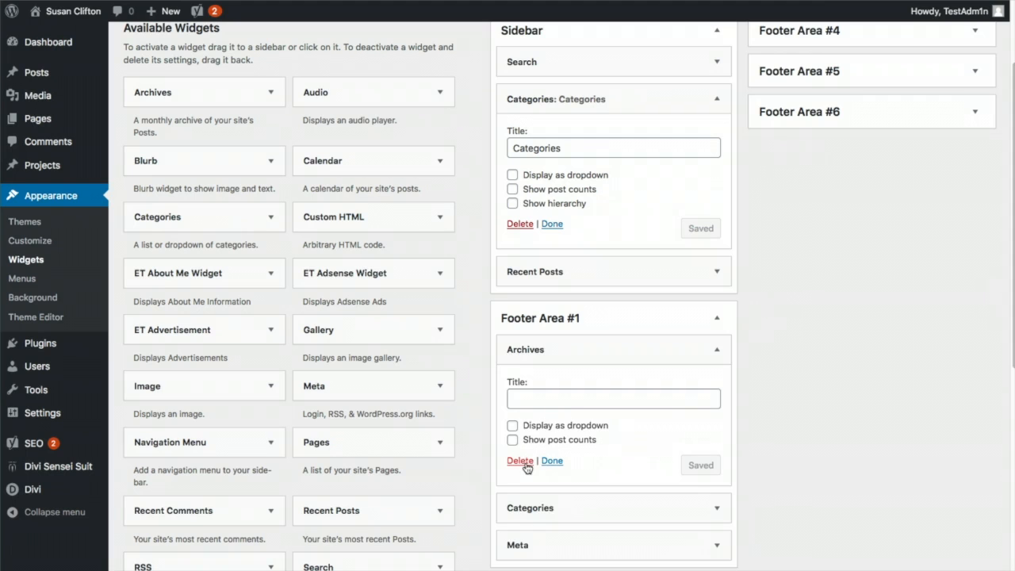
click(521, 463)
click(717, 357)
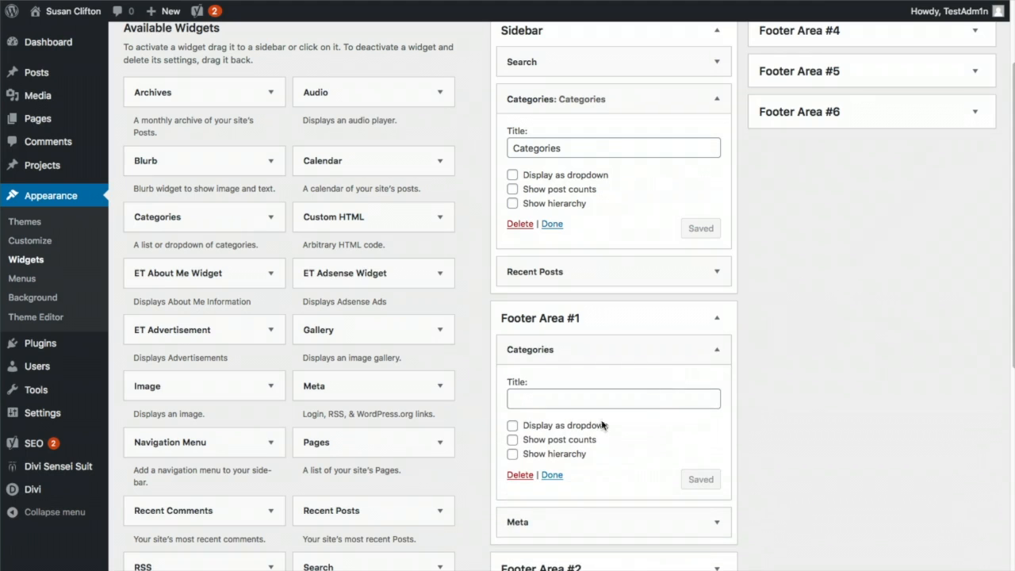
click(521, 477)
click(712, 353)
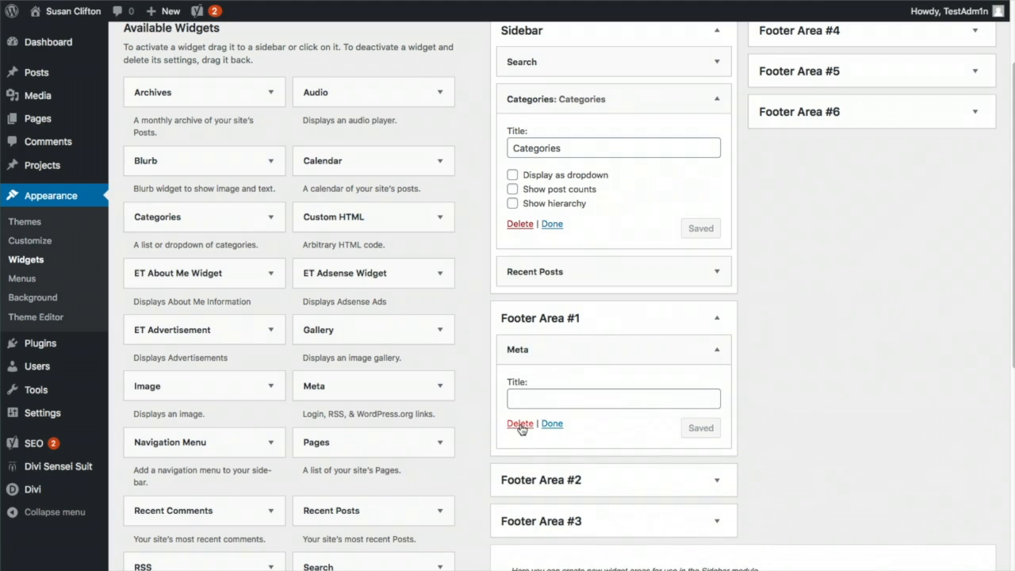
click(519, 420)
drag(373, 223, 581, 357)
Place the Custom HTML widget in Footer Area #1 with the artist's name as its title
click(505, 397)
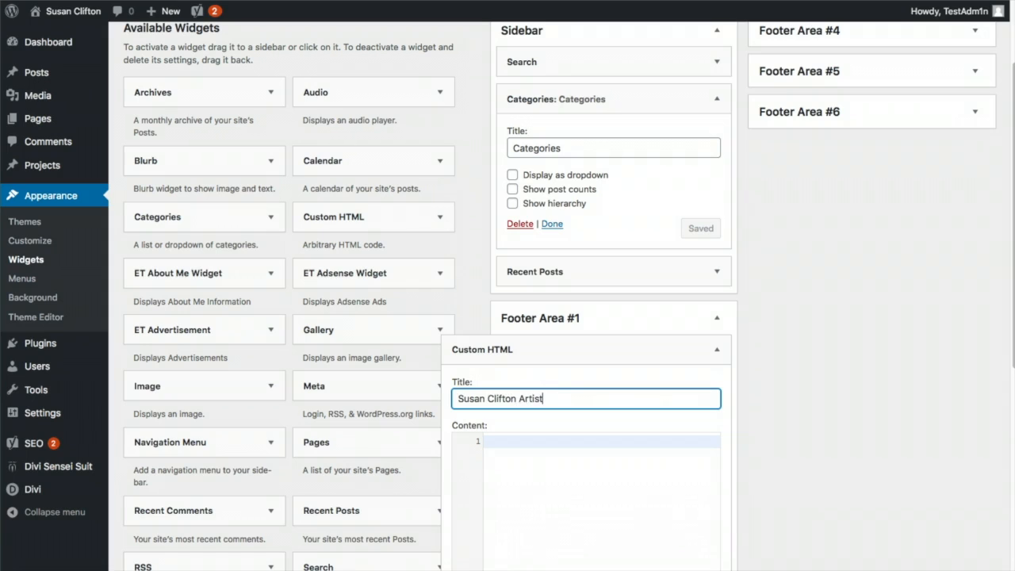
click(570, 437)
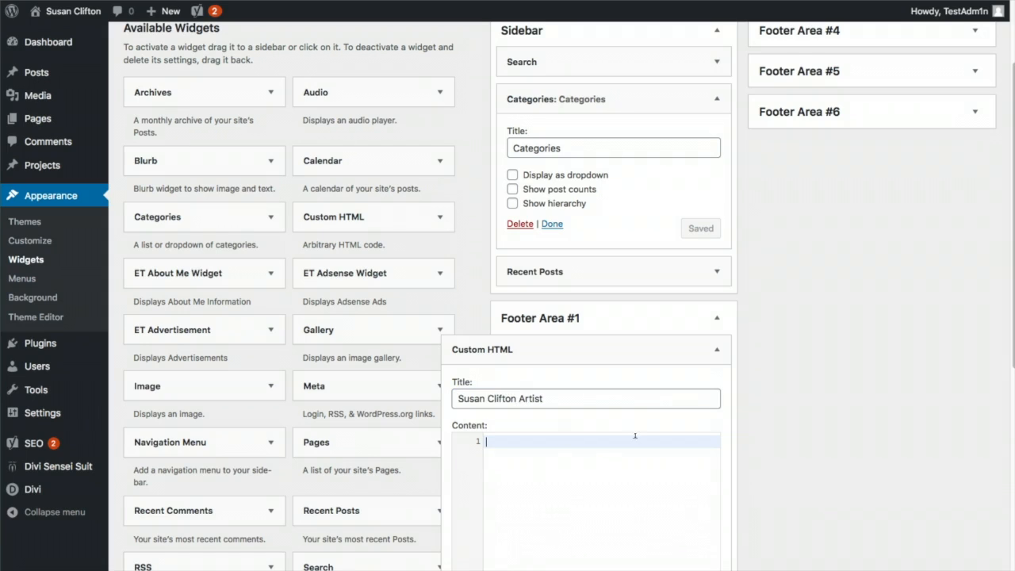
scroll(634, 435, down, 1)
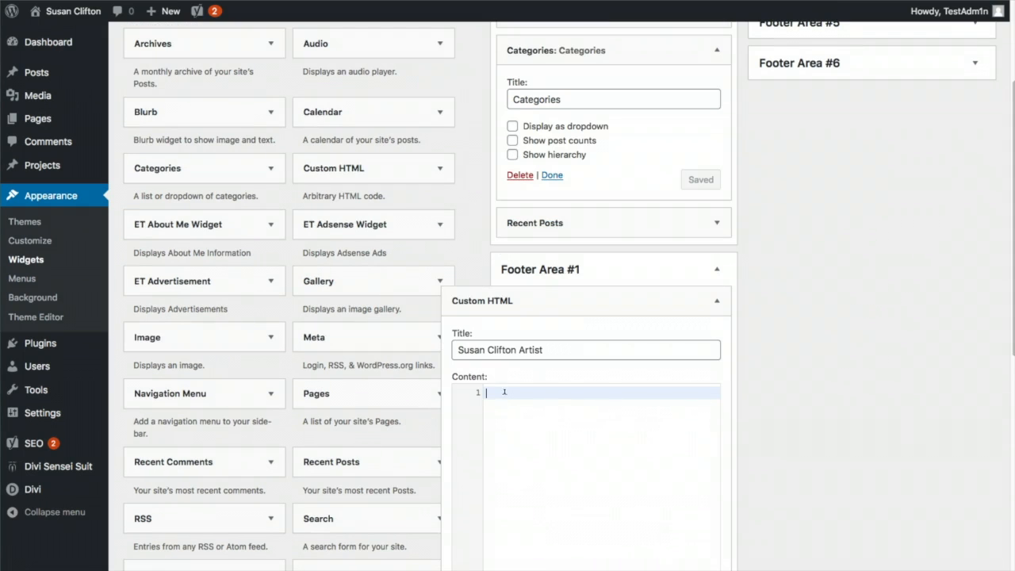
Fill its content with the street address, phone number and e-mail address on separate lines
key(Return)
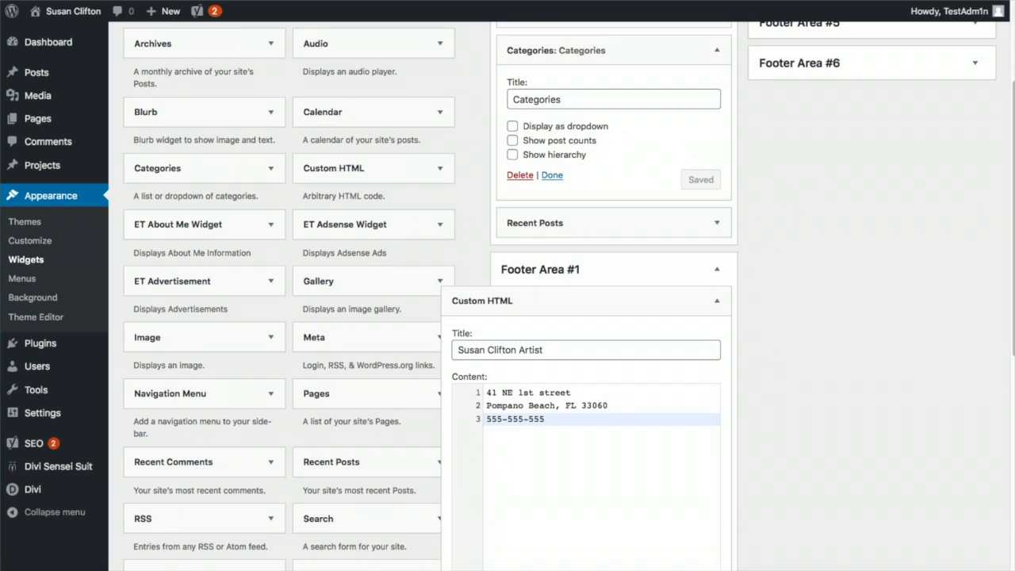
text(555-555-5555)
key(Return)
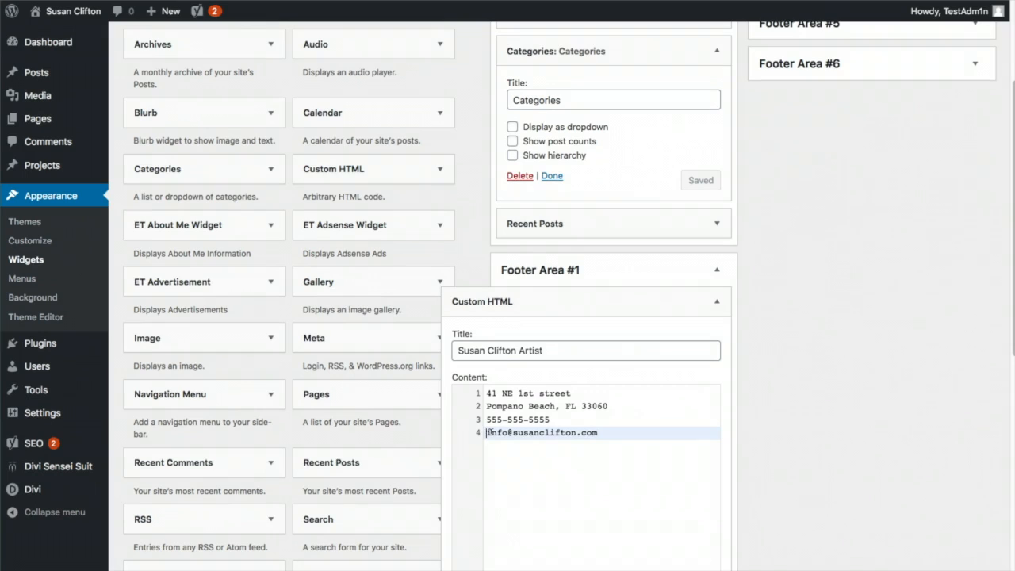
drag(486, 433, 602, 430)
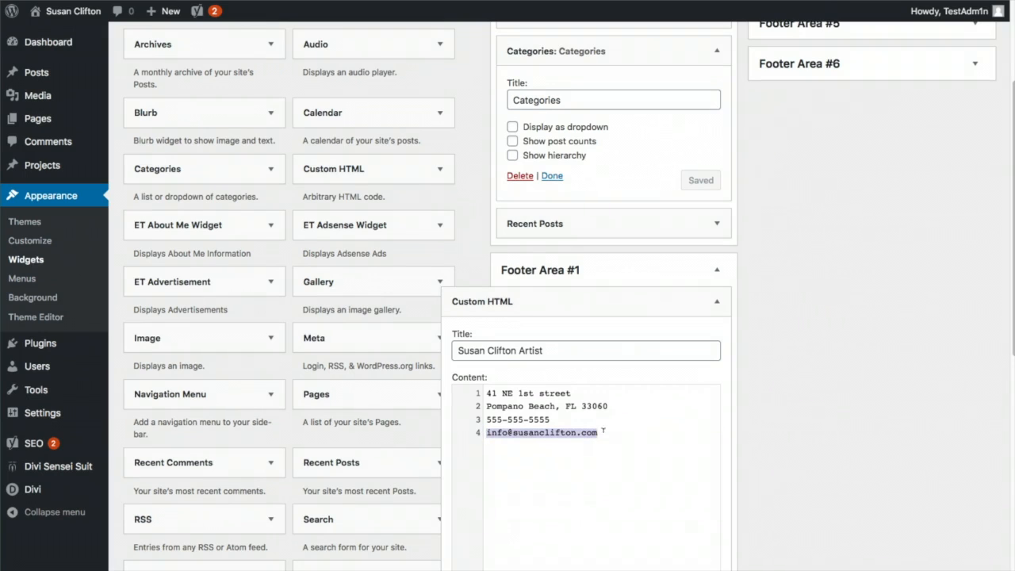
click(818, 417)
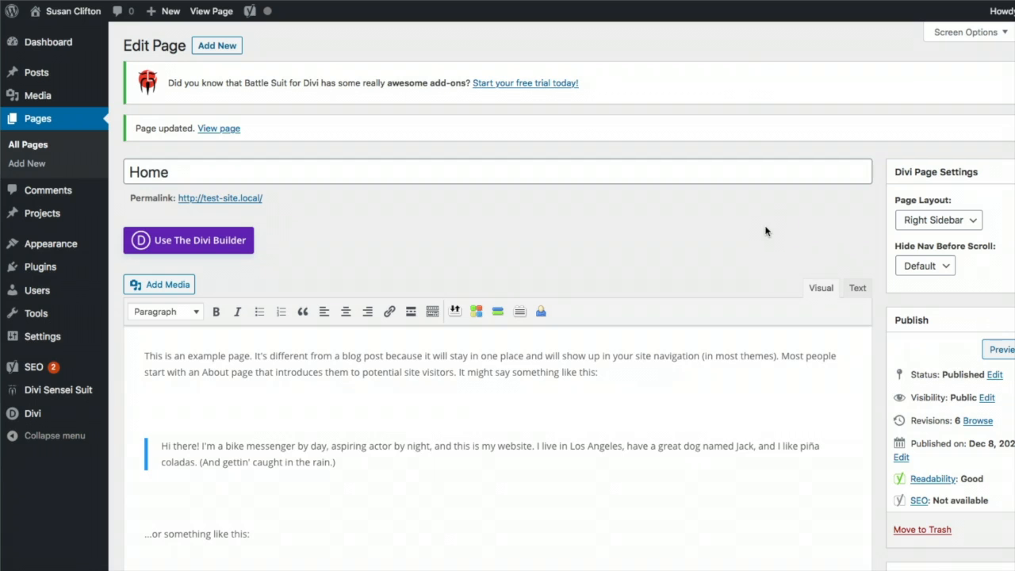
View the live Home page to check the Categories and Recent Posts sidebar
click(251, 199)
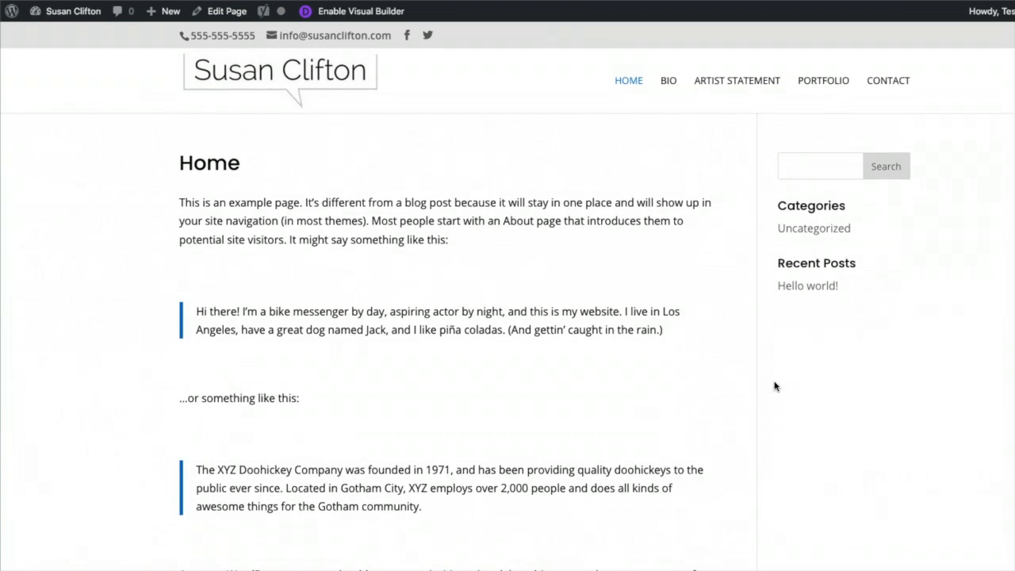
scroll(741, 380, down, 5)
scroll(741, 381, up, 5)
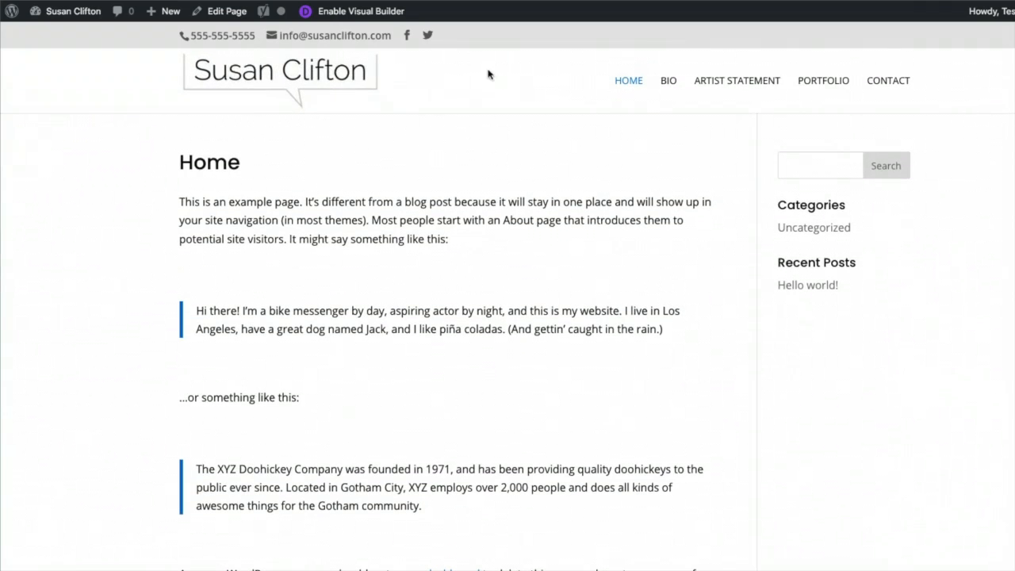
Launch the Divi Visual Builder on the Home page, keeping its existing content
click(360, 14)
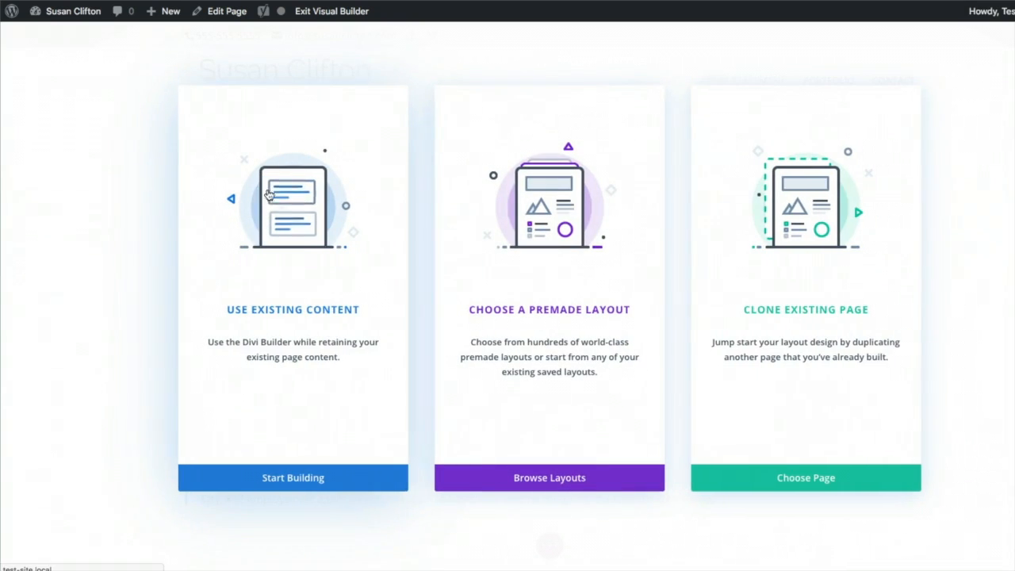
click(293, 317)
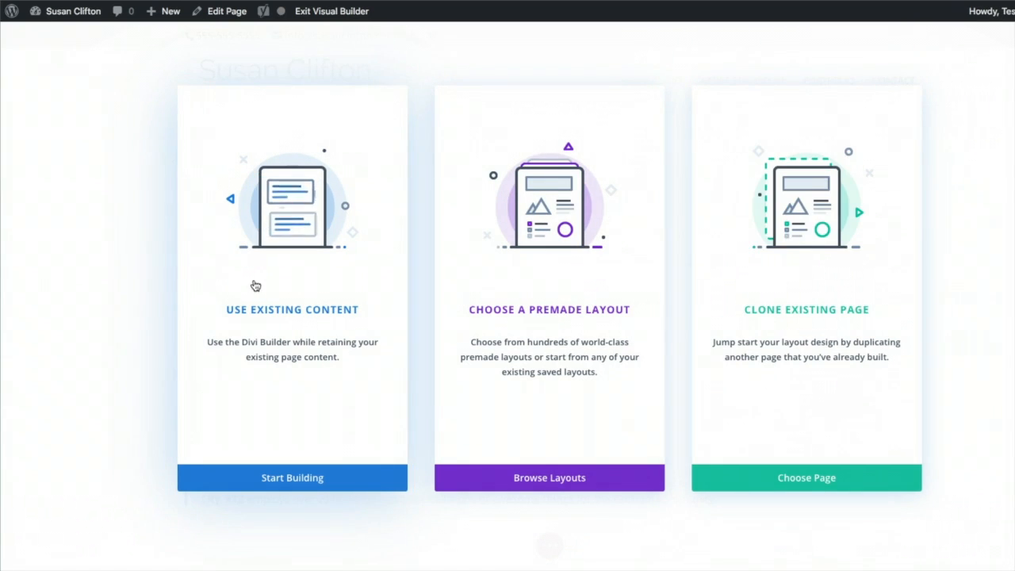
click(250, 318)
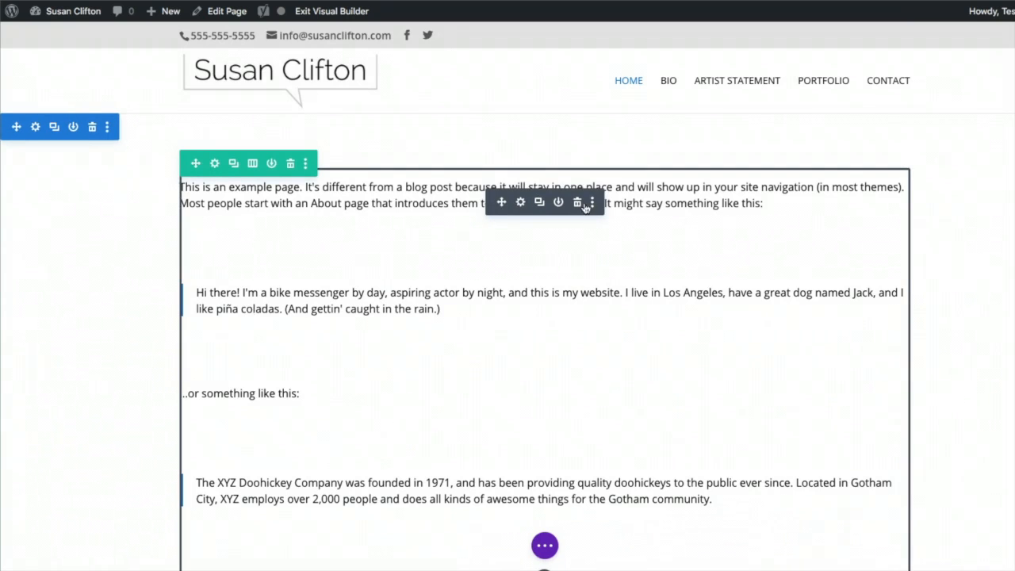
Reduce the top section's top padding to 48px so the text sits below the header
scroll(652, 405, down, 3)
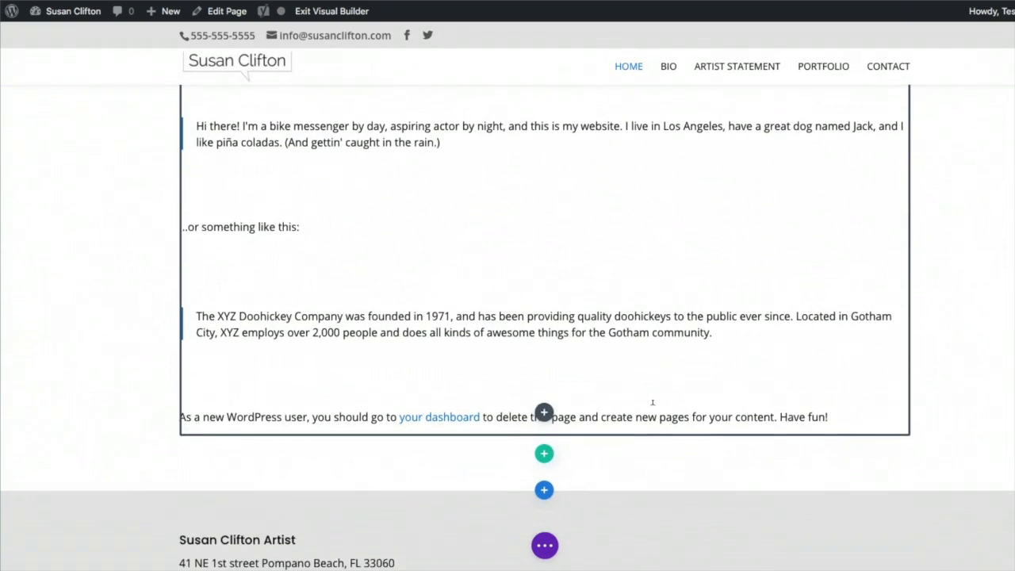
scroll(650, 395, up, 2)
scroll(650, 394, up, 1)
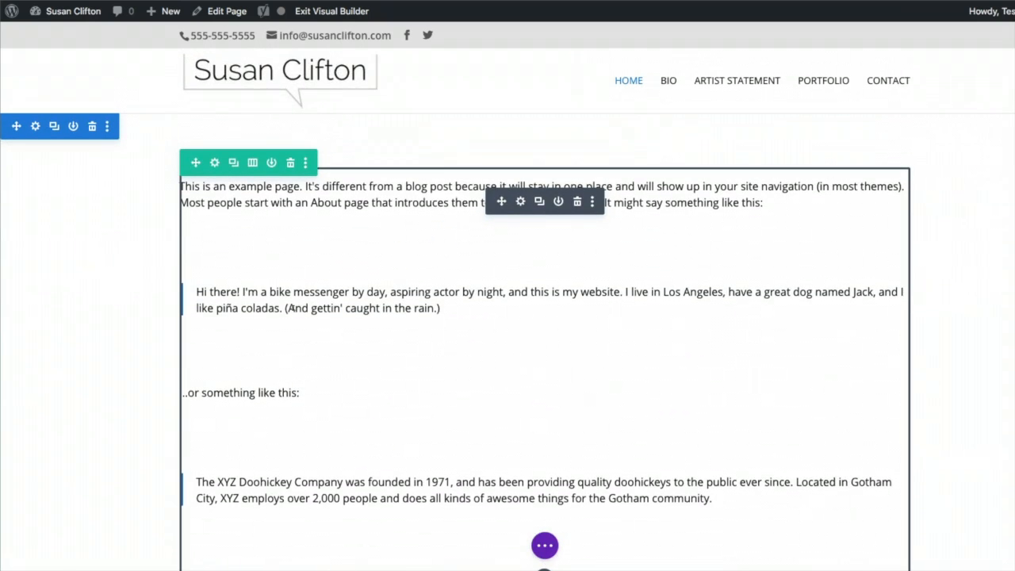
scroll(553, 462, down, 4)
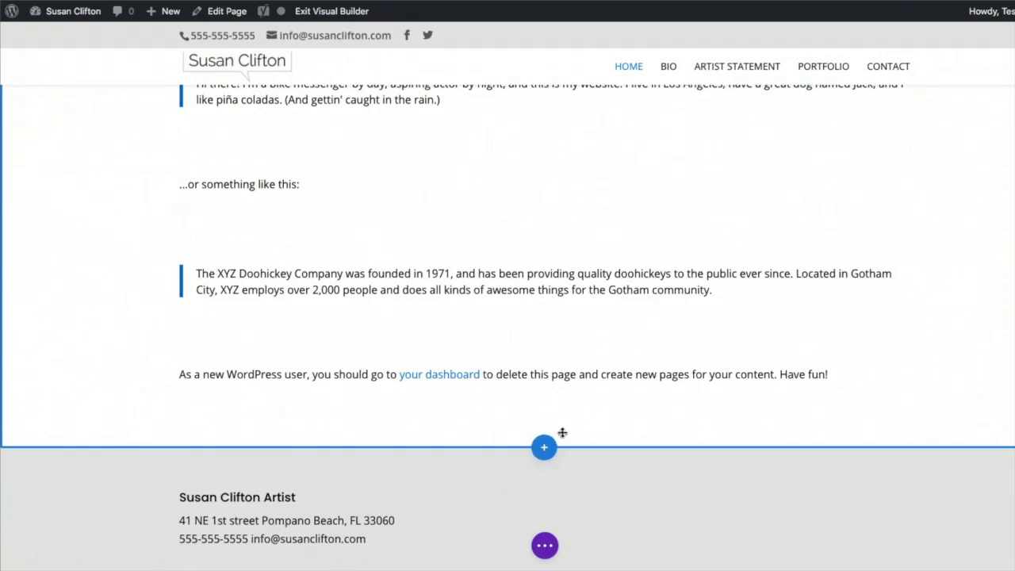
scroll(547, 425, up, 4)
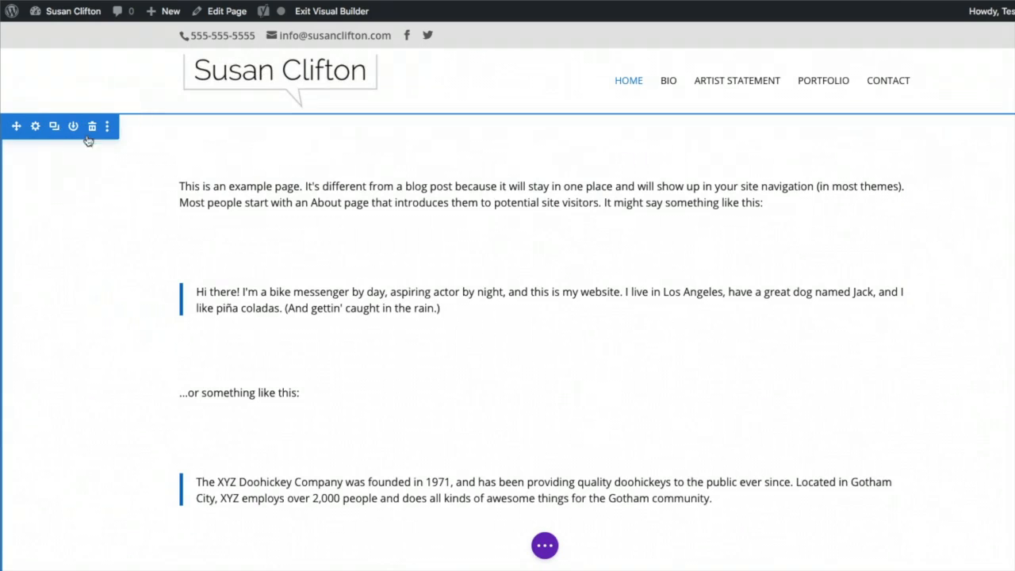
mouse_move(199, 168)
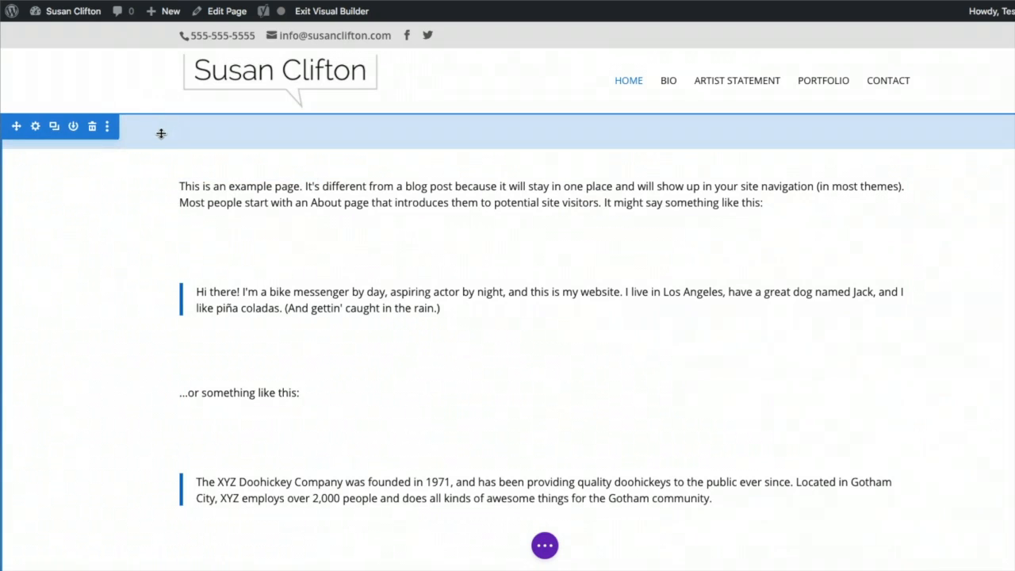
mouse_move(160, 131)
mouse_down()
mouse_move(153, 111)
mouse_move(156, 215)
mouse_move(149, 117)
mouse_up()
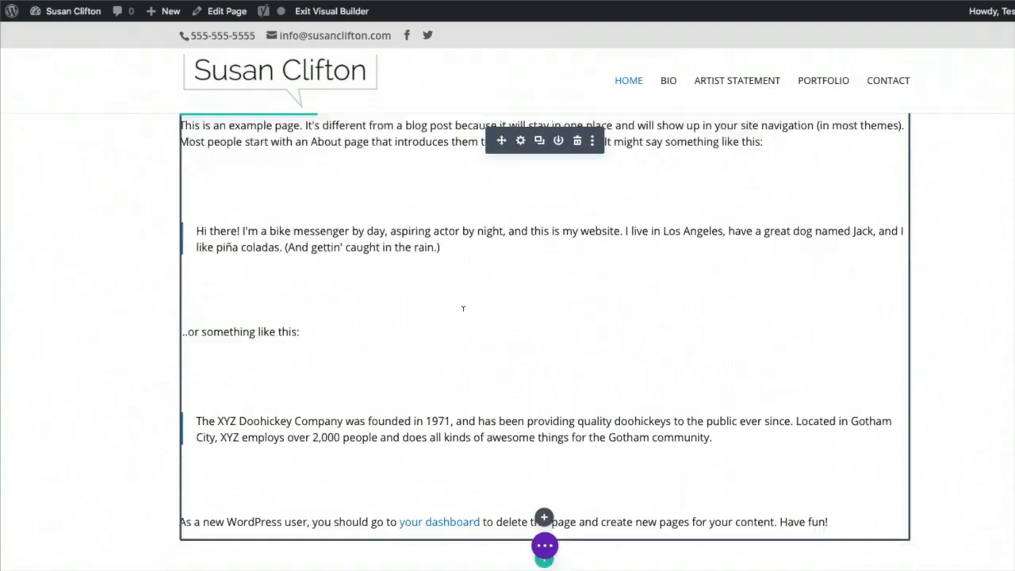
scroll(493, 357, down, 3)
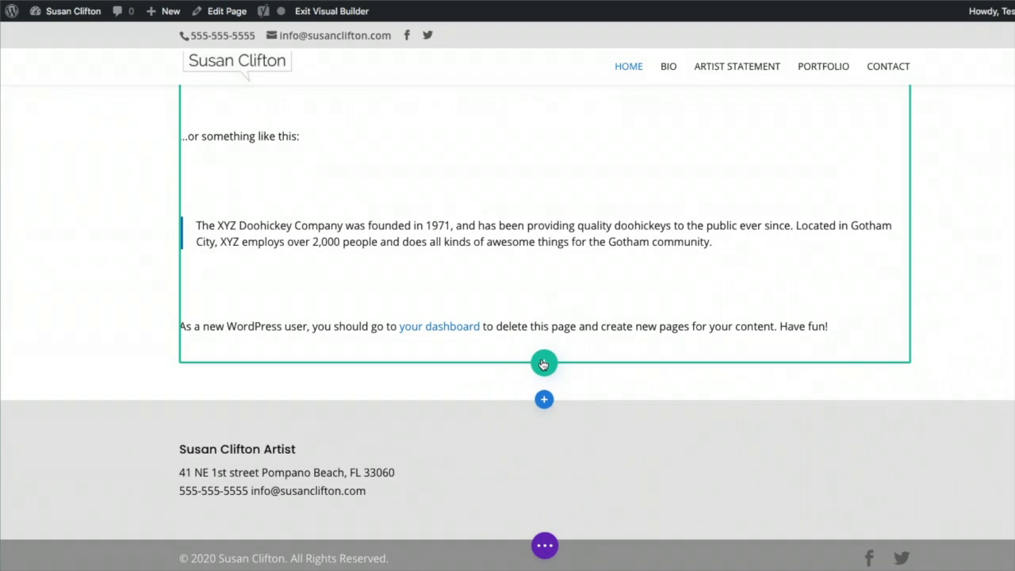
Insert a new fullwidth section containing a Fullwidth Slider below the page text
click(544, 401)
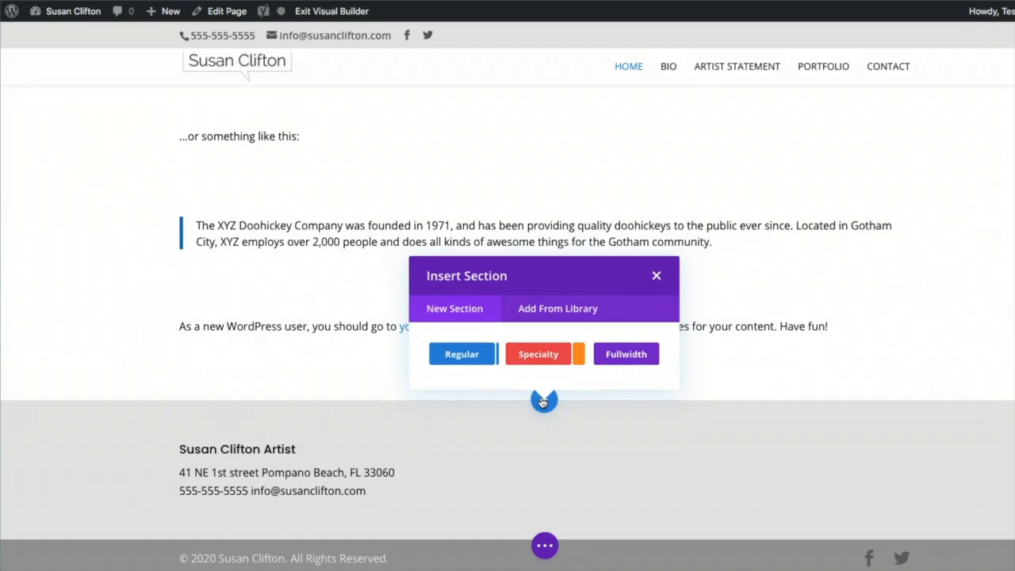
click(623, 355)
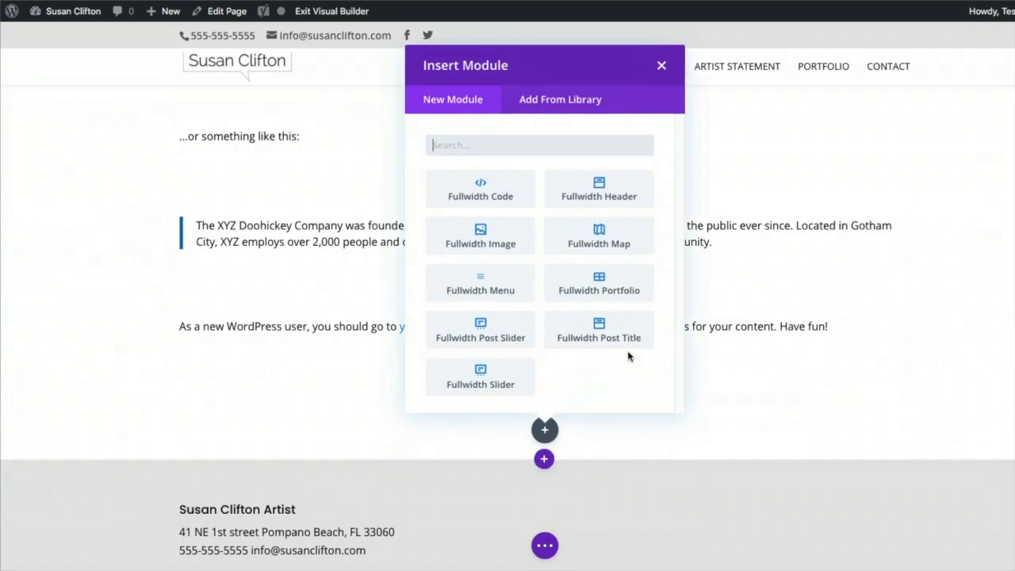
click(508, 369)
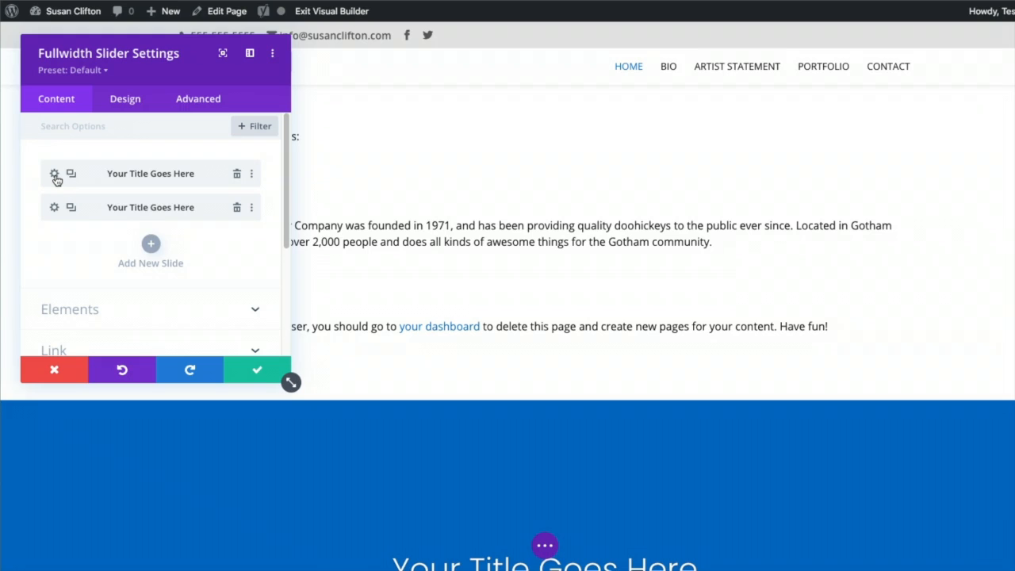
Retitle the first slide 'Fabric Mosaic Painting' and clear its default body text
click(54, 175)
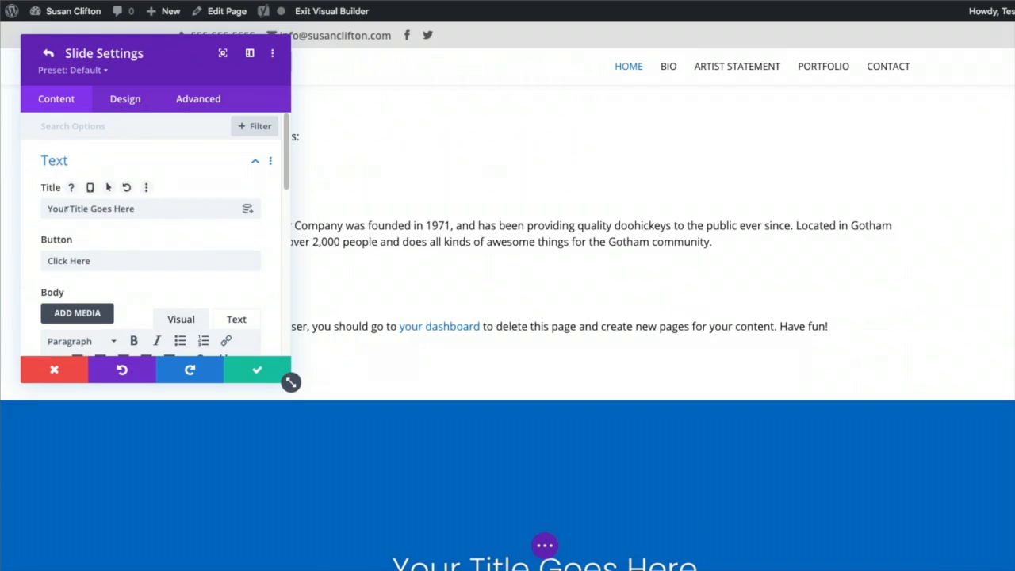
triple_click(68, 207)
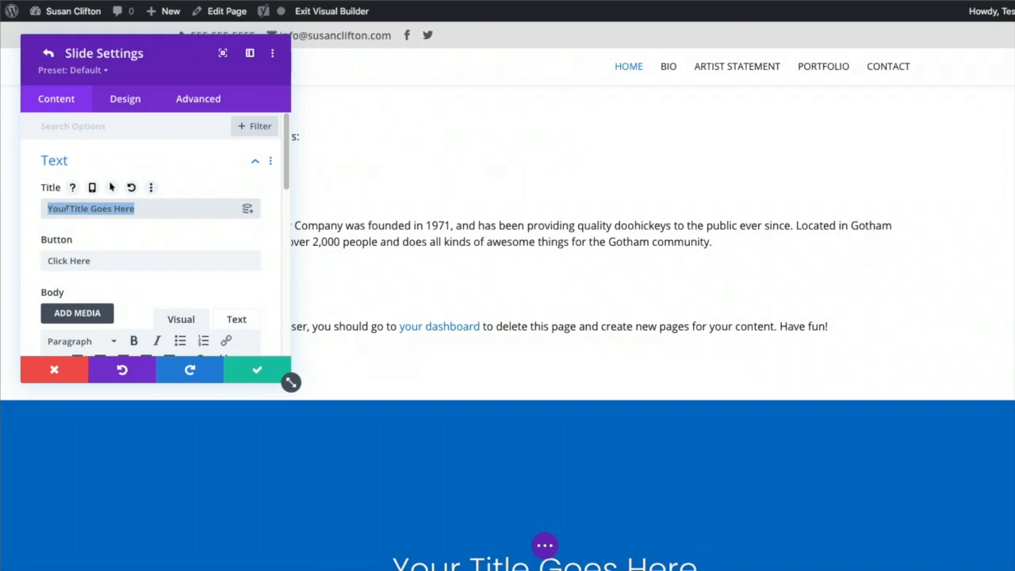
text(Fabric Mosaic Paini)
key(BackSpace)
text(ting)
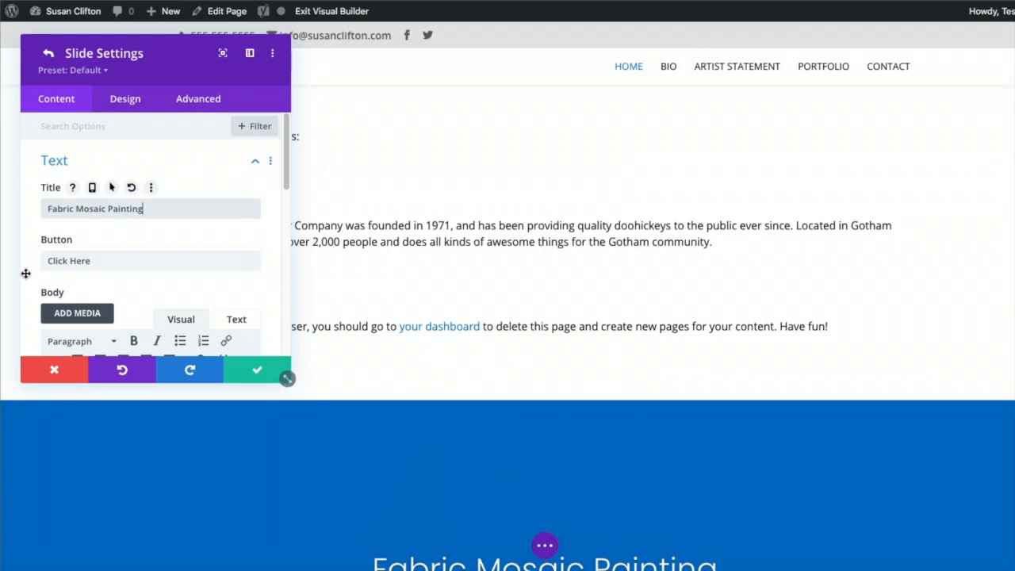
scroll(53, 260, down, 5)
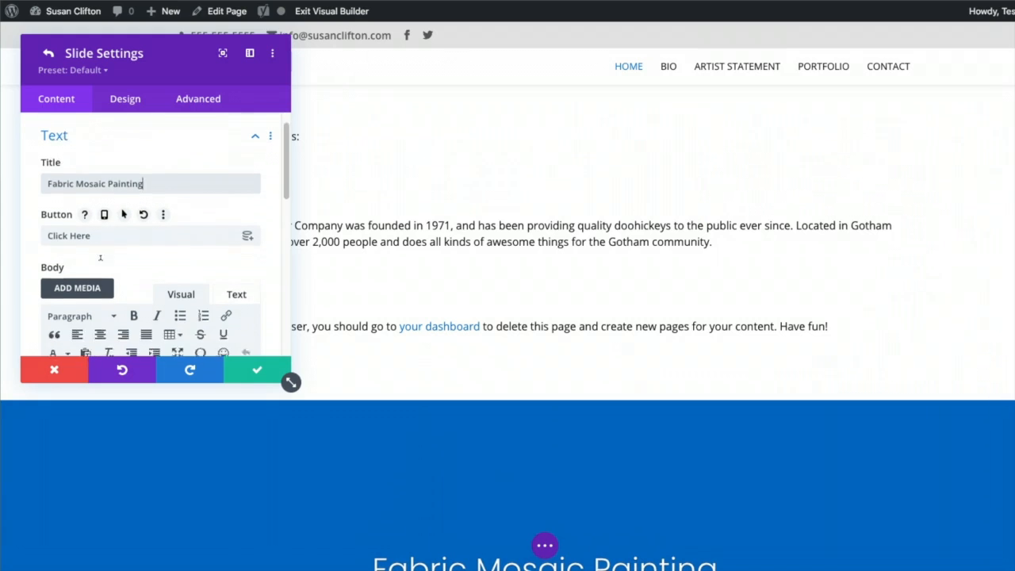
drag(49, 210, 213, 290)
key(BackSpace)
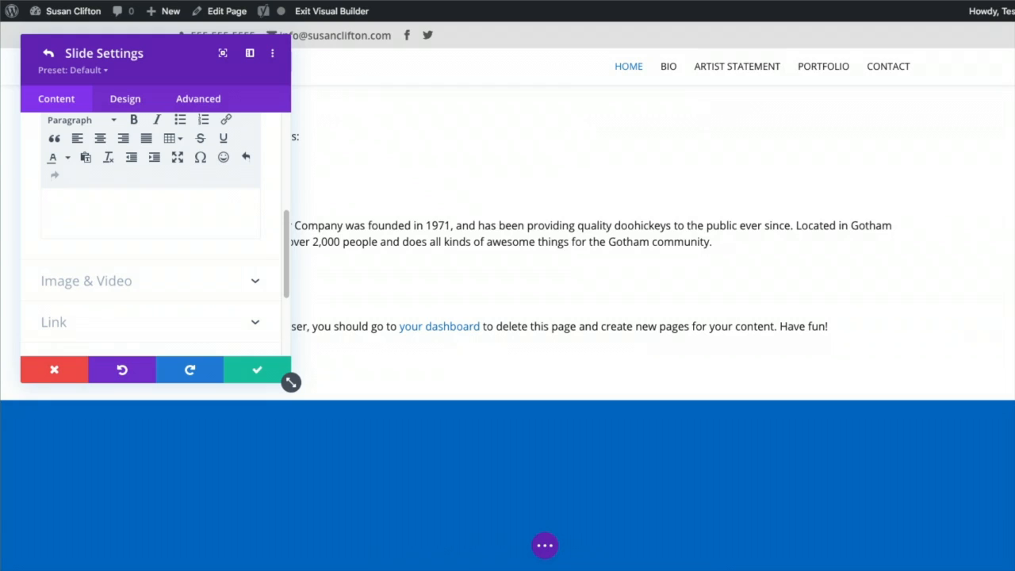
Make the slide's background colour transparent and switch to the background image option
scroll(194, 263, down, 1)
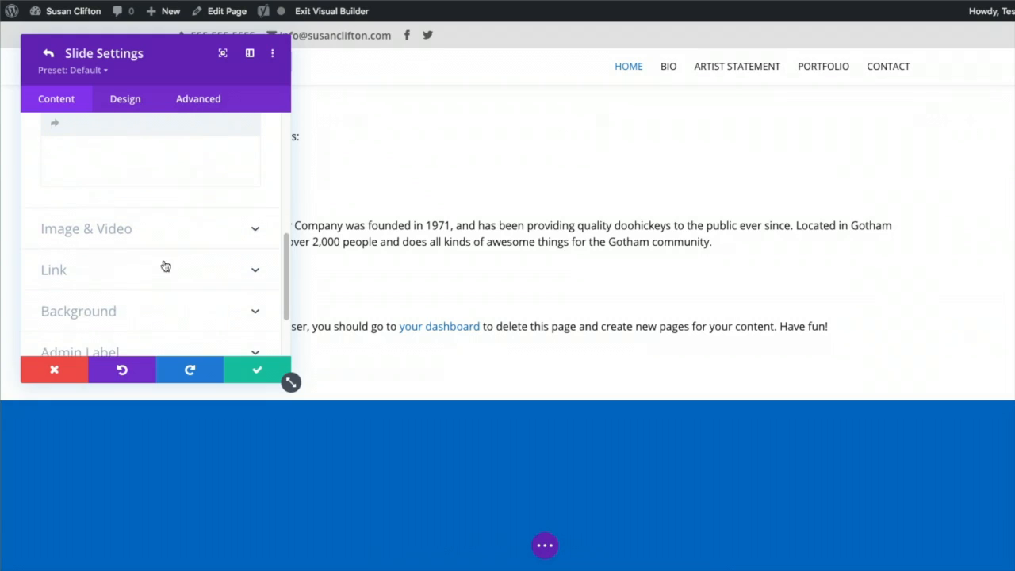
click(149, 268)
click(111, 176)
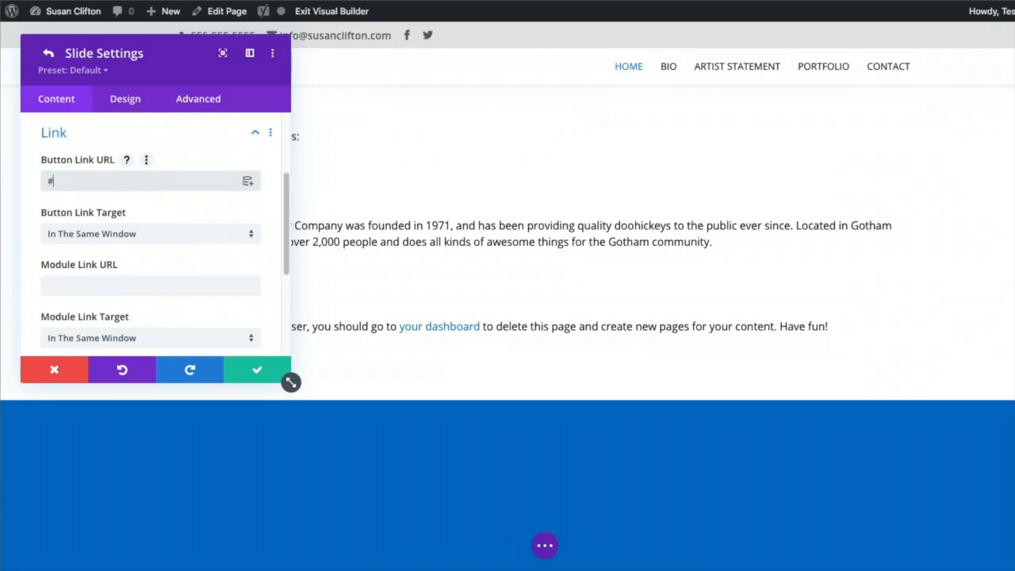
scroll(163, 291, down, 3)
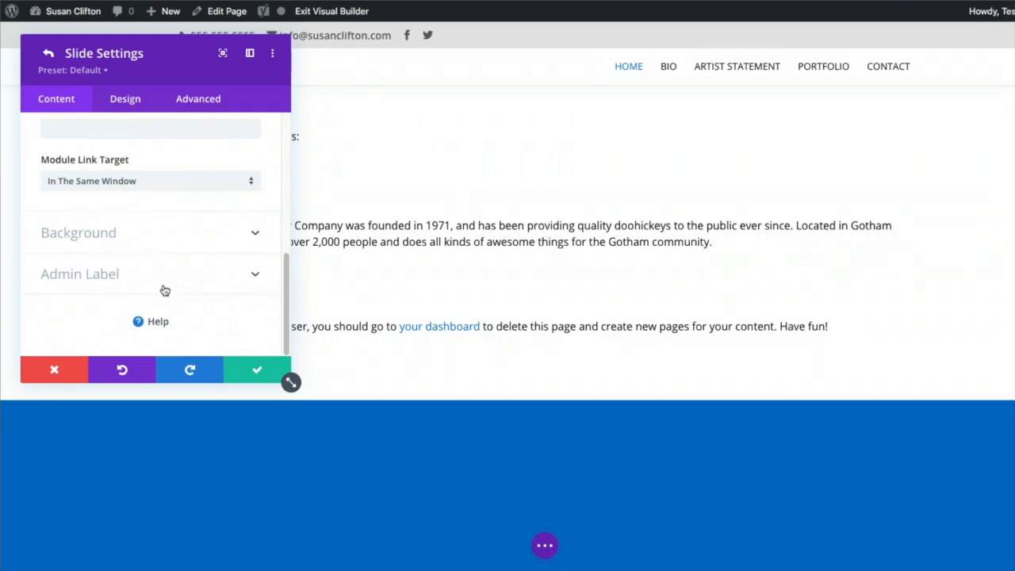
click(135, 235)
scroll(139, 236, up, 1)
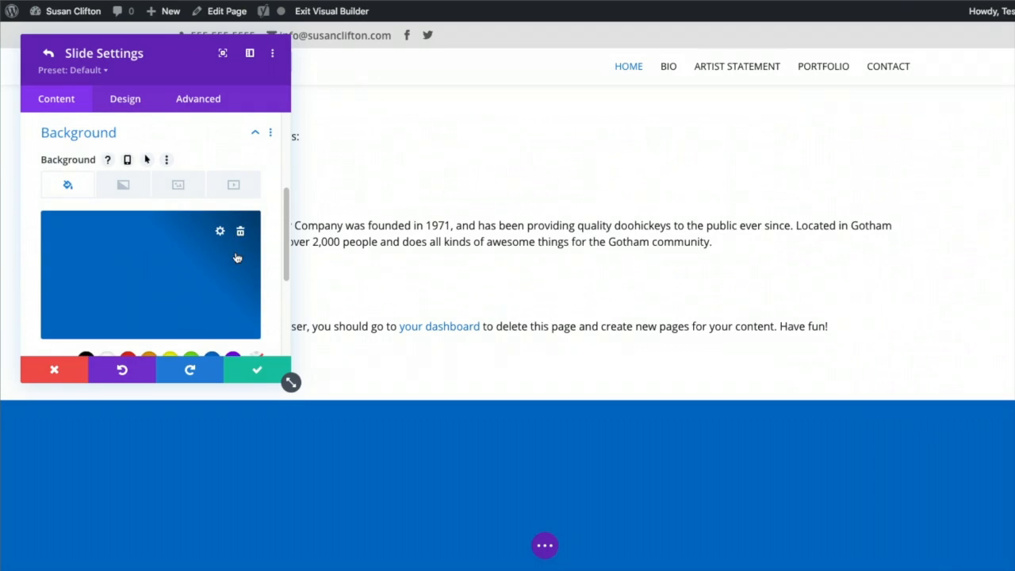
scroll(238, 256, down, 2)
click(259, 307)
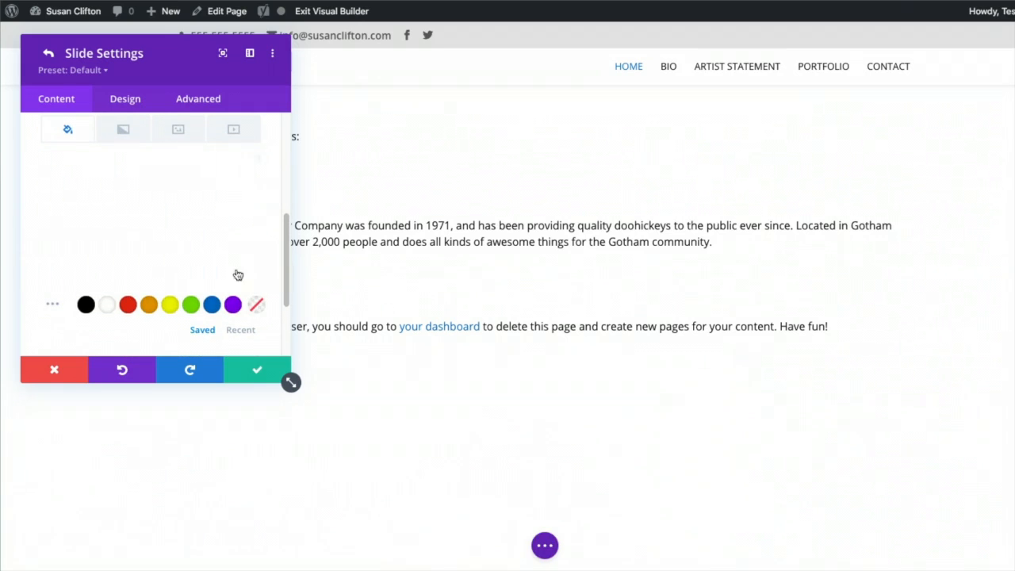
scroll(198, 238, up, 3)
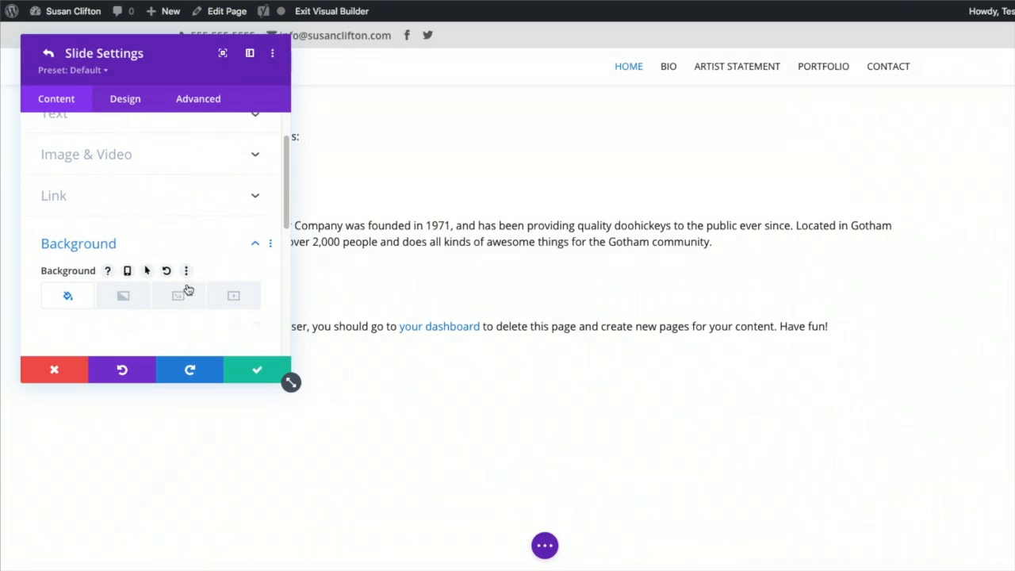
click(176, 296)
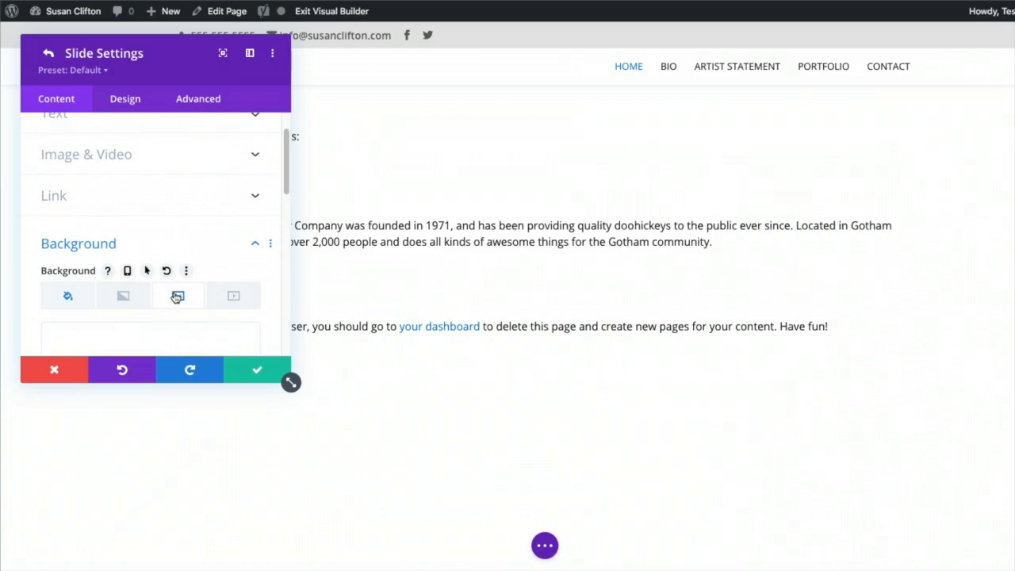
scroll(182, 269, down, 2)
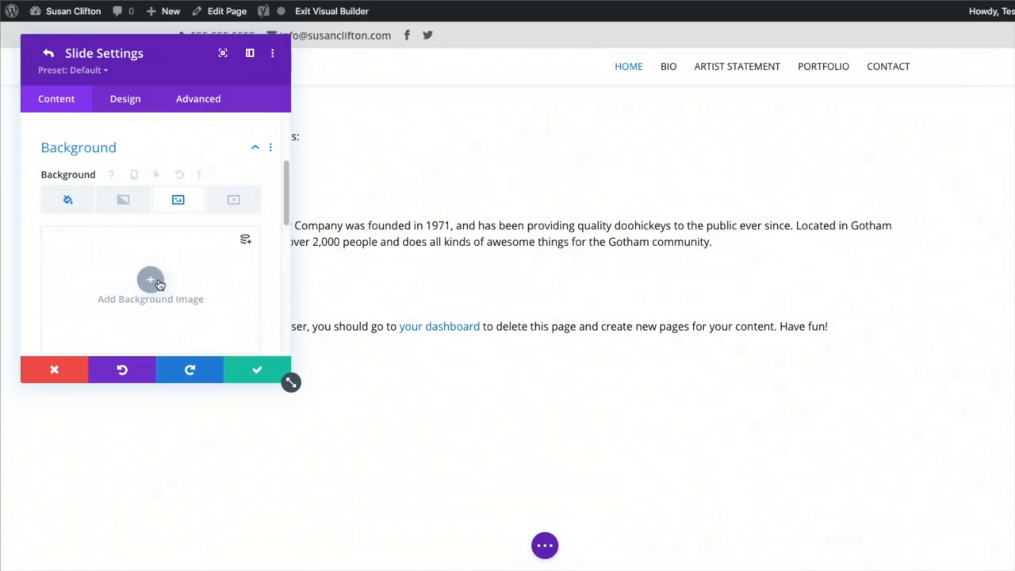
Start uploading a background image and browse to the SLIDER folder
click(157, 282)
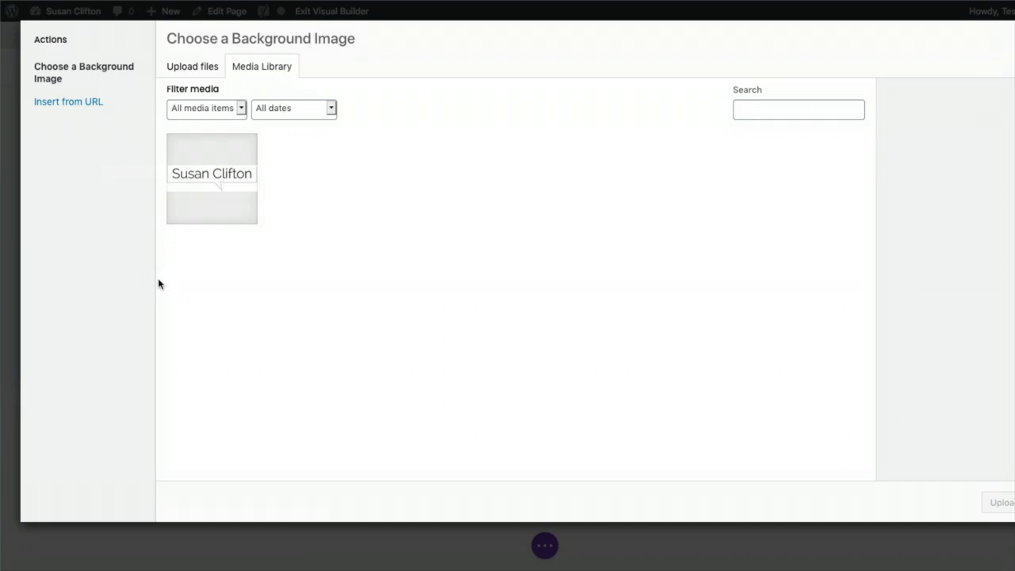
click(194, 68)
click(614, 284)
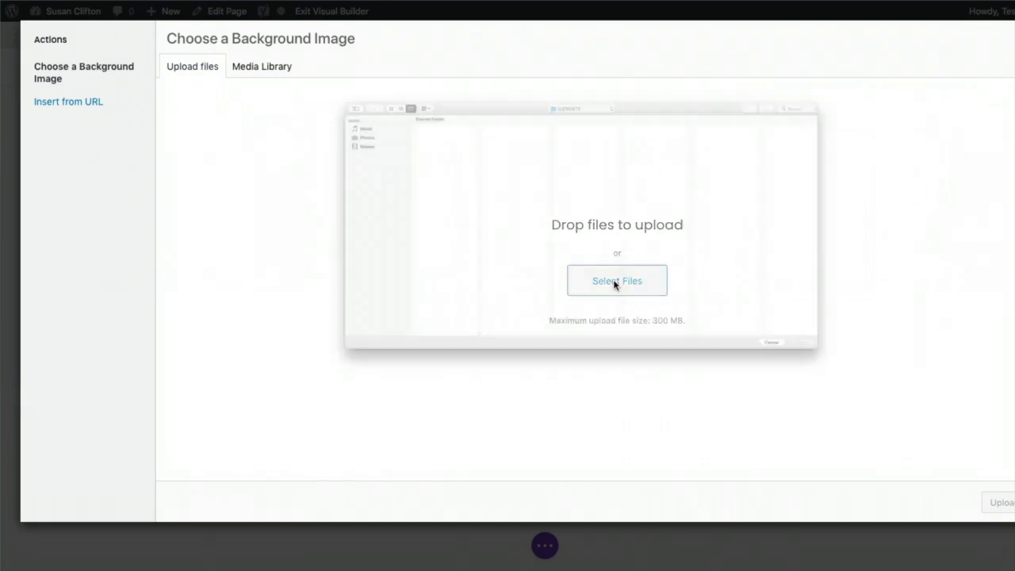
click(587, 2)
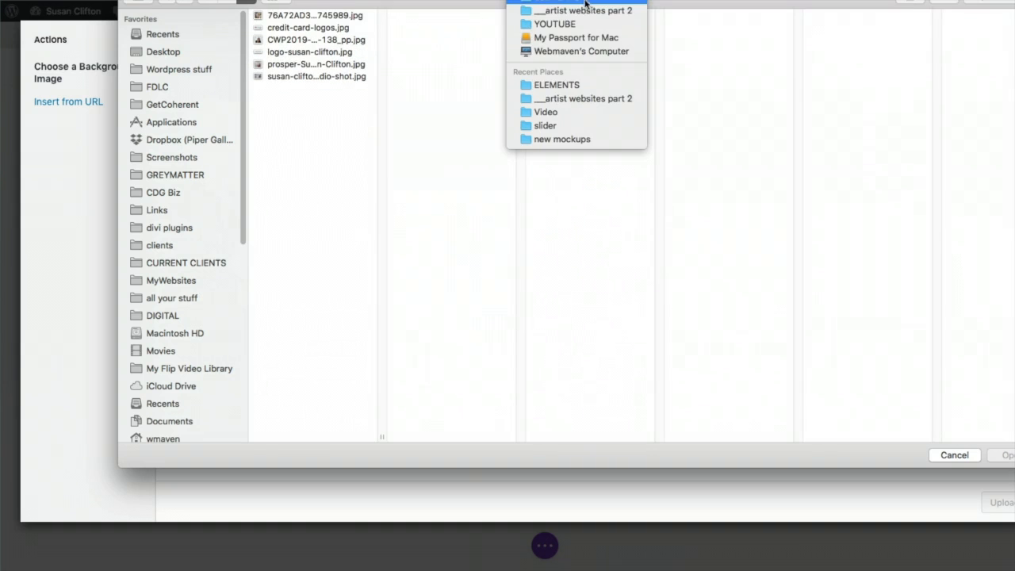
click(582, 11)
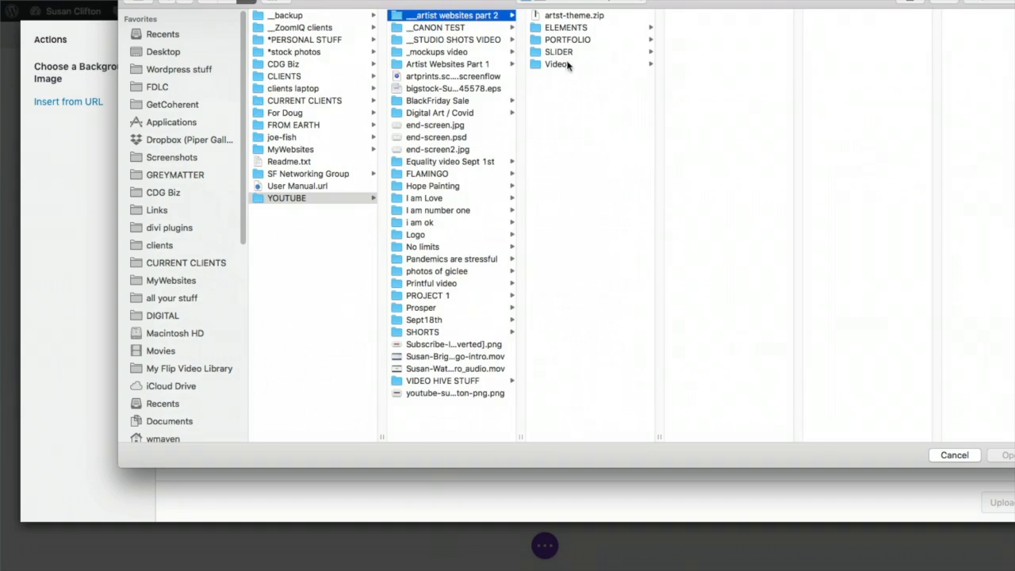
click(565, 52)
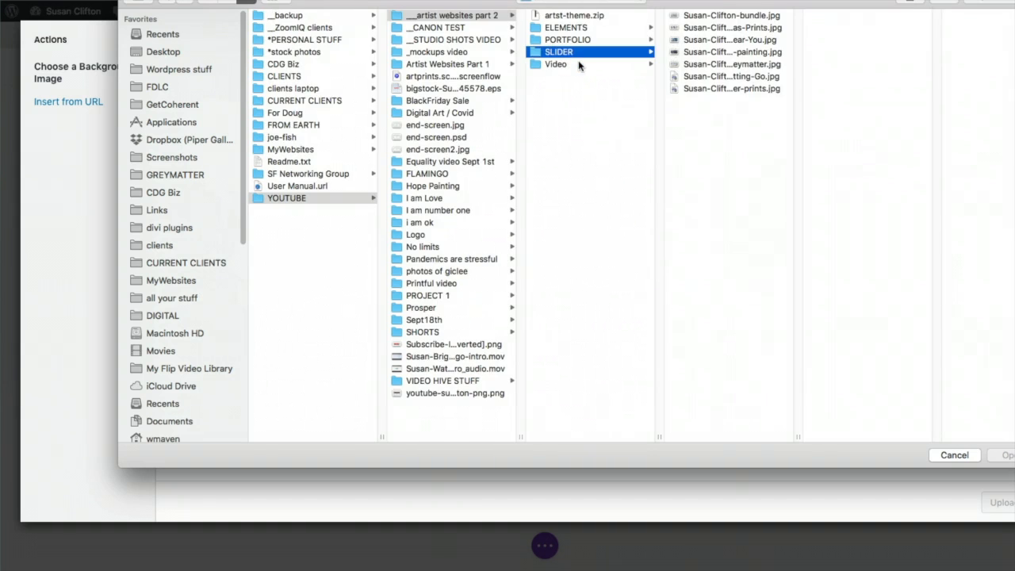
Upload the Greymatter jpg and set it as the first slide's background image
click(708, 28)
click(709, 16)
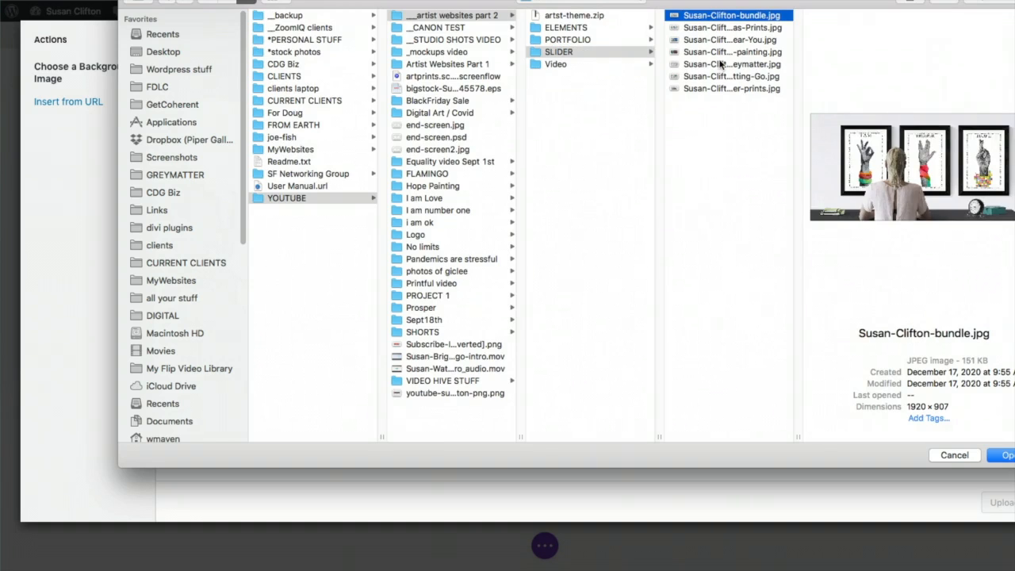
click(722, 52)
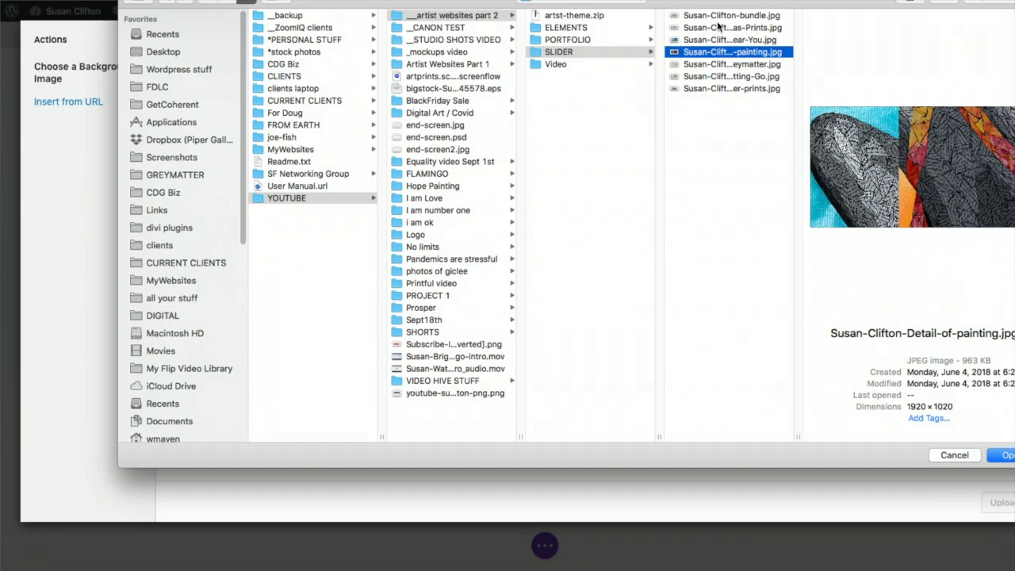
click(728, 77)
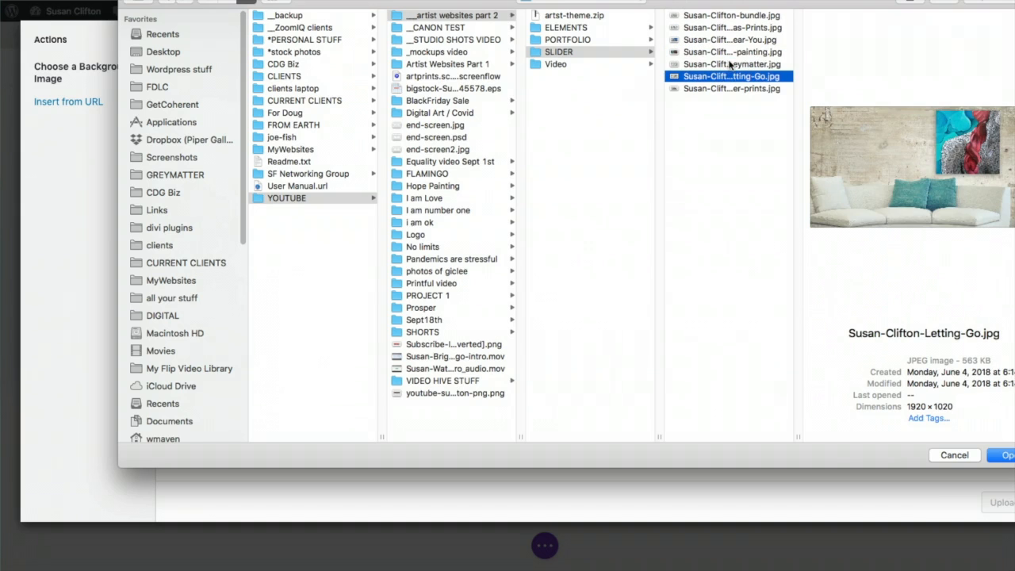
click(729, 64)
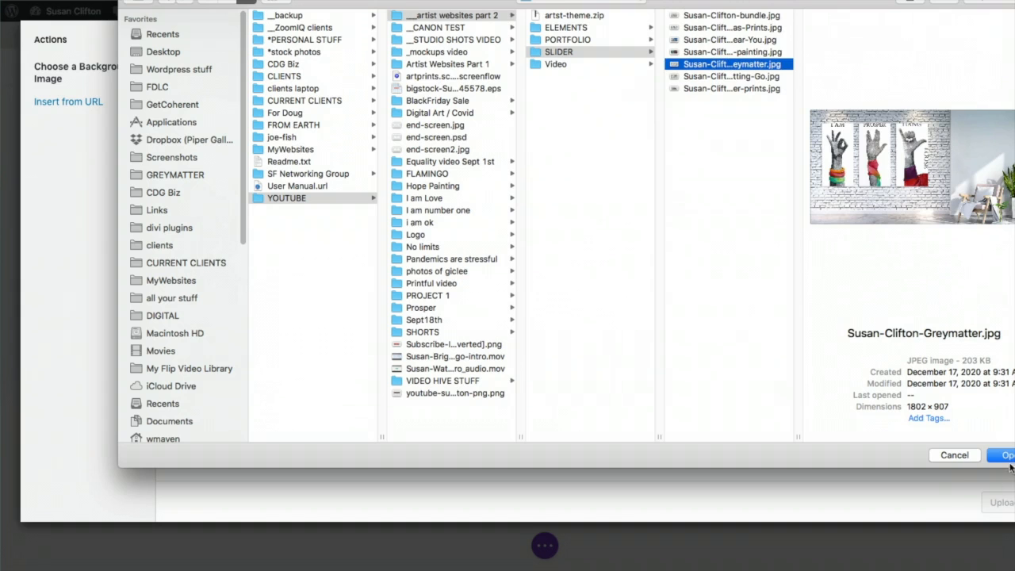
click(1005, 456)
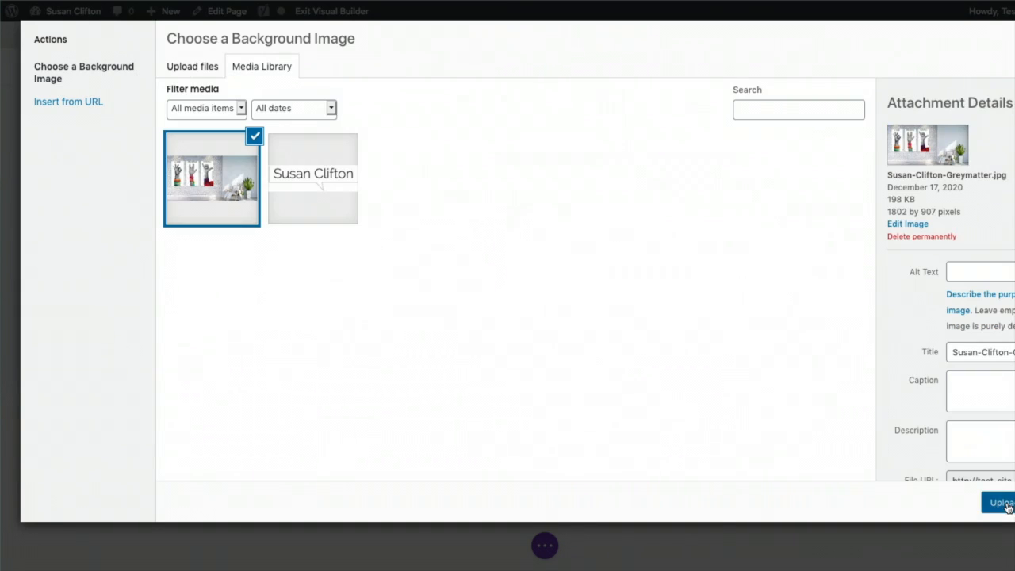
click(1000, 502)
scroll(670, 306, down, 5)
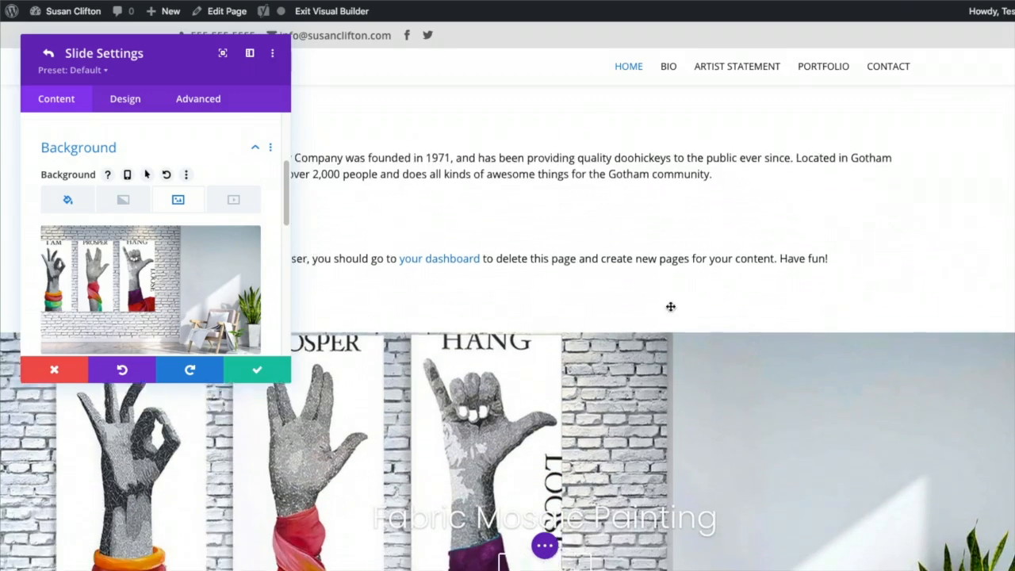
Narrow the browser window and save the first slide's settings, returning to the slide list
scroll(753, 251, up, 2)
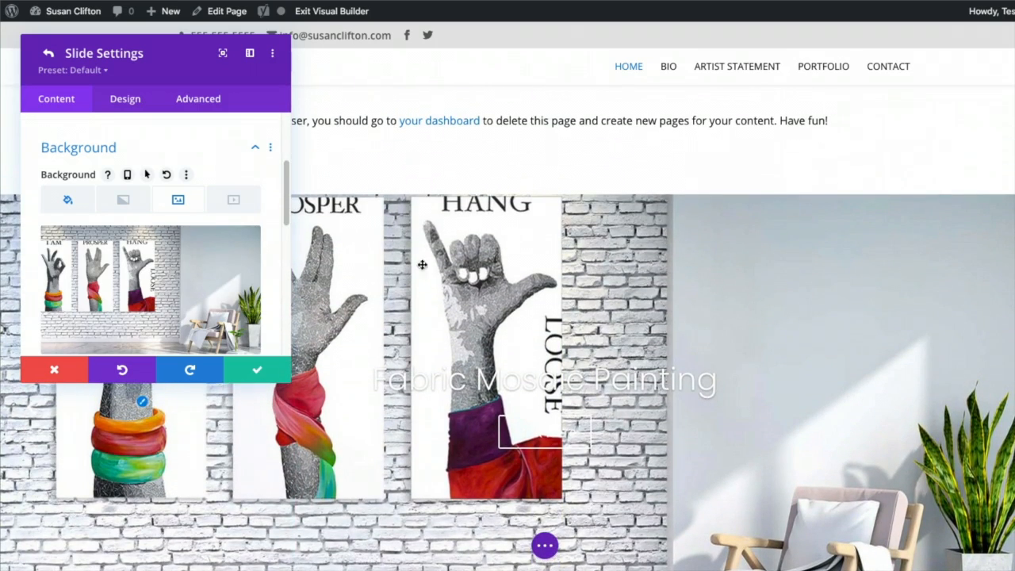
mouse_move(192, 279)
drag(1014, 570, 892, 569)
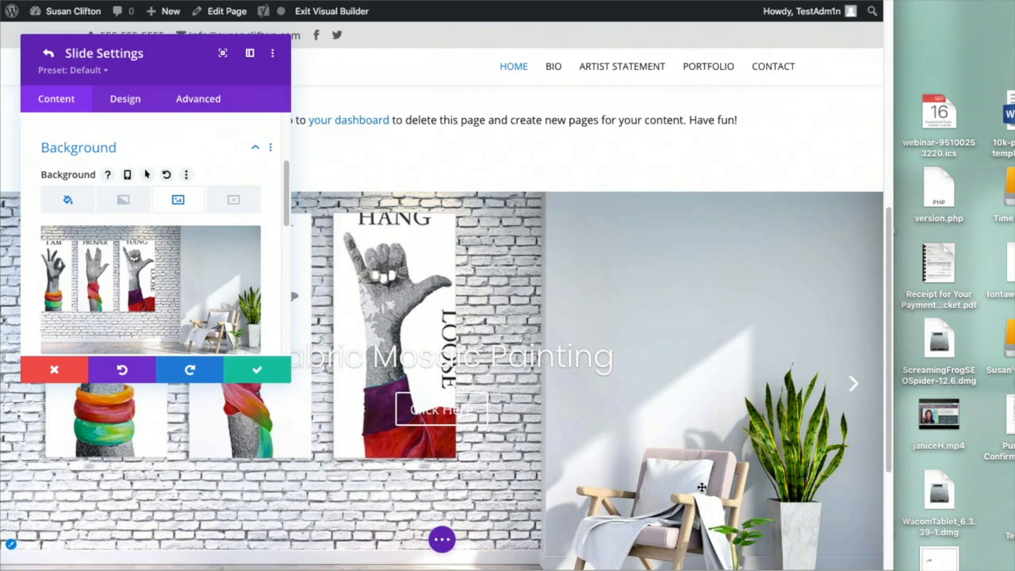
click(257, 370)
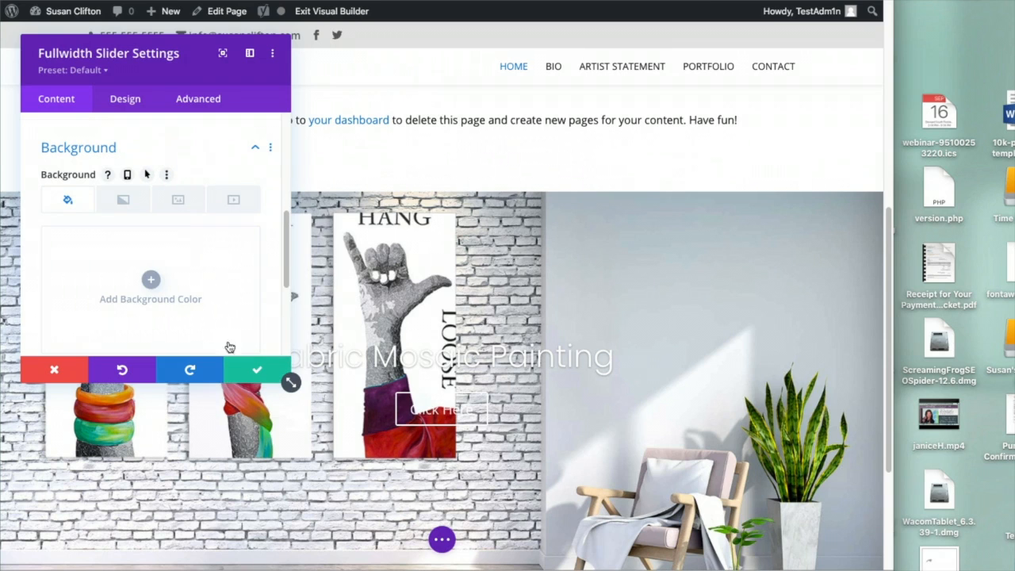
scroll(127, 183, up, 5)
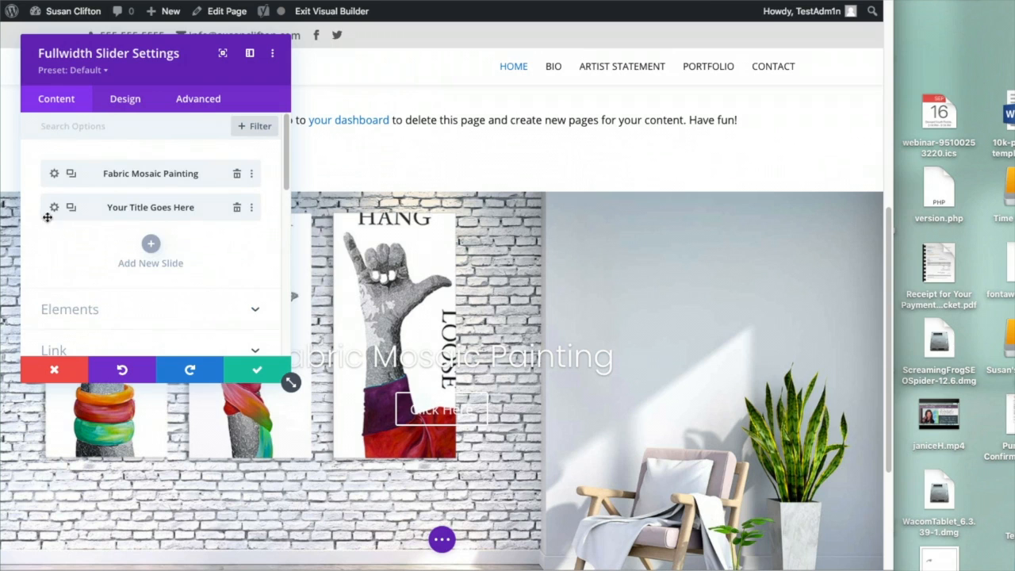
Retitle the second slide 'Buy a Print Bundle' and delete its body text
click(54, 209)
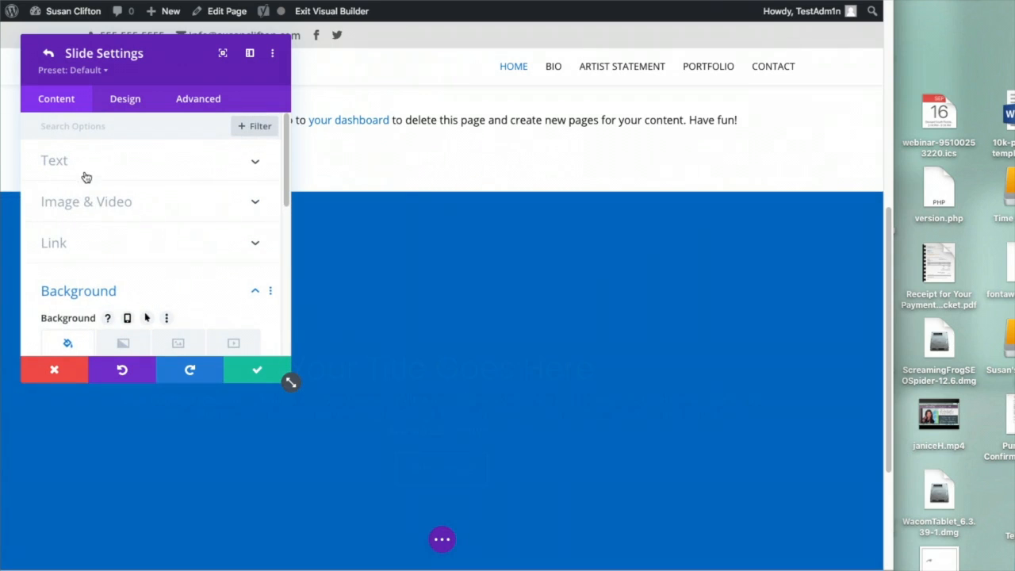
click(114, 165)
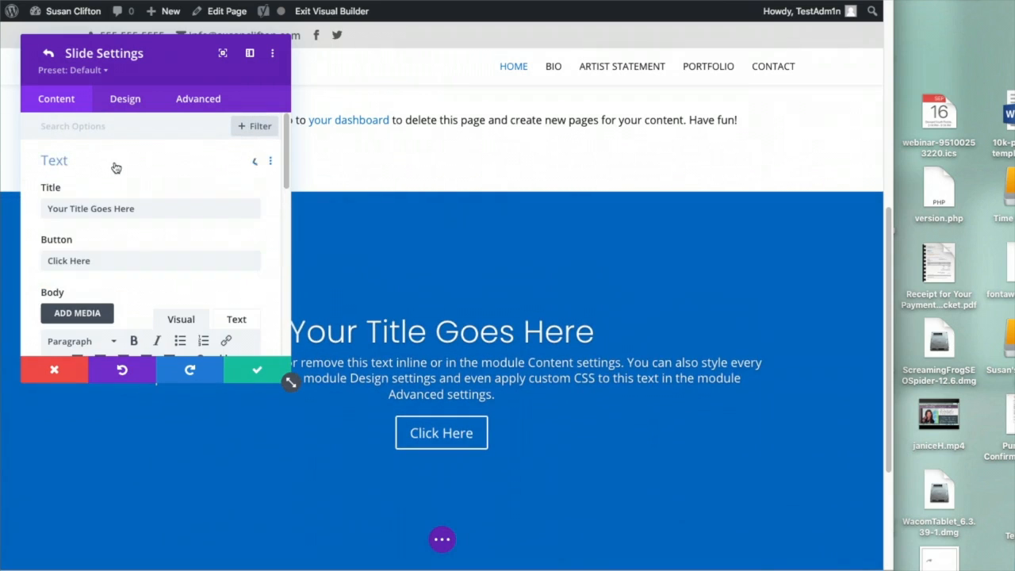
triple_click(107, 208)
text(B)
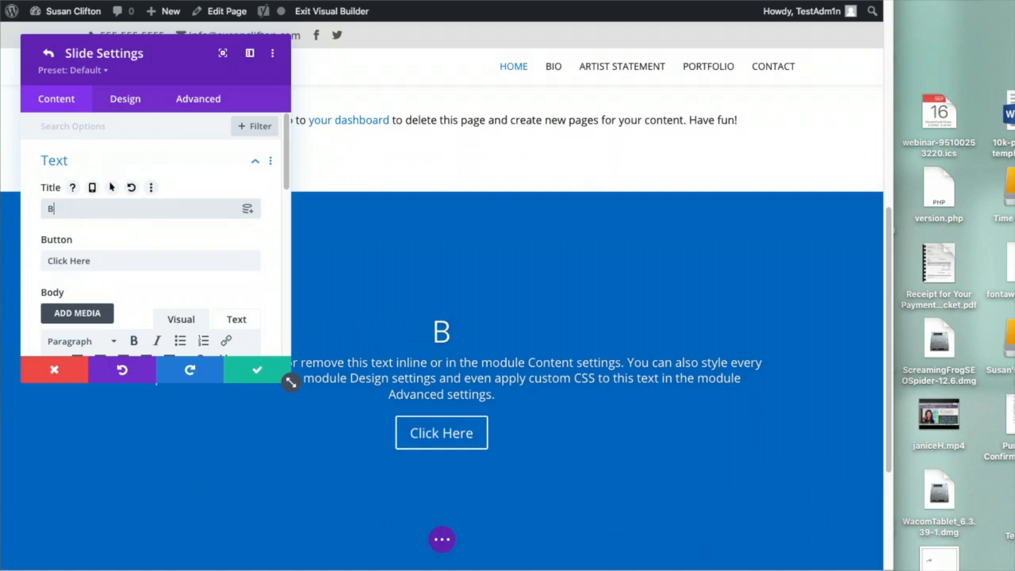
text(uy a)
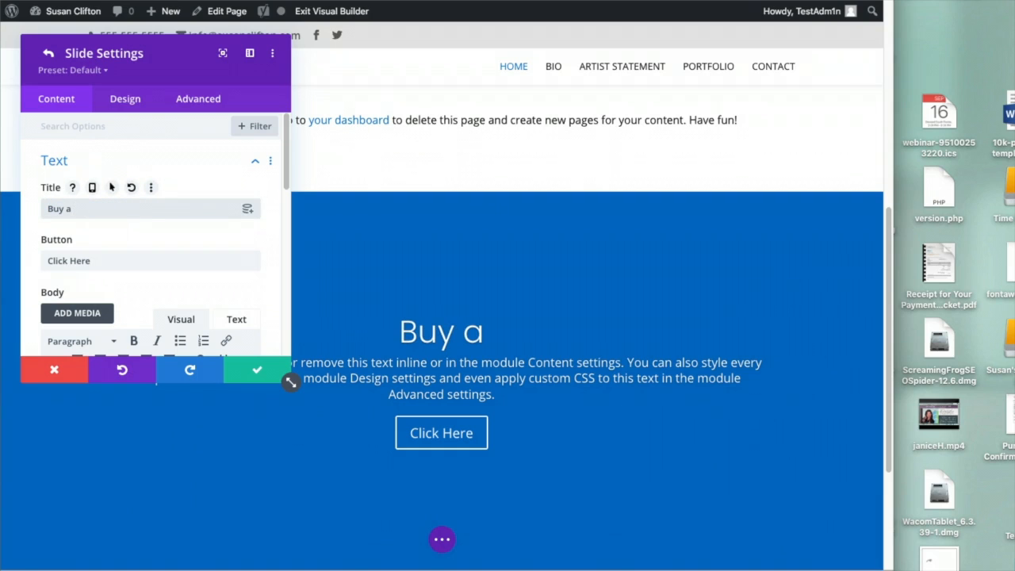
text( Print Bu)
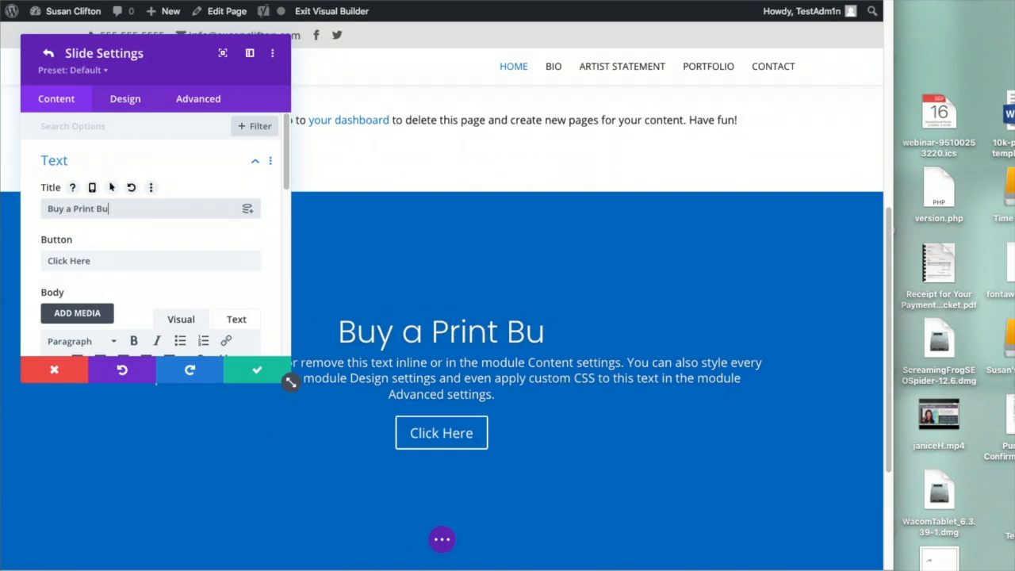
text(ndle)
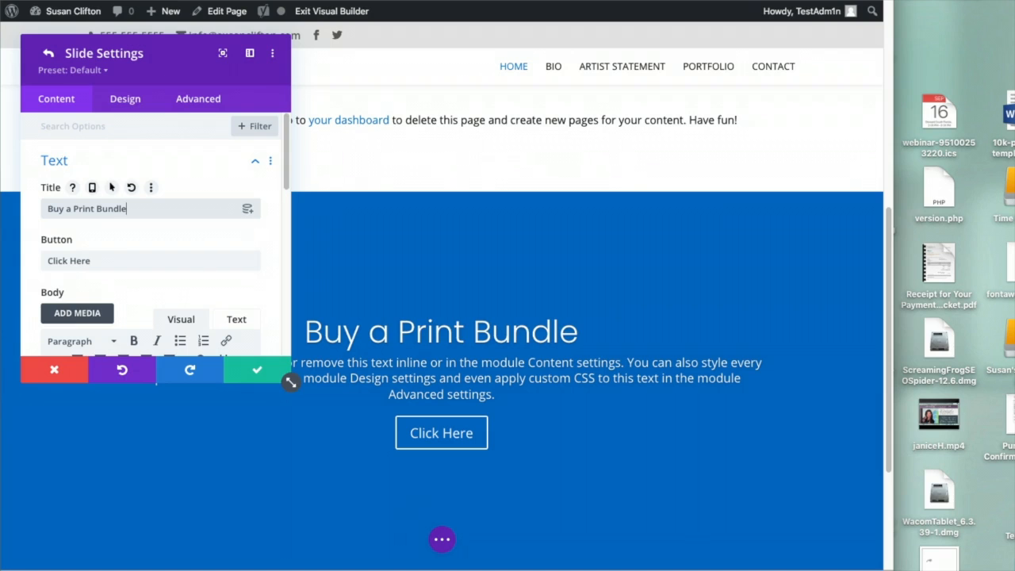
scroll(47, 277, down, 4)
drag(48, 281, 159, 352)
key(BackSpace)
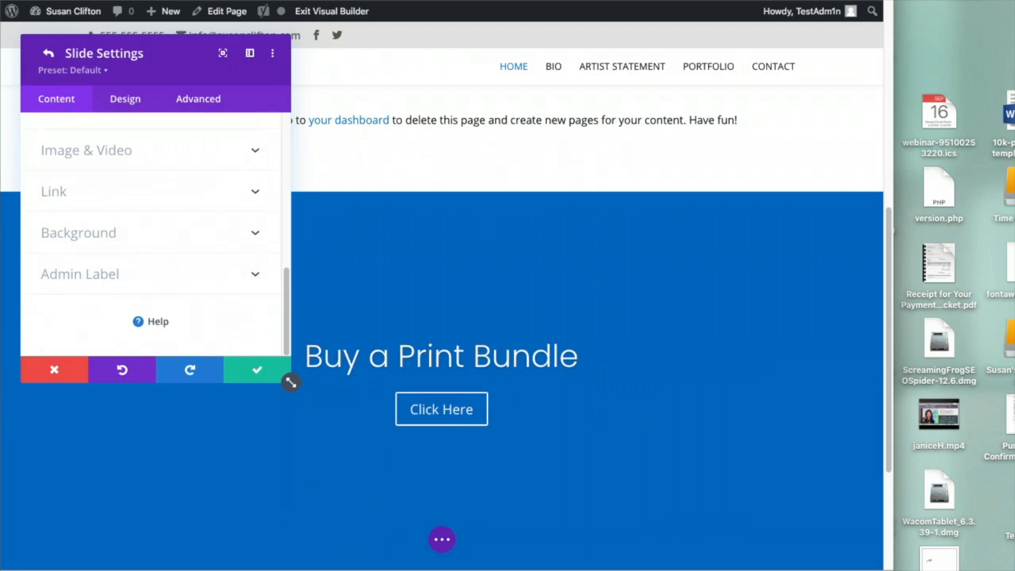
Remove the second slide's blue gradient background
click(125, 231)
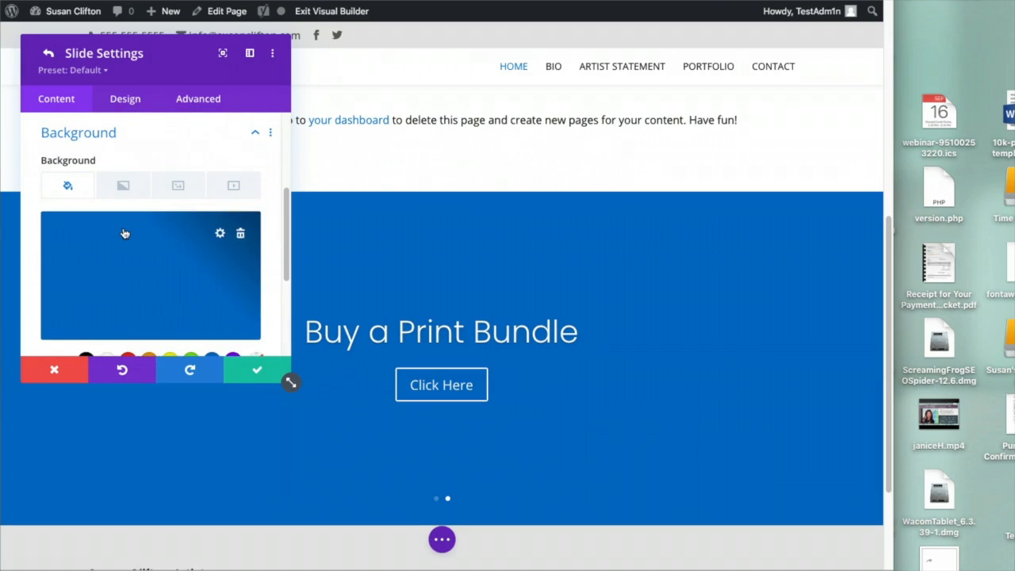
click(241, 233)
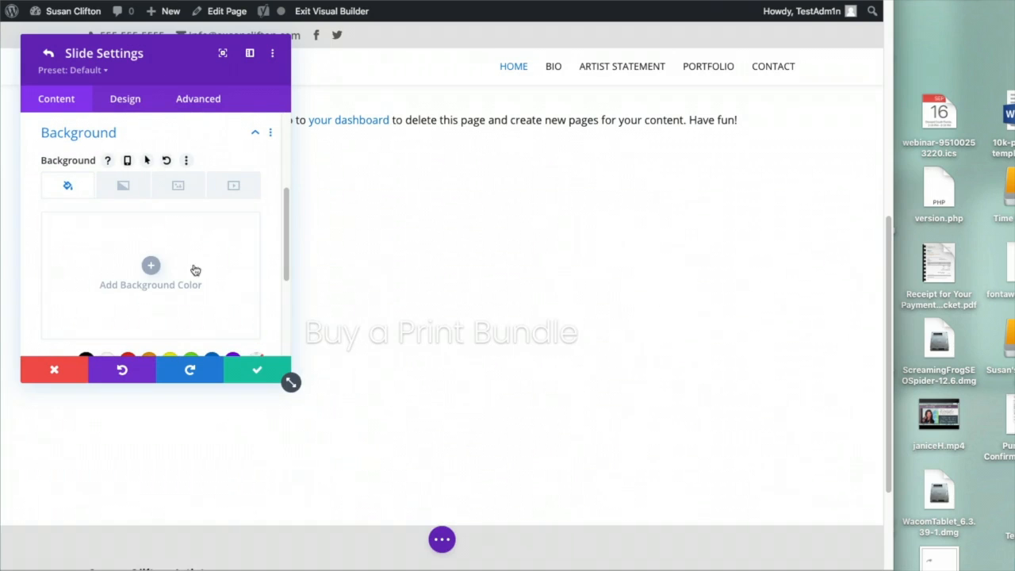
click(176, 187)
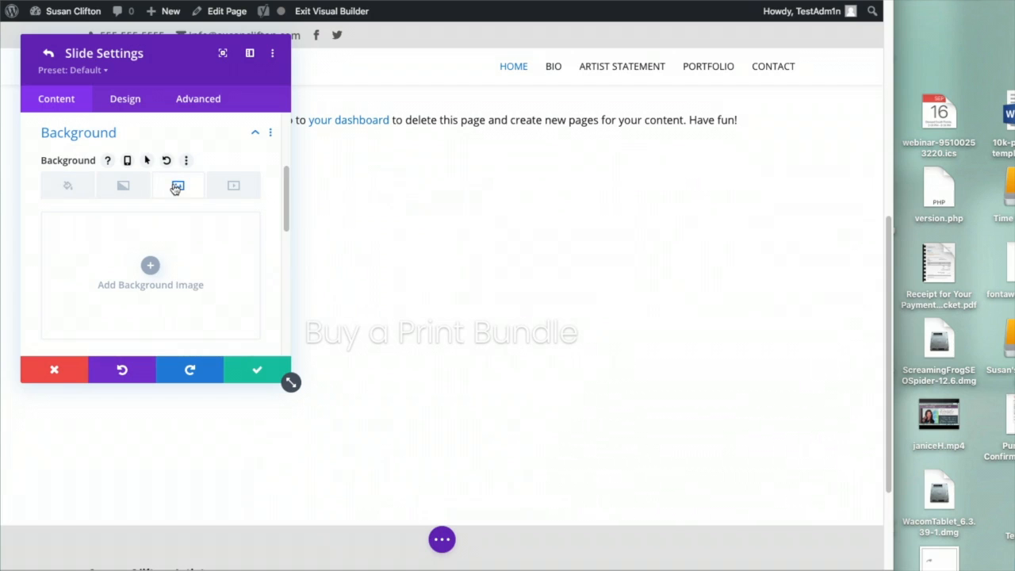
click(150, 265)
click(191, 70)
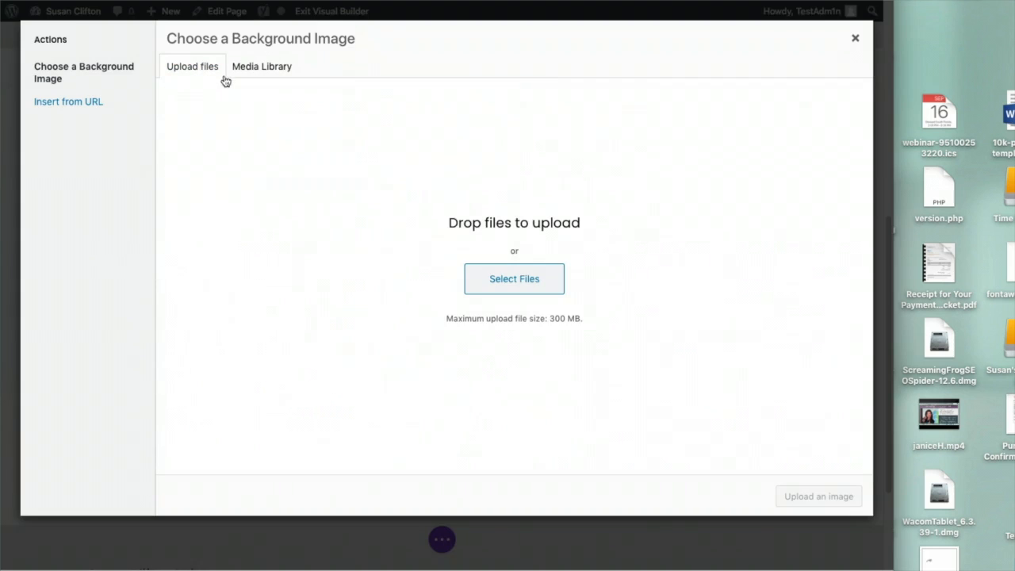
click(513, 278)
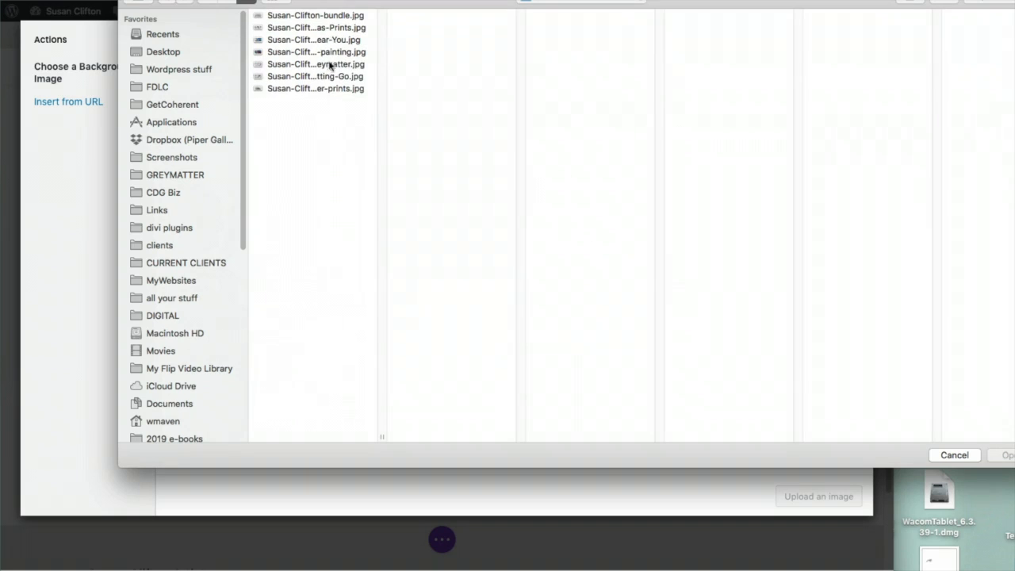
click(322, 17)
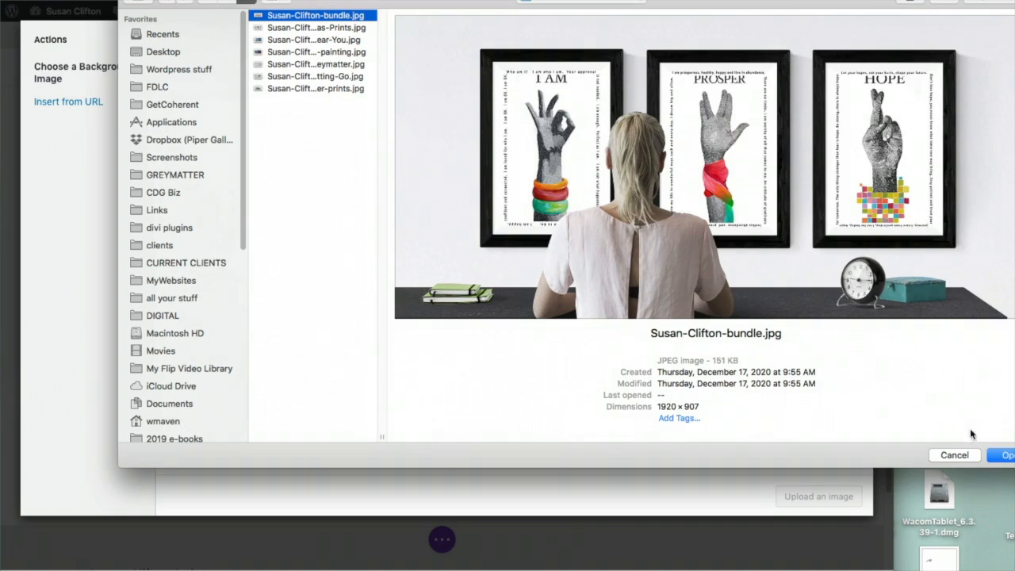
click(1005, 456)
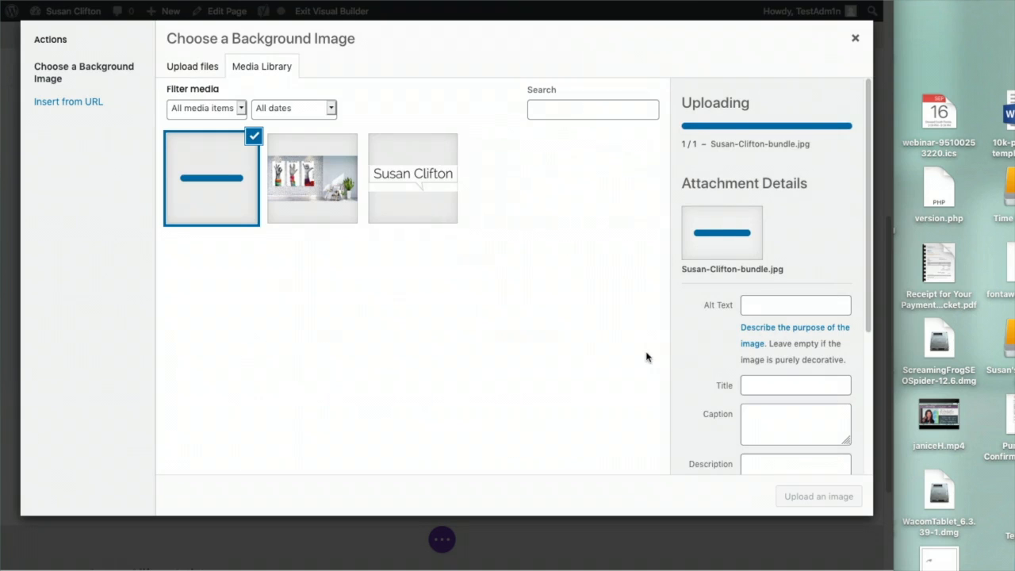
click(774, 266)
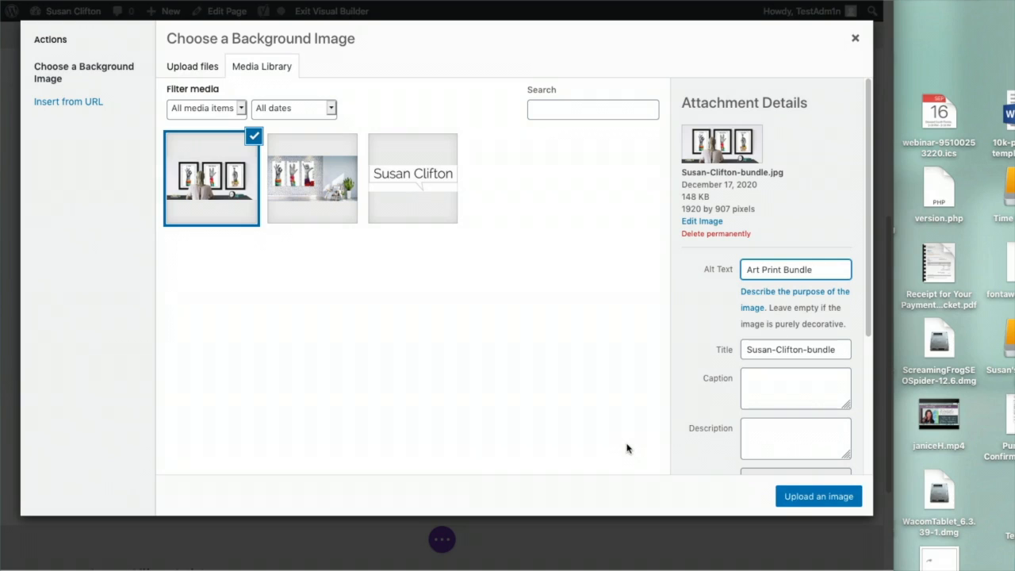
click(778, 494)
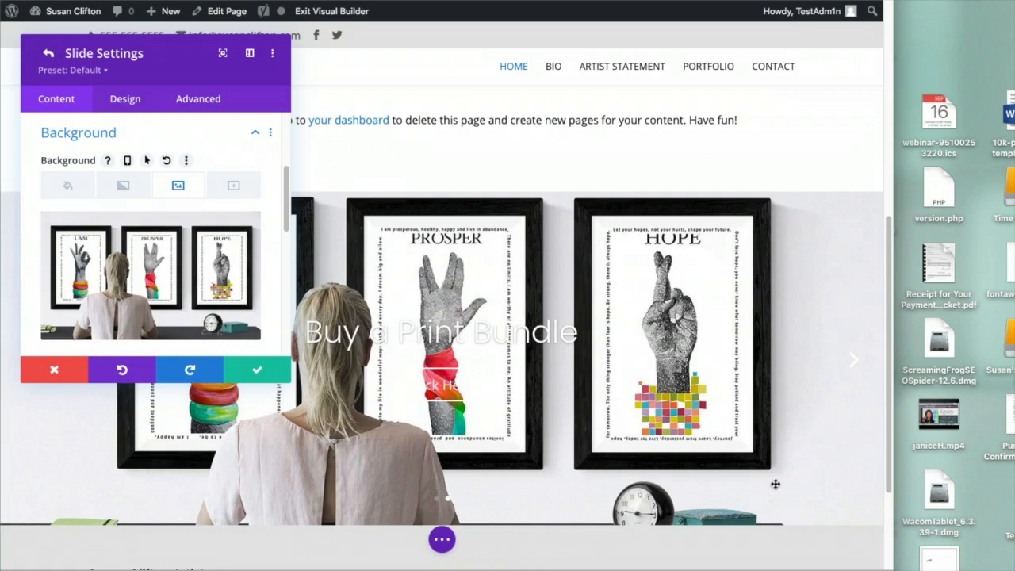
Save the slide and slider settings, then move the slider section to the page top
click(255, 375)
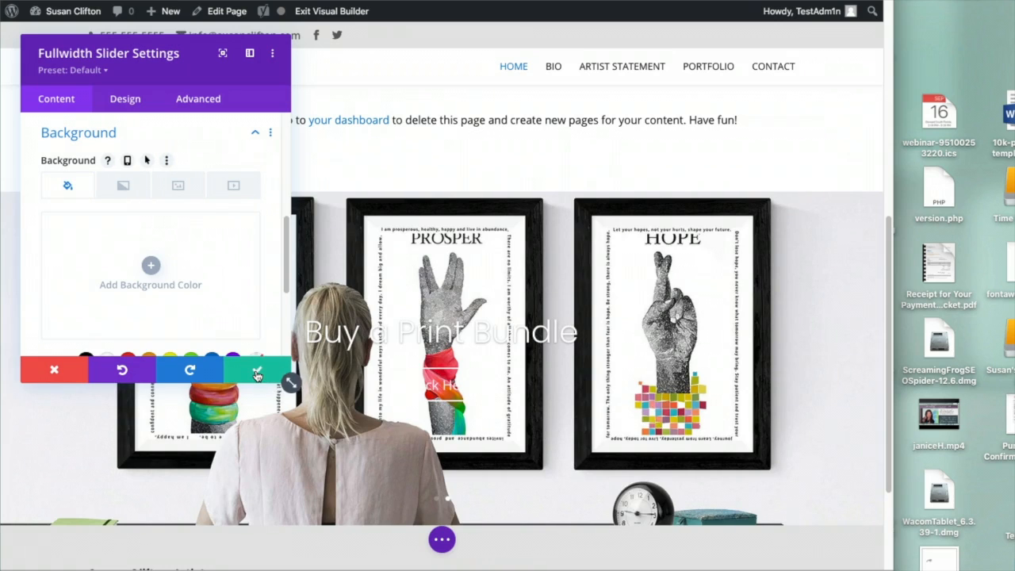
click(256, 374)
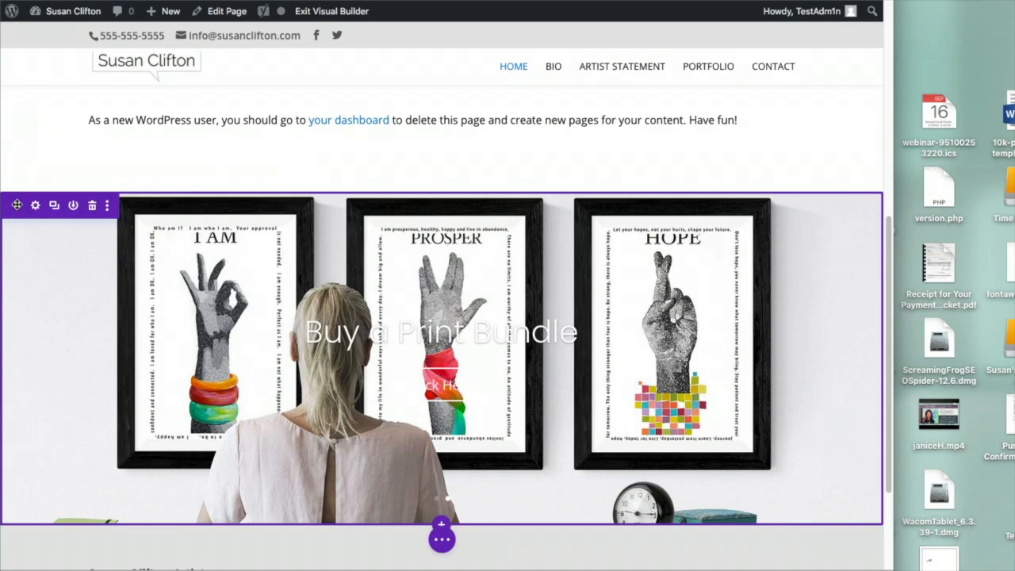
scroll(319, 148, up, 6)
scroll(318, 153, down, 3)
scroll(317, 155, down, 5)
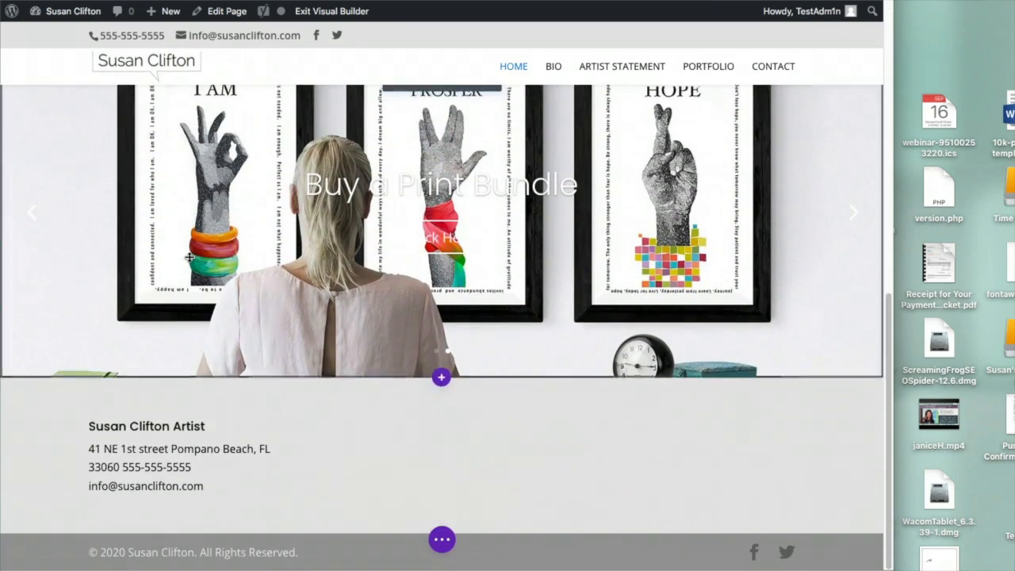
scroll(28, 271, up, 3)
drag(17, 276, 86, 117)
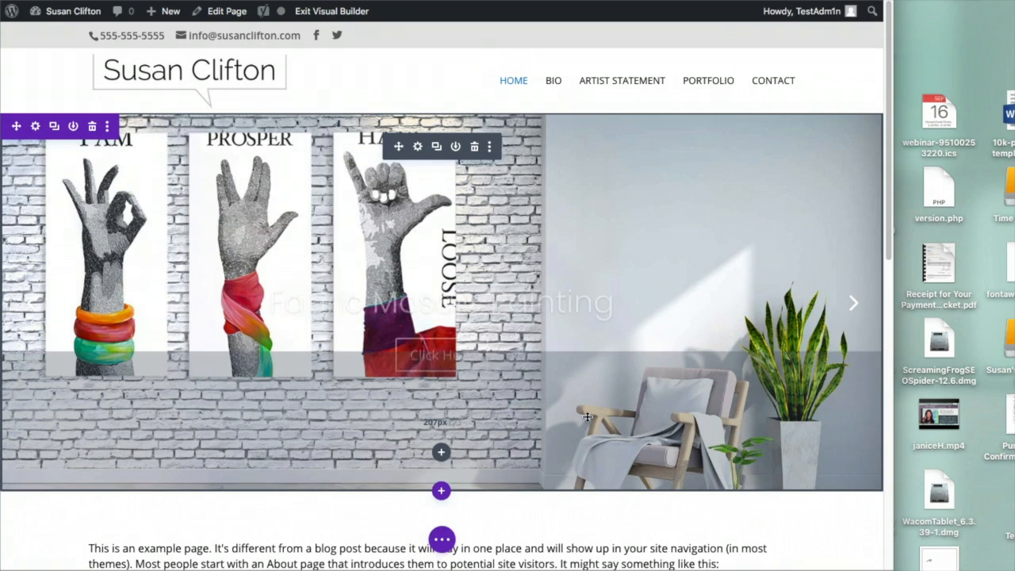
Anchor the Fabric Mosaic Painting slide's background image at Top Center and save
click(418, 148)
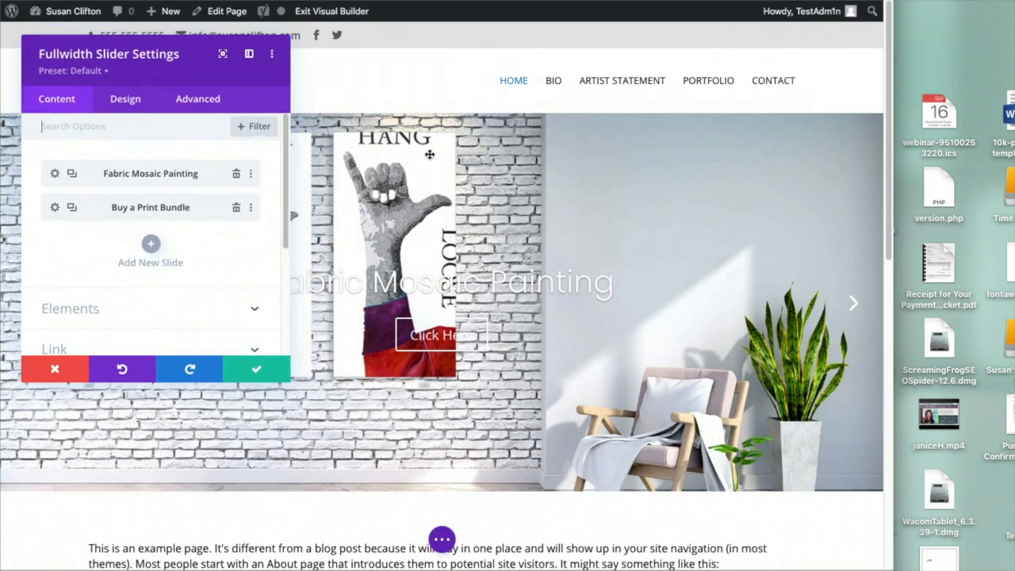
click(53, 175)
scroll(95, 295, down, 5)
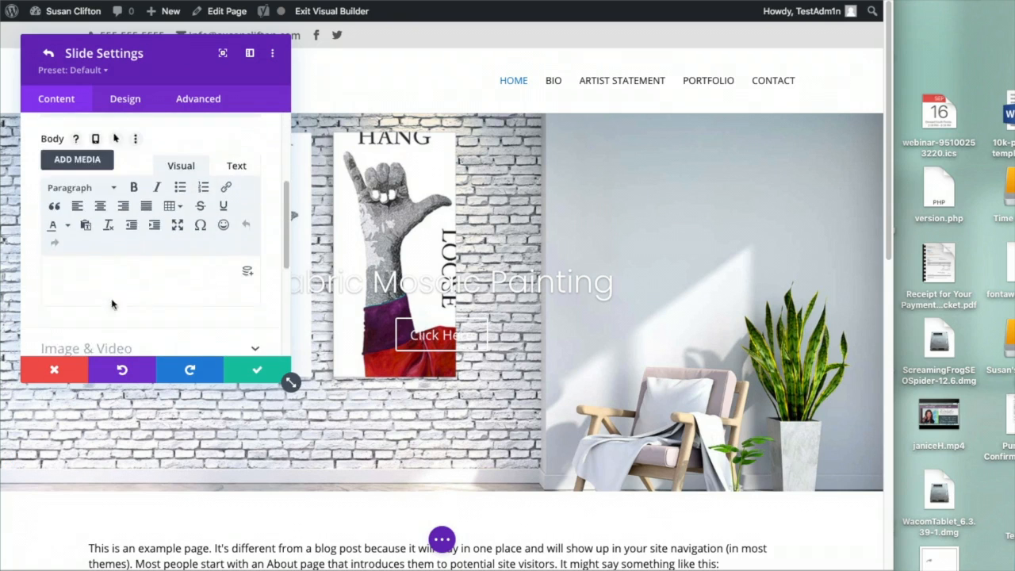
click(119, 238)
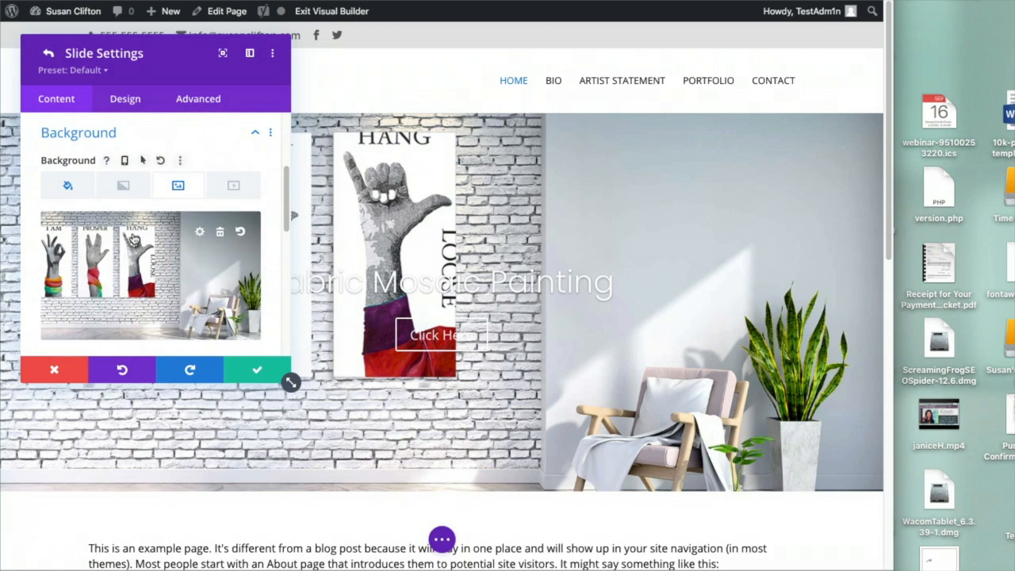
scroll(137, 238, down, 3)
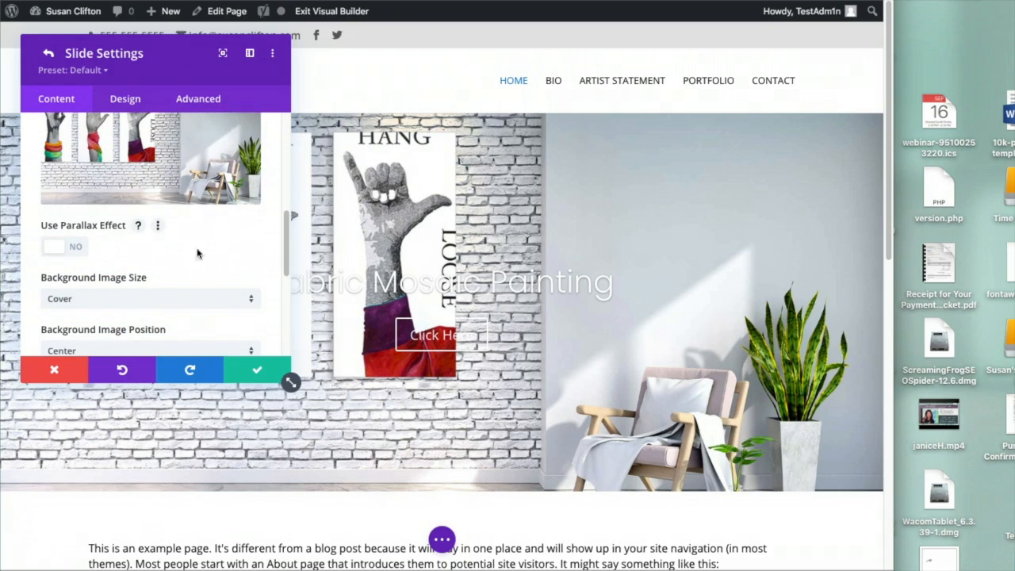
scroll(194, 277, down, 2)
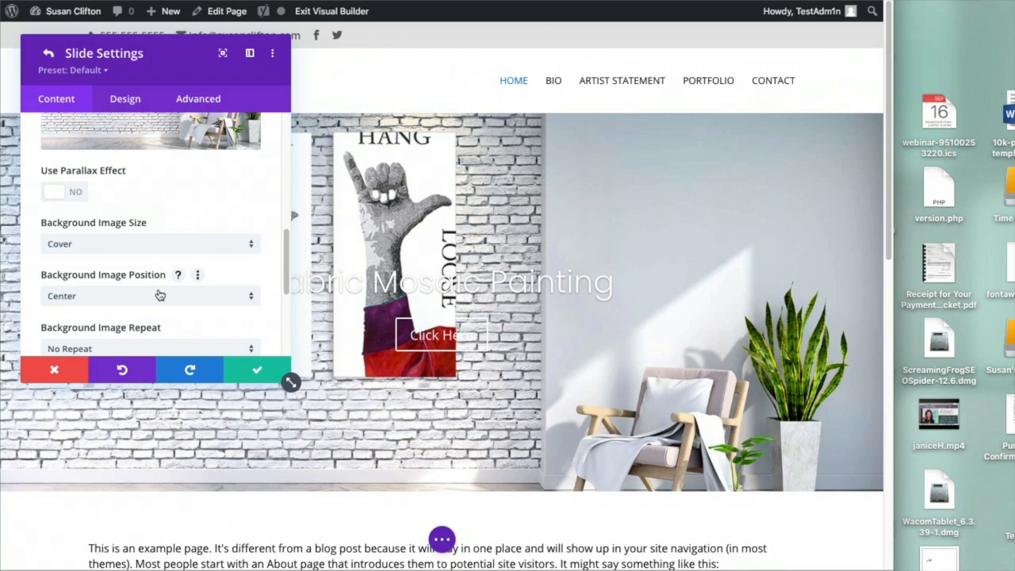
click(159, 295)
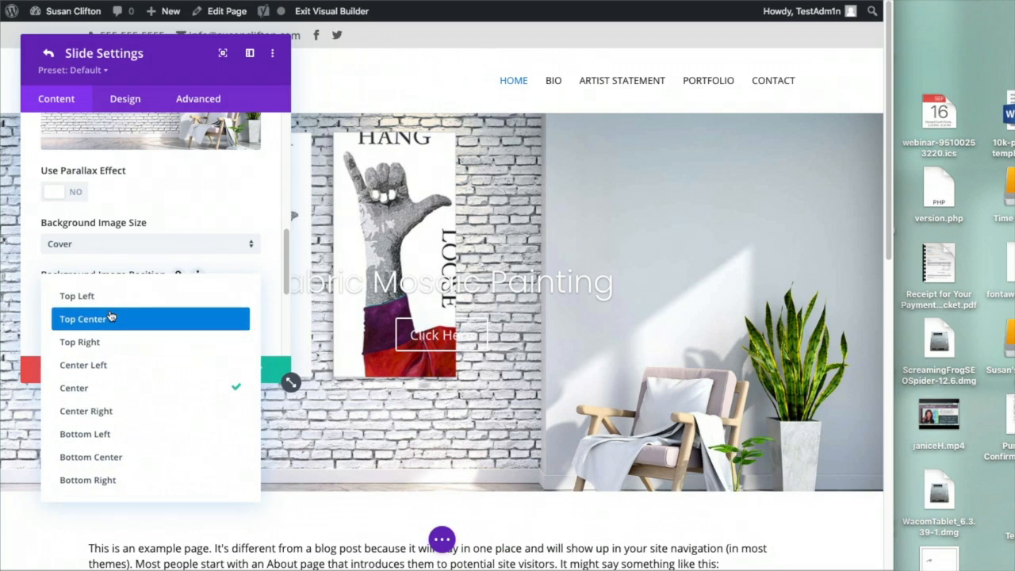
click(111, 317)
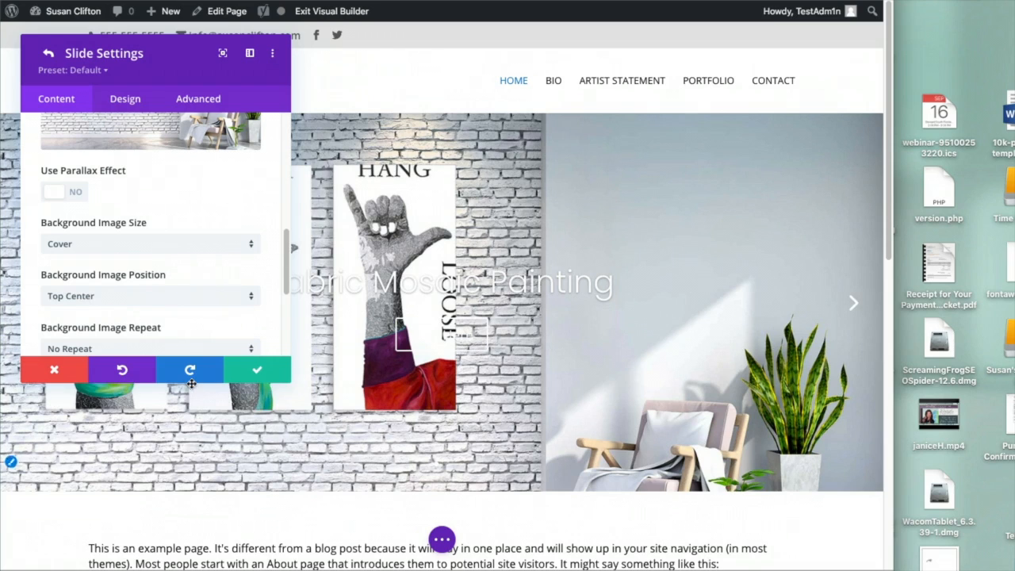
click(254, 372)
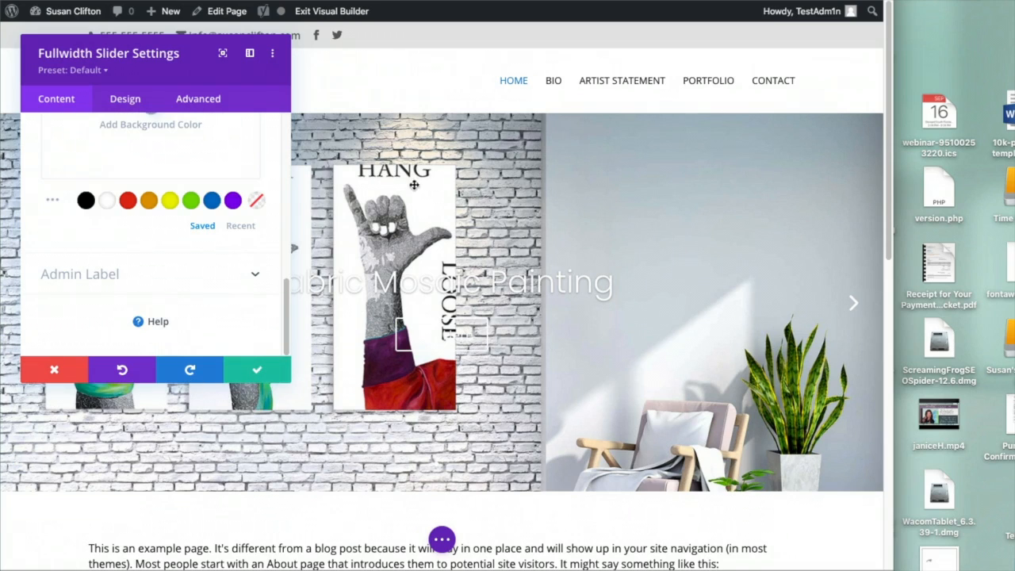
click(283, 374)
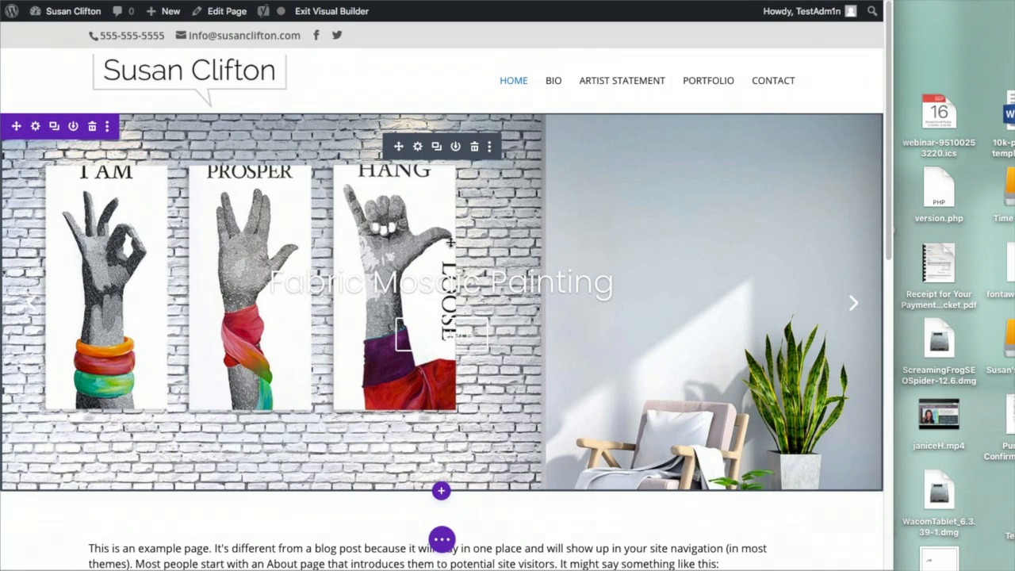
In the Fabric Mosaic Painting slide's title text design, set the weight to bold
click(417, 148)
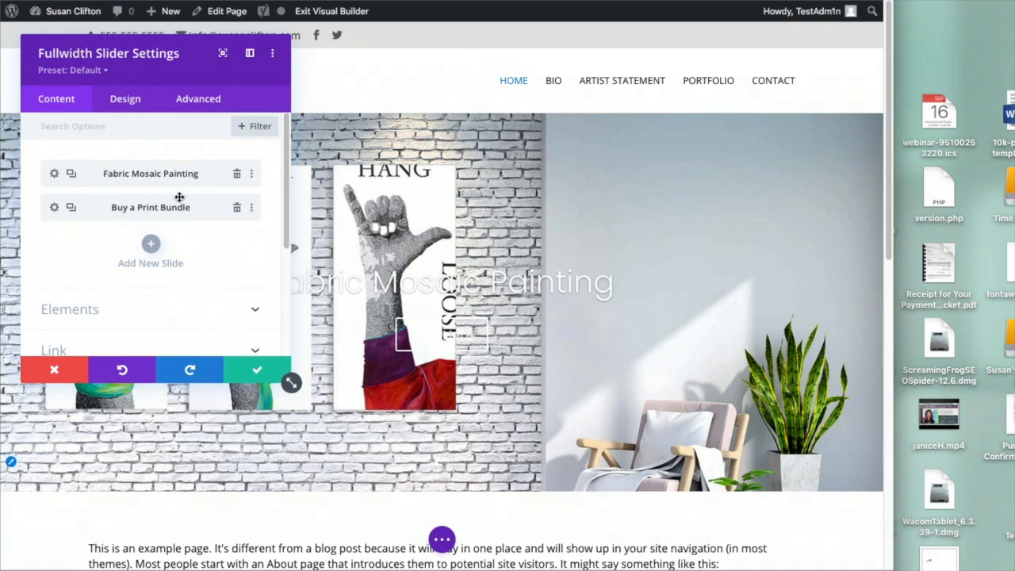
click(54, 174)
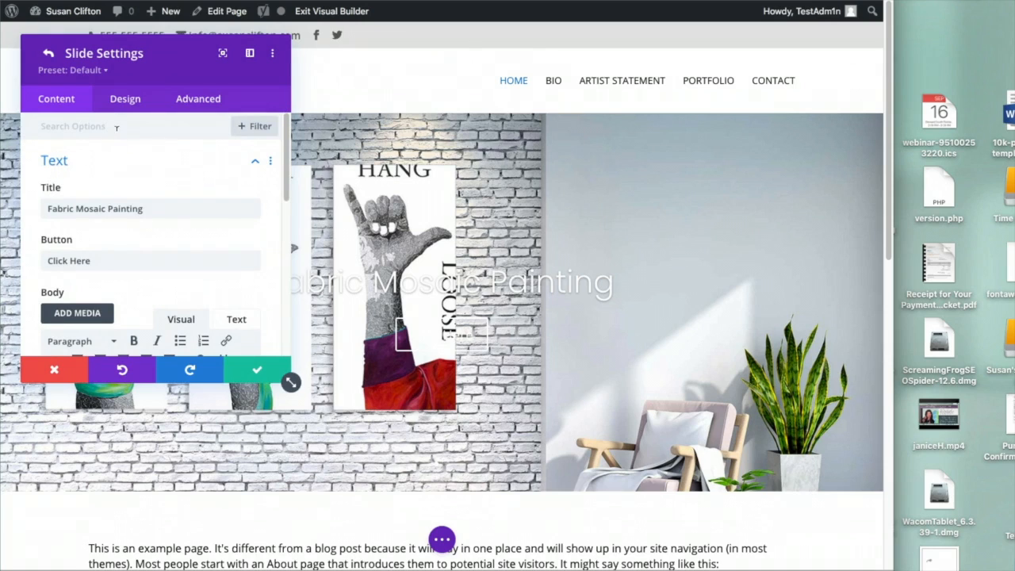
click(119, 102)
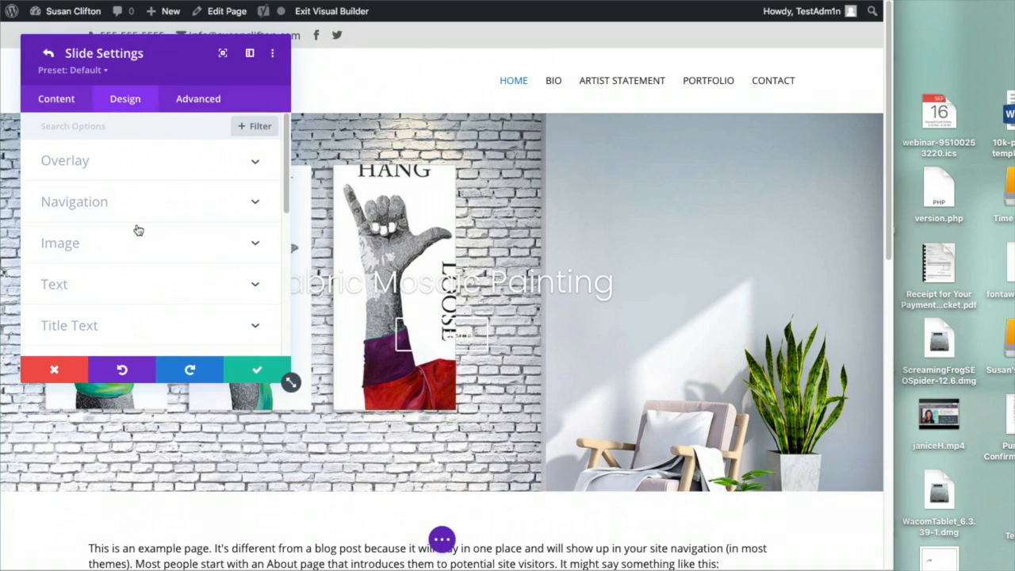
click(107, 324)
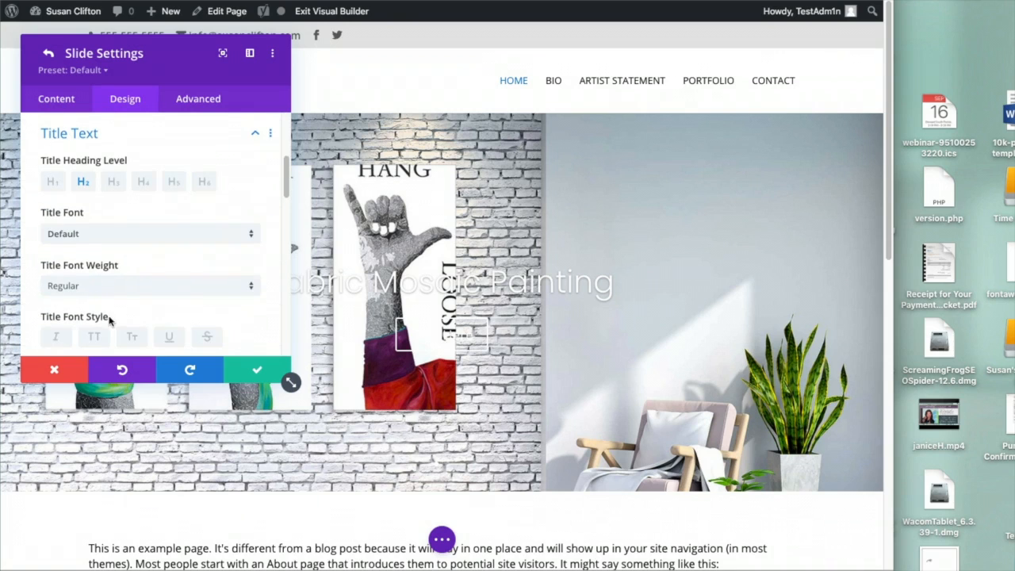
click(133, 286)
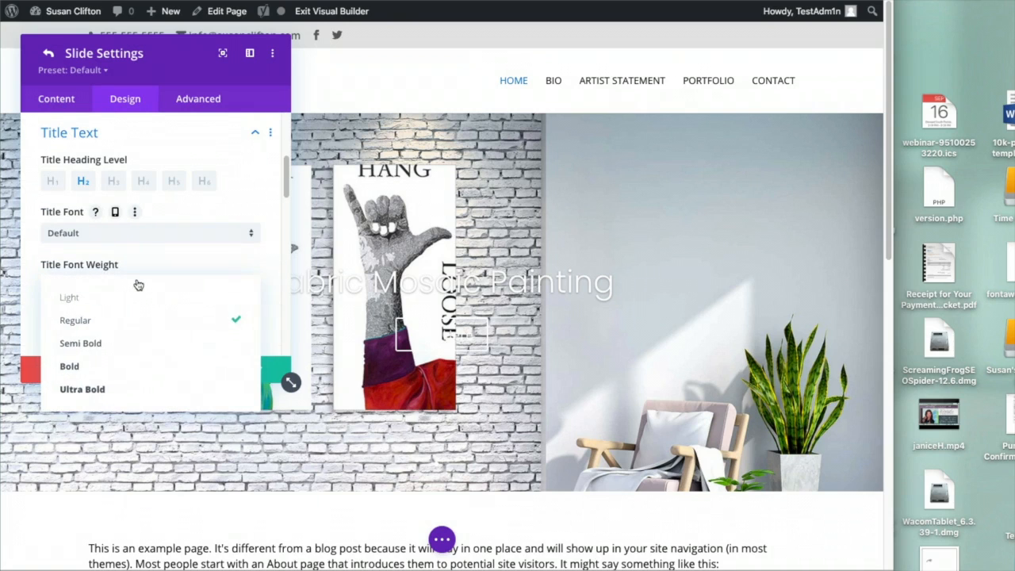
click(115, 367)
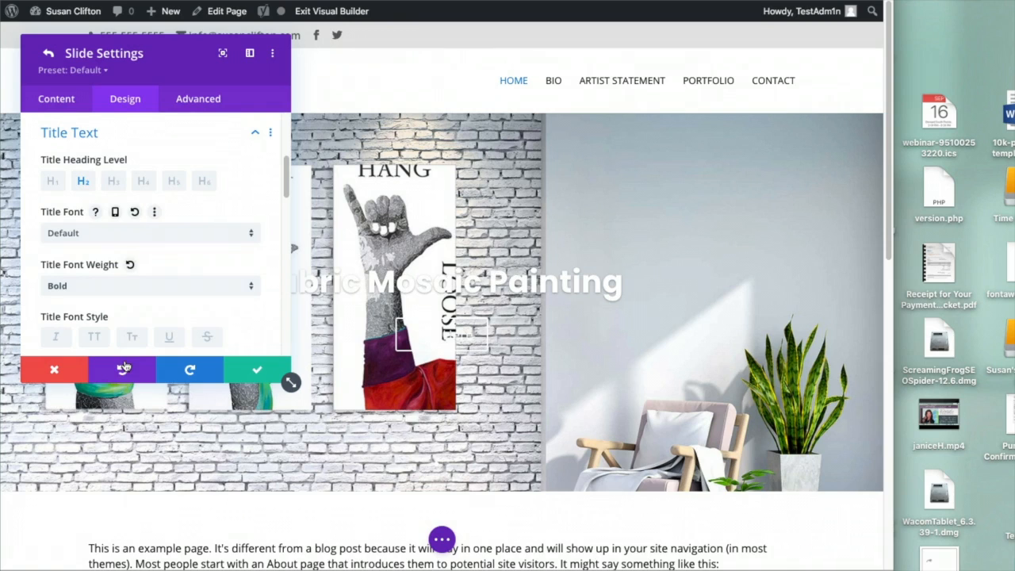
Make the title black and right-aligned, and change its weight to Semi Bold
scroll(168, 292, down, 5)
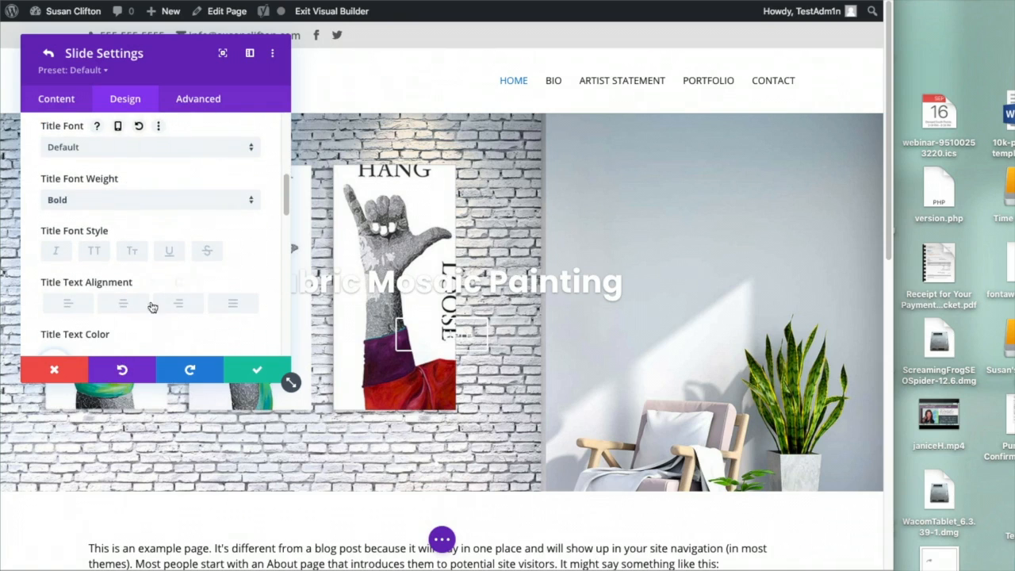
click(88, 281)
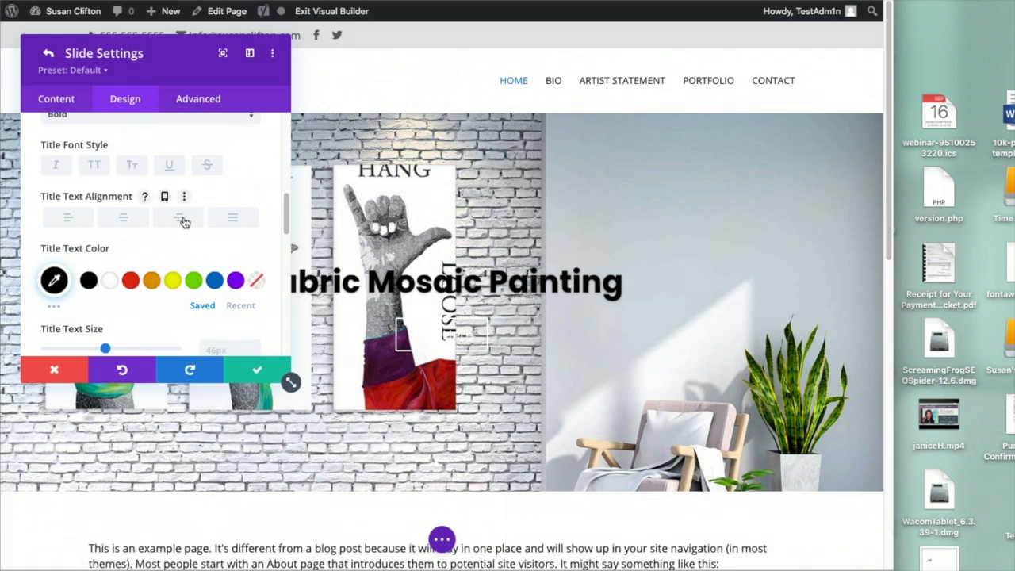
click(181, 220)
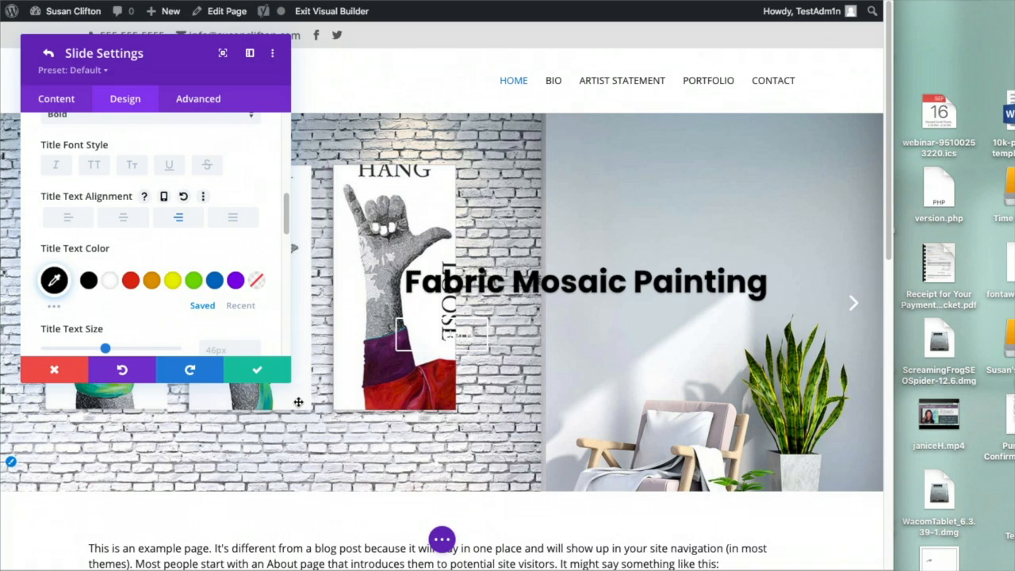
scroll(148, 239, up, 3)
scroll(154, 245, up, 2)
click(179, 264)
click(100, 320)
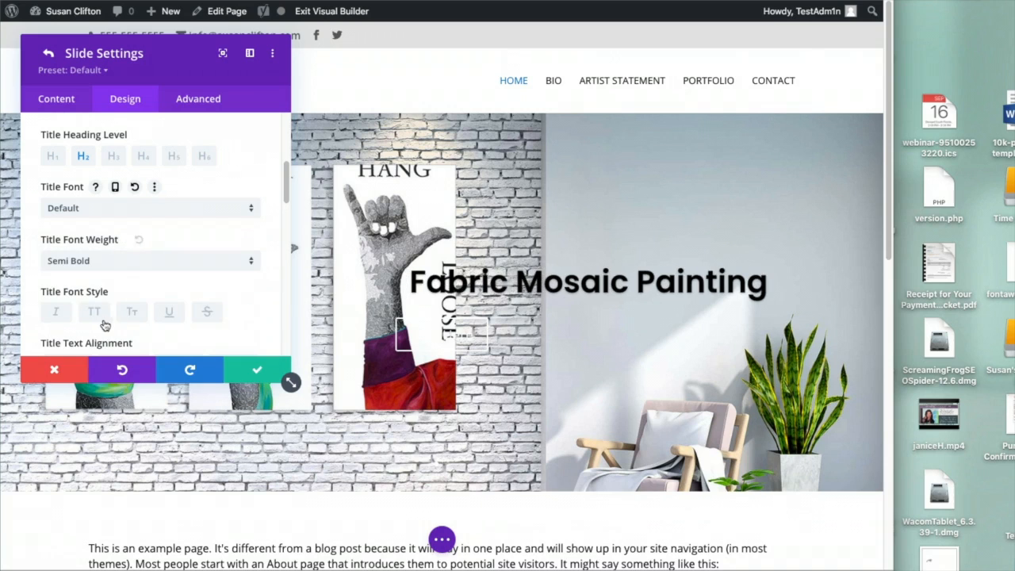
scroll(215, 283, down, 3)
scroll(215, 283, down, 8)
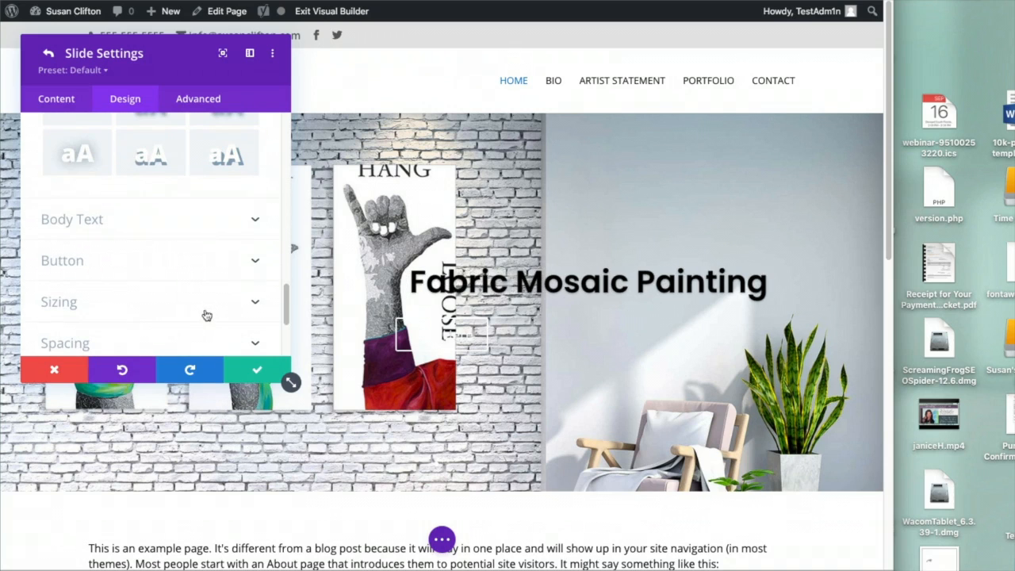
Enable custom button styles and set the button text size to 20px
click(253, 263)
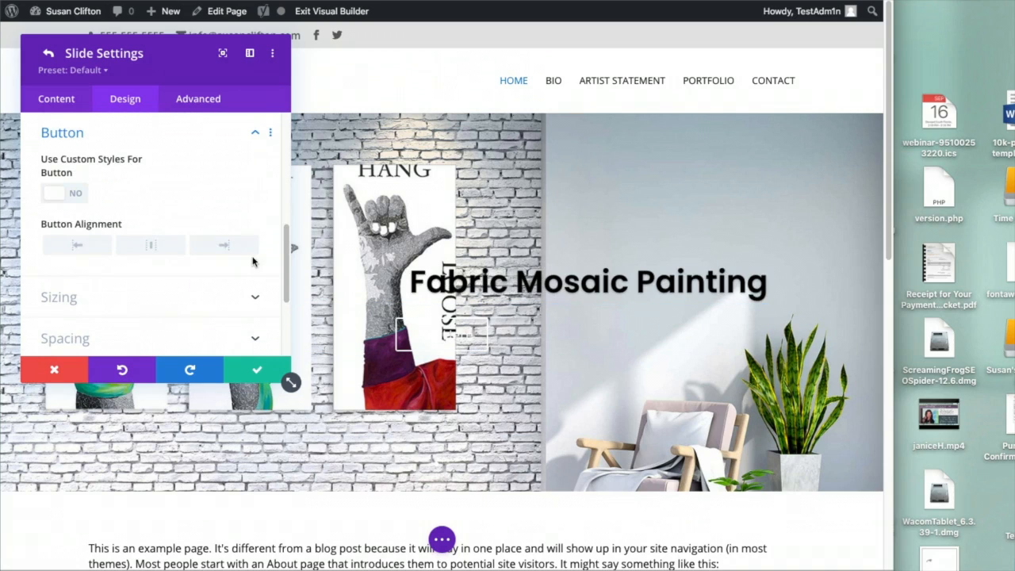
click(77, 196)
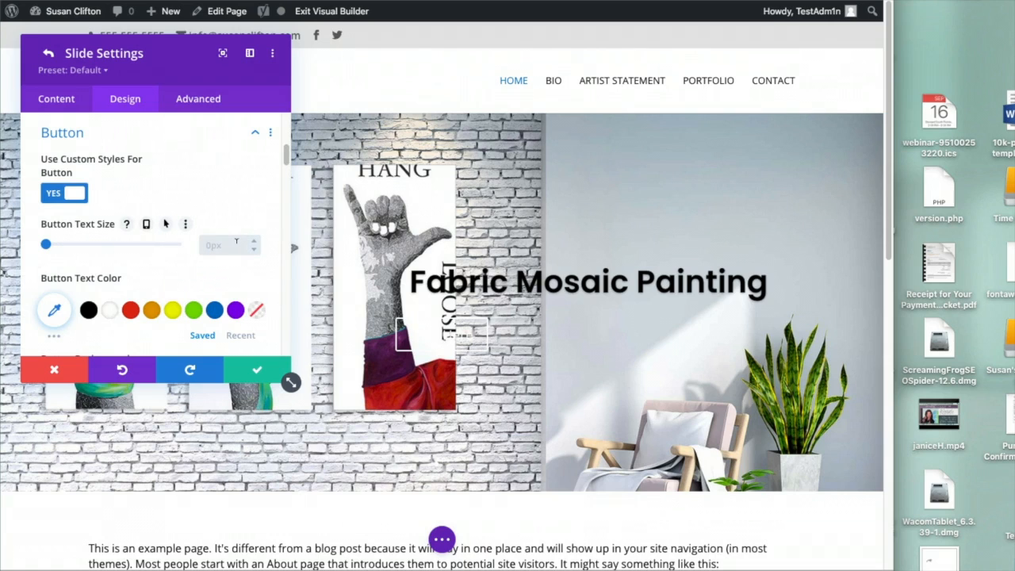
click(215, 243)
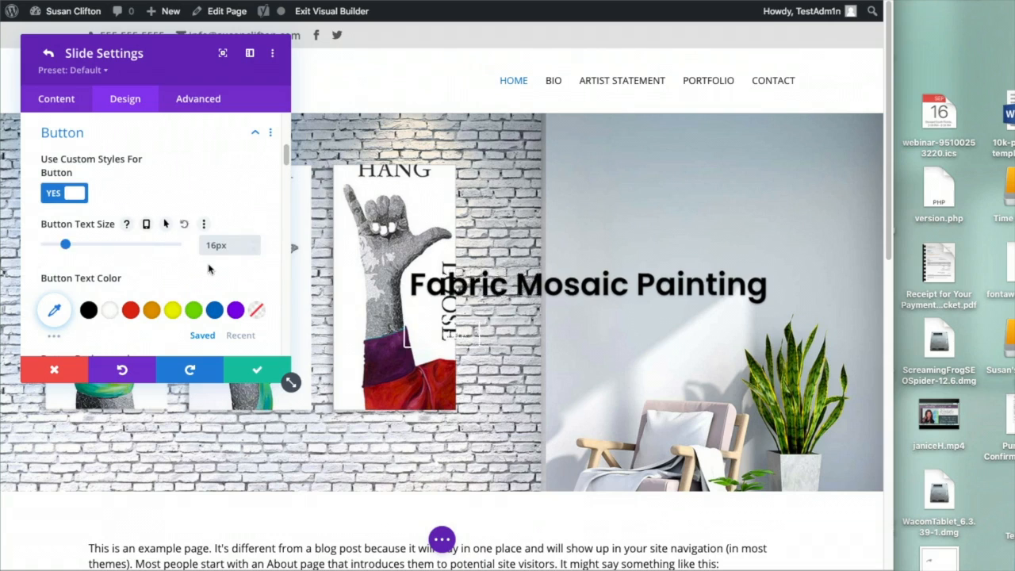
drag(216, 243, 202, 245)
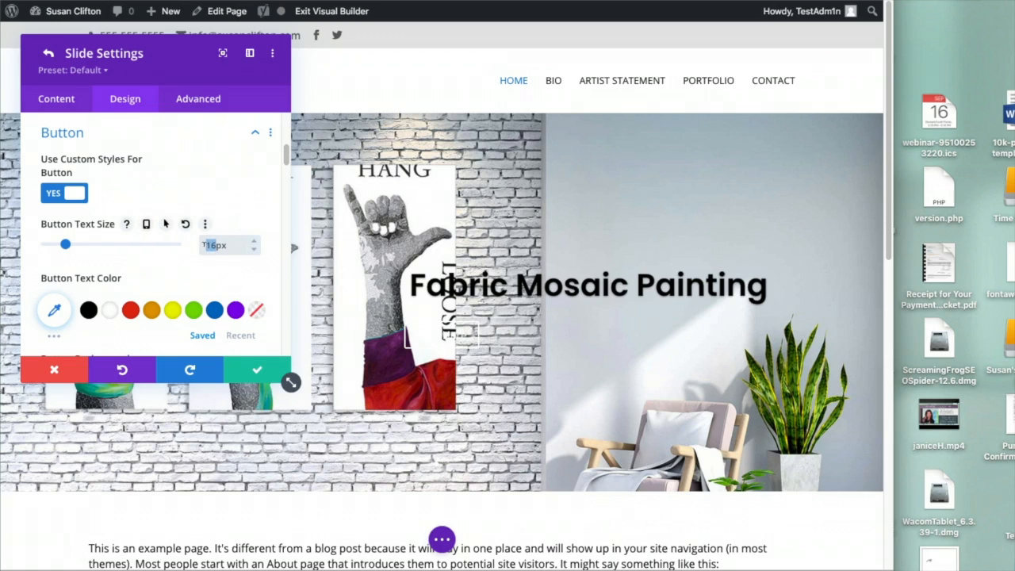
text(20)
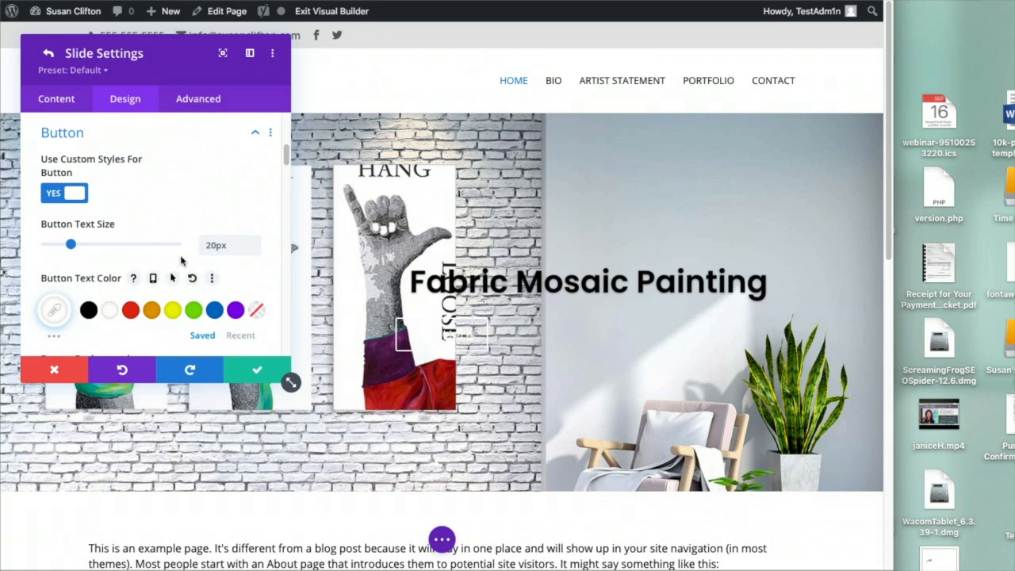
Give the Click Here button a #0c71c3 blue background and border
scroll(181, 266, down, 5)
click(177, 276)
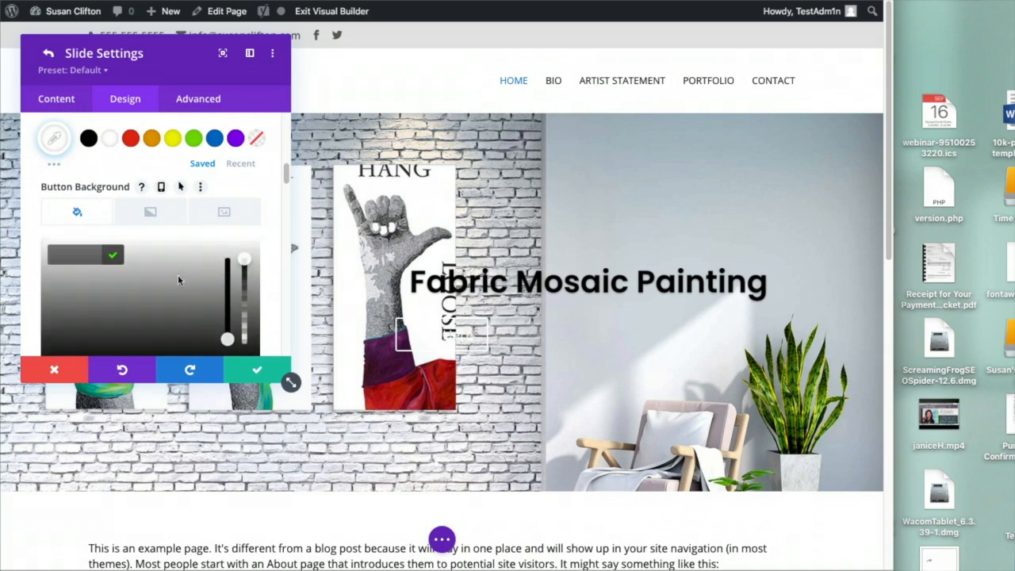
scroll(197, 302, down, 2)
click(211, 302)
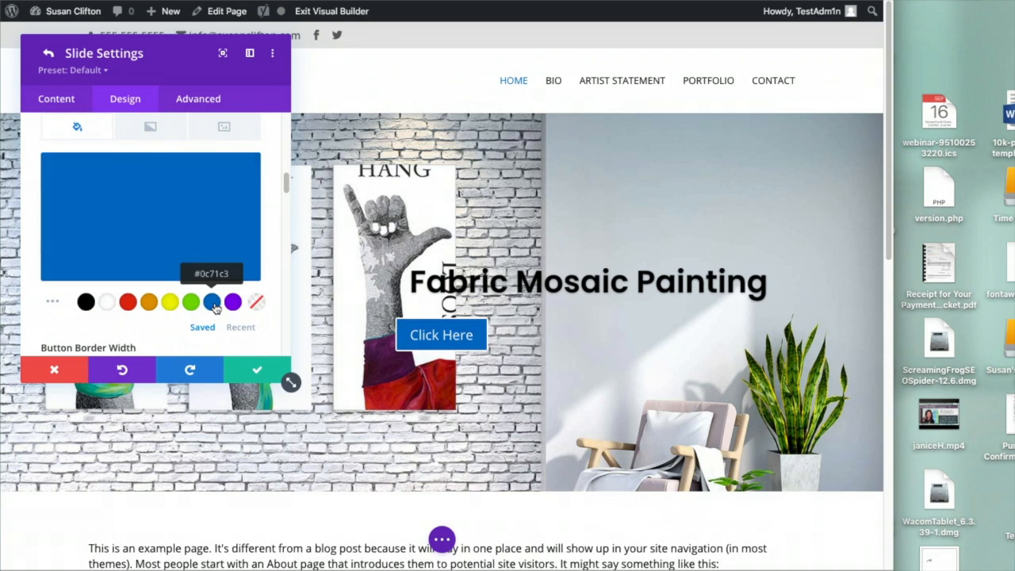
scroll(215, 319, down, 5)
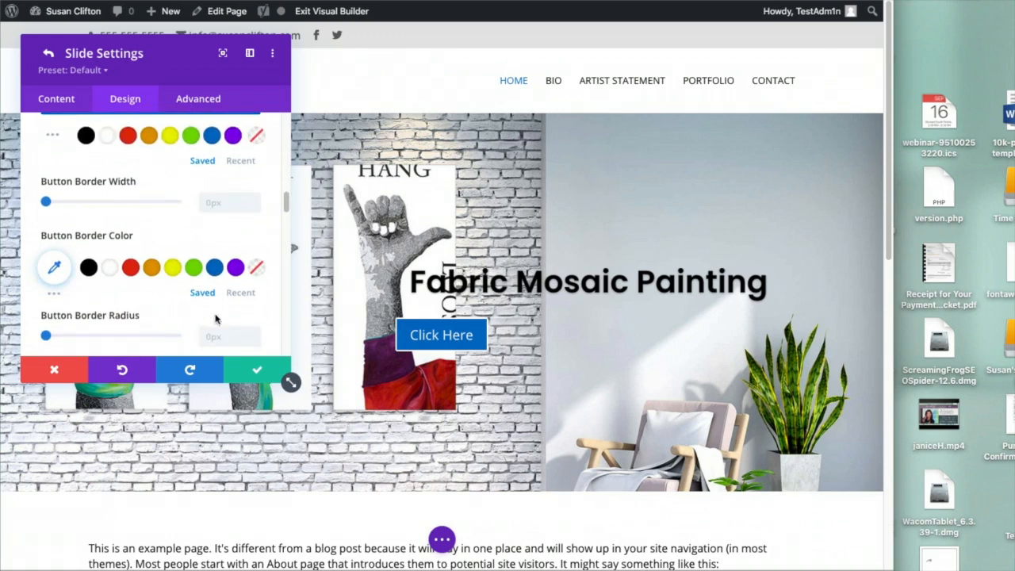
click(216, 238)
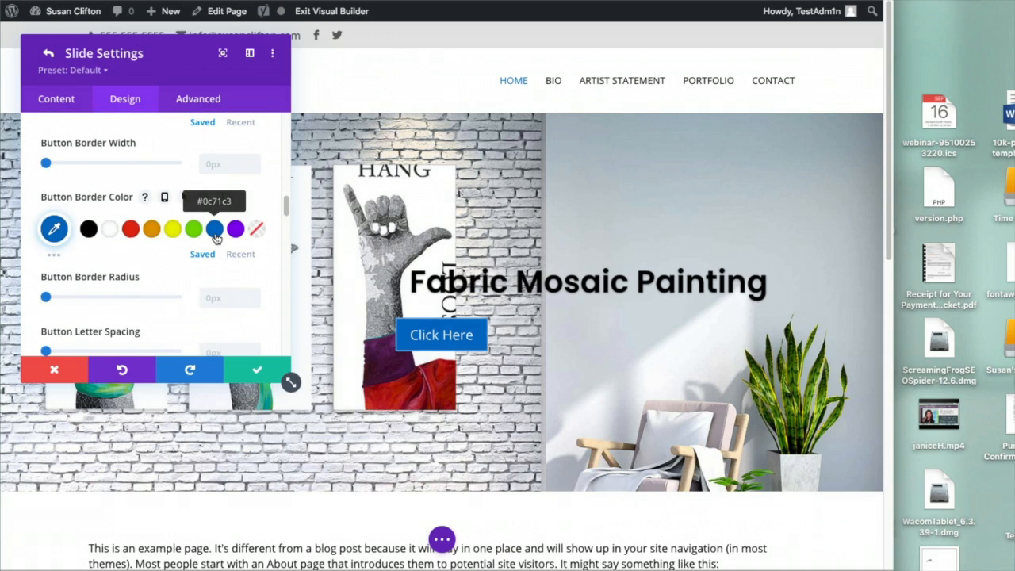
scroll(236, 231, down, 2)
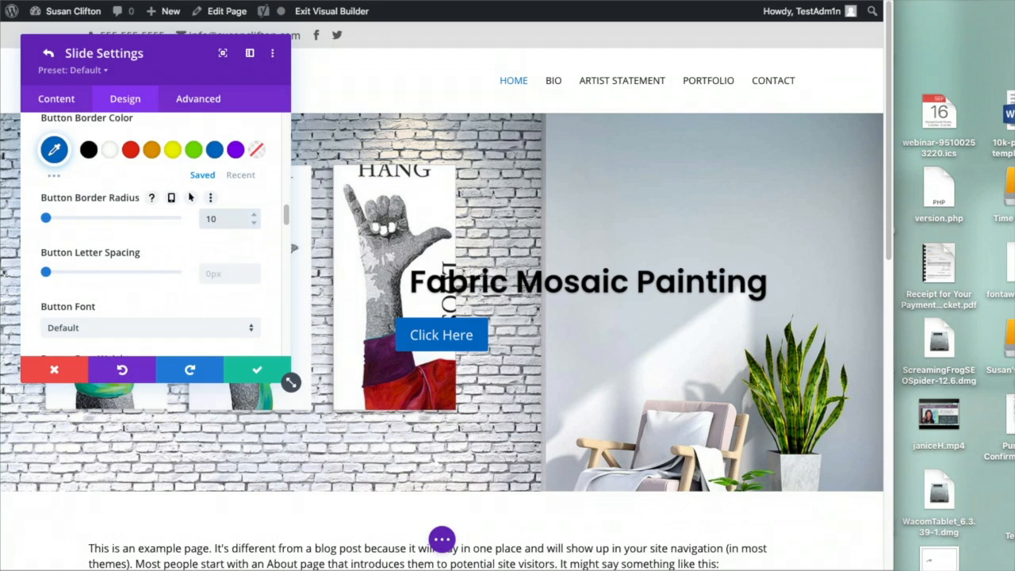
Round the button corners to 10px and confirm the slide settings
click(233, 215)
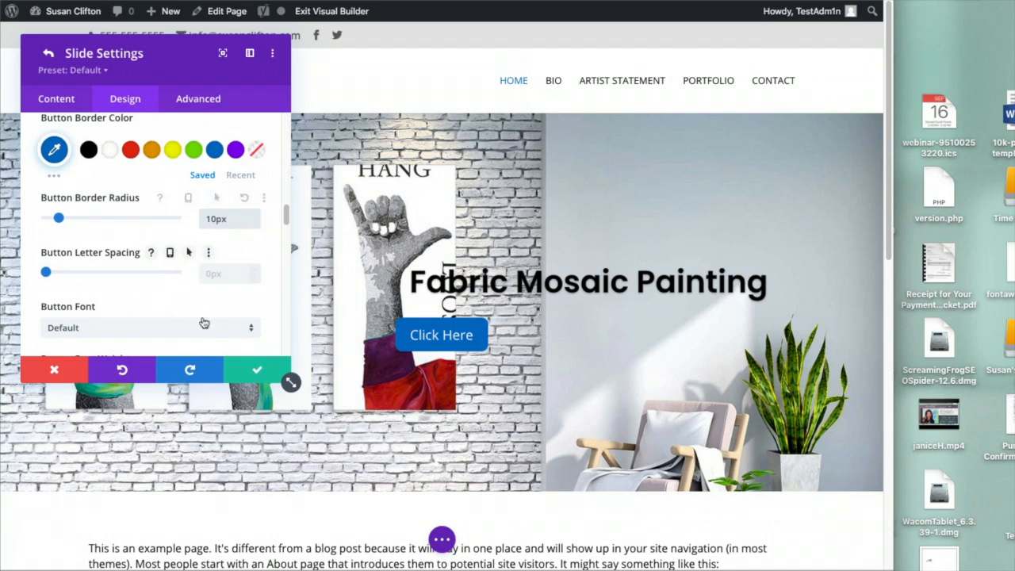
scroll(186, 287, down, 2)
scroll(187, 288, down, 4)
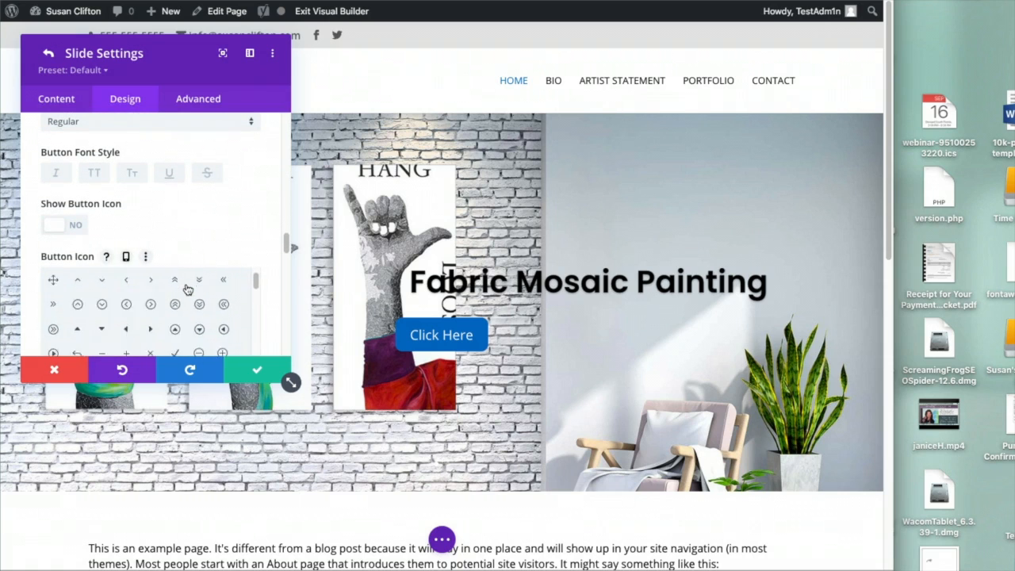
scroll(184, 289, up, 8)
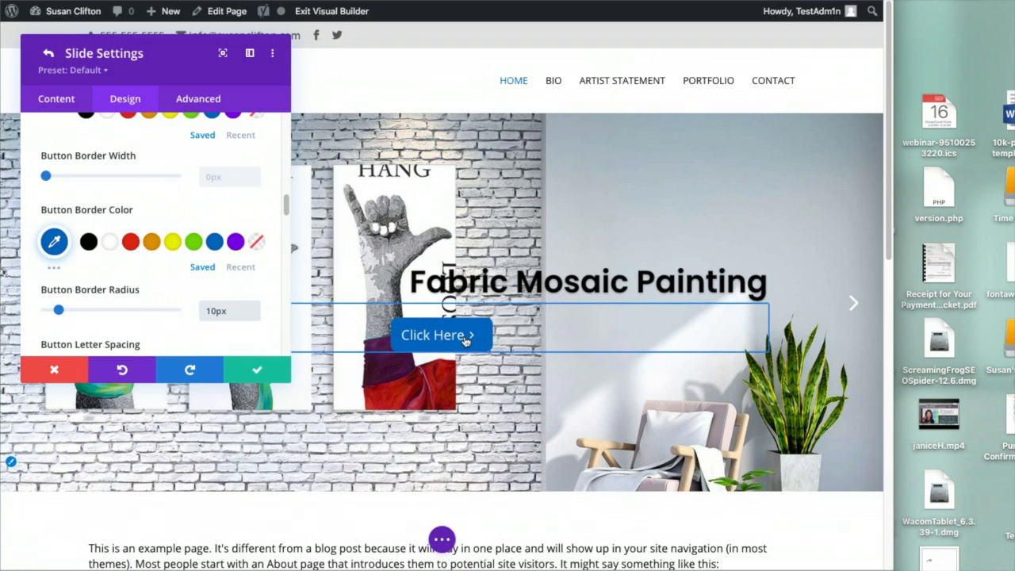
scroll(173, 246, up, 2)
scroll(173, 245, up, 3)
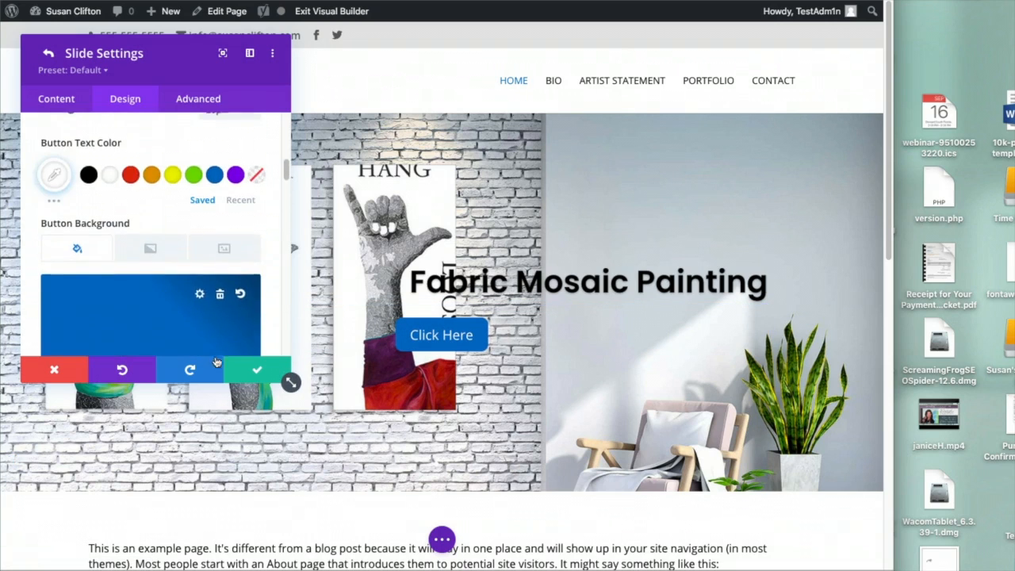
click(256, 371)
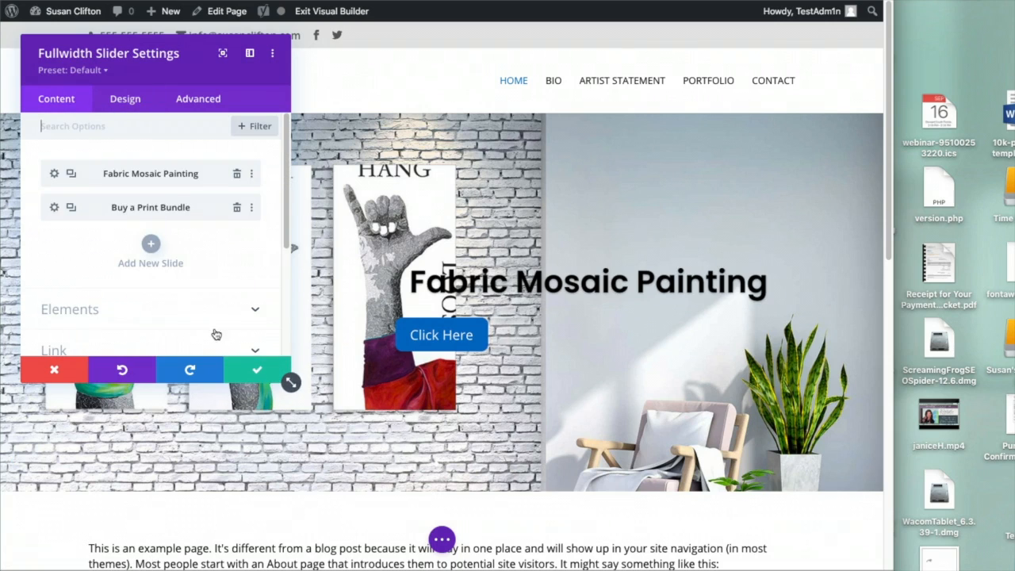
Right-align the Fabric Mosaic Painting slide's Click Here button and save both settings panels
click(54, 175)
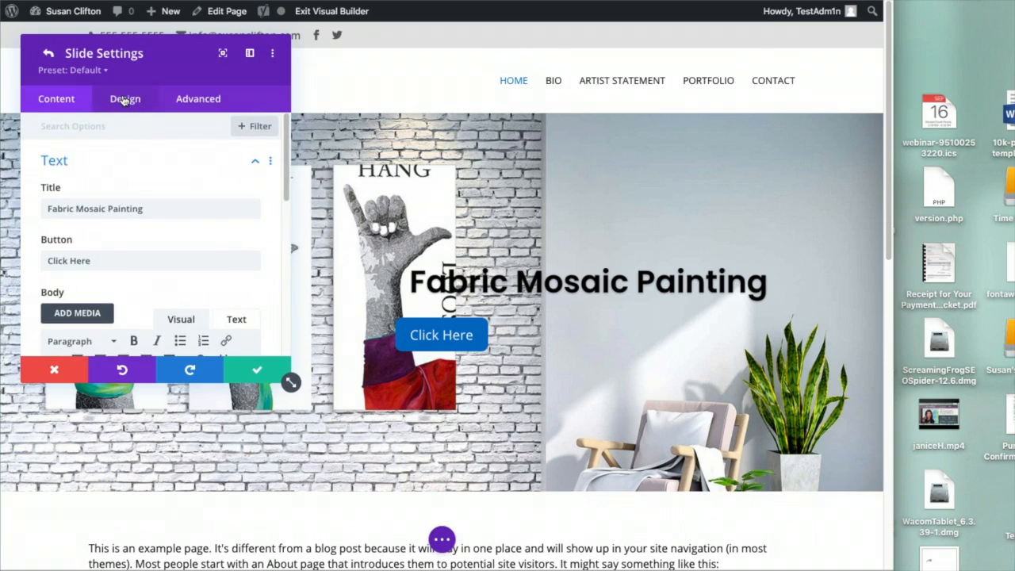
click(124, 98)
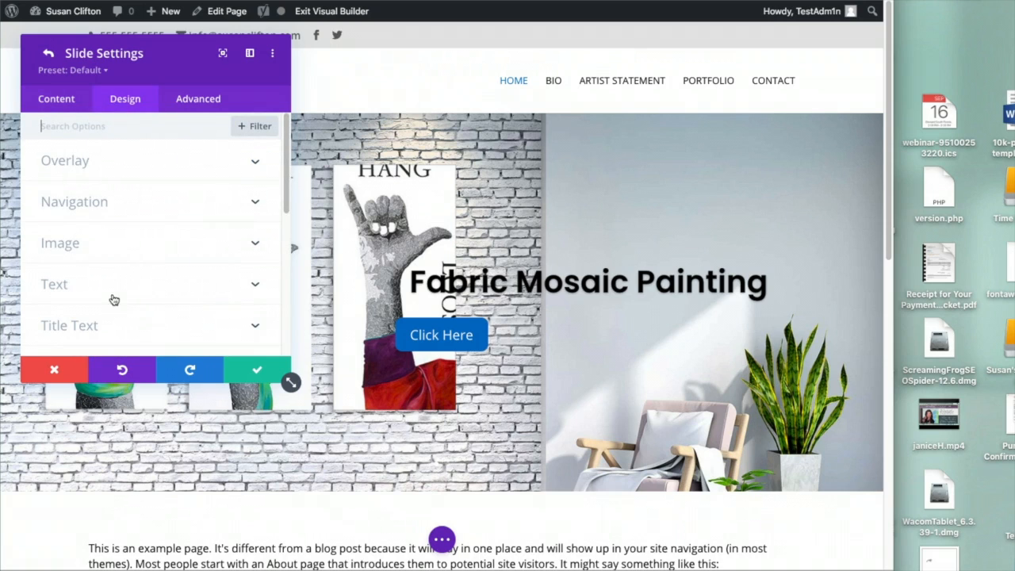
scroll(136, 281, down, 5)
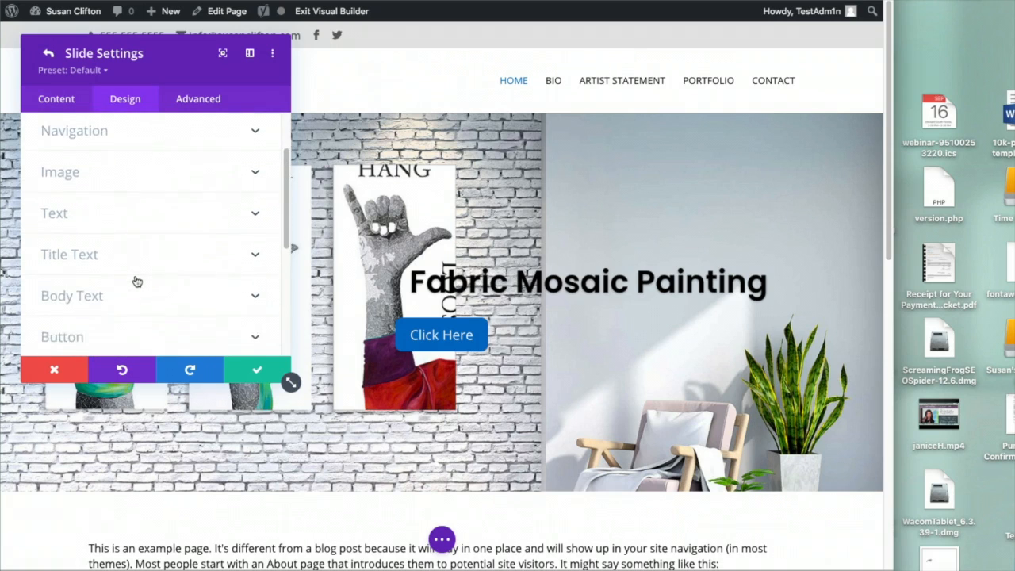
click(127, 255)
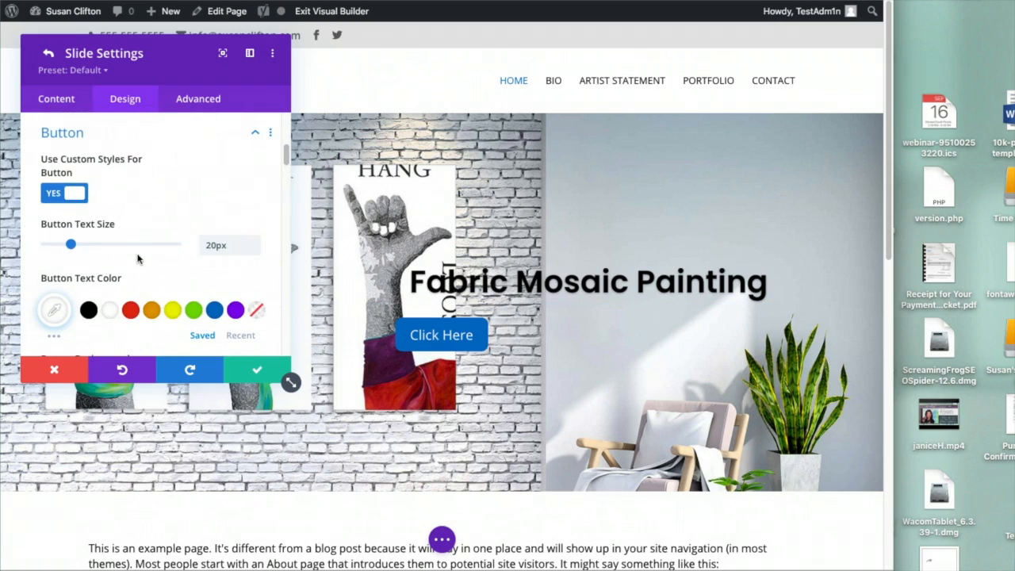
scroll(168, 304, down, 3)
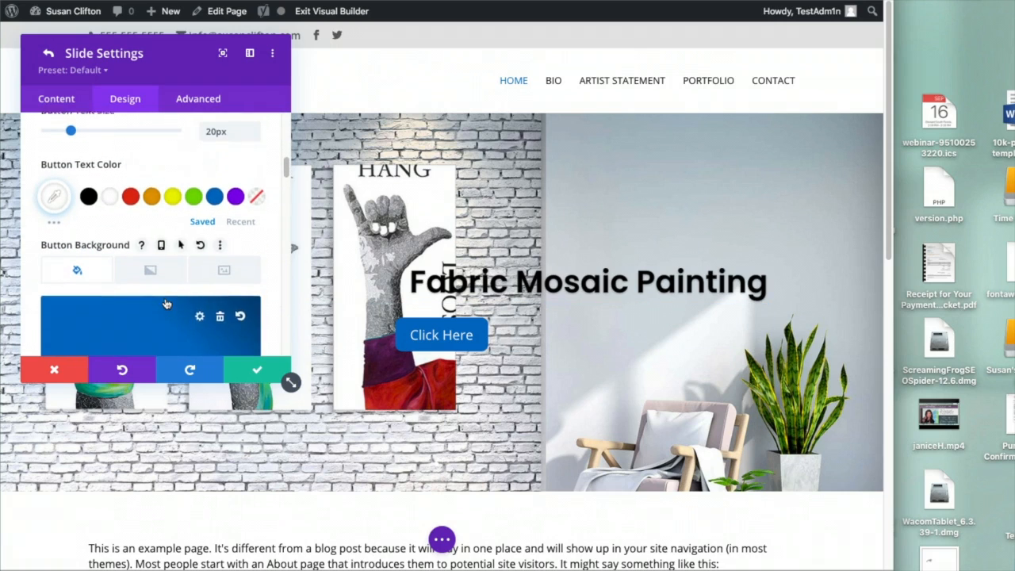
scroll(167, 304, down, 6)
scroll(166, 302, down, 8)
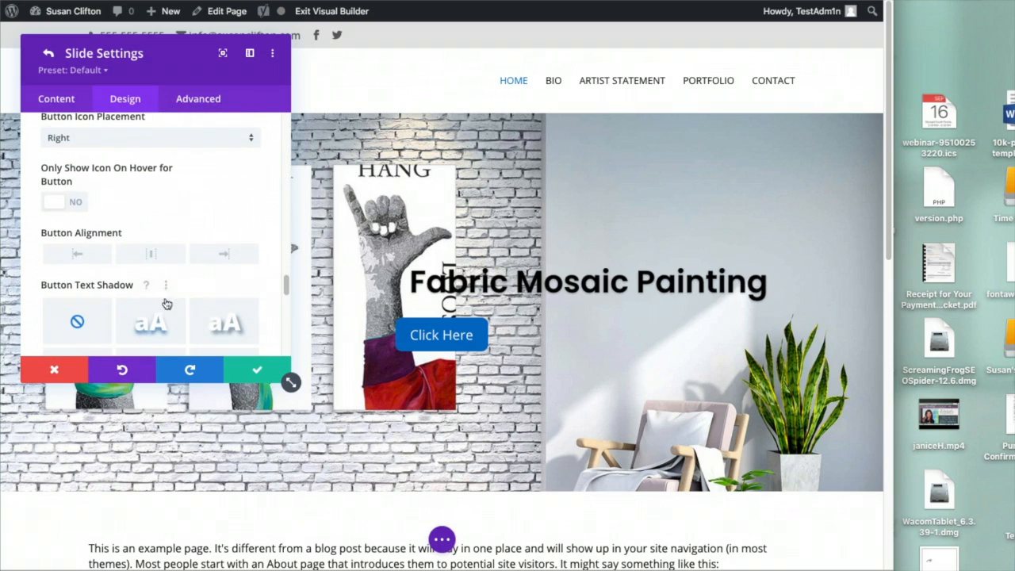
click(206, 260)
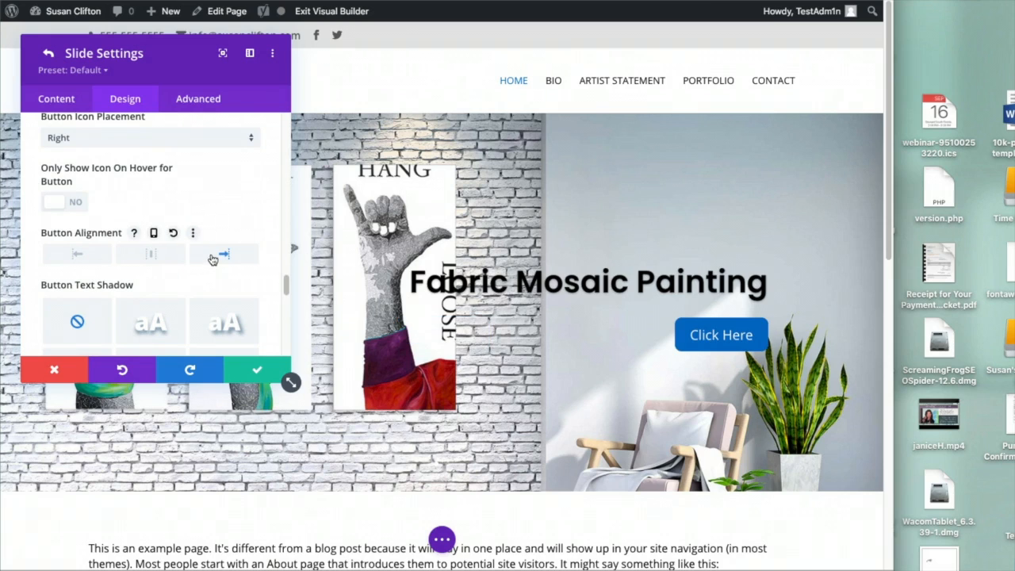
click(262, 372)
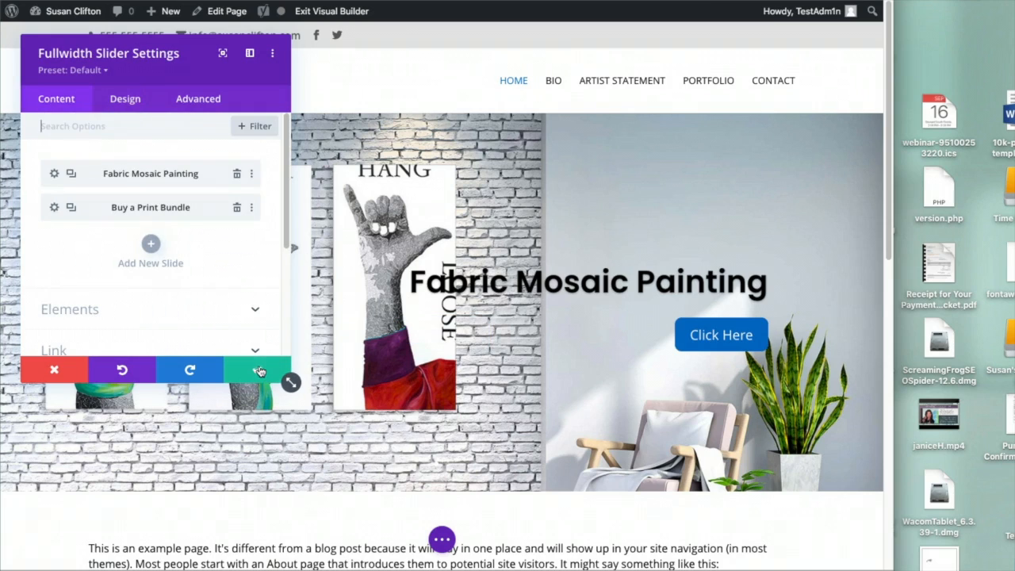
click(260, 372)
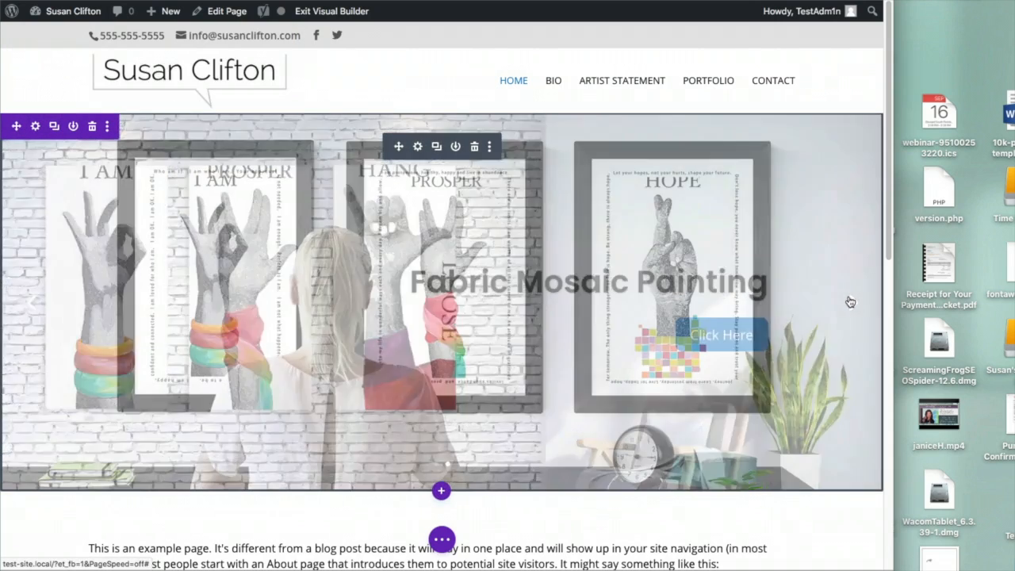
Go to the Buy a Print Bundle slide and delete its title text
click(850, 303)
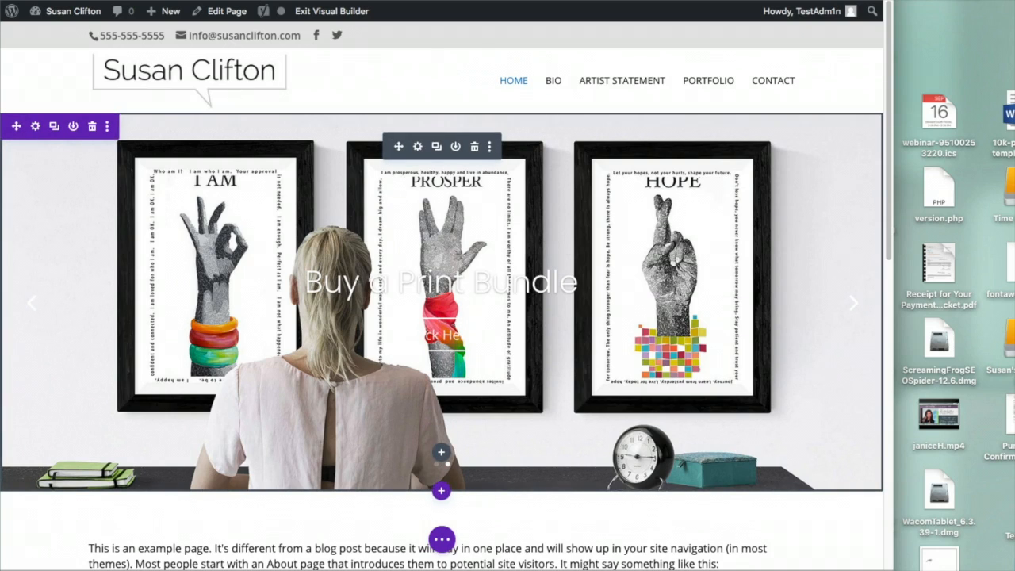
drag(306, 282, 578, 285)
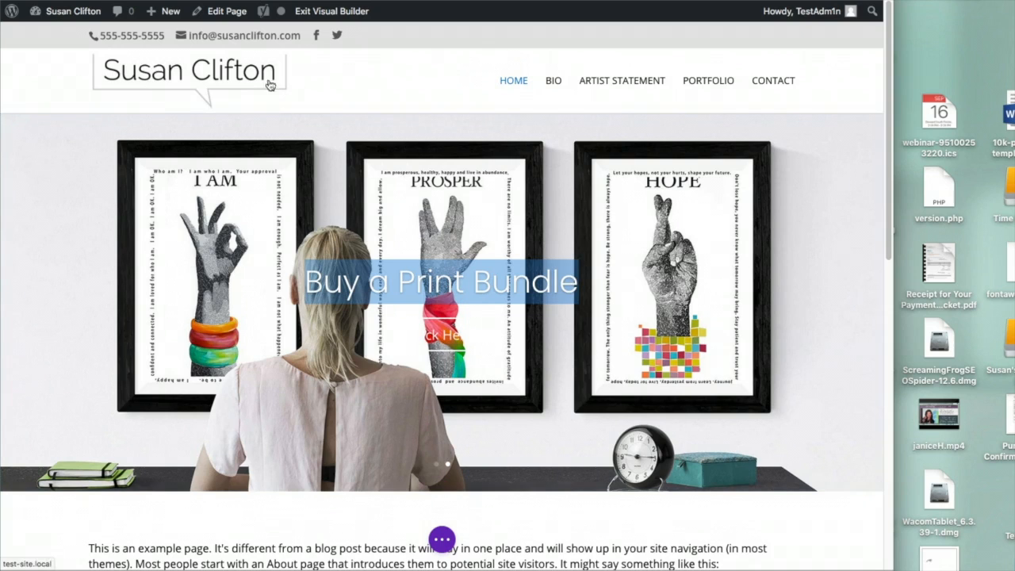
click(403, 206)
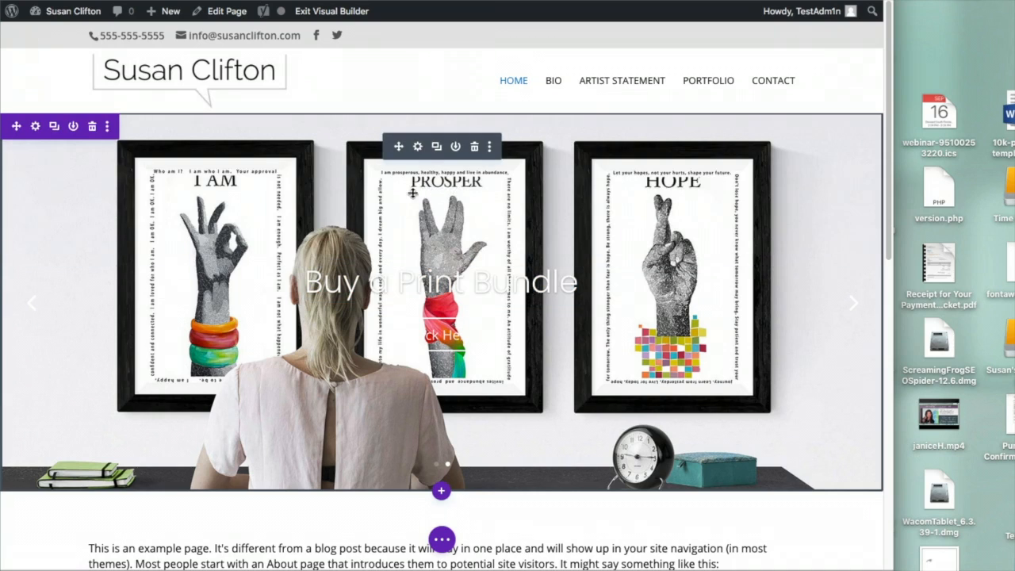
click(418, 147)
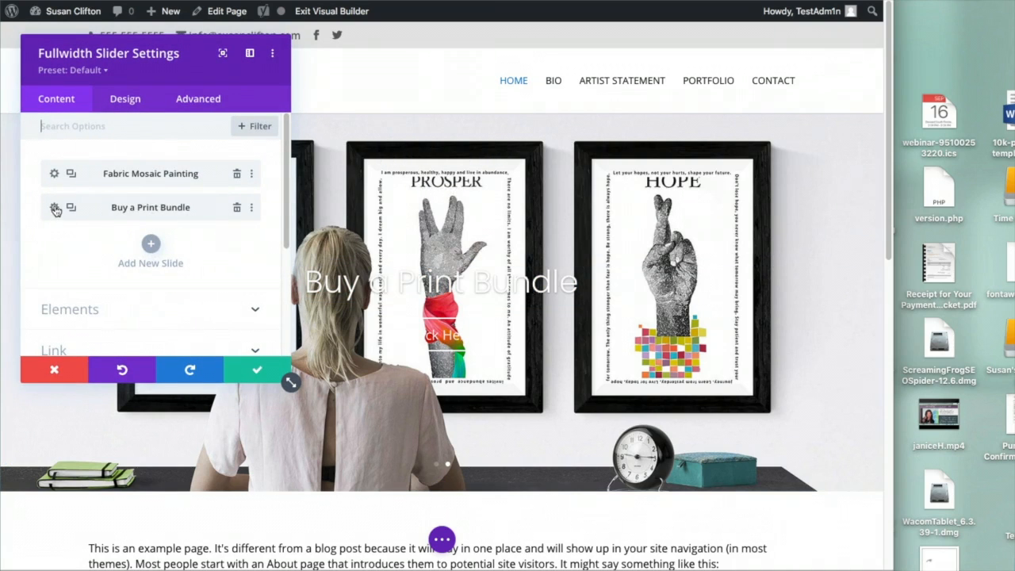
click(55, 208)
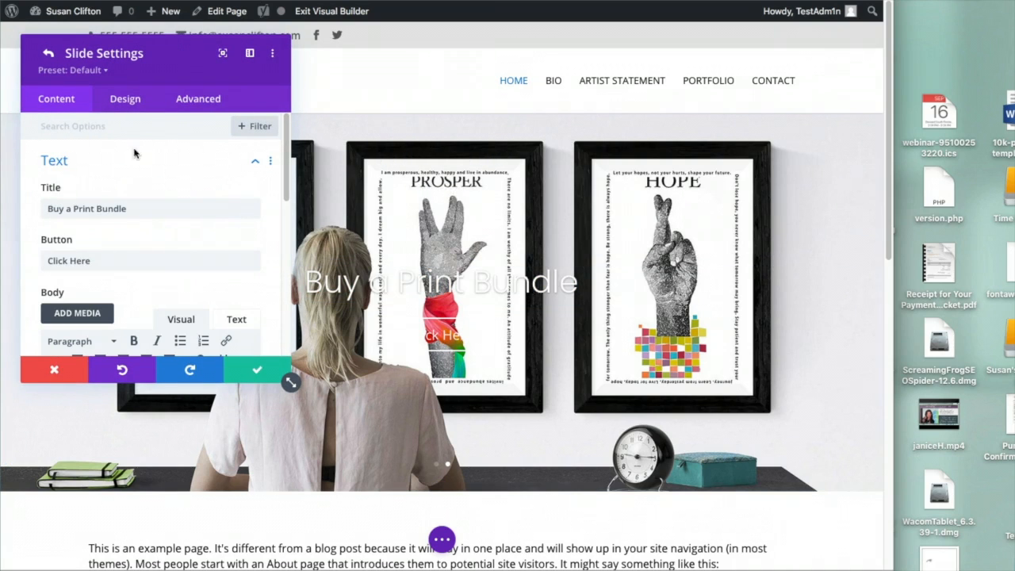
triple_click(87, 208)
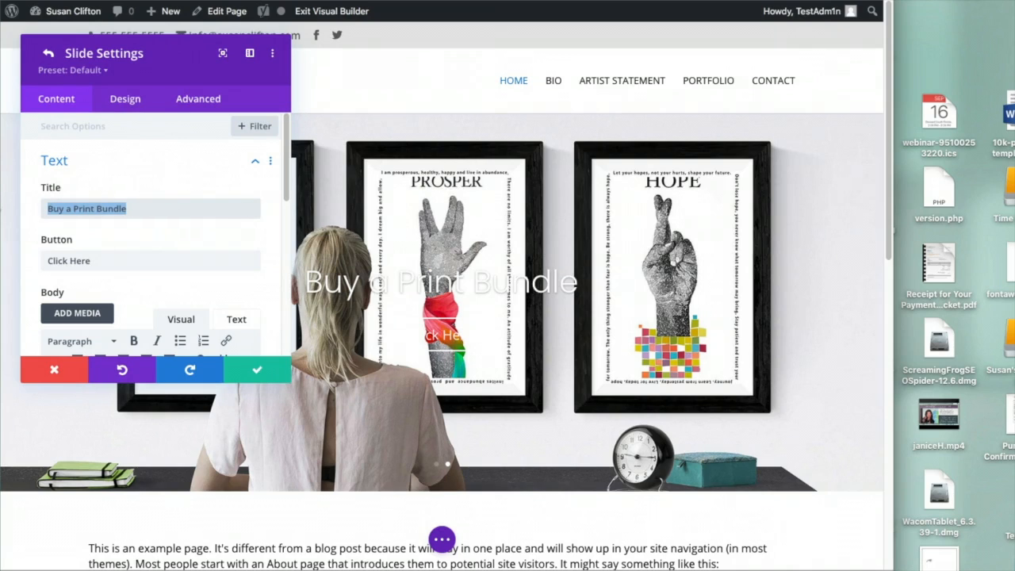
key(BackSpace)
Enable custom button styles on that slide and make the button text white
click(124, 98)
scroll(130, 267, down, 5)
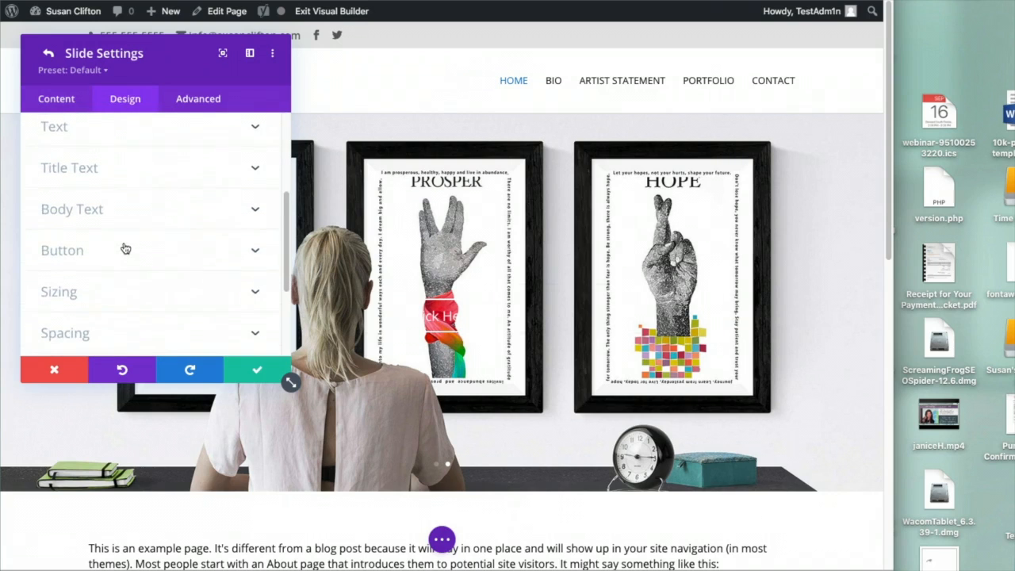
click(118, 225)
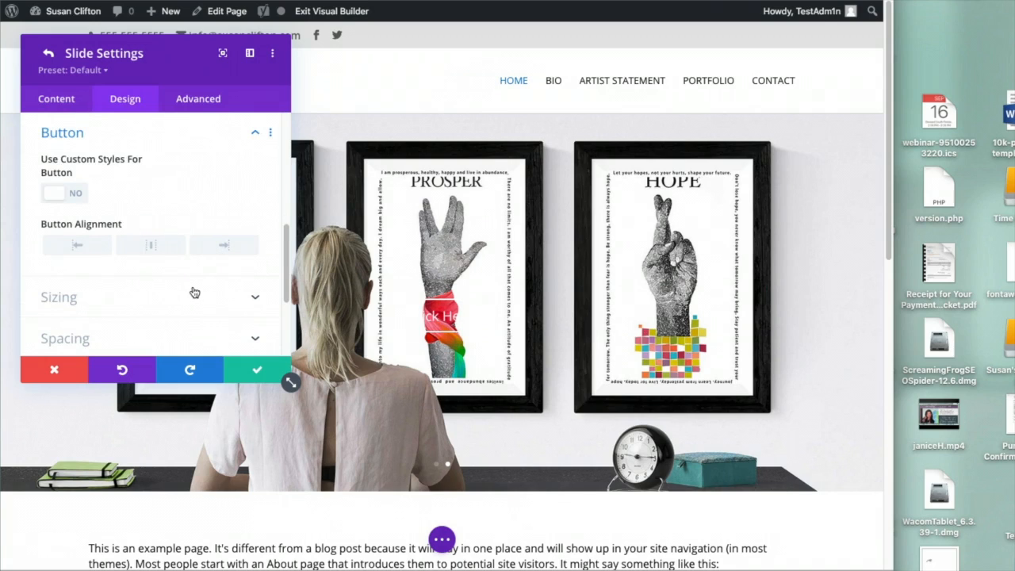
scroll(194, 292, down, 2)
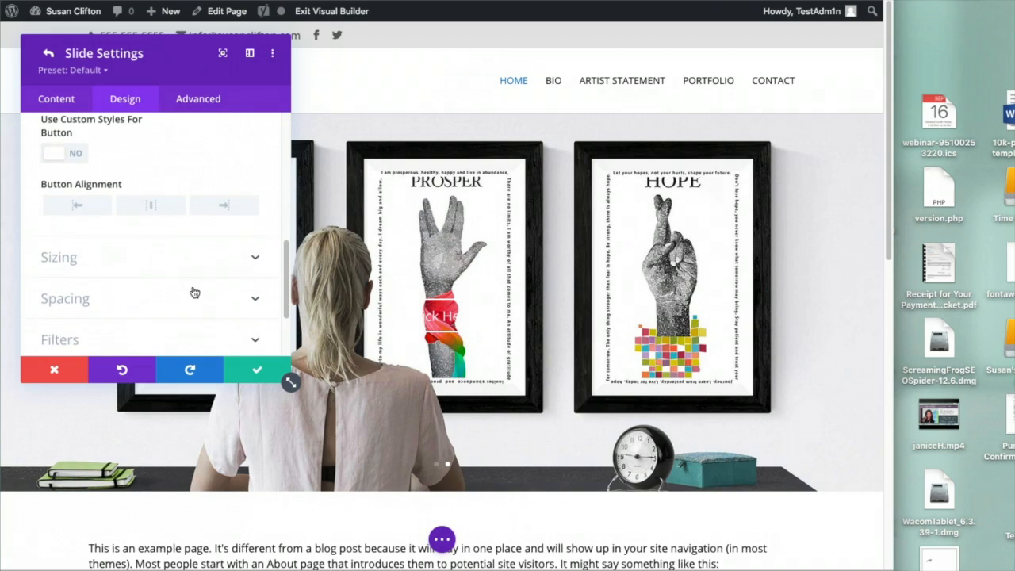
click(77, 146)
scroll(227, 292, down, 2)
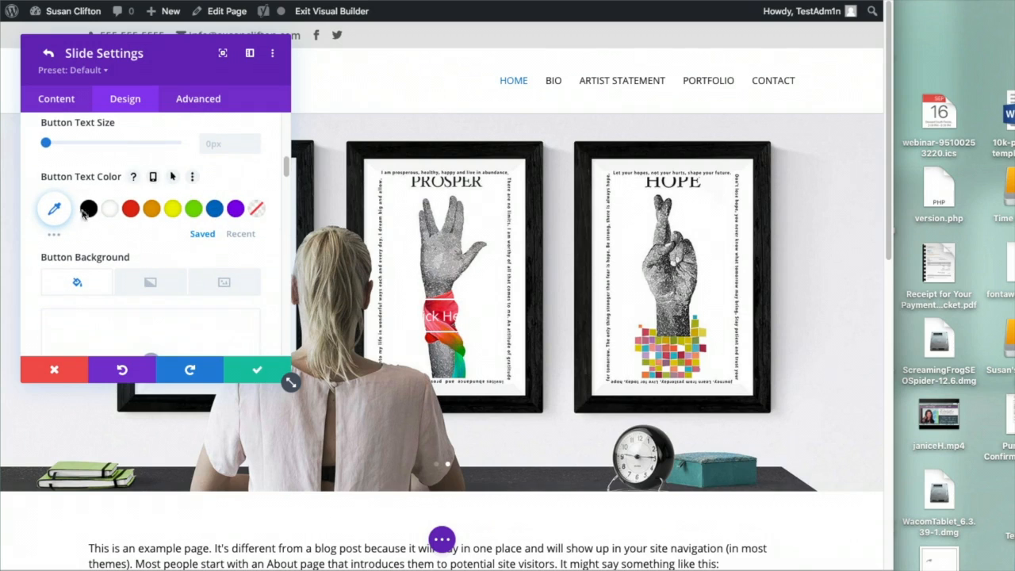
click(105, 208)
Give the button a #0c71c3 blue background and border
scroll(205, 258, down, 4)
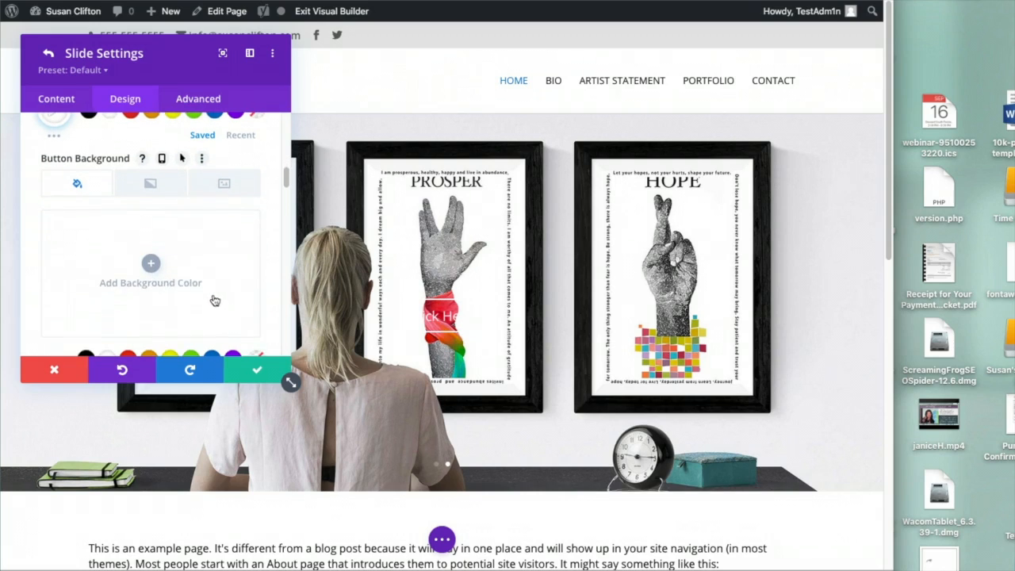
click(204, 257)
scroll(207, 270, down, 3)
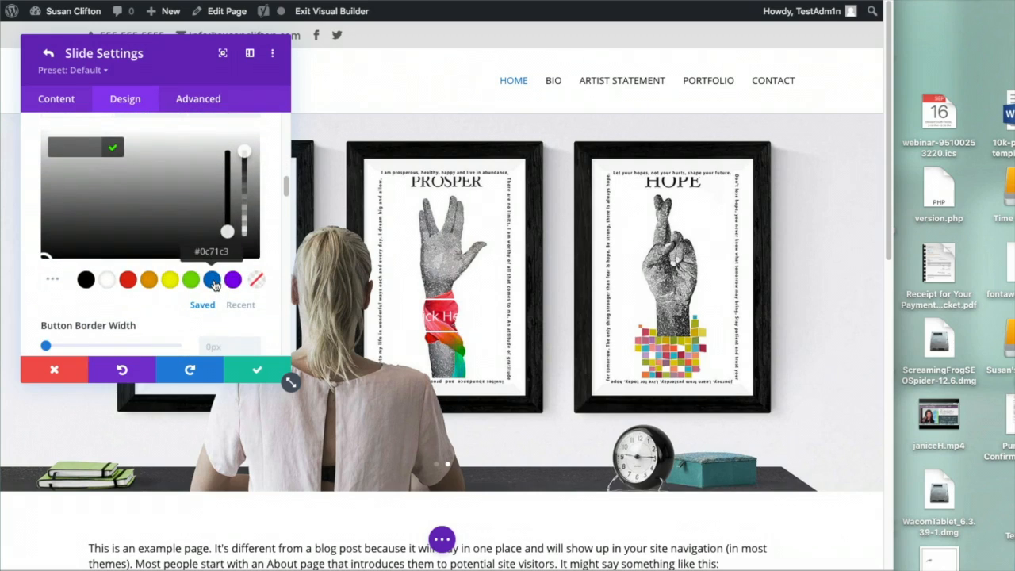
click(213, 281)
scroll(212, 284, down, 4)
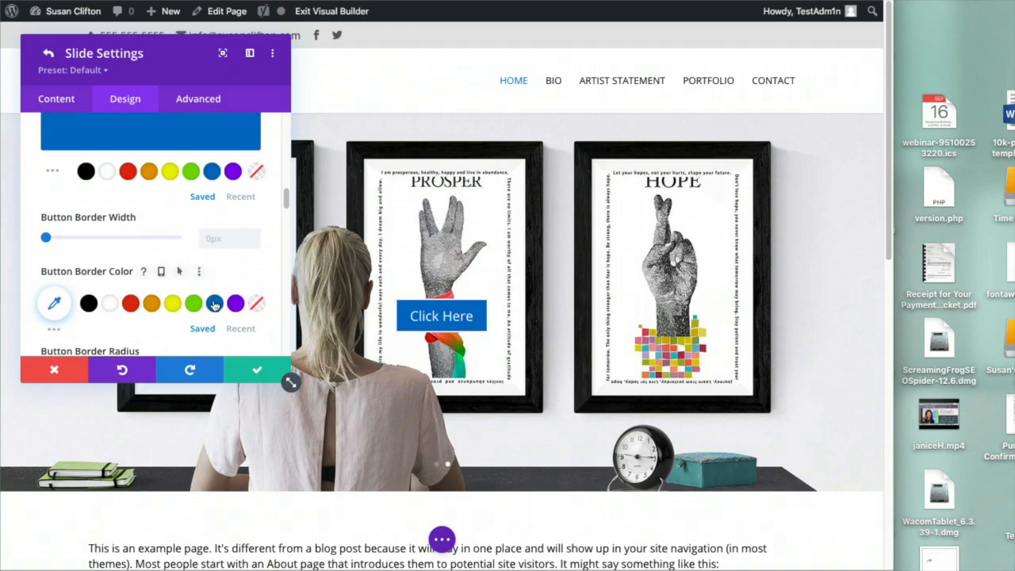
click(213, 305)
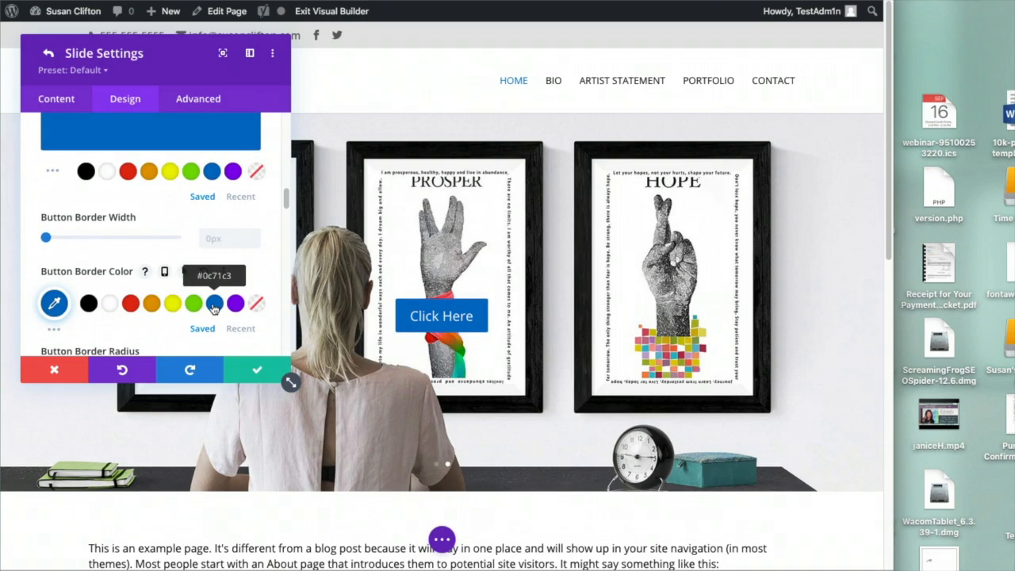
Set the button corner radius to 10, then save the slide and slider settings
scroll(214, 307, down, 3)
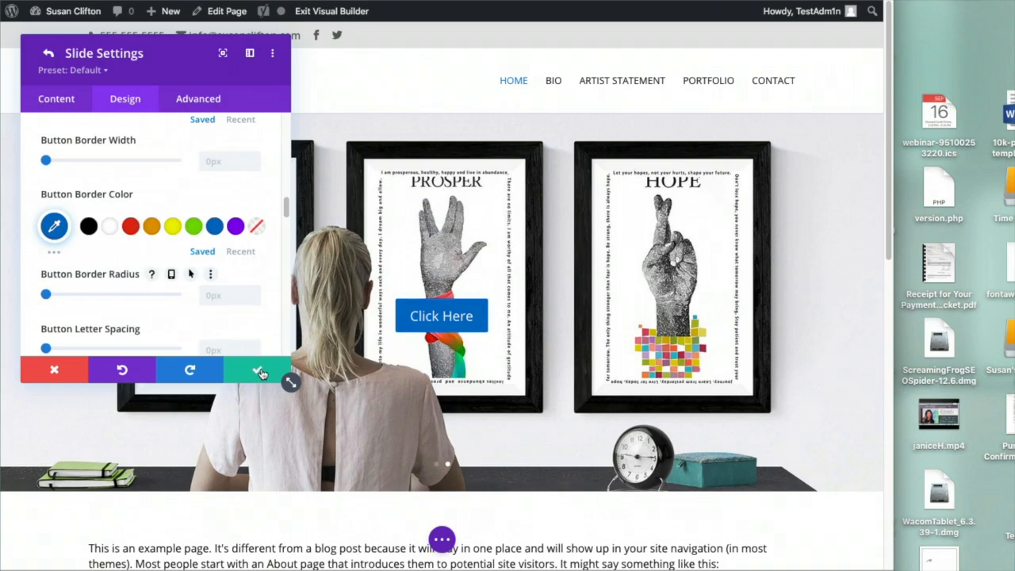
scroll(234, 317, down, 3)
click(219, 212)
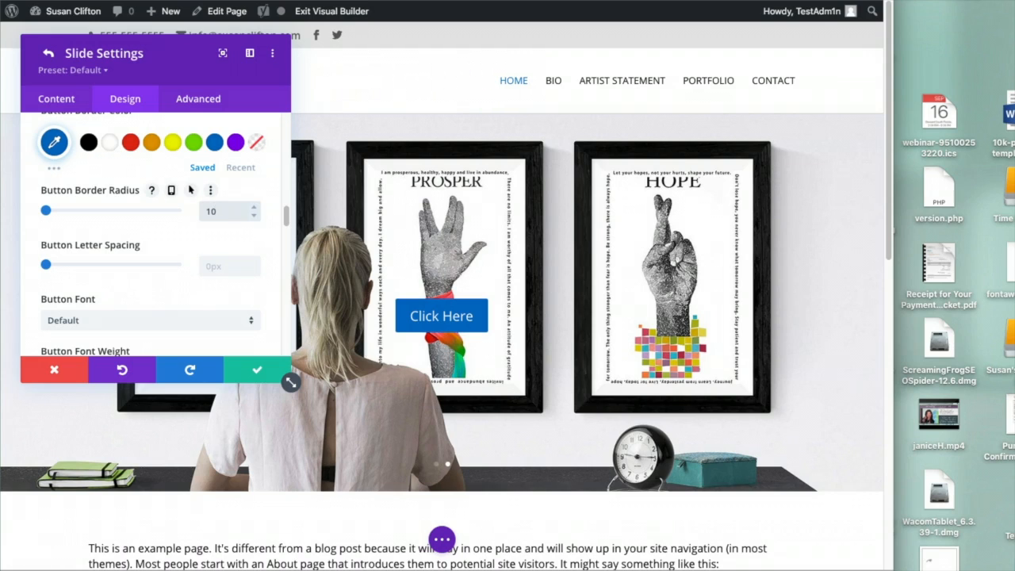
click(255, 373)
click(254, 371)
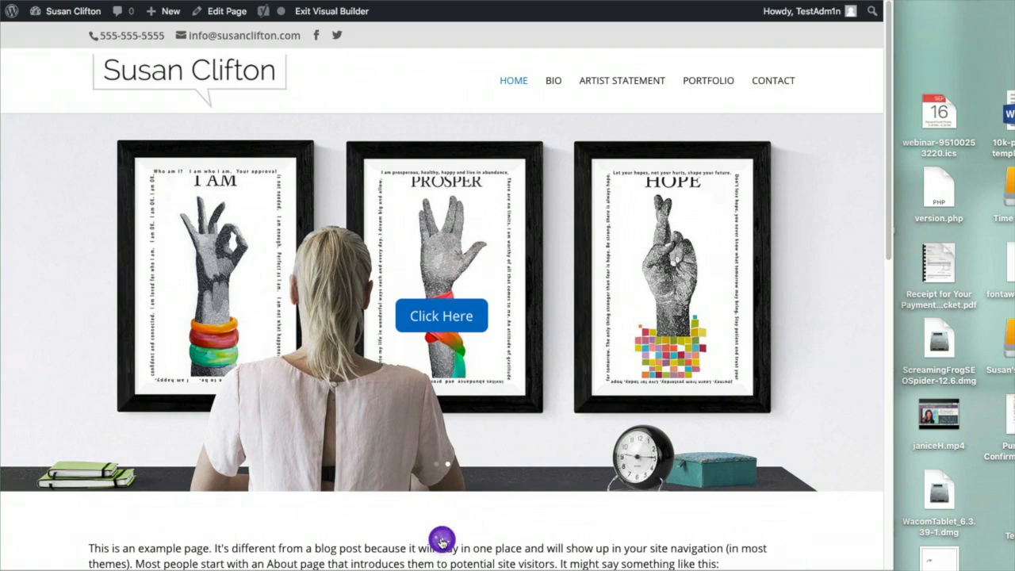
Preview the home page in Tablet View, try the larger L width, then switch to Phone View at 400px
click(441, 540)
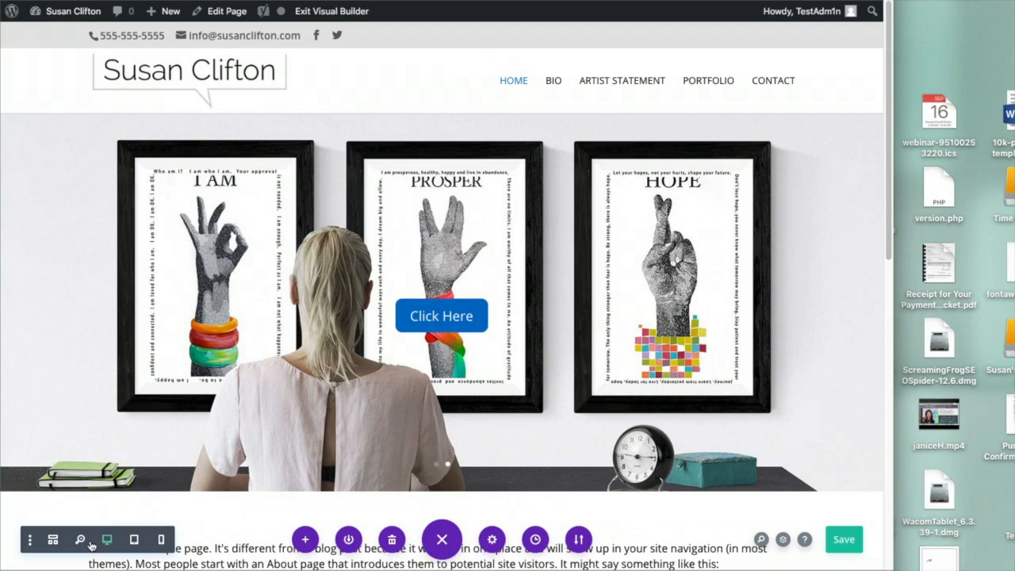
click(133, 540)
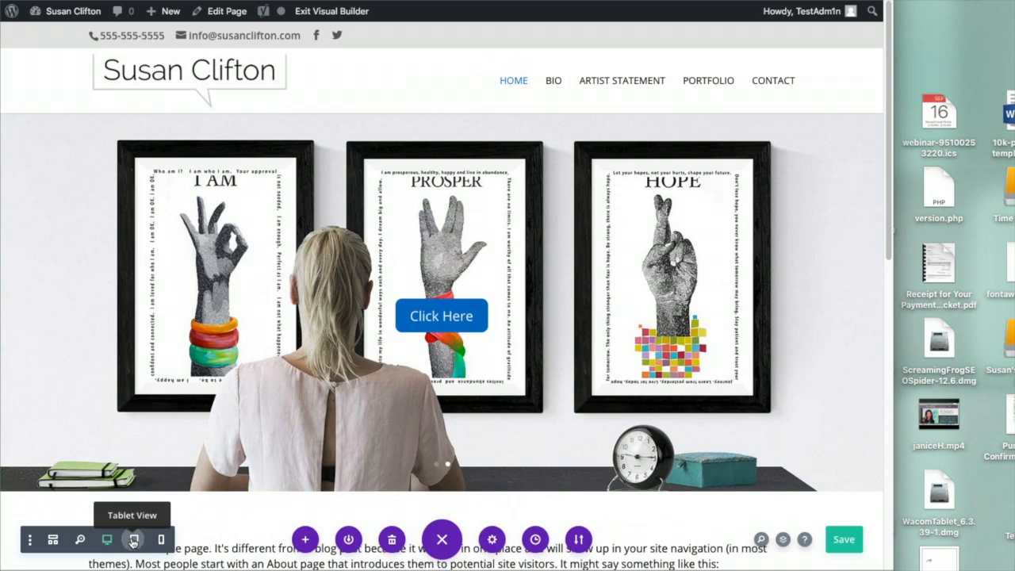
scroll(336, 461, up, 7)
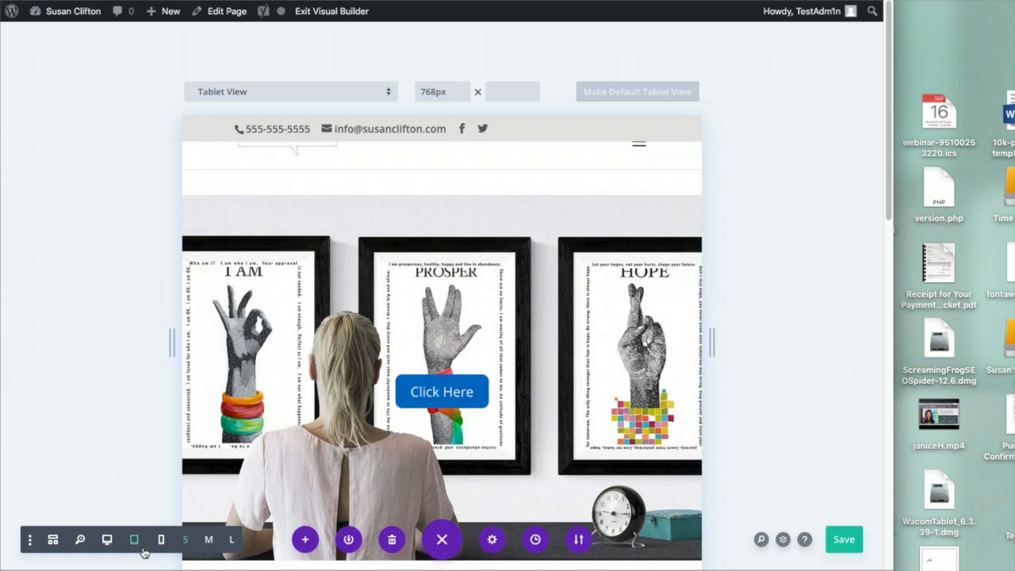
click(229, 539)
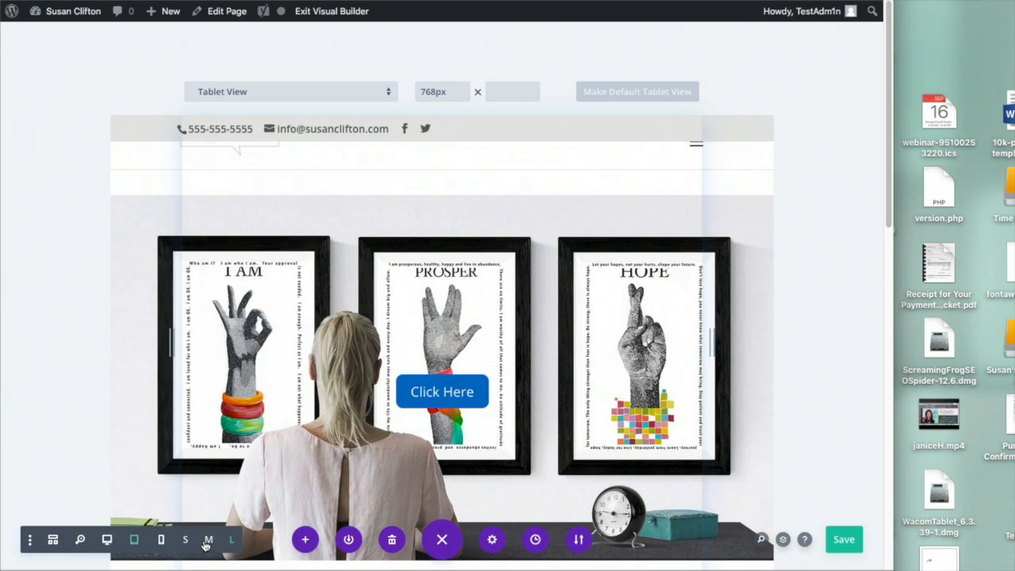
click(161, 540)
scroll(361, 488, up, 10)
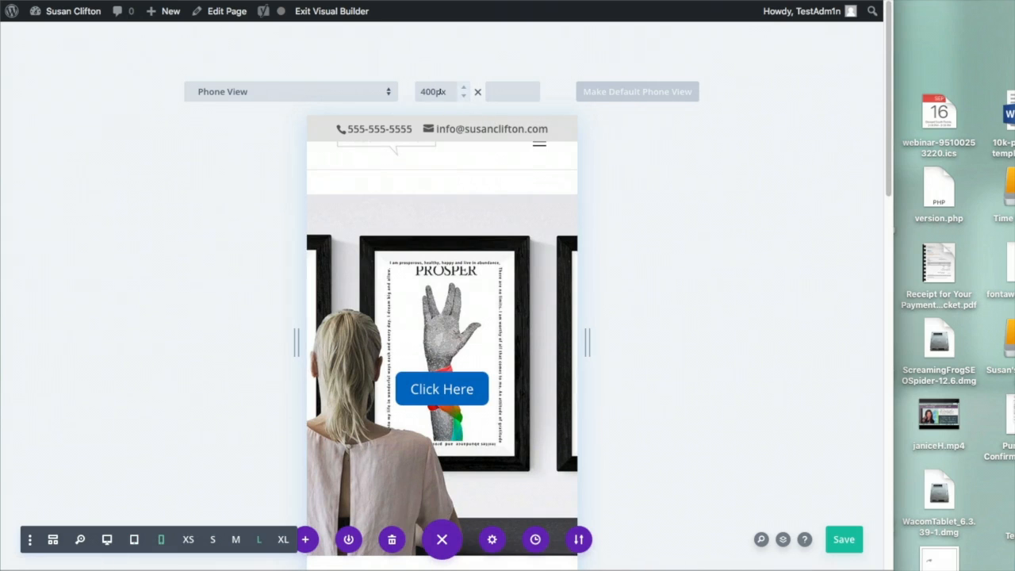
Preview the page as an iPhone 6/7/8 at 375×667px and save the page
click(464, 96)
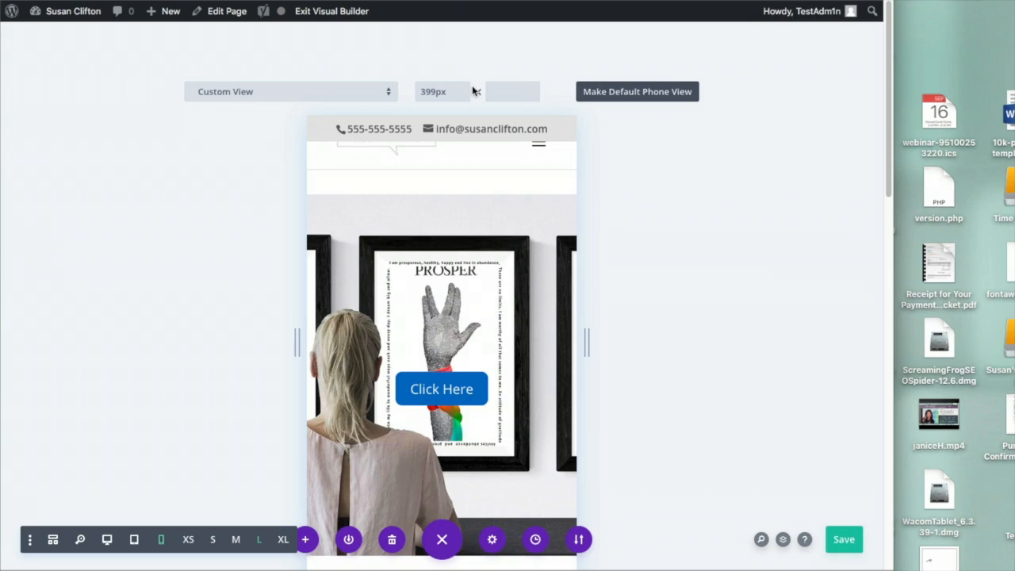
click(389, 96)
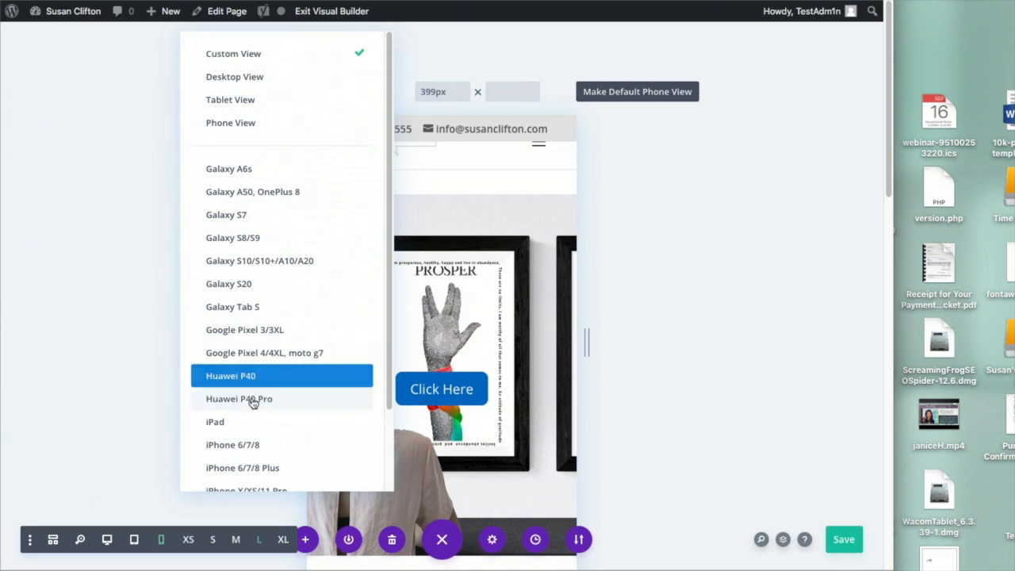
click(270, 450)
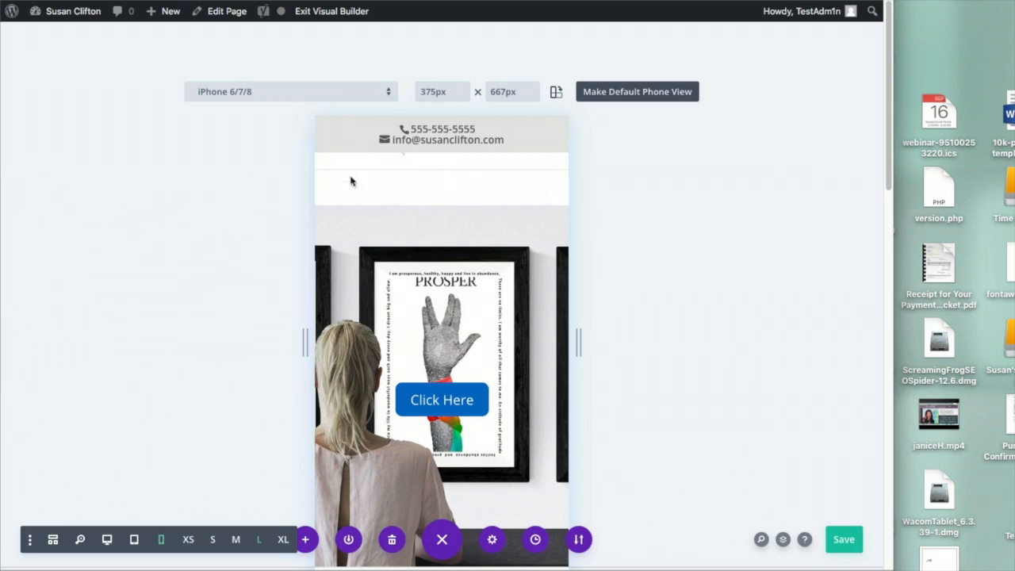
click(836, 537)
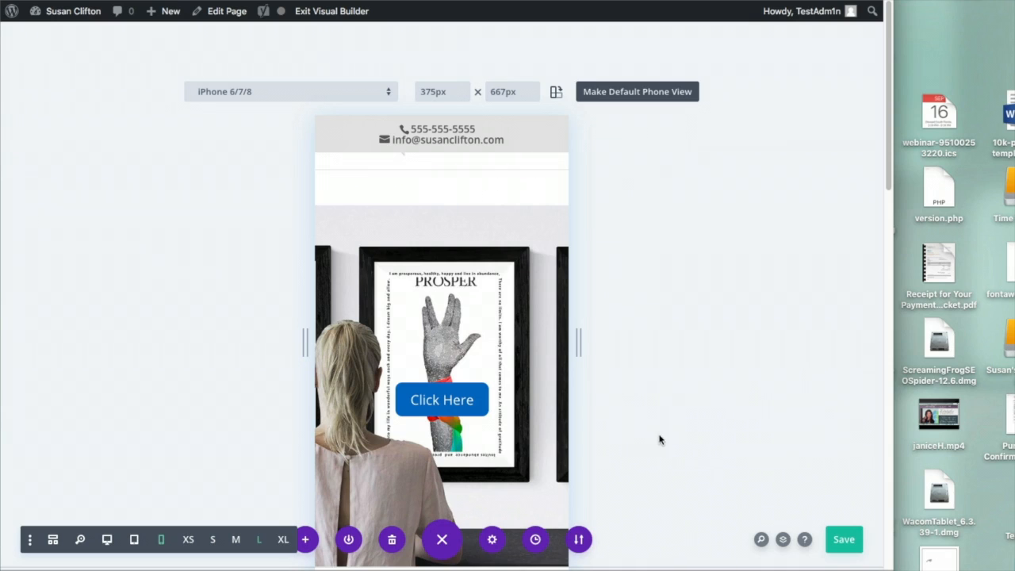
Compare the banner at desktop and phone widths, advance to the next slide, and open the slider settings
click(107, 540)
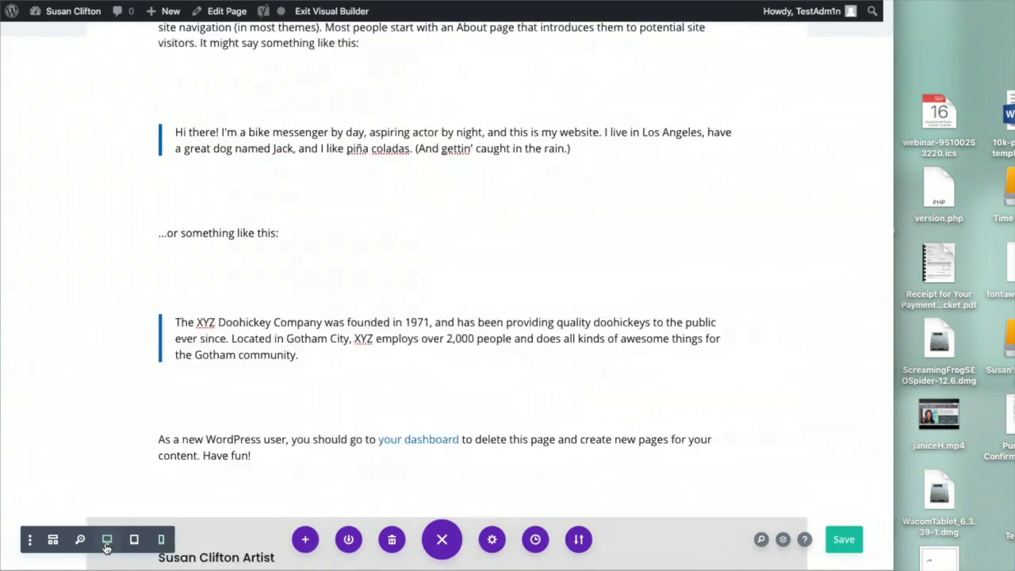
click(162, 540)
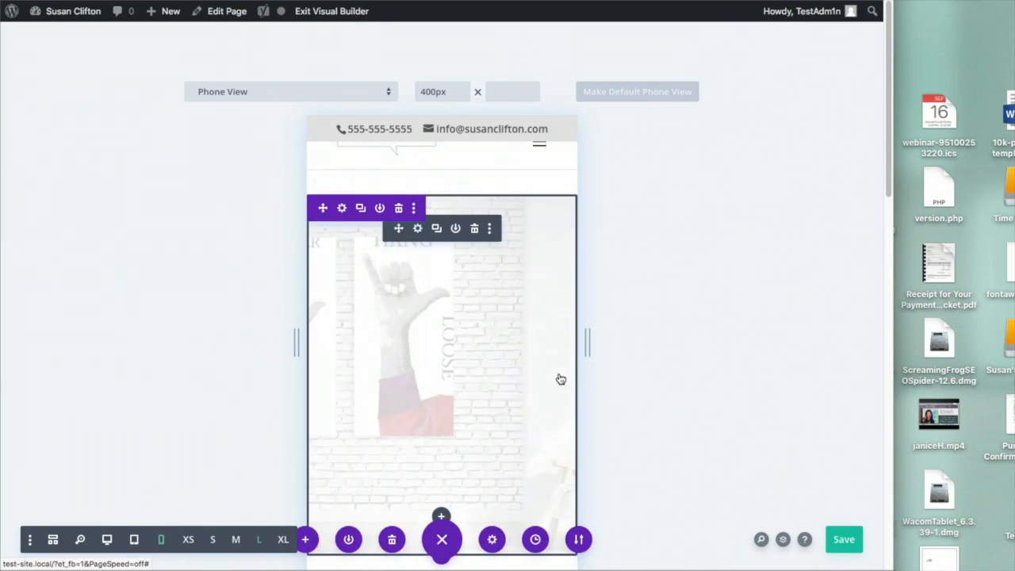
click(560, 377)
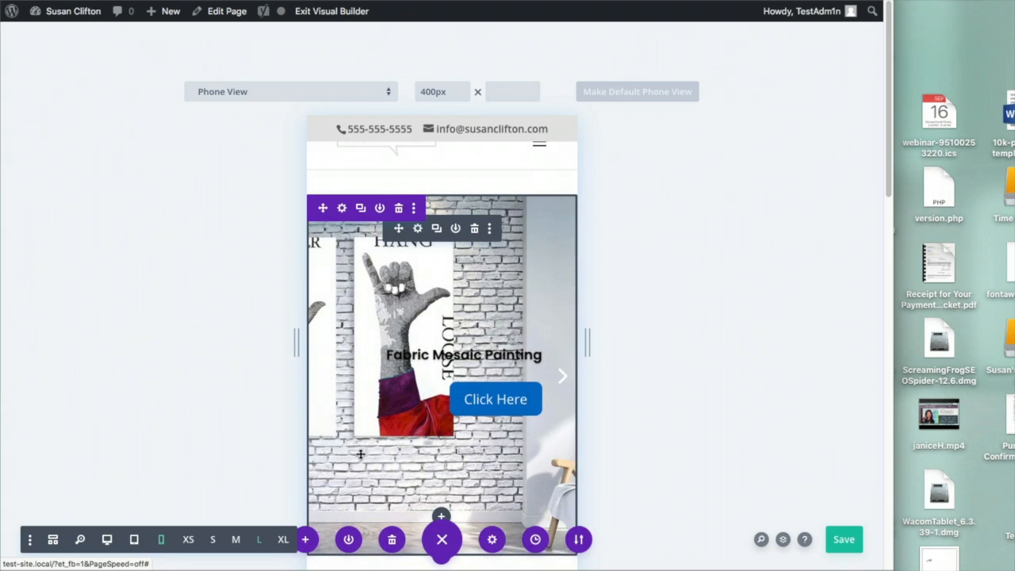
click(108, 539)
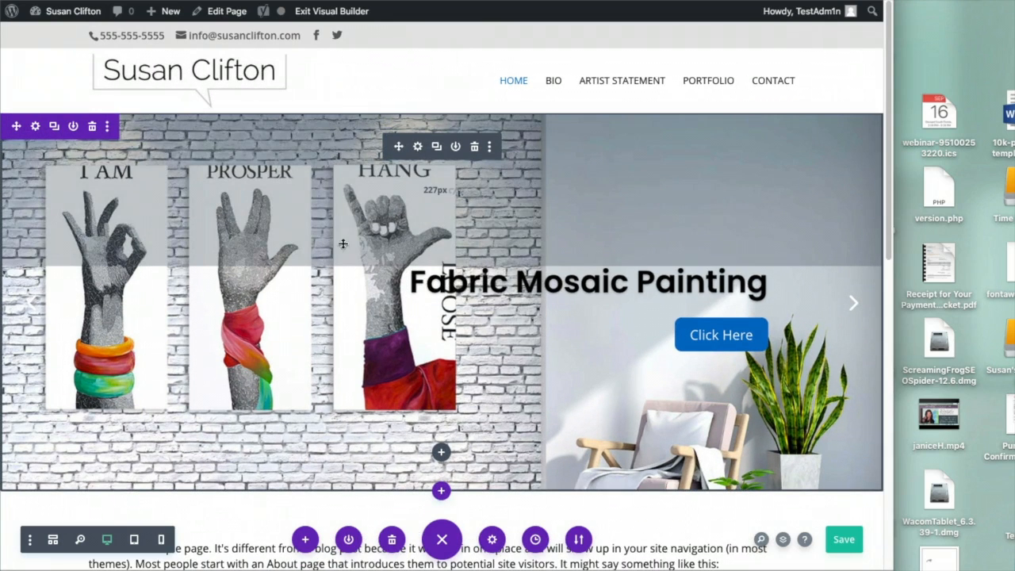
click(417, 146)
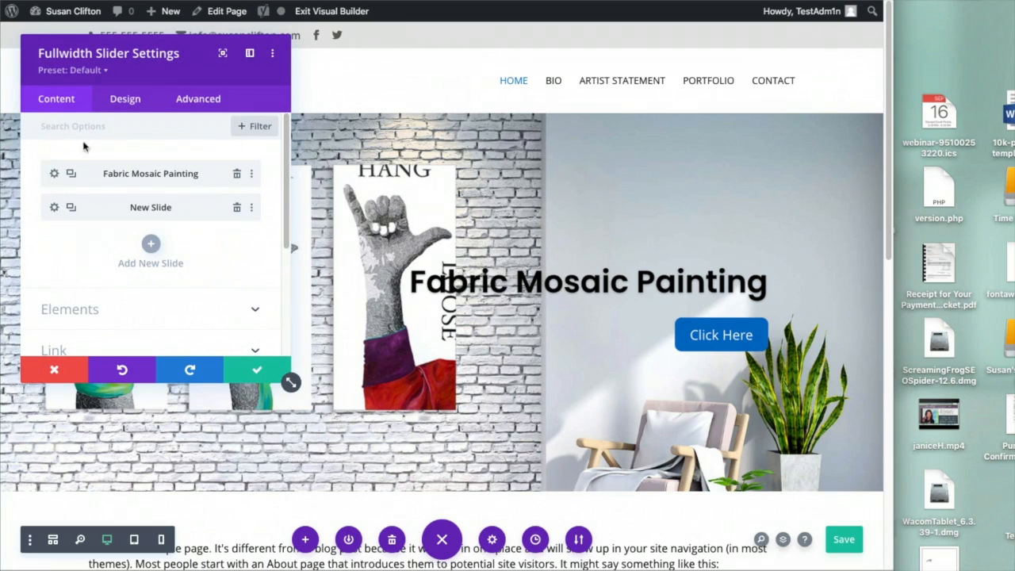
Enable responsive padding on the slider and set tablet top and bottom padding to 100px
click(121, 99)
scroll(115, 310, down, 5)
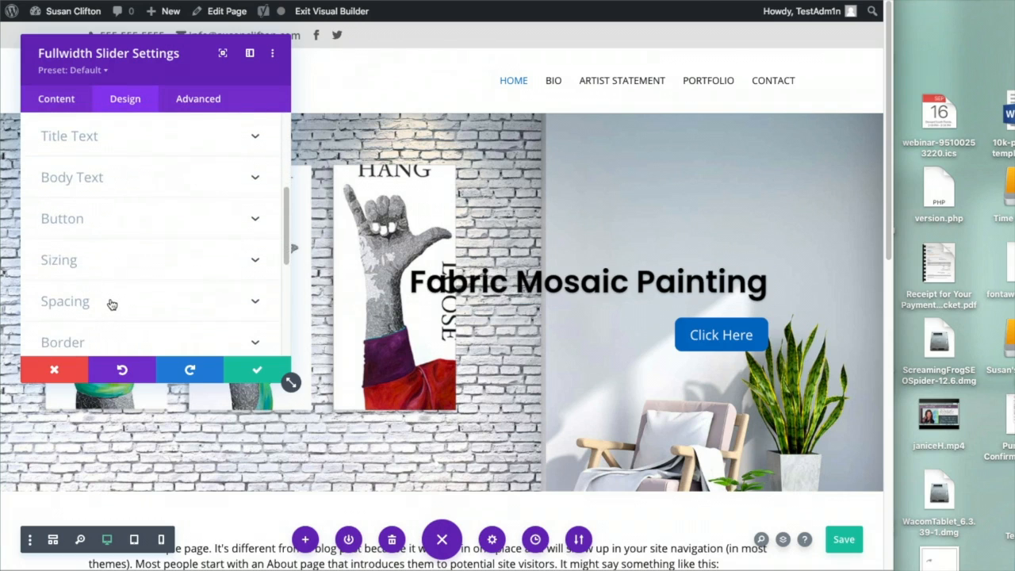
click(112, 303)
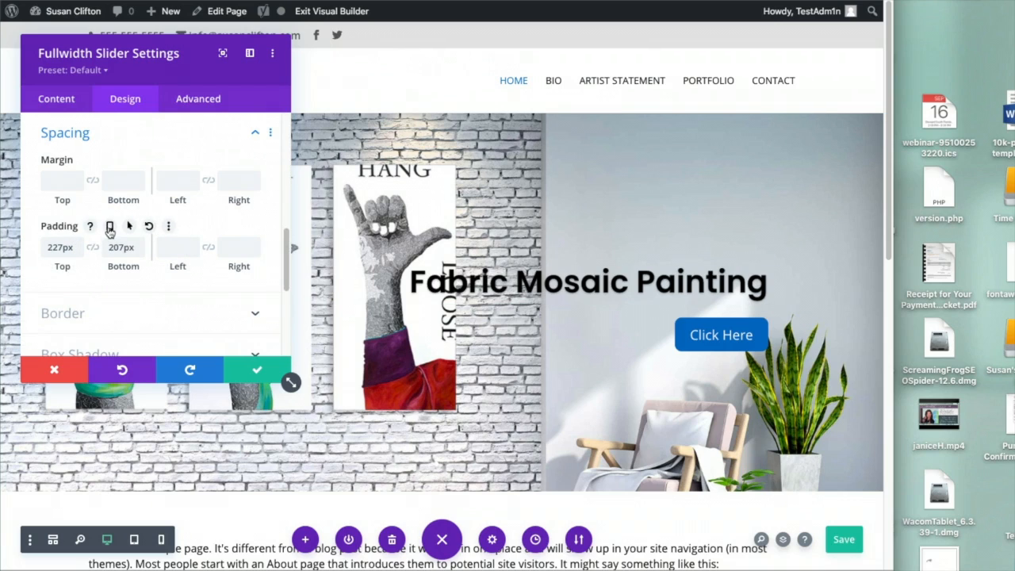
click(110, 228)
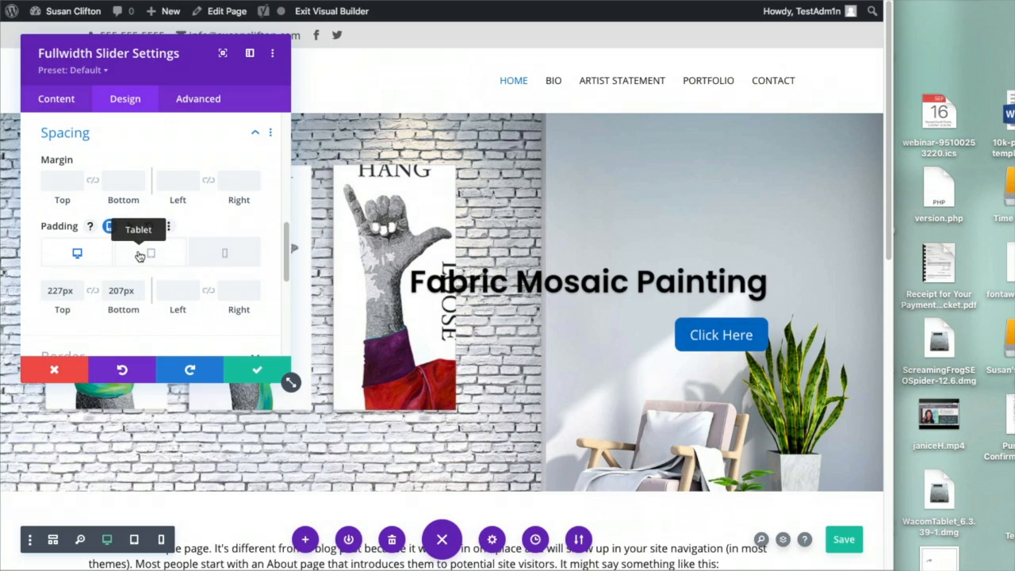
click(139, 255)
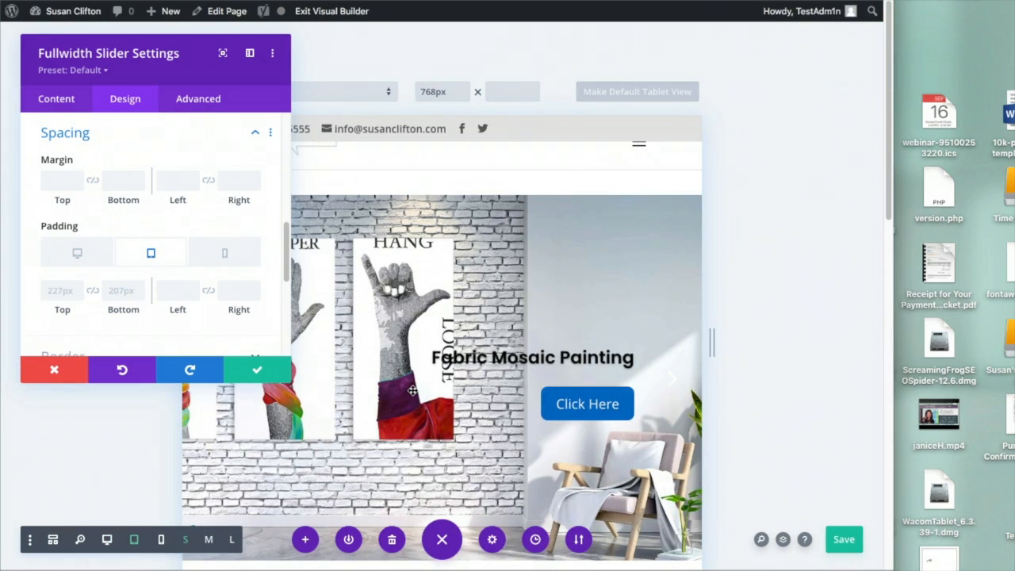
click(56, 291)
text(1)
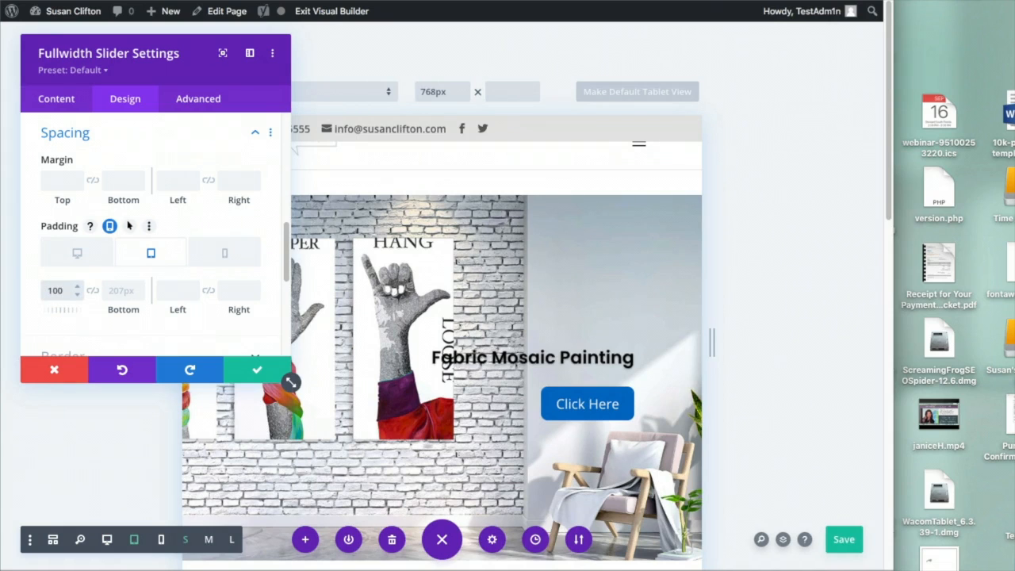
text(00)
click(92, 290)
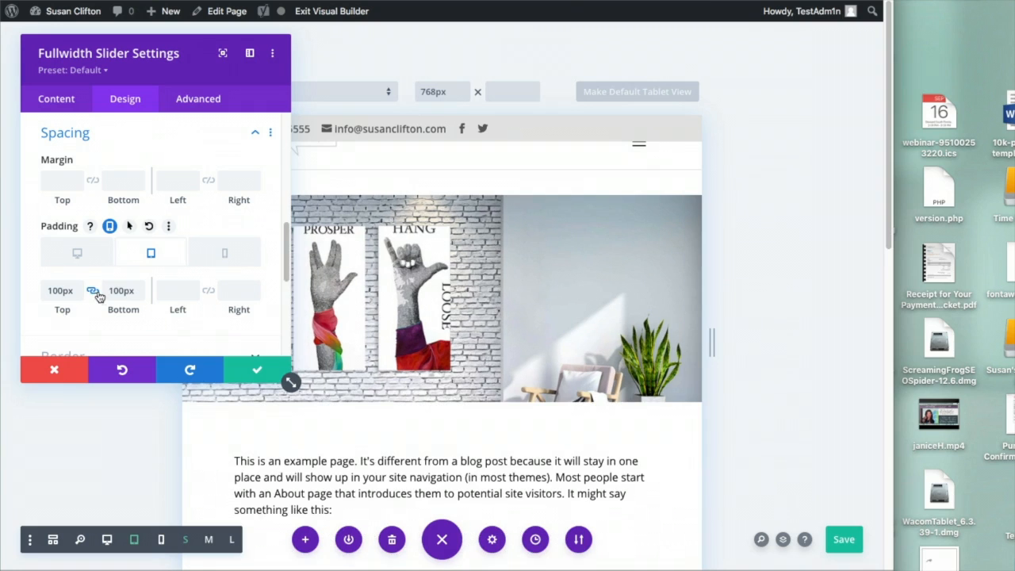
drag(212, 68, 173, 63)
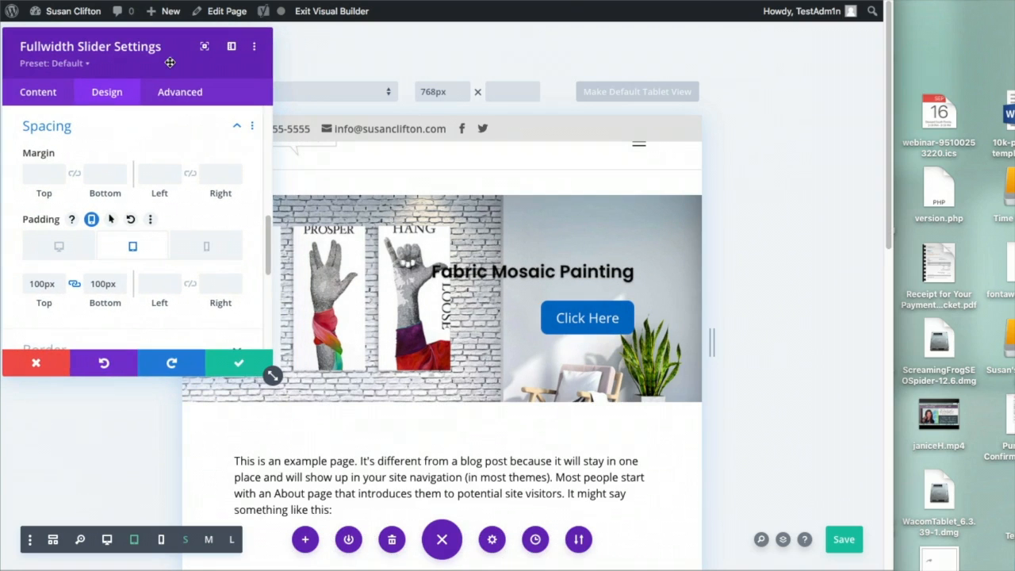
Set the slider's phone top and bottom padding to 50px and save the settings
click(189, 248)
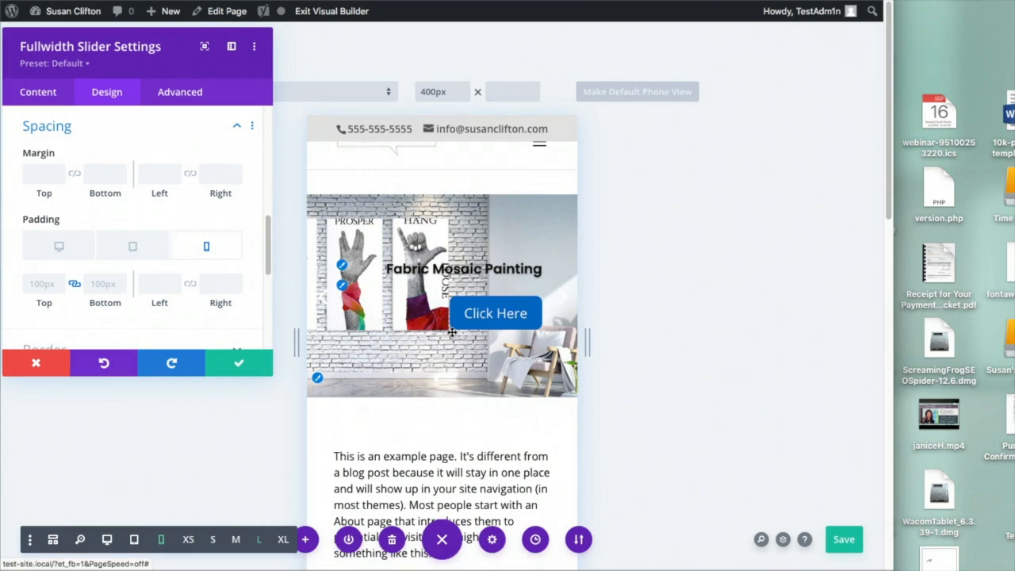
click(57, 284)
text(50)
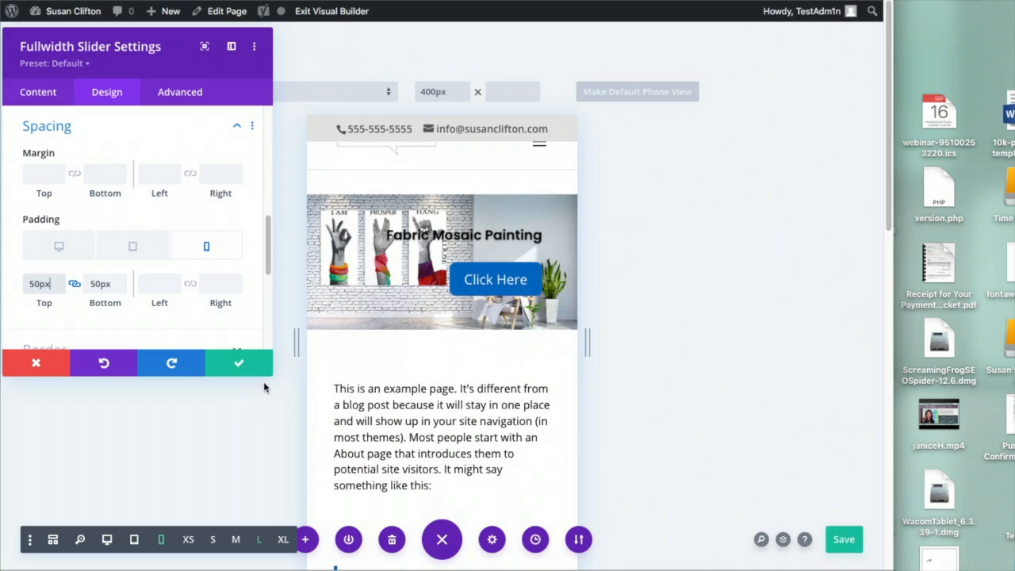
click(74, 285)
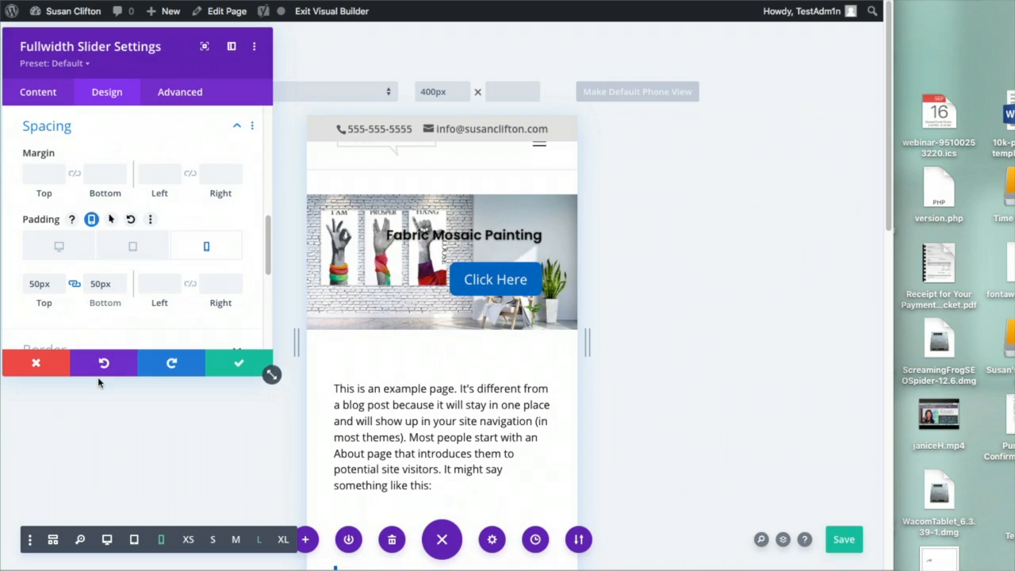
click(236, 361)
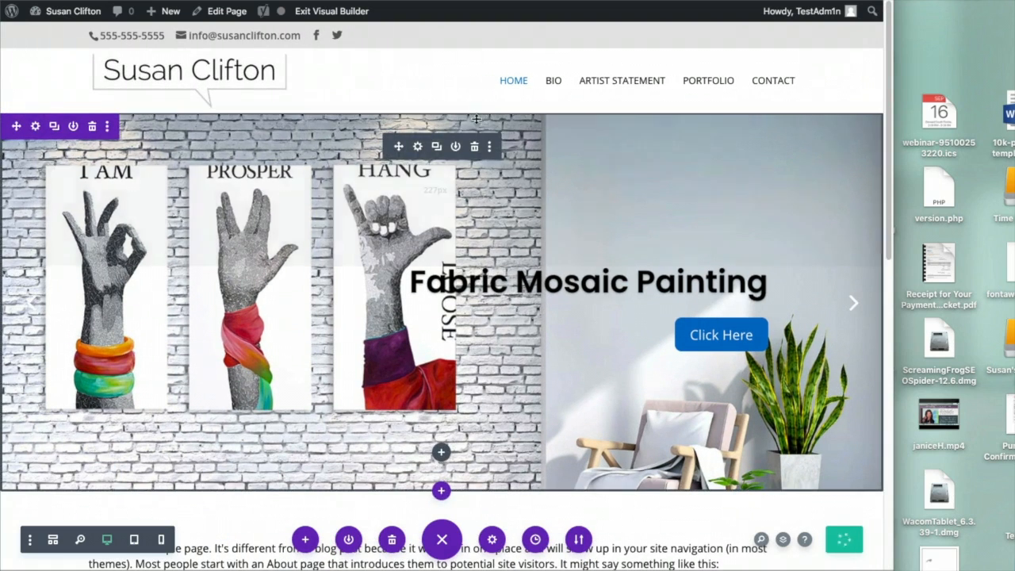
click(326, 11)
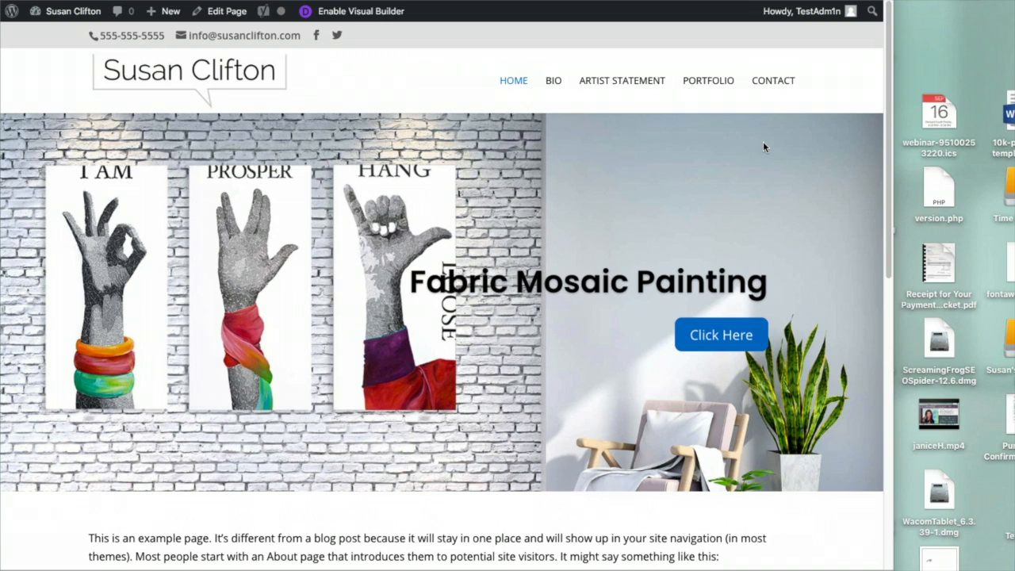
scroll(631, 373, down, 5)
scroll(632, 369, down, 1)
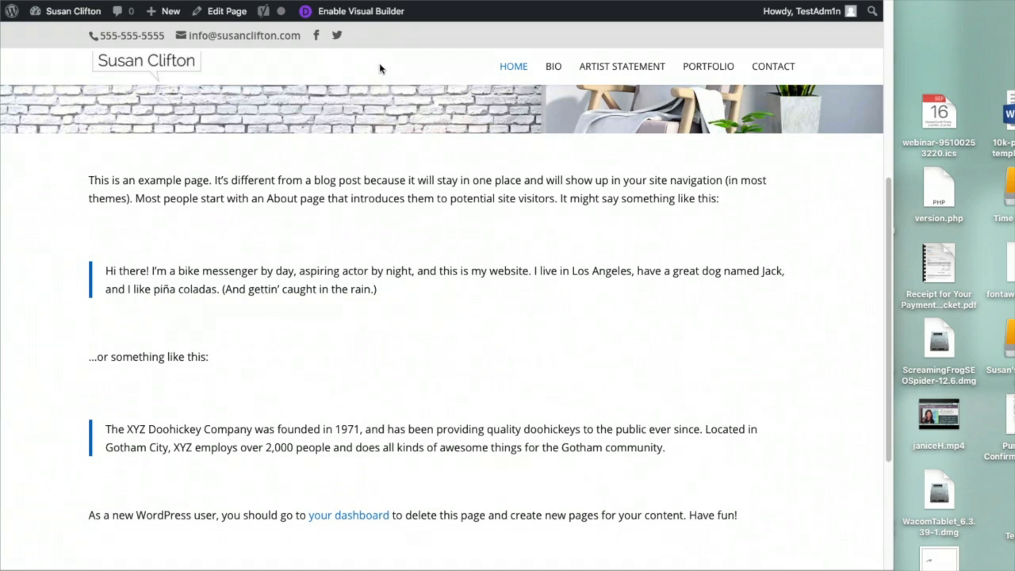
click(360, 12)
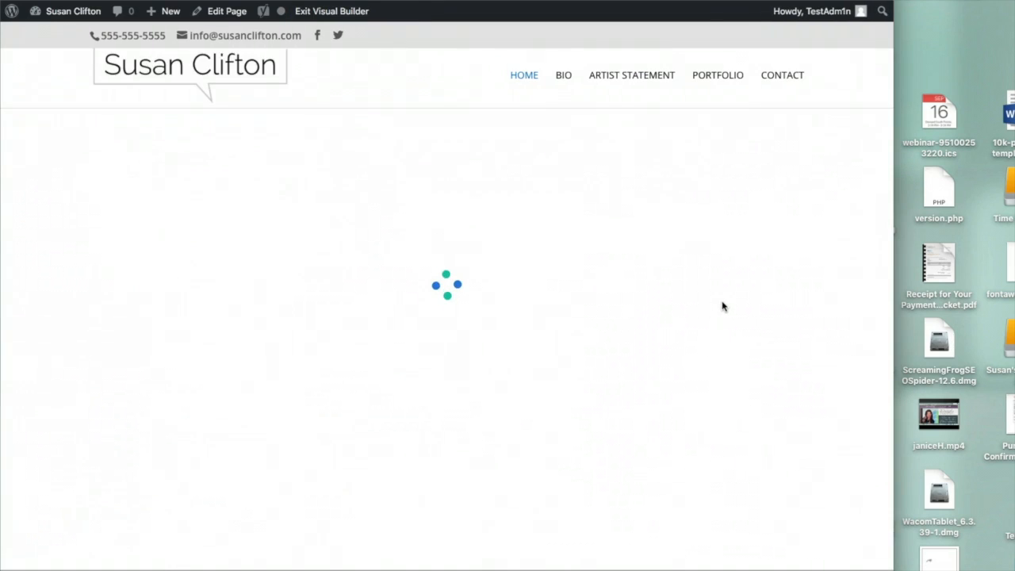
scroll(718, 302, down, 5)
scroll(551, 320, down, 5)
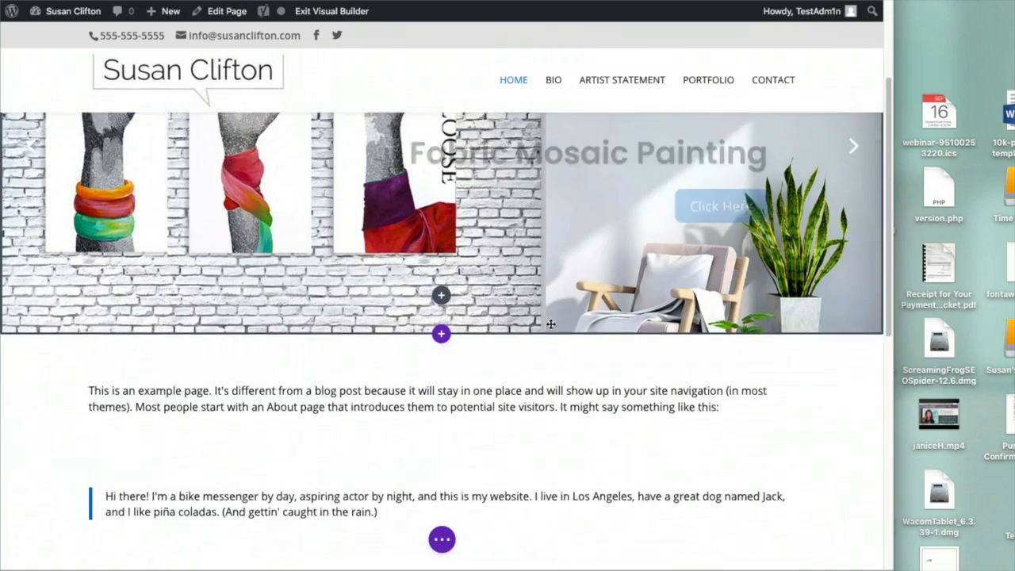
scroll(551, 320, down, 3)
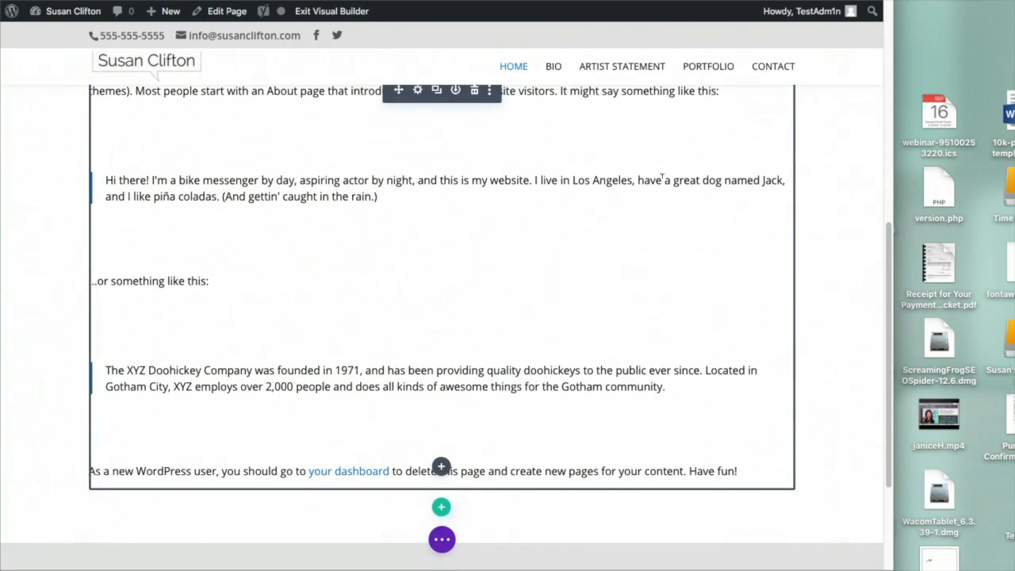
scroll(485, 168, up, 2)
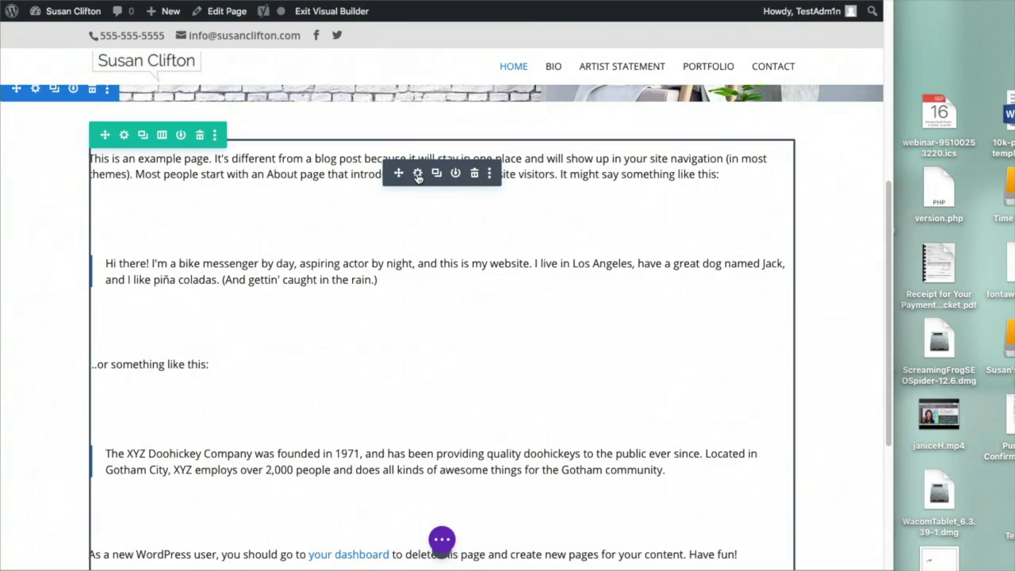
click(418, 176)
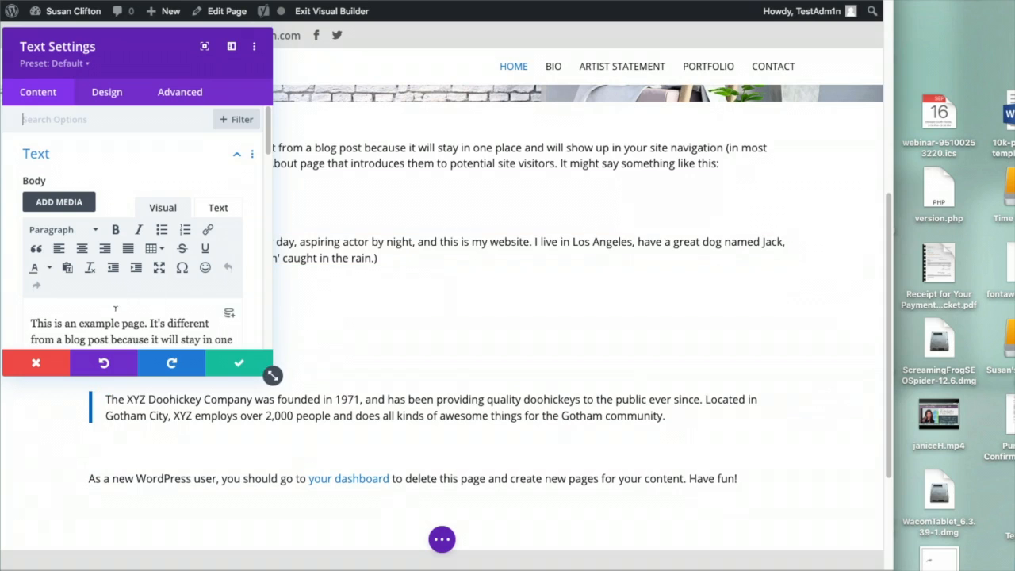
Replace the text module's sample text with pasted Lorem ipsum paragraphs and save it
scroll(103, 295, down, 1)
key(ctrl+a)
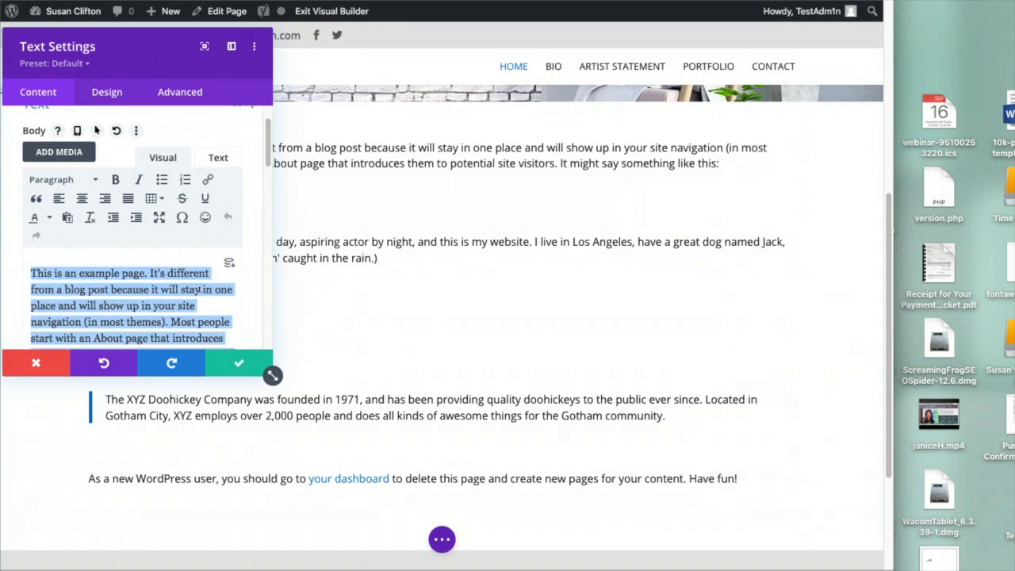
key(BackSpace)
key(ctrl+v)
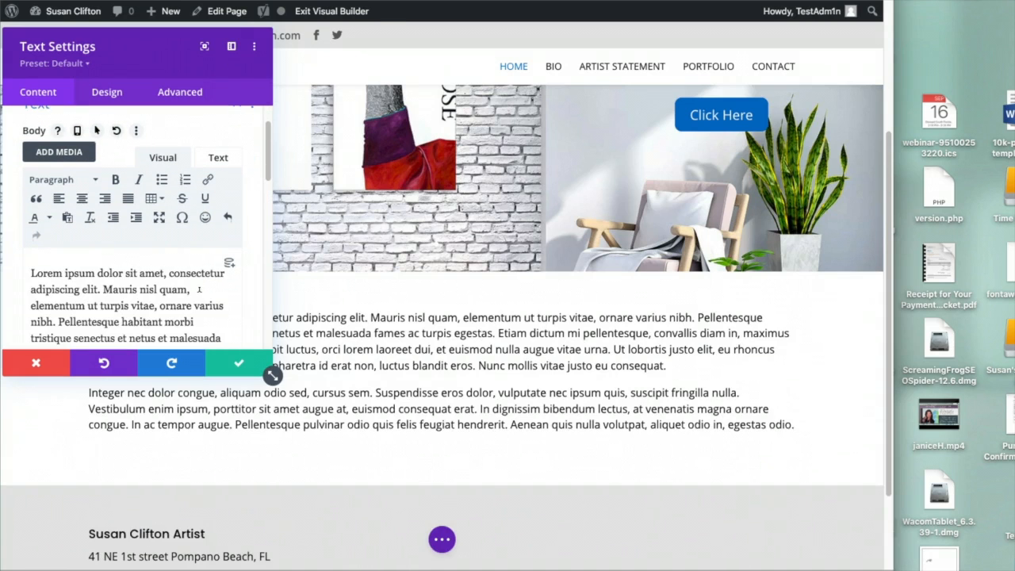
click(236, 362)
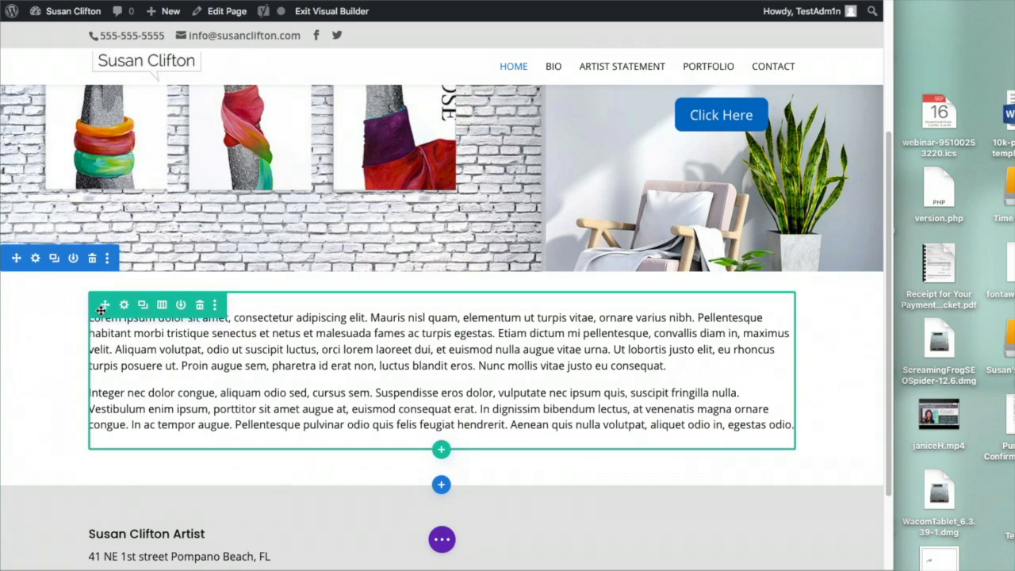
Split the row into two equal columns and add the artist's 'Mixed Media Collage Artist' title as Heading 1
click(162, 305)
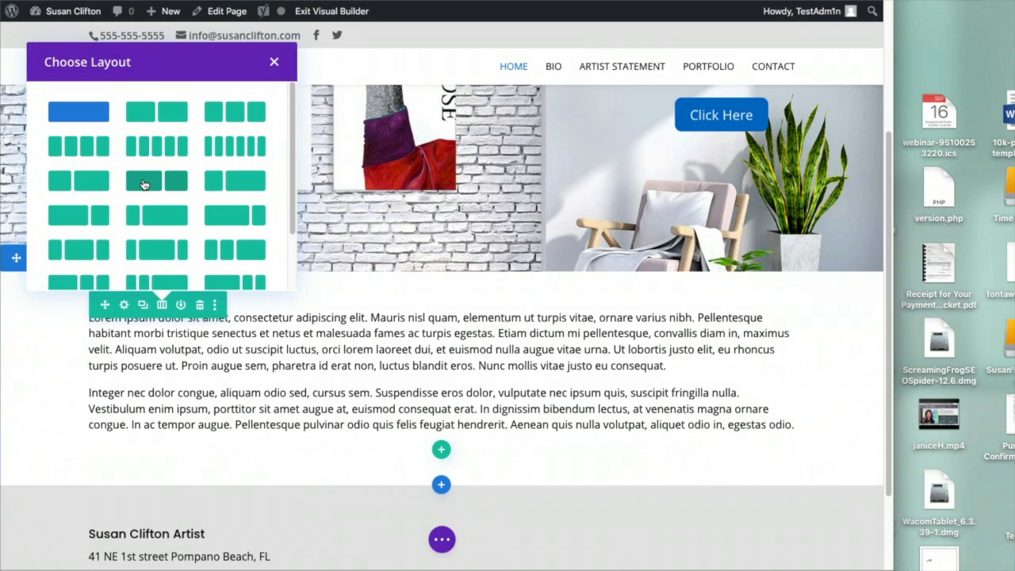
click(144, 185)
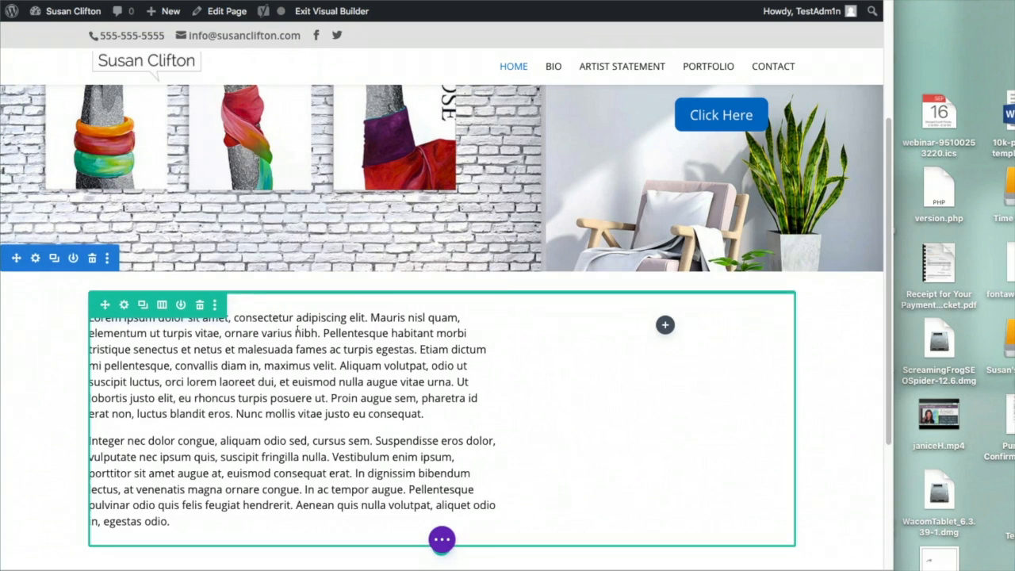
click(268, 342)
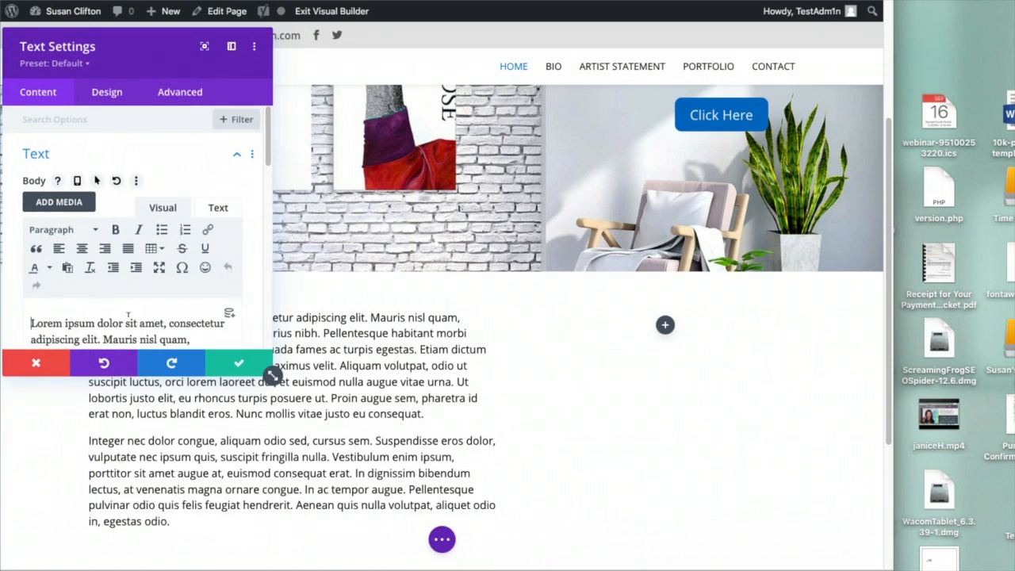
key(Return)
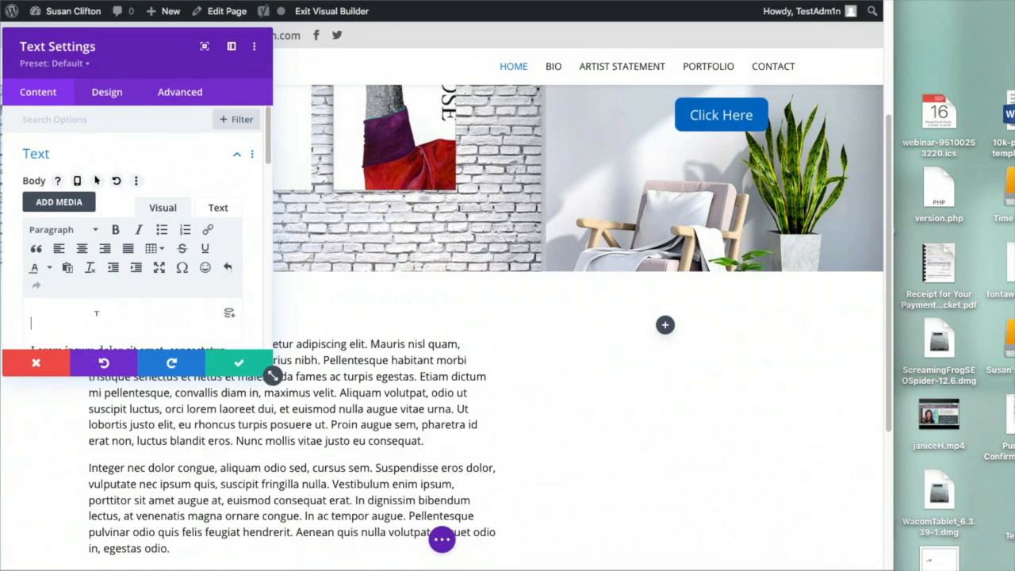
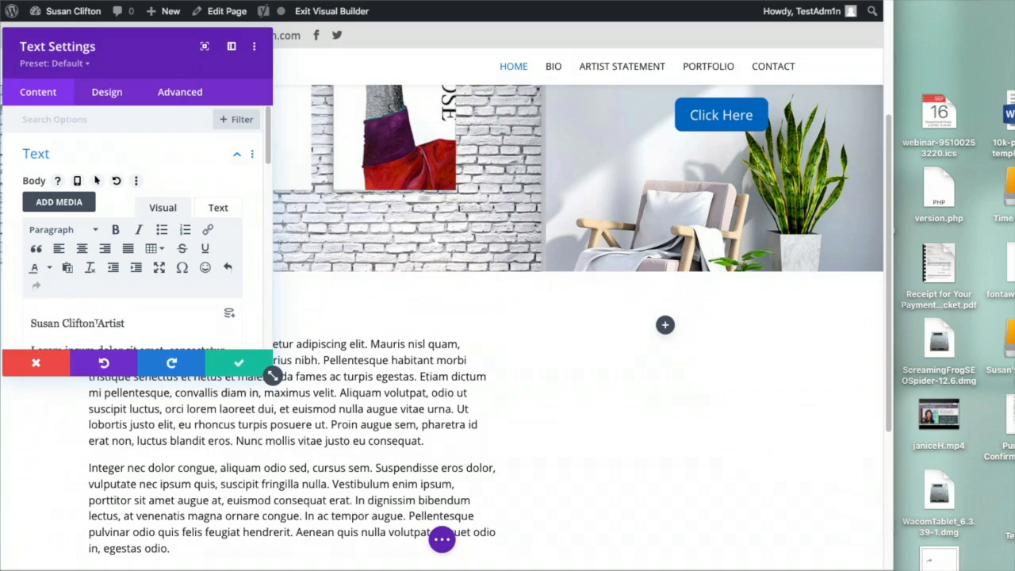
text(Mixed Med)
text(ia Collag)
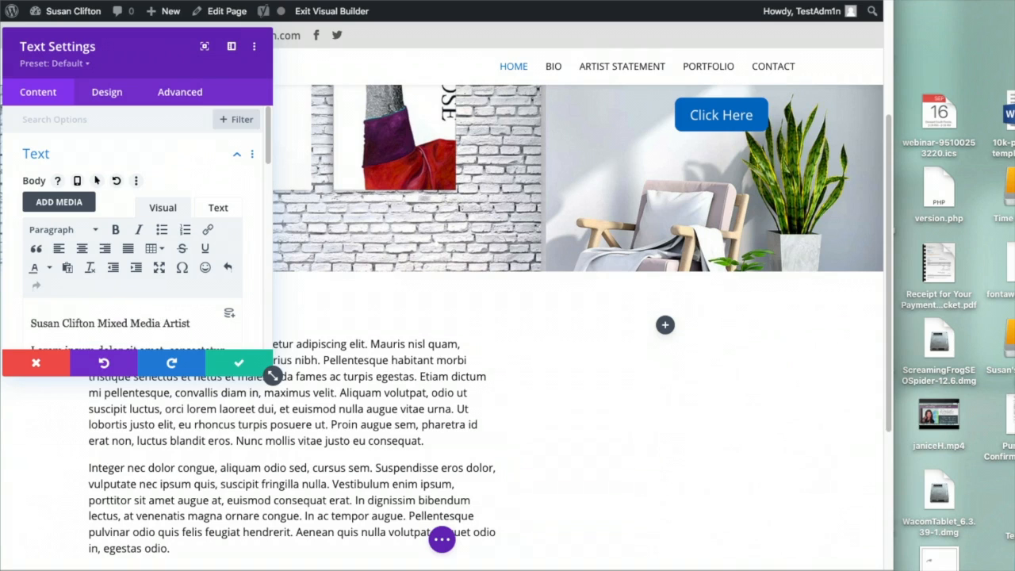
text(e)
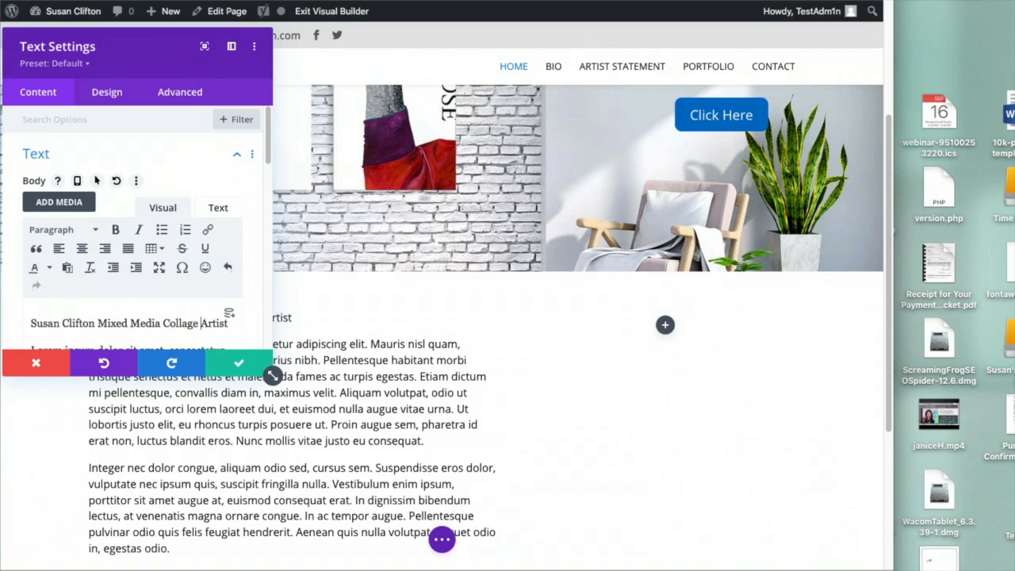
drag(28, 322, 230, 320)
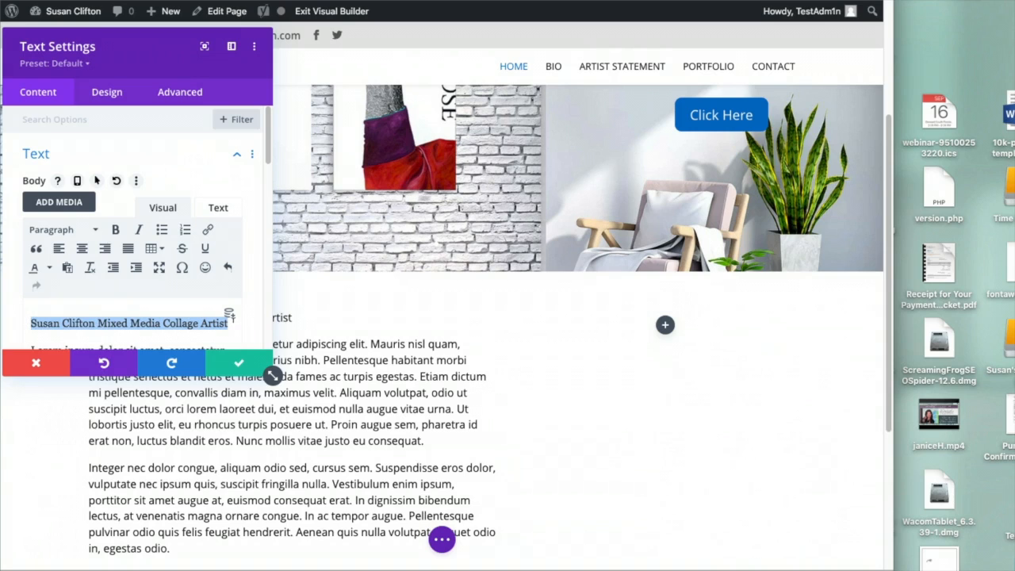
click(76, 230)
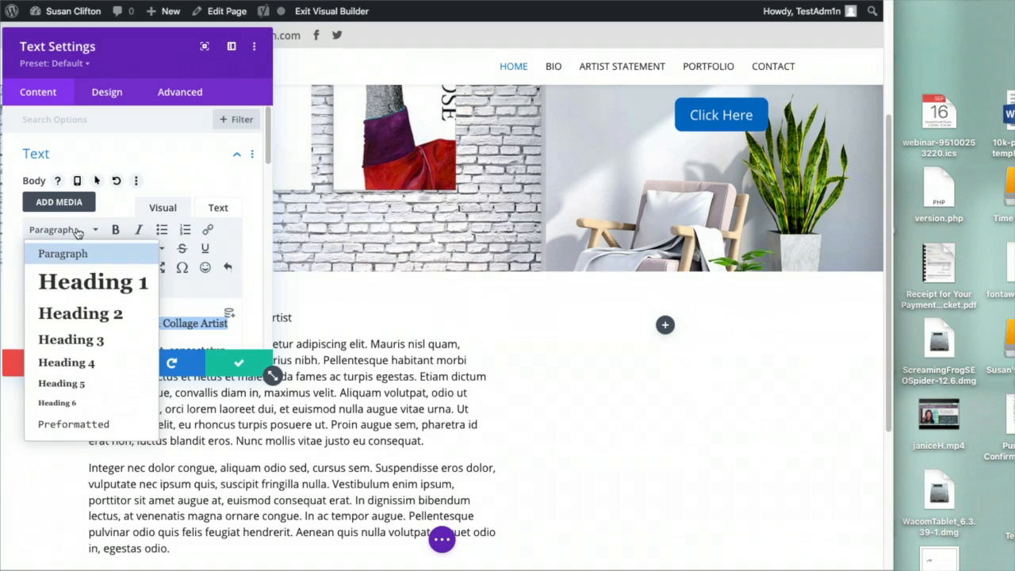
click(91, 283)
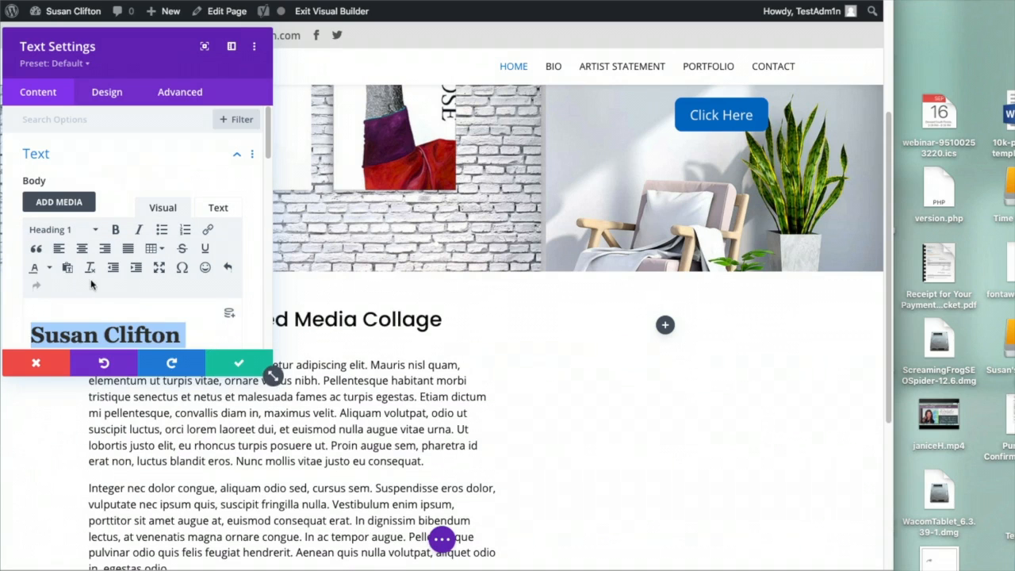
click(238, 367)
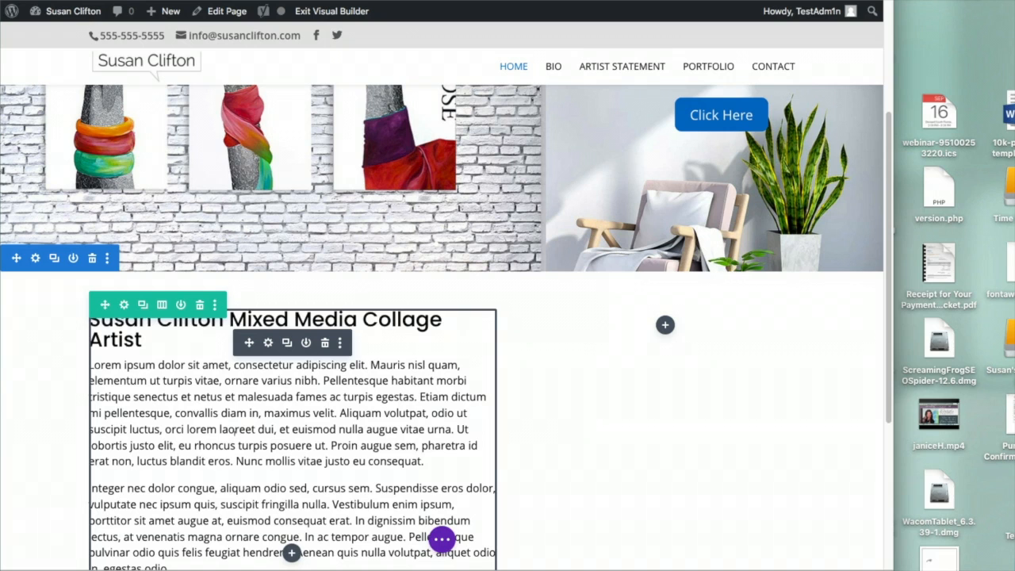
Add a 'My Process' Heading 2 above the second bio paragraph
click(268, 343)
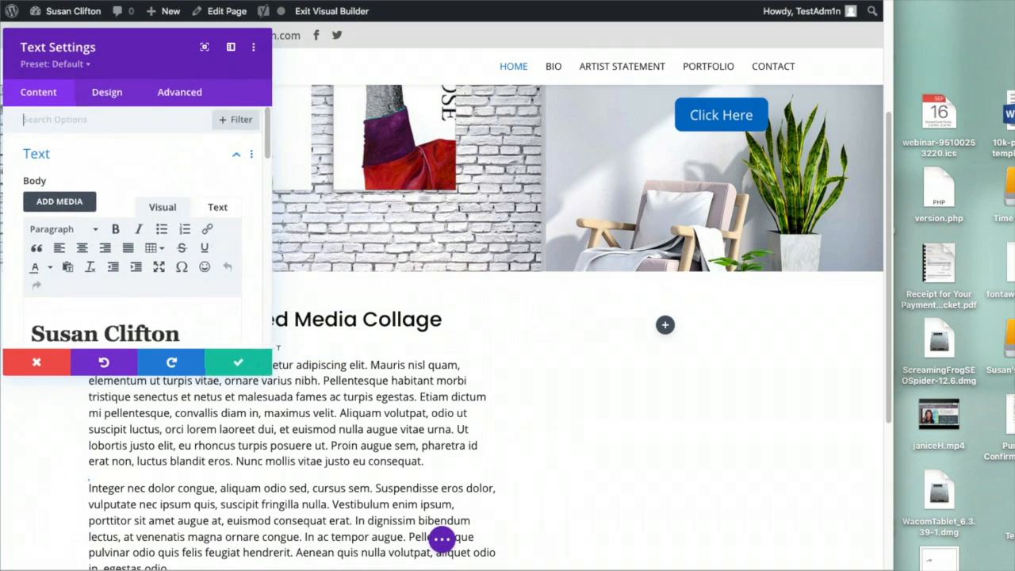
scroll(269, 370, down, 3)
scroll(152, 289, down, 4)
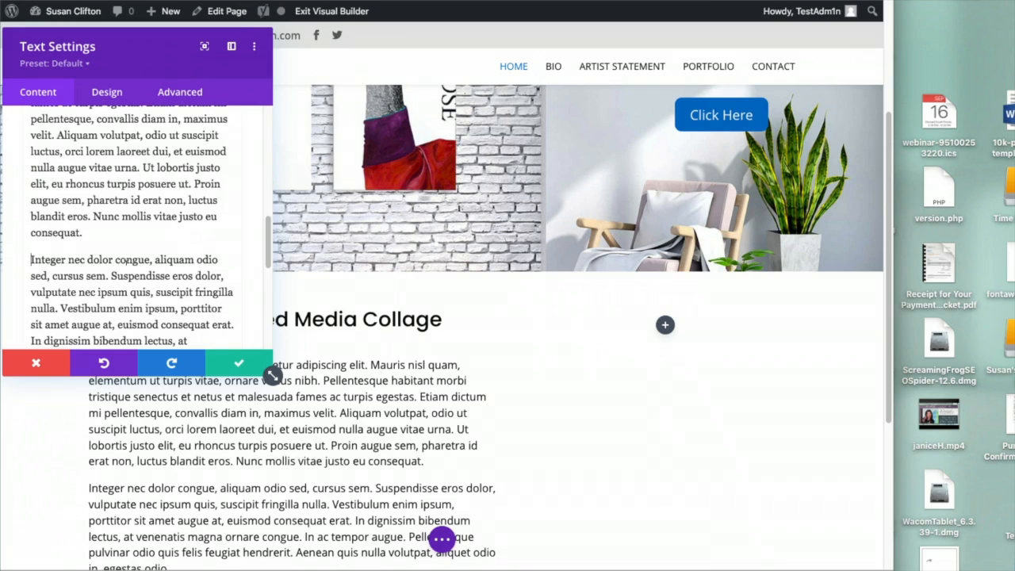
text(My Proc)
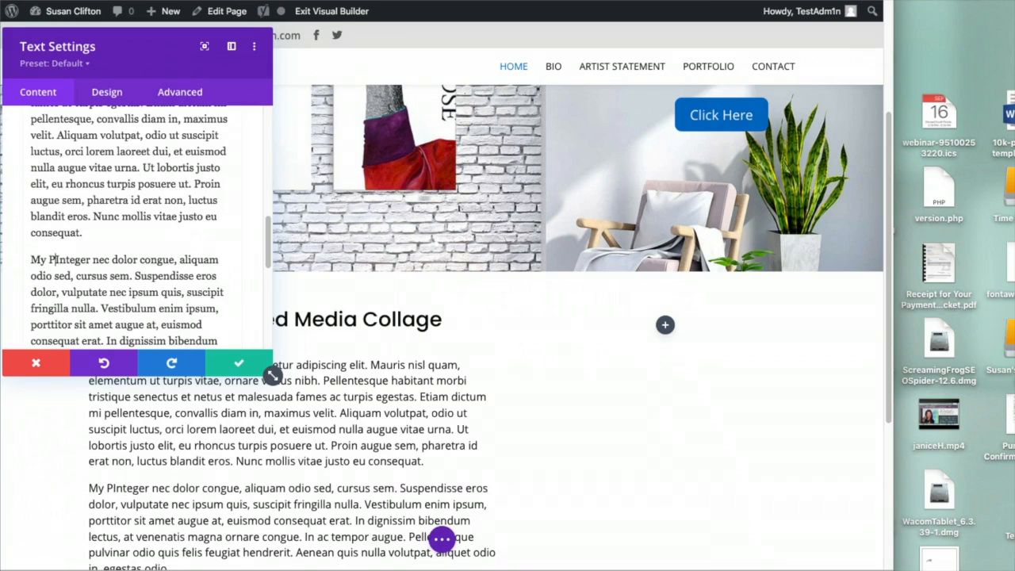
text(ess)
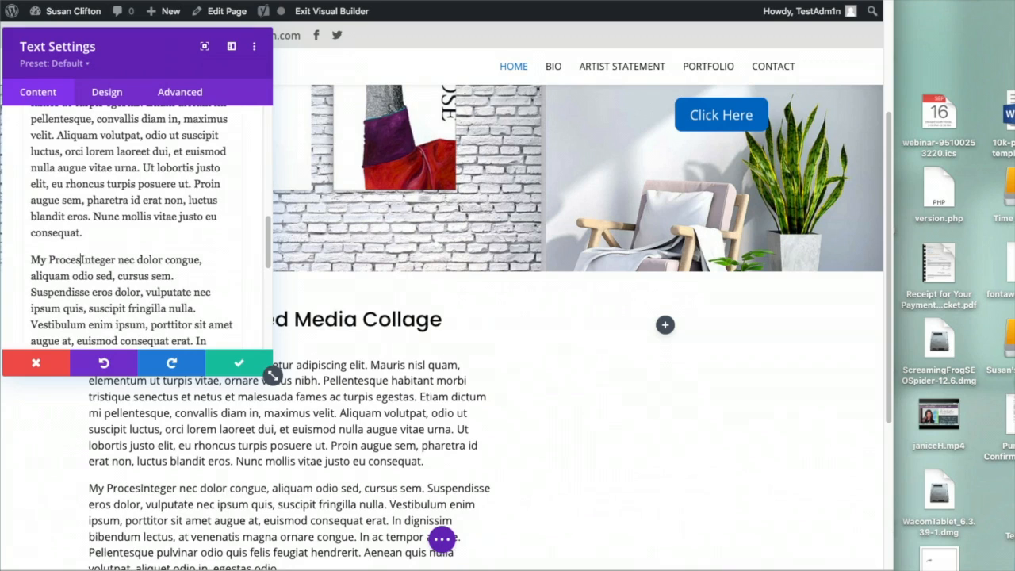
key(Return)
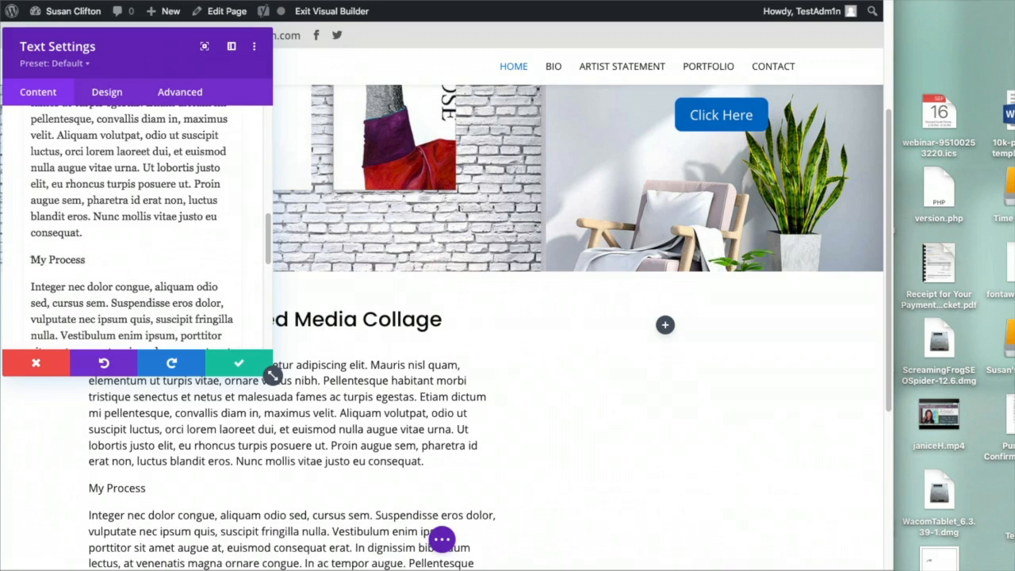
drag(31, 259, 93, 257)
scroll(180, 239, up, 10)
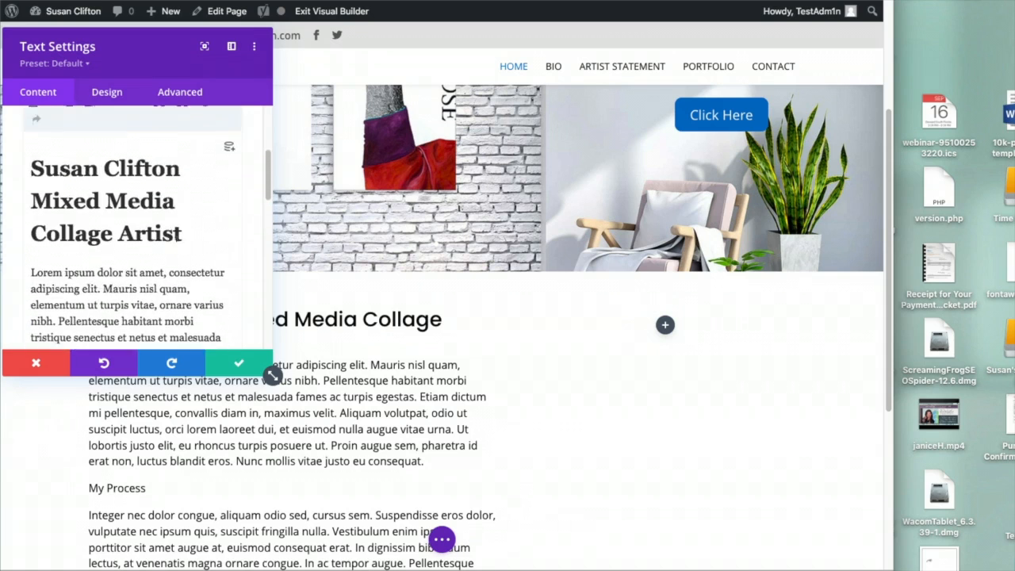
click(73, 230)
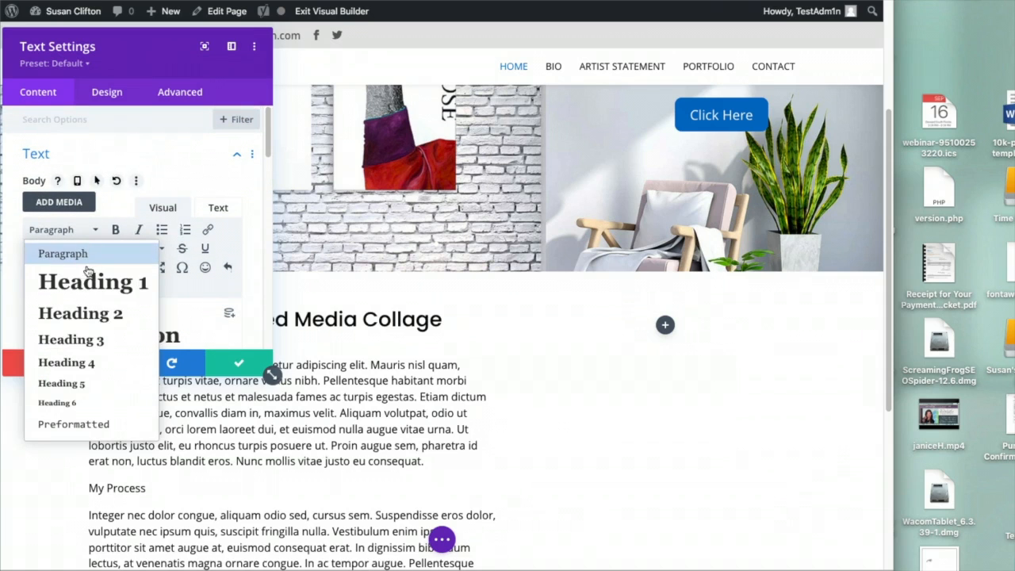
click(83, 311)
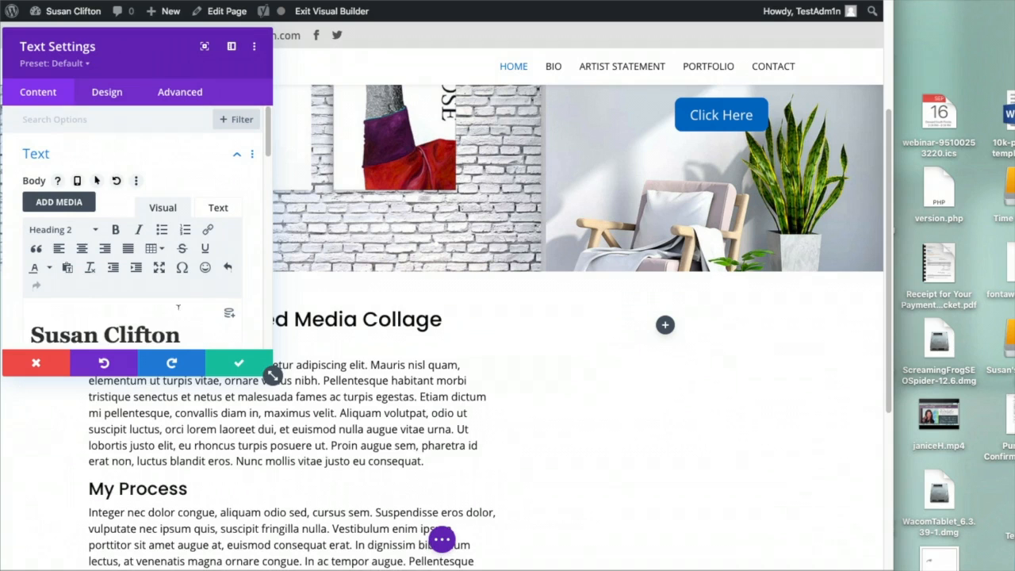
drag(144, 57, 635, 89)
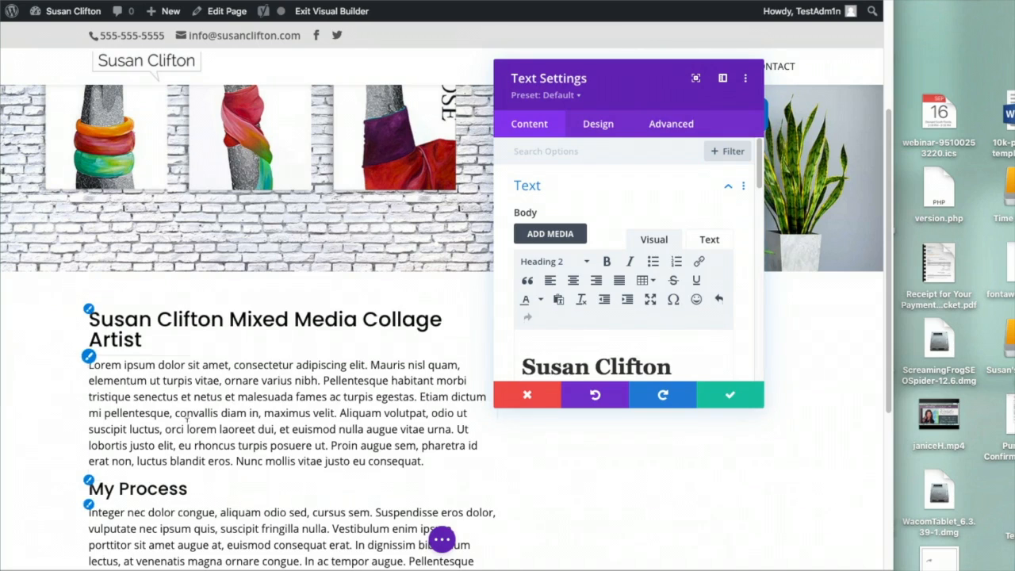
Make the H1 heading text semi bold at 34px
click(595, 124)
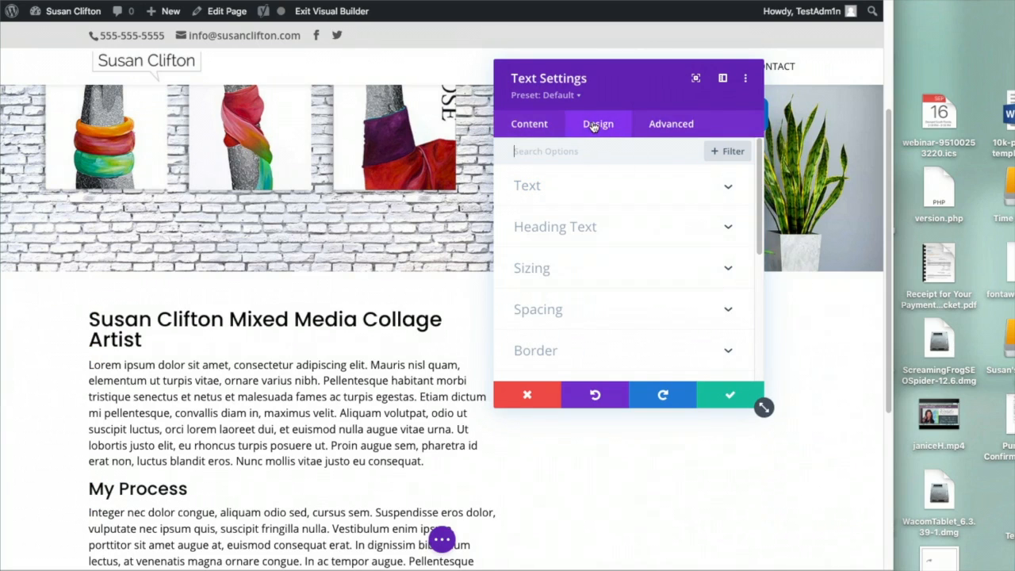
click(616, 228)
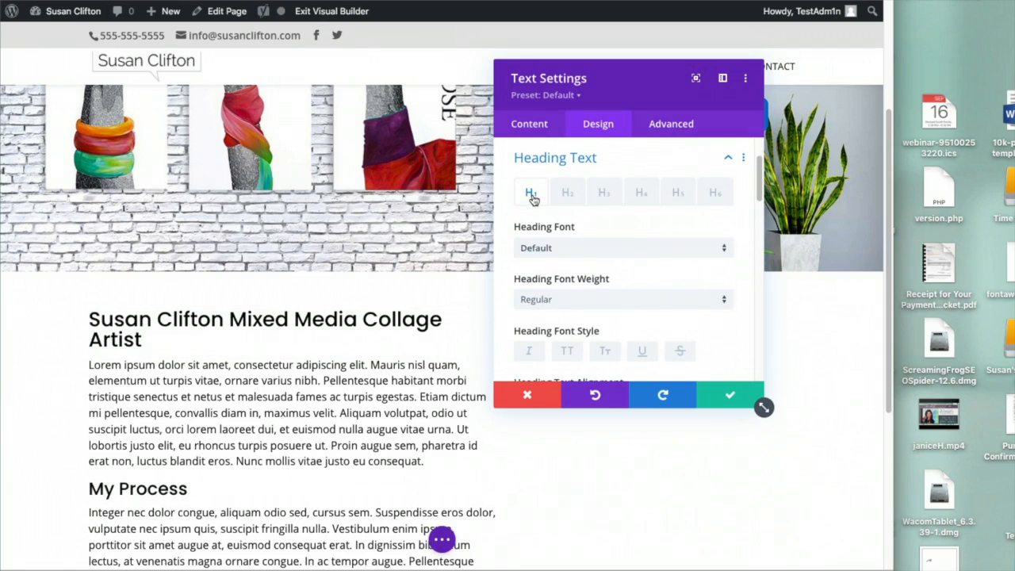
click(635, 299)
click(615, 357)
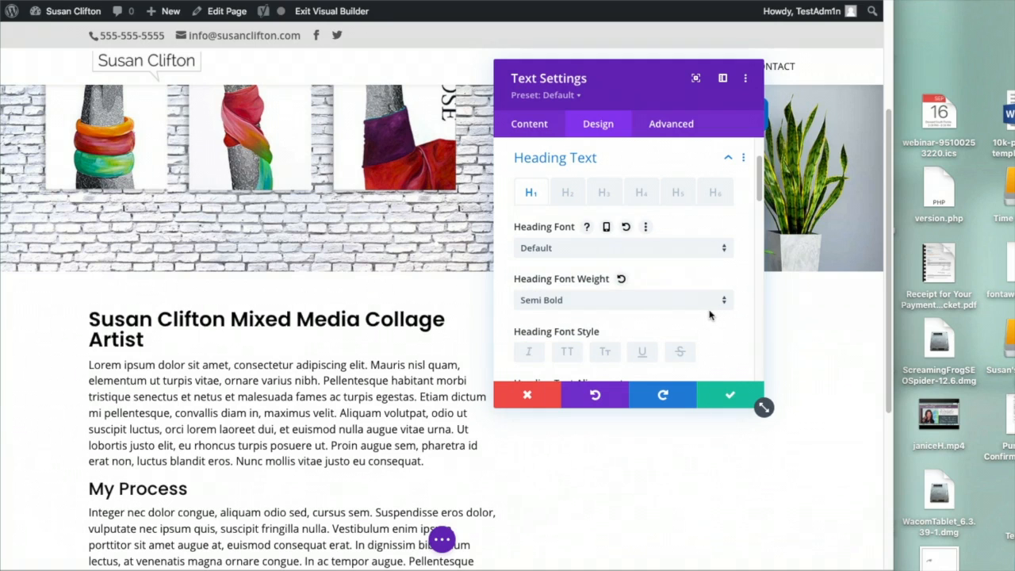
scroll(708, 316, down, 1)
scroll(708, 315, down, 5)
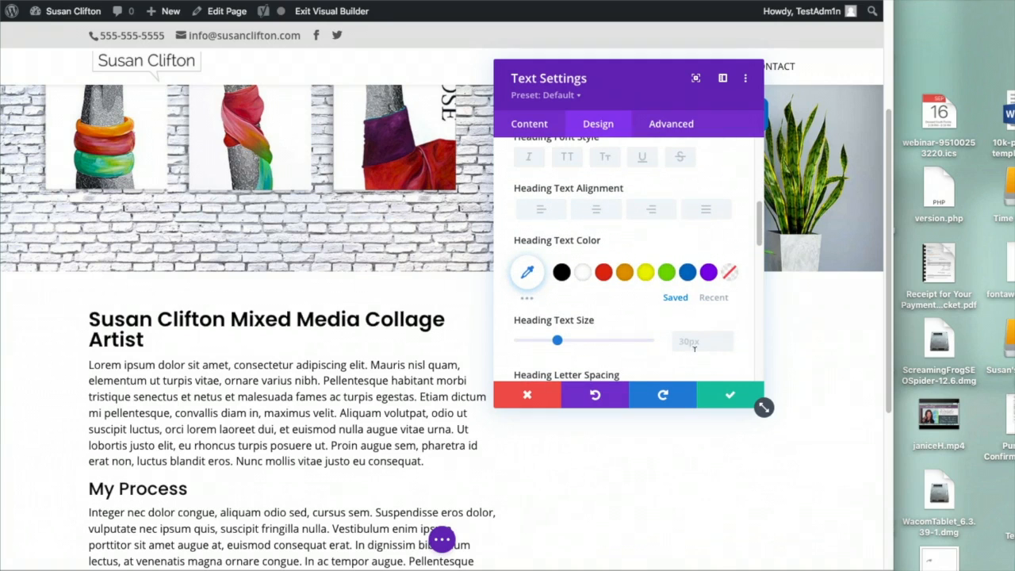
drag(557, 340, 561, 342)
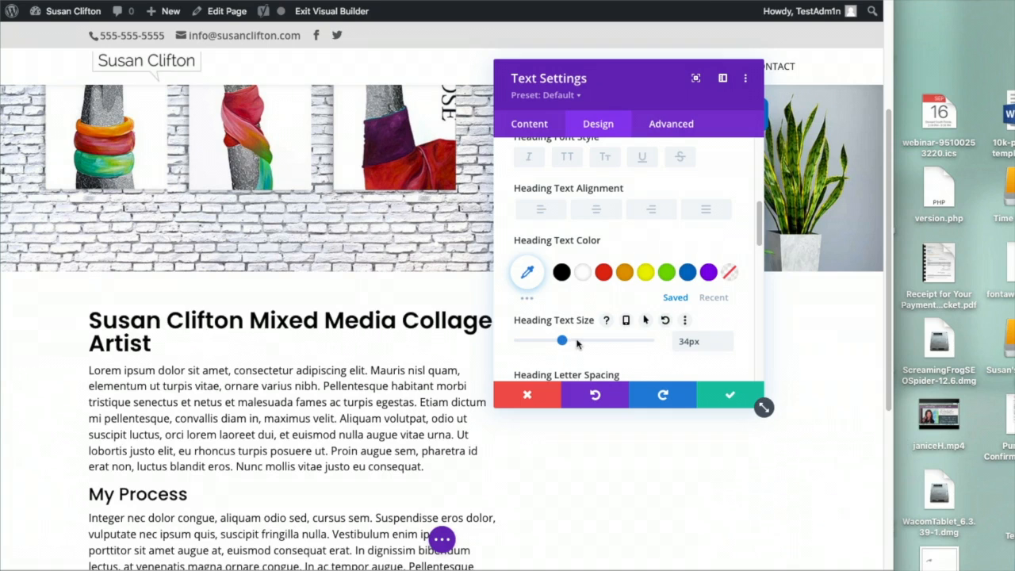
scroll(597, 233, up, 6)
Make the H2 heading semi bold, 22px and black, and save the text settings
click(567, 268)
scroll(670, 359, down, 2)
scroll(669, 359, down, 1)
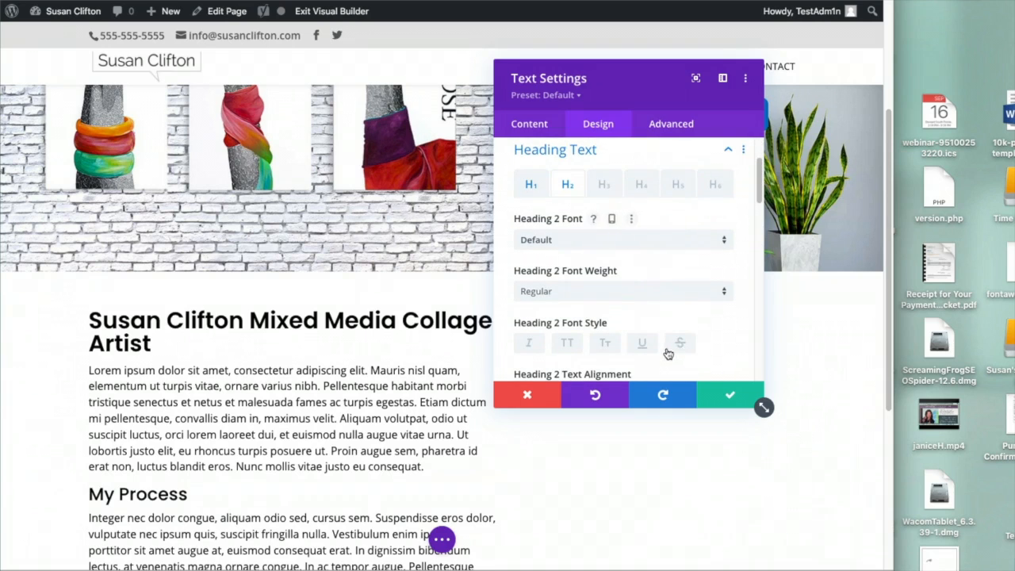
click(654, 291)
click(585, 349)
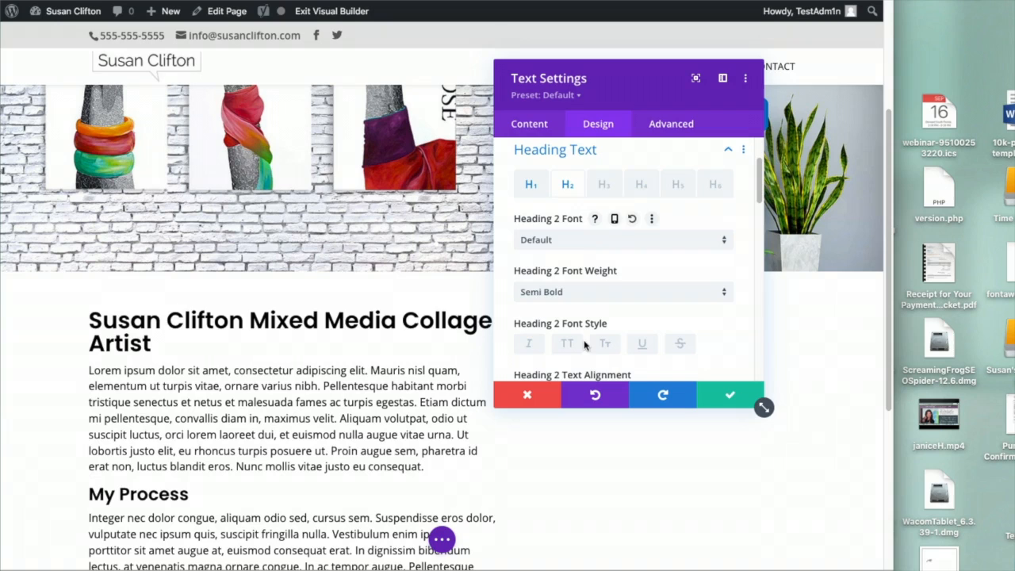
scroll(623, 324, down, 5)
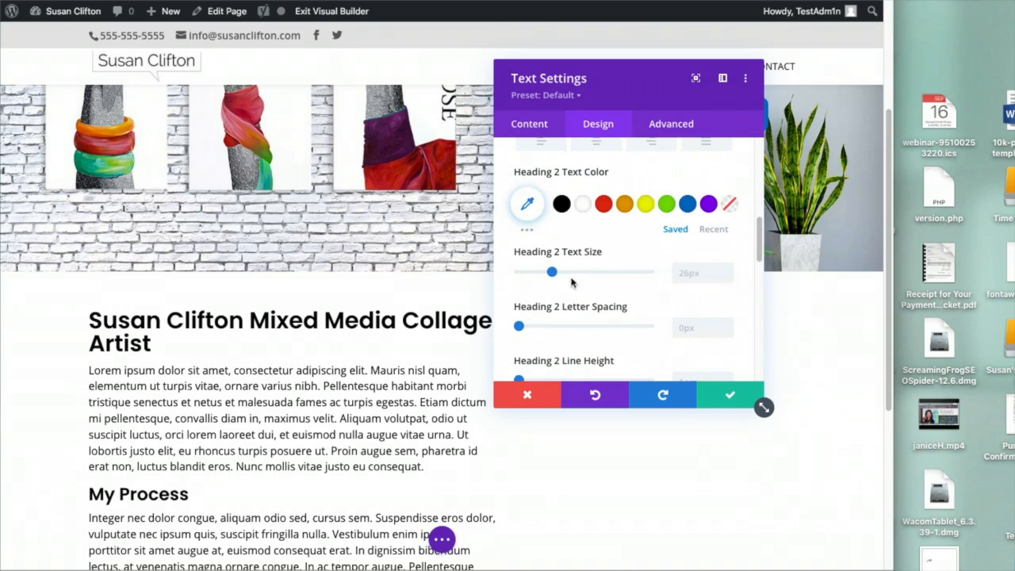
drag(550, 275, 546, 277)
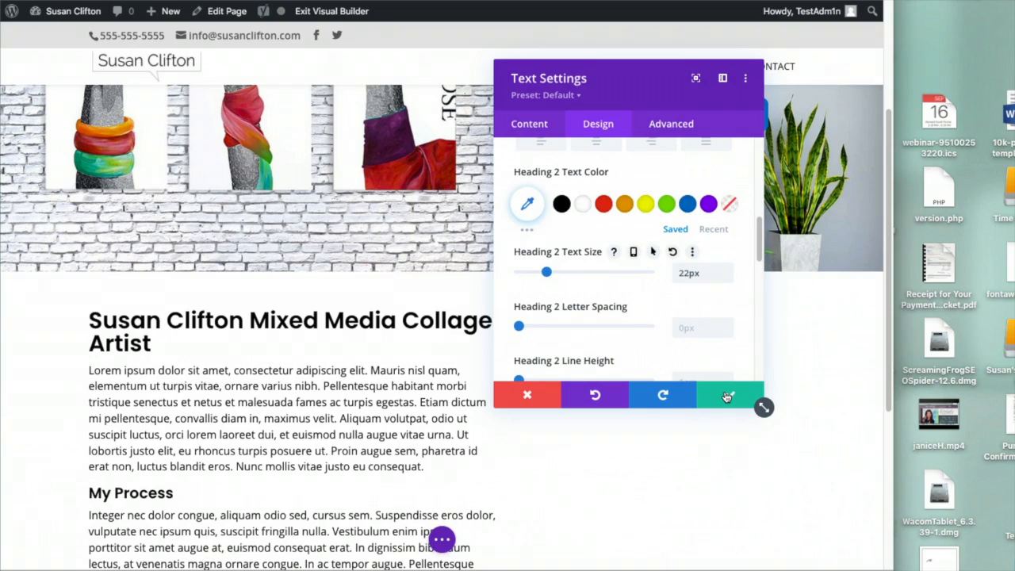
click(688, 204)
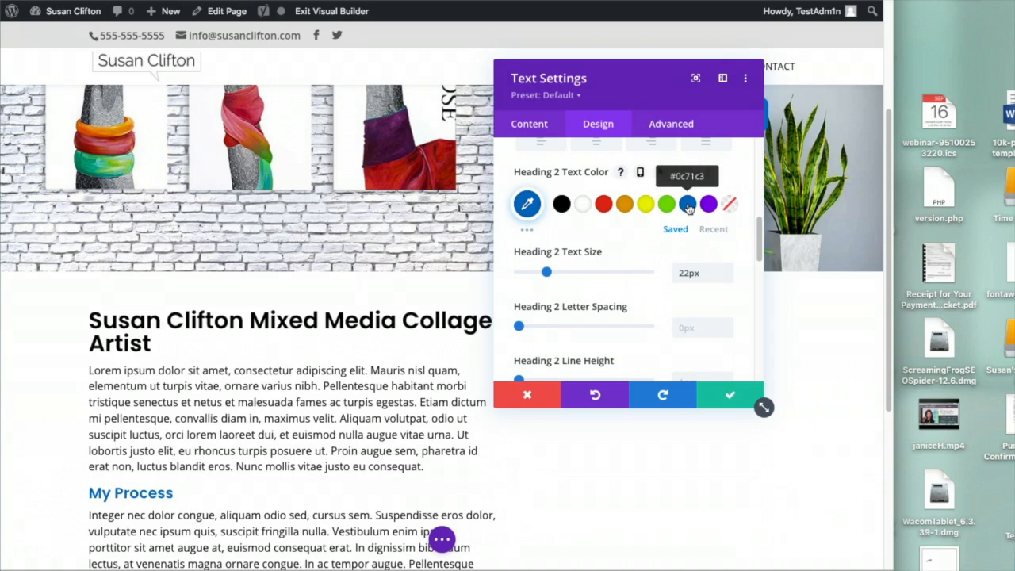
click(561, 204)
click(718, 396)
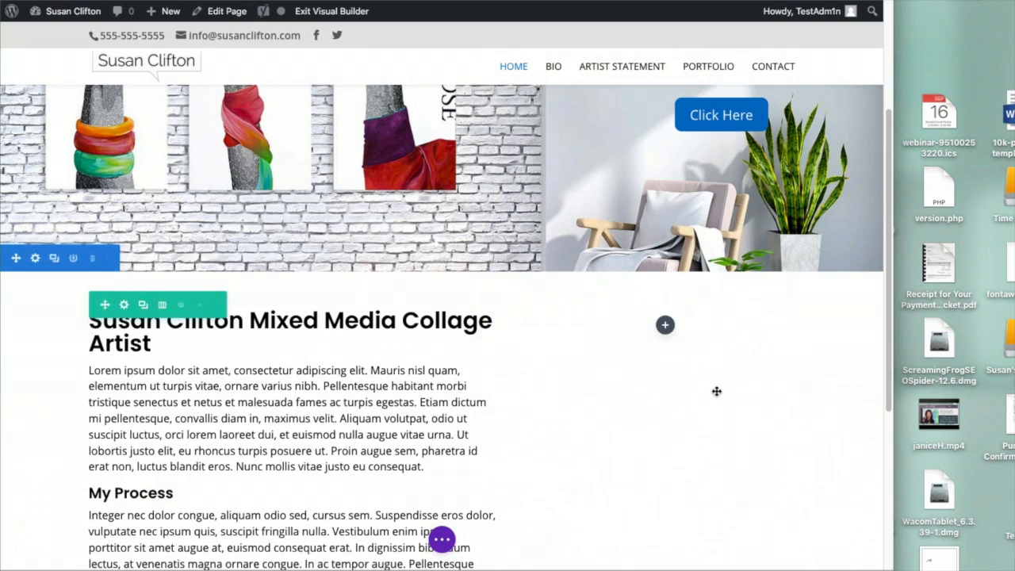
Add an Image module to the right column and upload the portrait photo from the ELEMENTS folder
click(665, 327)
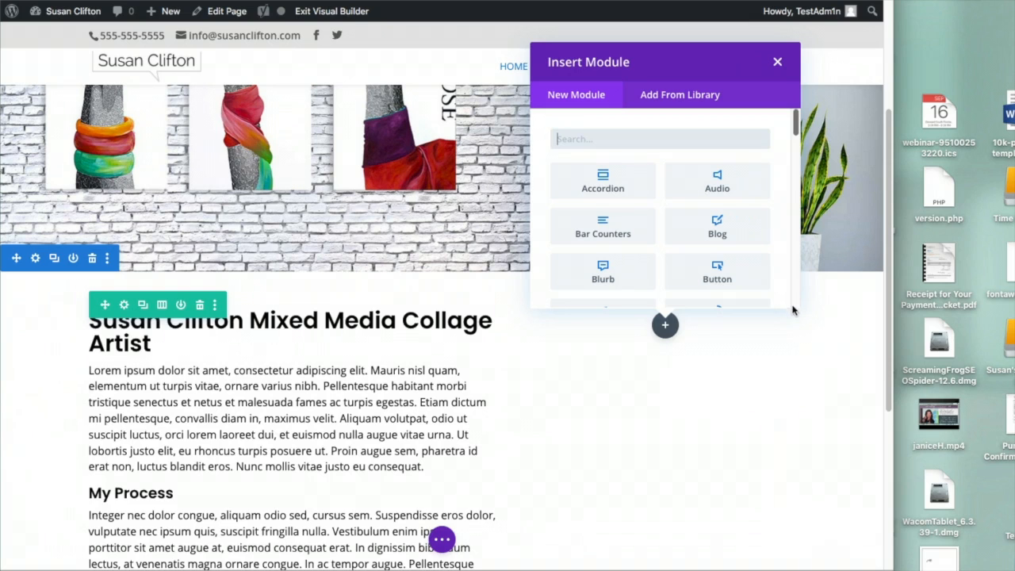
scroll(793, 305, down, 4)
scroll(768, 199, down, 1)
scroll(768, 199, down, 4)
click(607, 213)
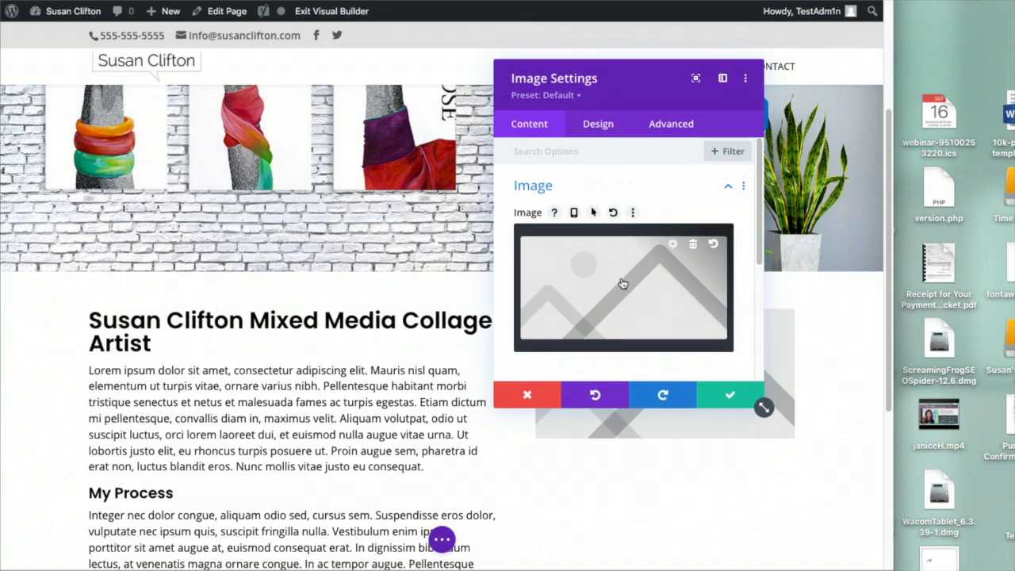
click(622, 284)
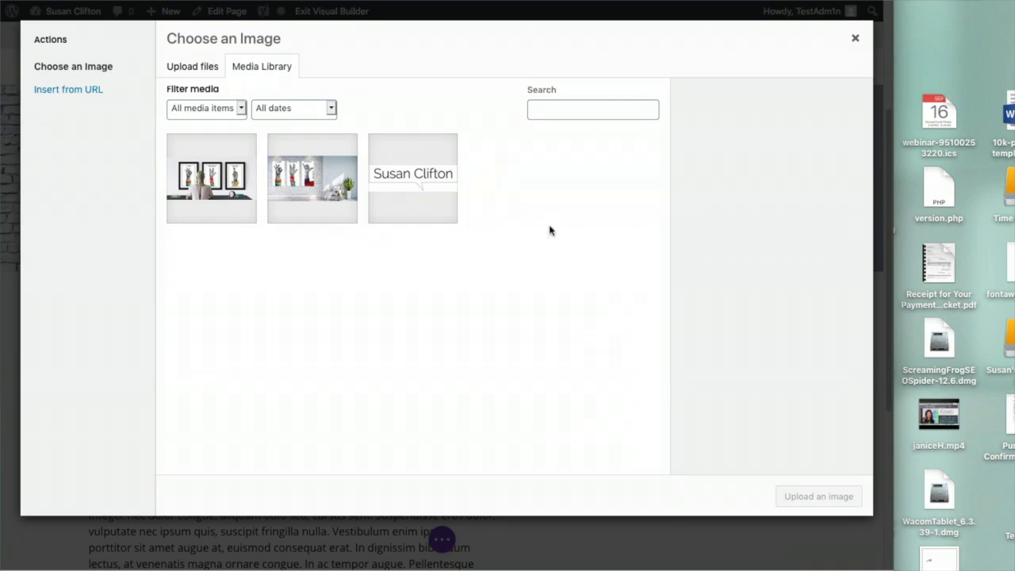
click(205, 71)
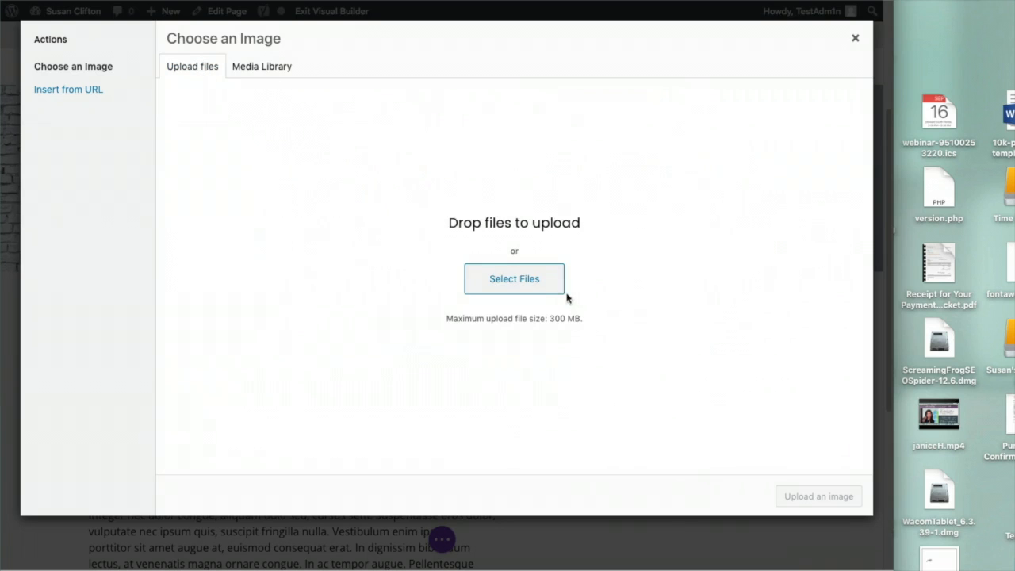
click(516, 279)
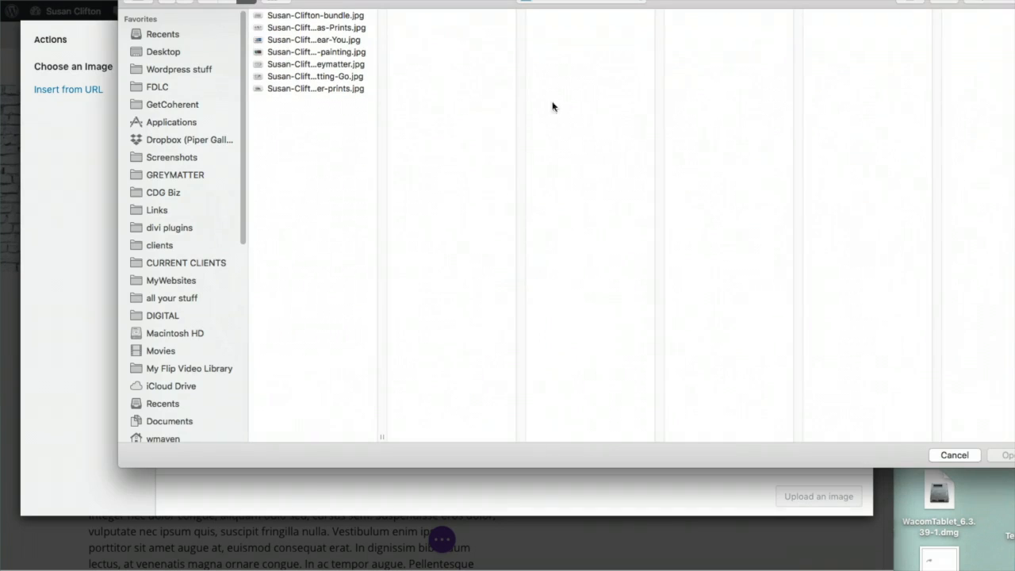
click(605, 6)
click(602, 8)
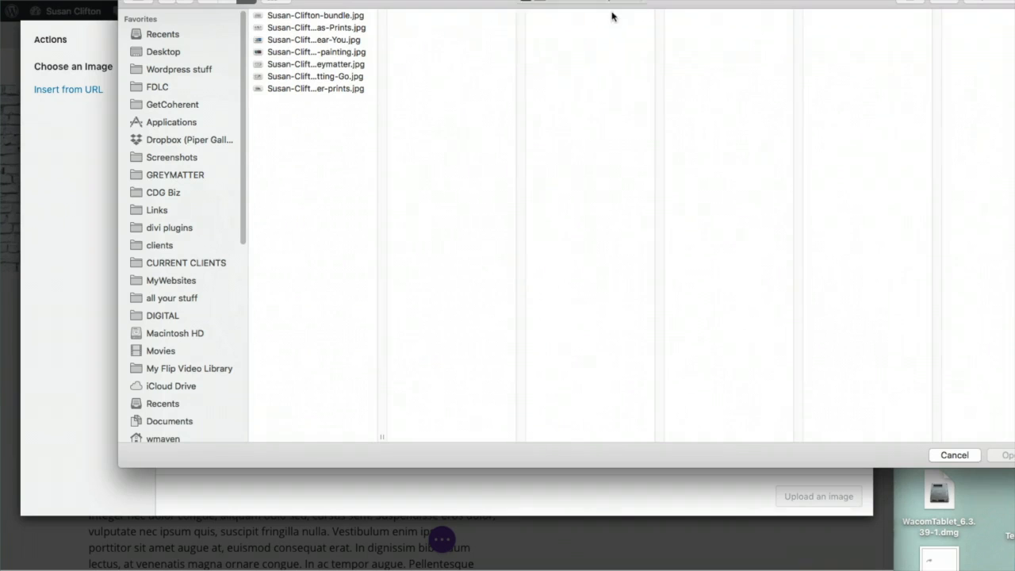
click(554, 32)
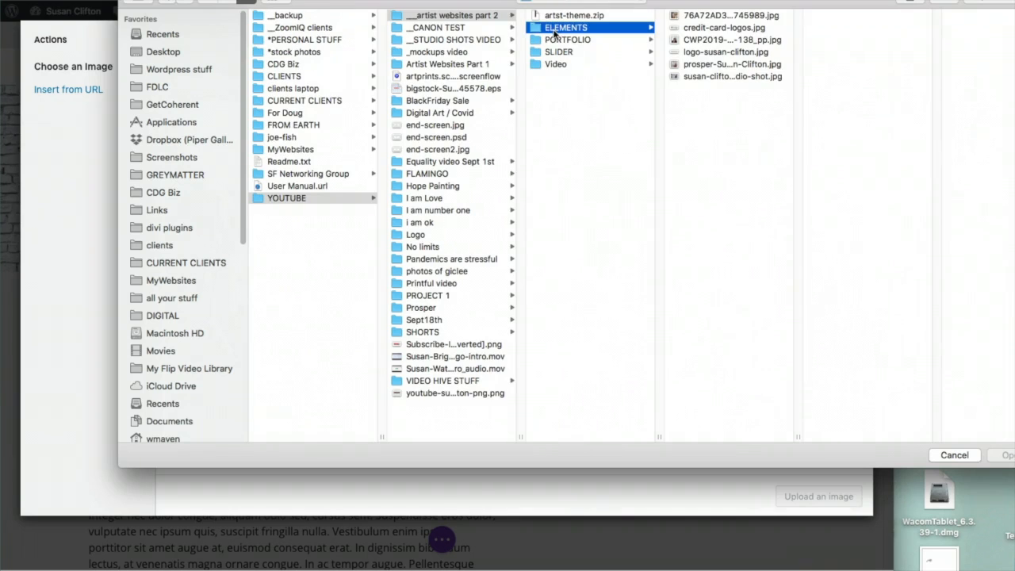
click(710, 65)
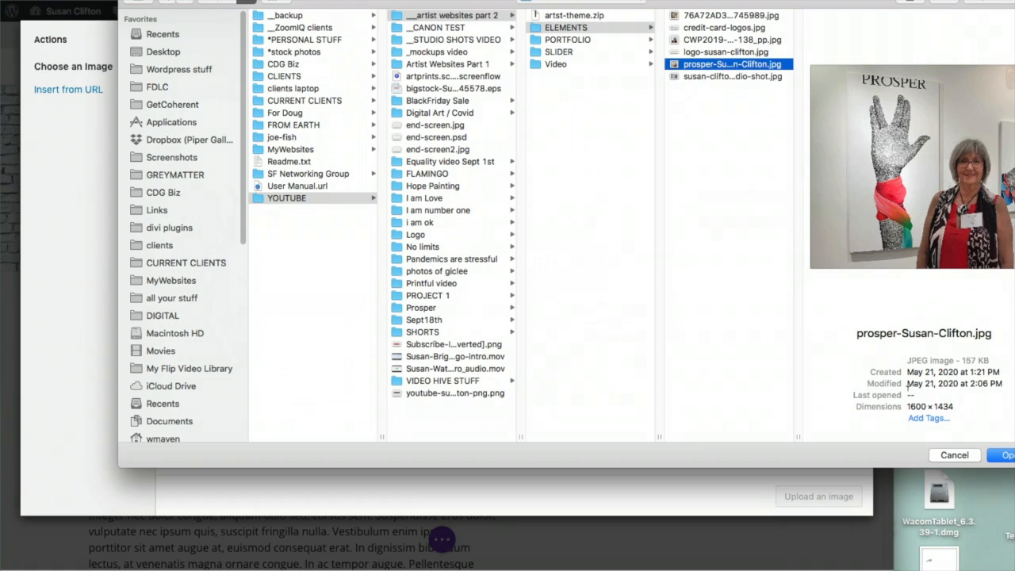
click(1010, 453)
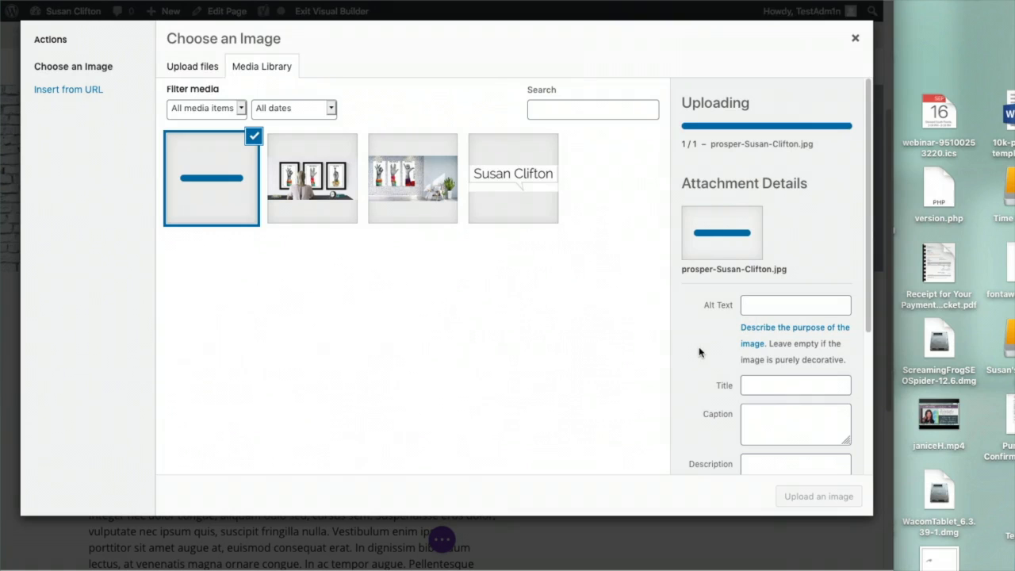
Give the photo the artist's name as alt text, insert it, and save the module
click(764, 299)
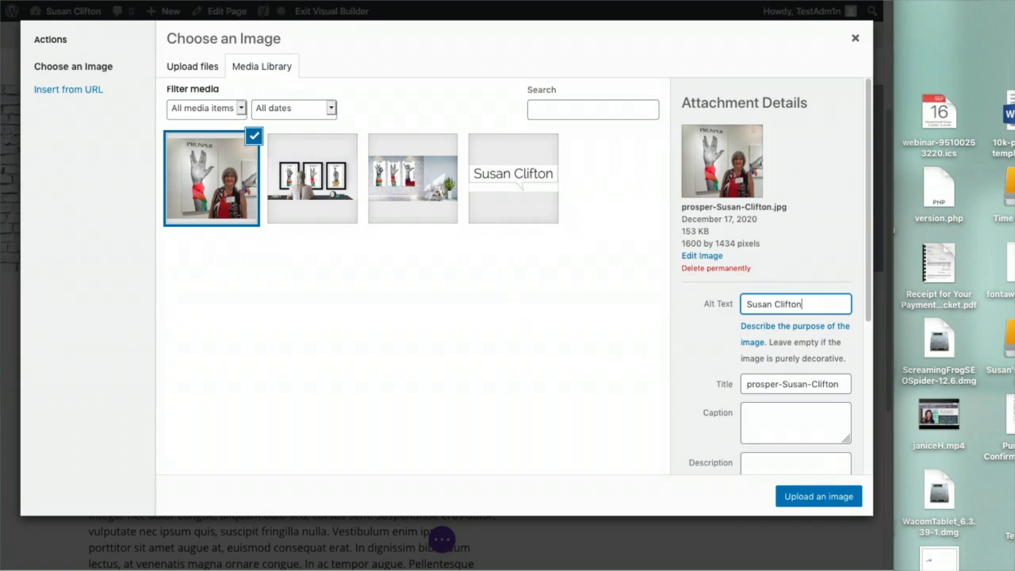
click(804, 495)
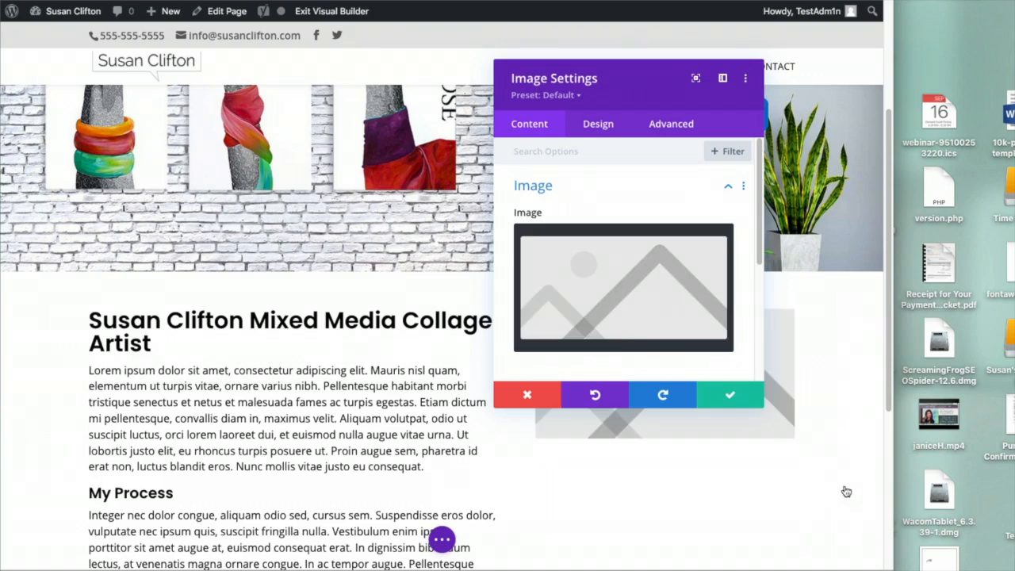
click(736, 398)
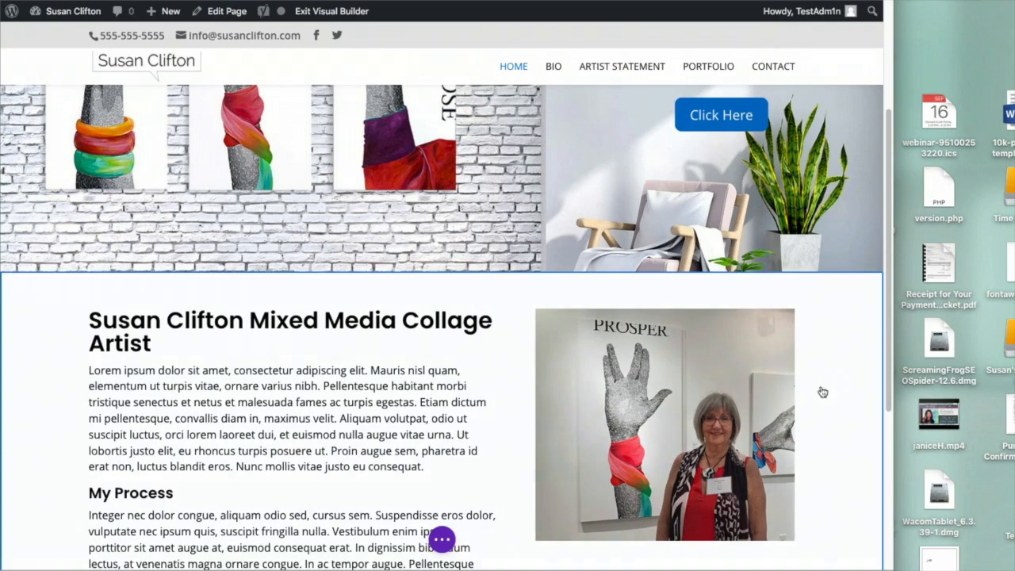
Review the finished two-column section and save the home page
scroll(845, 340, down, 2)
scroll(845, 340, up, 5)
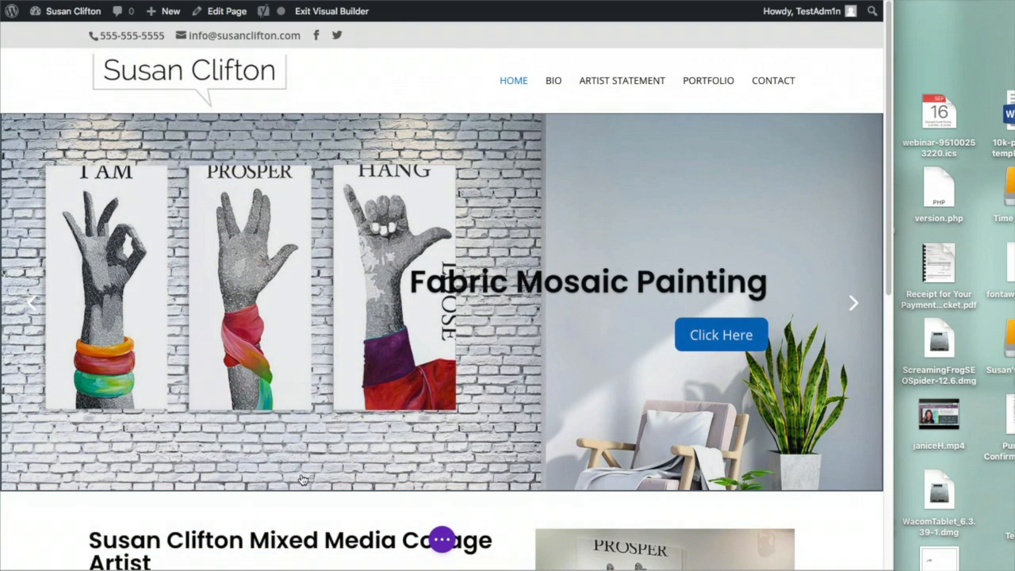
scroll(303, 476, down, 6)
scroll(299, 441, down, 2)
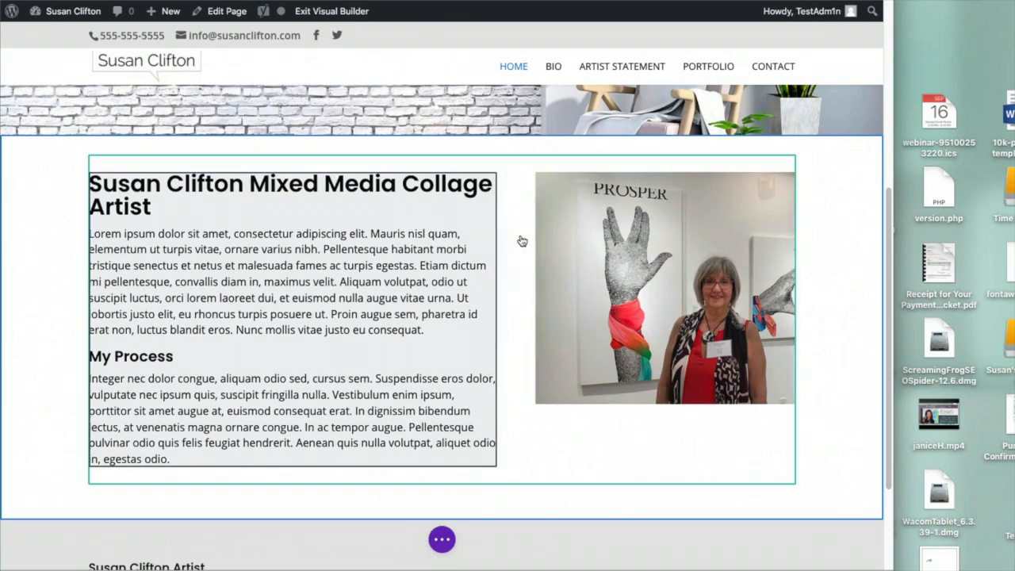
scroll(598, 428, down, 3)
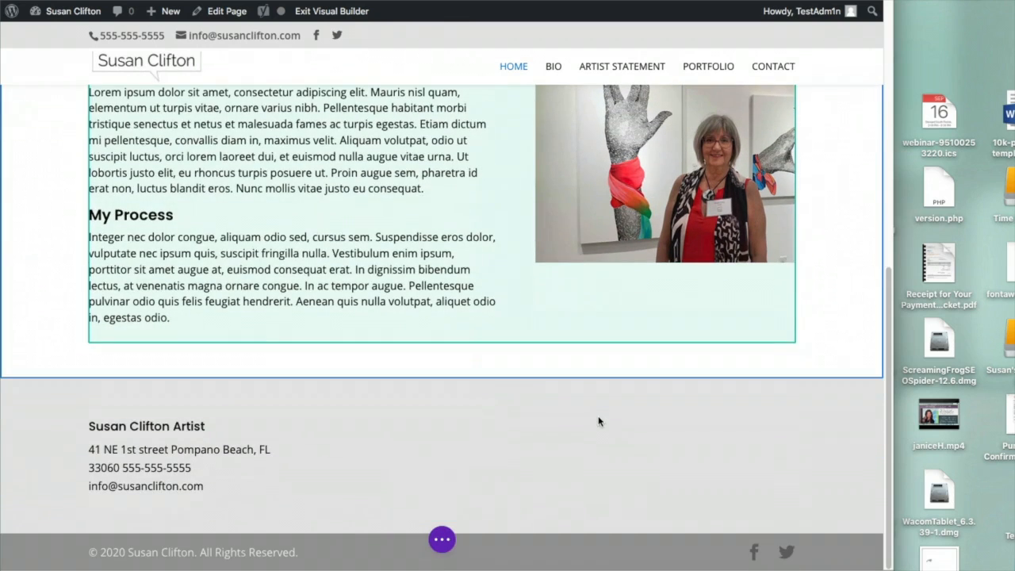
scroll(606, 418, up, 5)
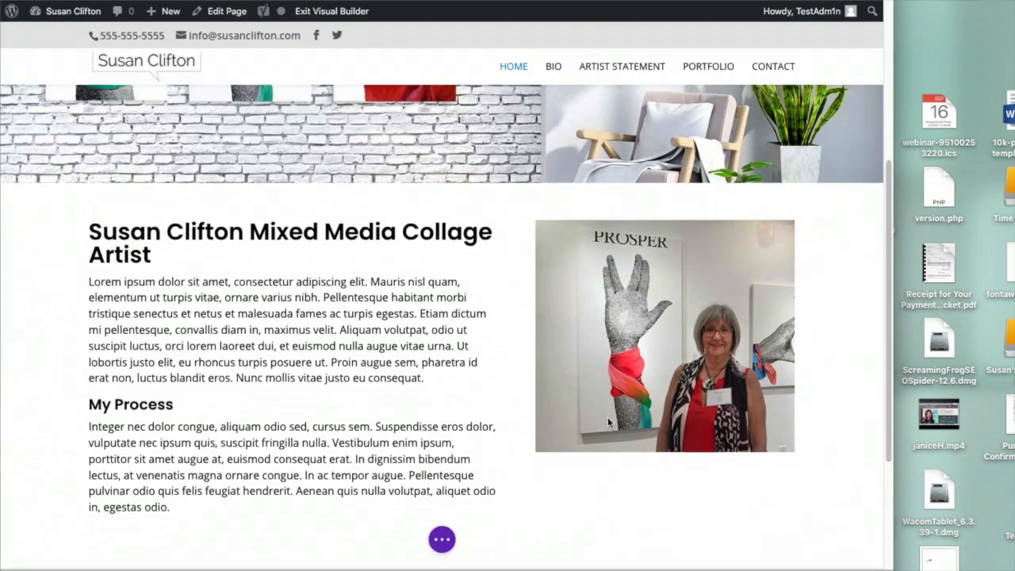
click(442, 541)
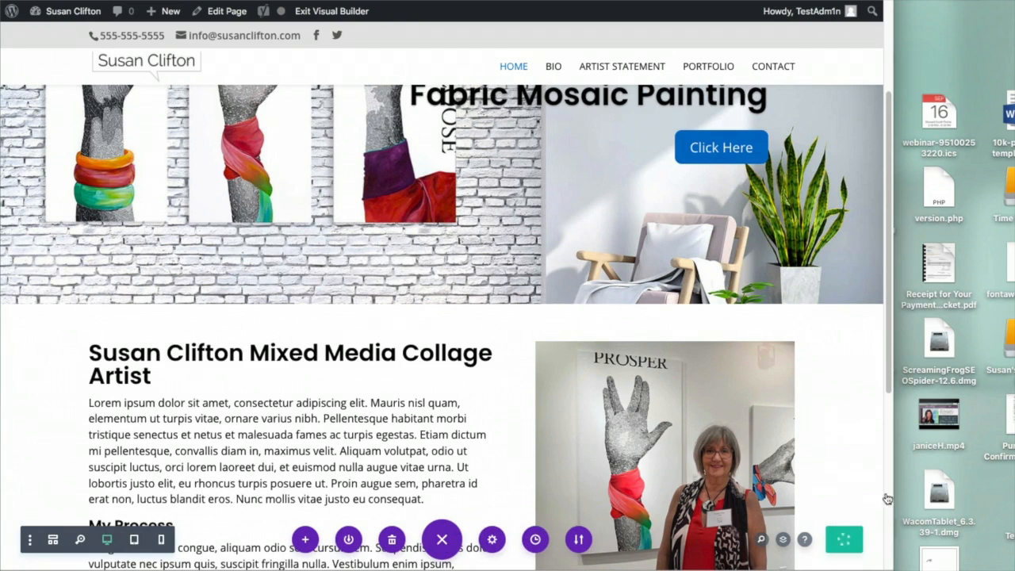
click(845, 541)
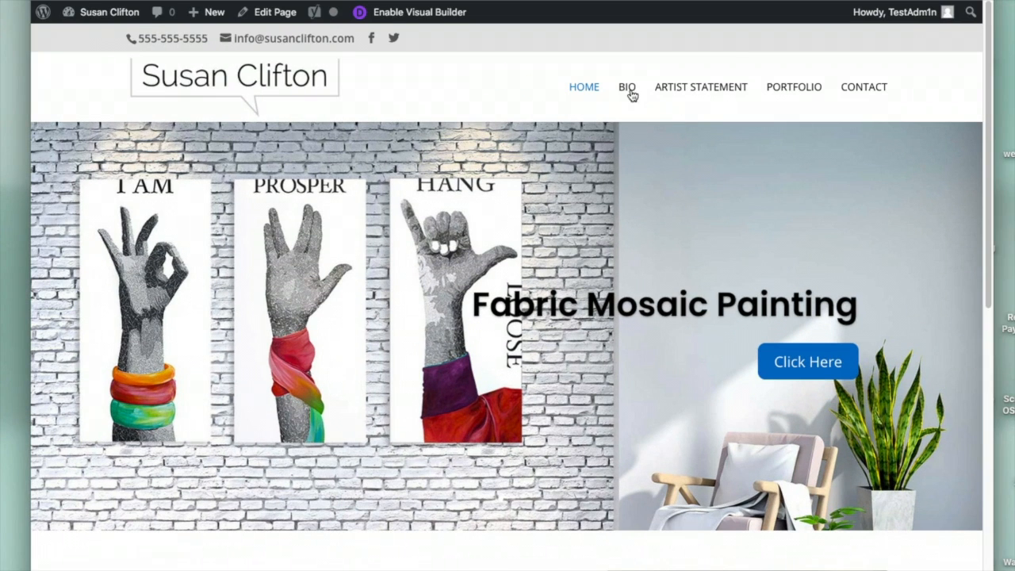
Open the Bio page for editing and start it in the Divi Builder from scratch
click(632, 91)
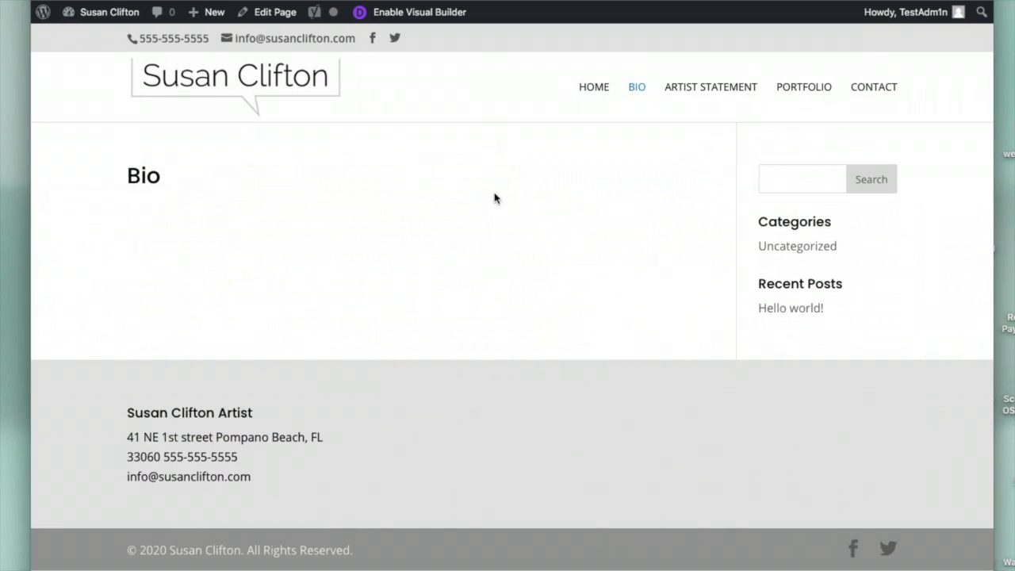
click(278, 14)
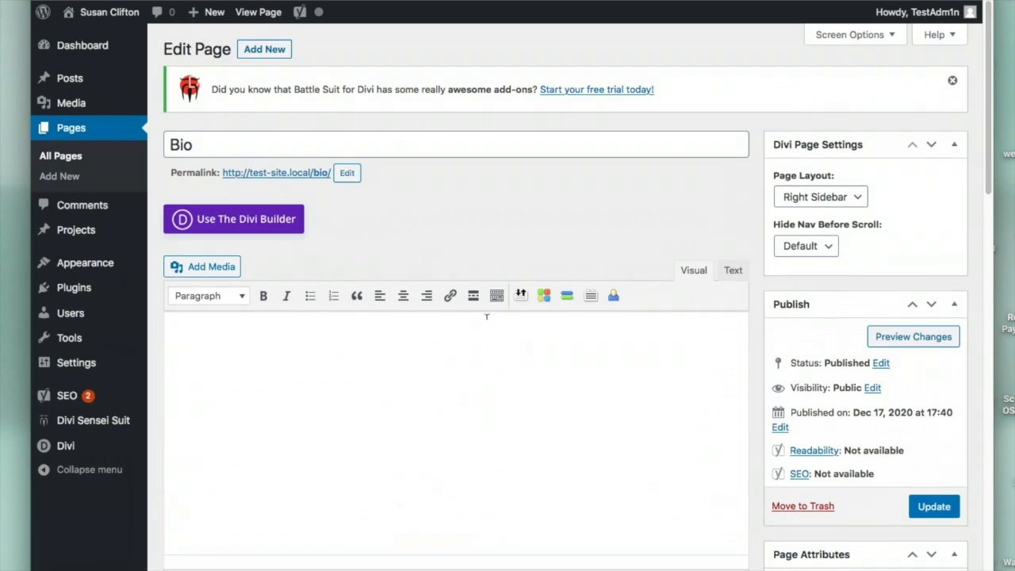
click(279, 227)
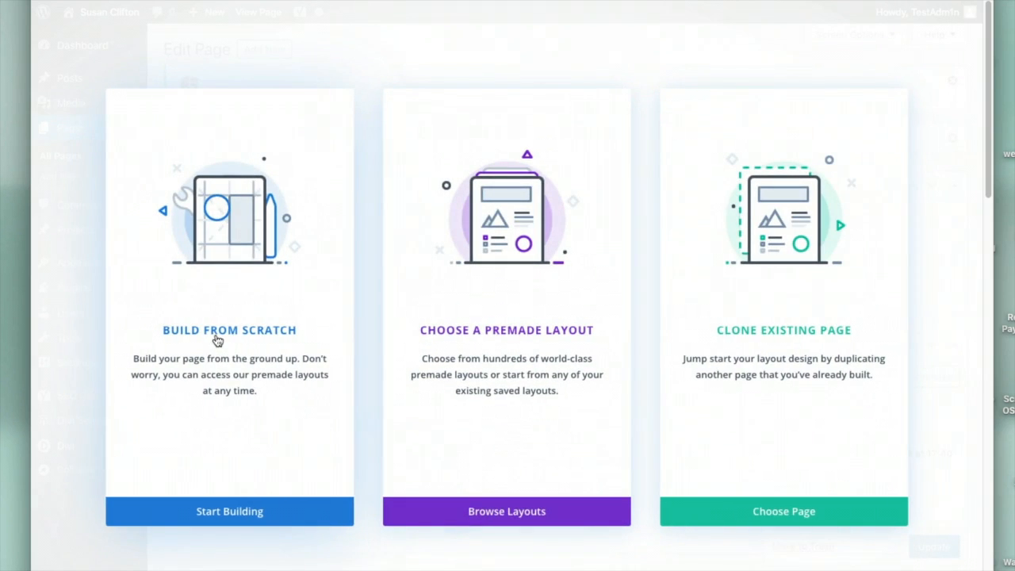
click(217, 339)
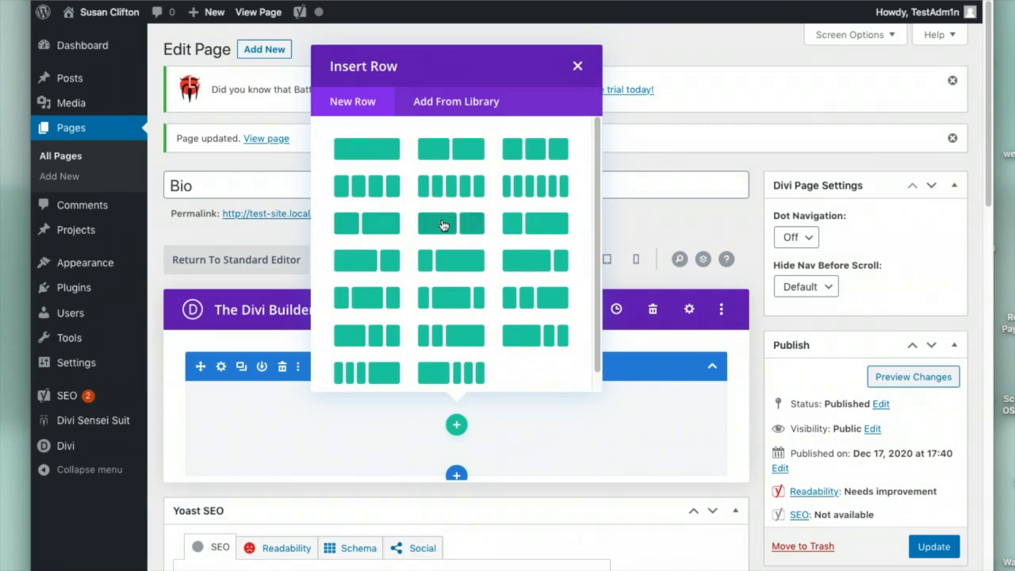
Add a one-third plus two-thirds row with an Image module in the left column
click(368, 226)
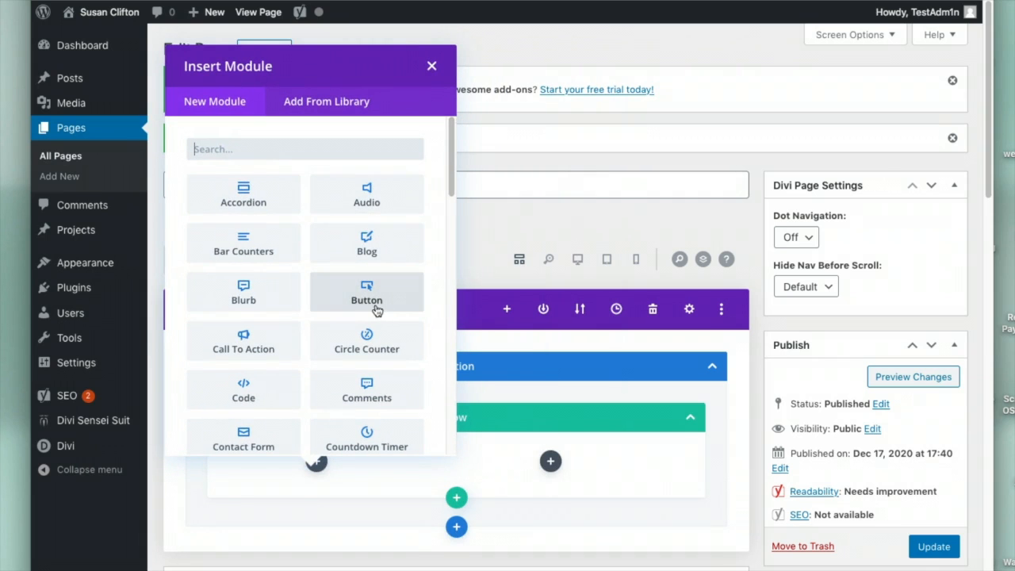
scroll(369, 330, down, 3)
scroll(299, 233, up, 3)
click(229, 149)
text(im)
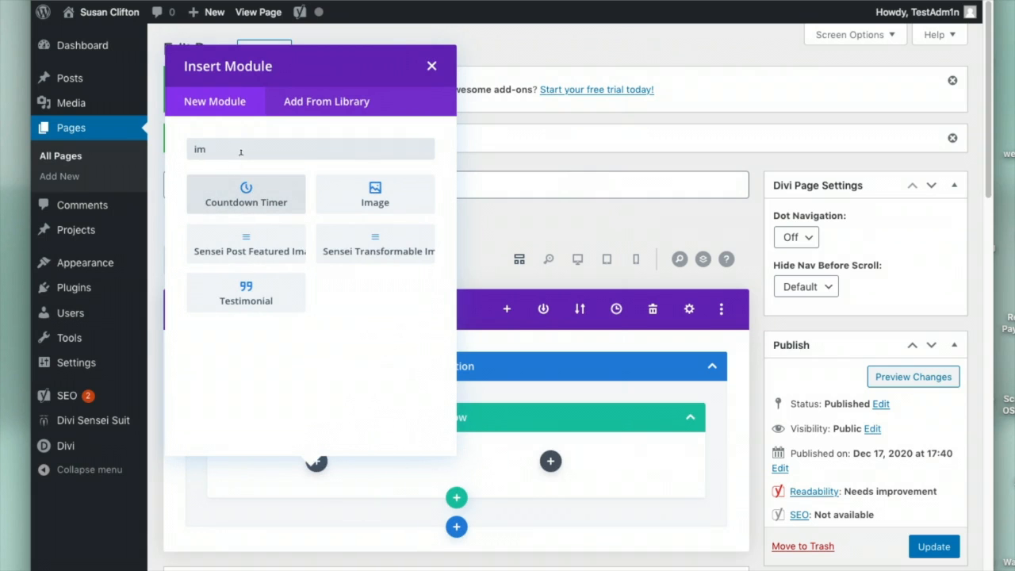
click(363, 202)
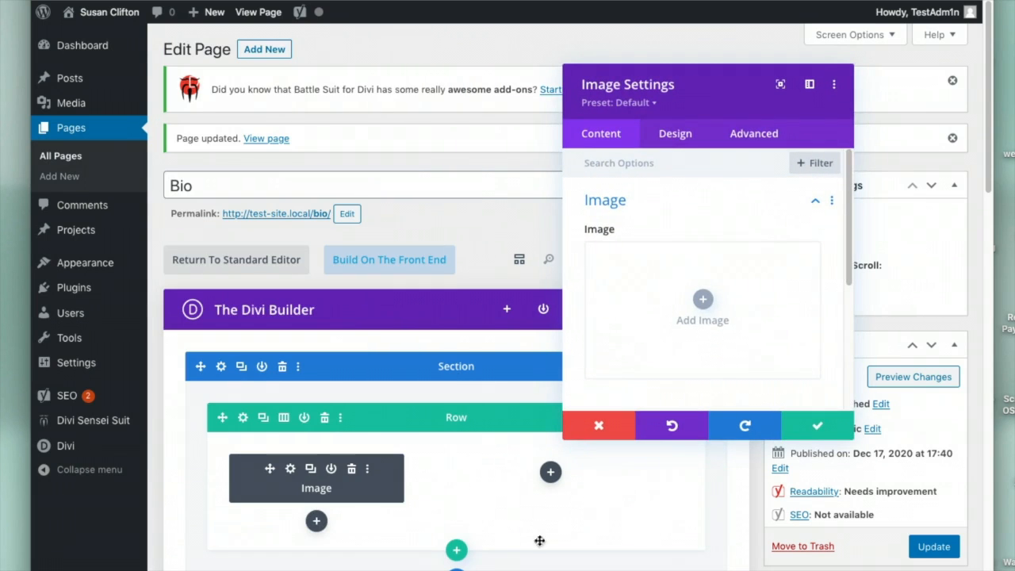
Upload CWP2019-clifton-138_pp.jpg, insert it into the Image module, and save the module
click(674, 320)
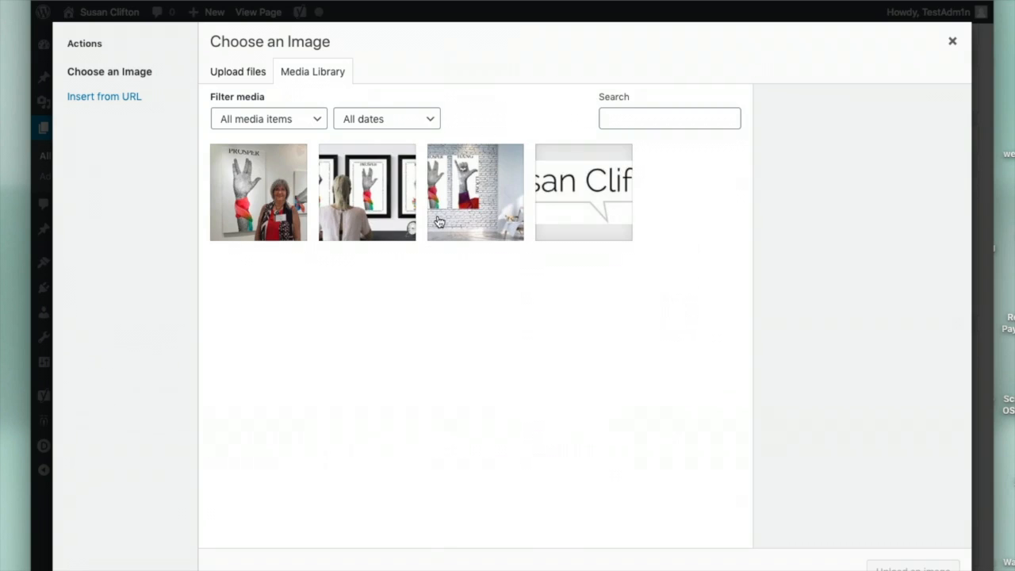
click(240, 72)
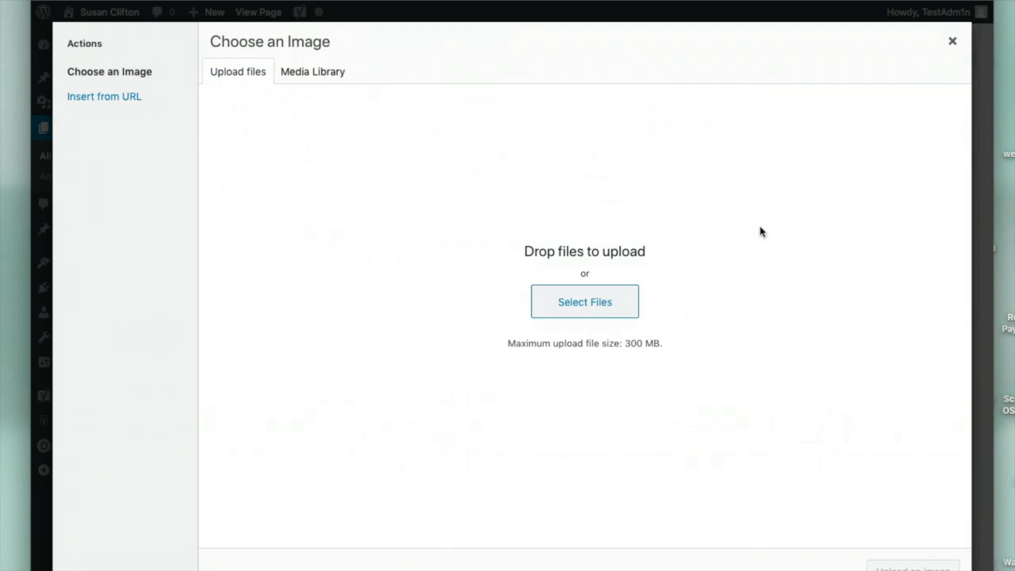
click(627, 296)
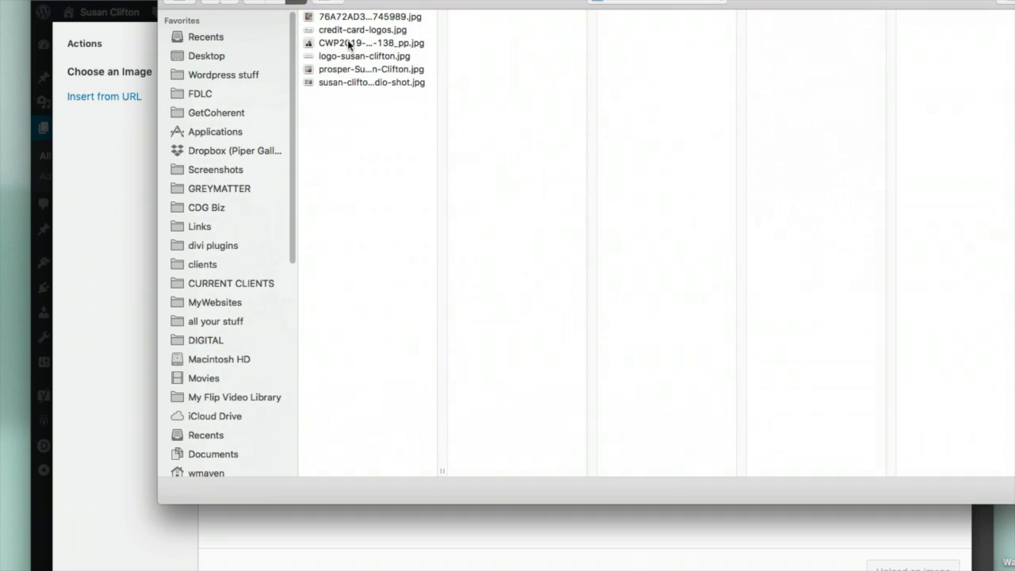
click(349, 43)
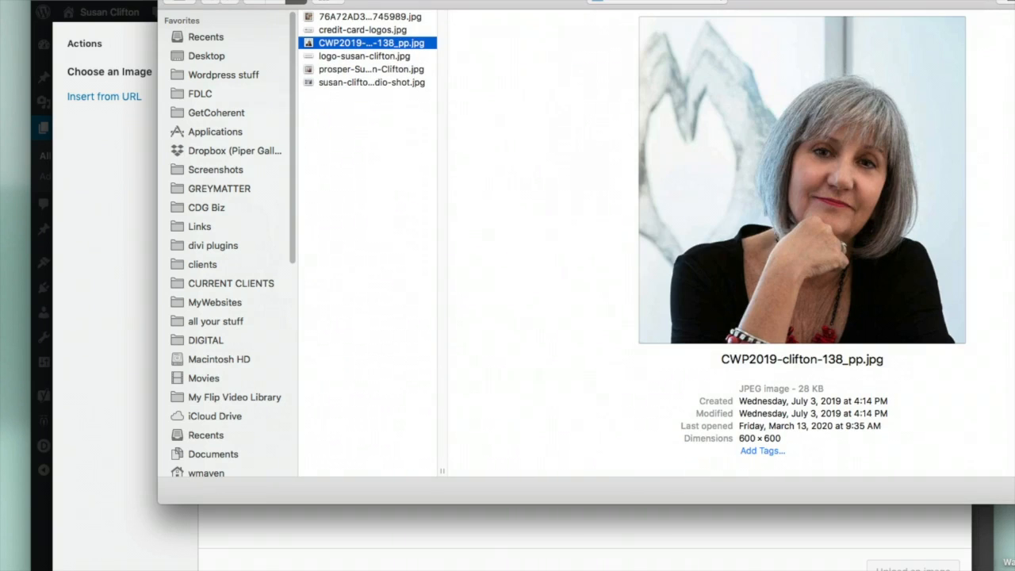
key(Return)
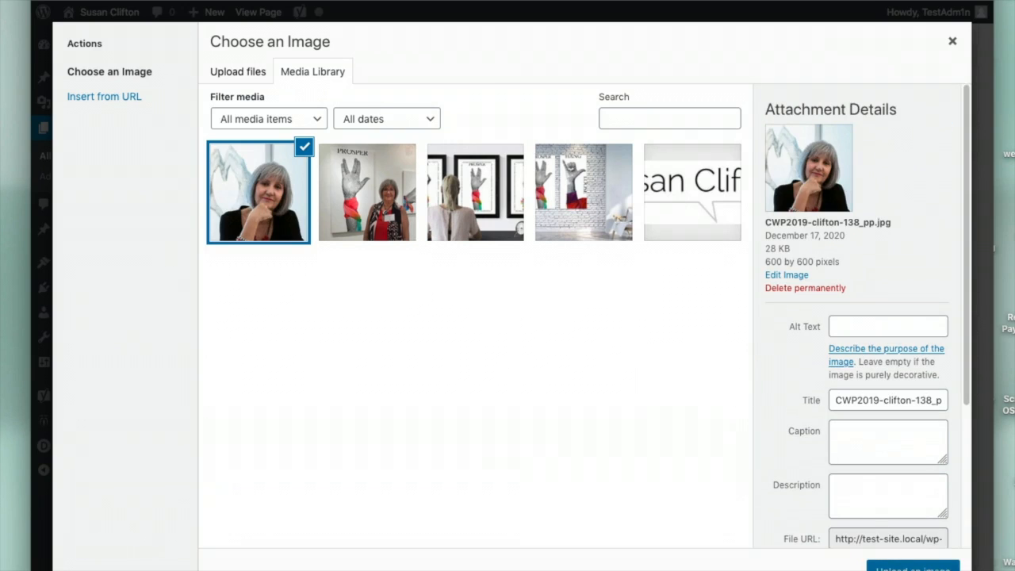
click(889, 325)
click(914, 565)
click(804, 428)
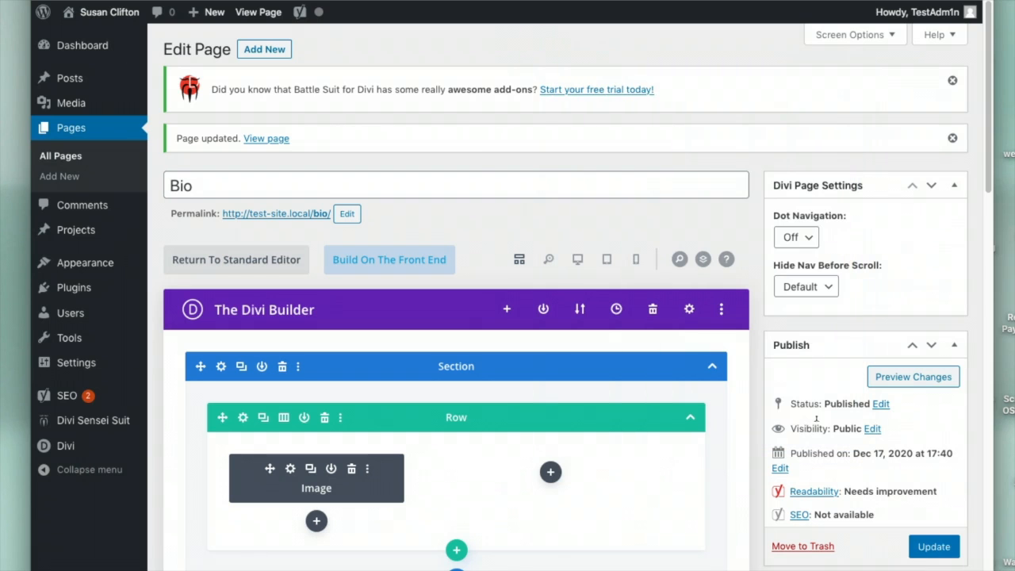
Add a placeholder Text module beside the portrait and update the Bio page
click(550, 472)
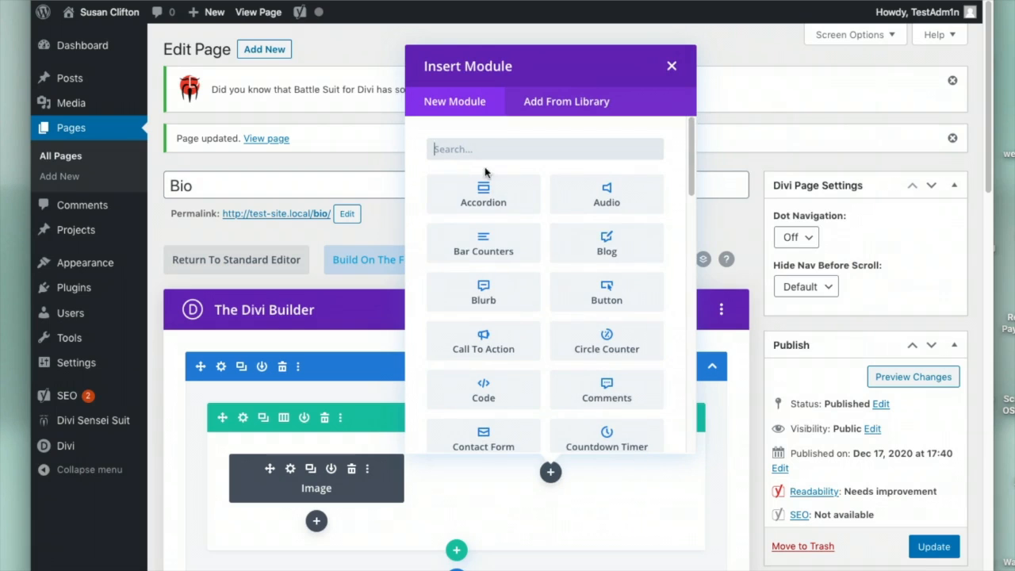
text(text)
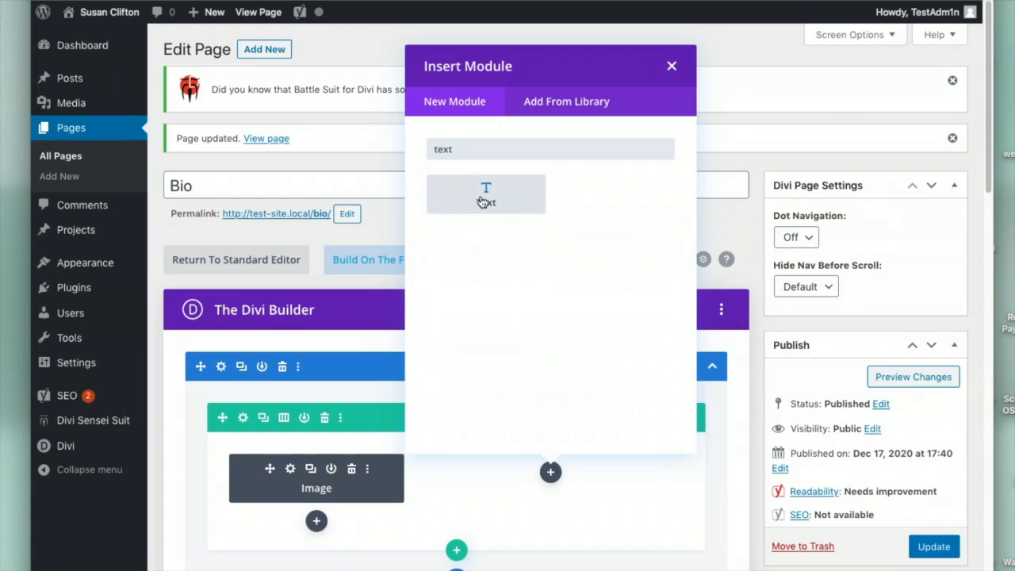
click(481, 201)
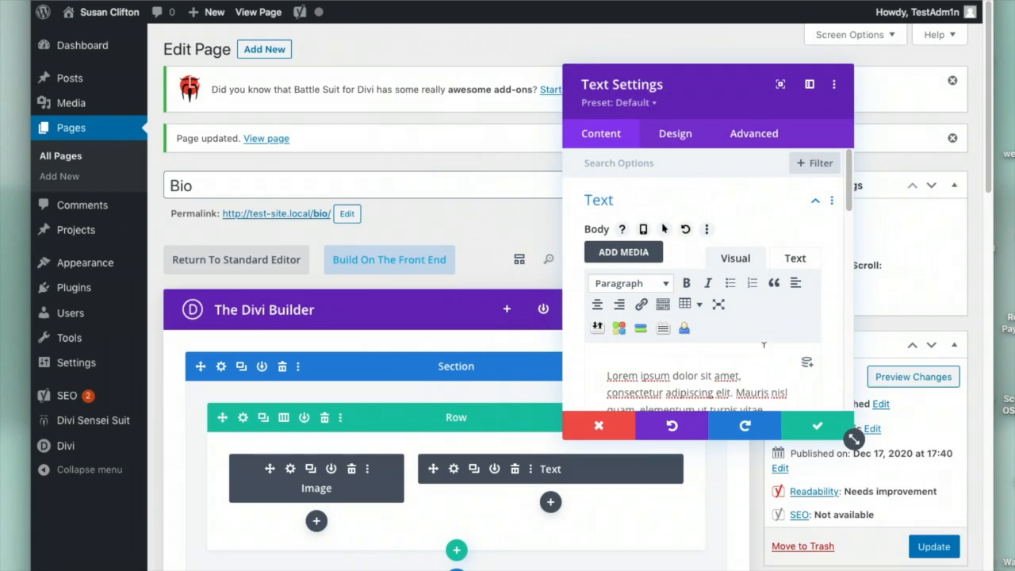
click(809, 429)
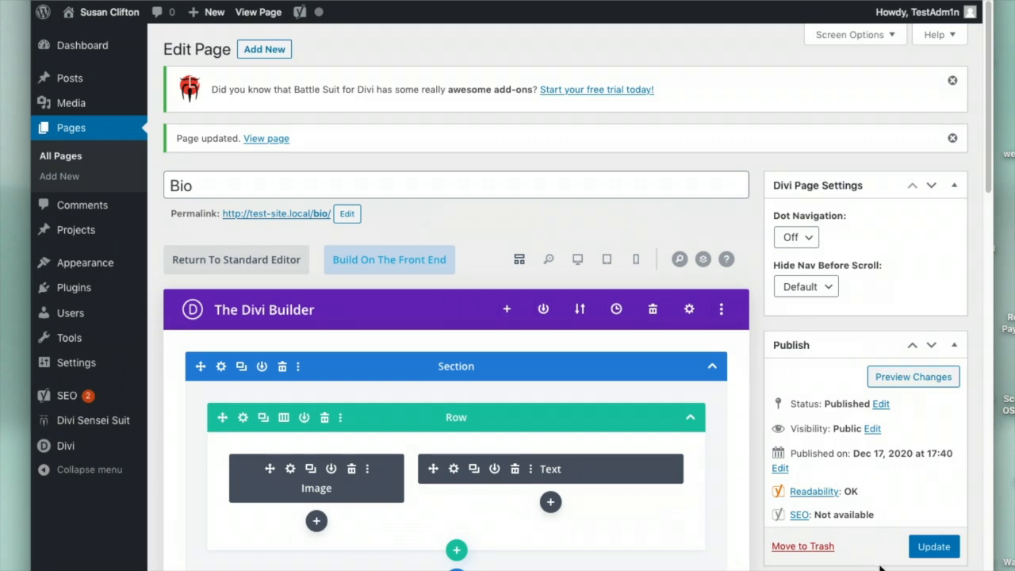
click(923, 549)
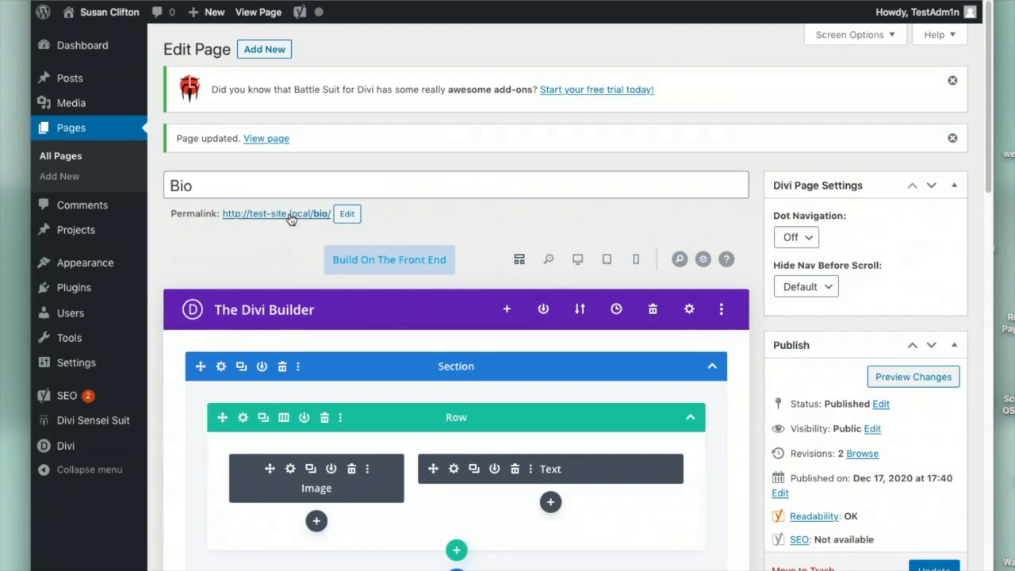
On the live Bio page, add an empty regular one-column section and drag it above the portrait and biography section
click(291, 219)
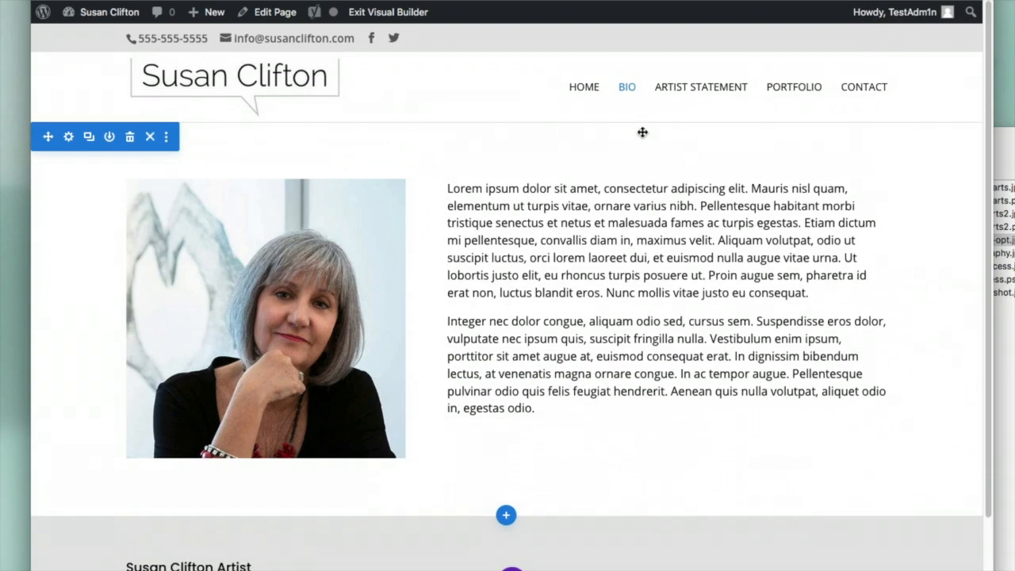
click(506, 516)
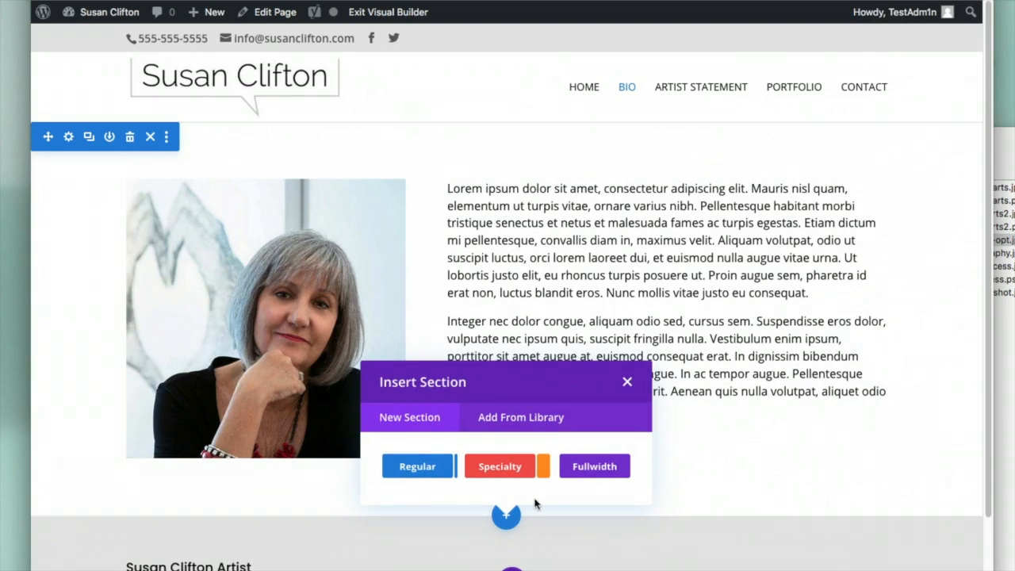
click(425, 473)
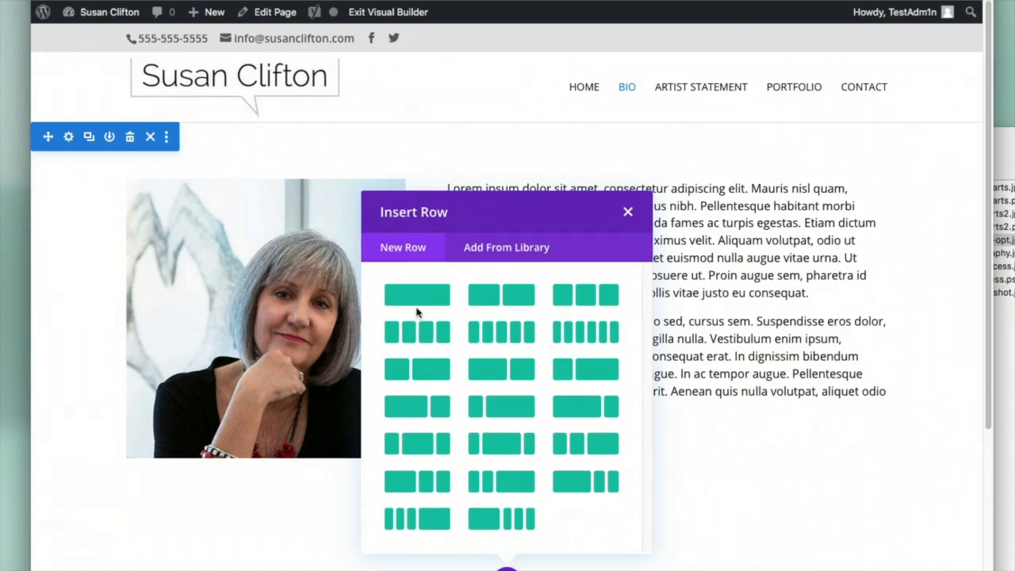
click(417, 295)
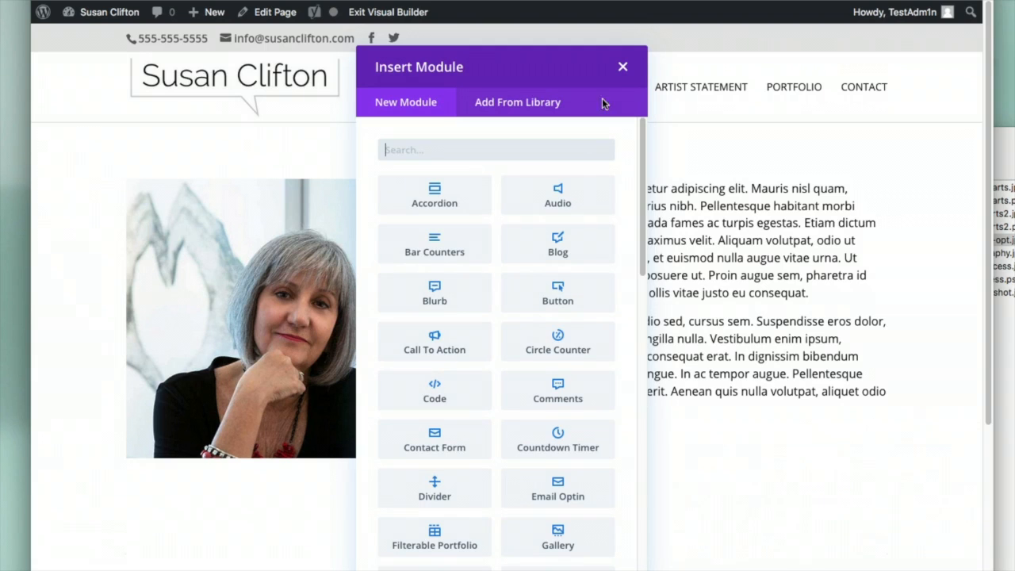
click(622, 68)
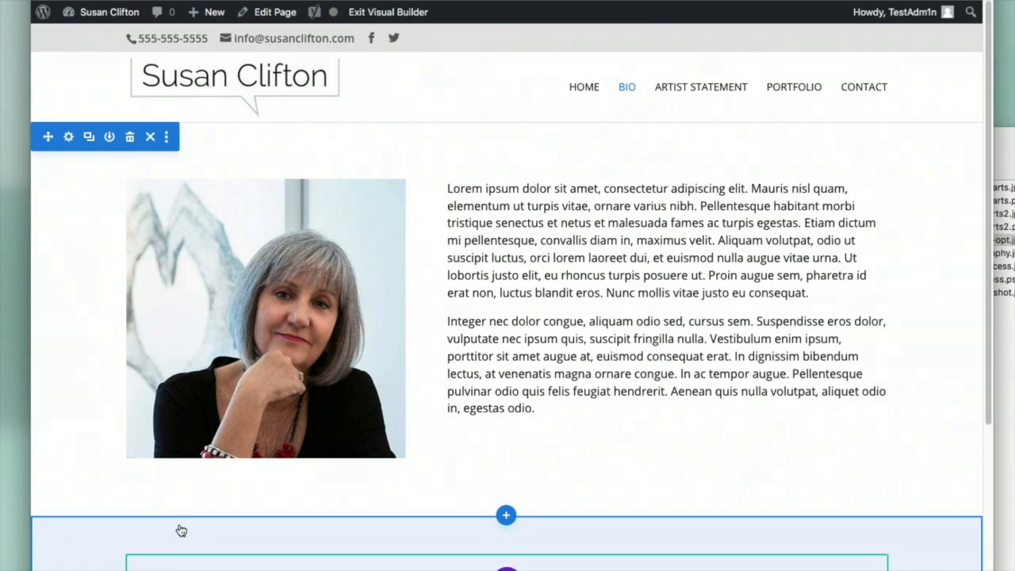
mouse_move(67, 532)
drag(49, 525, 93, 141)
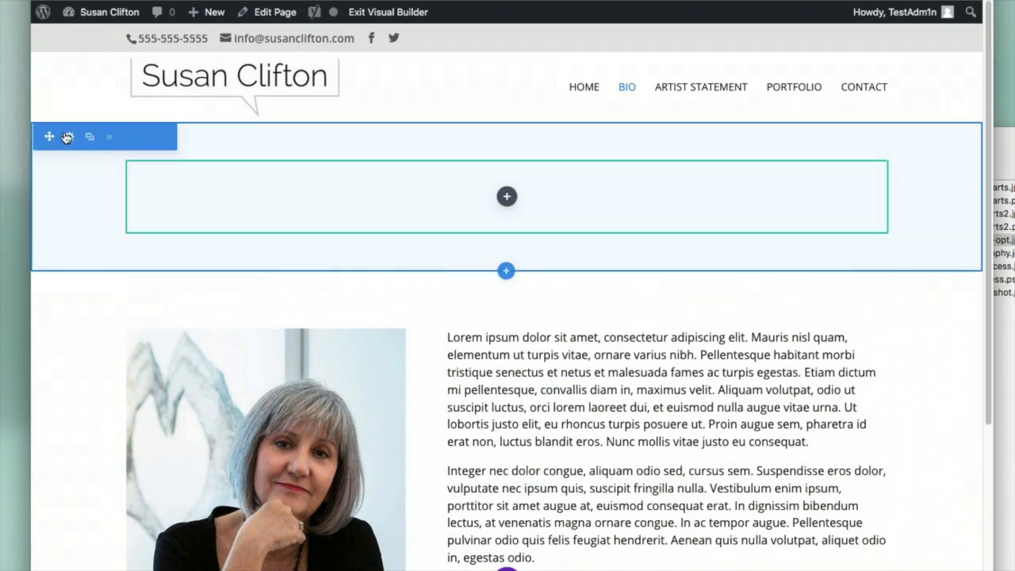
Browse the computer's images and pick the wide studio panorama for the new section's background image
click(69, 138)
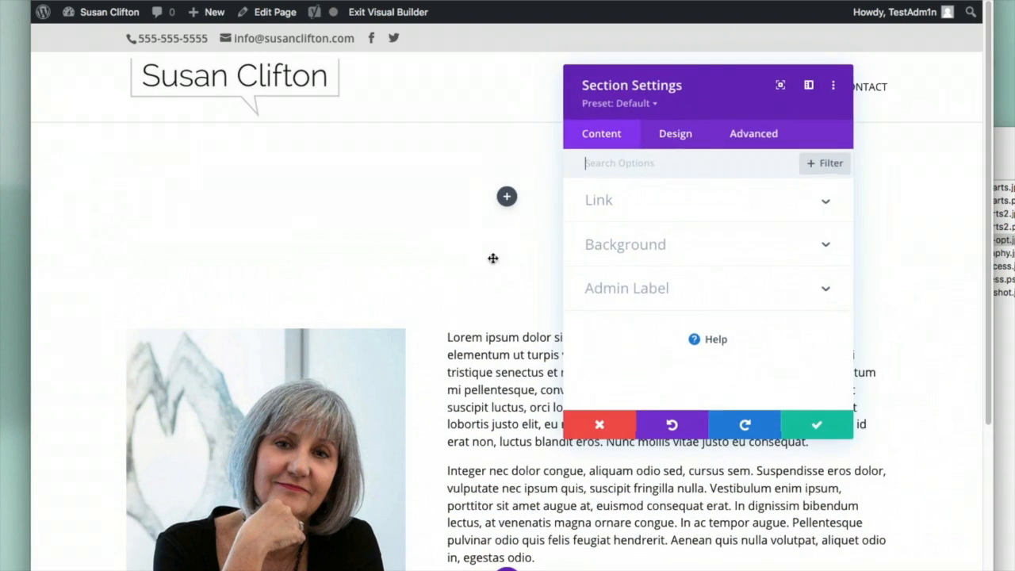
click(671, 243)
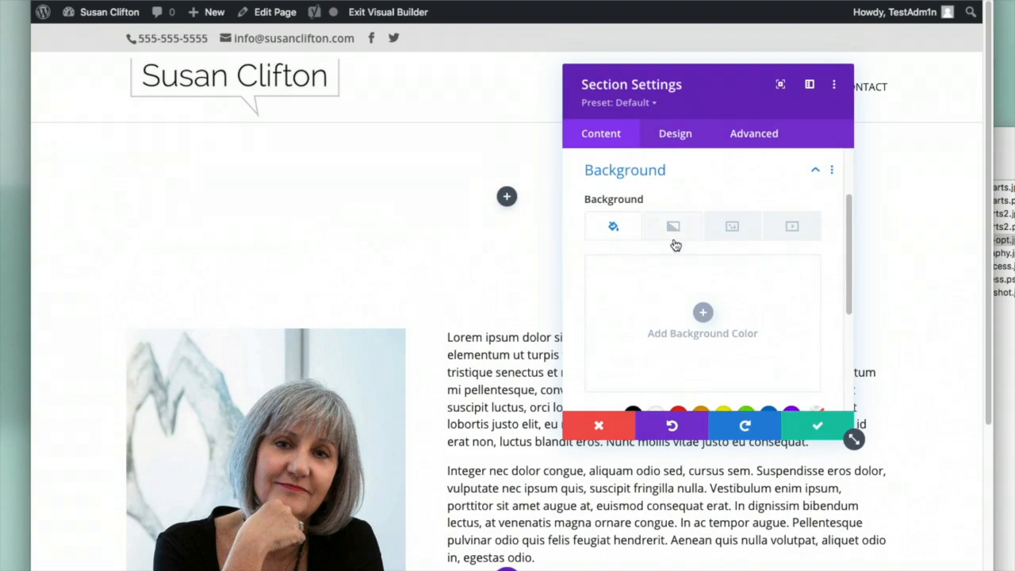
click(731, 236)
click(751, 315)
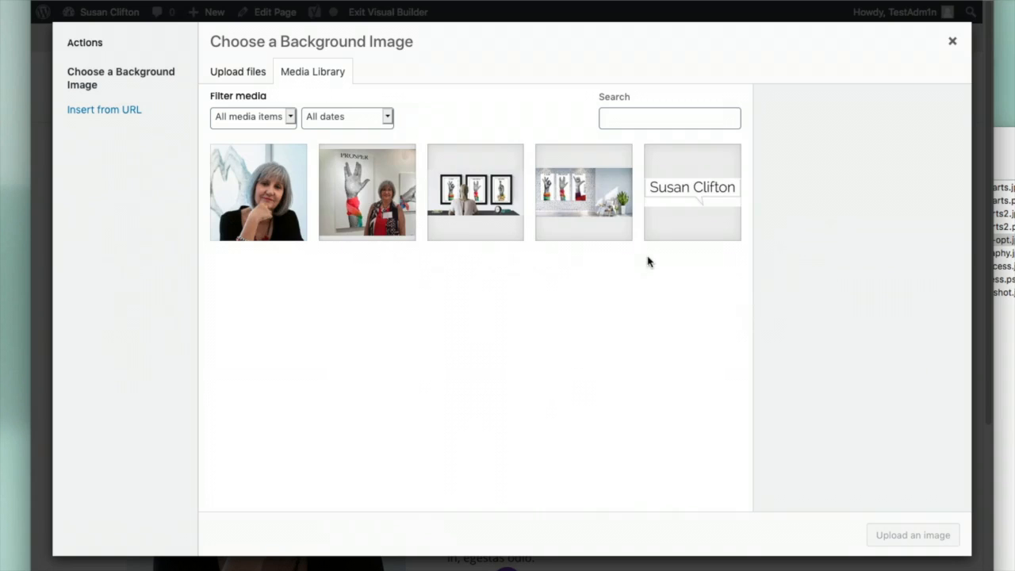
click(239, 73)
click(607, 299)
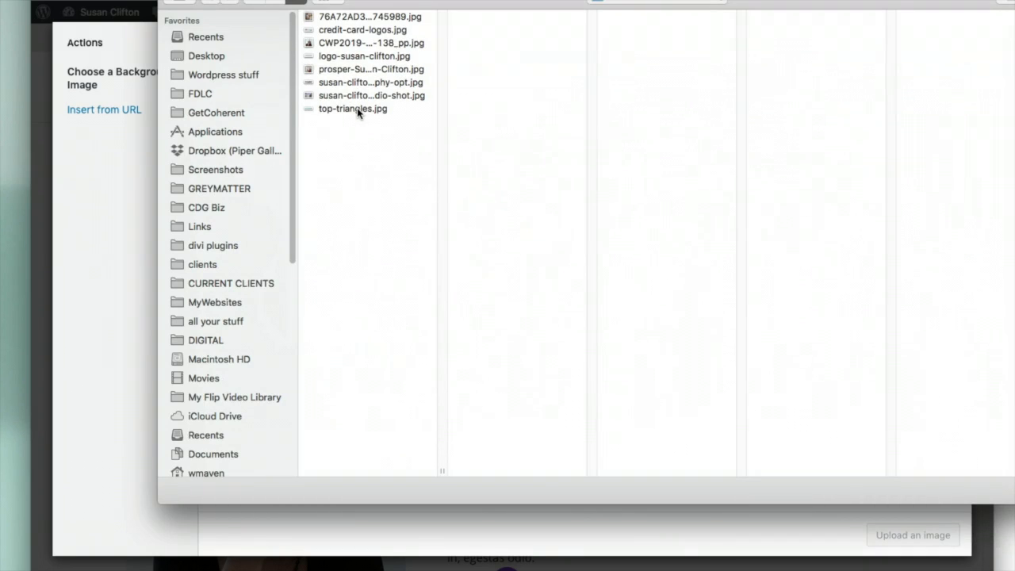
click(357, 96)
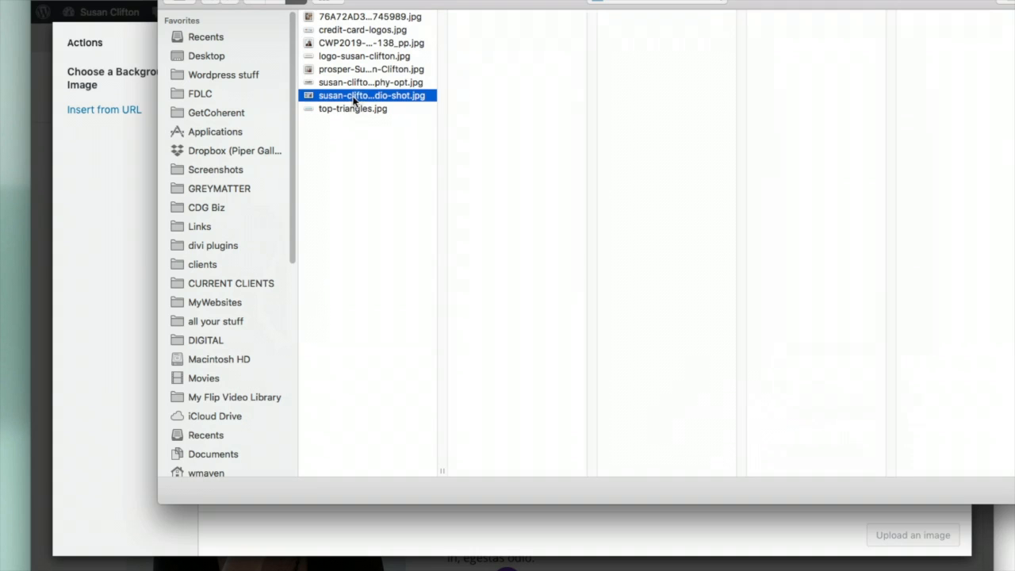
click(358, 82)
click(356, 69)
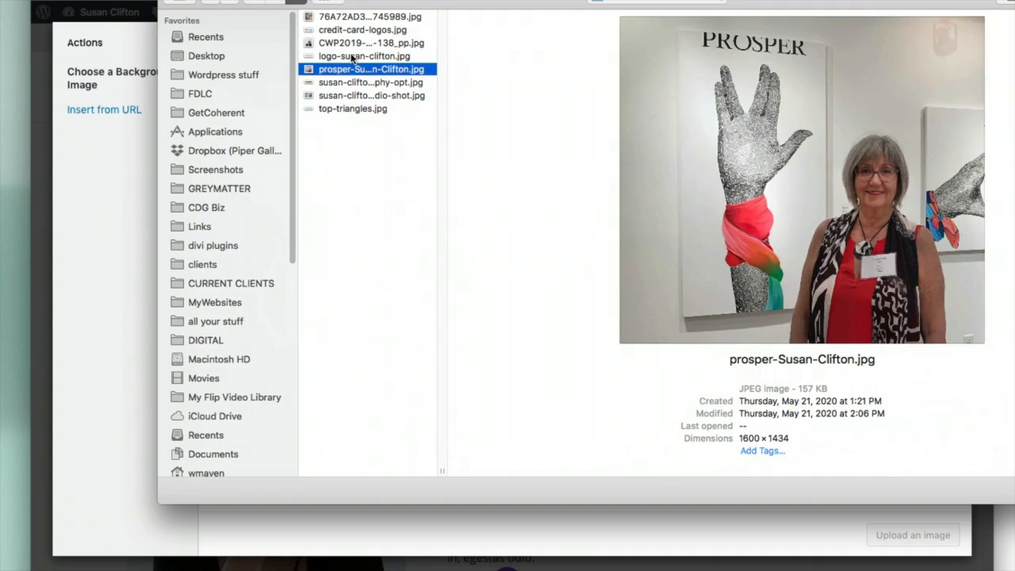
click(353, 56)
click(351, 43)
click(351, 30)
click(352, 17)
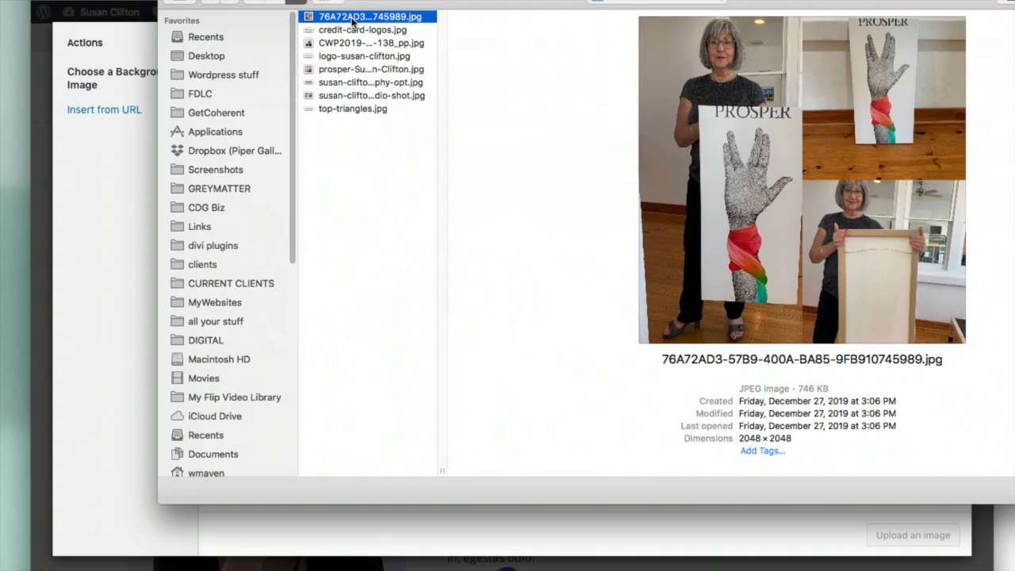
click(351, 32)
click(341, 44)
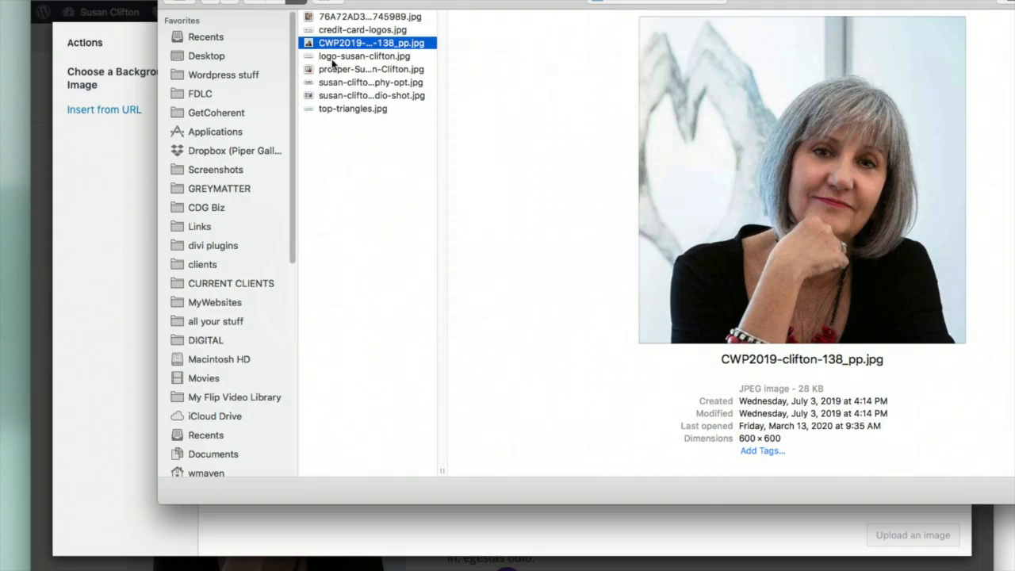
click(333, 57)
click(333, 82)
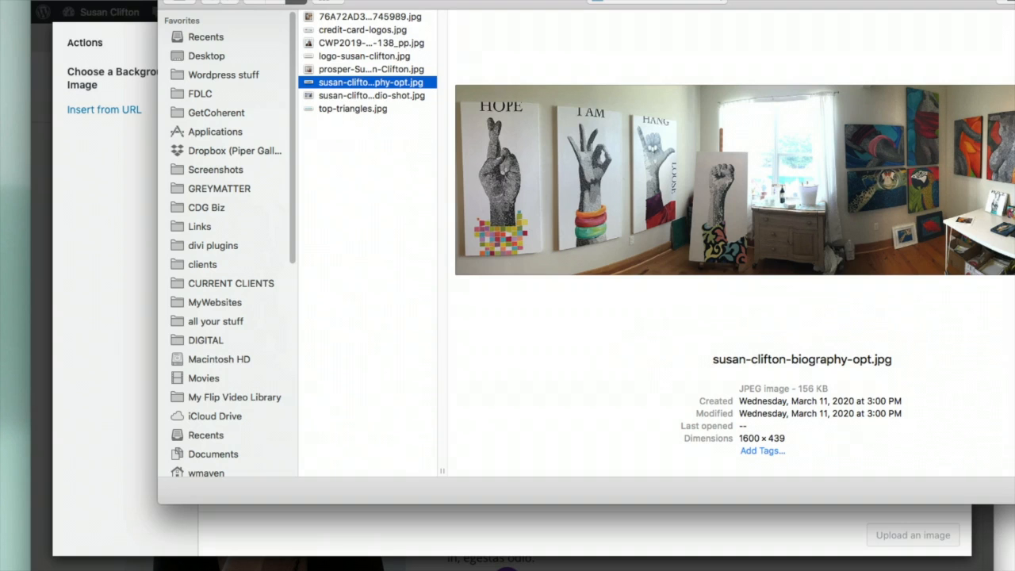
Upload the panorama as the banner background, save, and drag the top padding to 122px
key(Return)
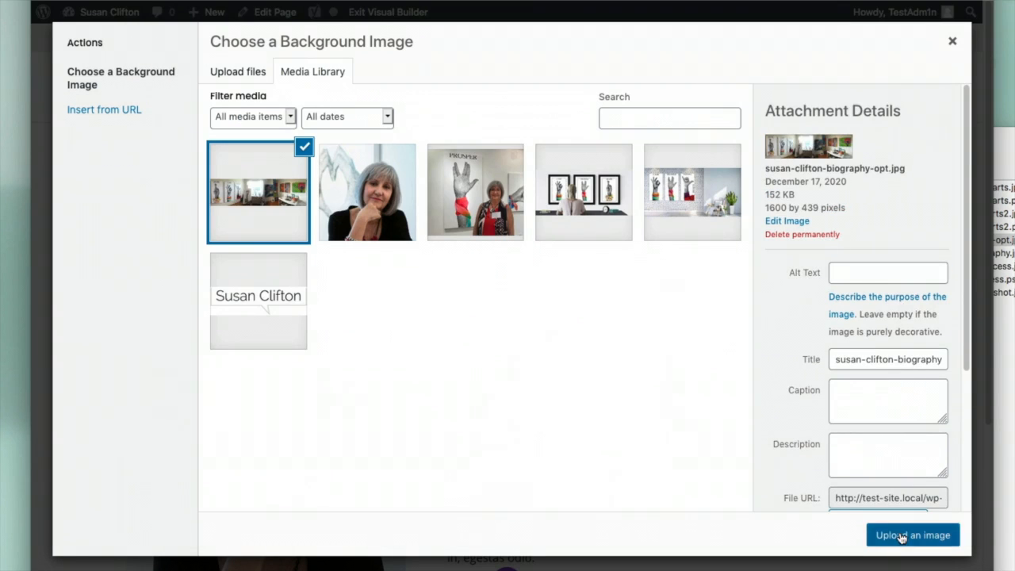
click(901, 537)
click(811, 425)
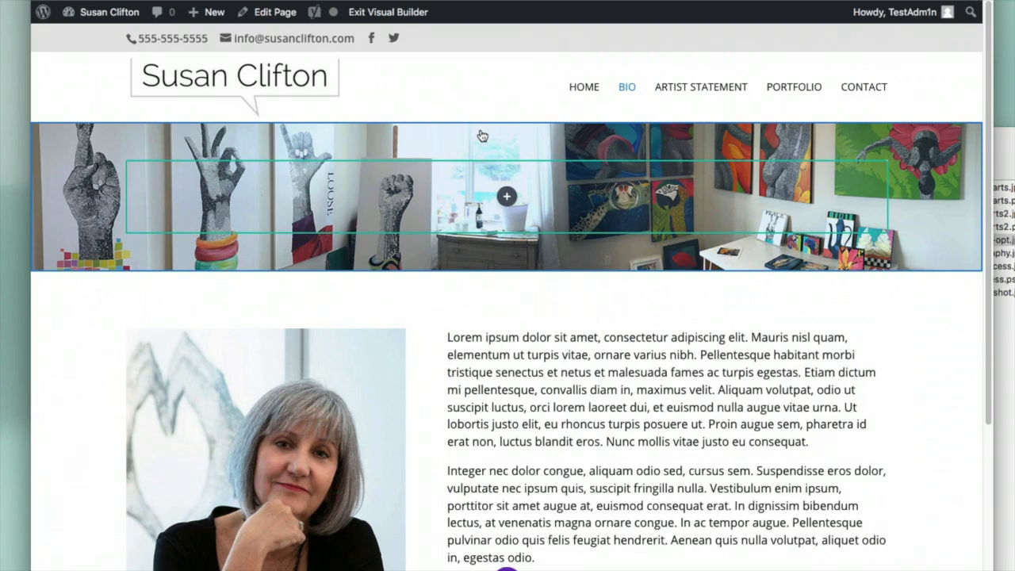
mouse_move(452, 144)
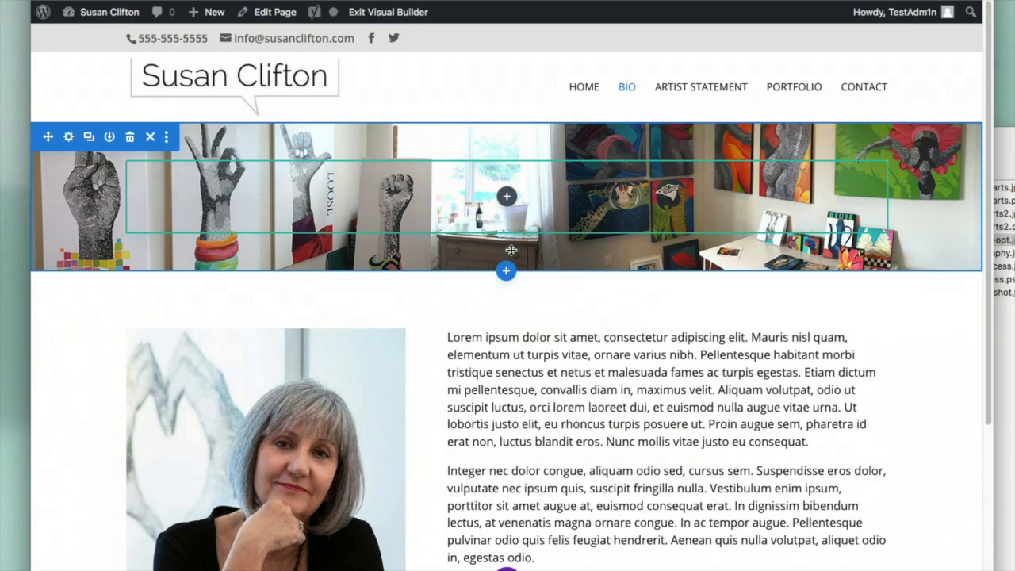
drag(470, 144, 473, 201)
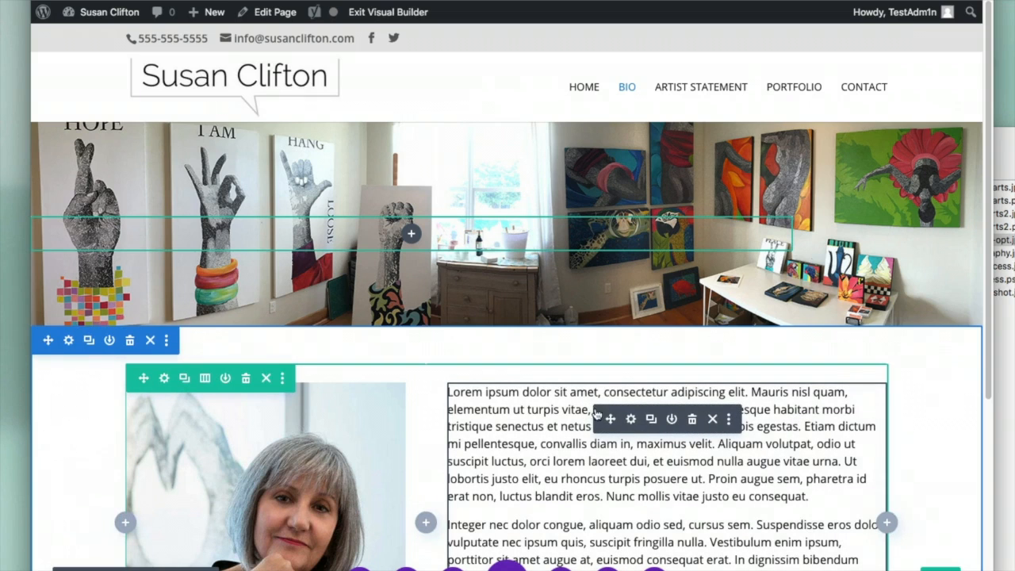
Add a Heading 1 reading 'Biography of' plus the artist's name above the lorem ipsum paragraphs
click(631, 421)
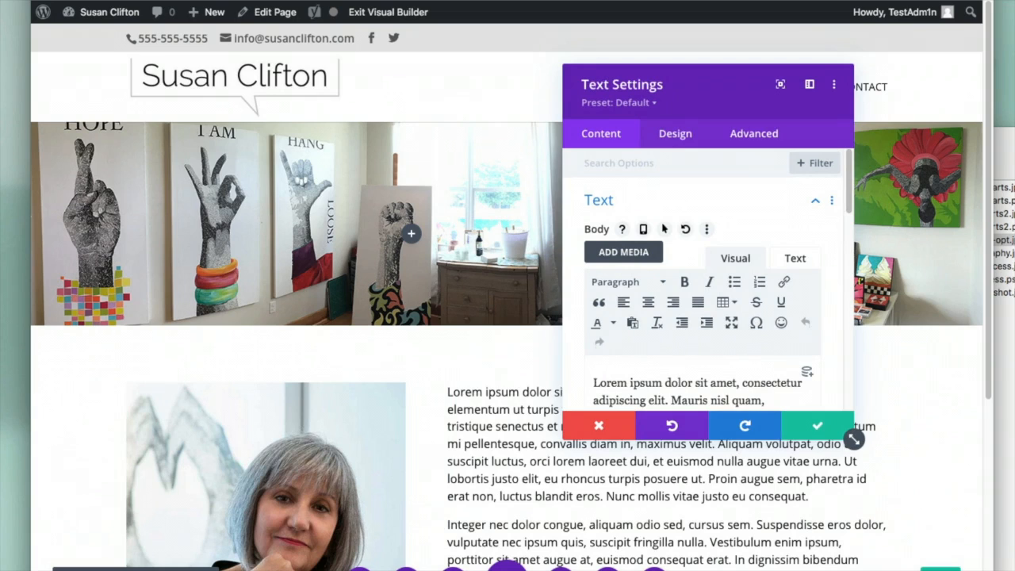
text(Bio)
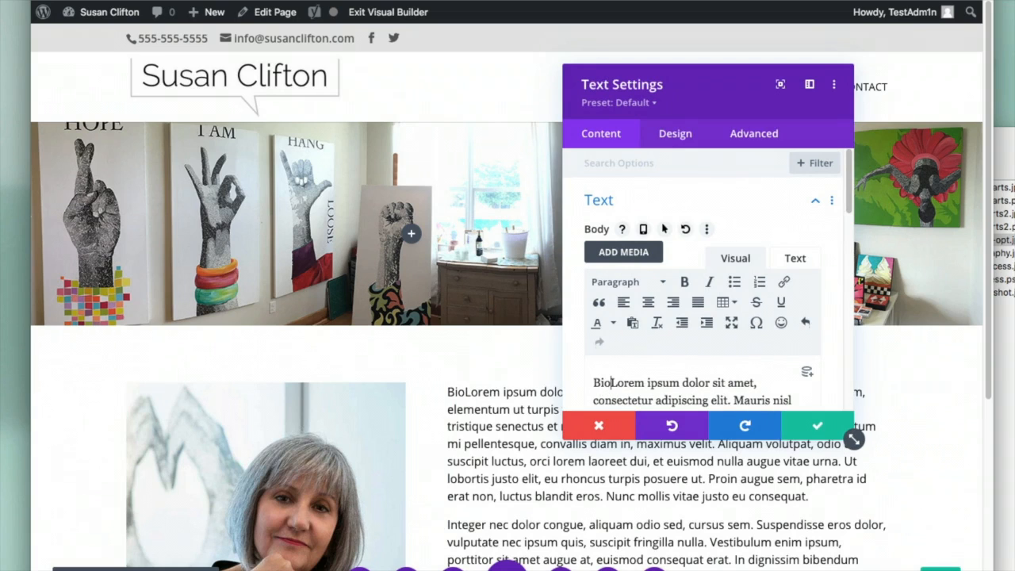
text(graphy)
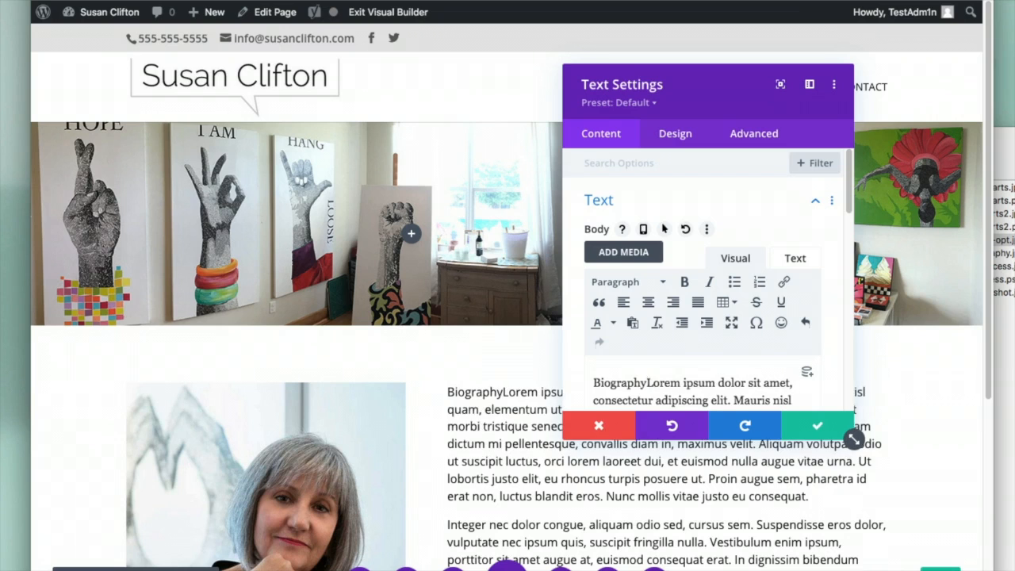
key(Return)
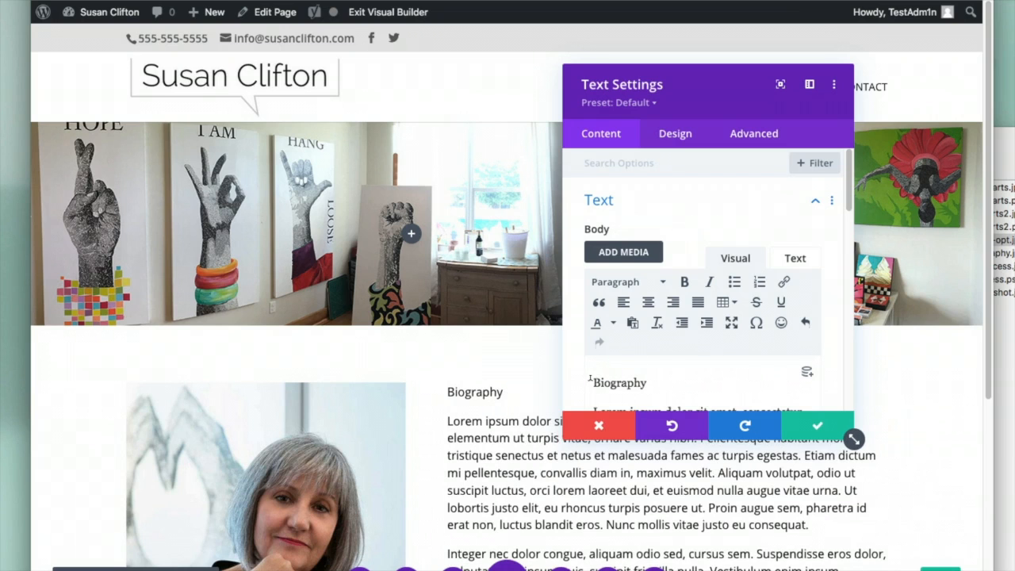
drag(591, 383, 681, 378)
click(646, 282)
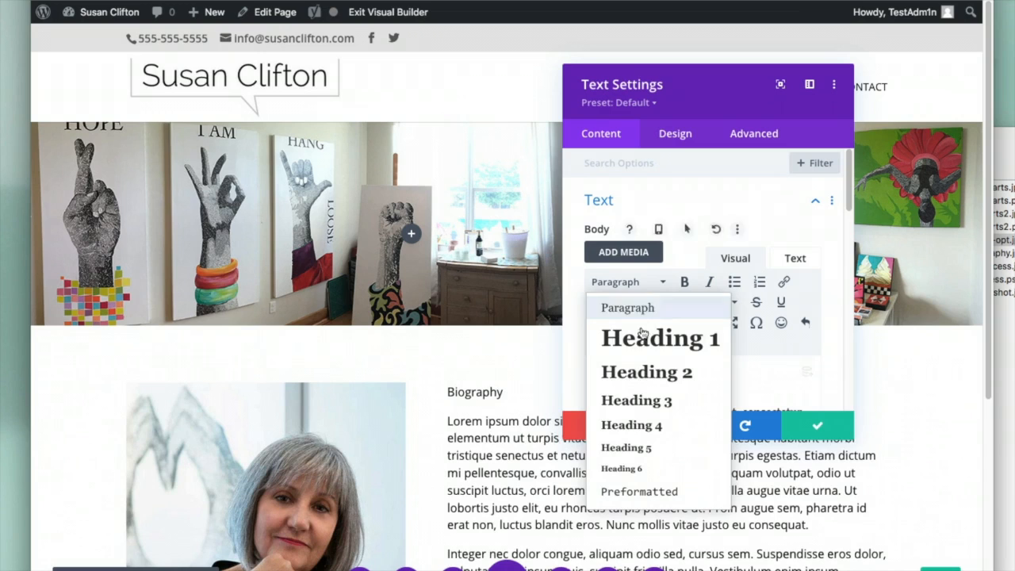
click(641, 339)
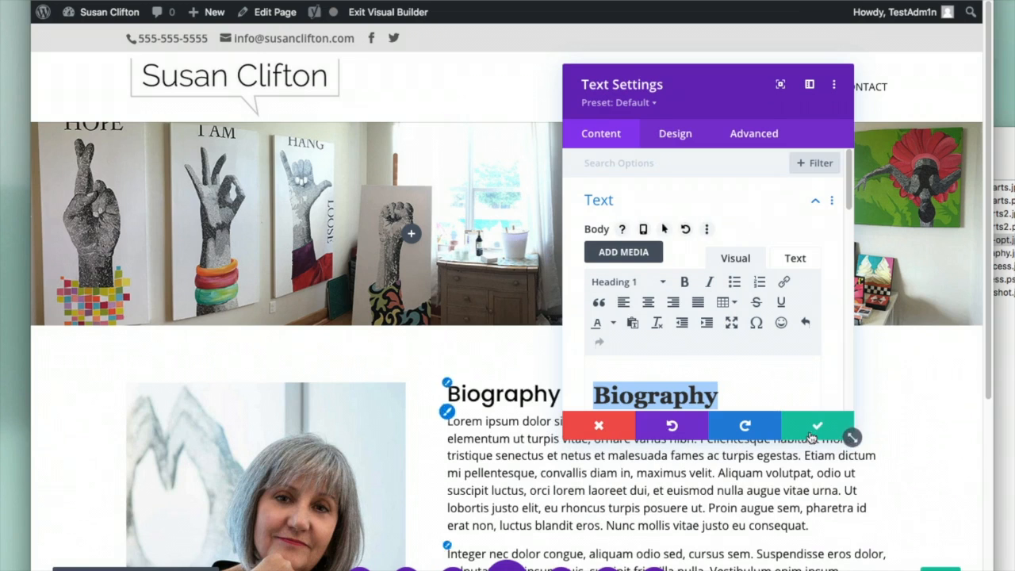
click(783, 392)
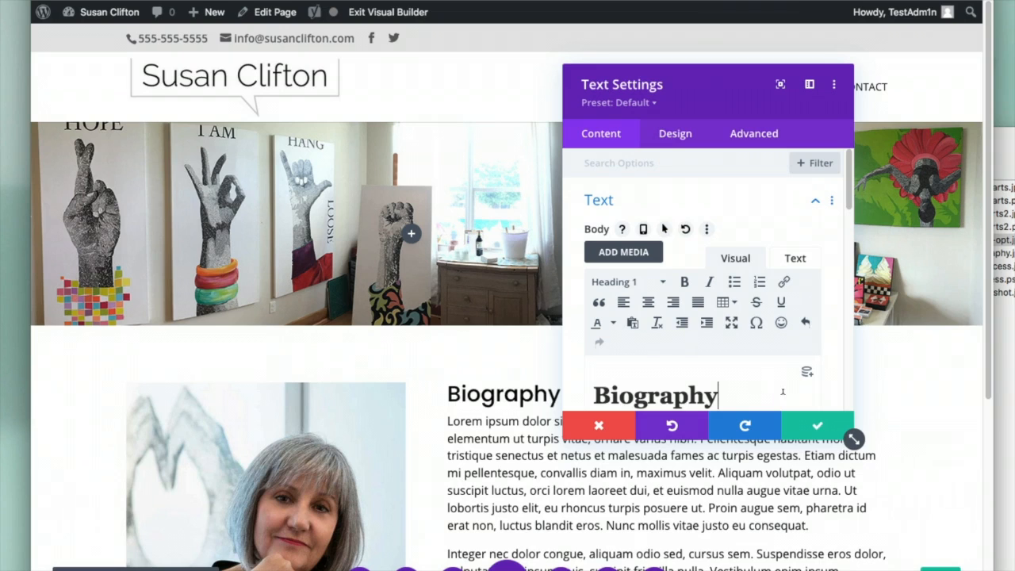
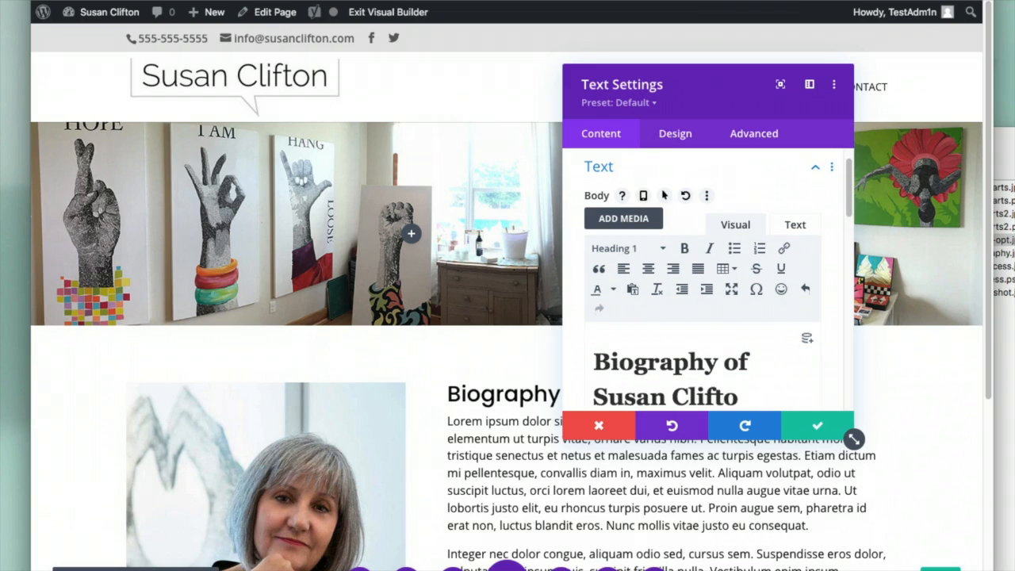
click(816, 429)
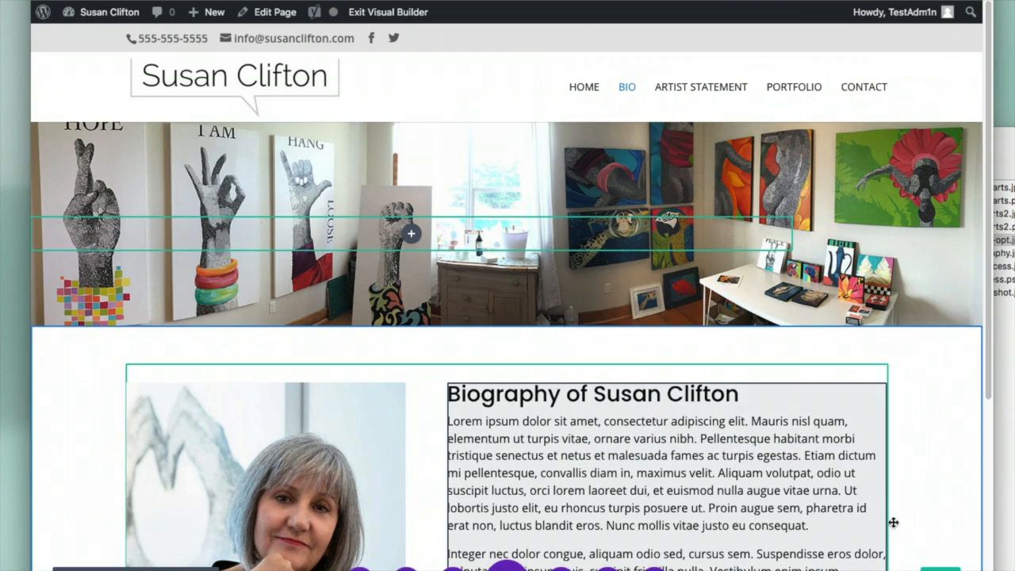
Below the biography, add a regular section with a two-column row holding a Text module
scroll(941, 553, down, 5)
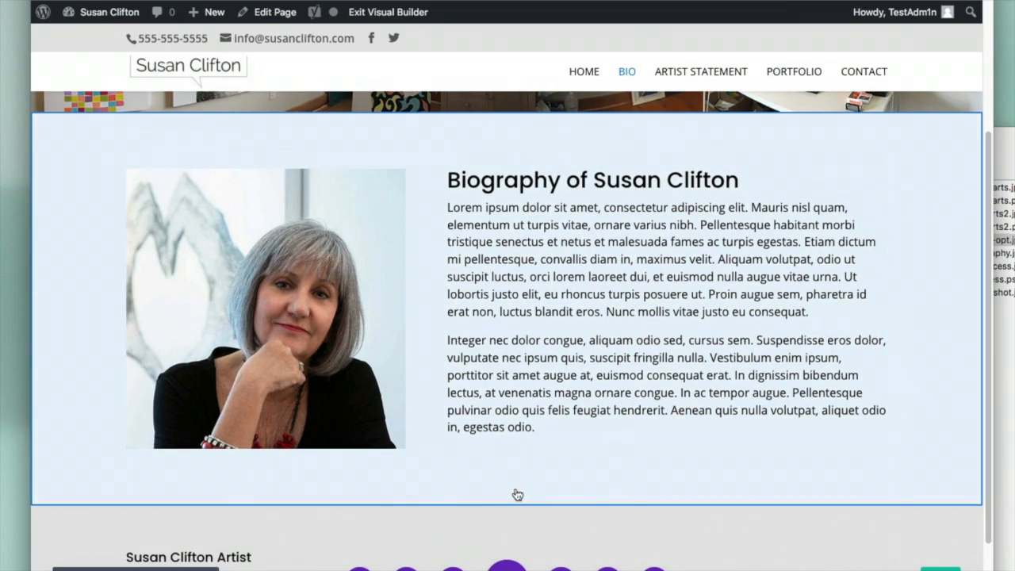
scroll(516, 487, down, 2)
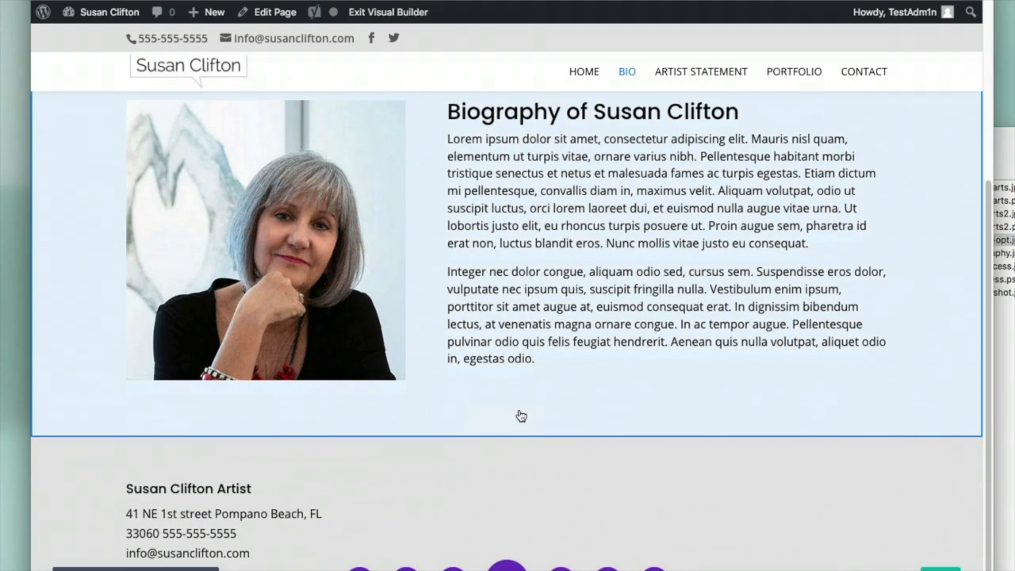
mouse_move(593, 435)
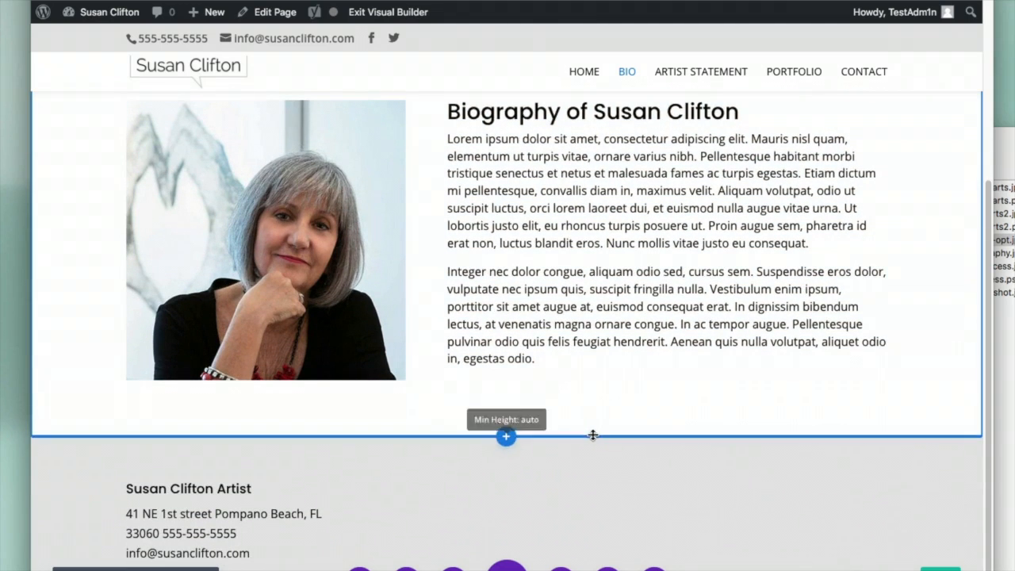
click(505, 439)
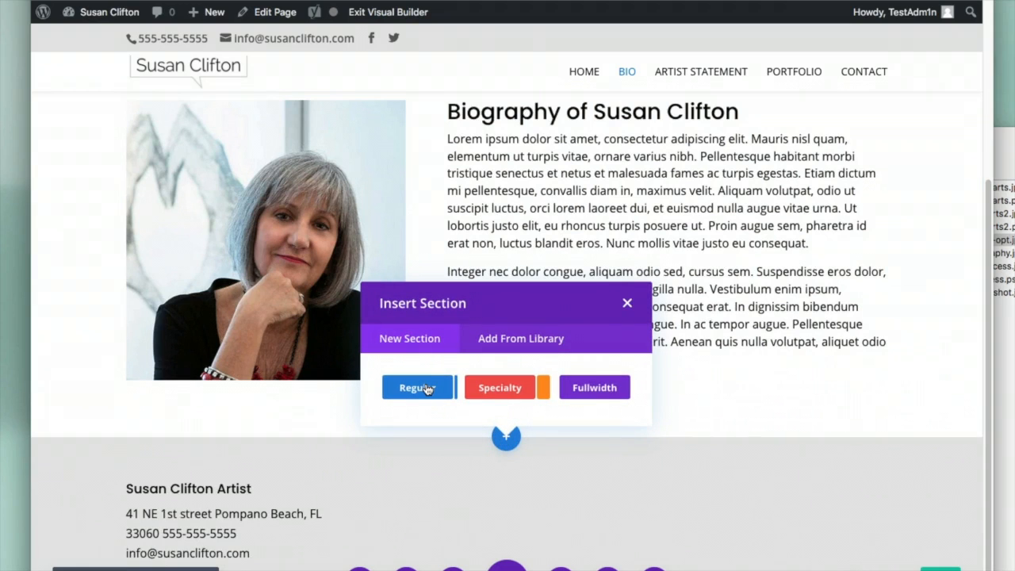
click(426, 389)
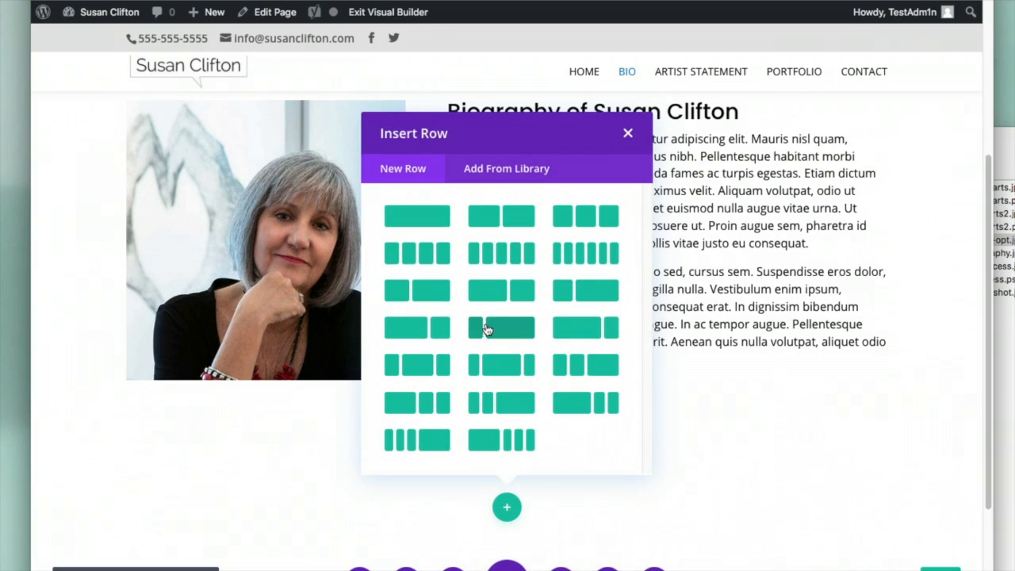
click(432, 331)
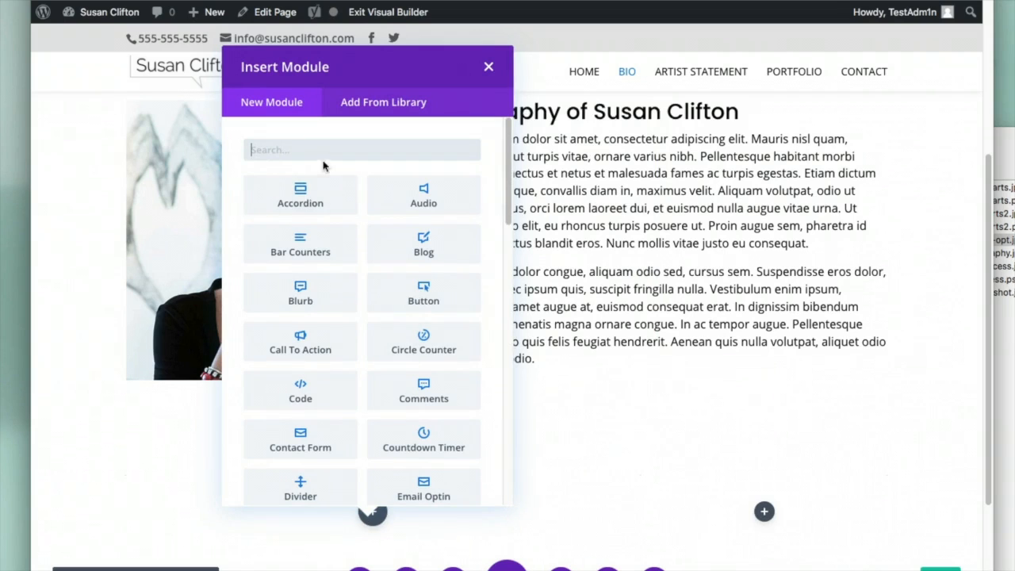
text(text)
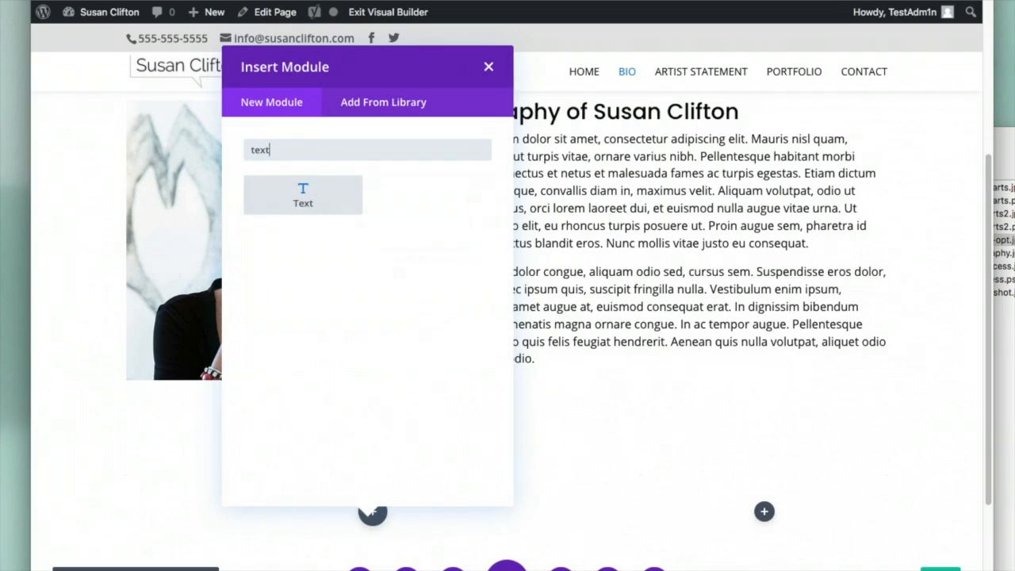
click(285, 190)
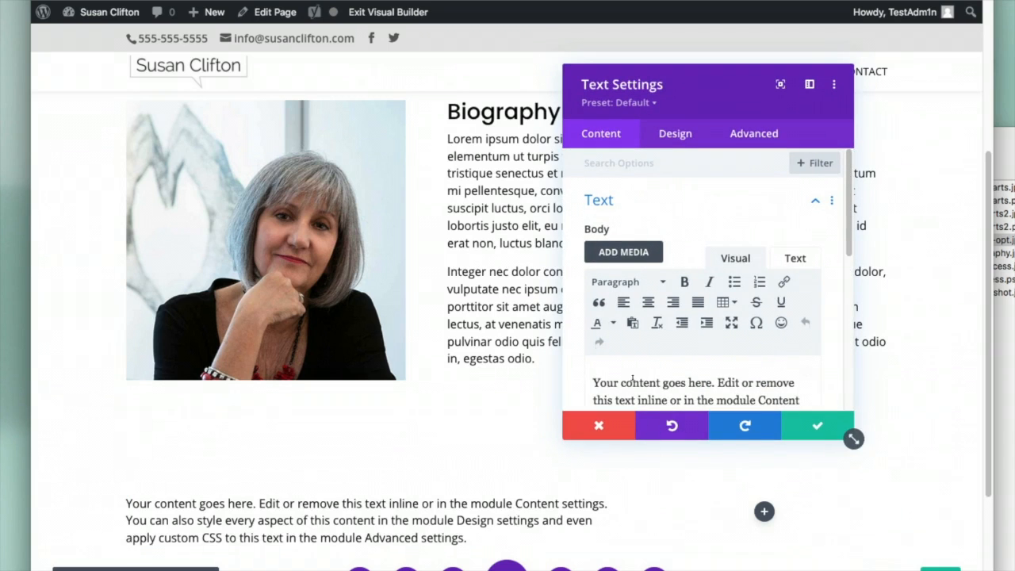
Replace the placeholder with the invitation to contact the artist about buying art, formatted as Heading 2
key(super+a)
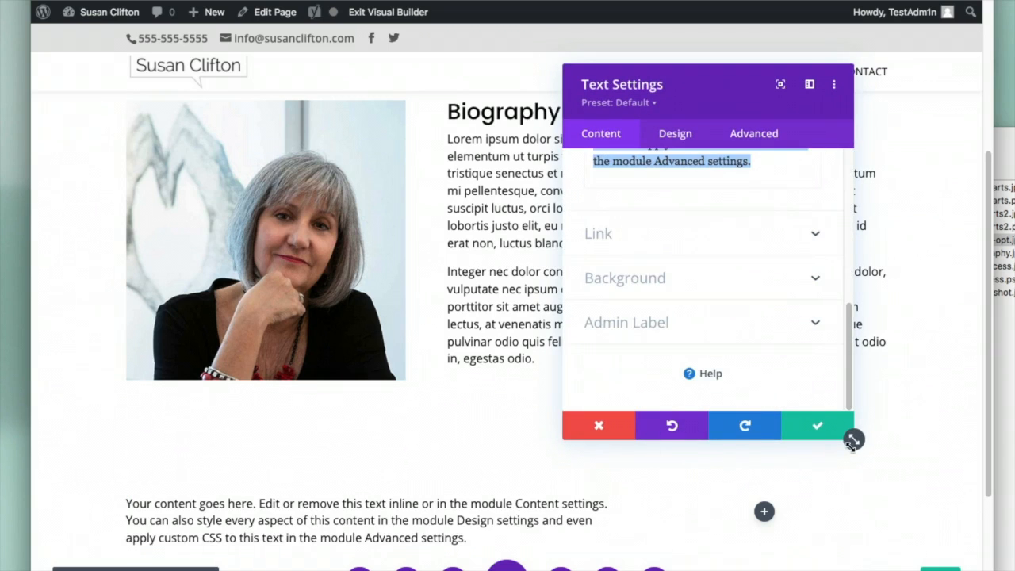
text(Co)
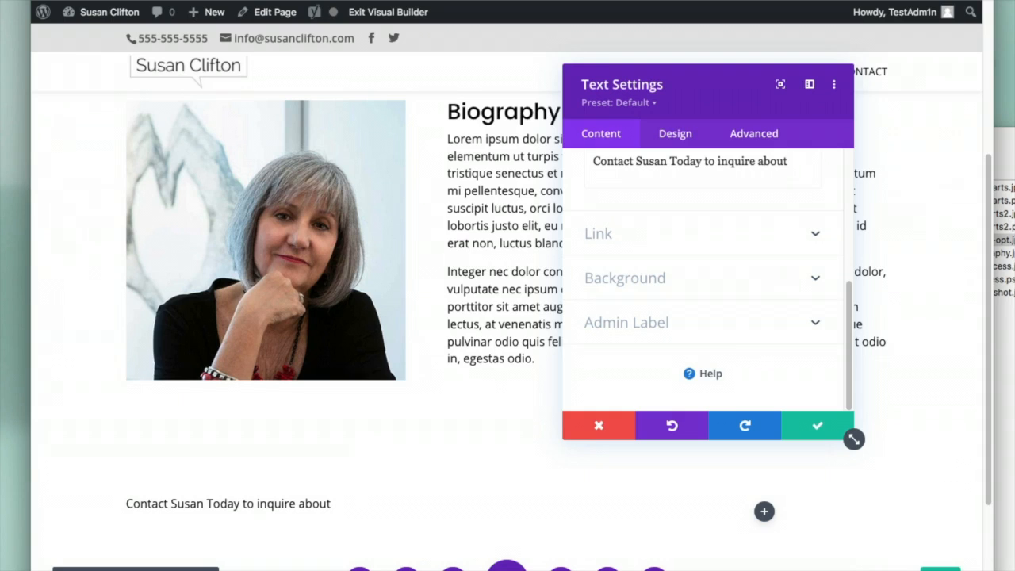
text(ng art)
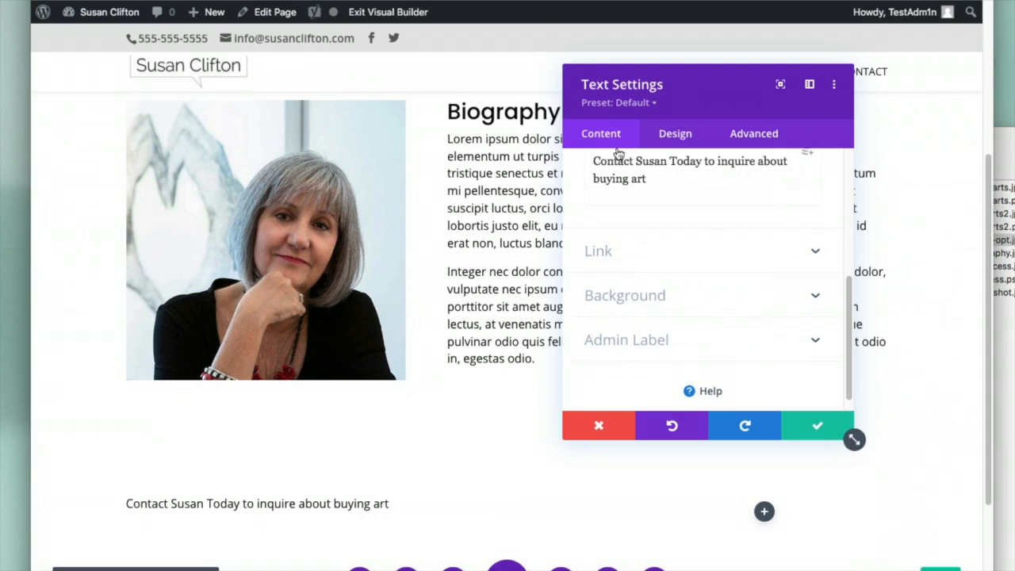
scroll(705, 278, up, 5)
drag(592, 359, 659, 373)
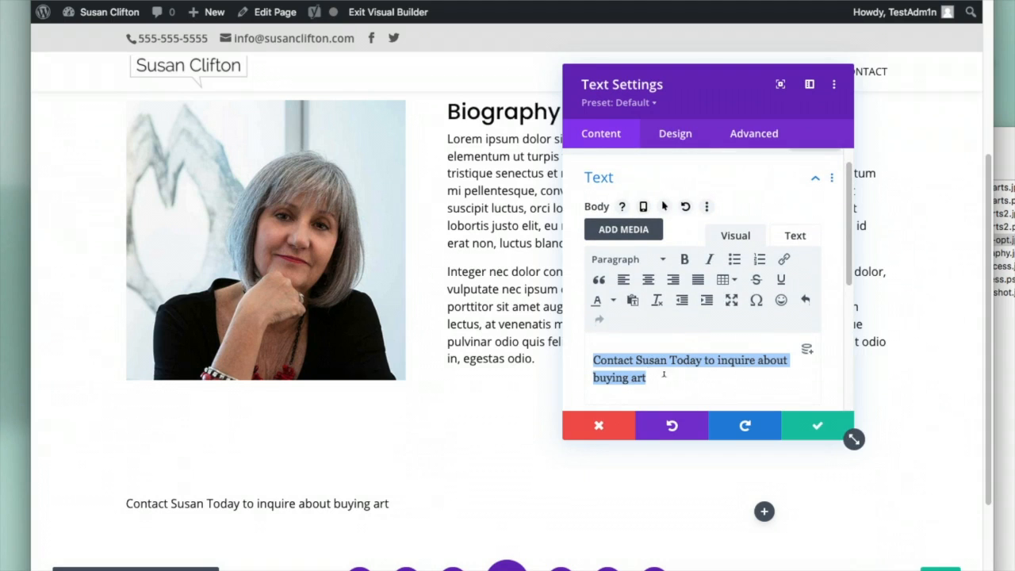
click(651, 261)
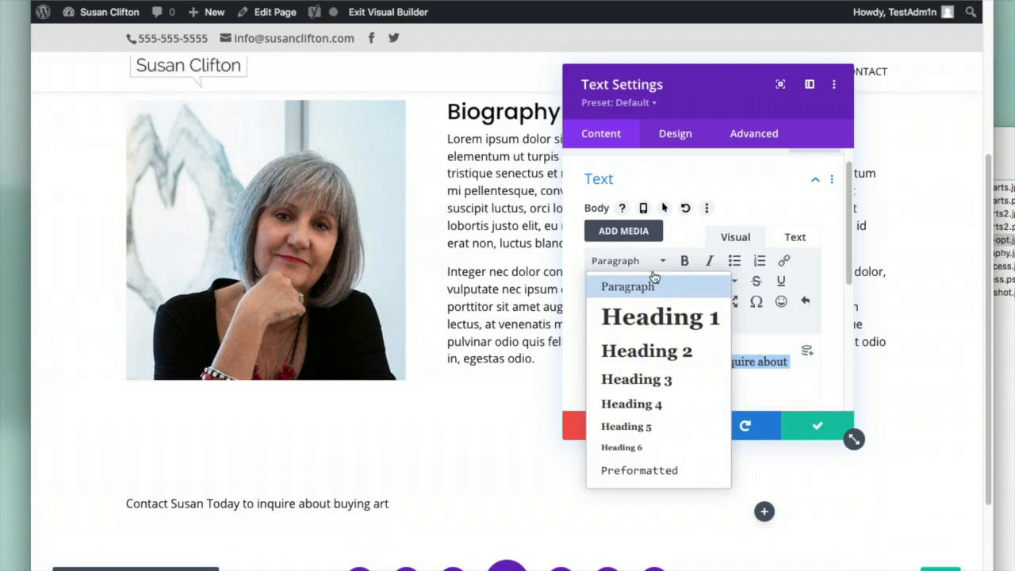
click(646, 353)
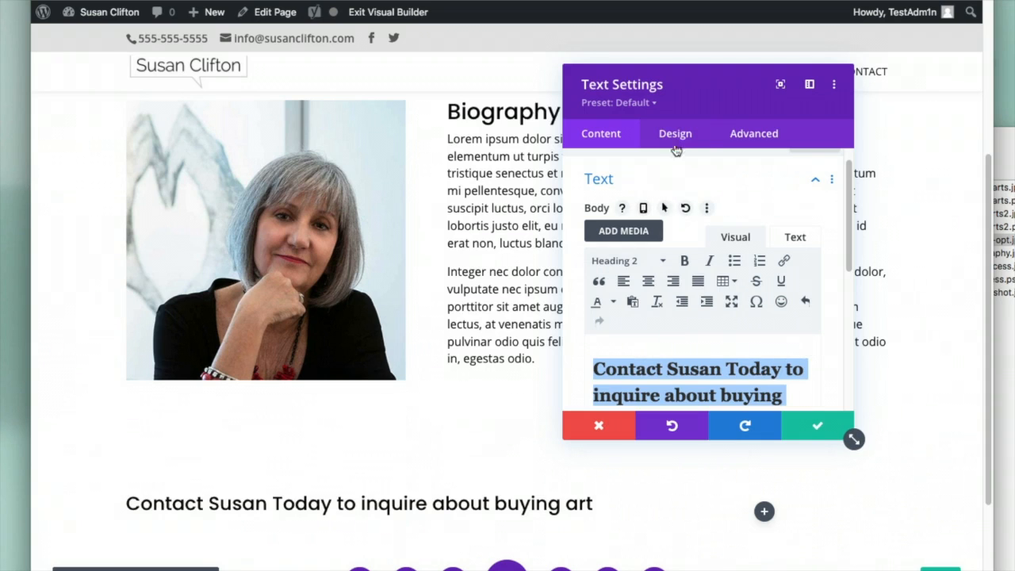
Set the Heading 2 text size to 36px and save the text module
click(676, 135)
click(639, 246)
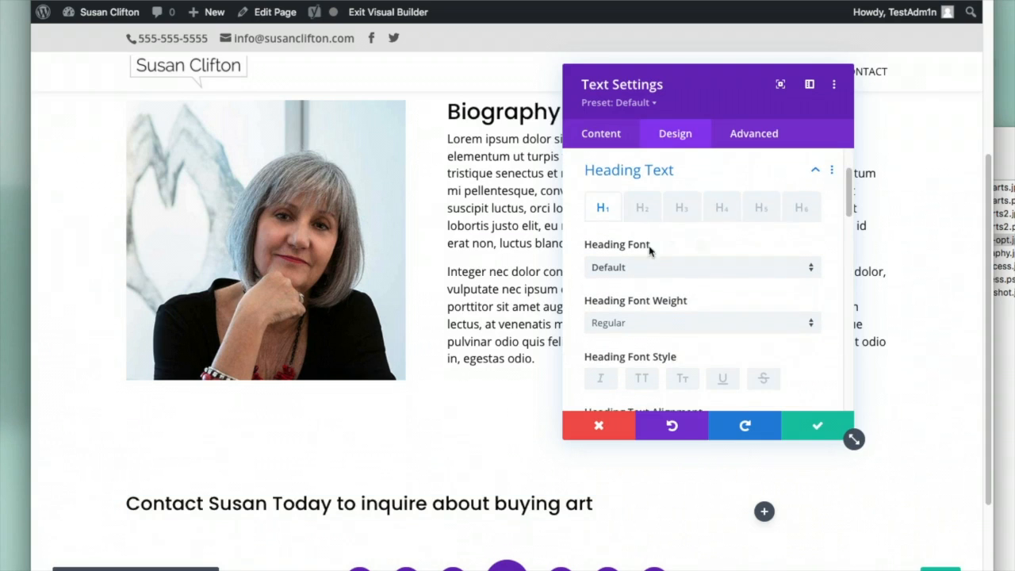
click(639, 219)
scroll(761, 333, down, 5)
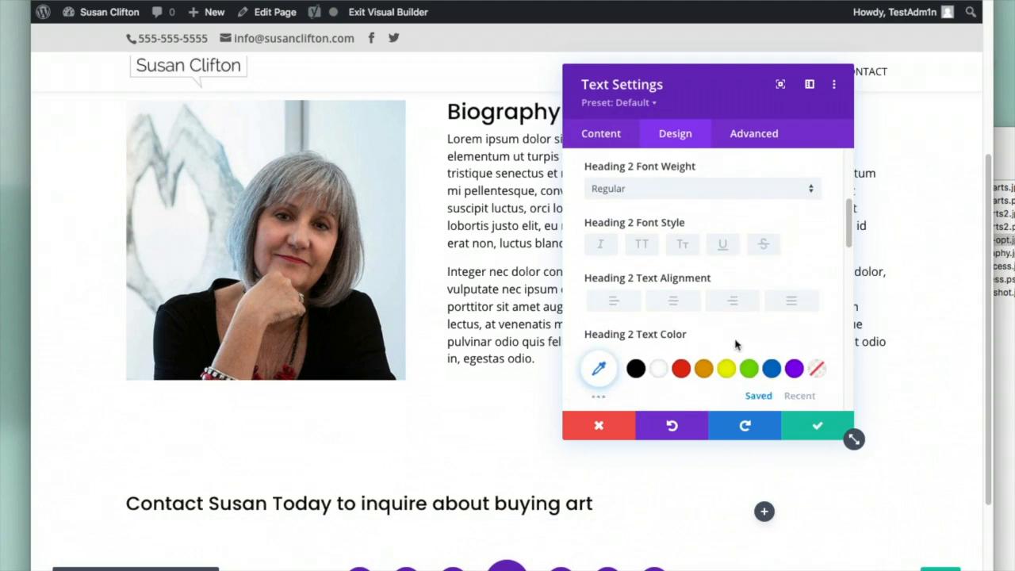
scroll(650, 357, down, 1)
drag(626, 389, 639, 389)
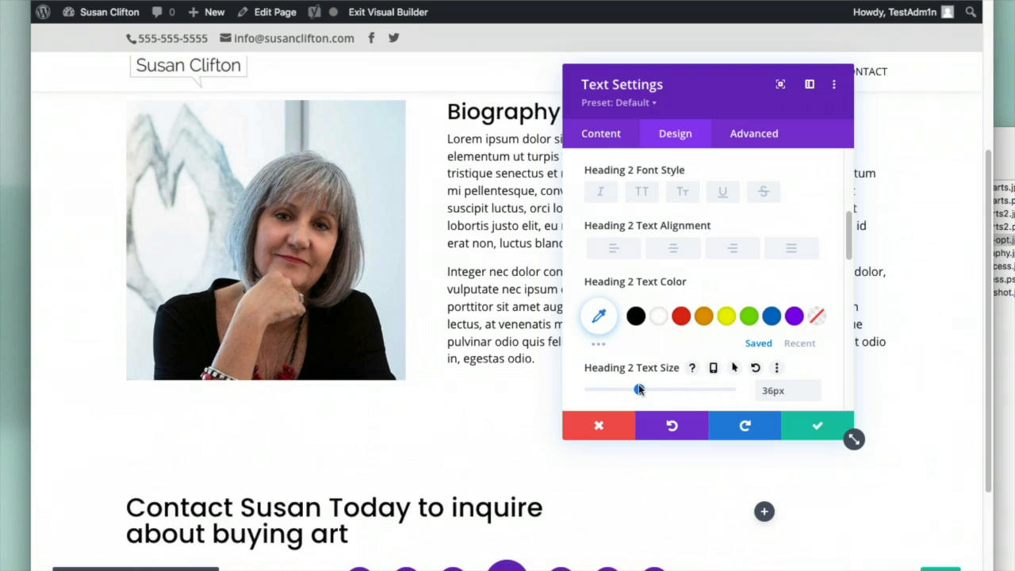
click(807, 427)
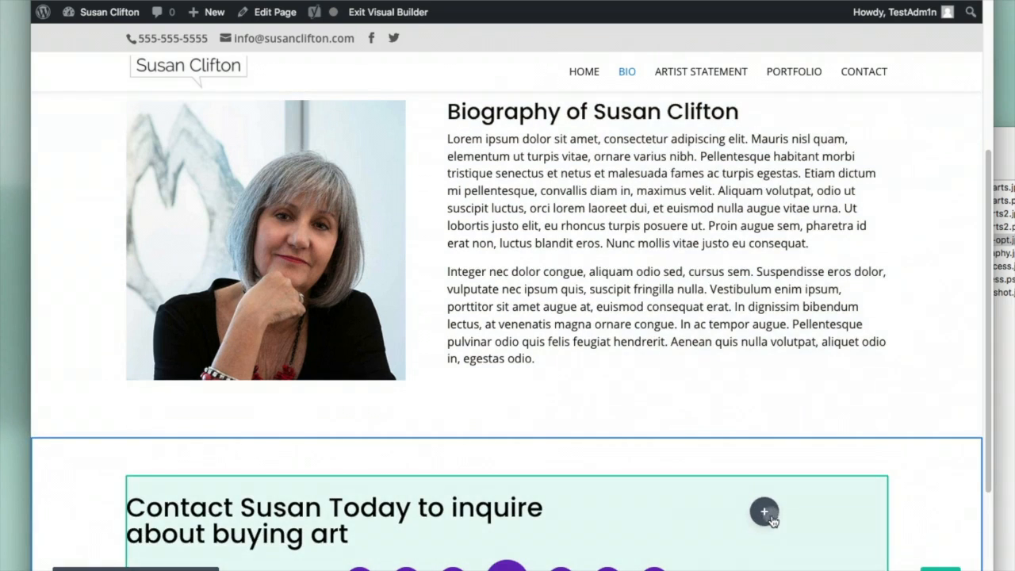
Add a Button module beside the contact heading and label it CONTACT
click(765, 512)
click(832, 295)
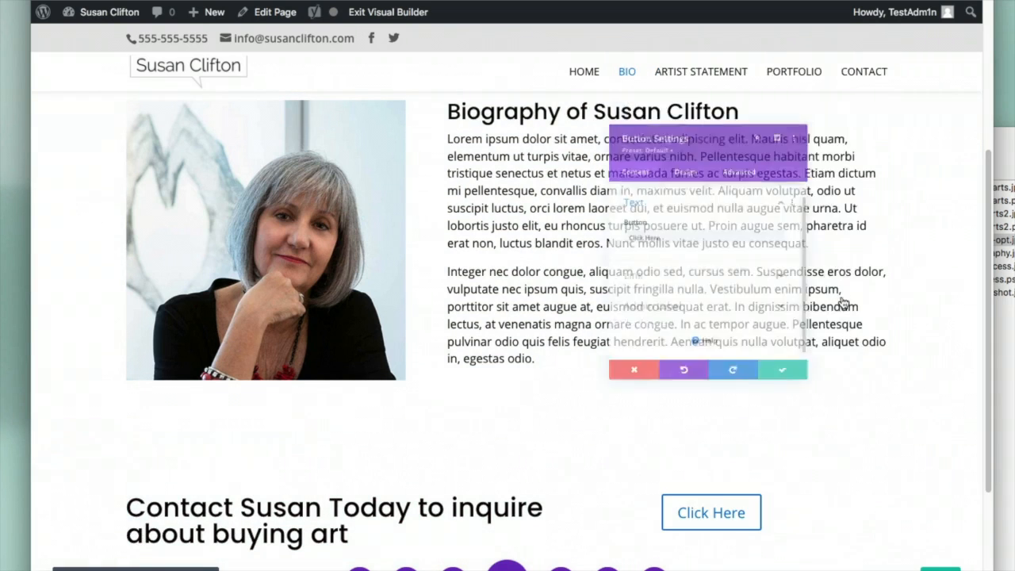
triple_click(623, 251)
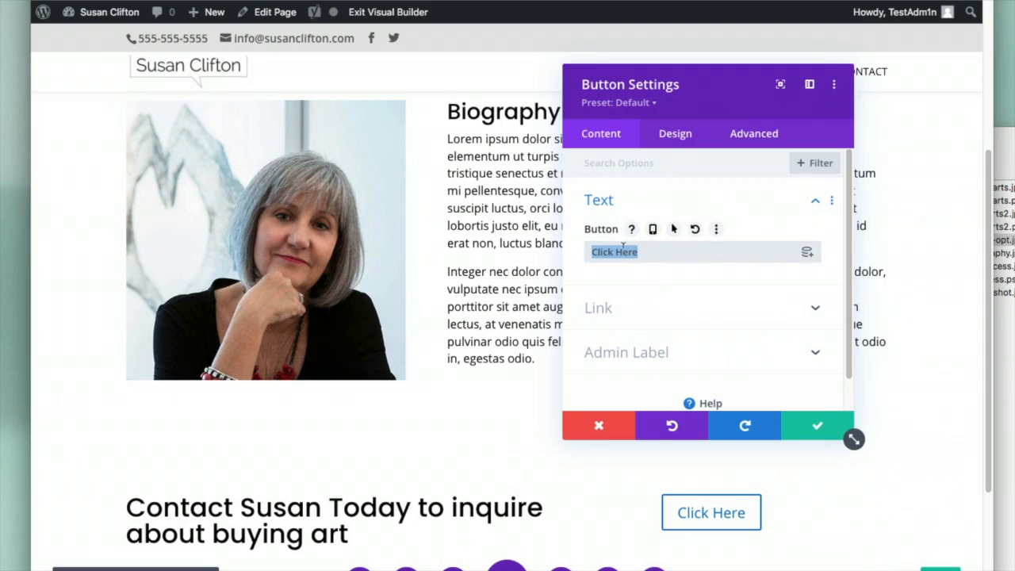
text(learn)
key(BackSpace)
key(BackSpace)
key(BackSpace)
key(BackSpace)
key(BackSpace)
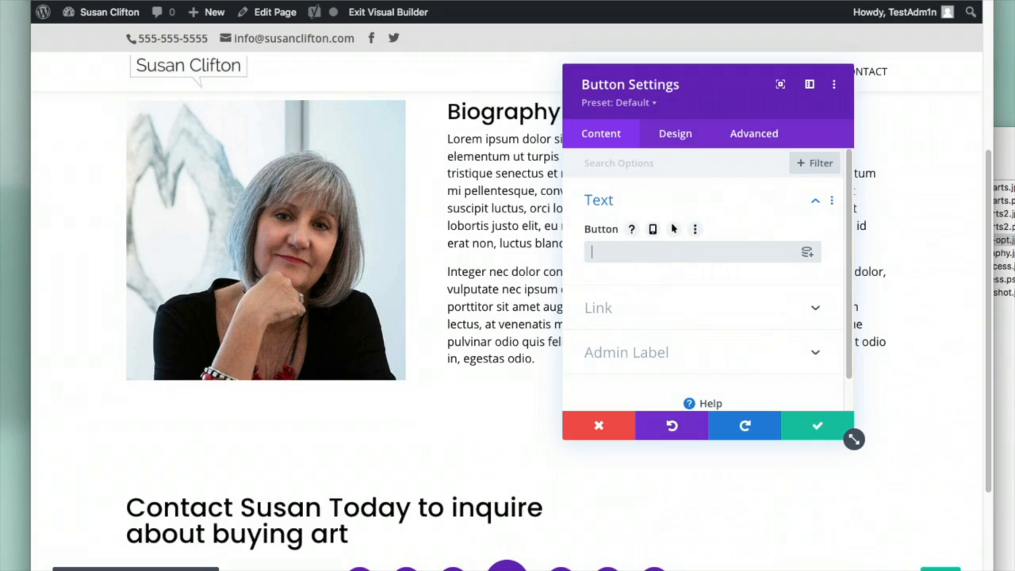
text(CONTACT)
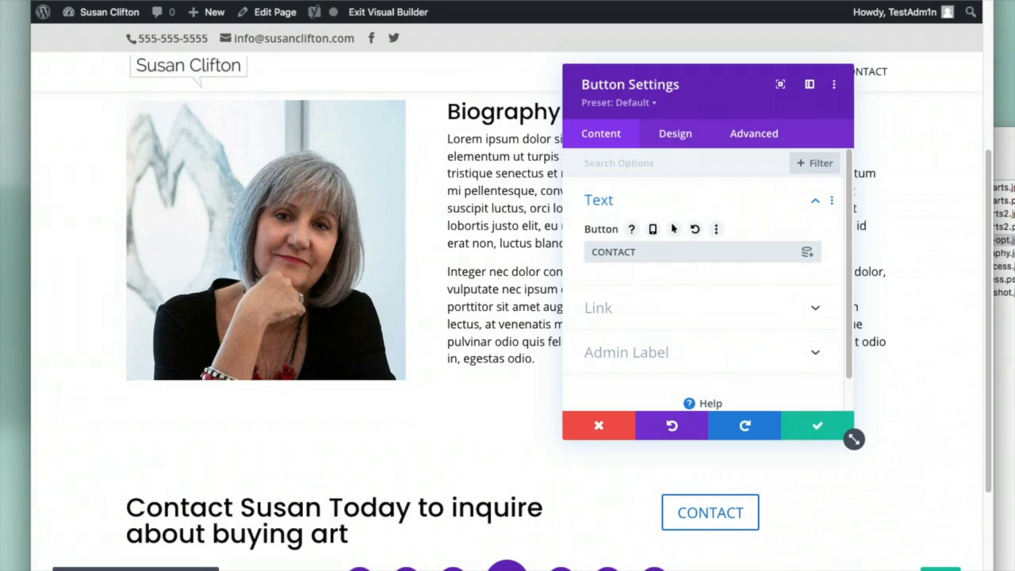
click(817, 425)
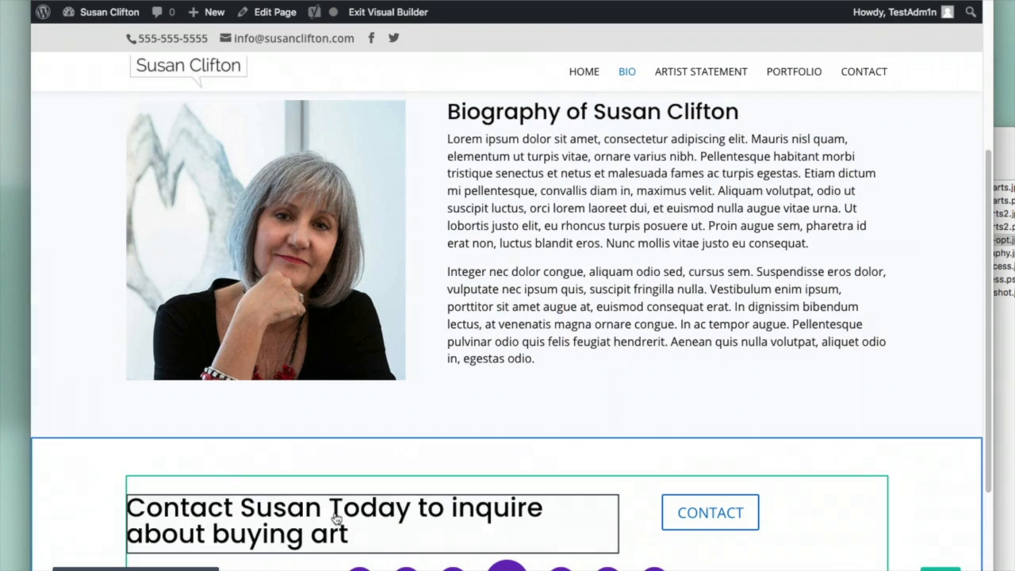
scroll(509, 500, down, 1)
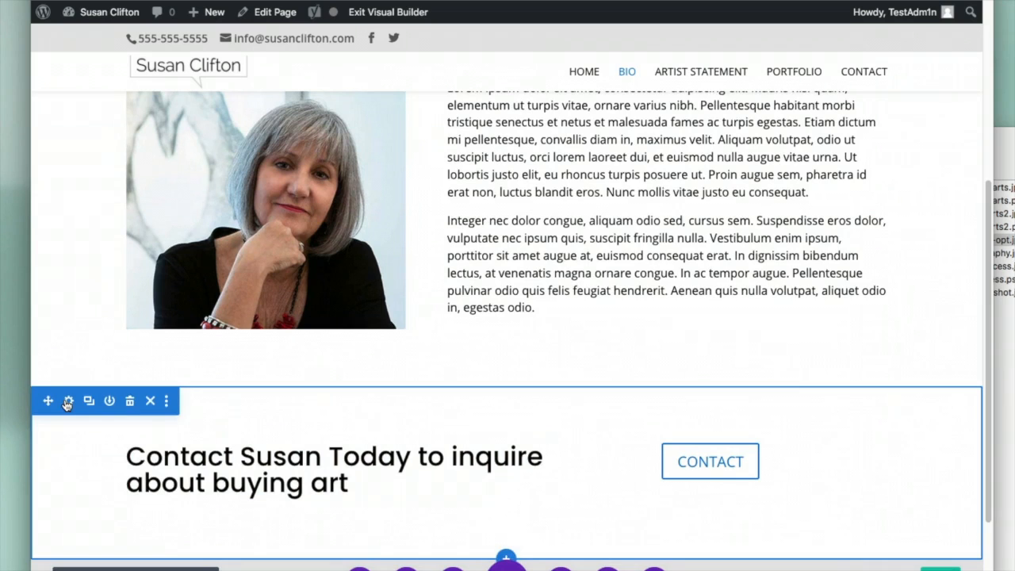
Give the contact section a solid blue #0c71c3 background colour
click(67, 402)
click(709, 241)
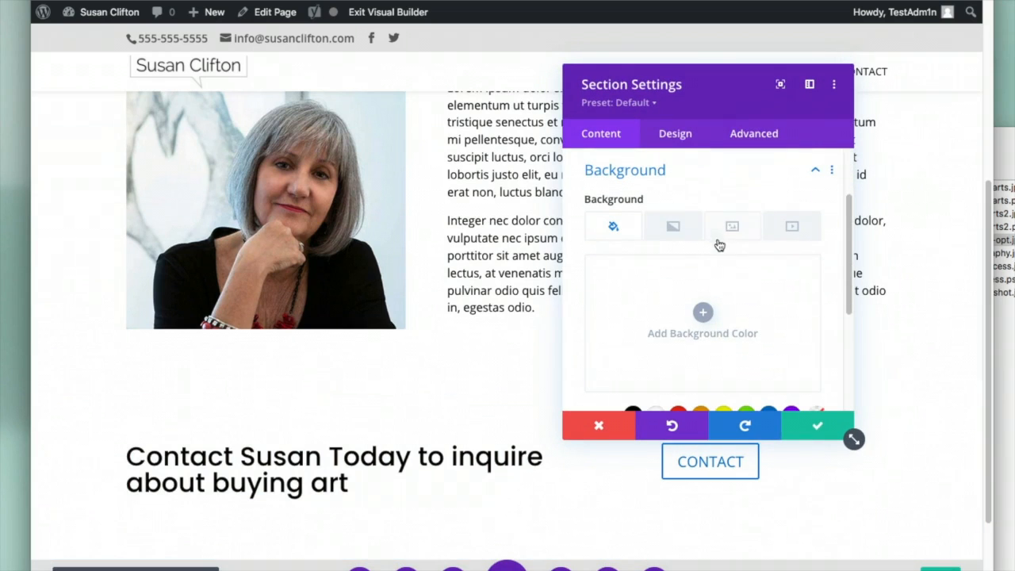
click(746, 307)
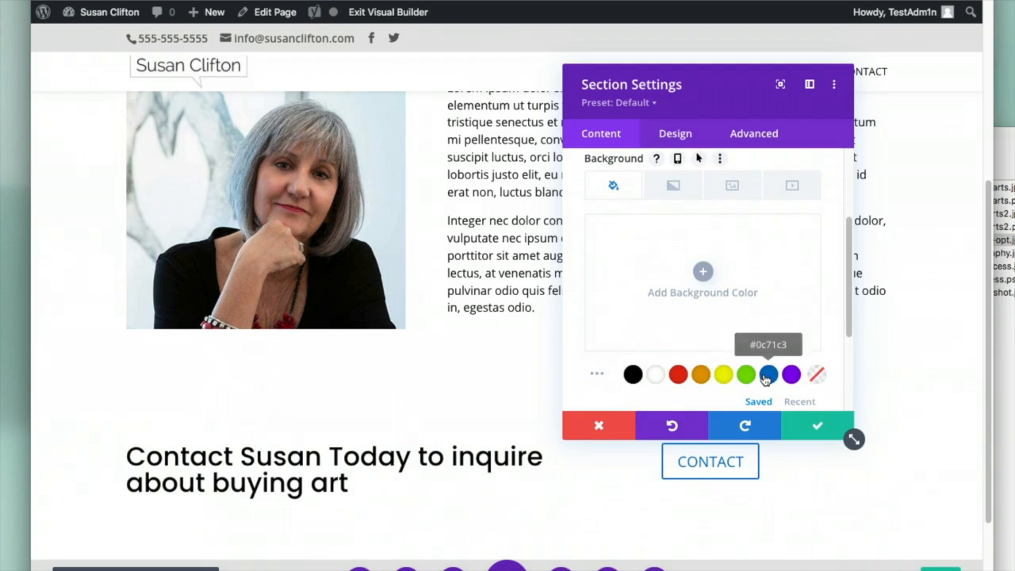
click(768, 375)
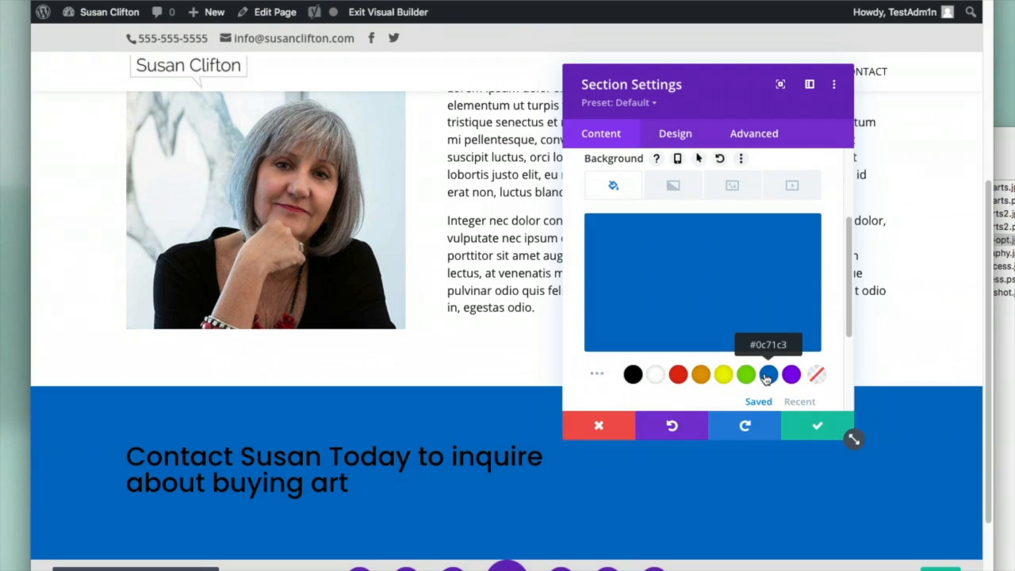
click(816, 425)
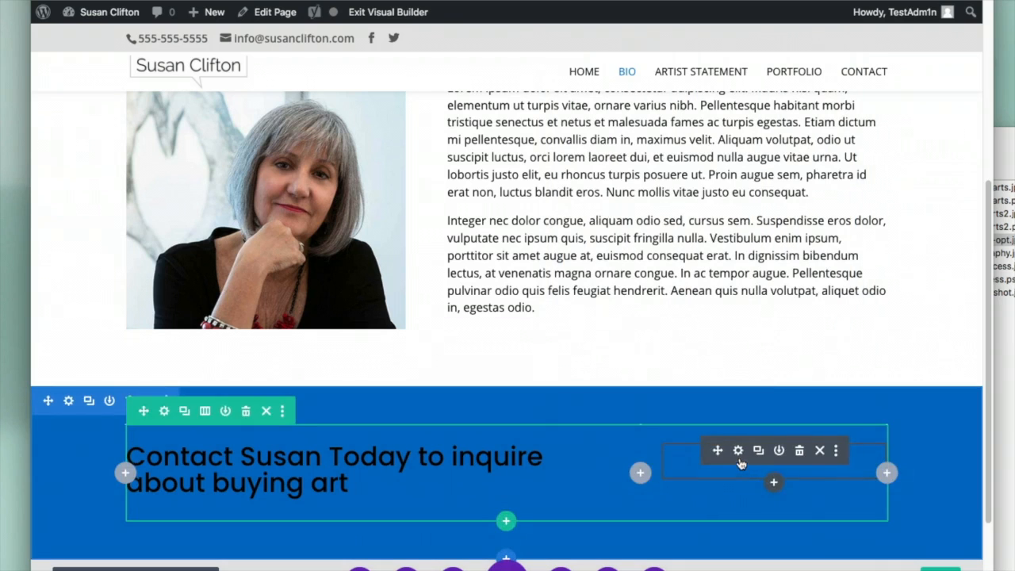
Enable custom styles on the CONTACT button and make its text white
click(738, 451)
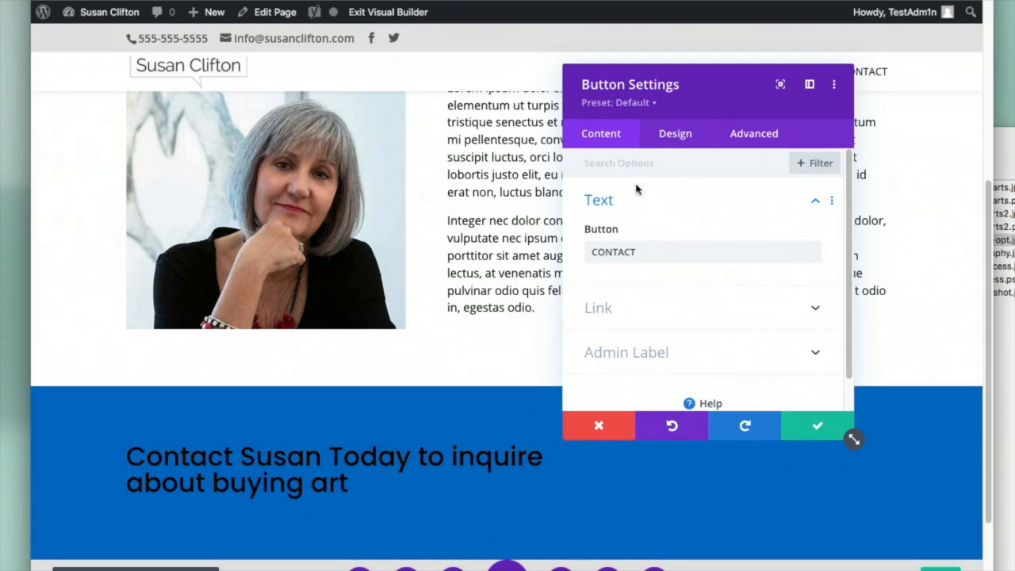
click(679, 135)
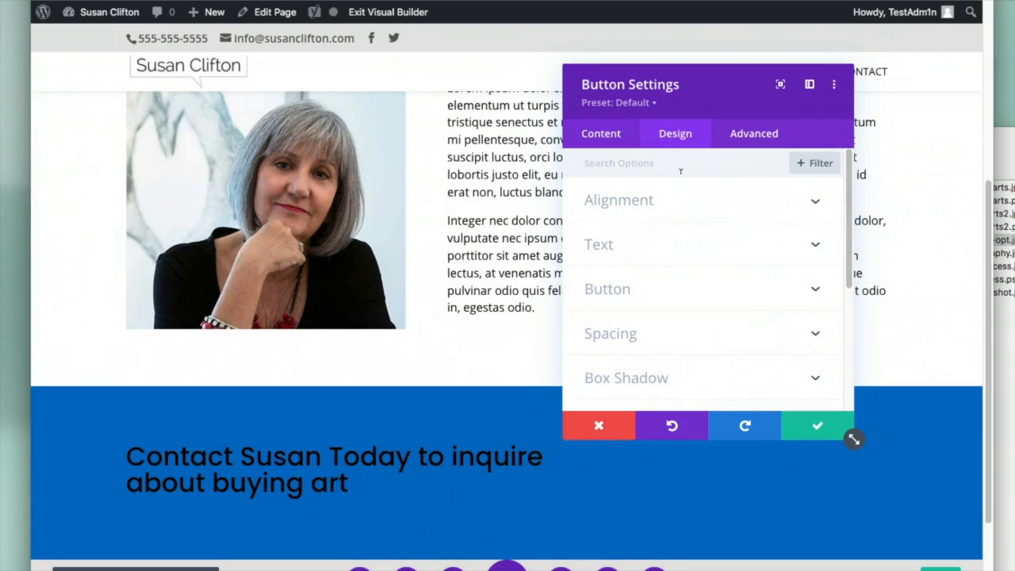
click(616, 284)
click(615, 236)
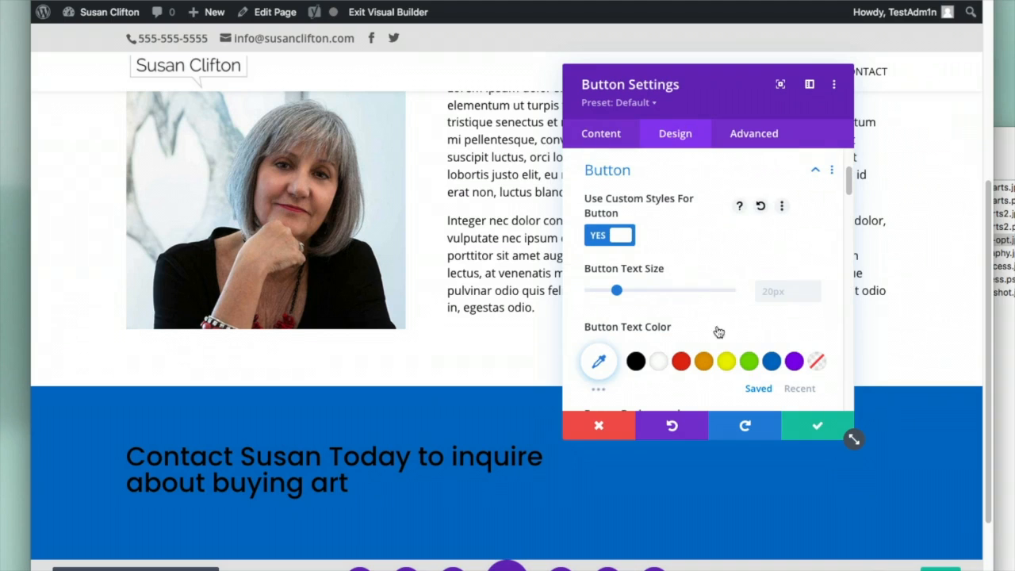
click(659, 363)
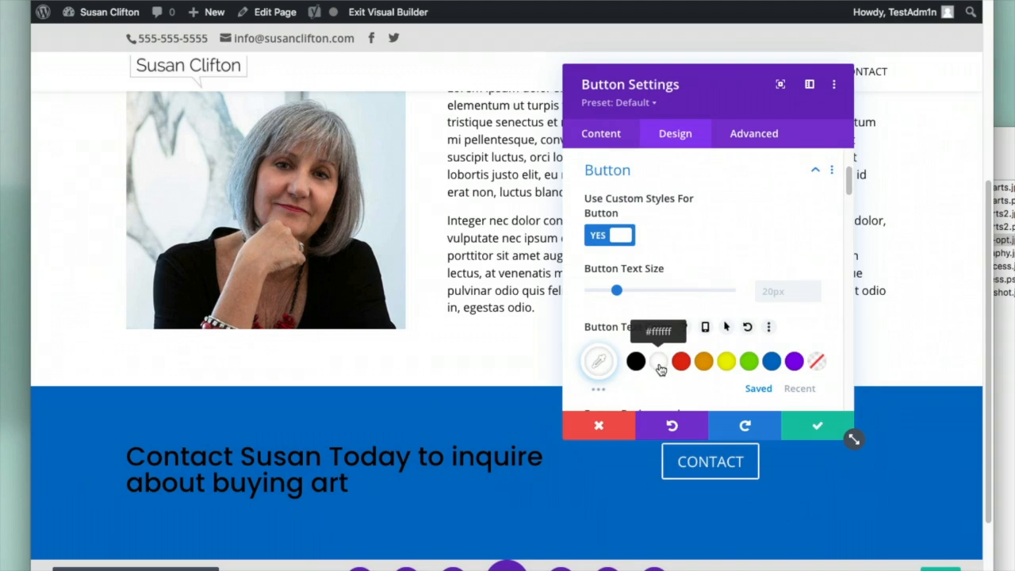
click(816, 431)
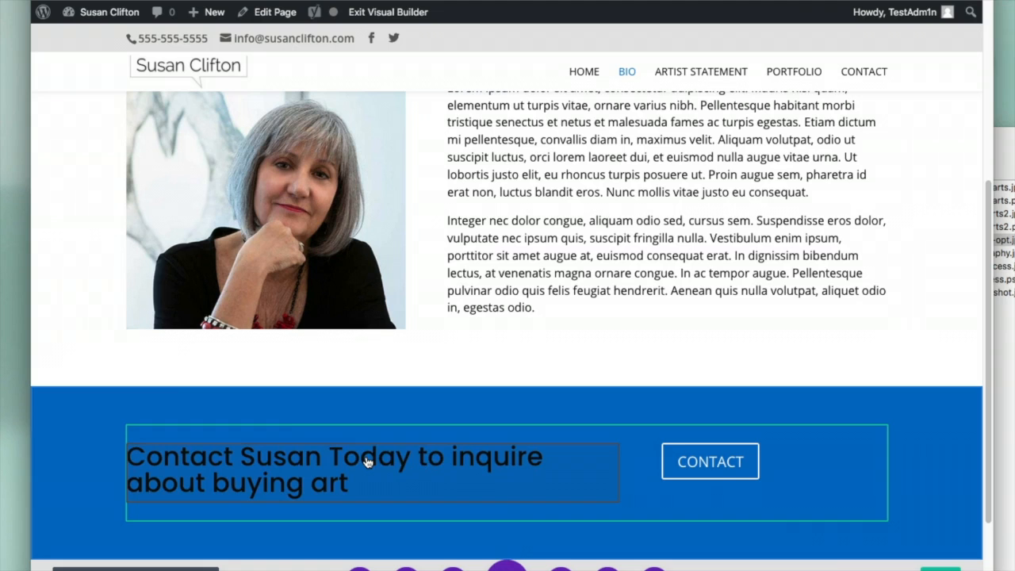
Set the contact text module's Heading 2 text colour to white
mouse_move(367, 462)
click(337, 455)
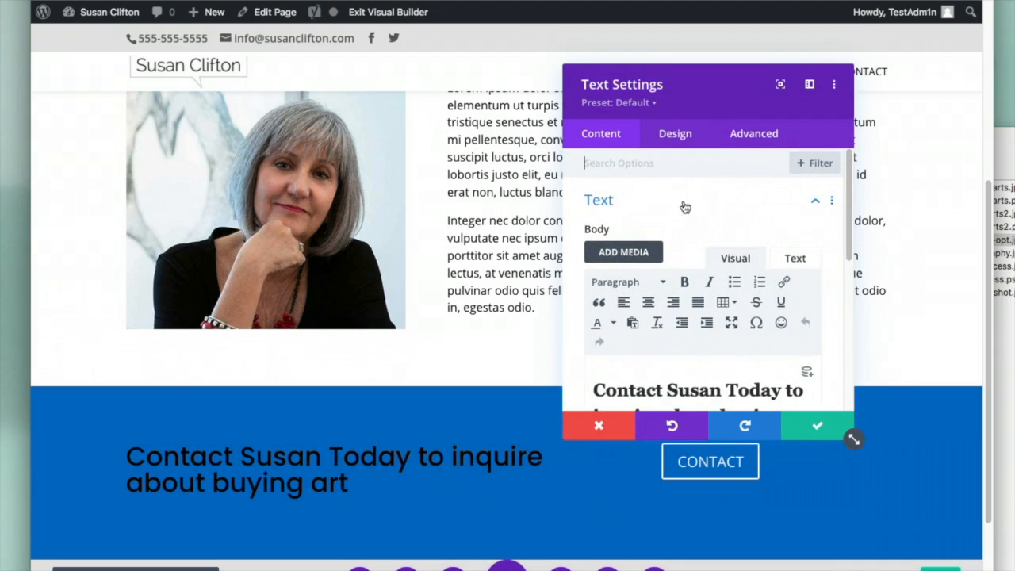
click(675, 134)
click(635, 260)
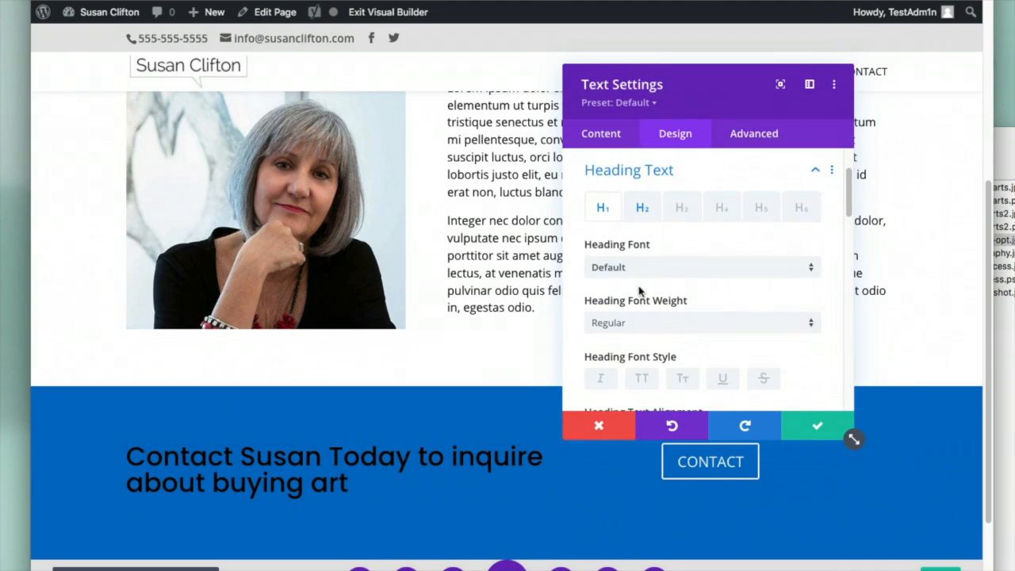
click(643, 209)
scroll(722, 381, down, 5)
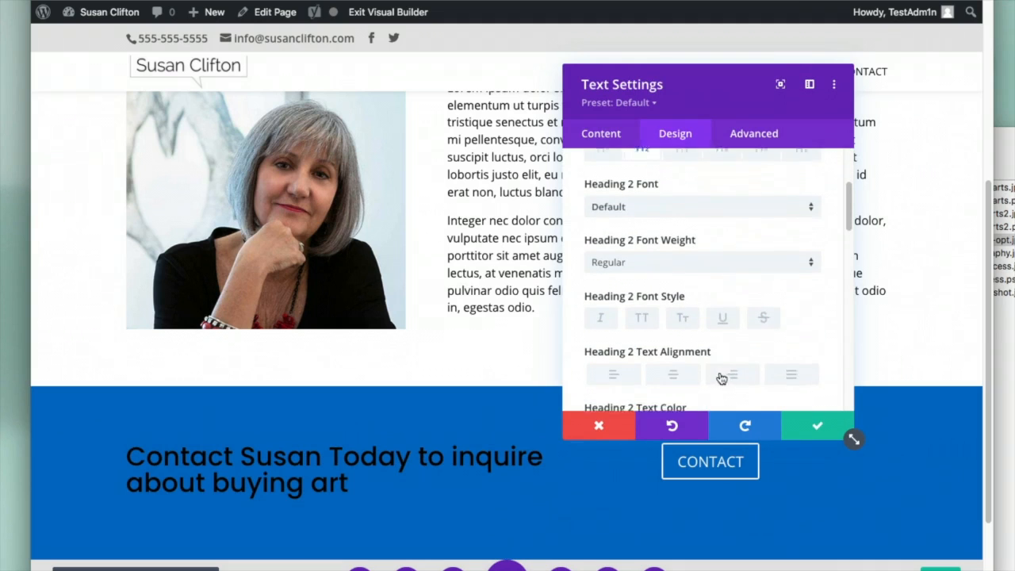
click(657, 343)
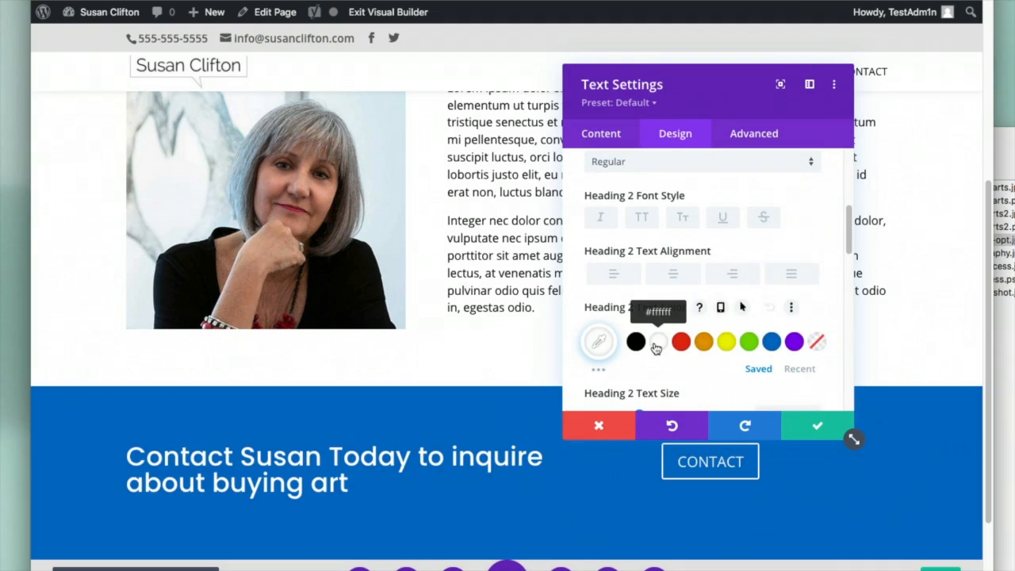
click(807, 425)
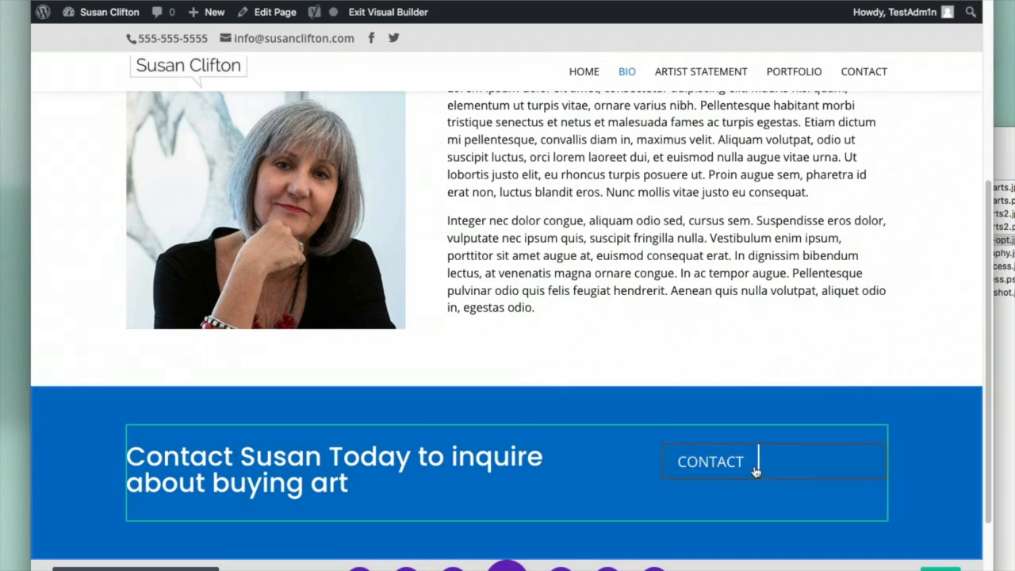
Copy the CONTACT menu item's link address to use for the button
mouse_move(737, 456)
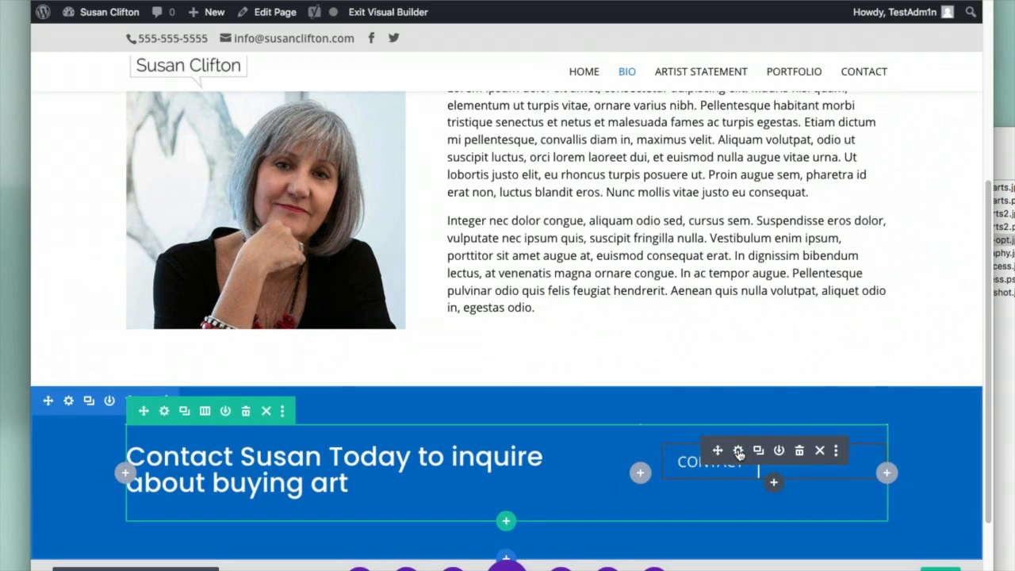
click(738, 450)
click(700, 306)
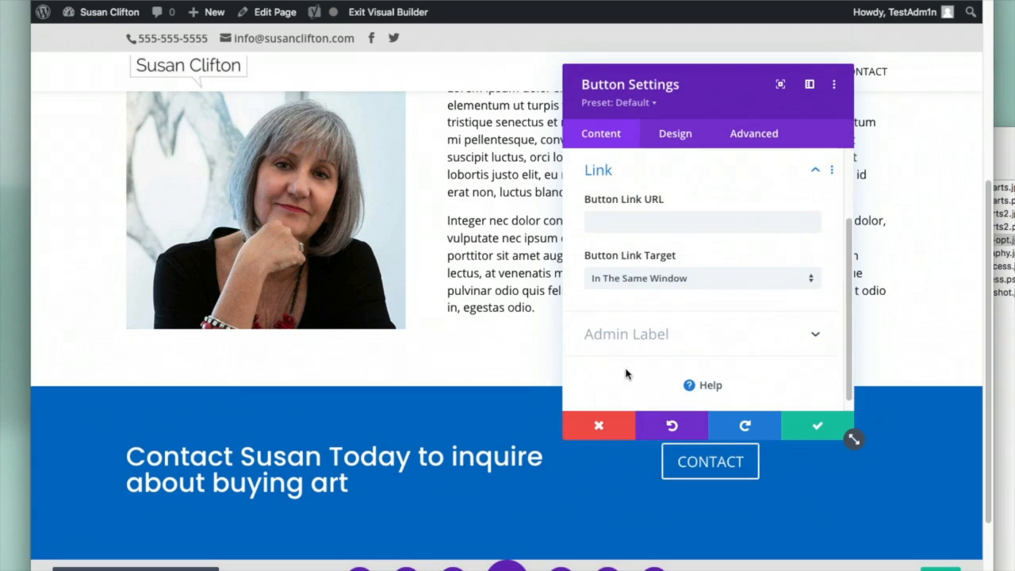
click(622, 218)
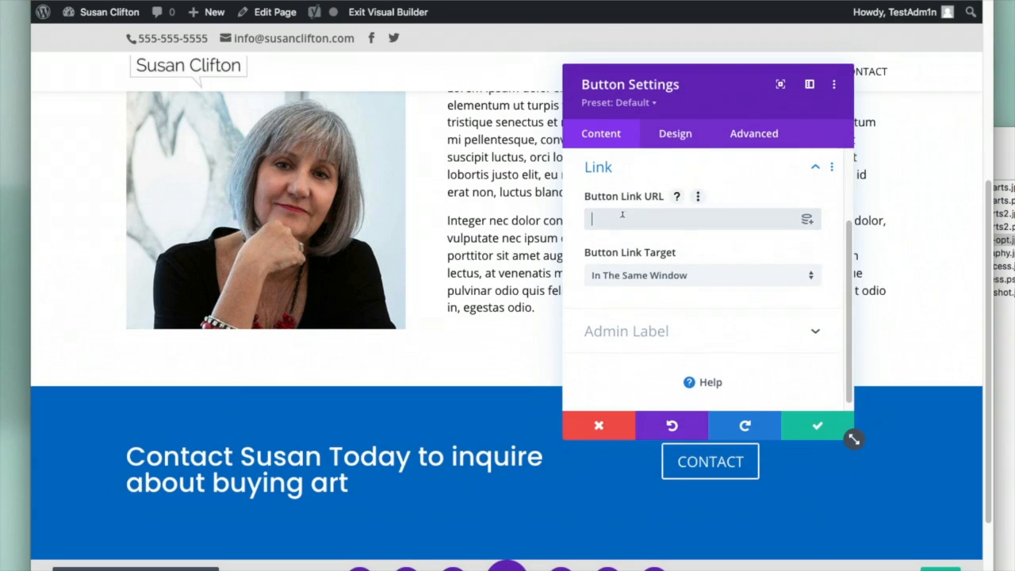
scroll(754, 259, up, 2)
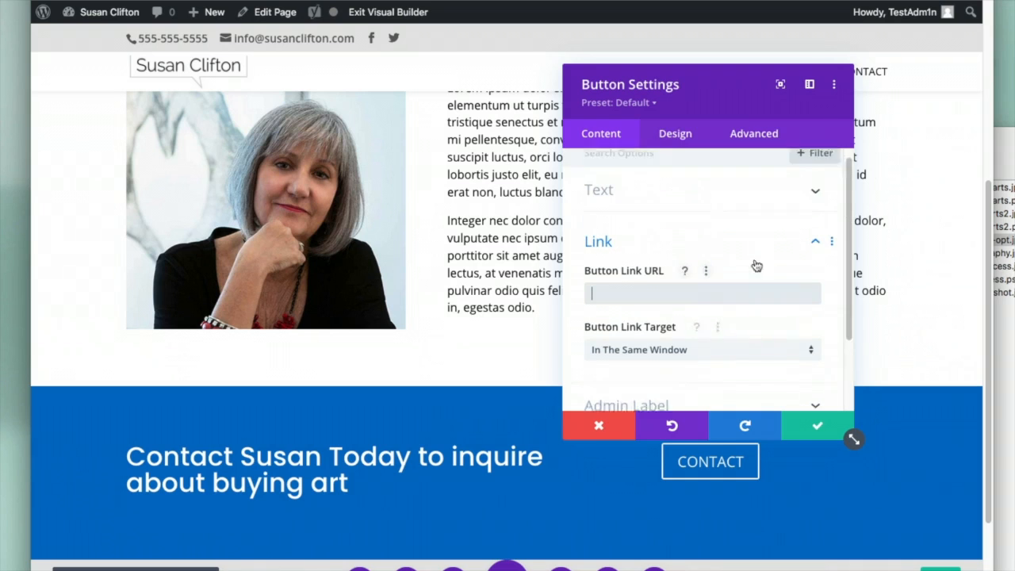
click(801, 428)
scroll(890, 325, up, 5)
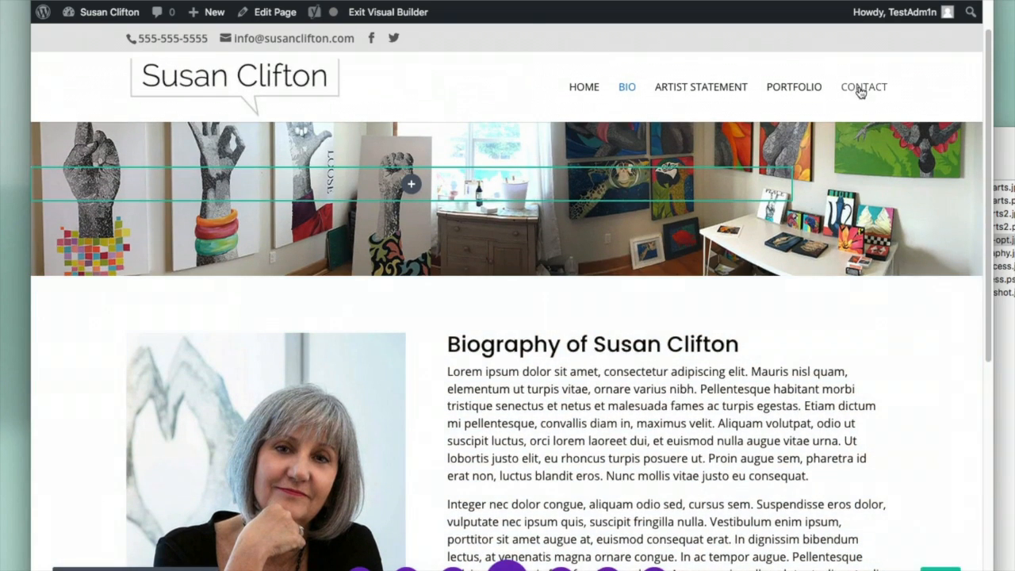
right_click(858, 90)
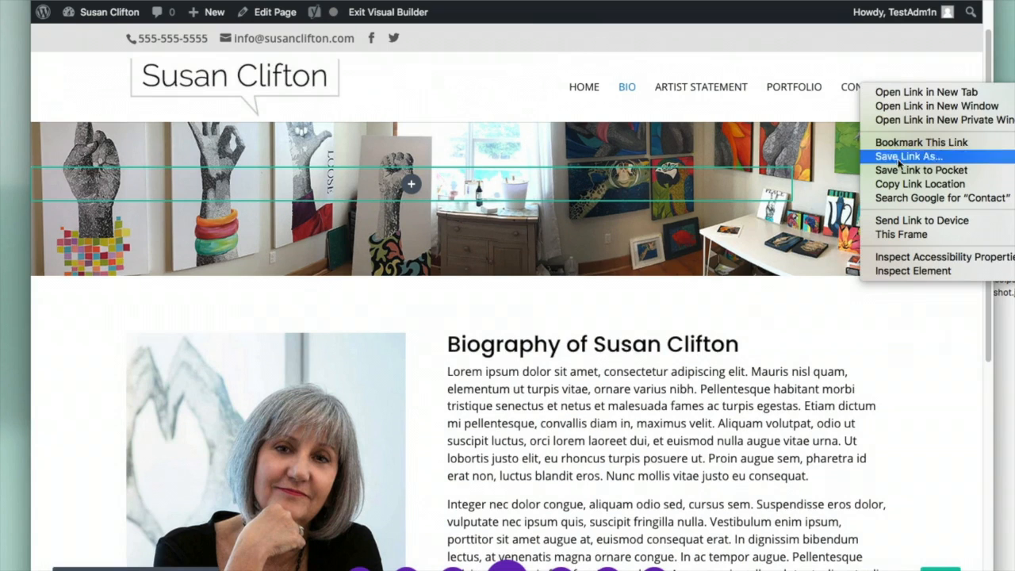
click(901, 184)
scroll(748, 392, down, 5)
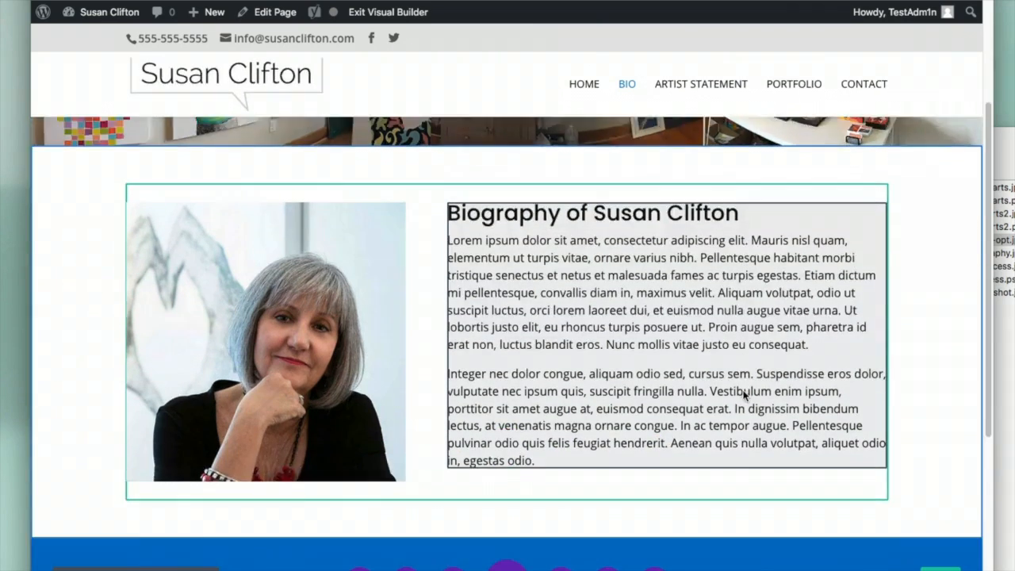
mouse_move(719, 450)
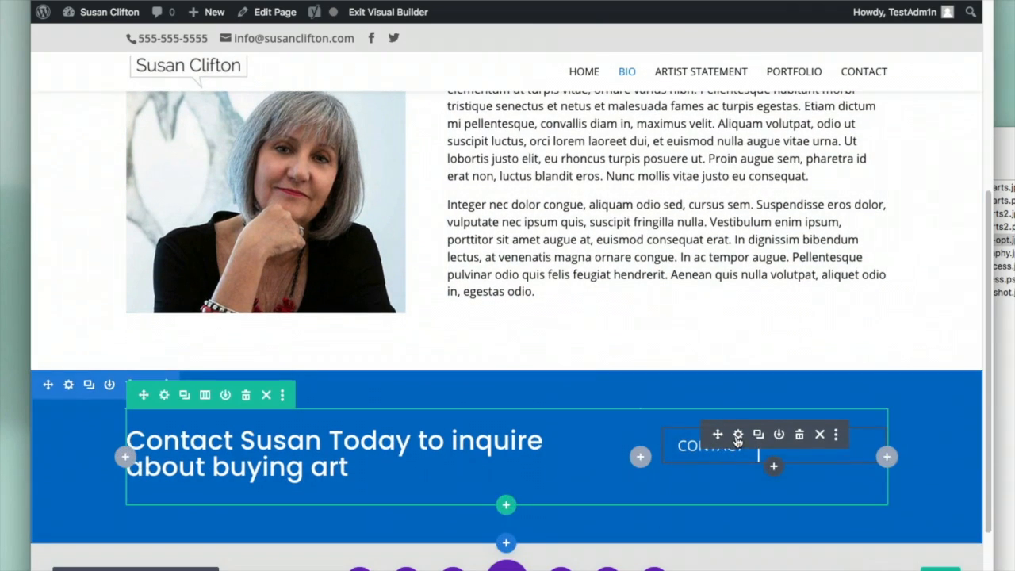
click(738, 436)
click(632, 304)
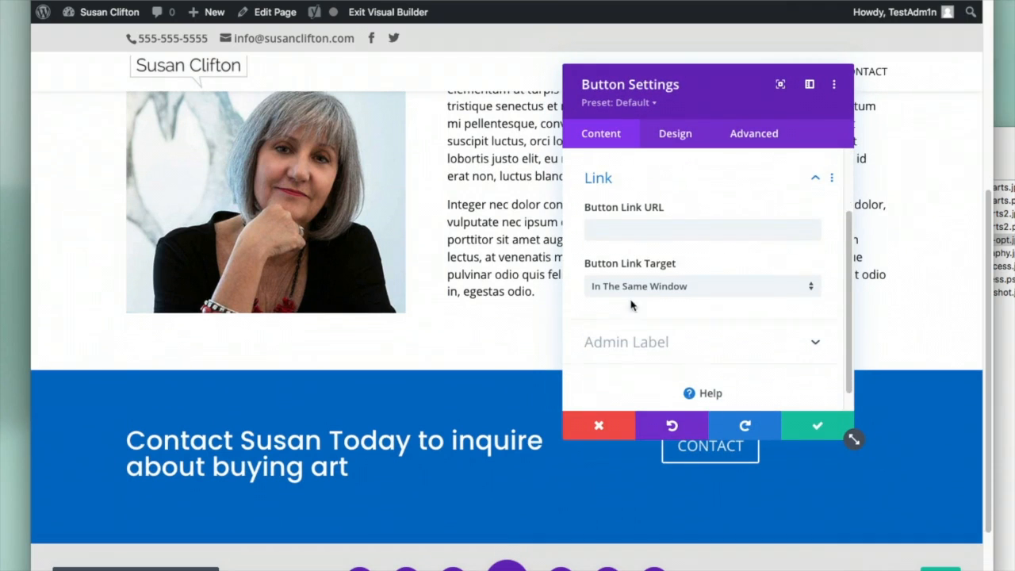
click(612, 218)
key(ctrl+v)
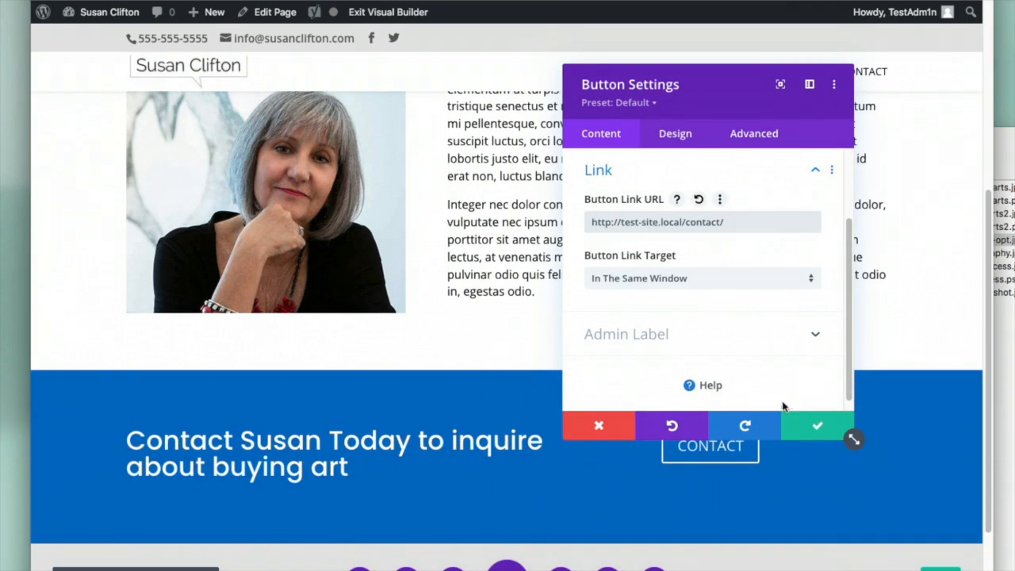
click(817, 433)
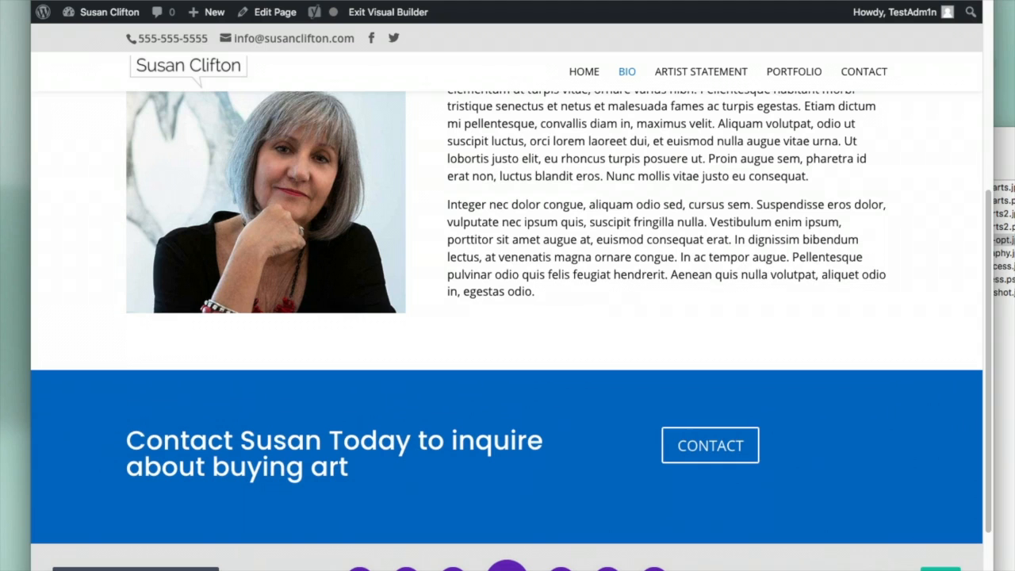
Preview the Bio page at tablet width and scroll through it
click(177, 569)
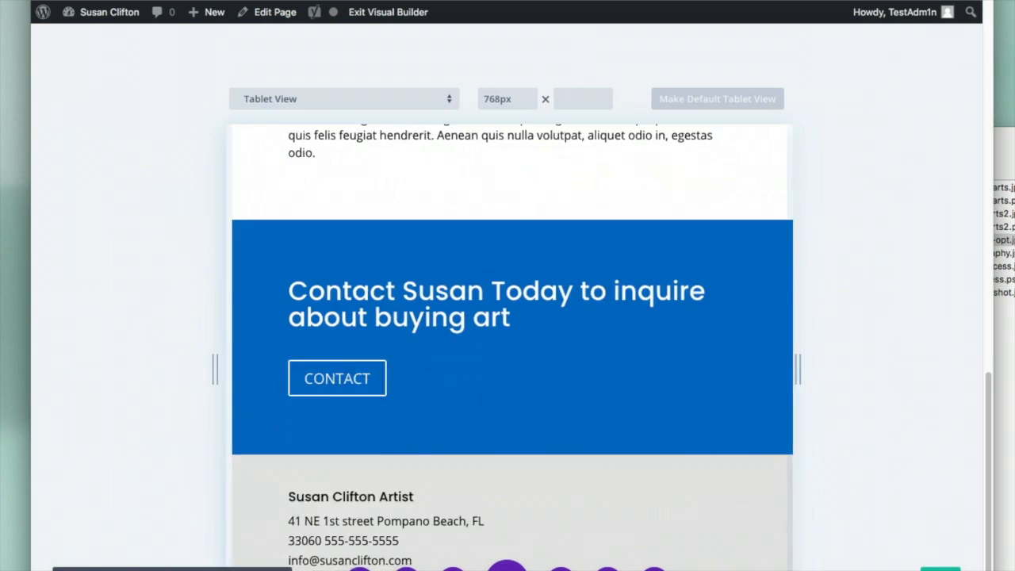
scroll(584, 460, up, 6)
scroll(585, 460, up, 5)
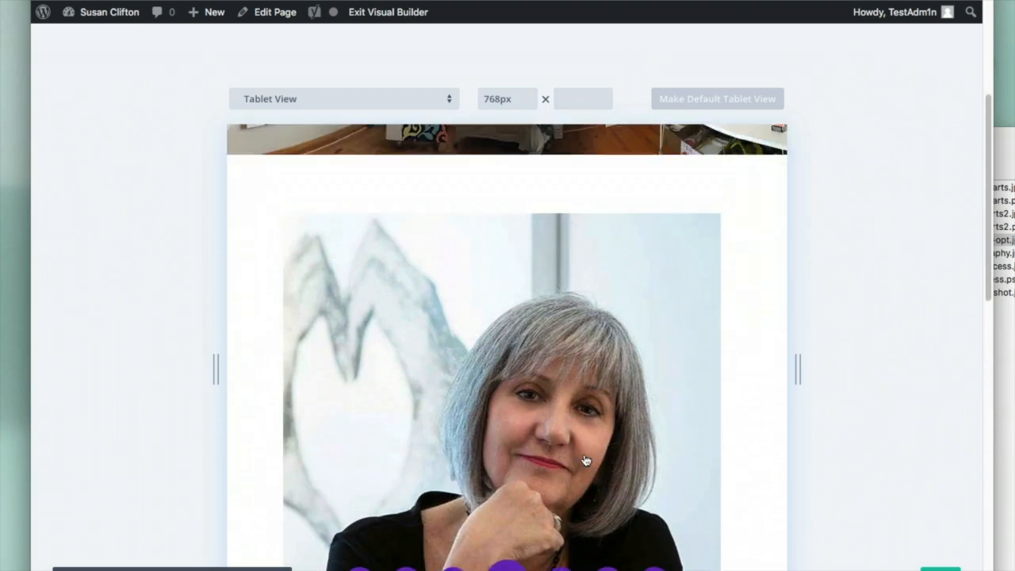
scroll(584, 460, down, 15)
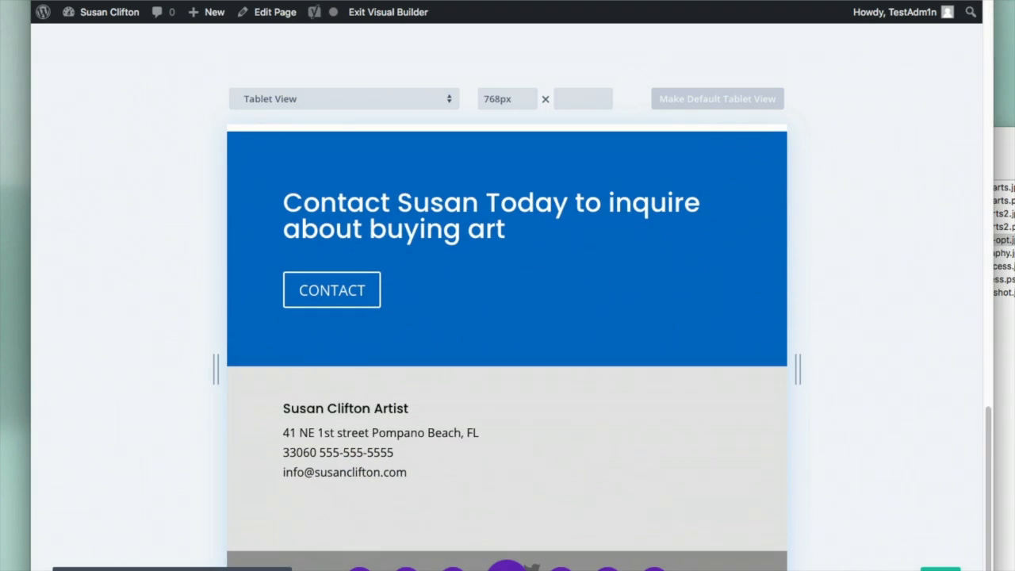
Preview the Bio page at phone width and scroll through it
click(208, 568)
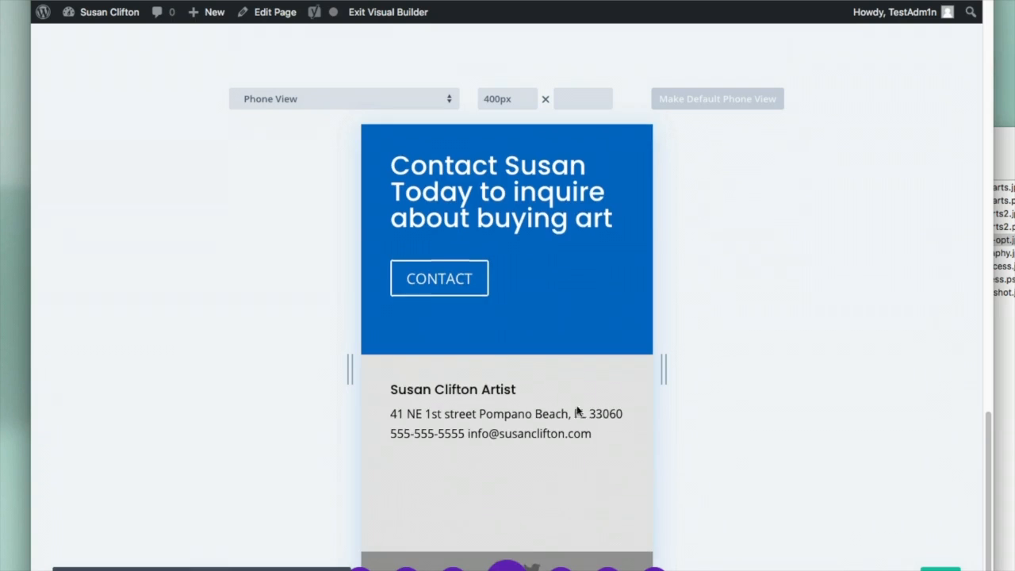
scroll(578, 411, up, 20)
scroll(578, 411, down, 8)
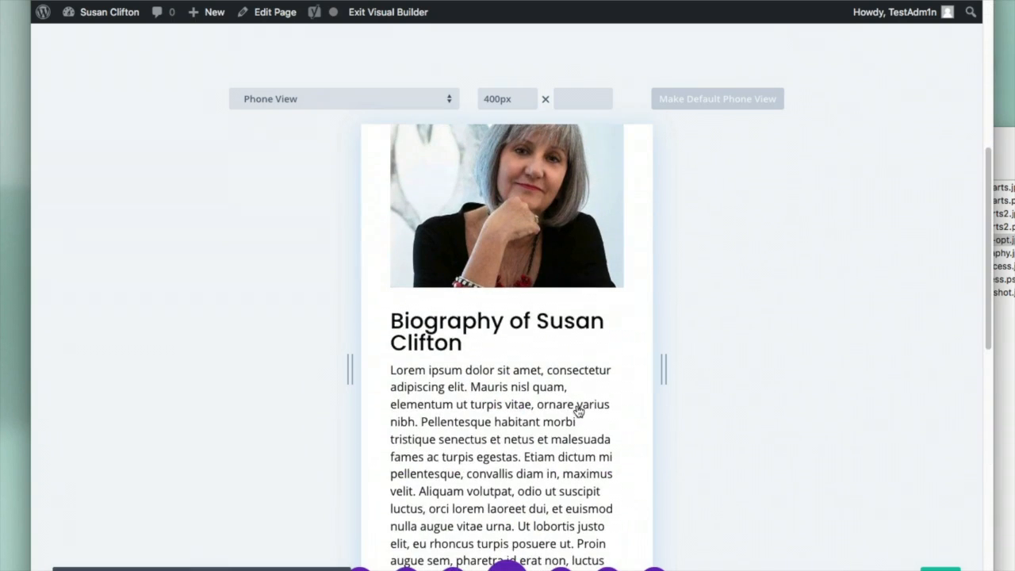
scroll(578, 413, down, 5)
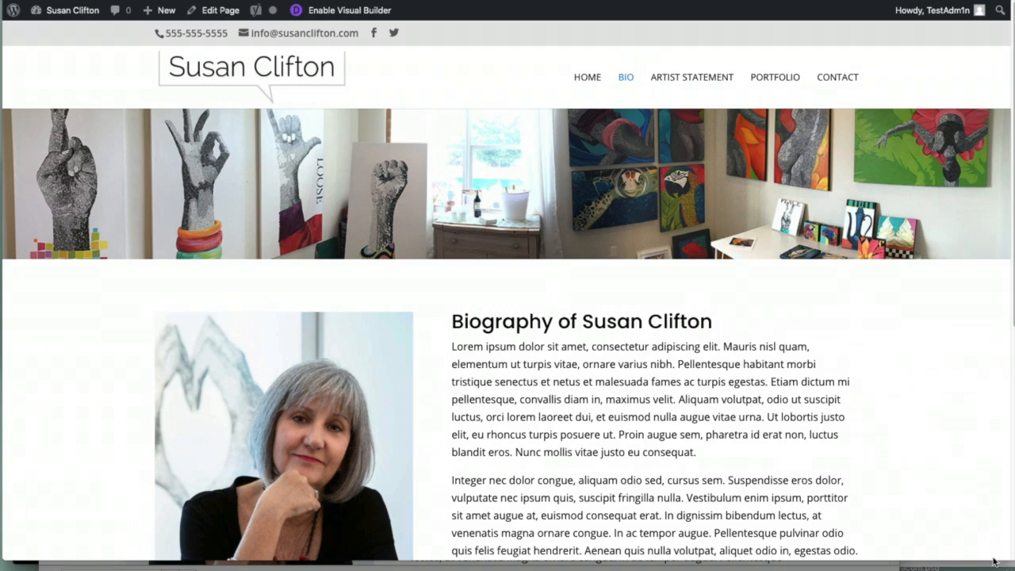
Narrow the browser window and open Chrome DevTools beside the live Bio page
drag(998, 562, 983, 561)
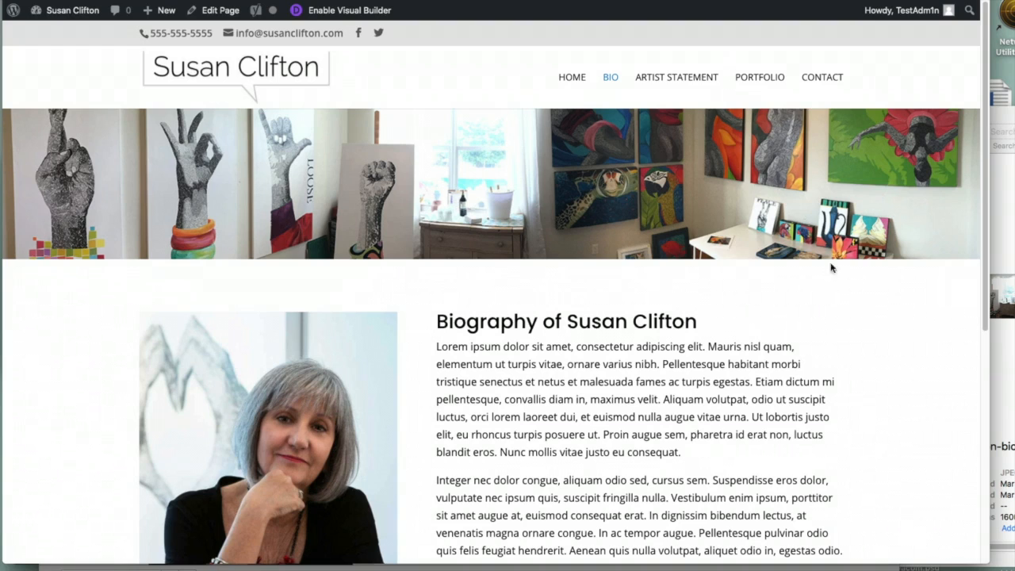
right_click(877, 311)
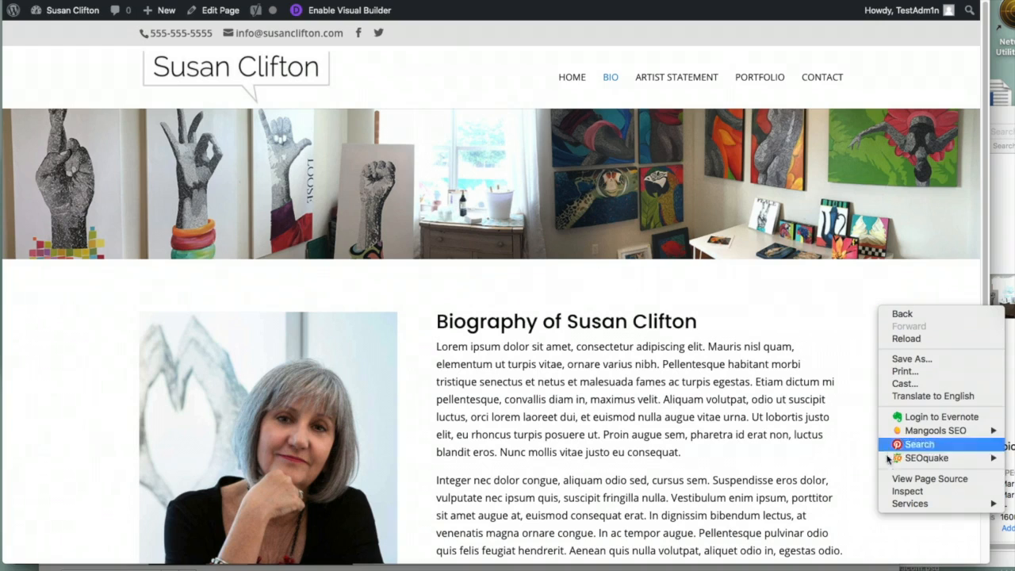
click(906, 491)
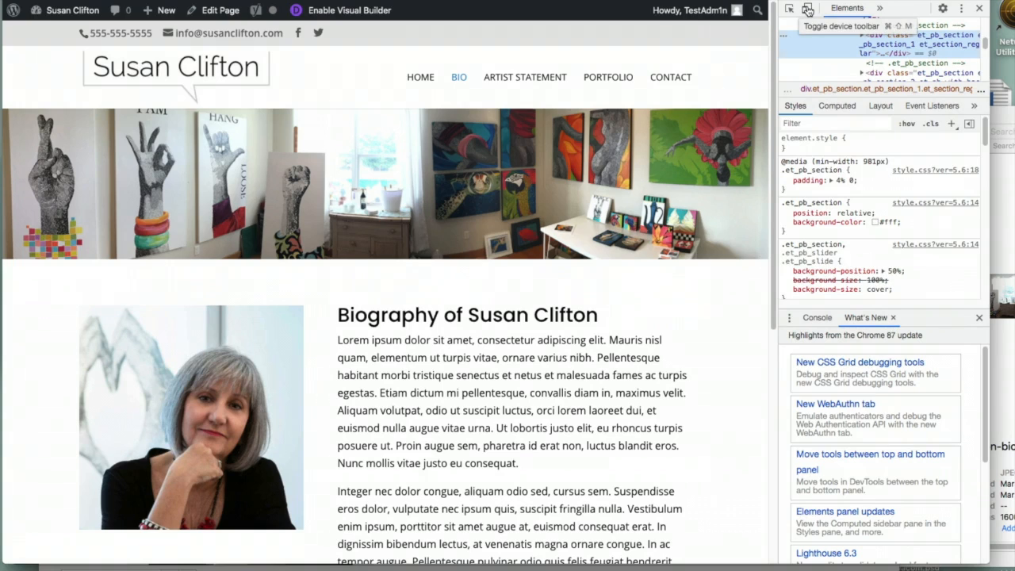
Emulate an iPhone 6/7/8 screen and scroll through the Bio page
click(807, 9)
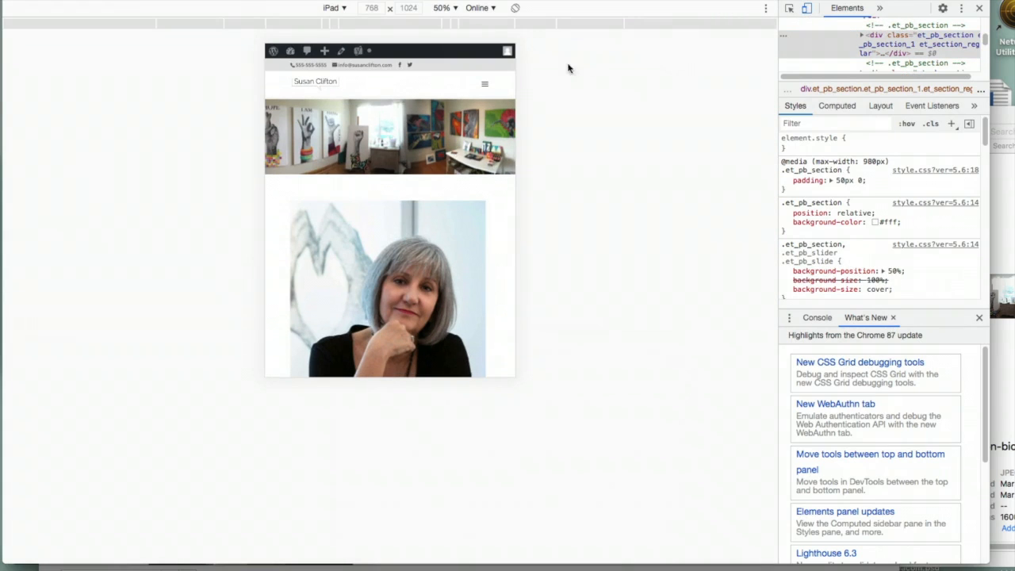
click(342, 9)
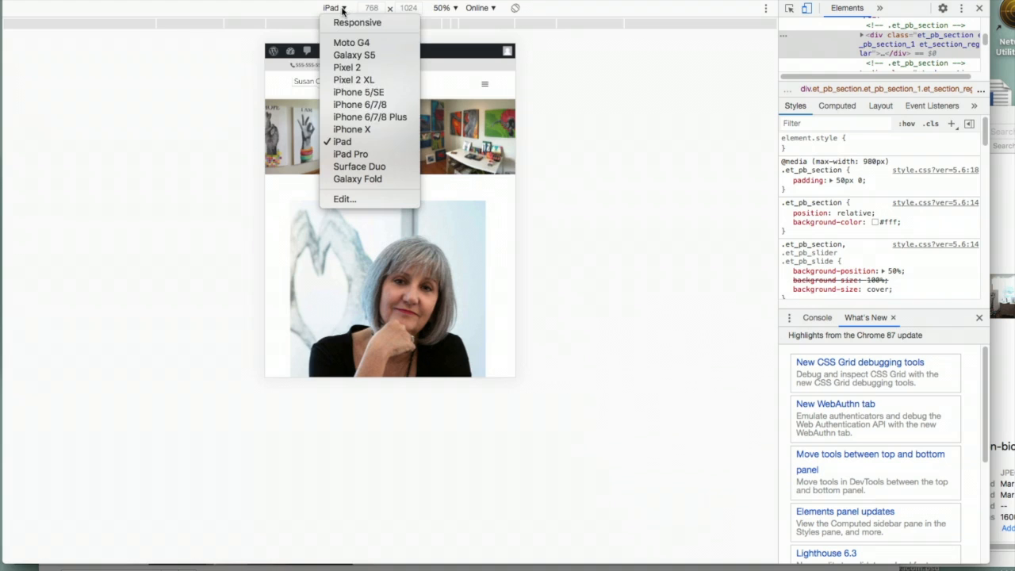
click(352, 106)
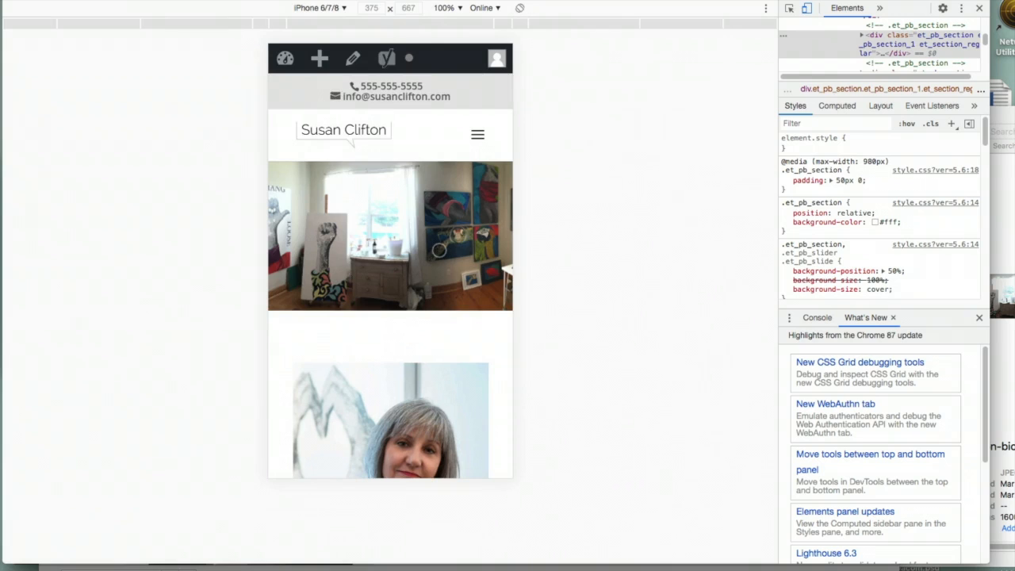
scroll(440, 249, down, 20)
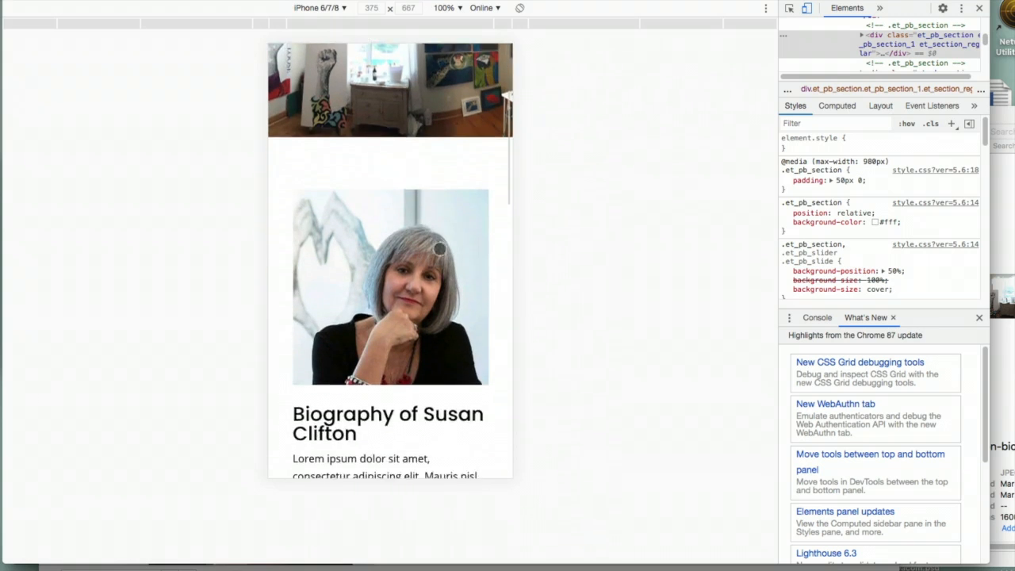
scroll(436, 242, up, 10)
scroll(439, 251, up, 10)
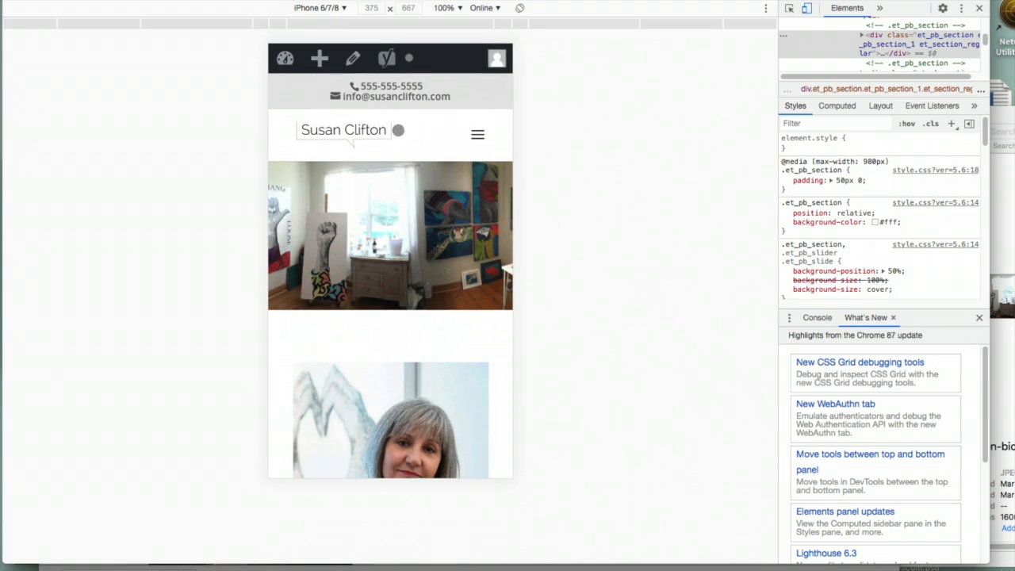
Switch the emulation to iPad, then Galaxy S5, and test the hamburger menu
click(333, 10)
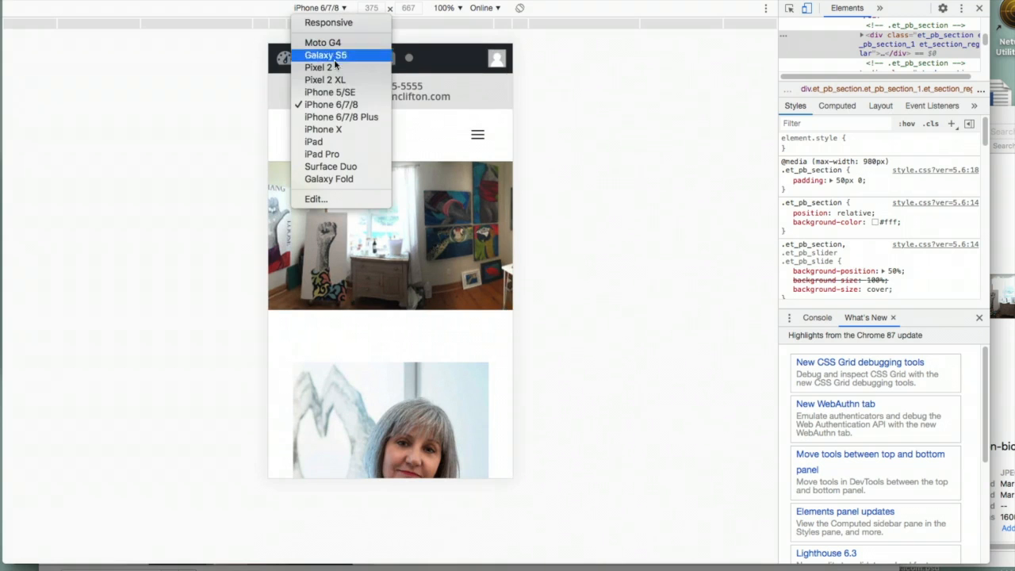
click(332, 142)
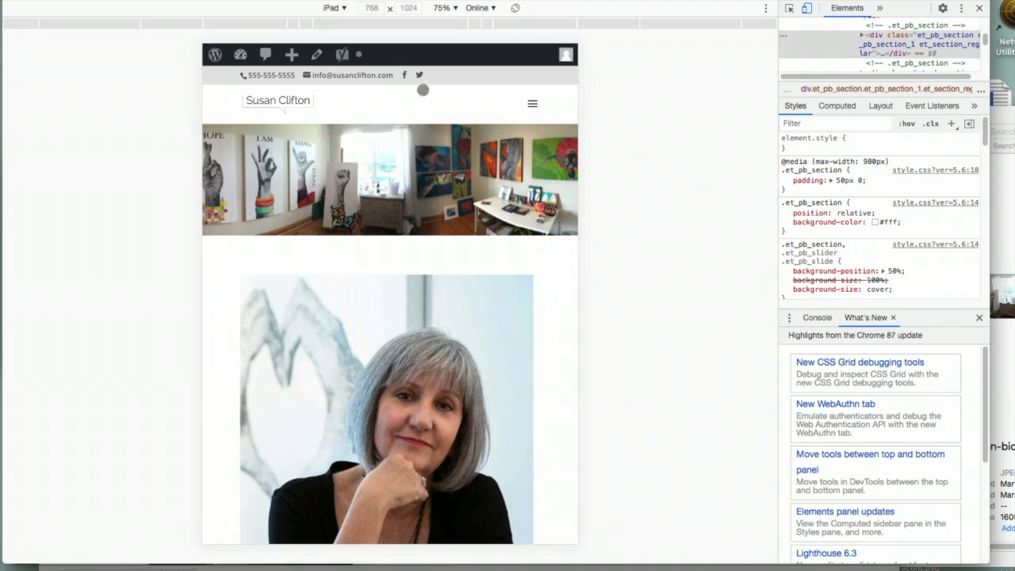
click(338, 9)
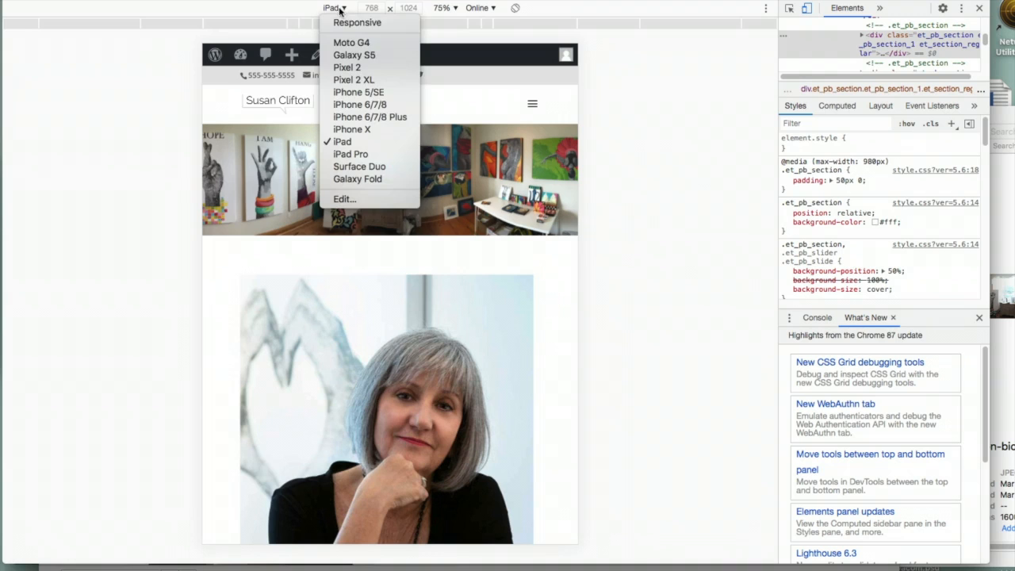
click(354, 55)
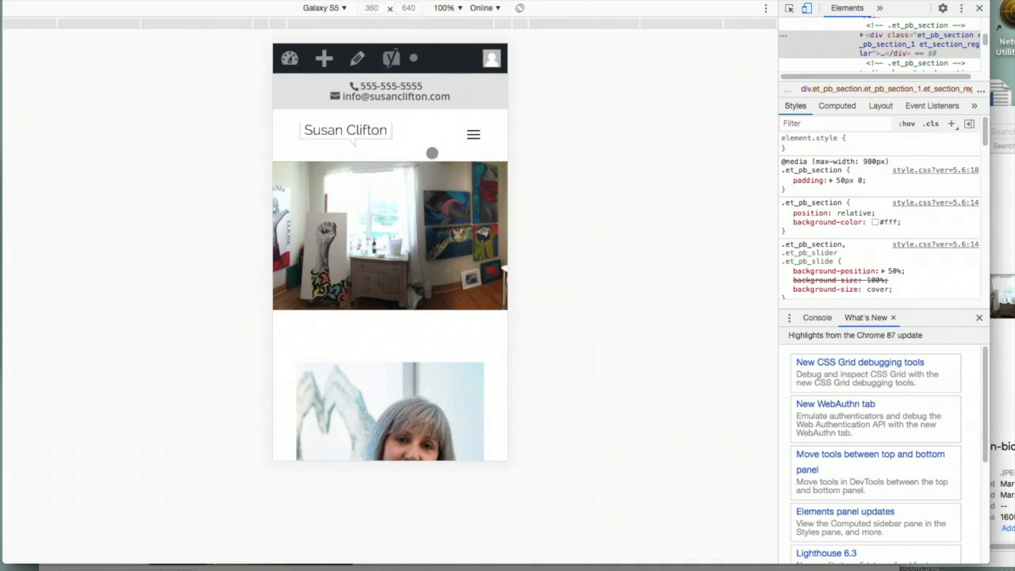
click(474, 138)
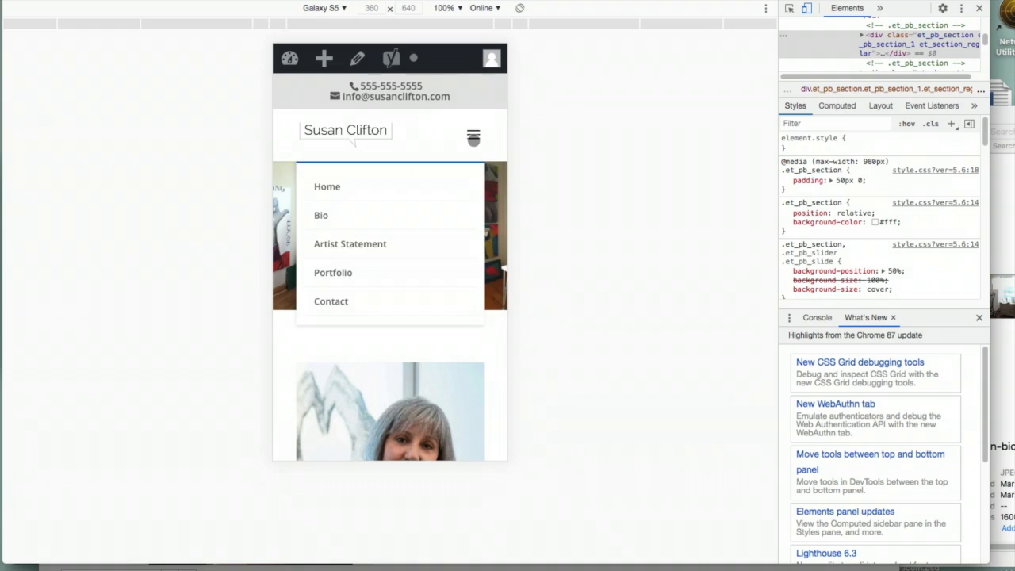
click(474, 138)
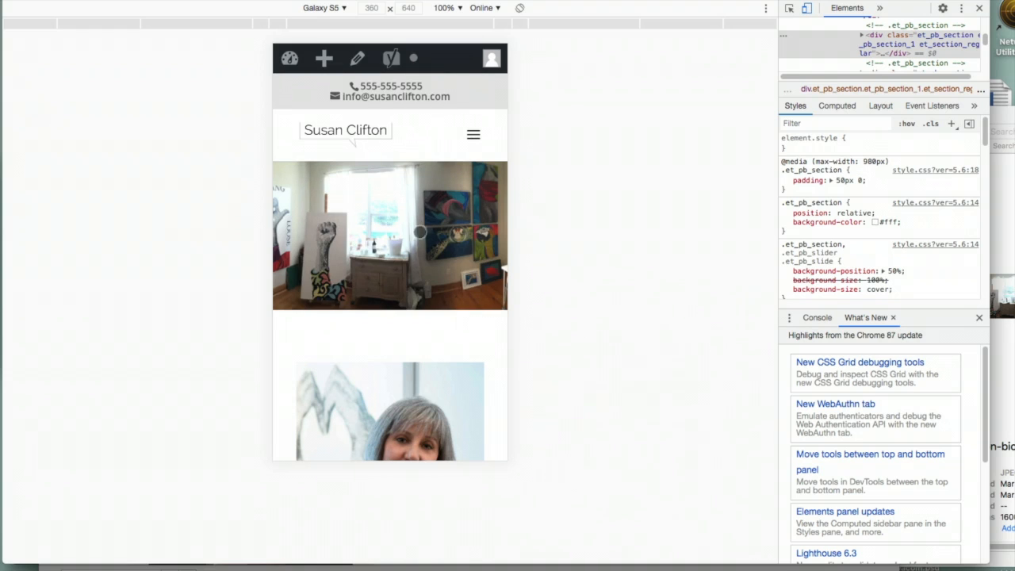
Scroll the Galaxy S5 view, then turn off device emulation and close DevTools
scroll(441, 300, down, 5)
scroll(441, 300, up, 5)
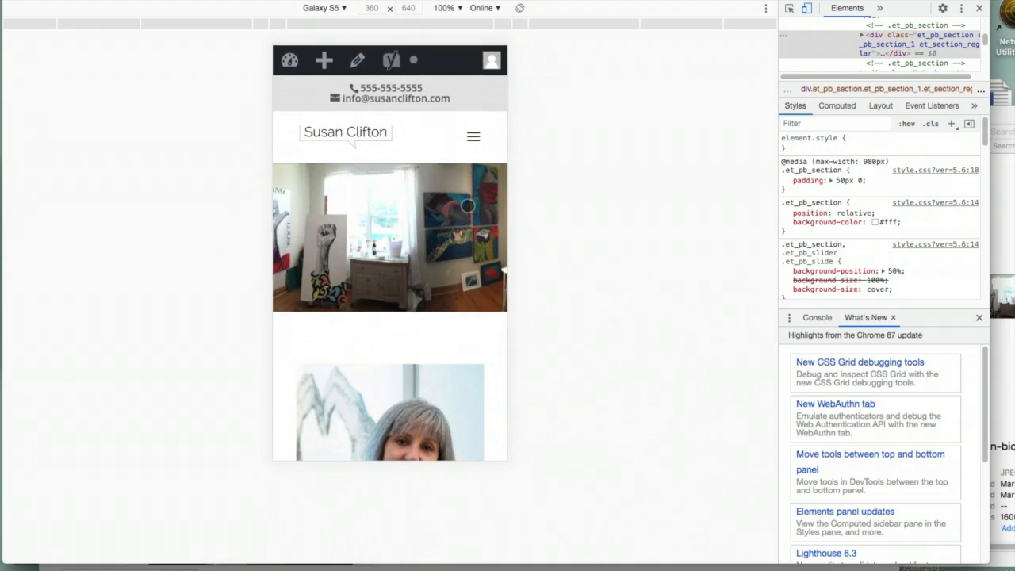
click(807, 8)
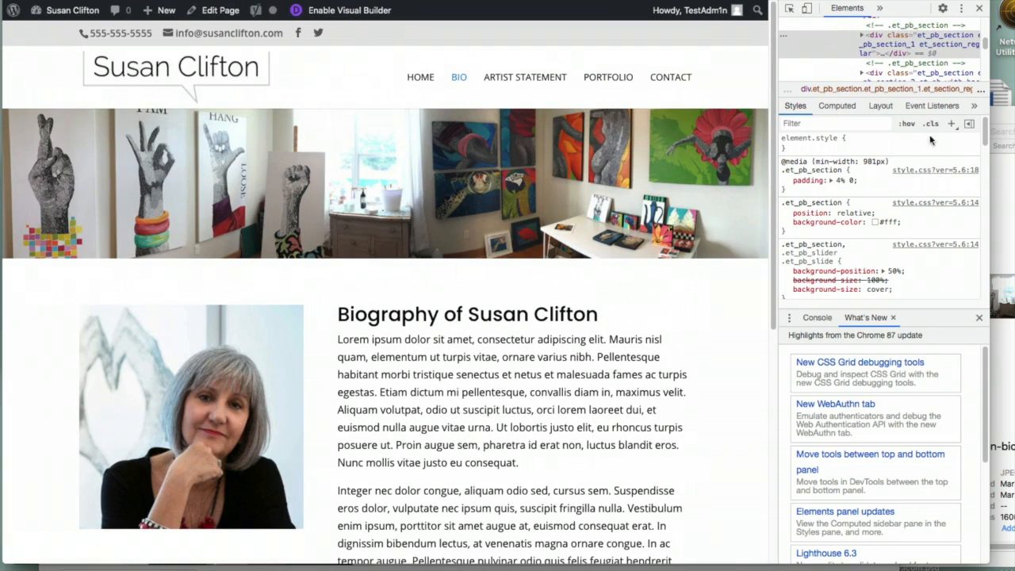
click(979, 8)
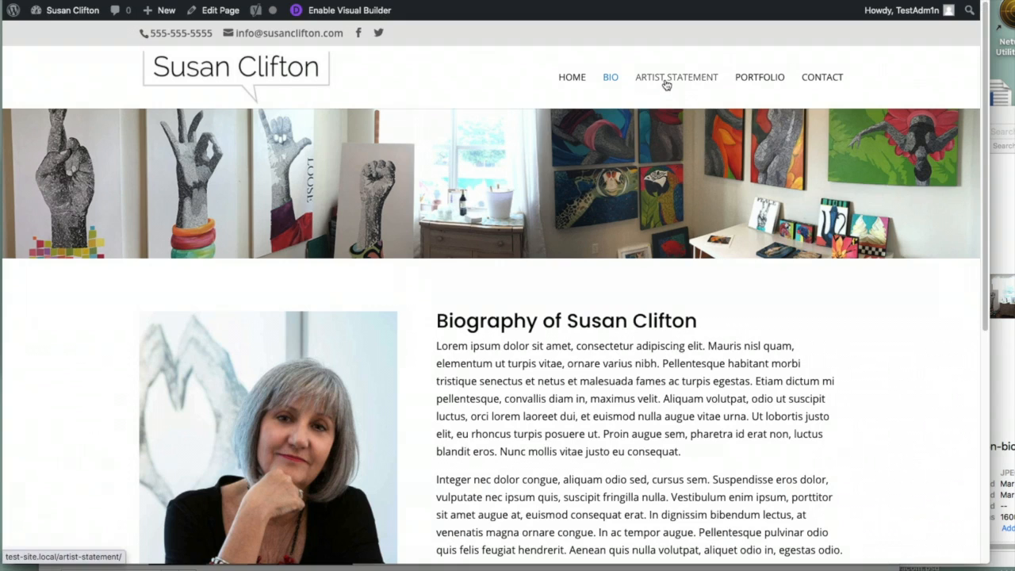